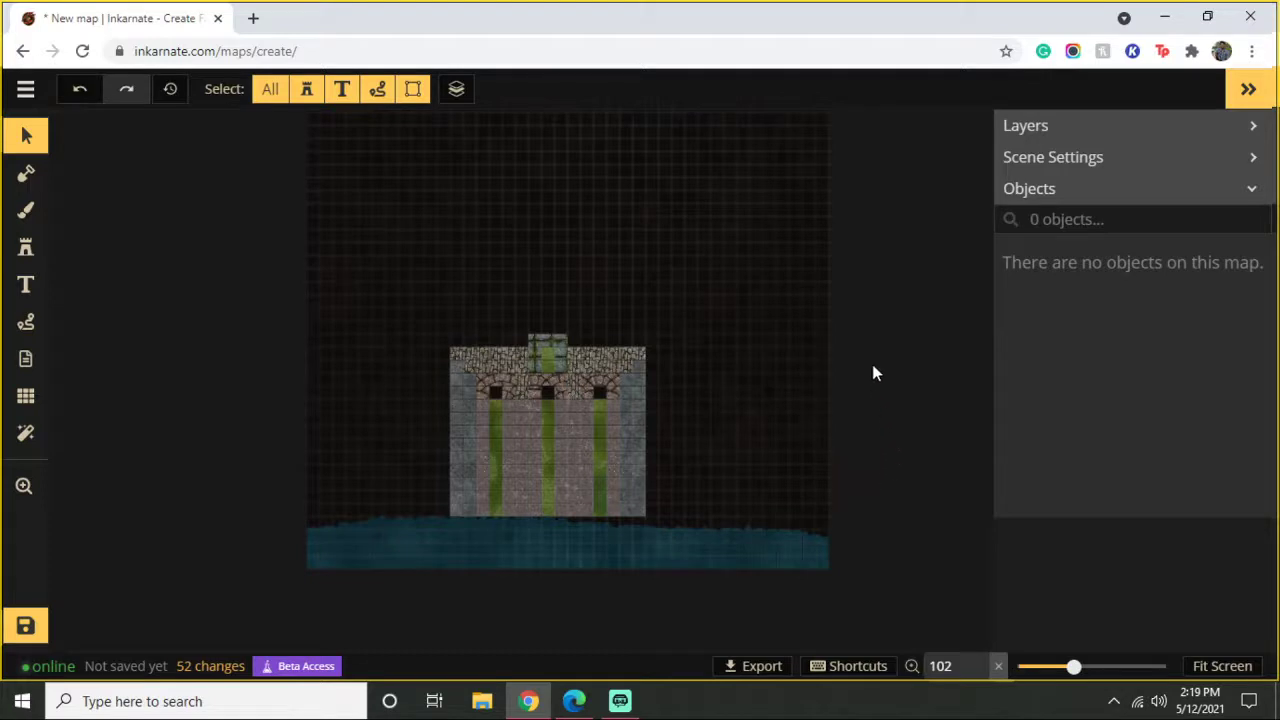
Step: Zoom in to inspect the sewer building, then zoom out and pan to the empty space above it
drag(729, 343, 686, 420)
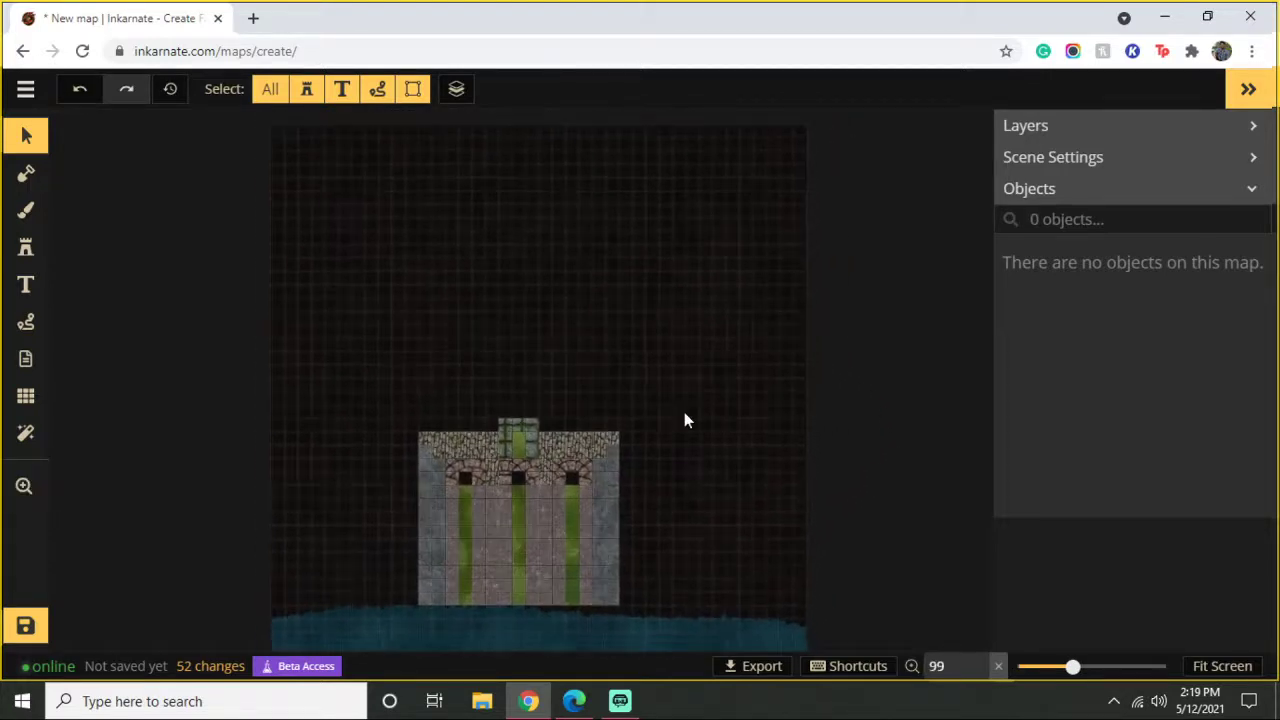
scroll(717, 371, down, 1)
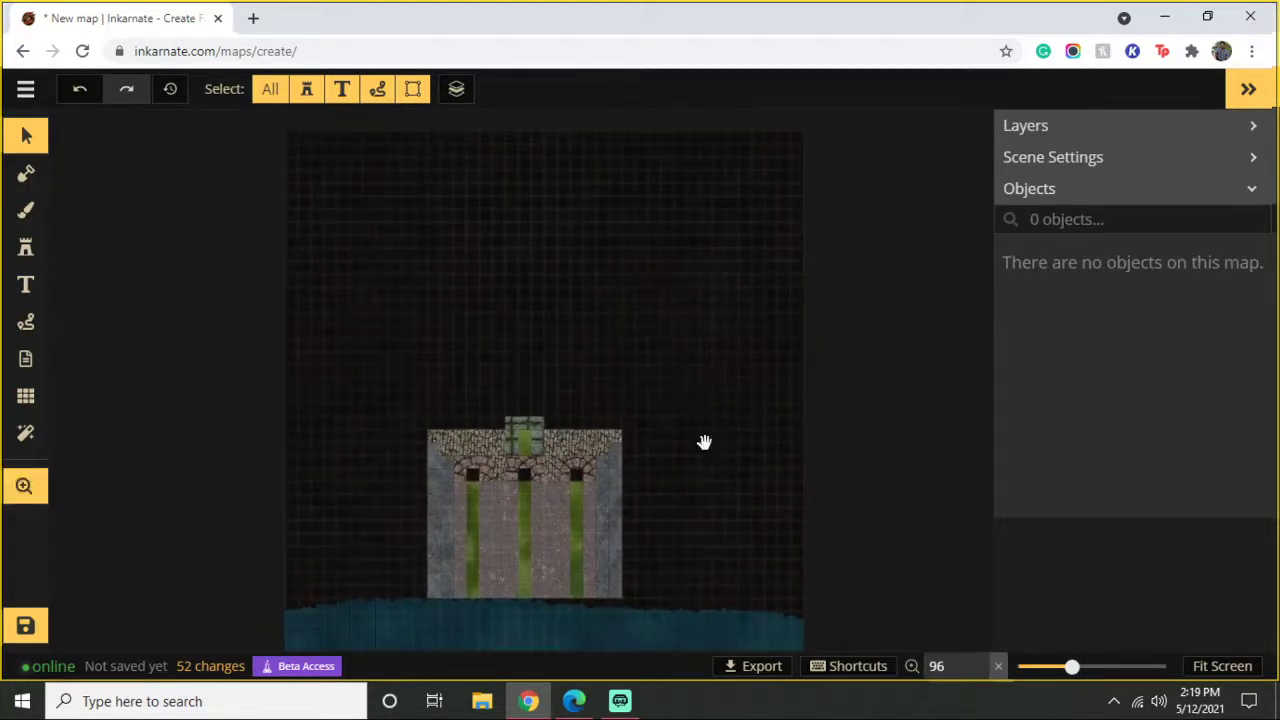
mouse_move(704, 442)
mouse_down()
mouse_move(705, 420)
mouse_move(706, 437)
mouse_up()
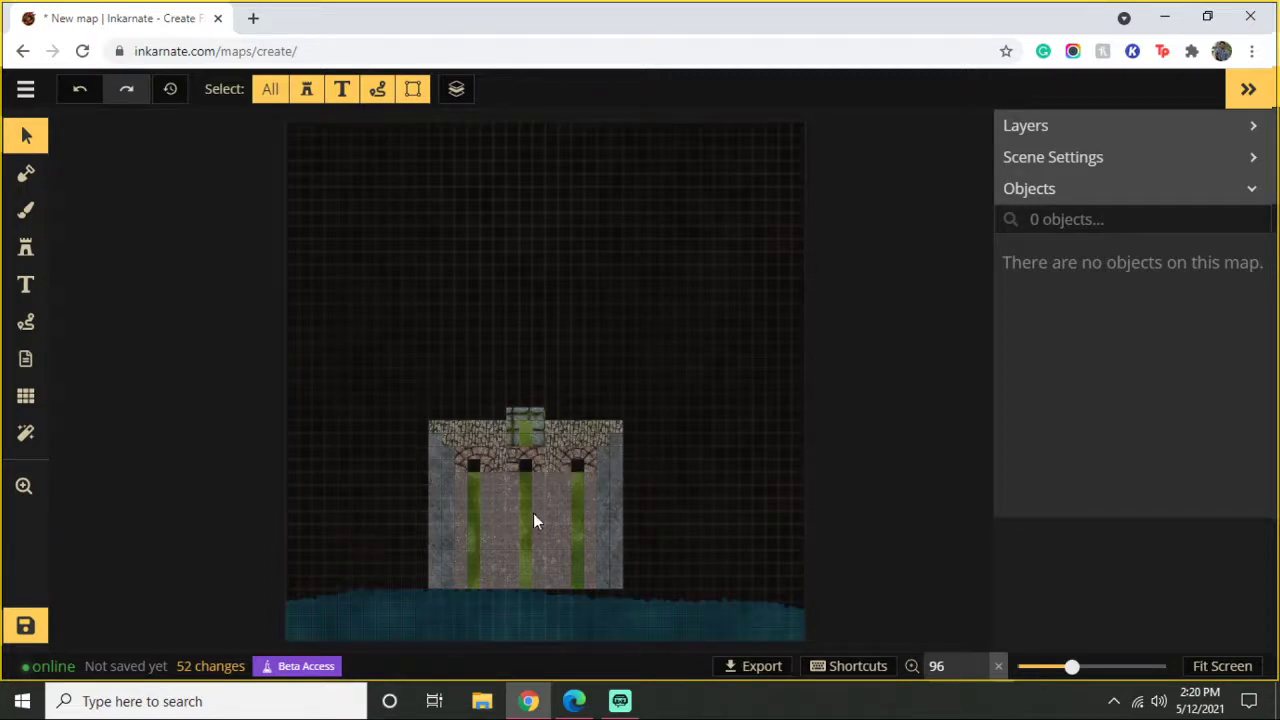
scroll(533, 515, up, 5)
drag(753, 550, 763, 380)
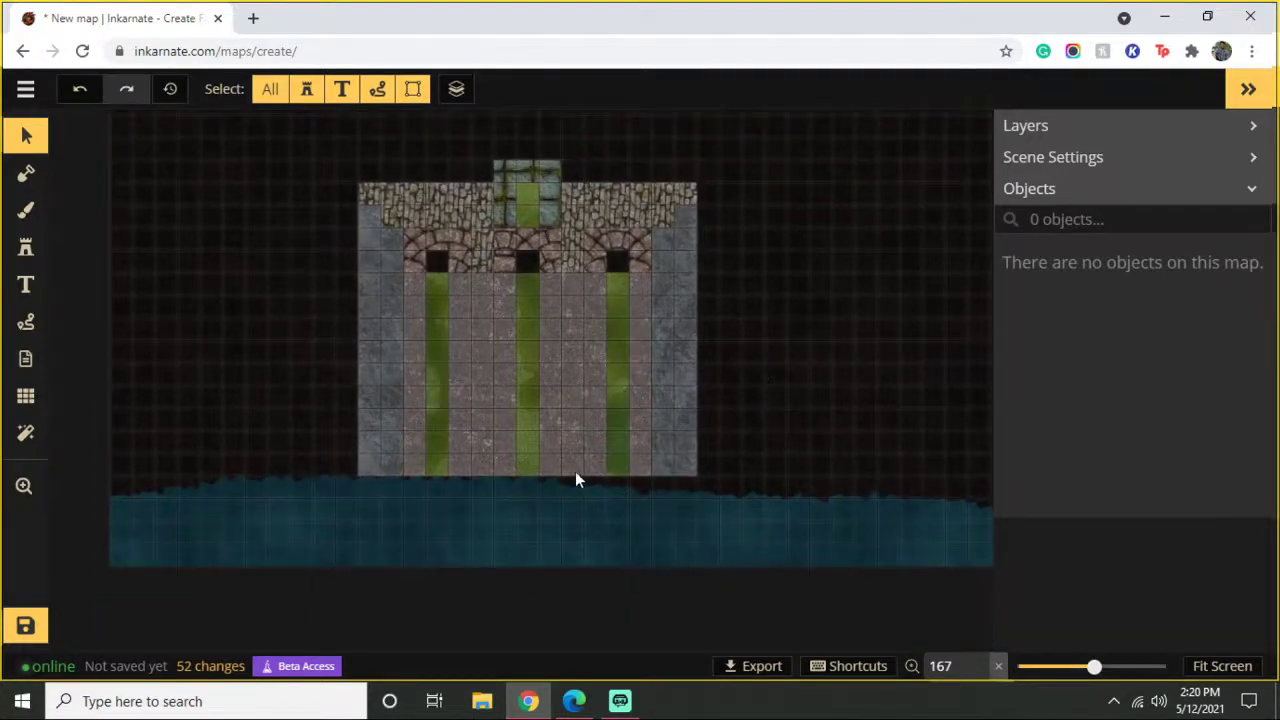
drag(783, 323, 774, 403)
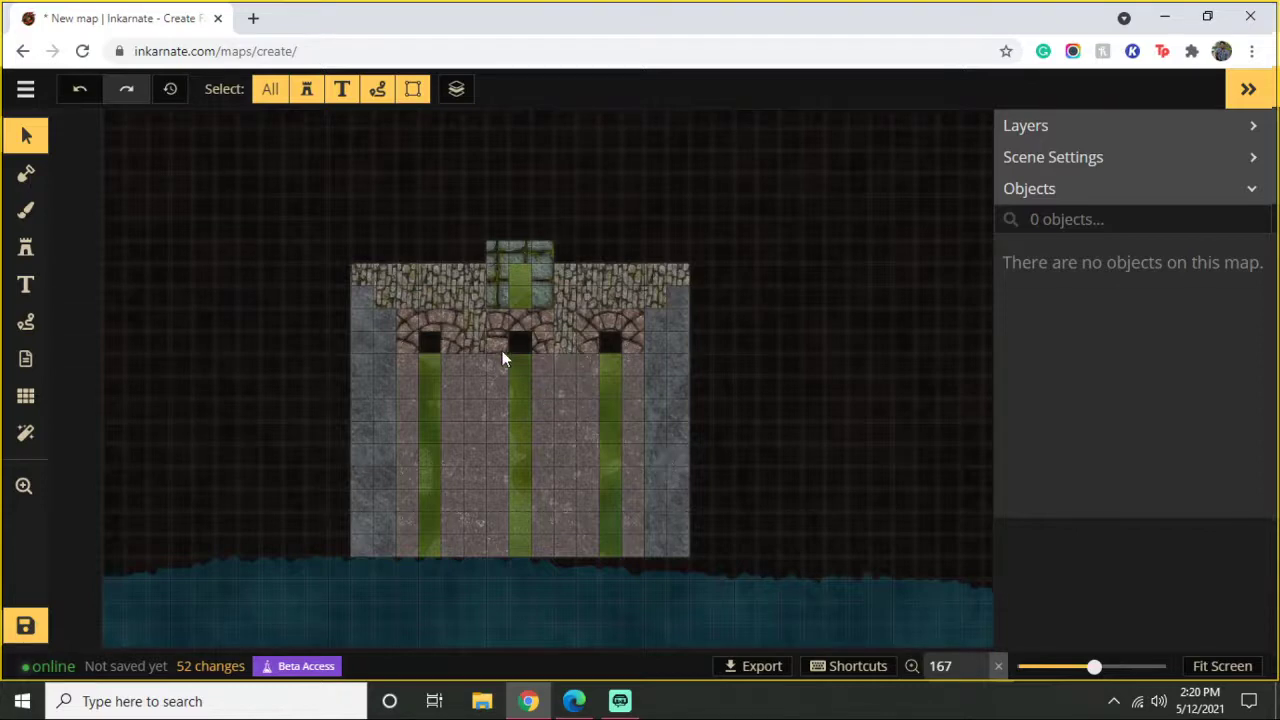
scroll(757, 214, down, 3)
drag(757, 214, 654, 449)
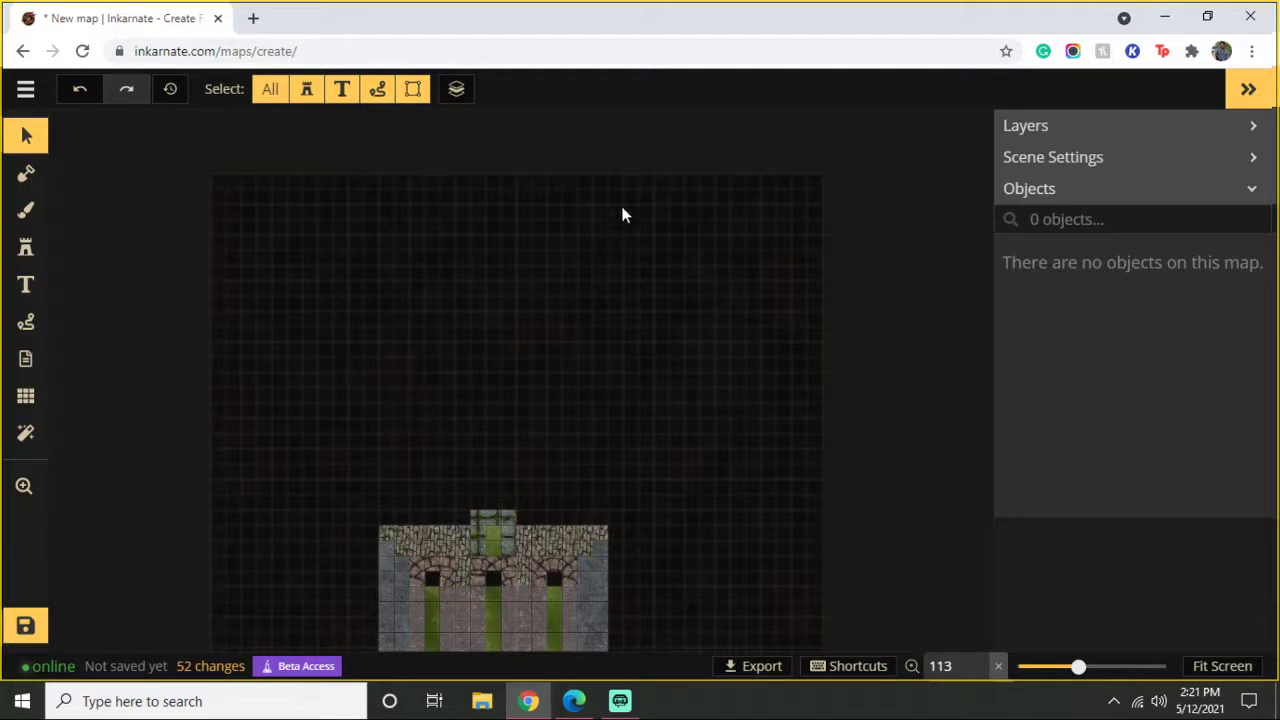
Step: Brush a small patch of the green-grid stone tile above the building's tower
click(26, 210)
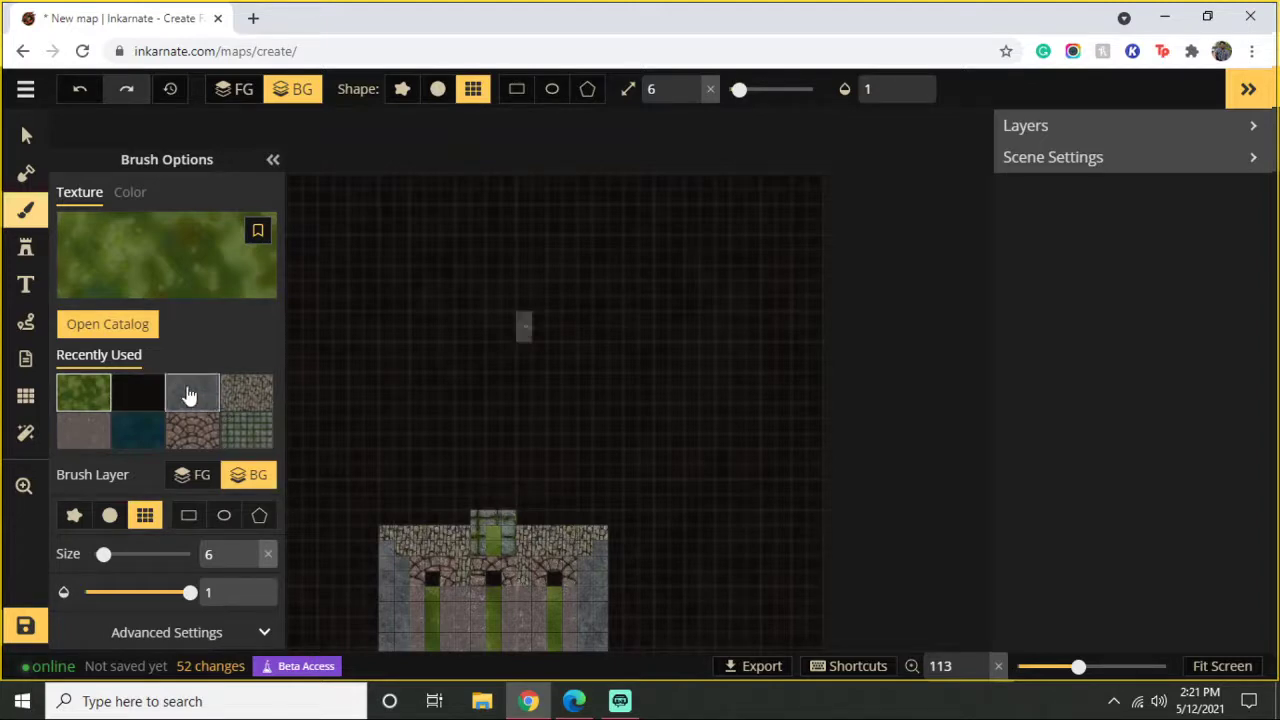
click(251, 431)
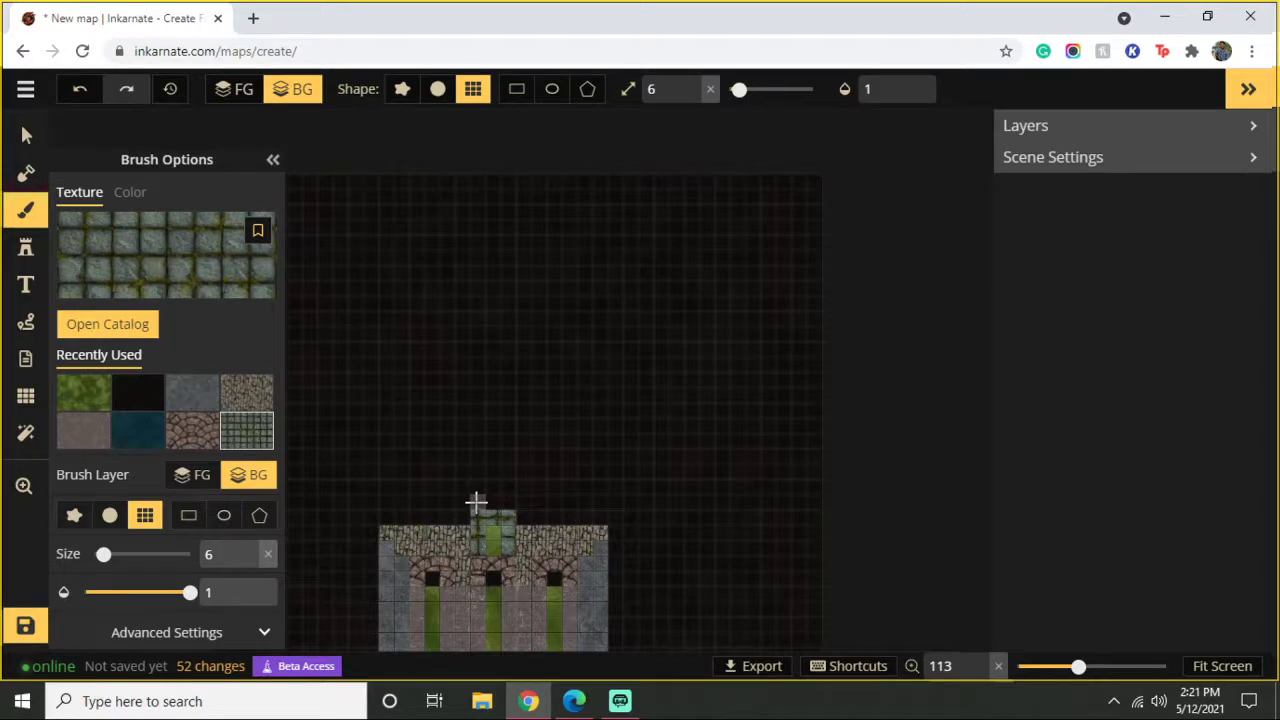
mouse_move(476, 500)
mouse_down()
mouse_move(477, 471)
mouse_move(511, 503)
mouse_move(508, 471)
mouse_move(524, 522)
mouse_move(508, 474)
mouse_up()
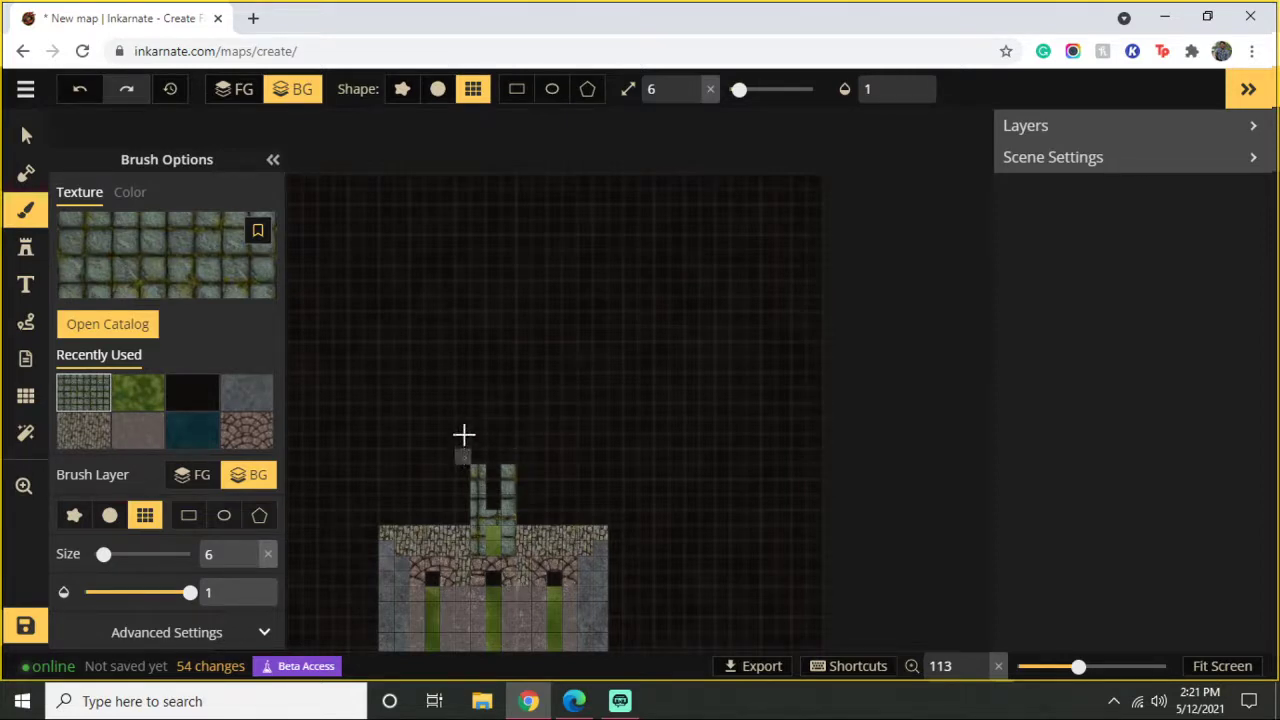
Step: Paint stone cells above the tower and a moss strip down the central column
click(462, 447)
click(465, 428)
mouse_move(530, 456)
mouse_down()
mouse_move(526, 423)
mouse_move(551, 434)
mouse_move(545, 450)
mouse_move(549, 426)
mouse_move(558, 436)
mouse_move(537, 437)
mouse_move(551, 426)
mouse_move(556, 456)
mouse_up()
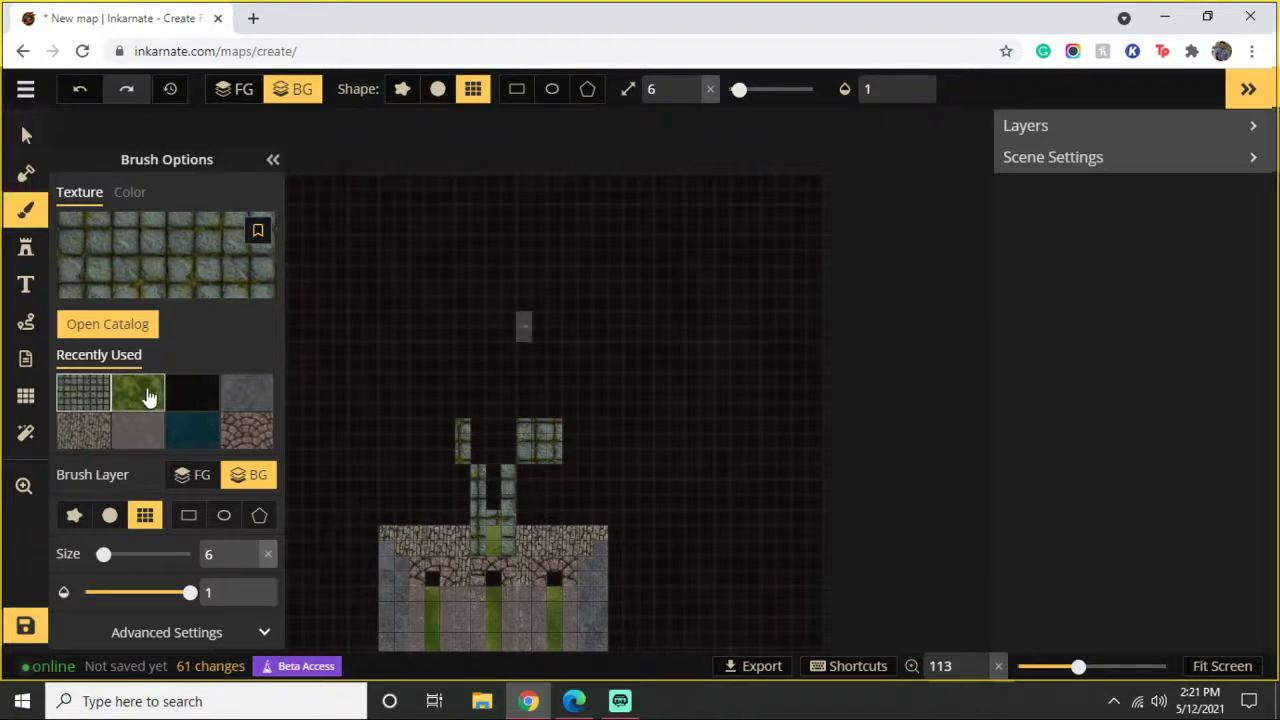
click(145, 394)
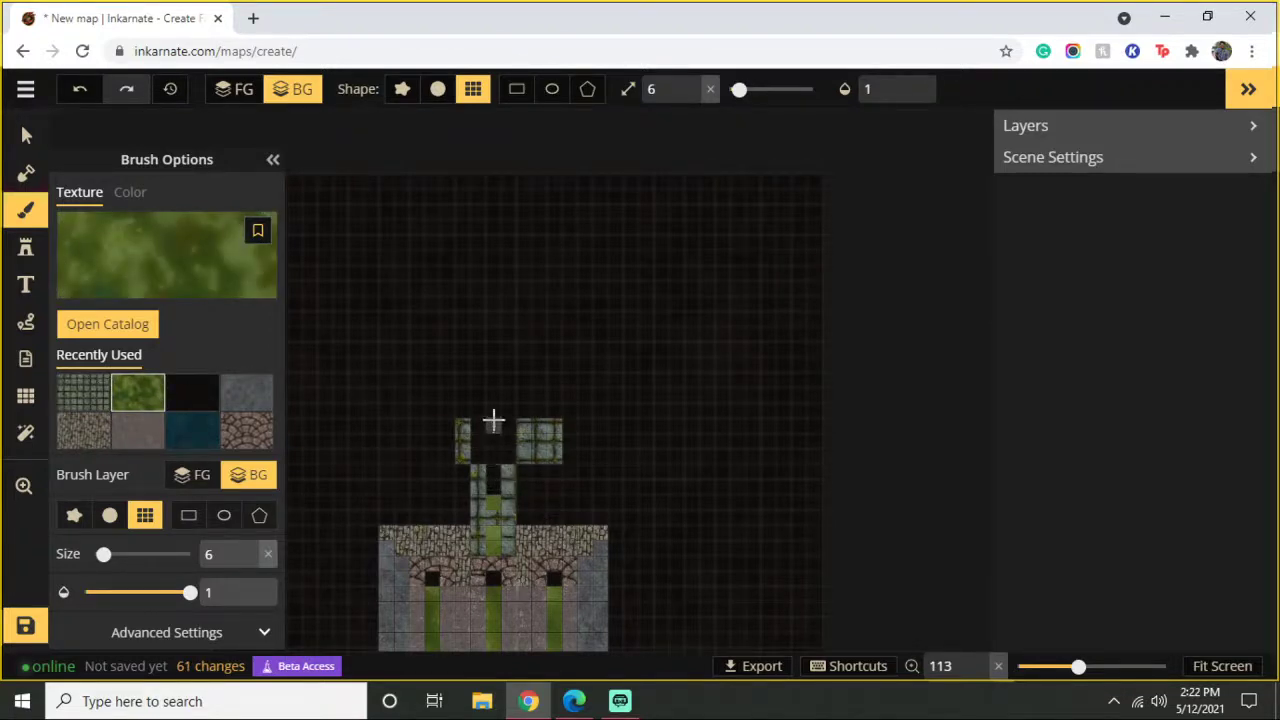
mouse_move(494, 450)
mouse_down()
mouse_move(529, 503)
mouse_move(530, 538)
mouse_up()
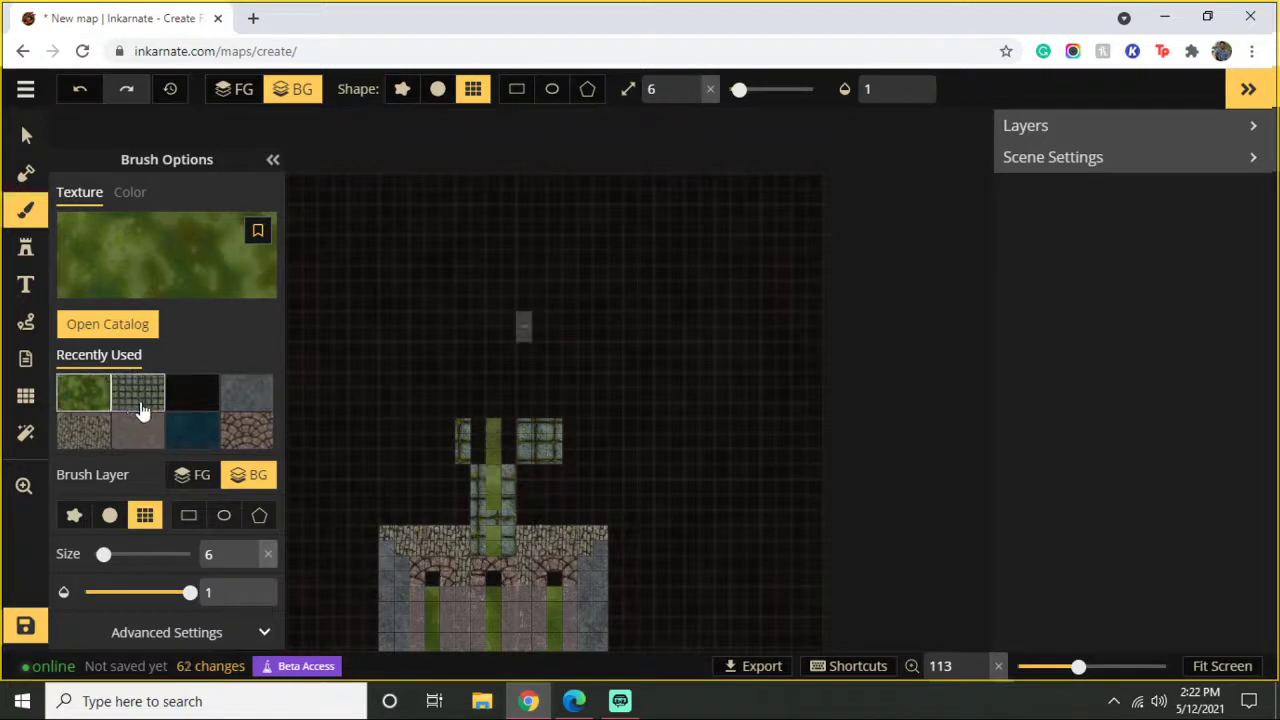
Step: Paint a stone crossbar across the moss strip and lay moss along the bar
click(142, 402)
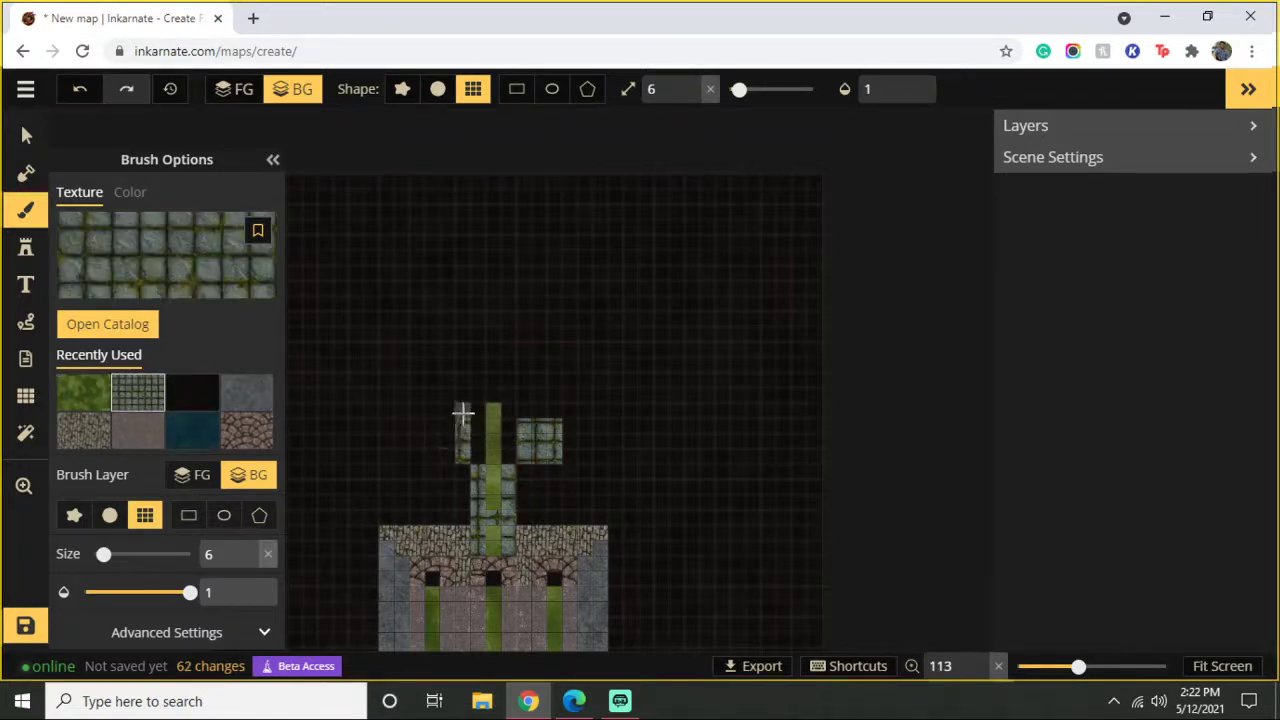
mouse_move(435, 425)
mouse_down()
mouse_move(452, 461)
mouse_move(418, 456)
mouse_move(428, 473)
mouse_move(416, 425)
mouse_up()
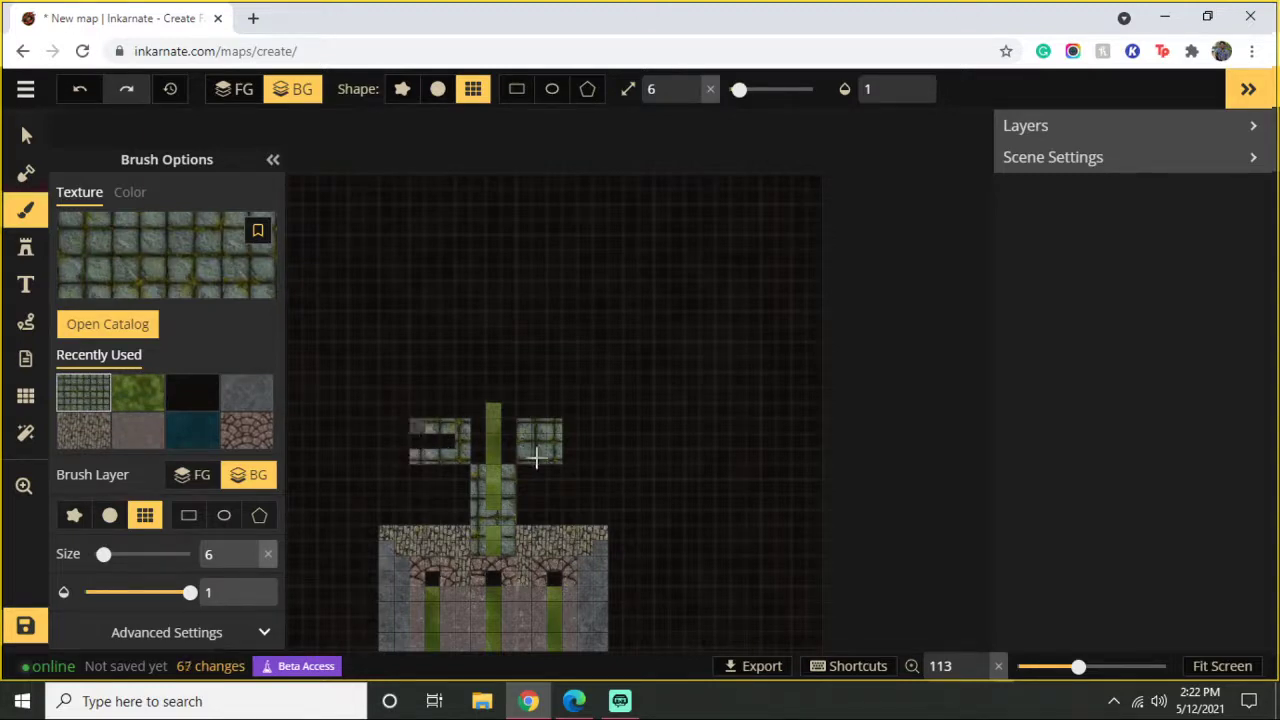
click(464, 449)
mouse_move(480, 454)
mouse_down()
mouse_move(483, 423)
mouse_move(508, 426)
mouse_move(509, 452)
mouse_up()
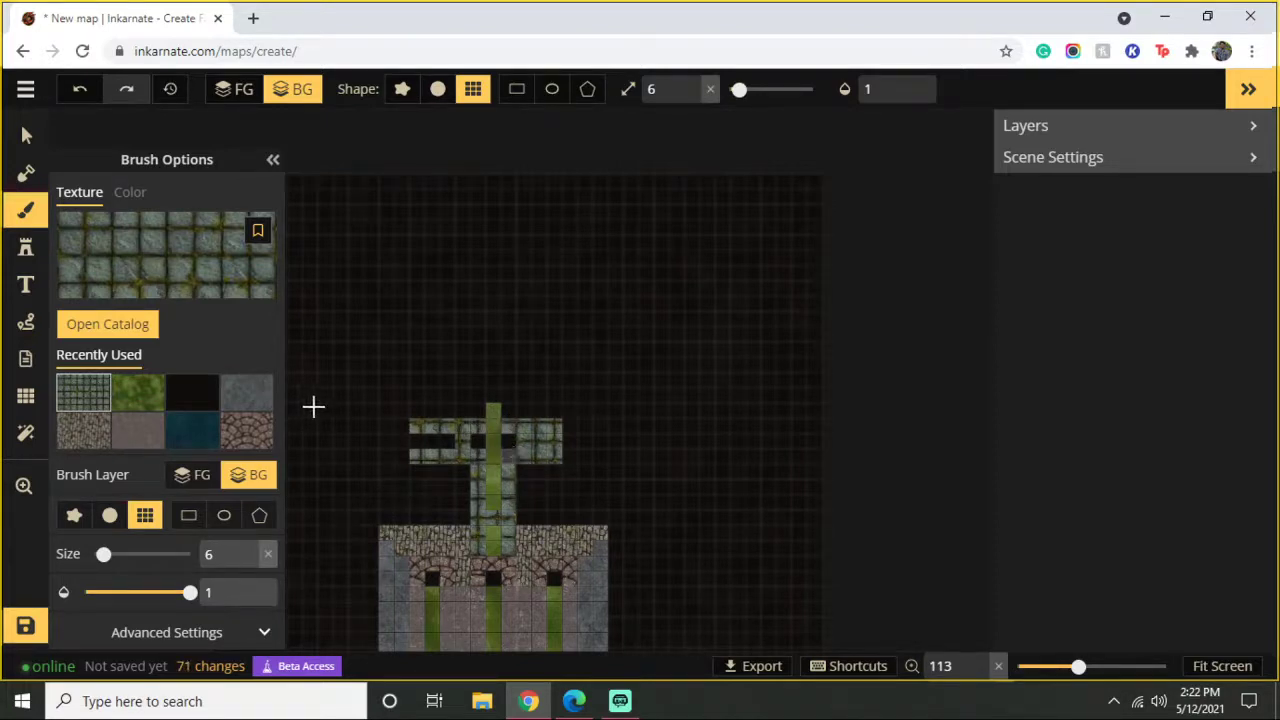
click(214, 398)
click(145, 394)
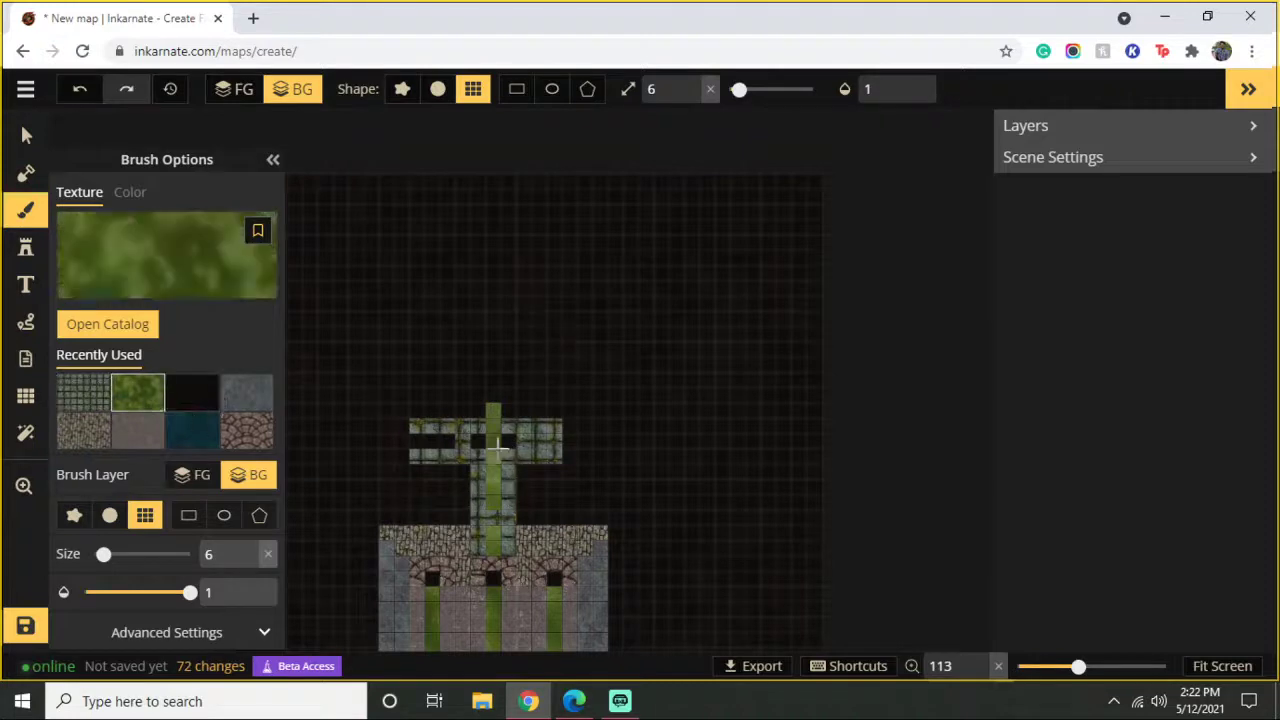
drag(479, 440, 540, 440)
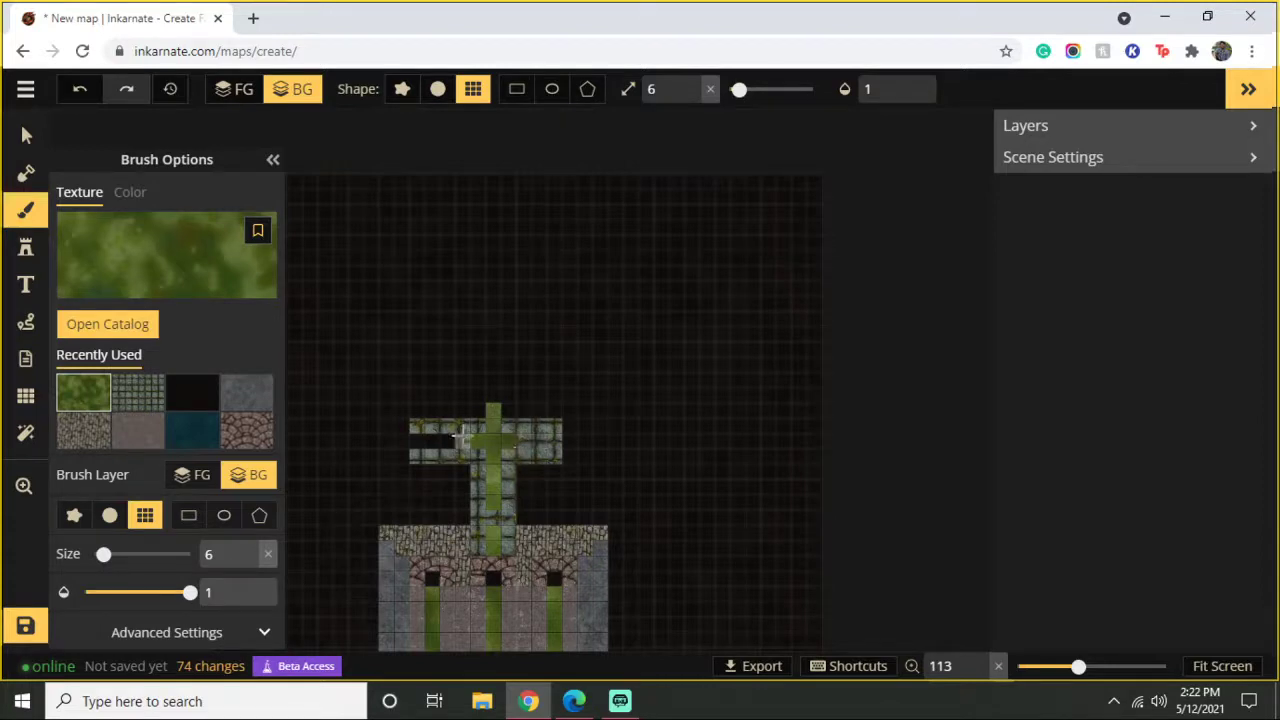
mouse_move(444, 443)
mouse_down()
mouse_move(423, 436)
mouse_move(470, 455)
mouse_move(462, 446)
mouse_up()
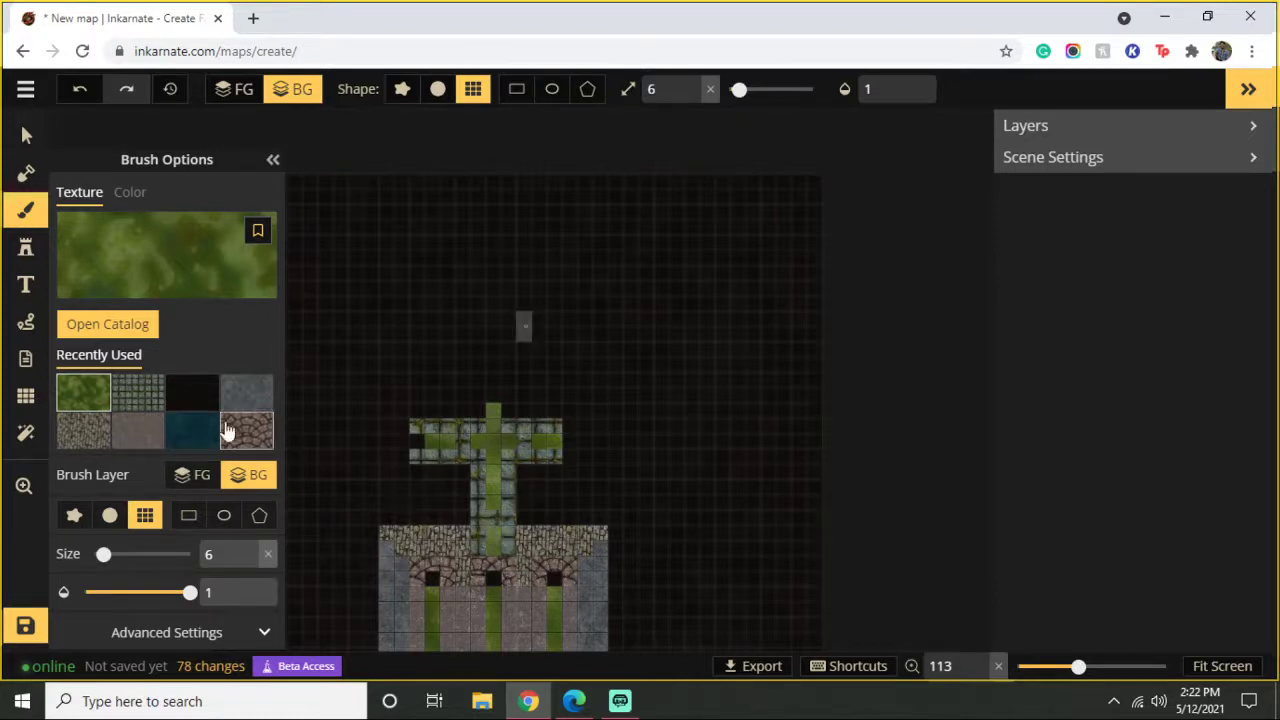
Step: Patch stone tiles on the column and its base, the right arm's end, and the top cell
click(138, 392)
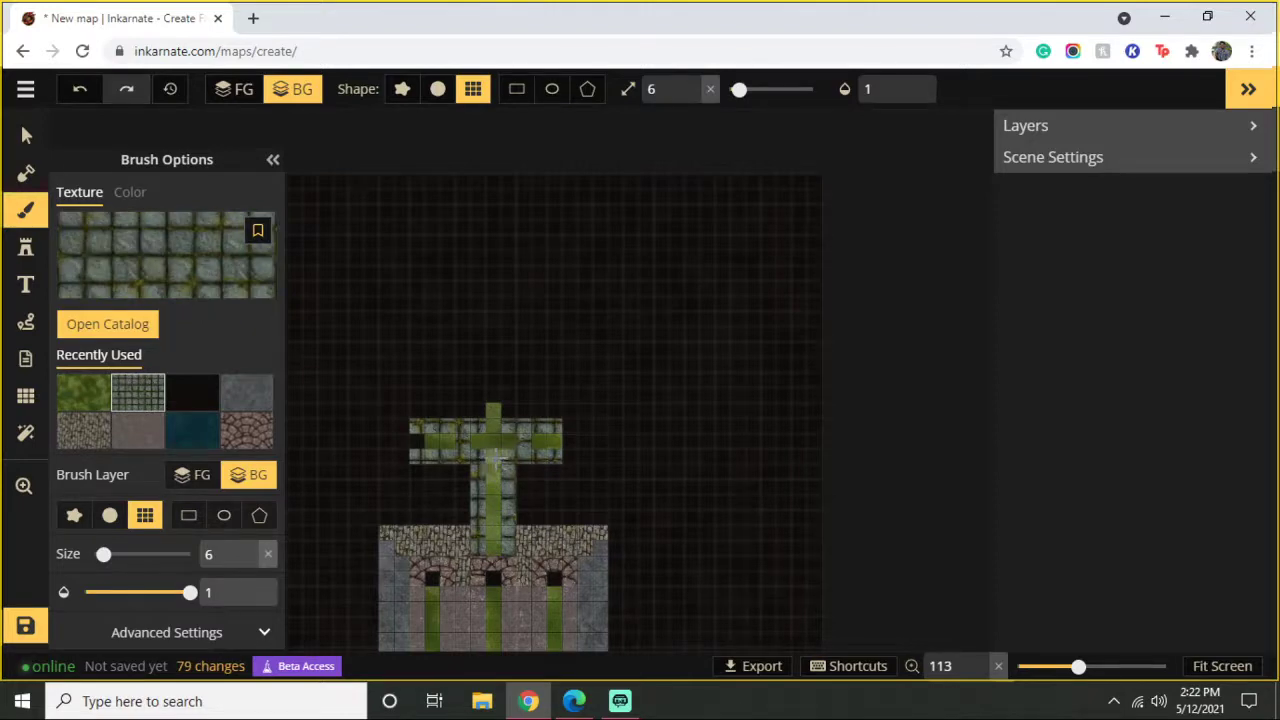
click(492, 488)
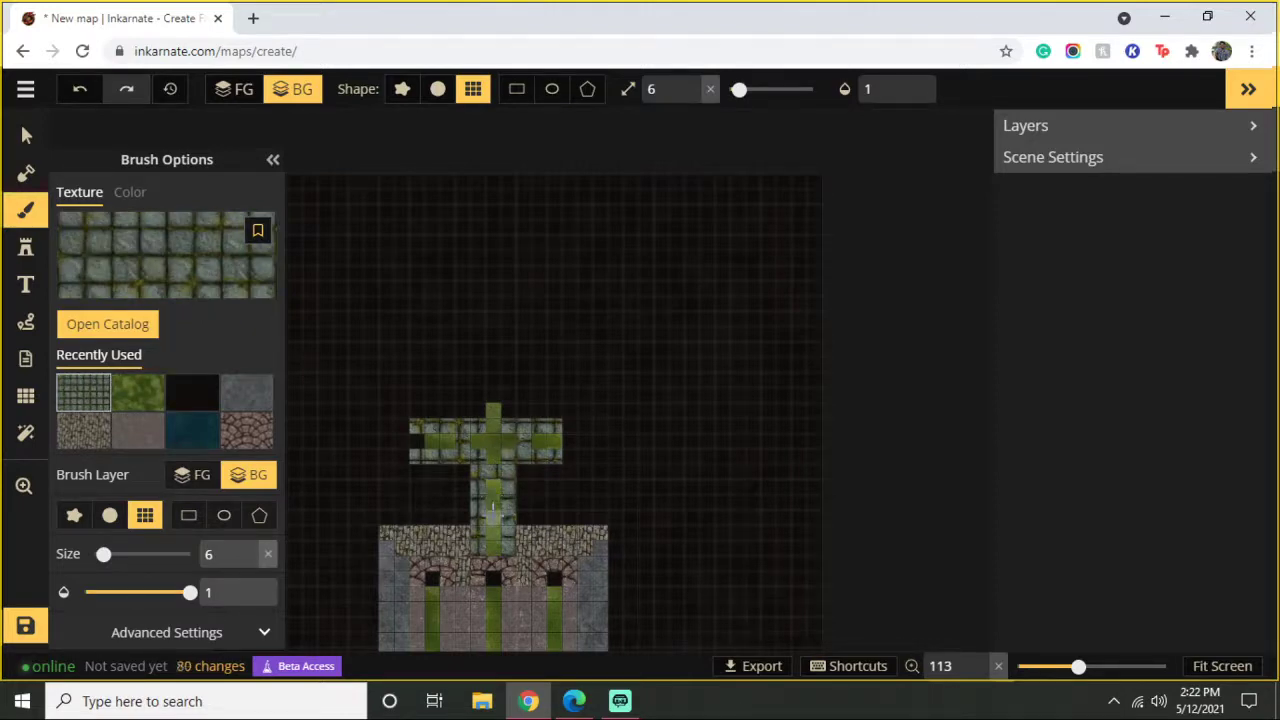
click(497, 540)
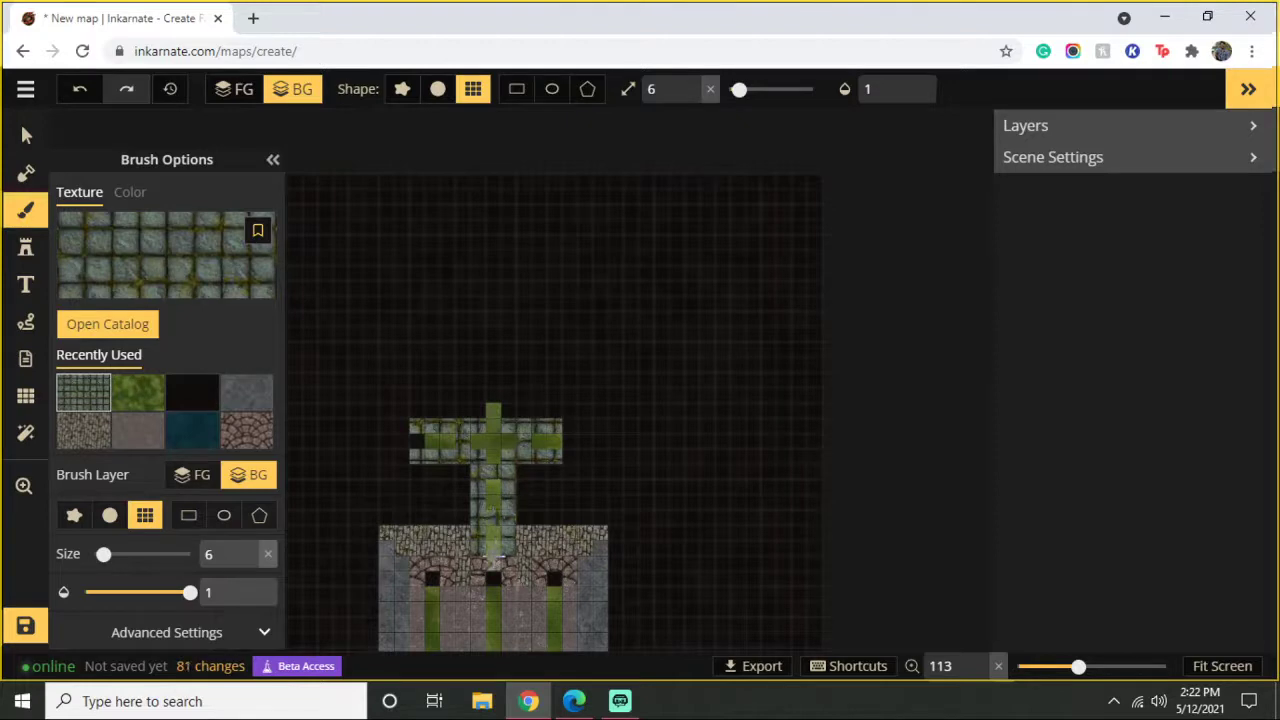
click(571, 440)
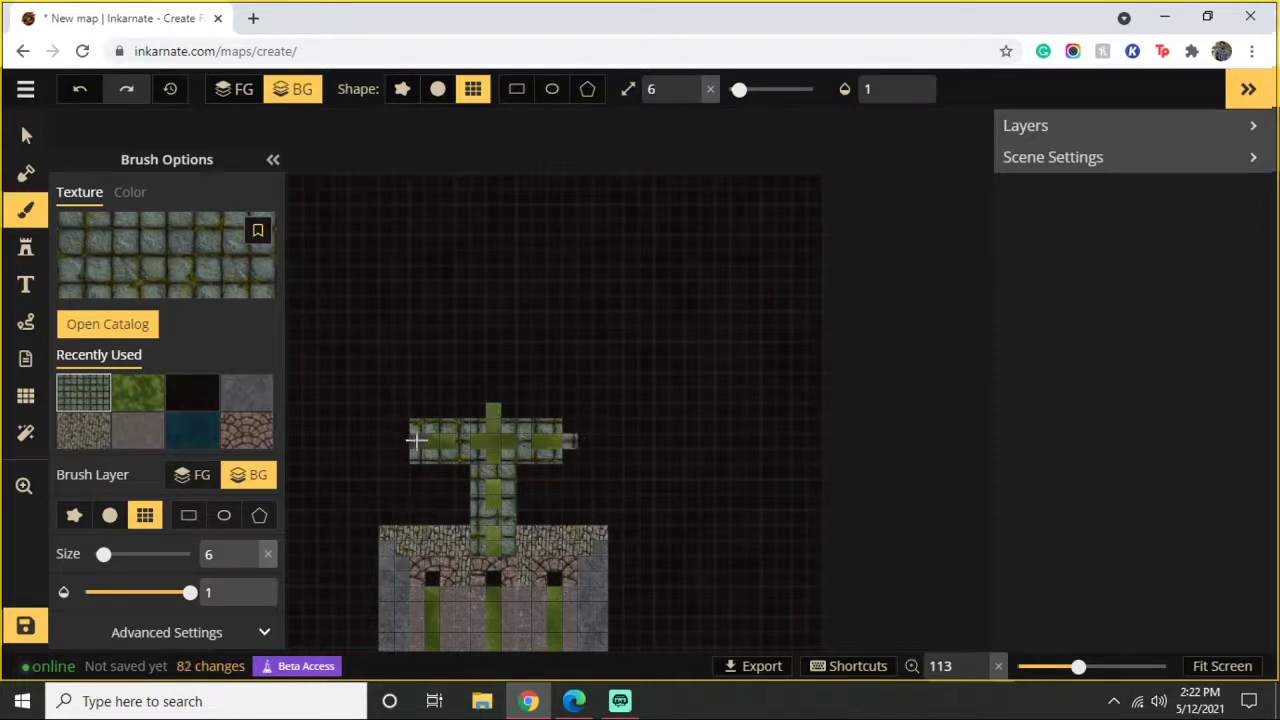
click(570, 440)
click(567, 458)
click(586, 500)
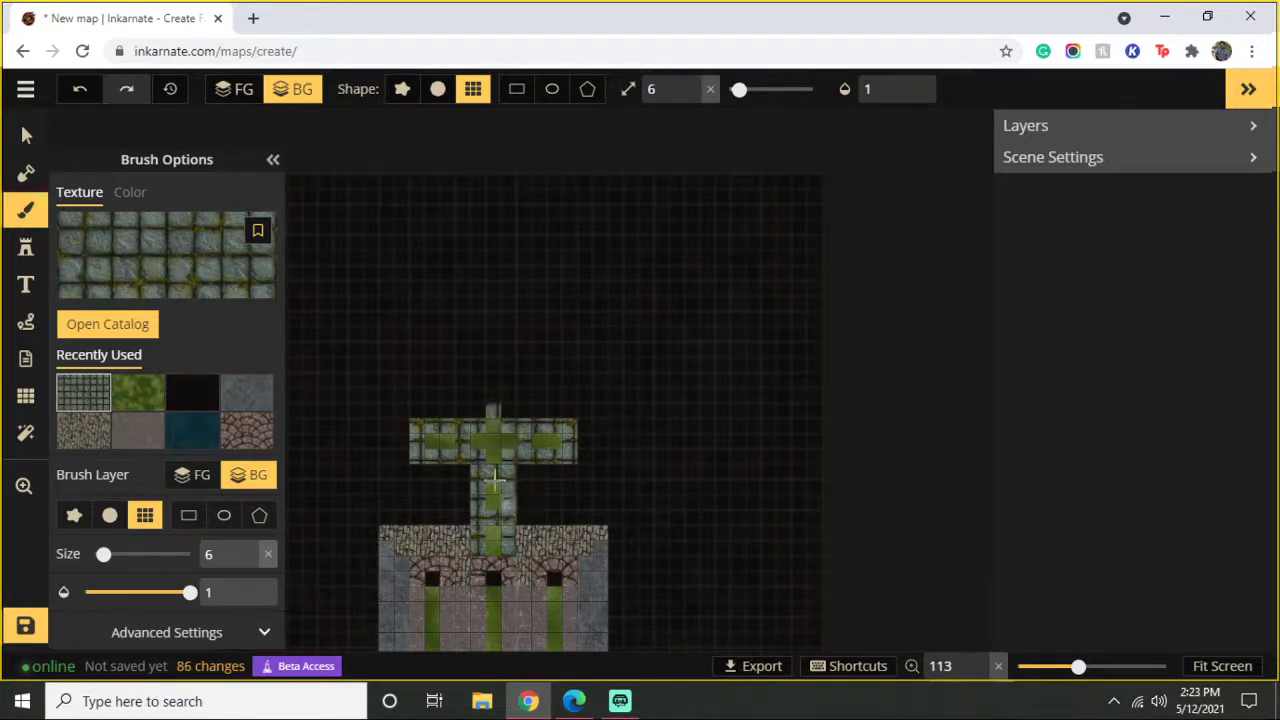
click(478, 411)
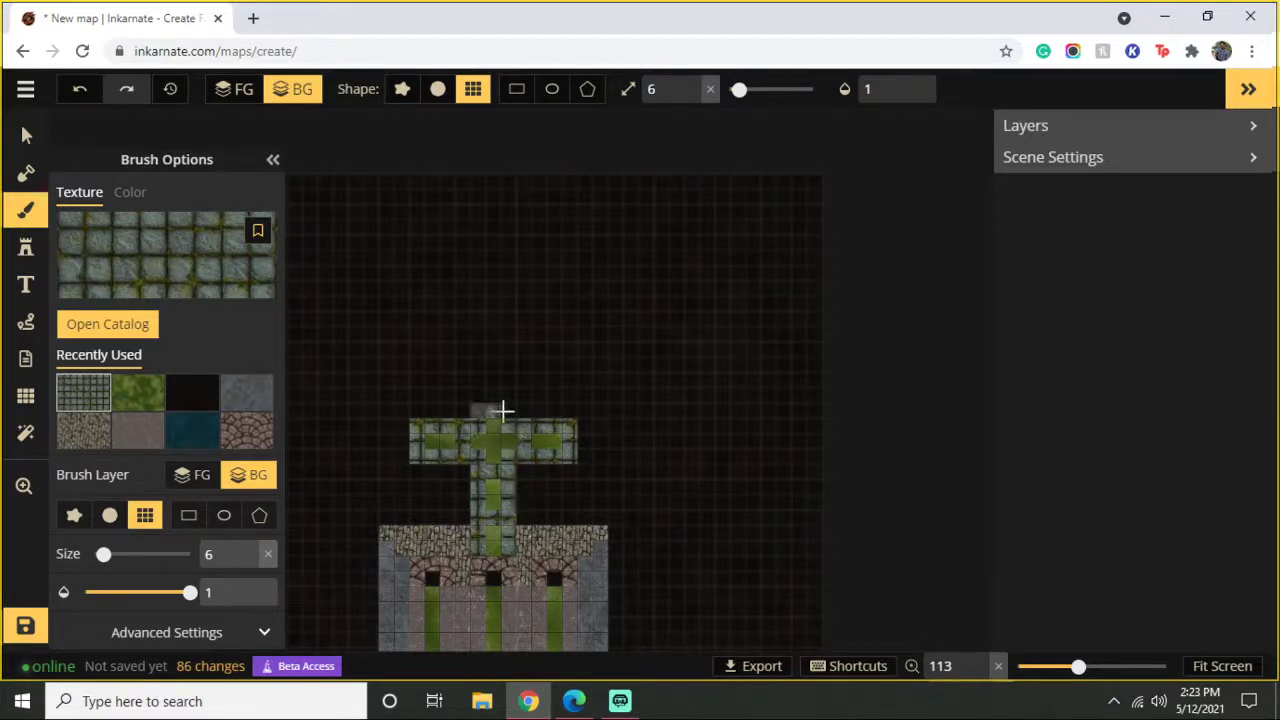
click(619, 548)
Step: Centre the cross in view and extend its left arm with stone tiles
drag(671, 583, 571, 451)
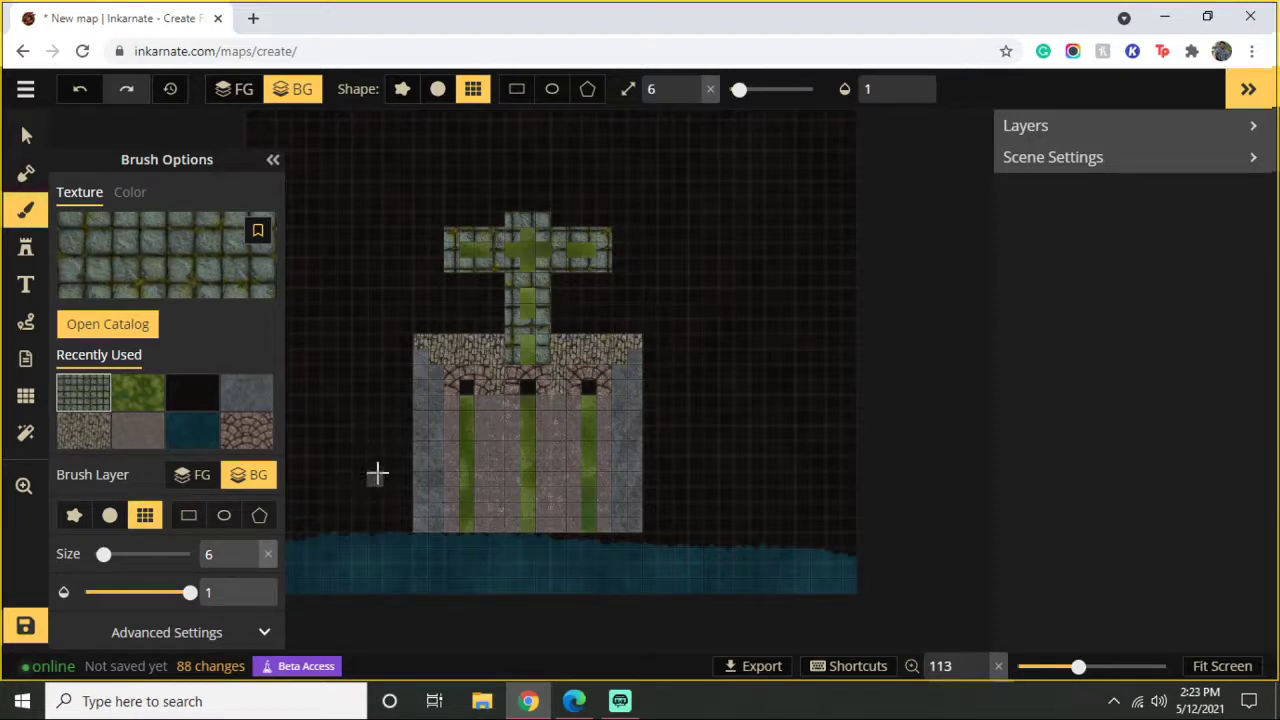
key(space)
drag(669, 297, 706, 526)
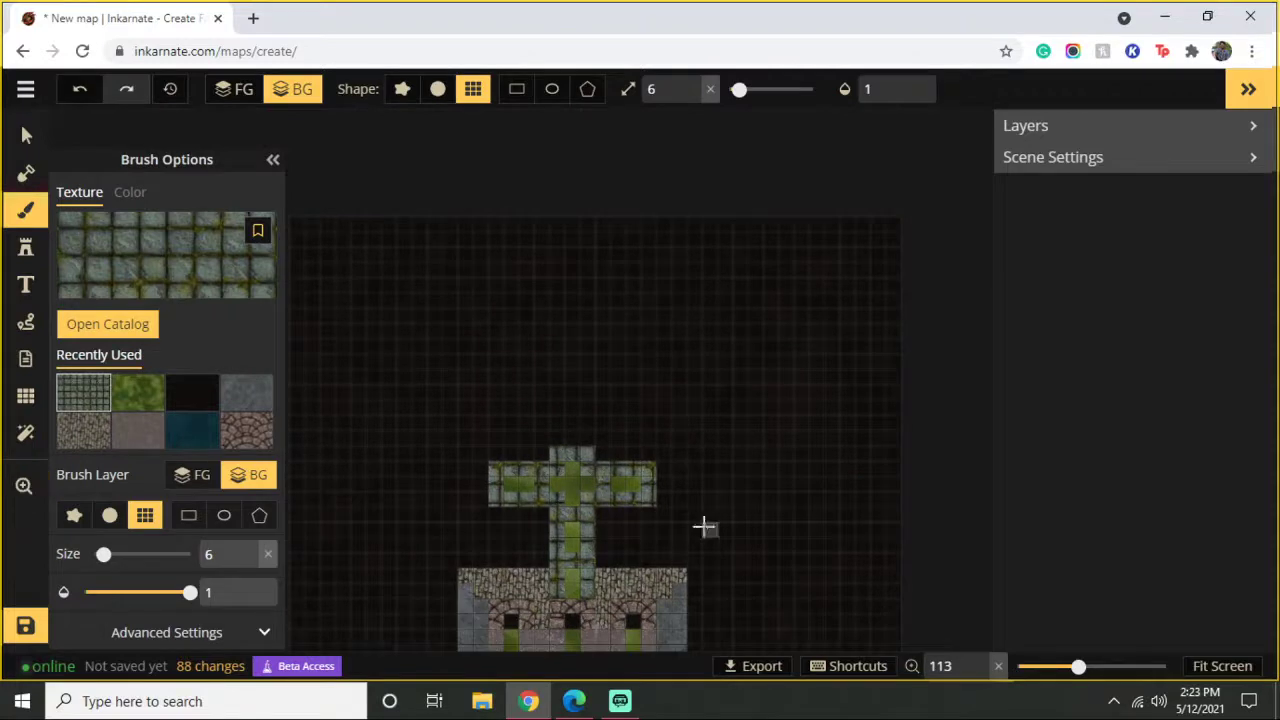
click(462, 500)
click(451, 500)
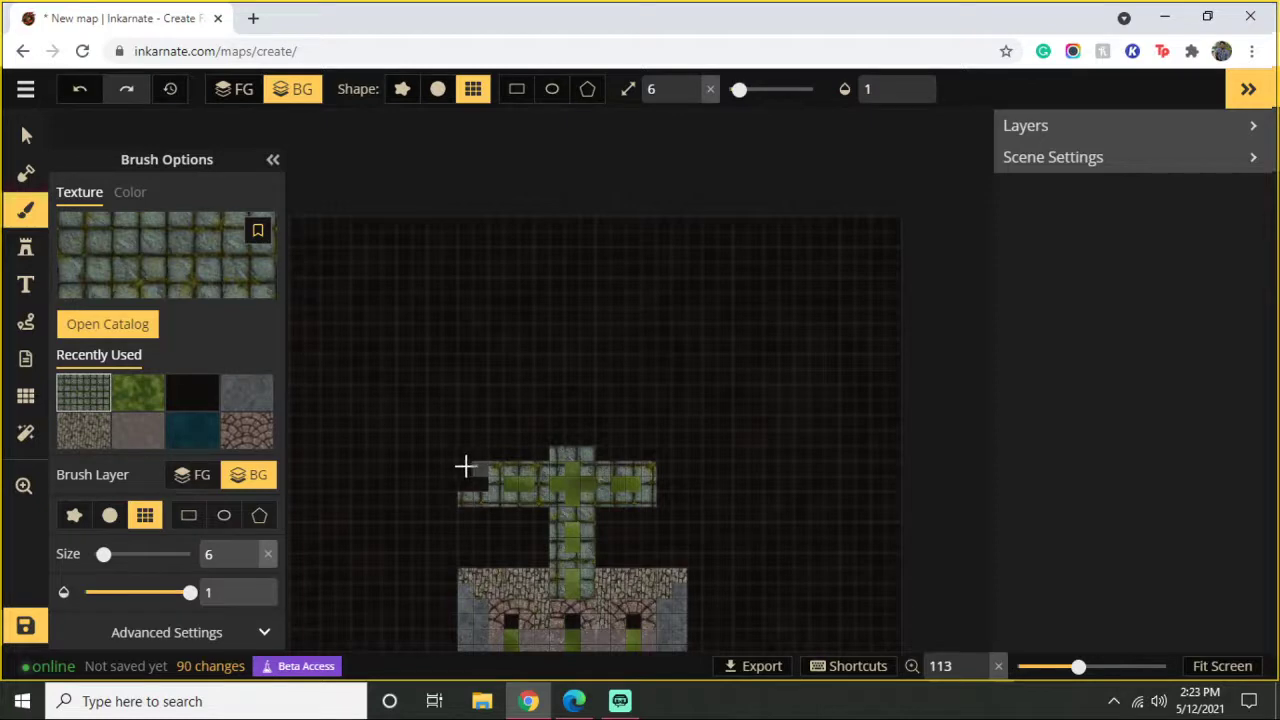
click(446, 468)
drag(451, 509, 538, 483)
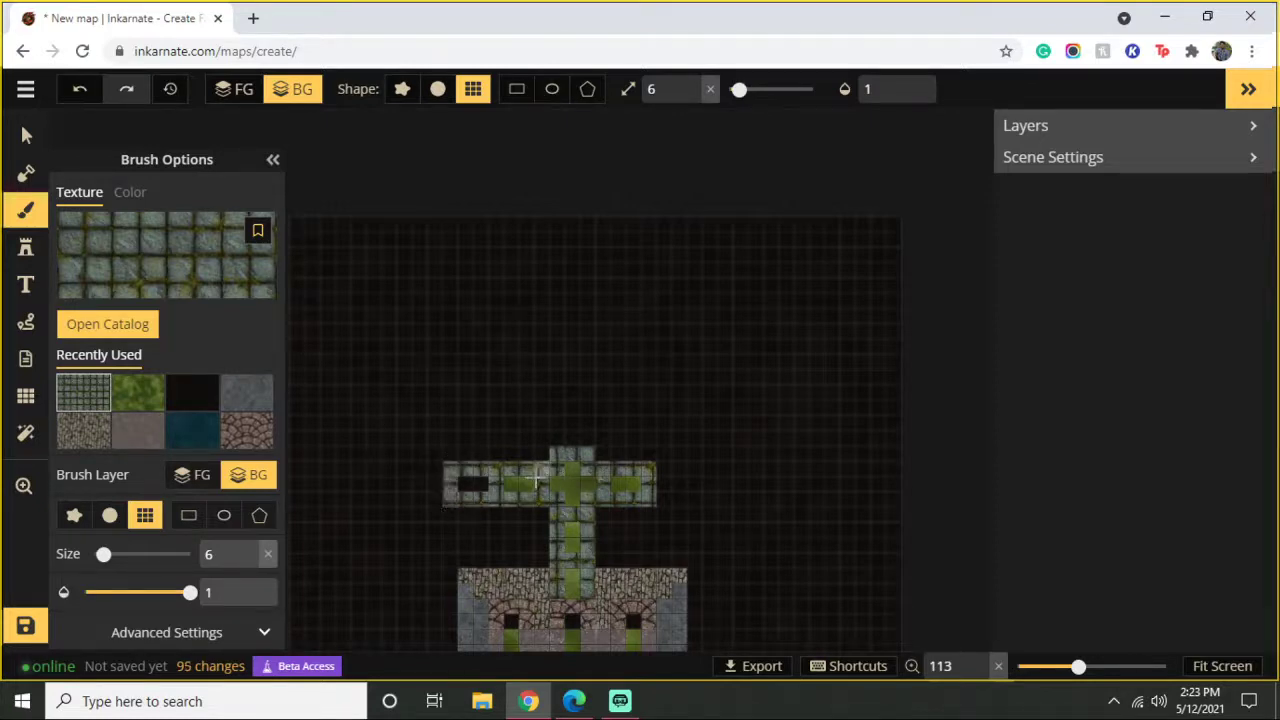
Step: Start a narrow stone column descending beside the left arm's end
click(434, 440)
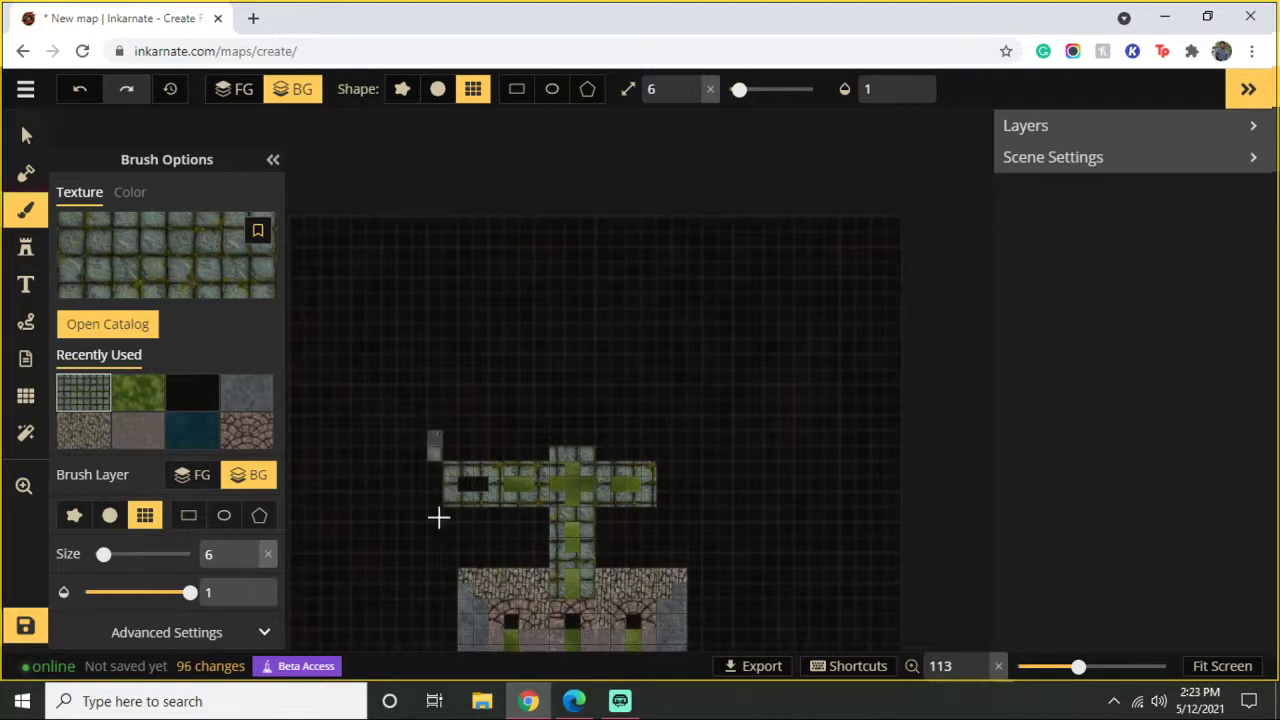
drag(434, 460, 434, 527)
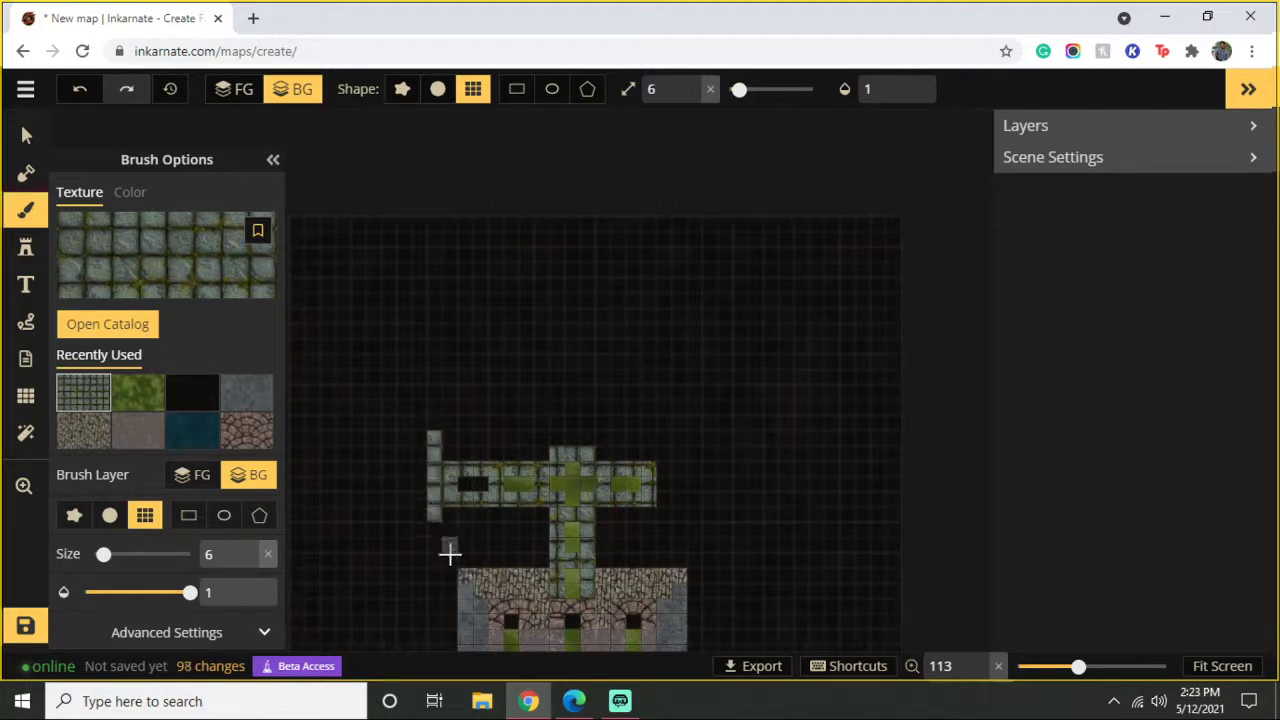
drag(418, 438, 417, 529)
Step: Paint stone strips down the left room's edge, widening it by one column leftward
mouse_move(403, 443)
mouse_down()
mouse_move(386, 530)
mouse_move(374, 531)
mouse_move(371, 434)
mouse_up()
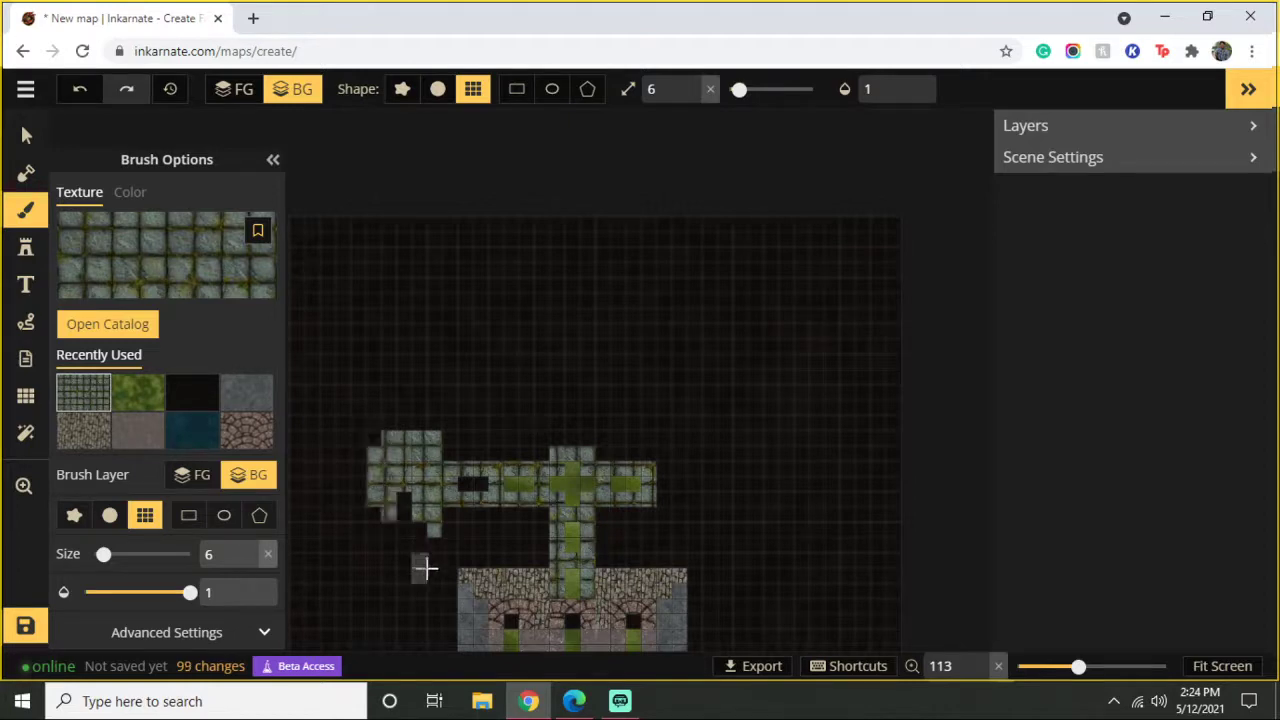
mouse_move(441, 530)
mouse_down()
mouse_move(377, 531)
mouse_move(371, 514)
mouse_move(384, 525)
mouse_move(403, 496)
mouse_move(434, 532)
mouse_up()
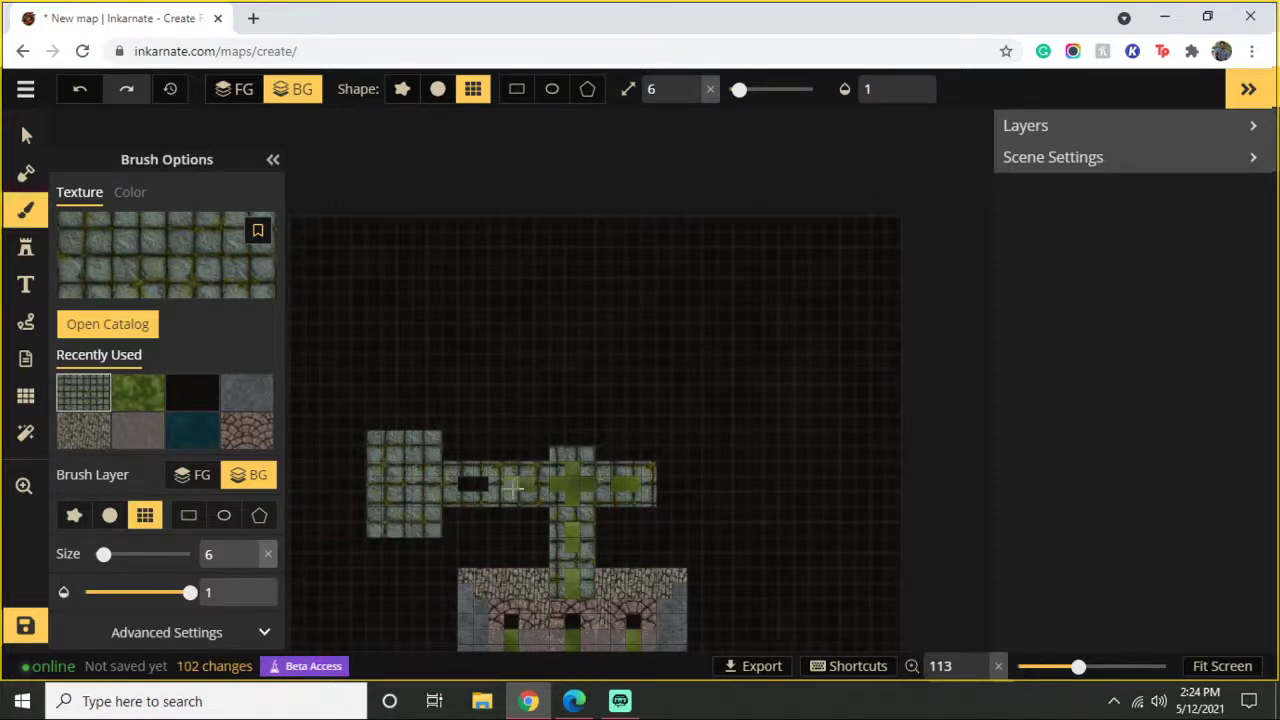
drag(357, 437, 364, 530)
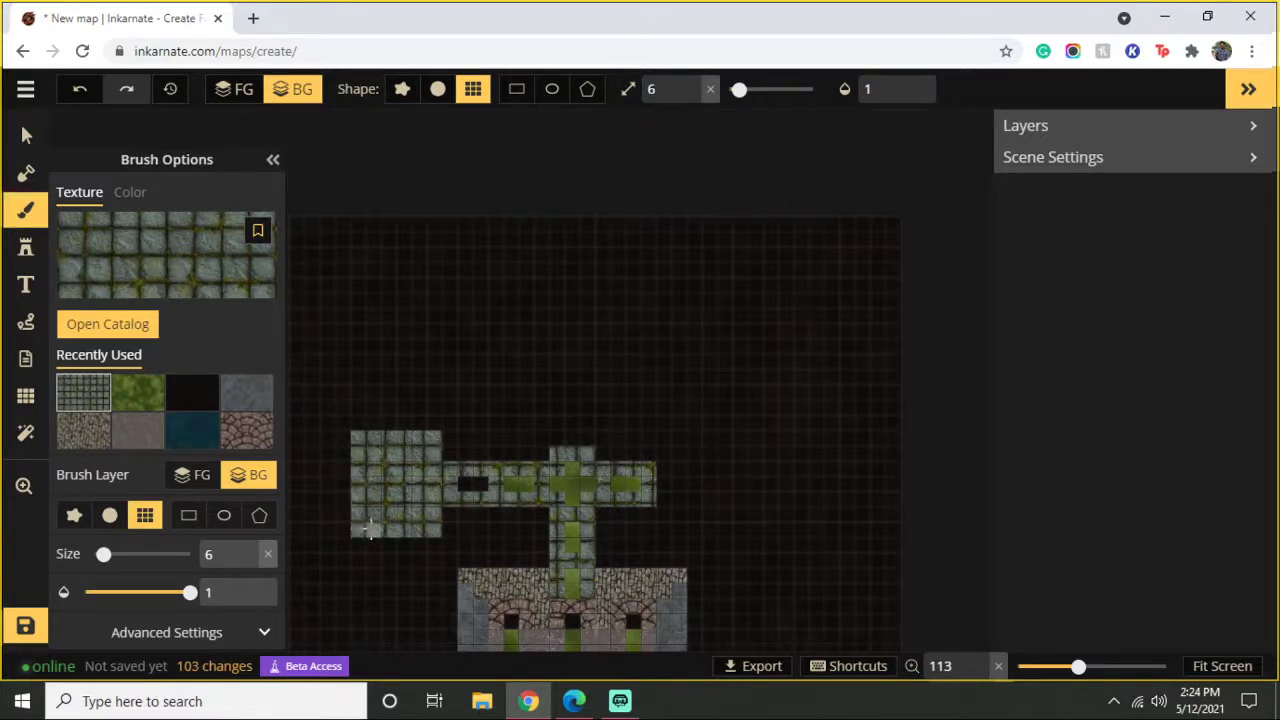
drag(344, 437, 344, 531)
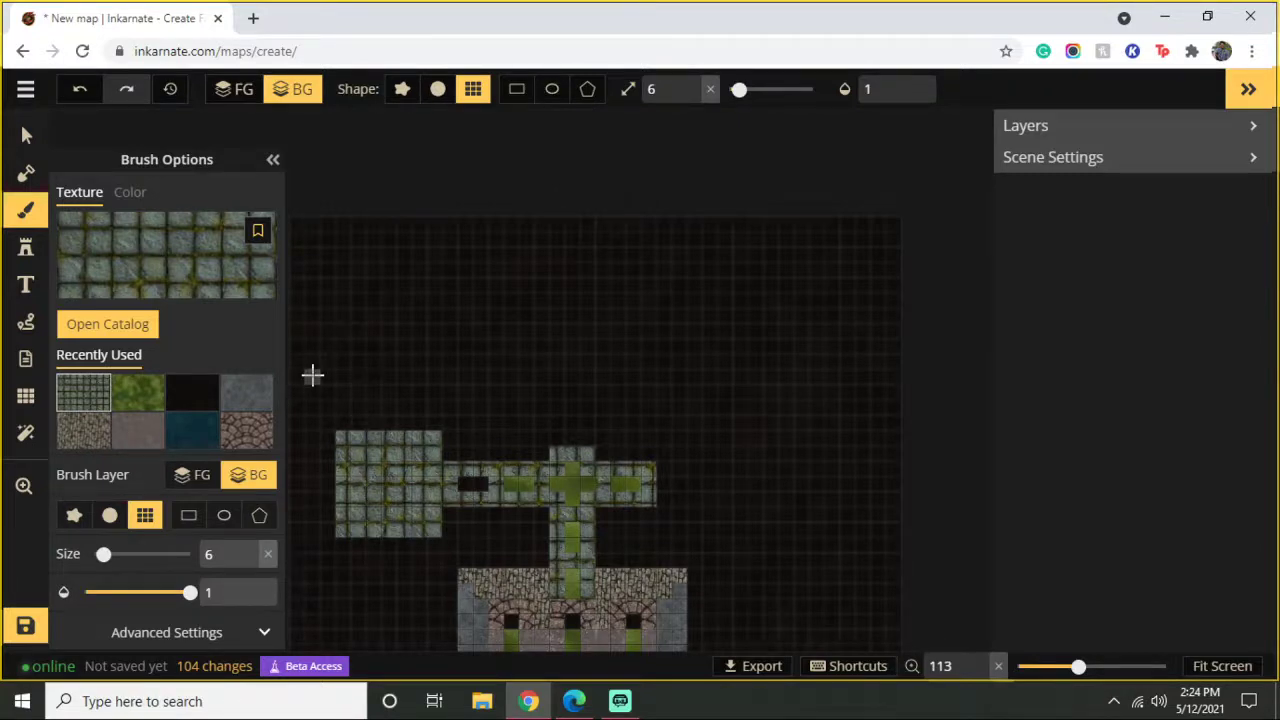
click(134, 393)
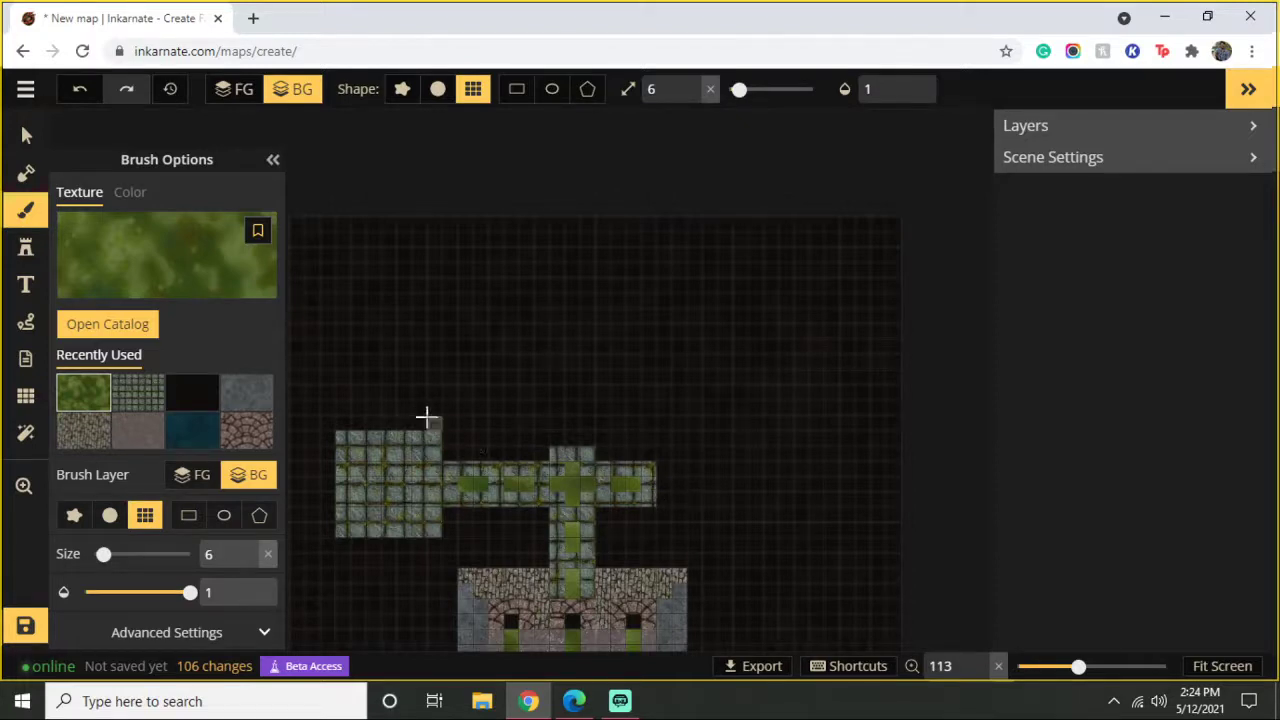
Step: Paint an L-shaped stone corridor from the left room to the gate building, moss down its centre
click(133, 398)
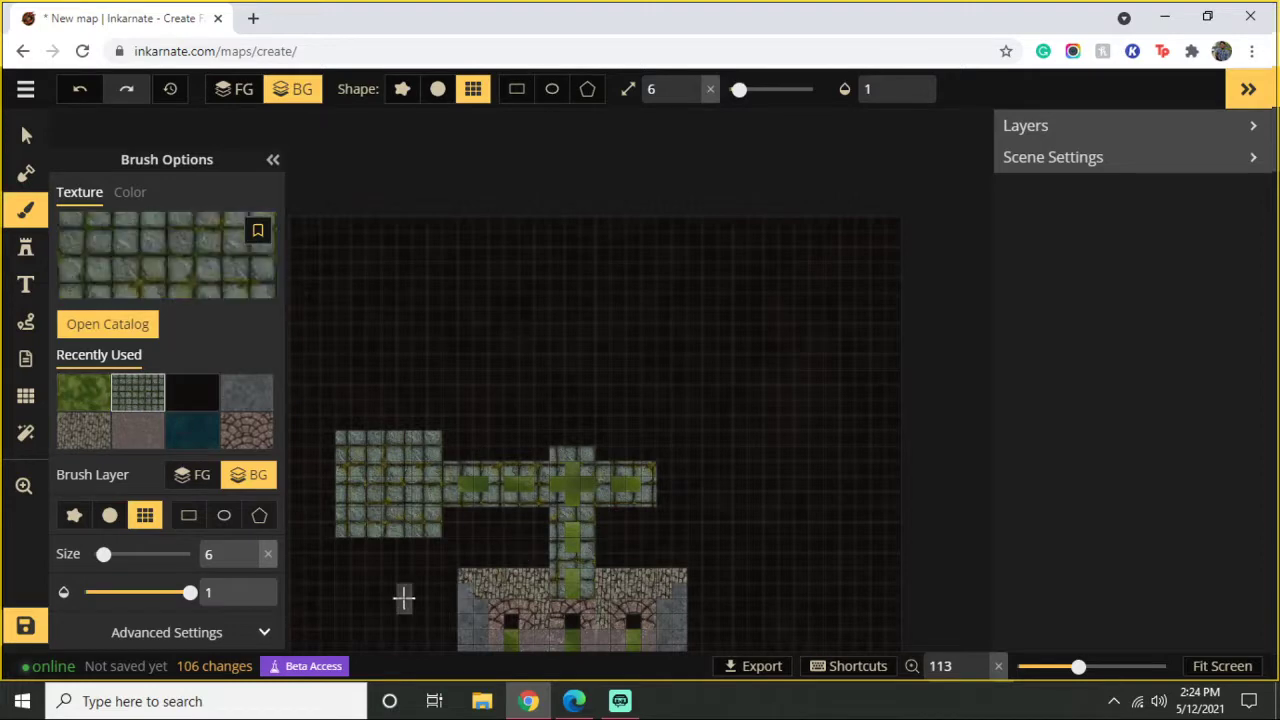
key(space)
drag(404, 622, 440, 483)
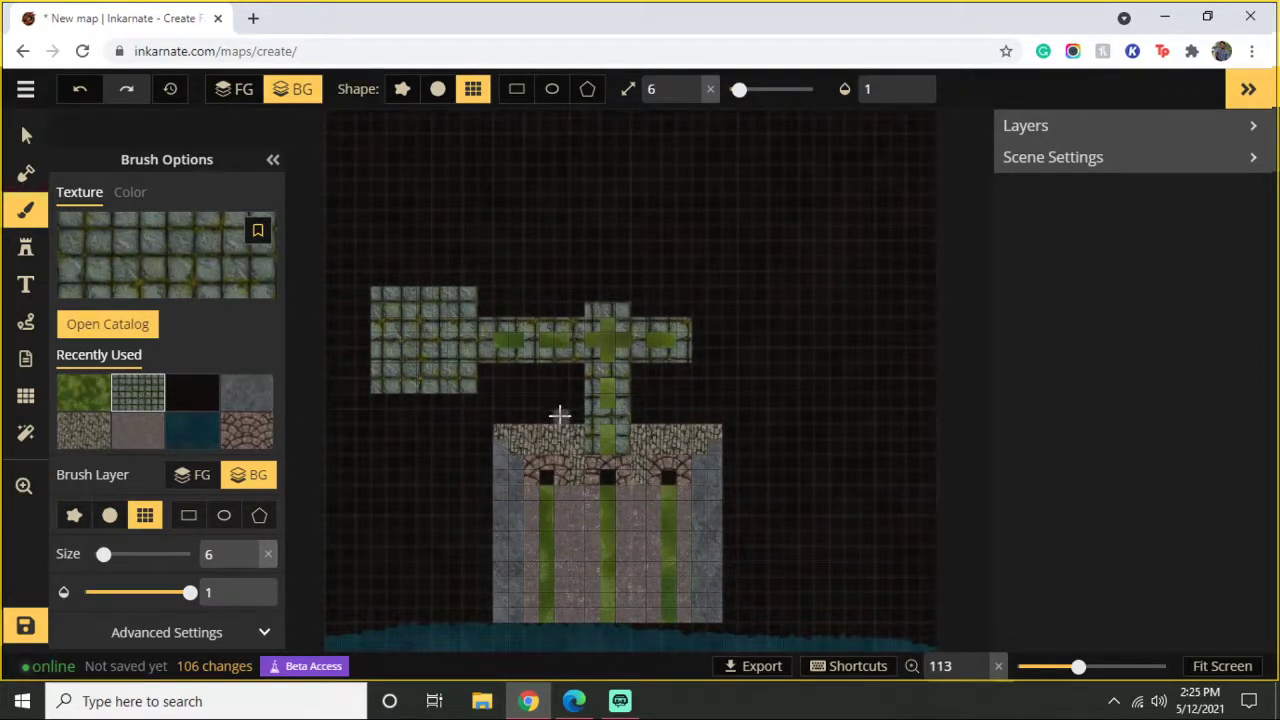
drag(559, 415, 525, 420)
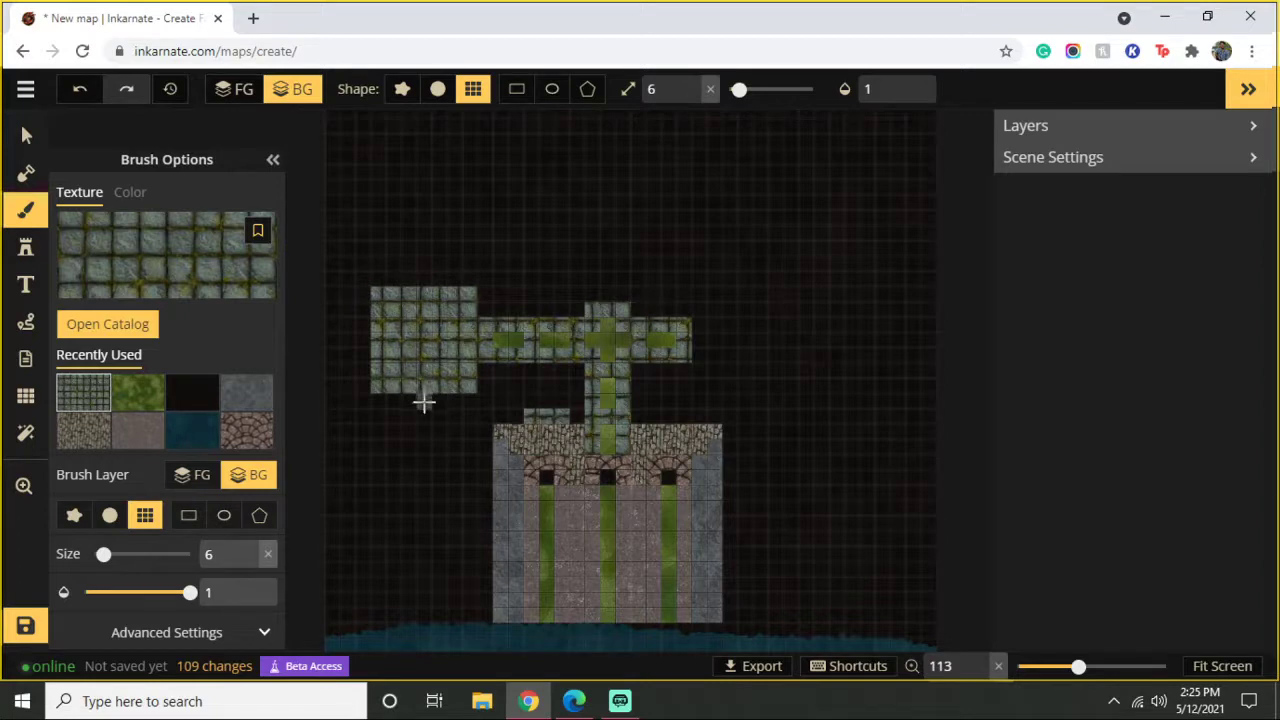
click(438, 400)
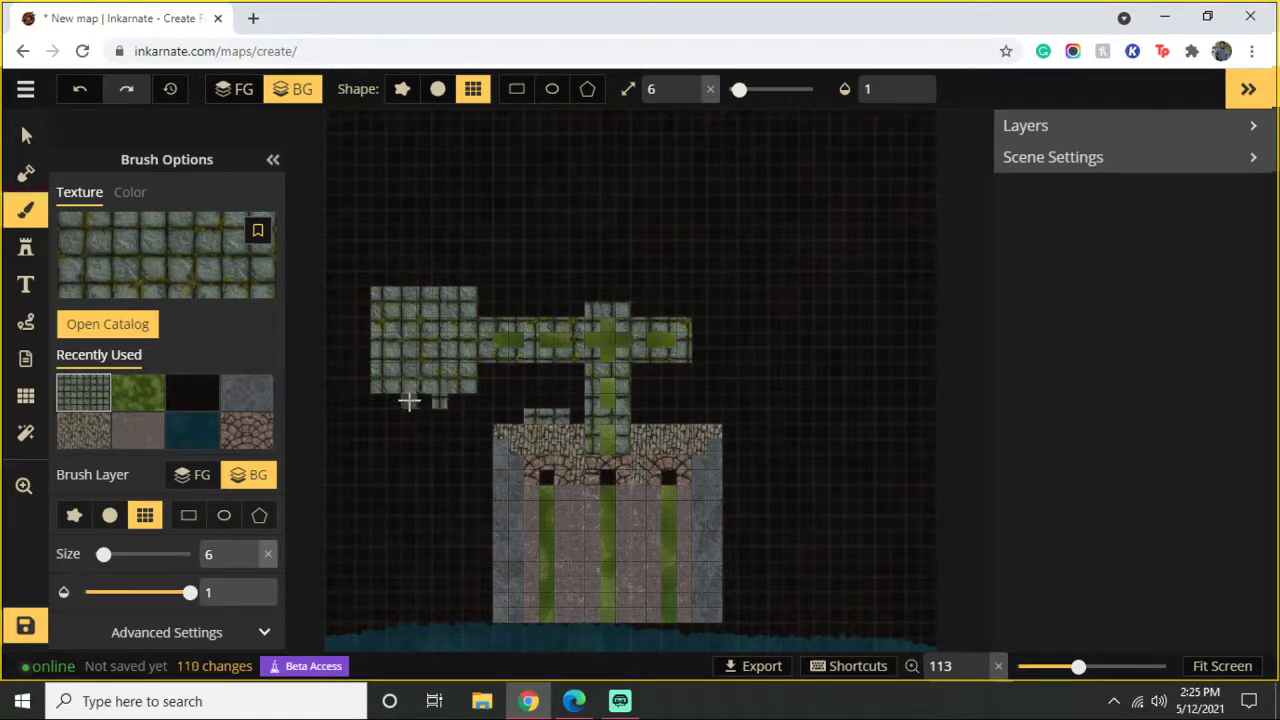
mouse_move(408, 400)
mouse_down()
mouse_move(509, 417)
mouse_move(407, 415)
mouse_move(407, 448)
mouse_move(480, 443)
mouse_move(454, 449)
mouse_up()
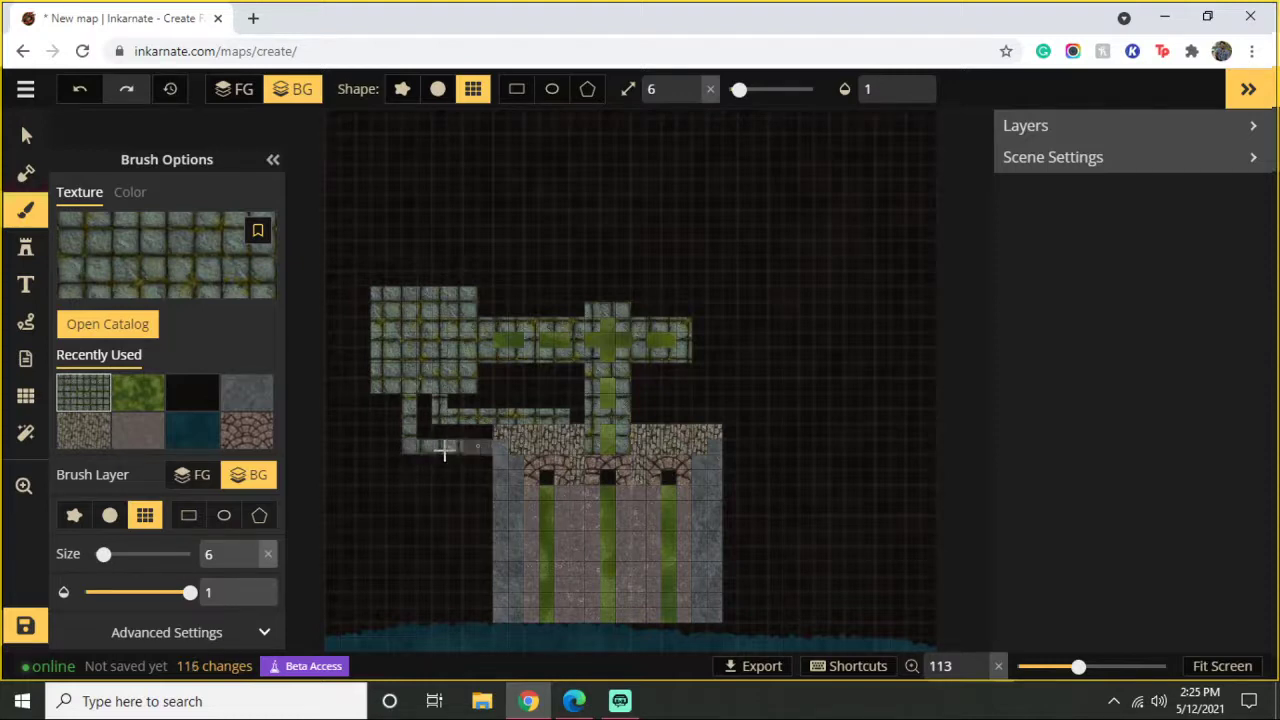
click(141, 395)
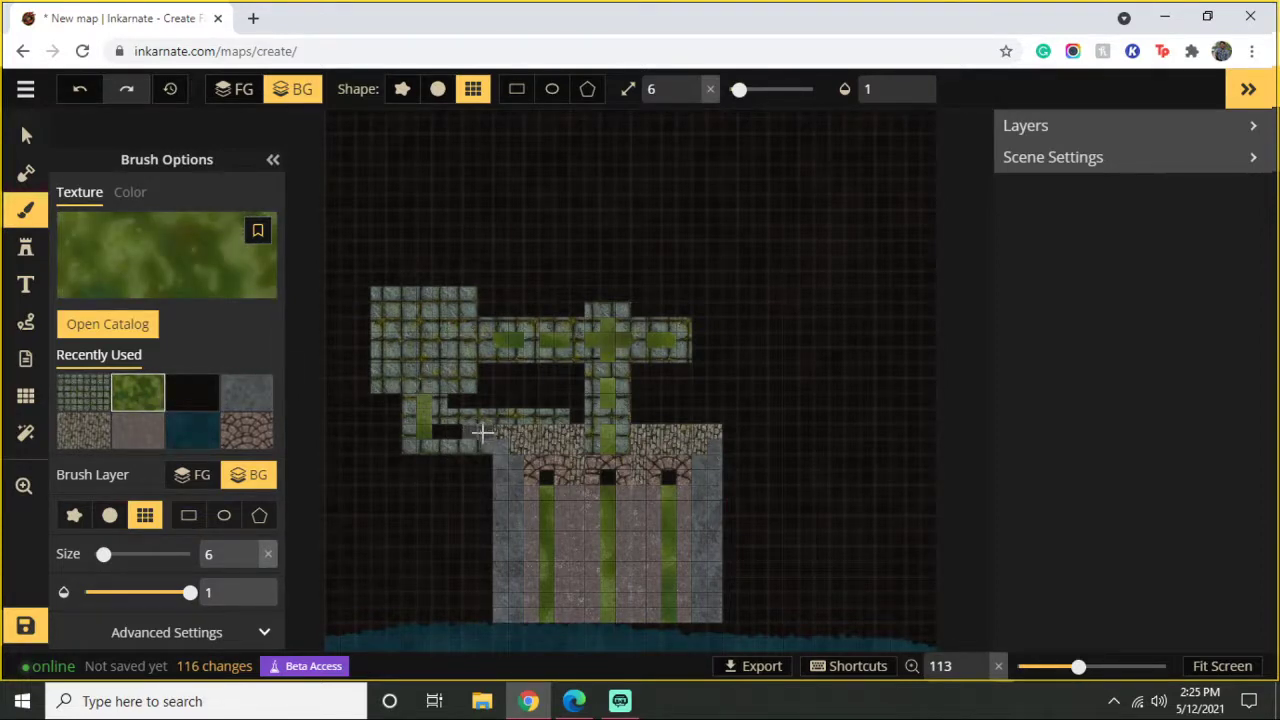
click(483, 432)
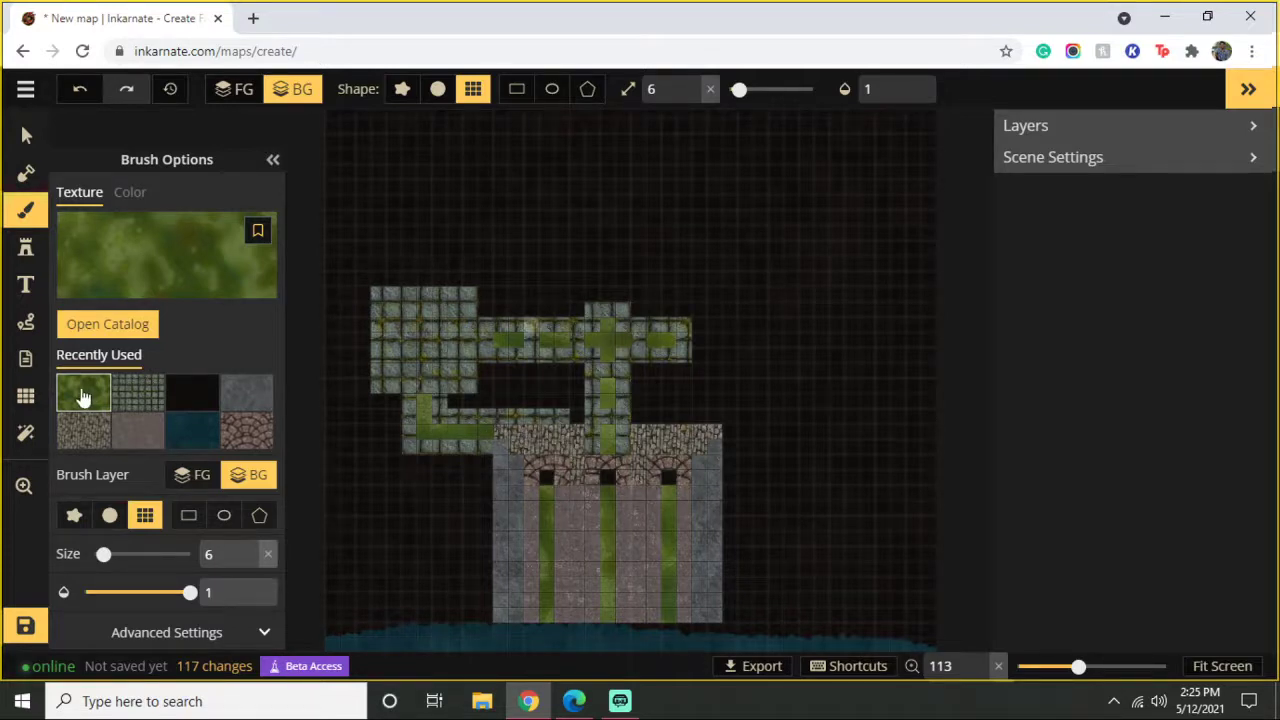
Step: Paint stone over the gate building's top and moss along the lower corridor
click(138, 393)
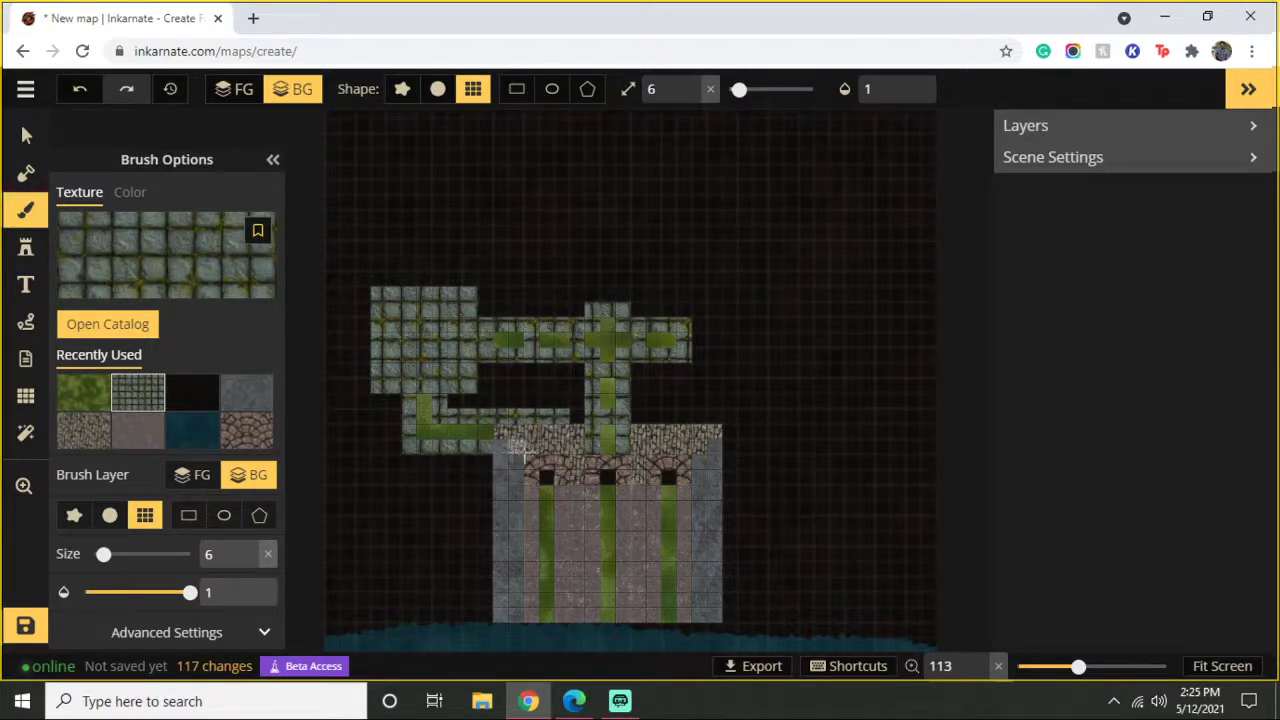
drag(533, 452, 568, 442)
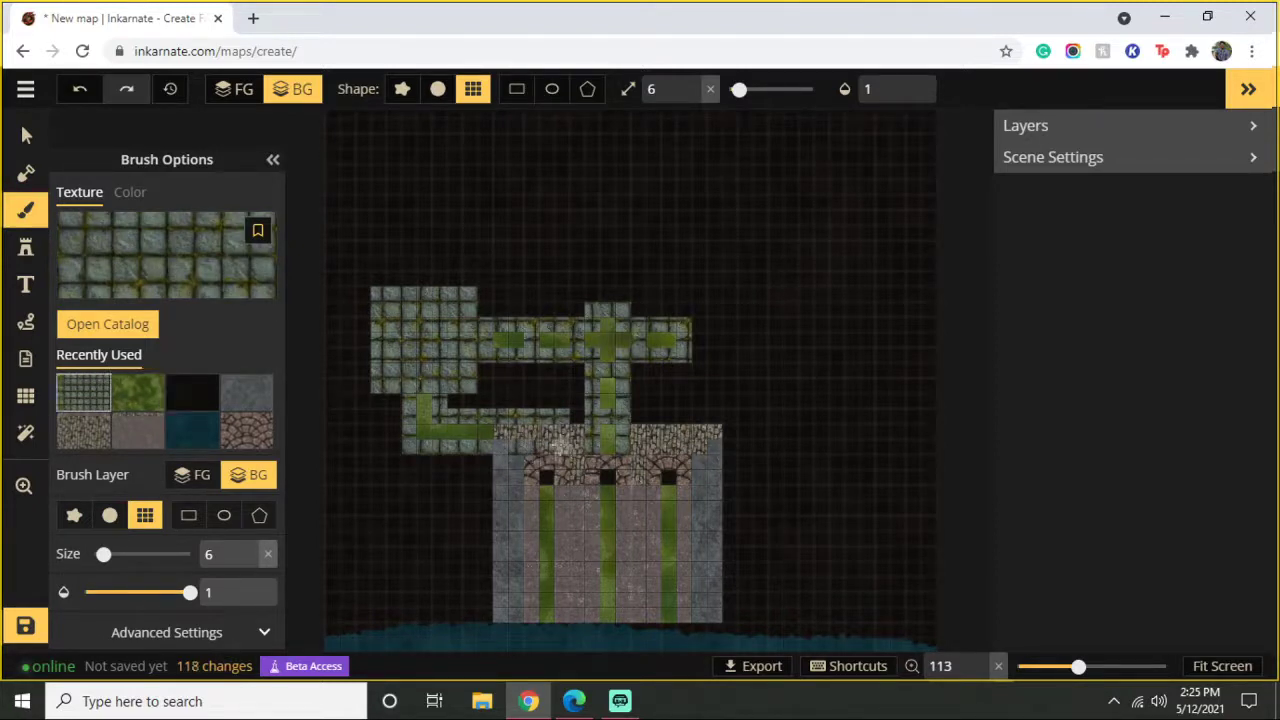
click(506, 434)
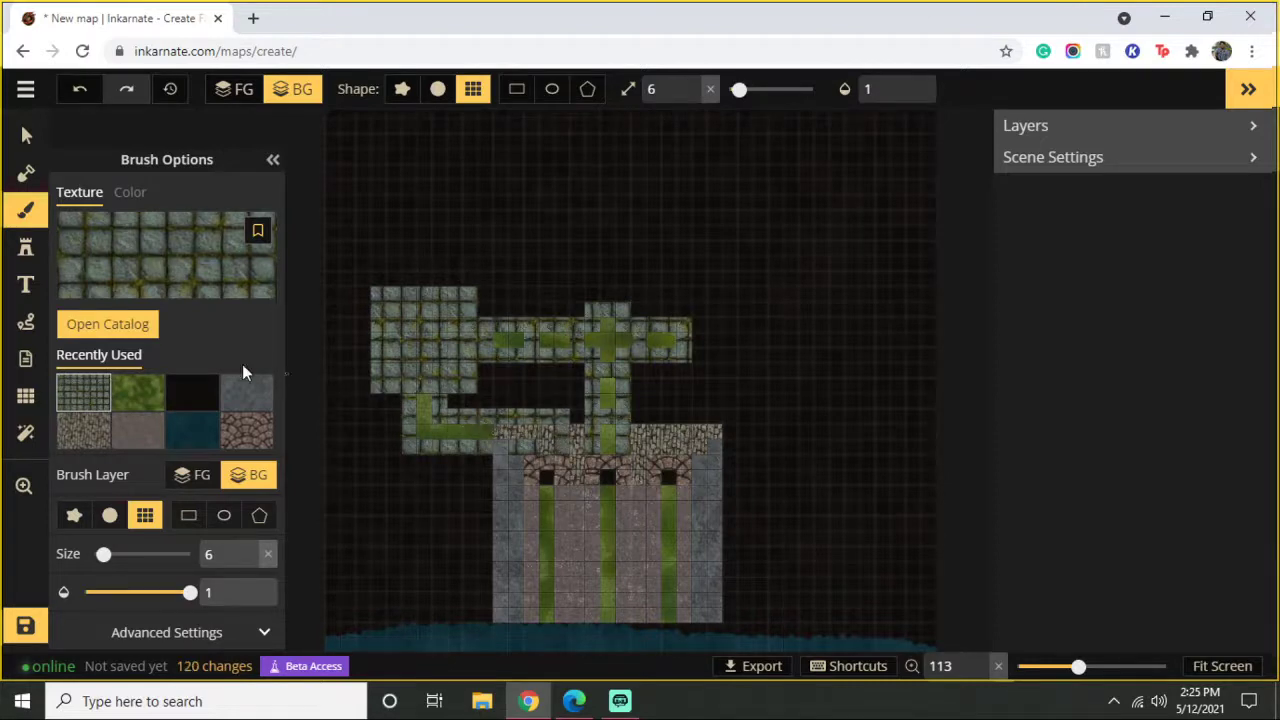
click(136, 394)
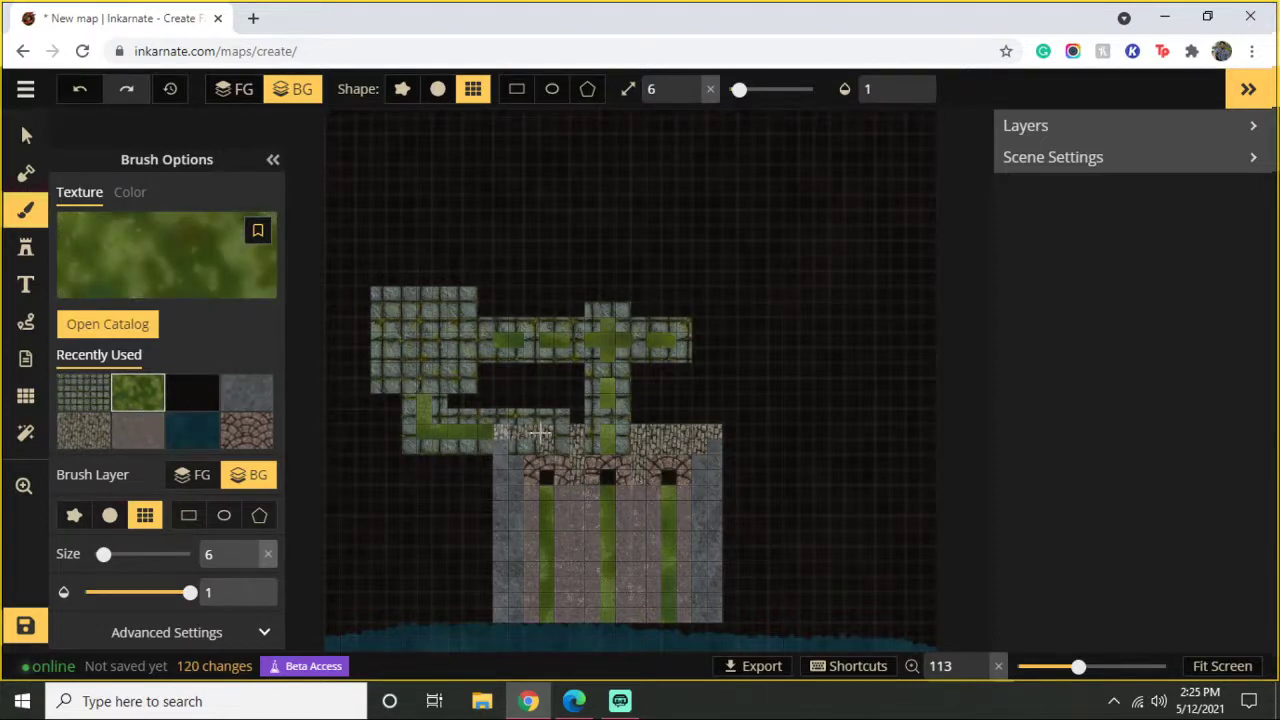
drag(551, 434, 580, 449)
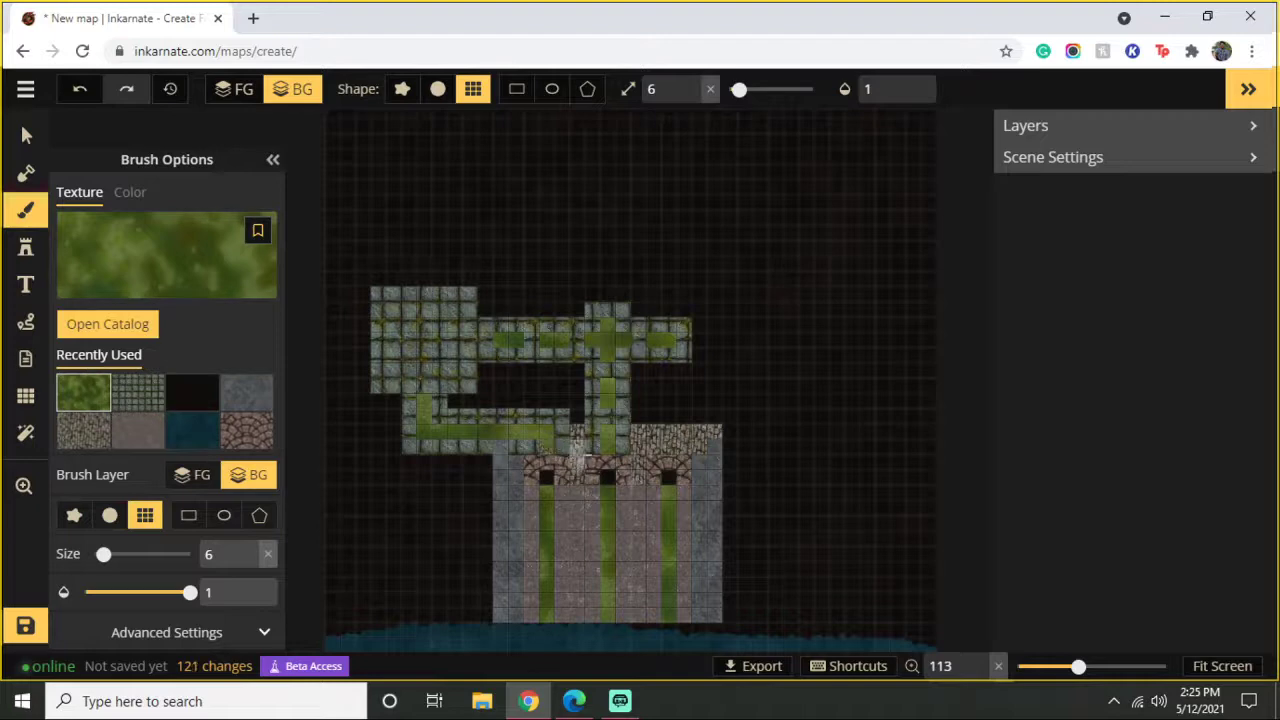
Step: Paint a stone corridor up and right from the gate and line it with moss
click(140, 398)
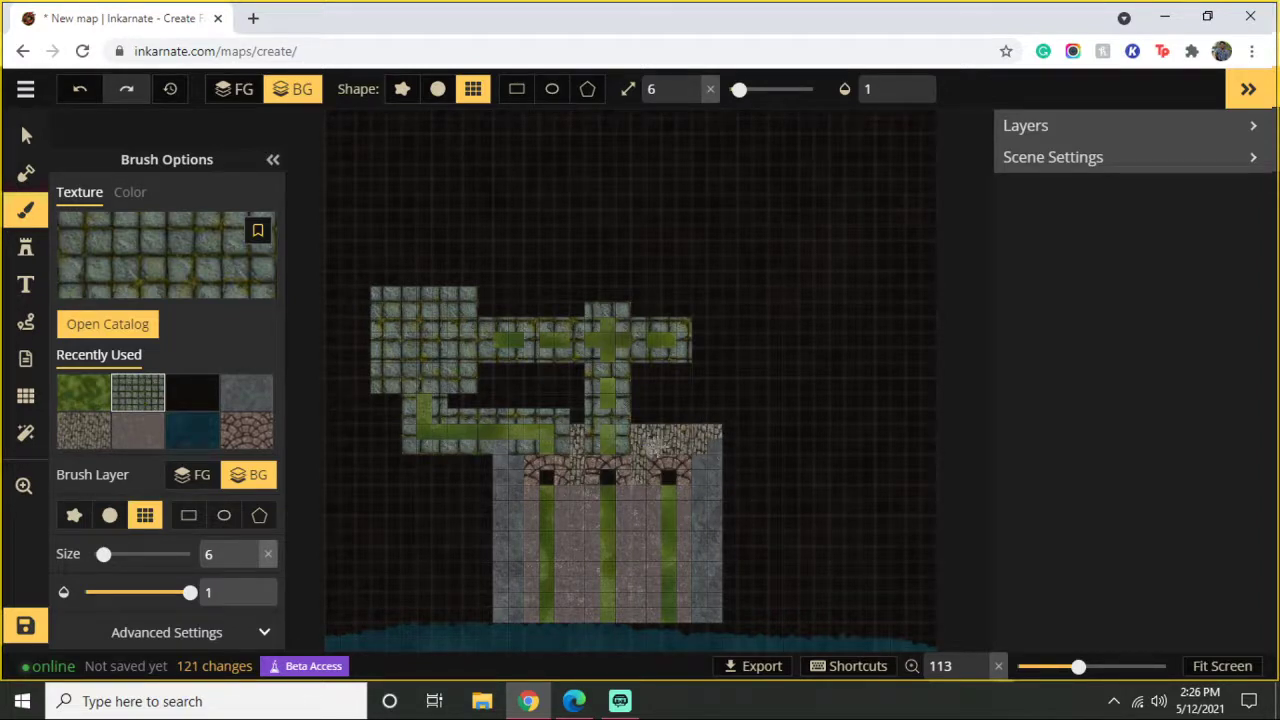
click(507, 445)
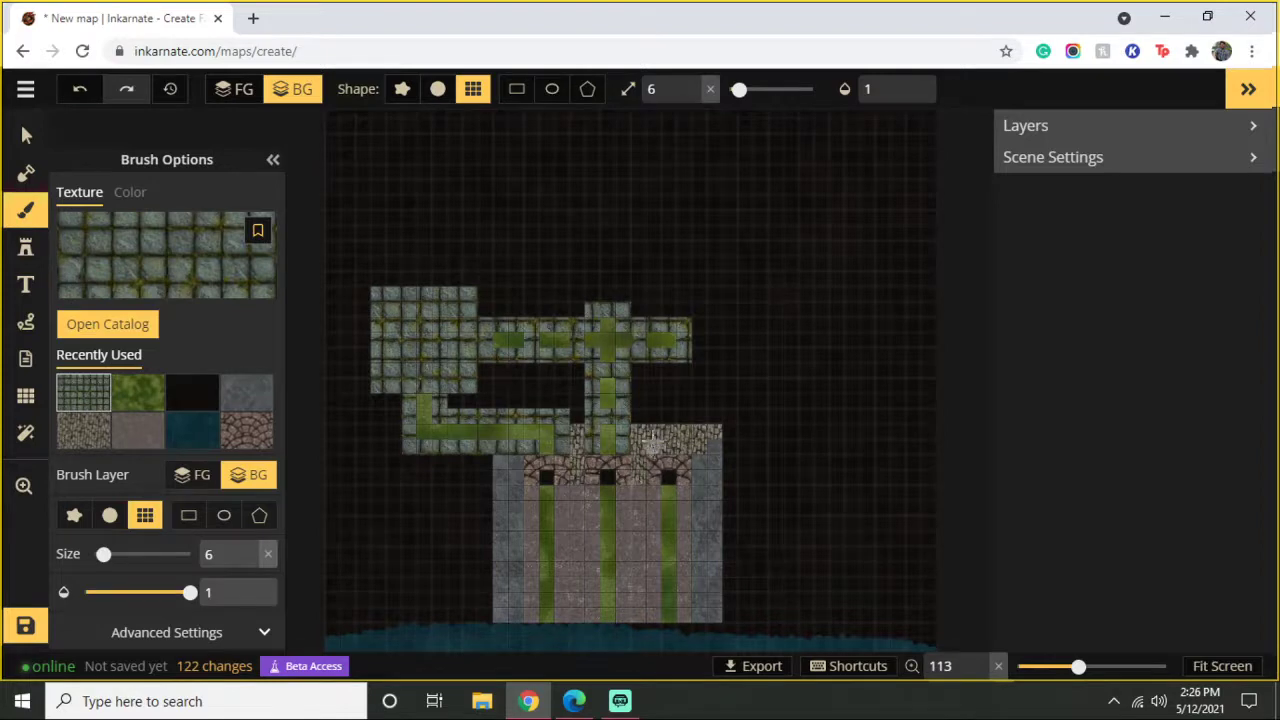
mouse_move(651, 442)
mouse_down()
mouse_move(658, 399)
mouse_move(706, 401)
mouse_move(683, 439)
mouse_move(687, 426)
mouse_move(729, 432)
mouse_move(729, 413)
mouse_move(697, 389)
mouse_move(767, 403)
mouse_move(756, 436)
mouse_move(732, 403)
mouse_move(771, 434)
mouse_up()
click(758, 432)
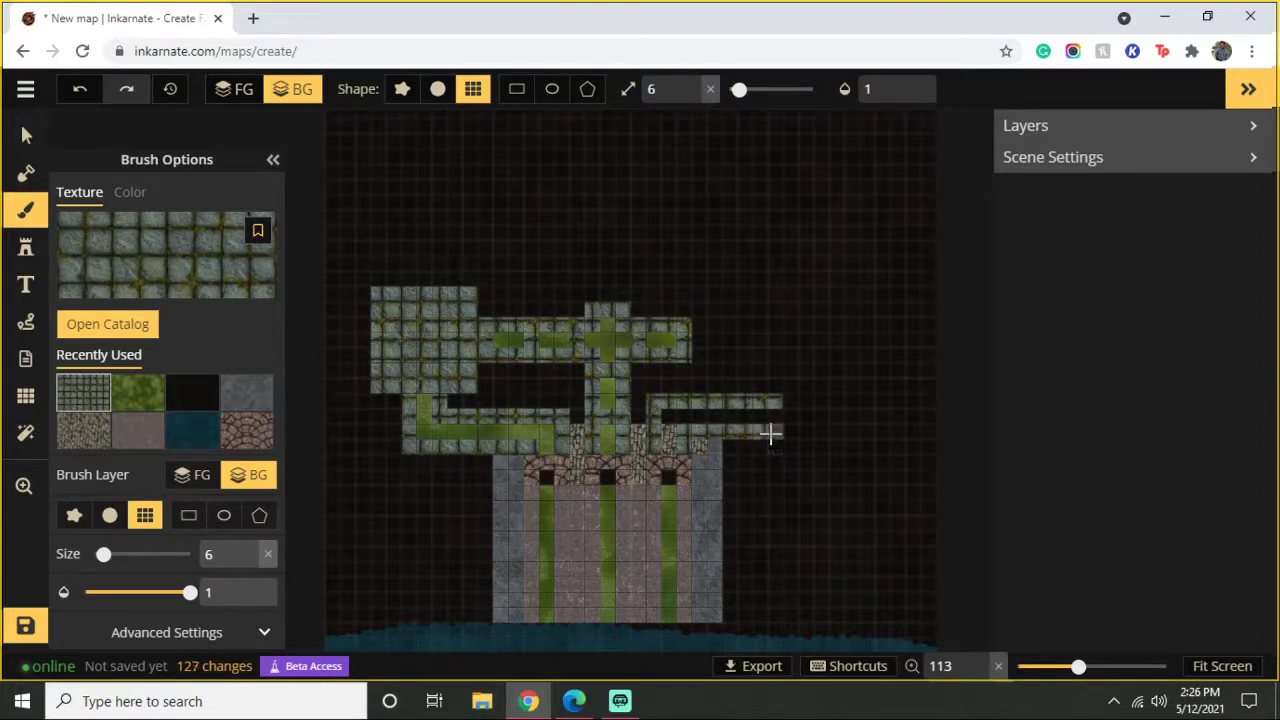
click(138, 392)
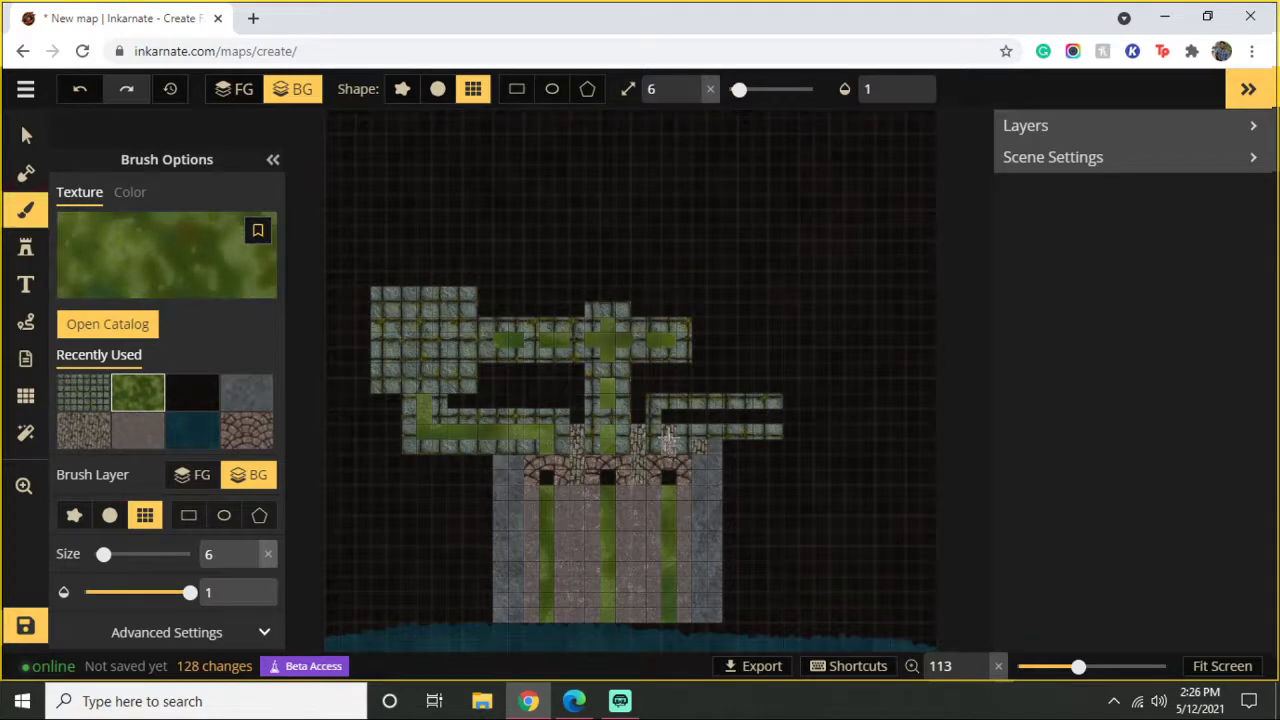
mouse_move(667, 439)
mouse_down()
mouse_move(669, 417)
mouse_move(766, 417)
mouse_up()
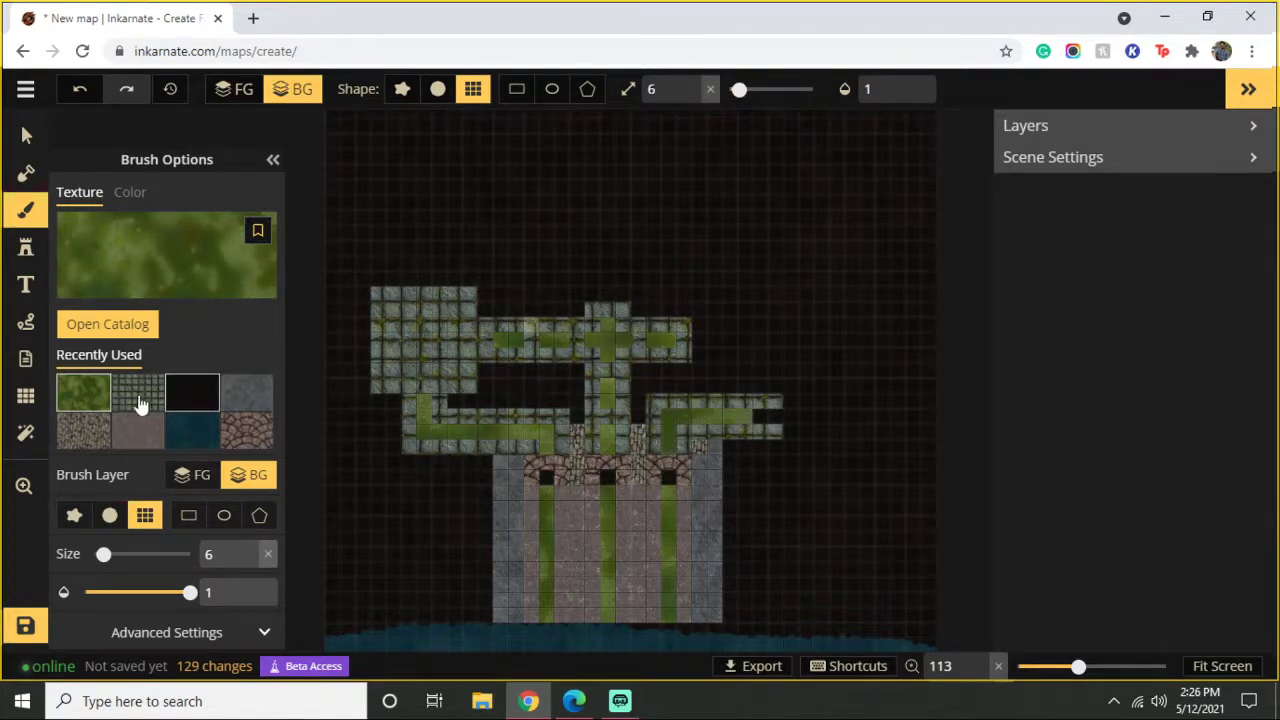
click(139, 400)
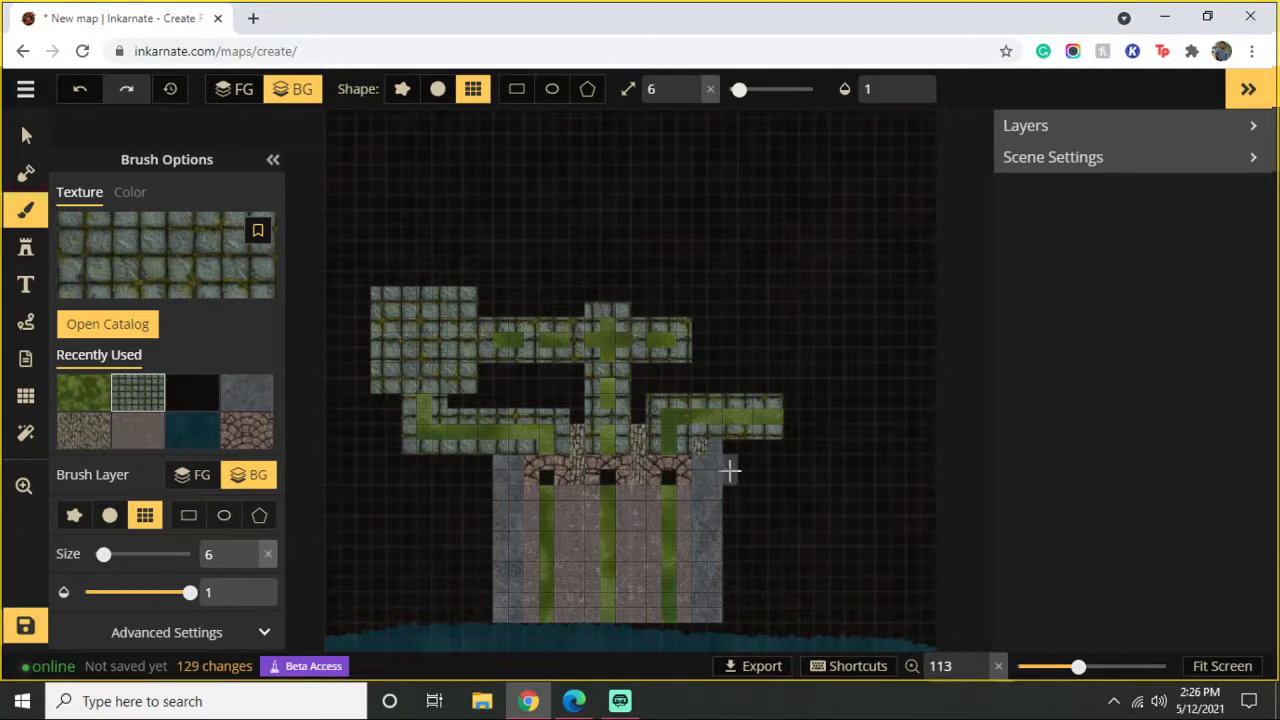
Step: Zoom out and paint a double stone passage winding up from the central column
scroll(757, 280, down, 1)
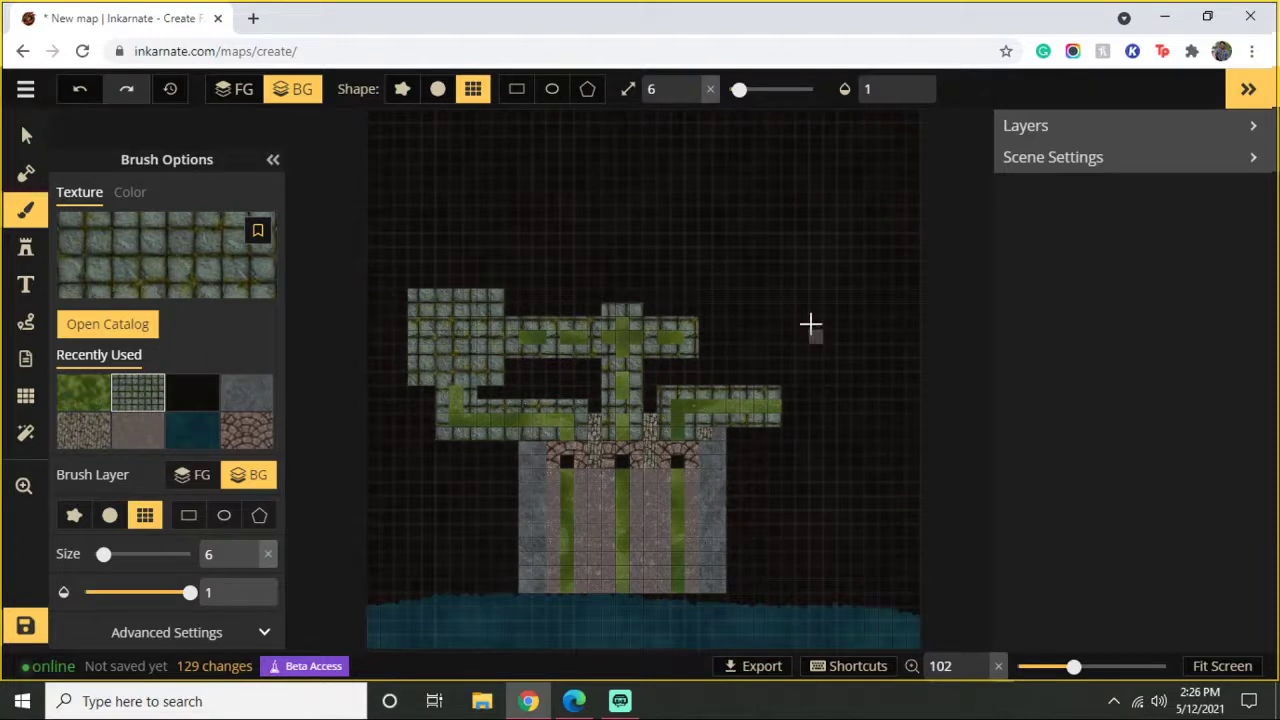
drag(813, 290, 754, 423)
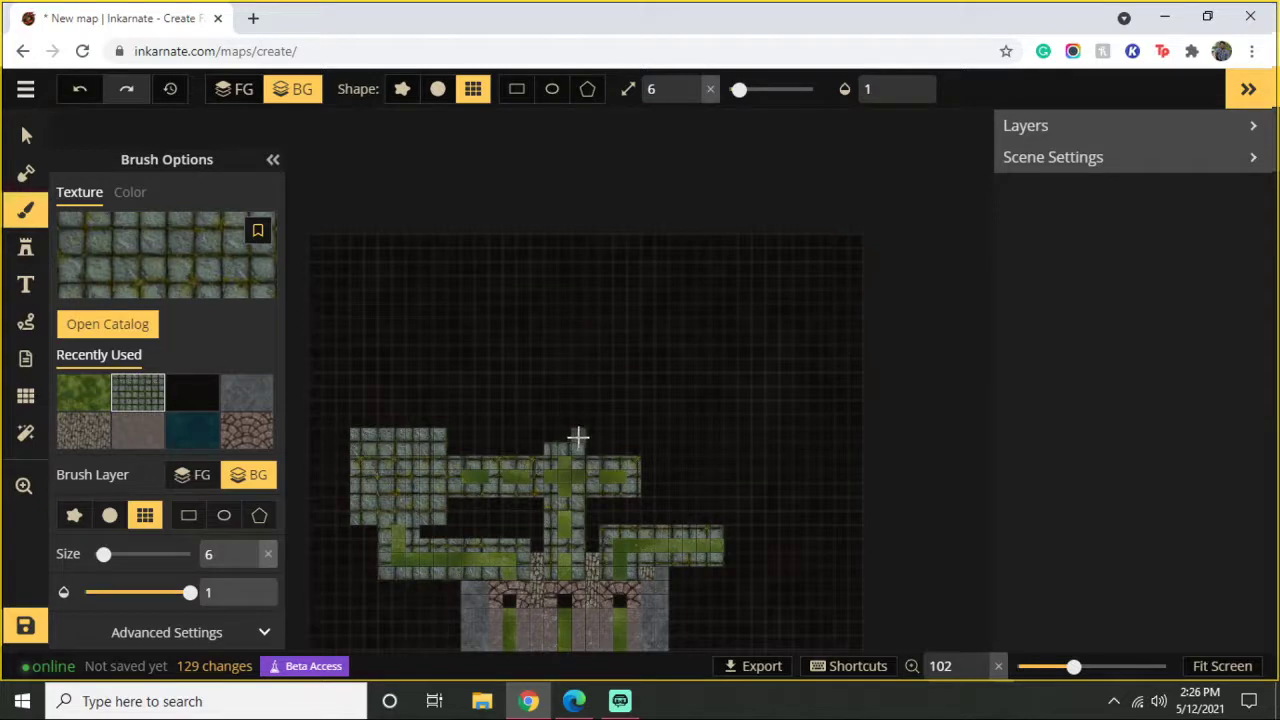
mouse_move(578, 437)
mouse_down()
mouse_move(578, 379)
mouse_move(689, 382)
mouse_move(694, 294)
mouse_up()
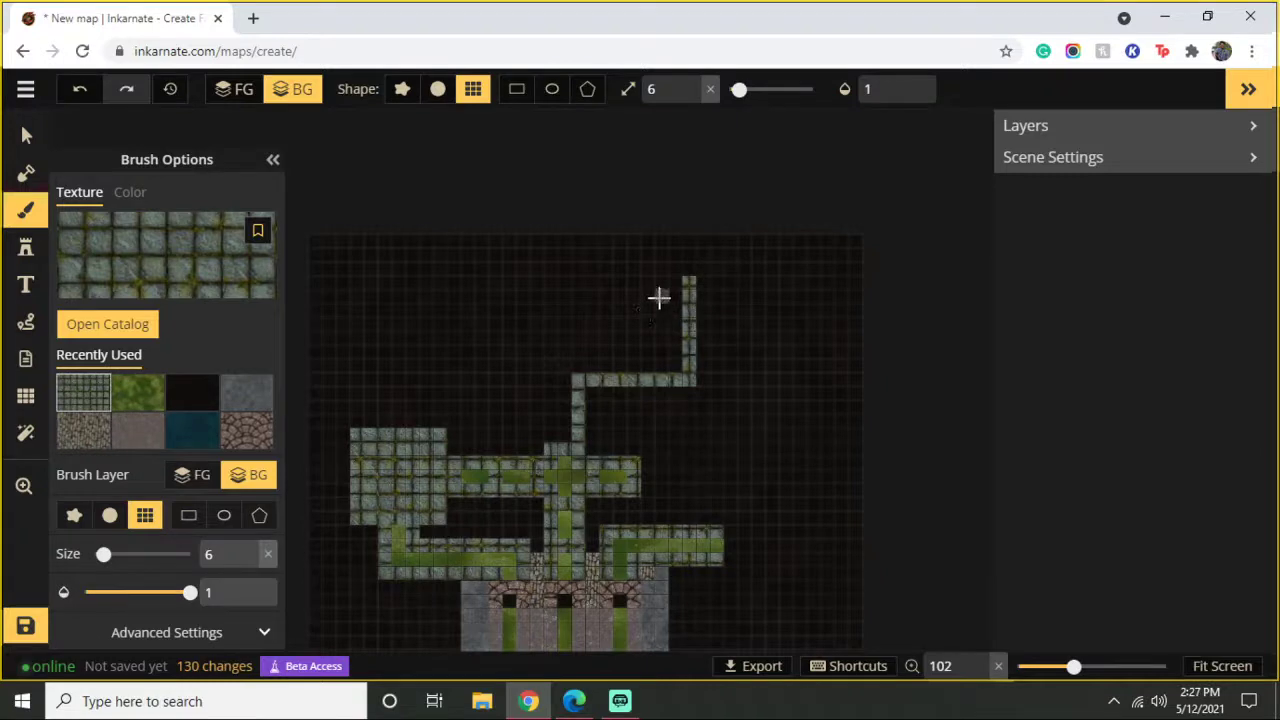
mouse_move(659, 282)
mouse_down()
mouse_move(672, 399)
mouse_move(660, 342)
mouse_up()
click(651, 351)
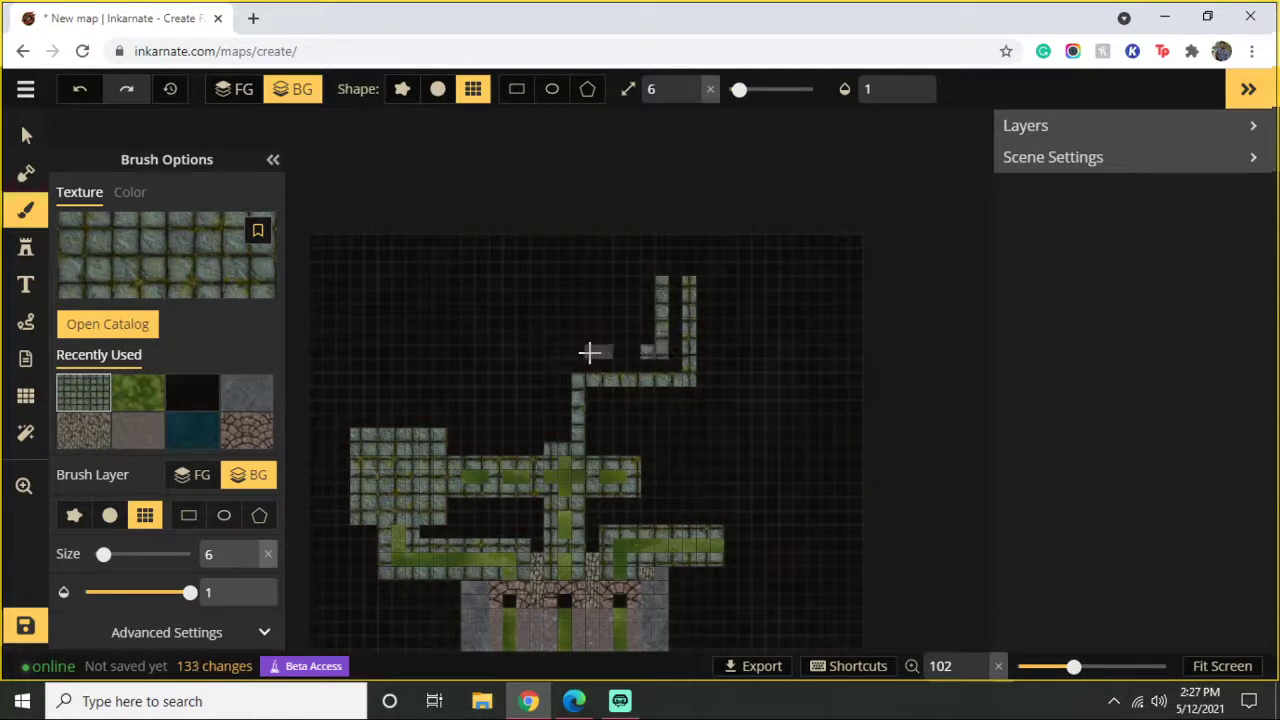
drag(553, 353, 554, 446)
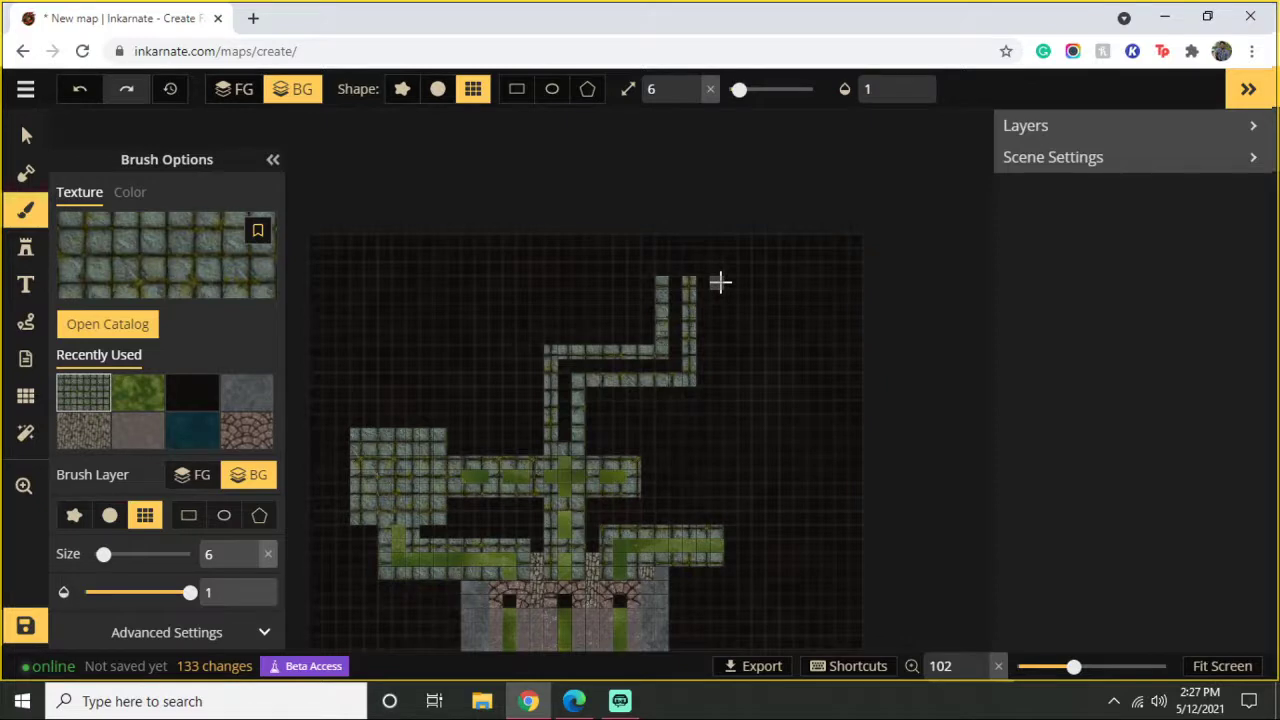
Step: Dab green moss patches across the left stone room, including its top row
click(138, 392)
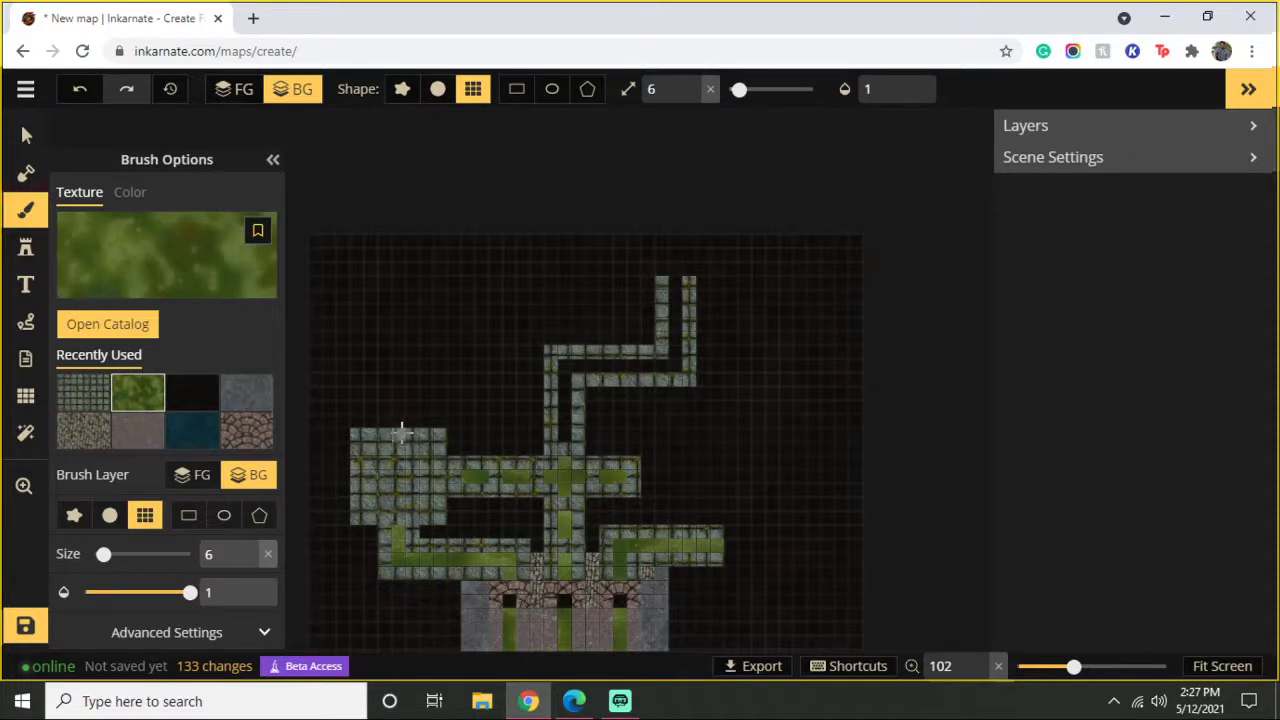
mouse_move(401, 432)
mouse_down()
mouse_move(408, 466)
mouse_move(414, 430)
mouse_move(351, 456)
mouse_move(355, 496)
mouse_up()
click(348, 466)
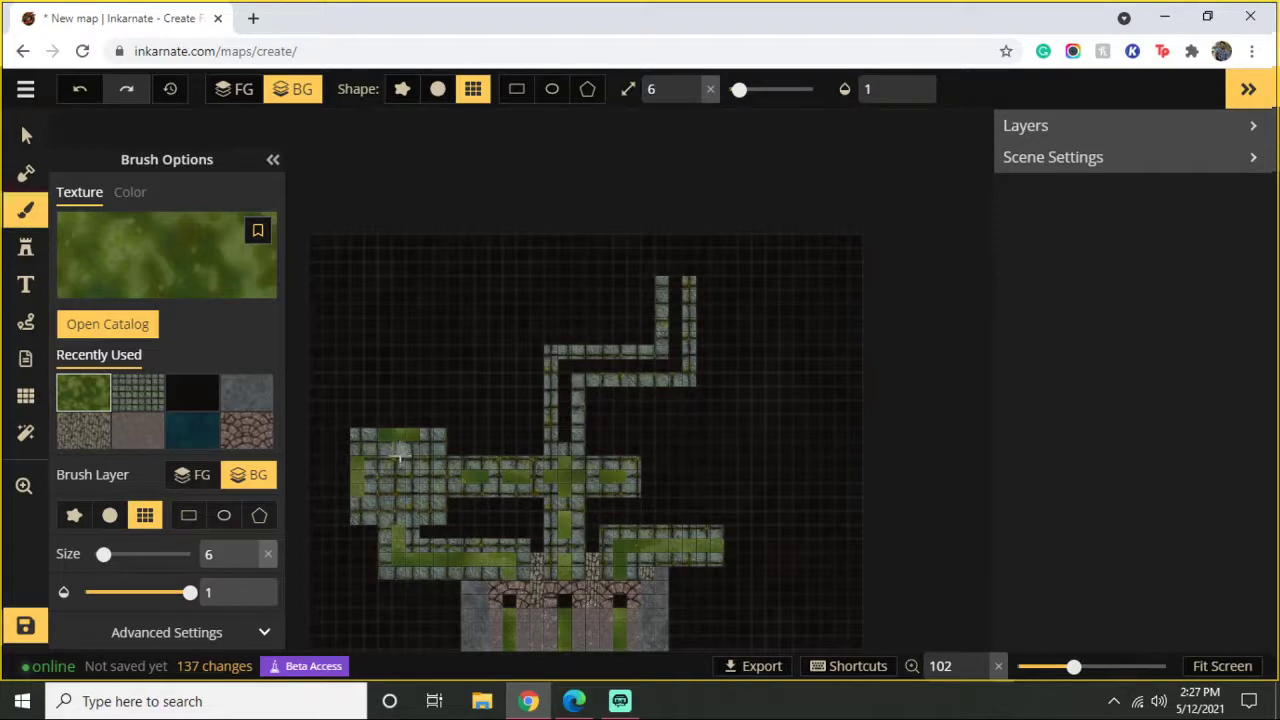
click(367, 484)
click(388, 476)
click(404, 461)
click(518, 540)
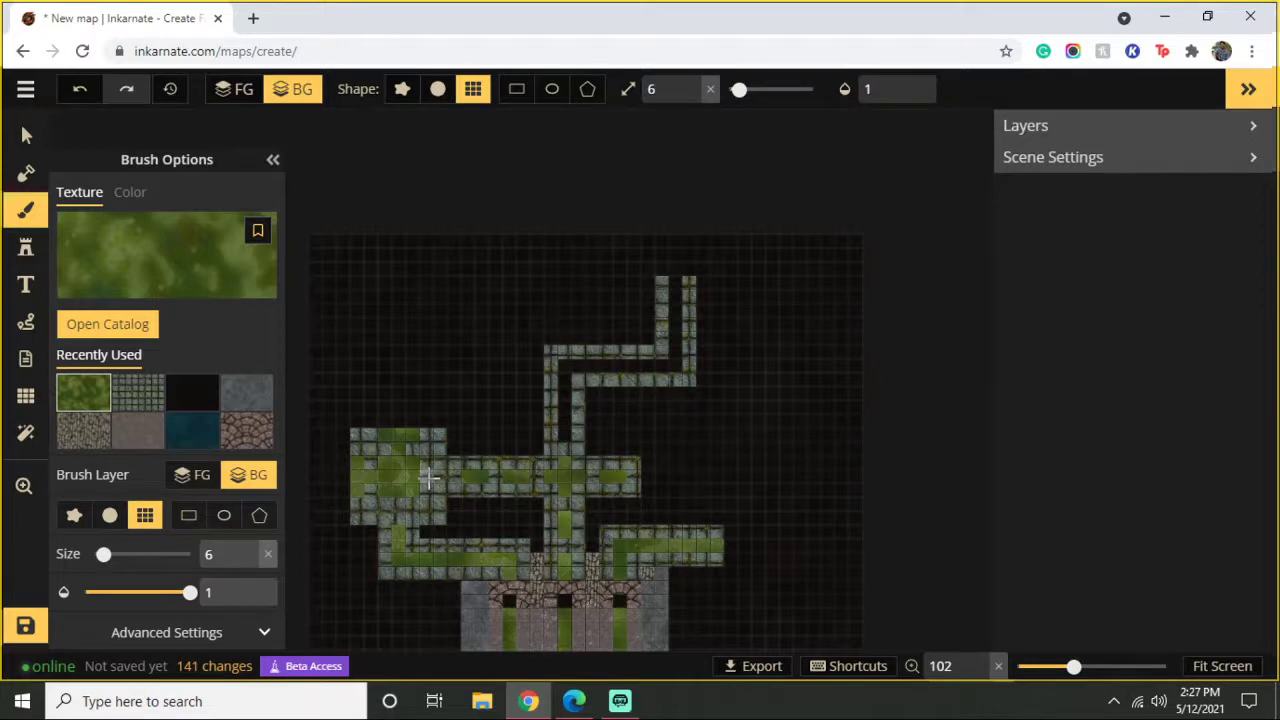
drag(427, 477, 398, 508)
Step: With the cobblestone texture, paint the three light patches above and beside the gate arches
drag(569, 630, 555, 545)
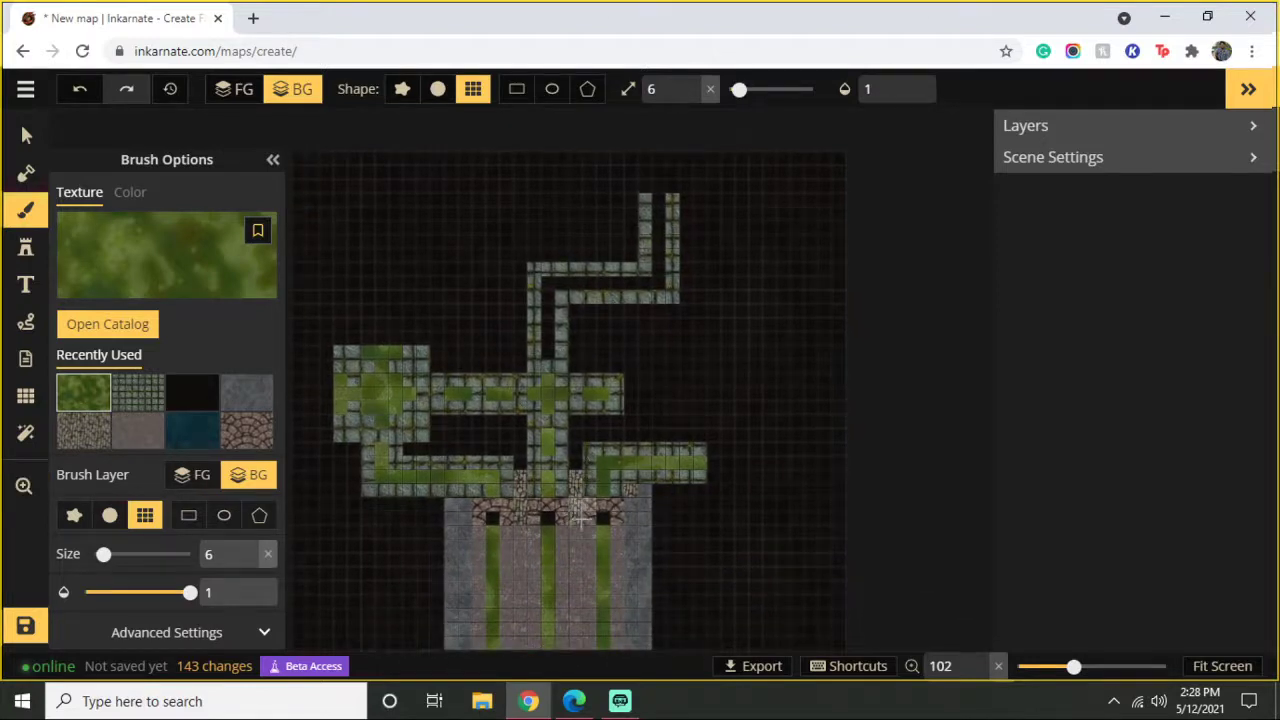
click(246, 440)
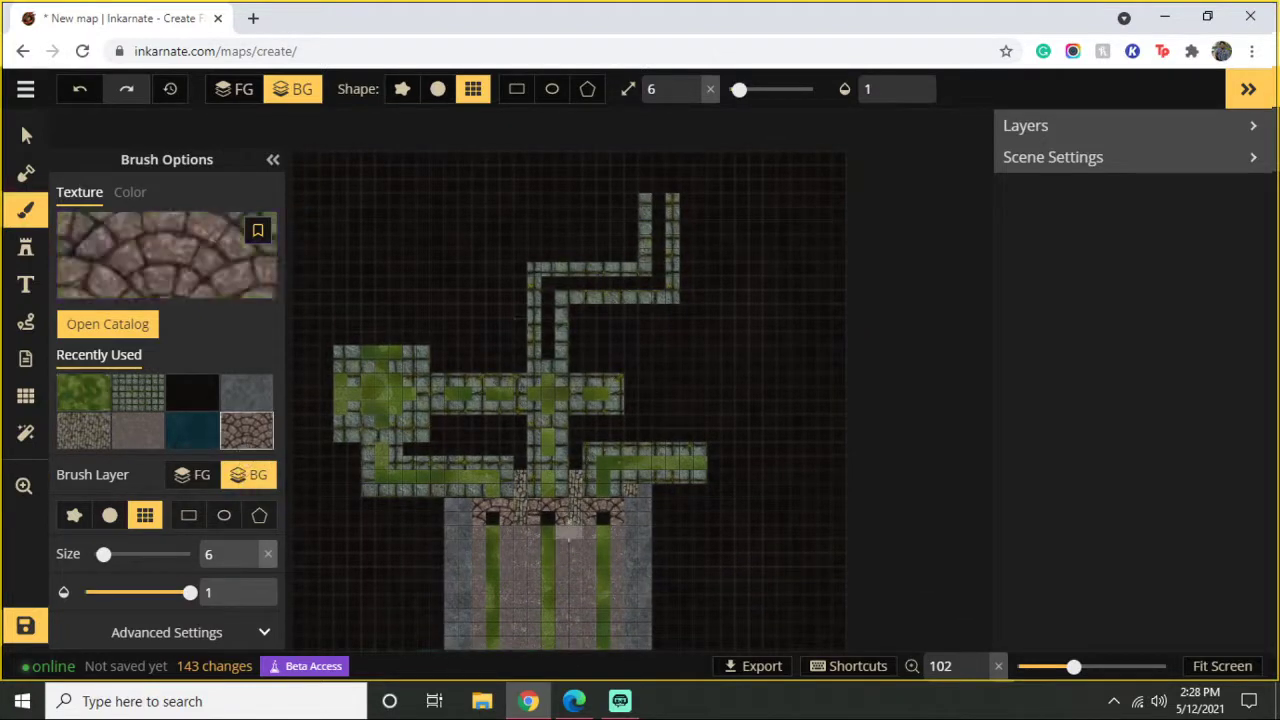
click(521, 478)
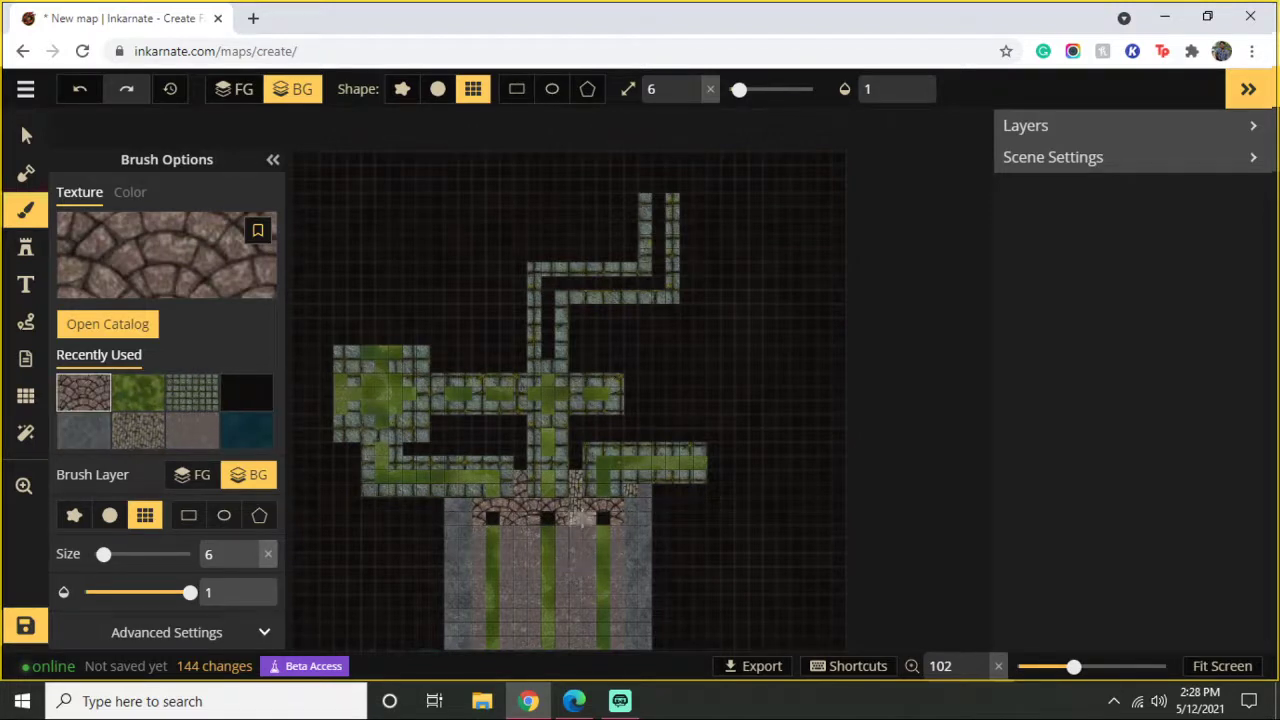
click(575, 482)
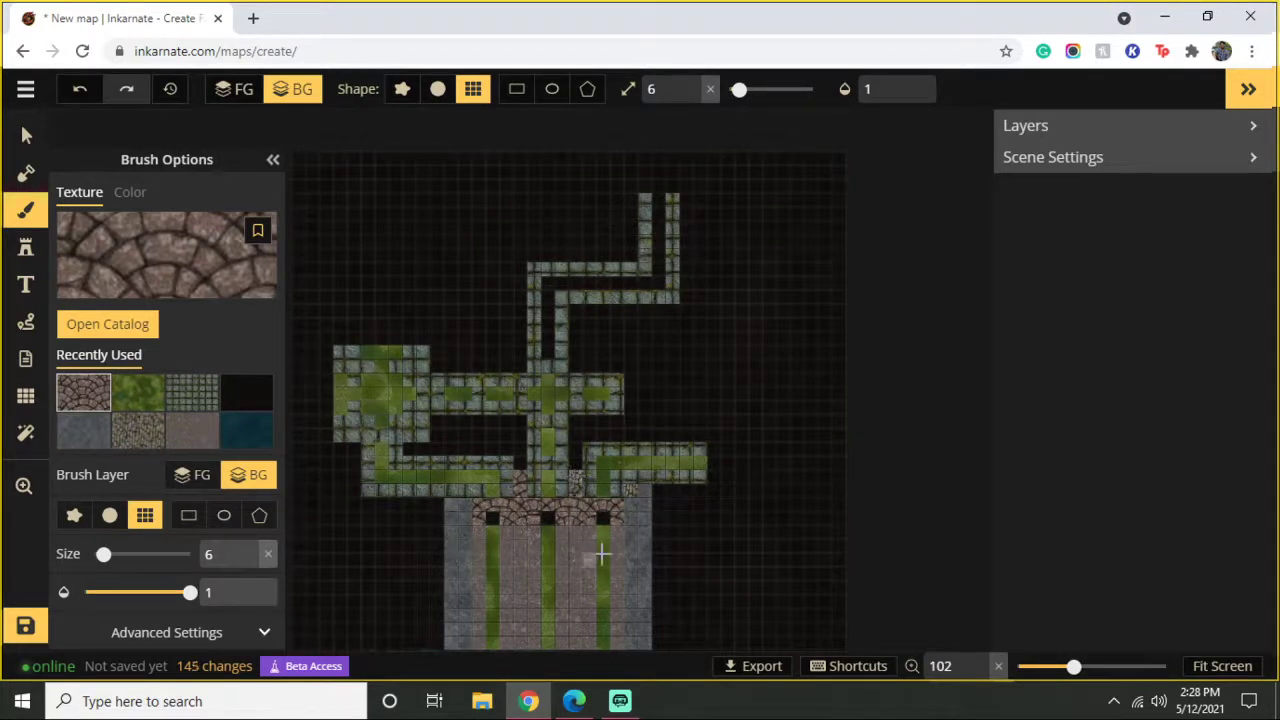
click(631, 490)
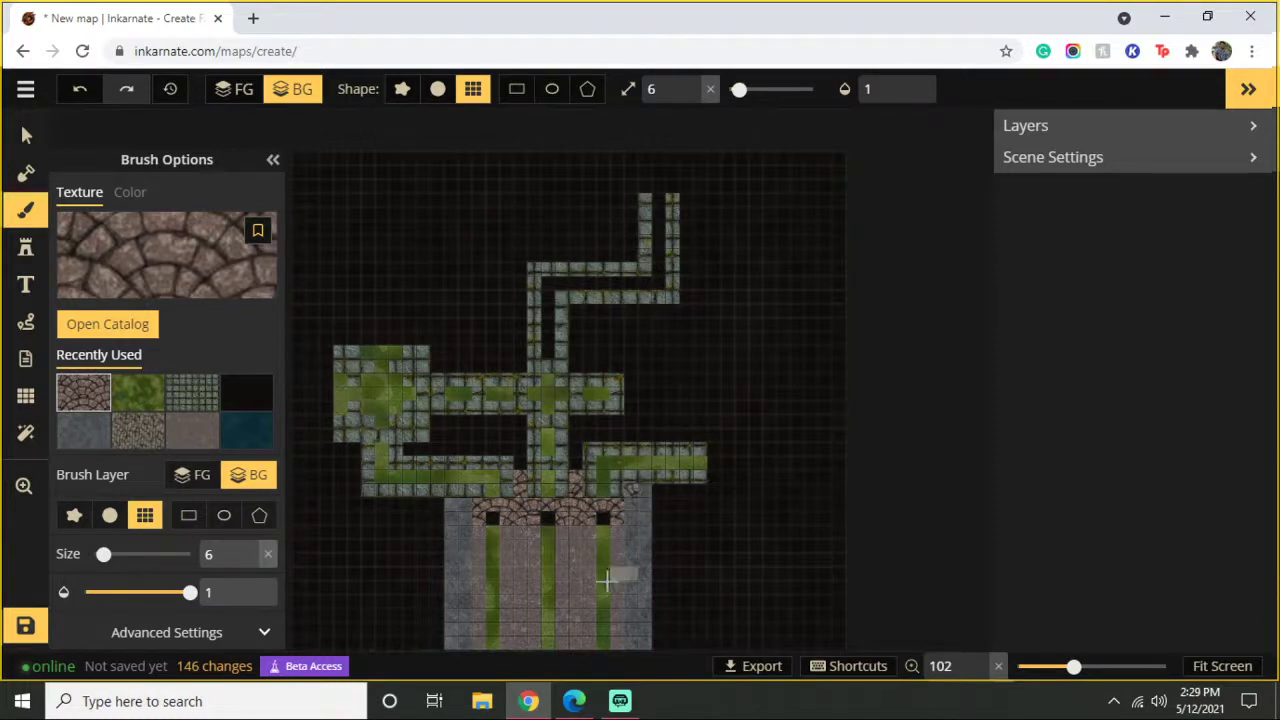
key(space)
drag(573, 592, 541, 591)
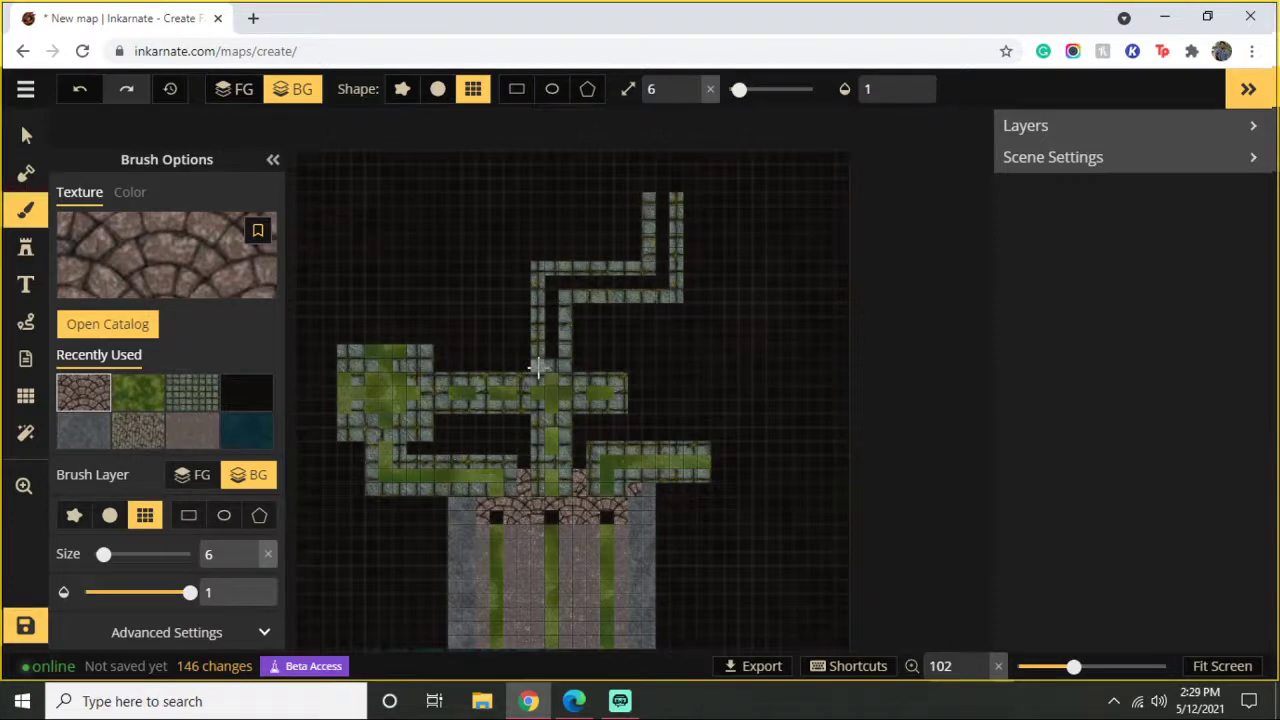
Step: Pave the narrow upper corridor, its corner and the horizontal corridor with grey stone tiles
scroll(537, 368, down, 1)
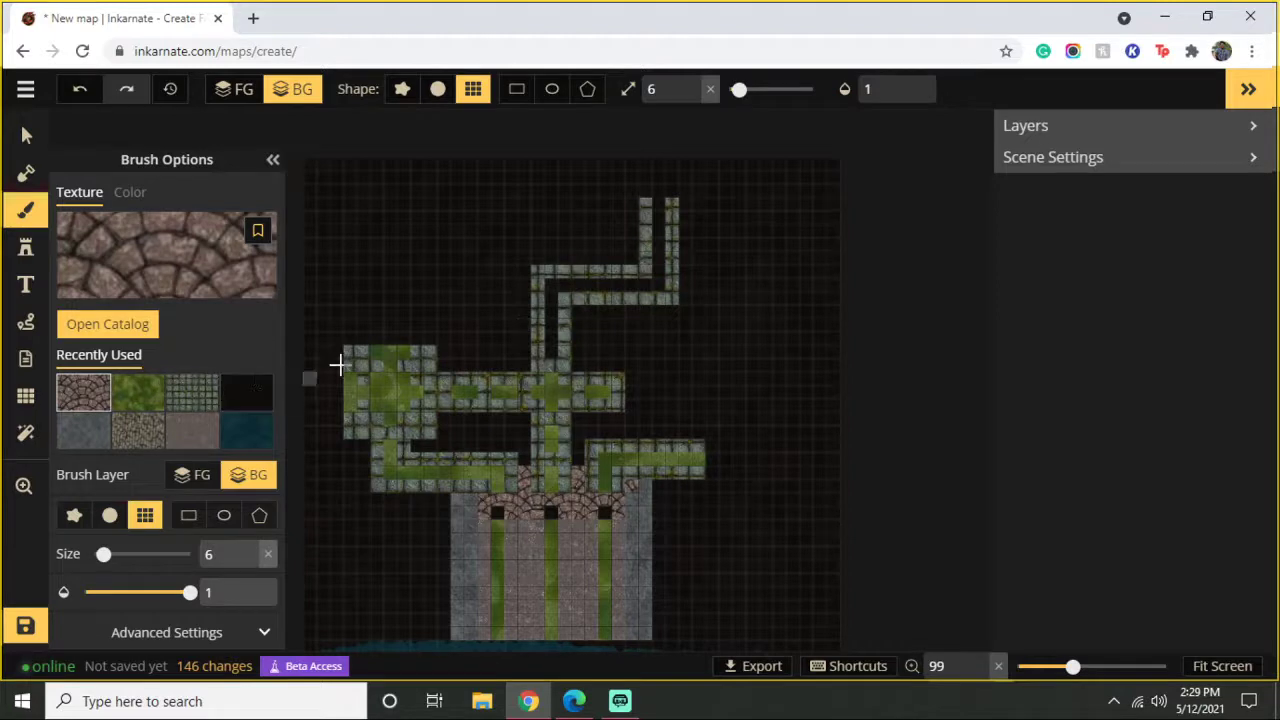
click(193, 398)
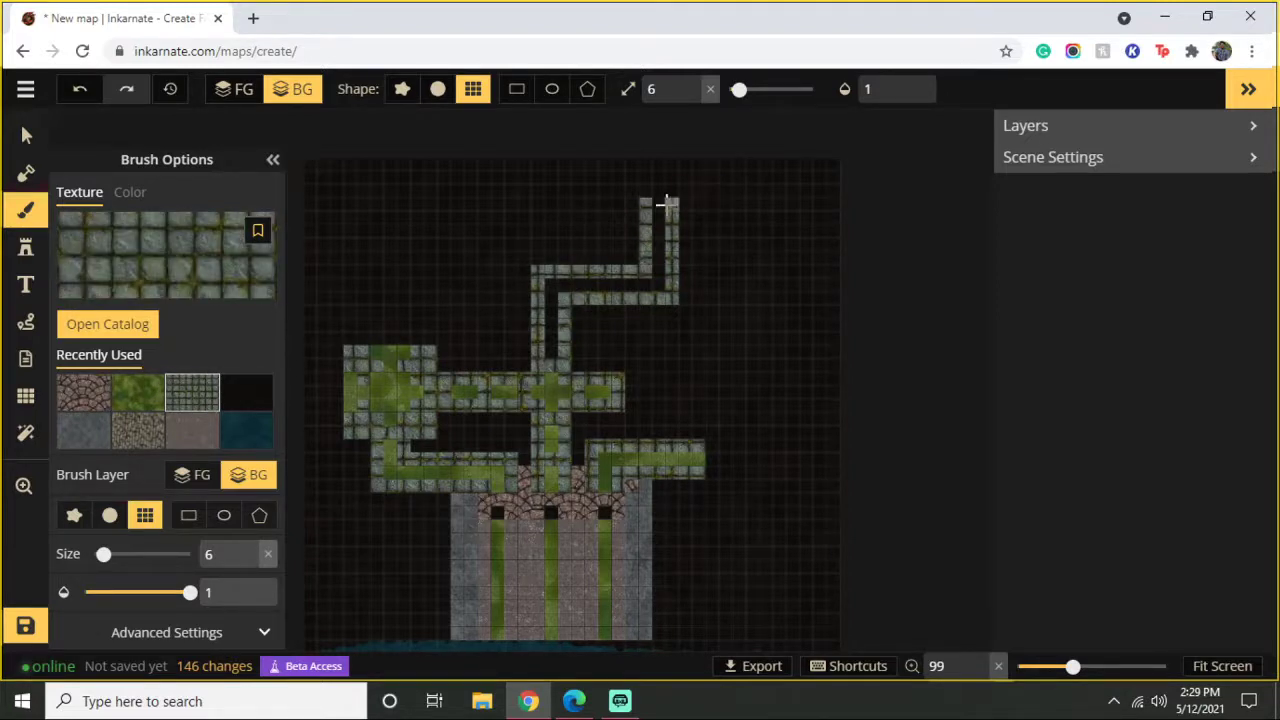
drag(655, 273, 660, 213)
click(658, 274)
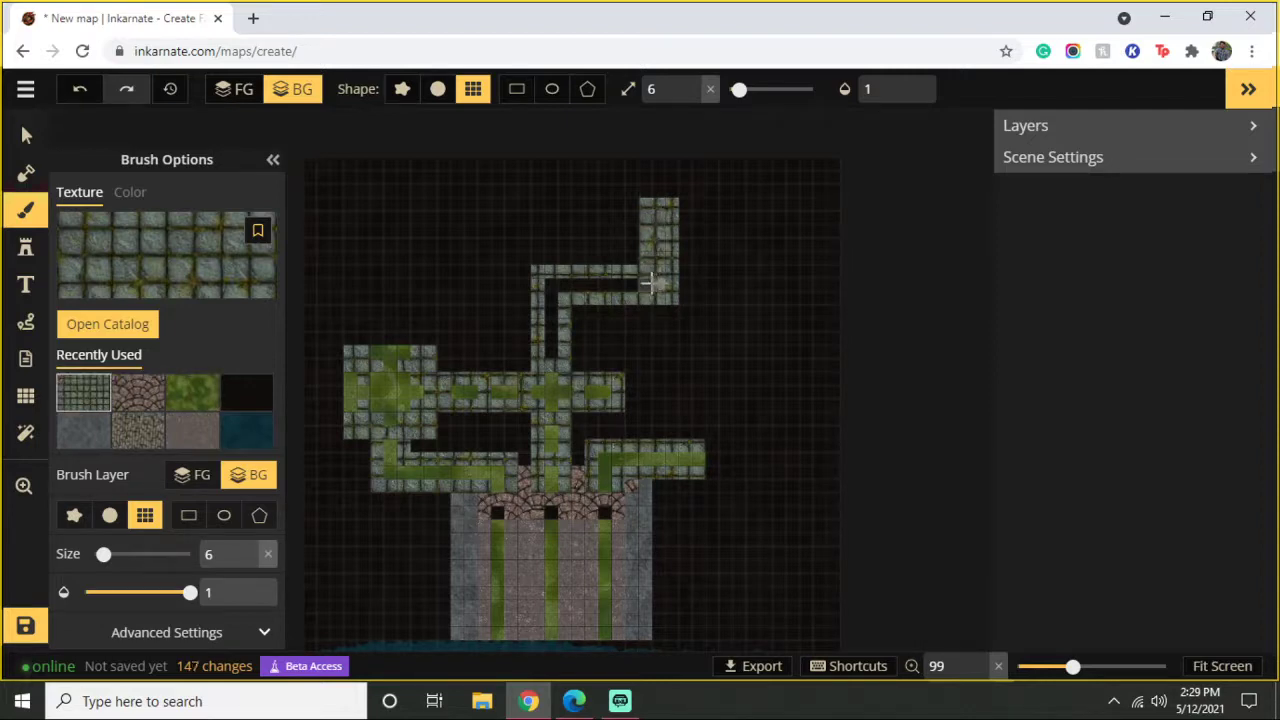
mouse_move(608, 284)
mouse_down()
mouse_move(557, 289)
mouse_move(618, 308)
mouse_up()
Step: Try a grass cell in the corridor, then repaint it and the corridor below with grey stone
click(193, 392)
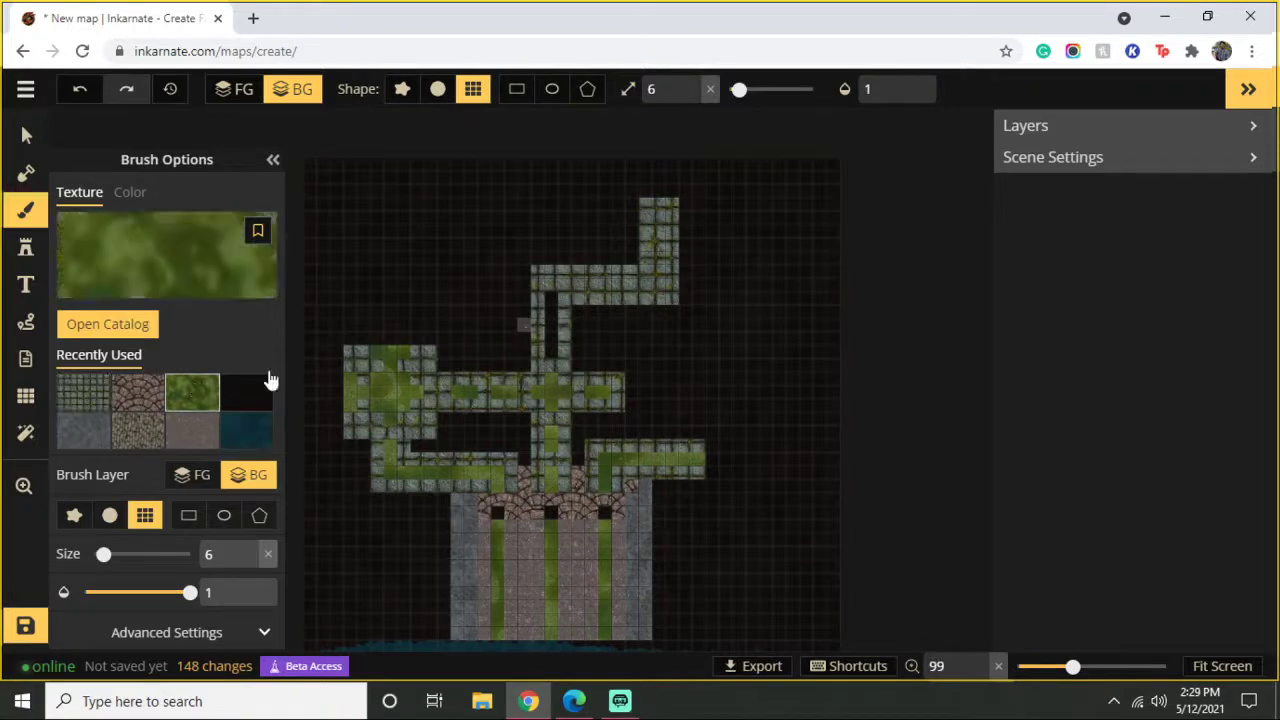
click(550, 288)
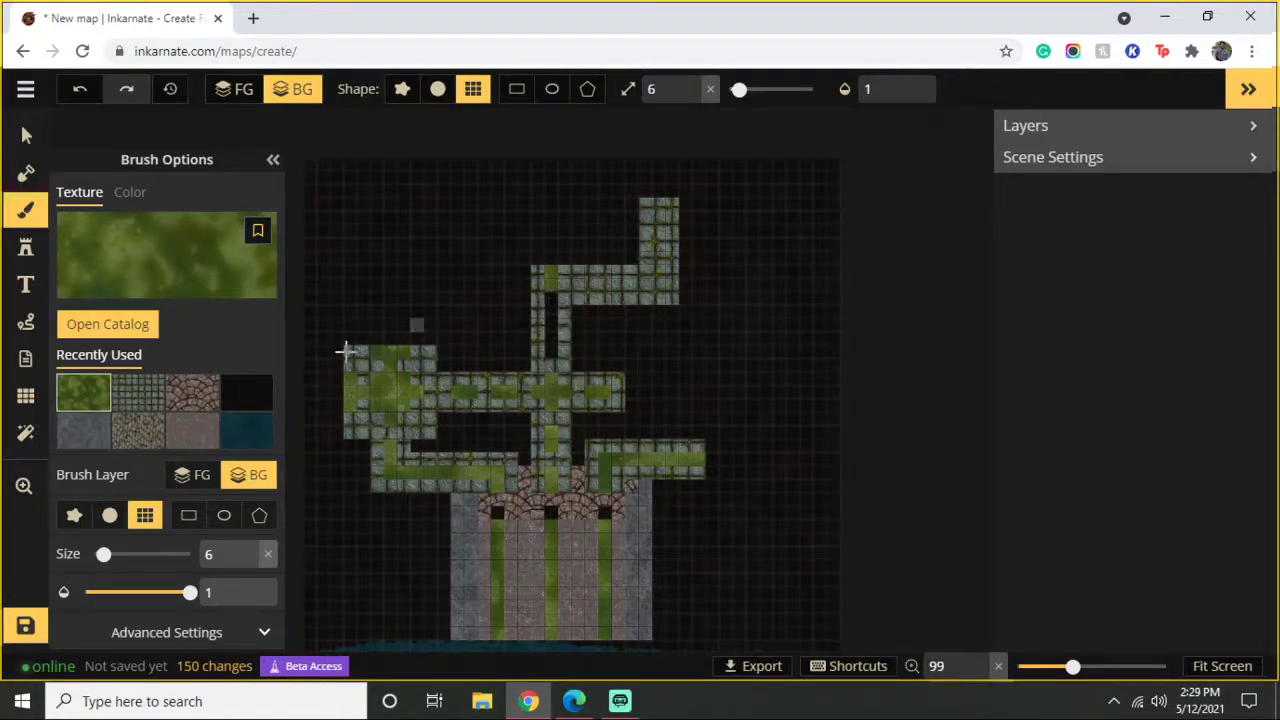
click(140, 395)
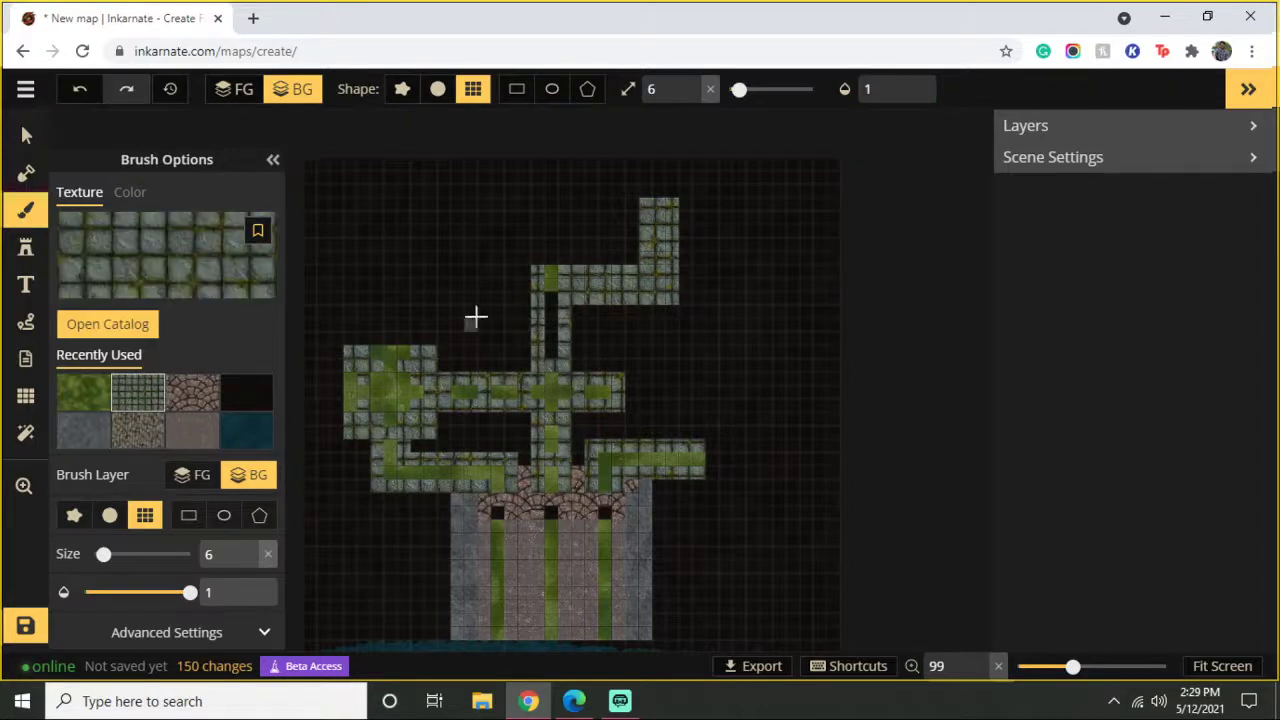
click(550, 288)
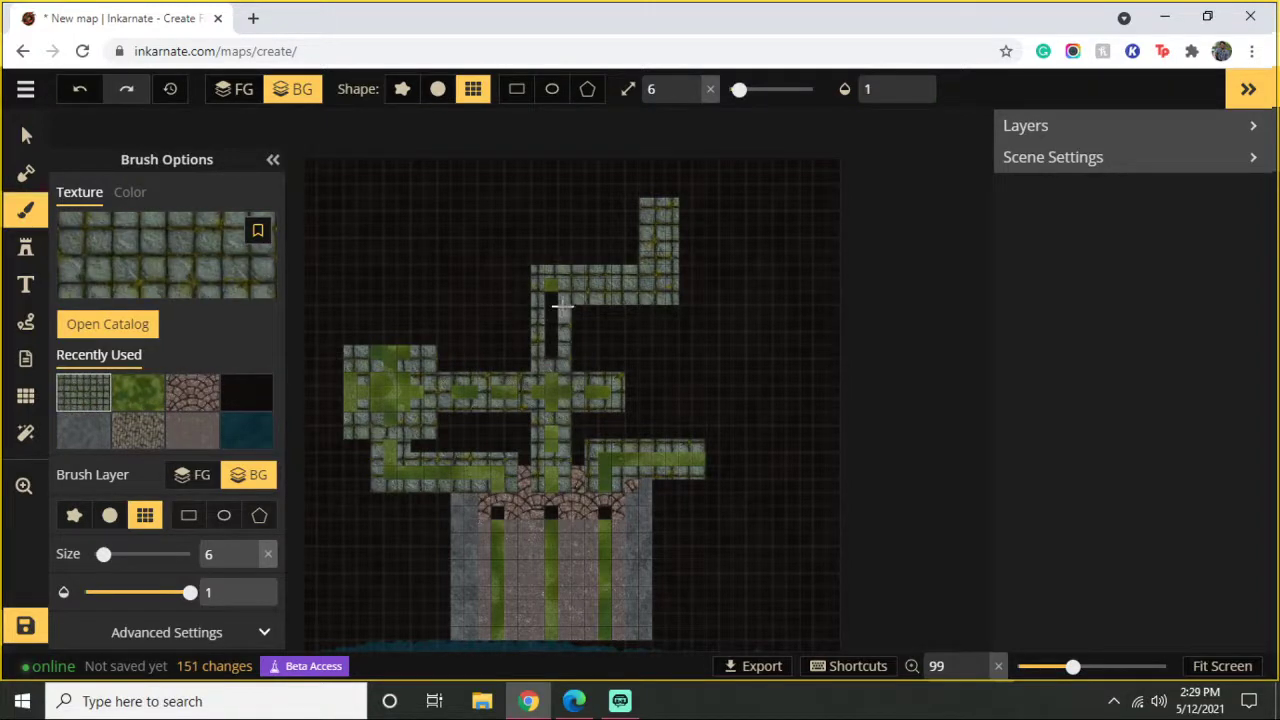
drag(552, 331, 555, 350)
Step: Paint green moss cells down the central corridor, covering one stretch back with stone
click(137, 392)
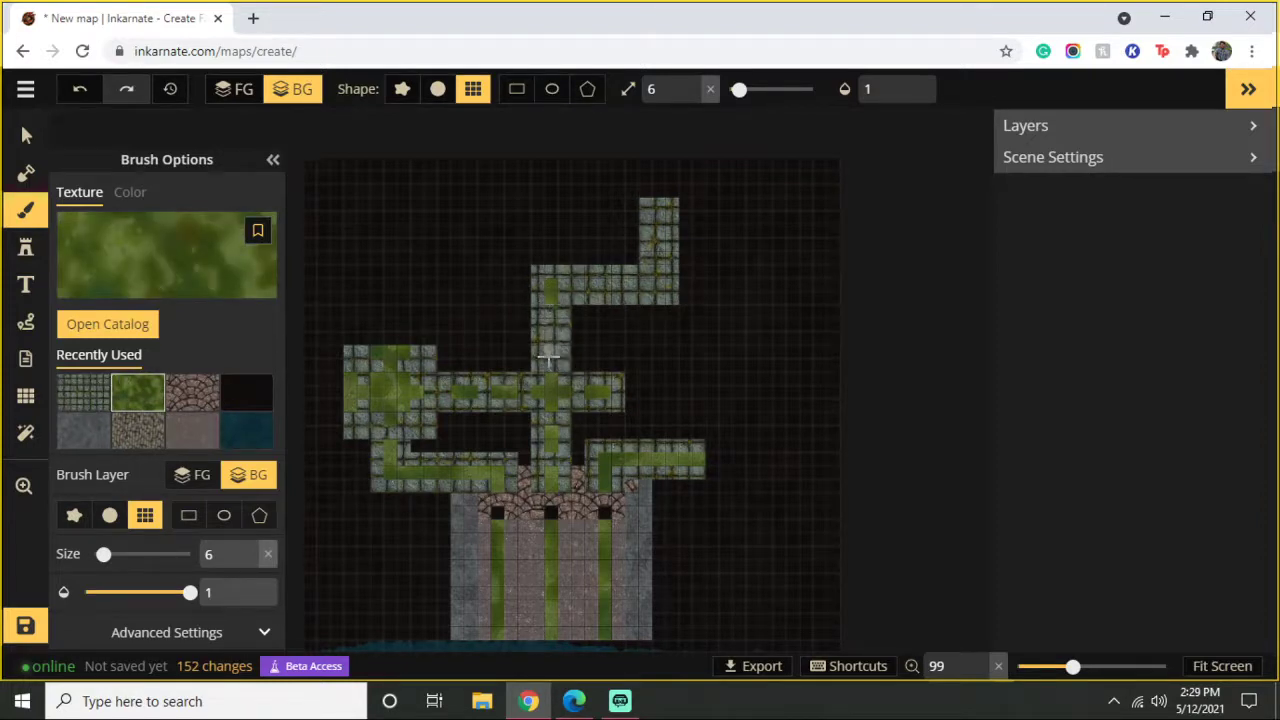
click(577, 383)
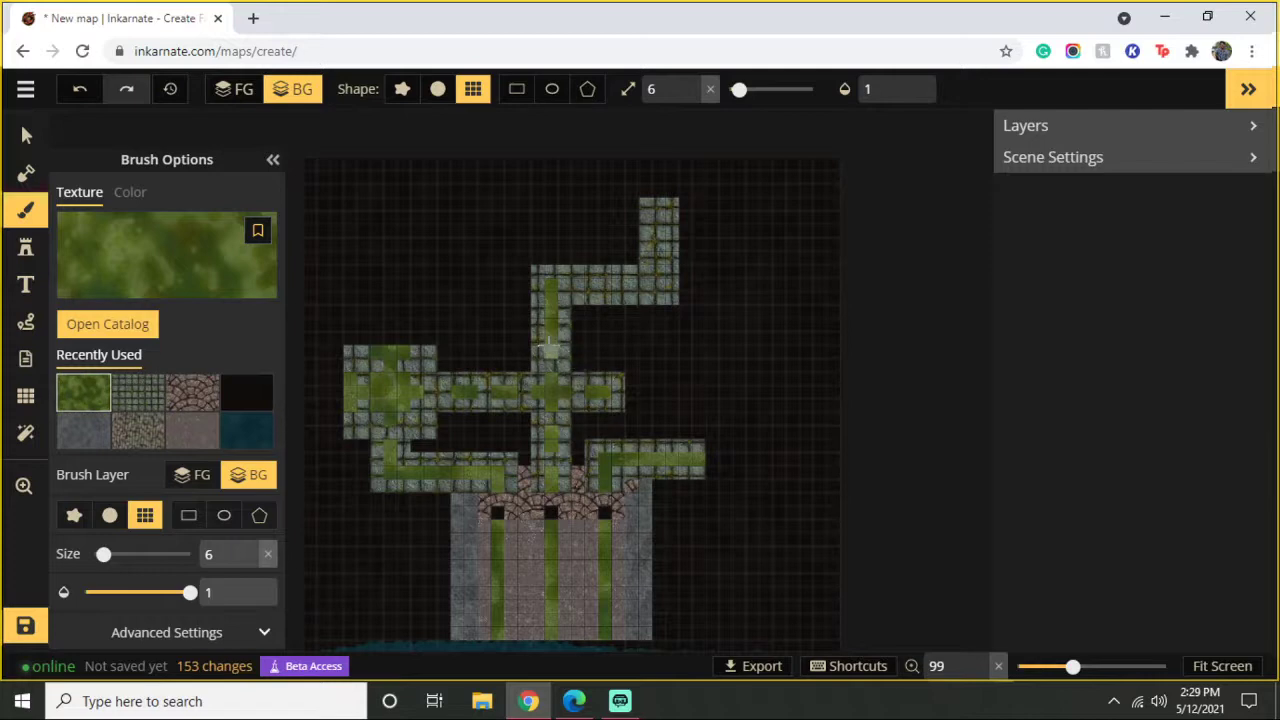
click(134, 395)
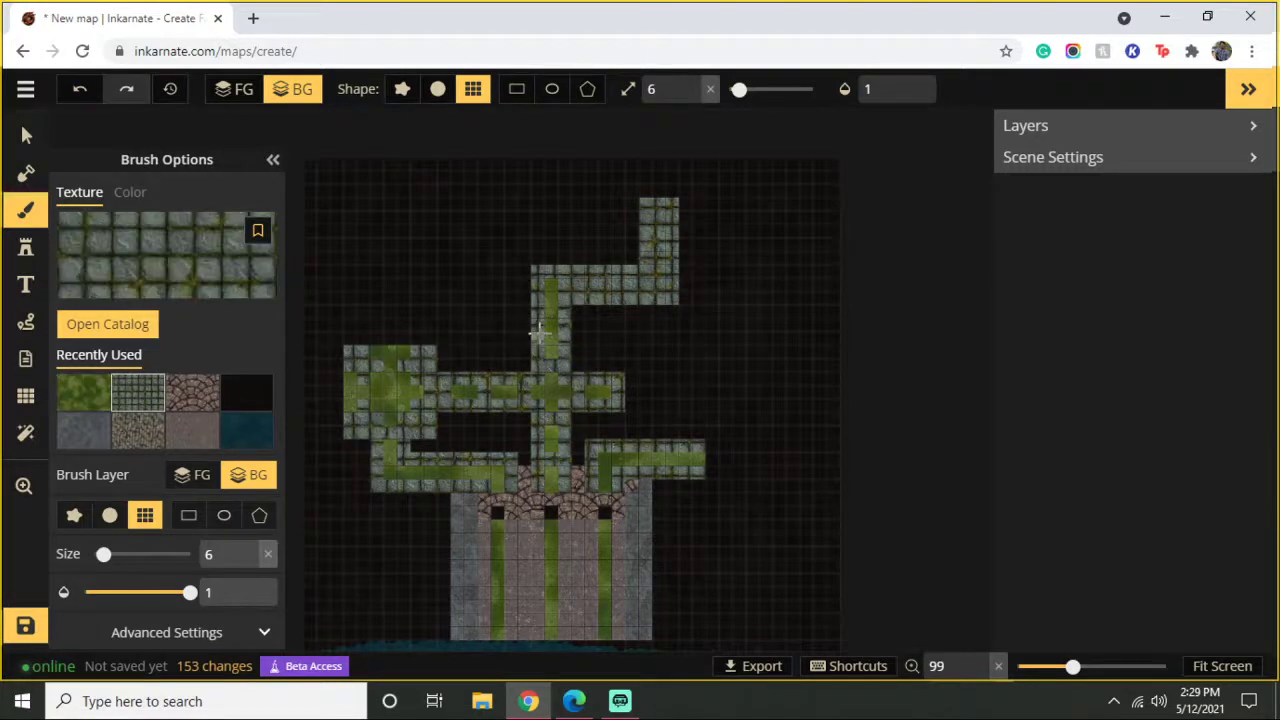
drag(551, 310, 551, 289)
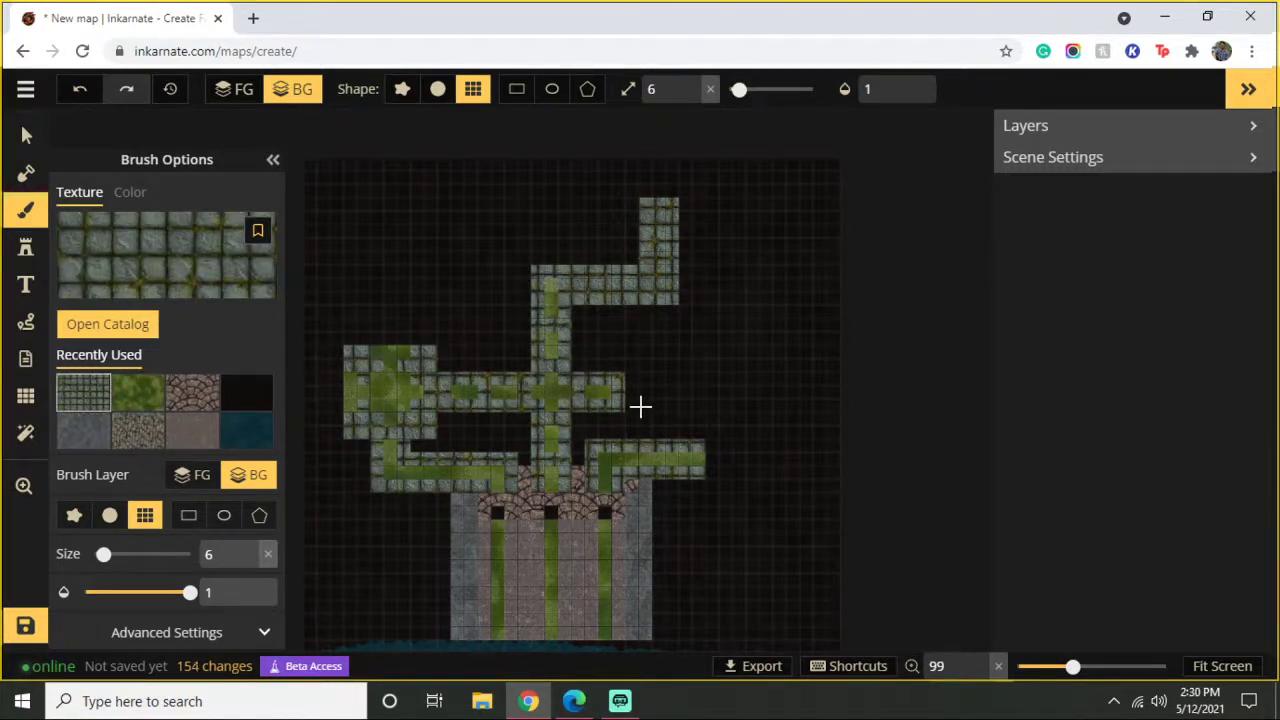
click(555, 297)
click(138, 392)
click(540, 312)
click(575, 320)
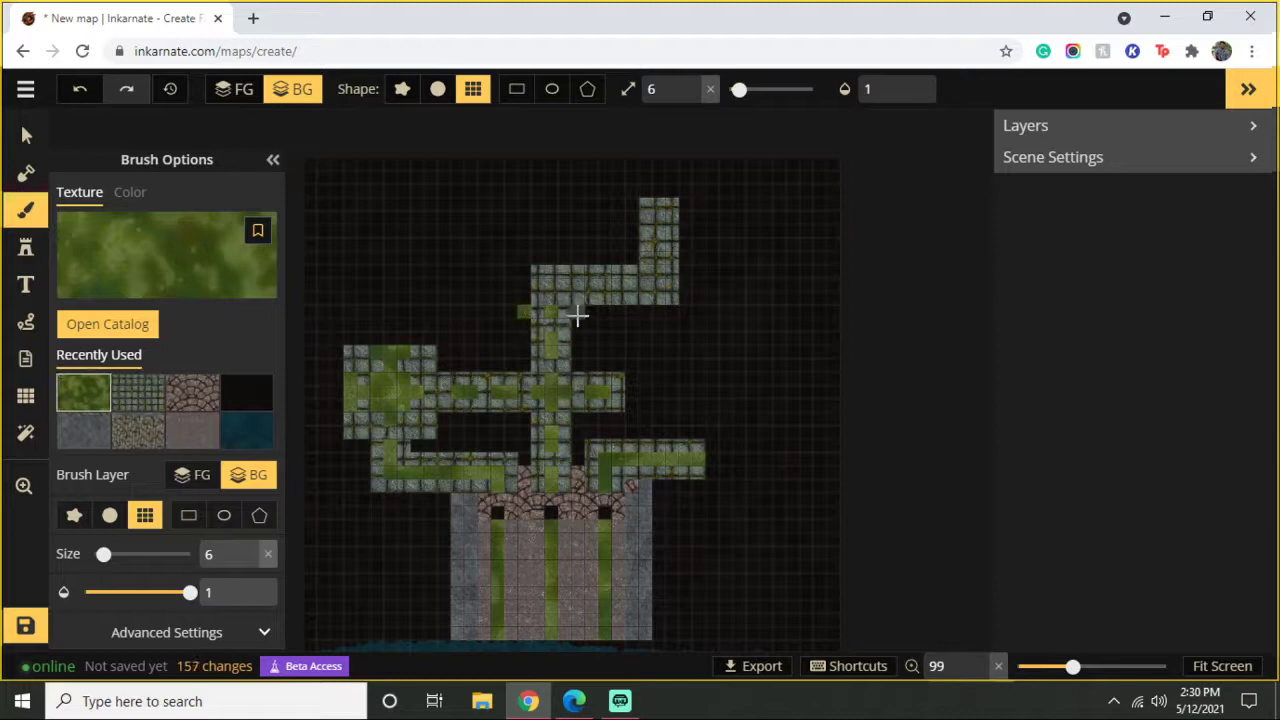
Step: Undo the stray grass cell and repaint four cells of the left mossy room with grey stone tiles
click(80, 88)
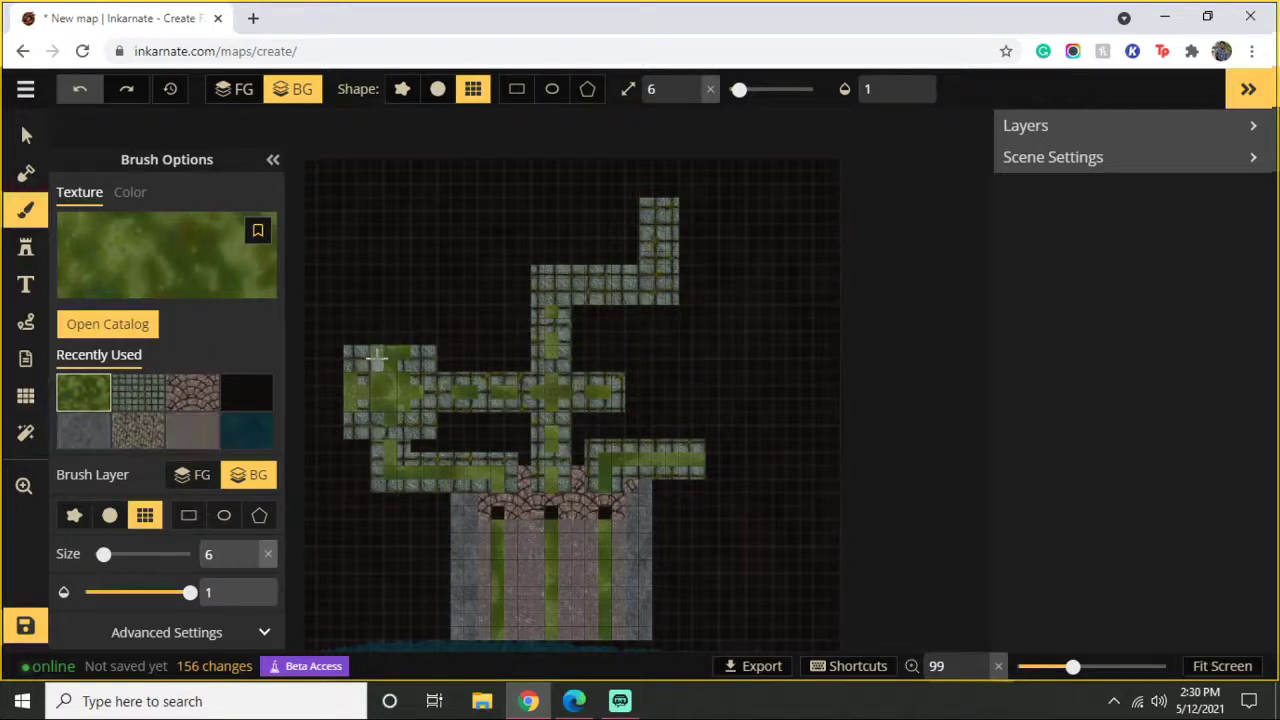
click(130, 400)
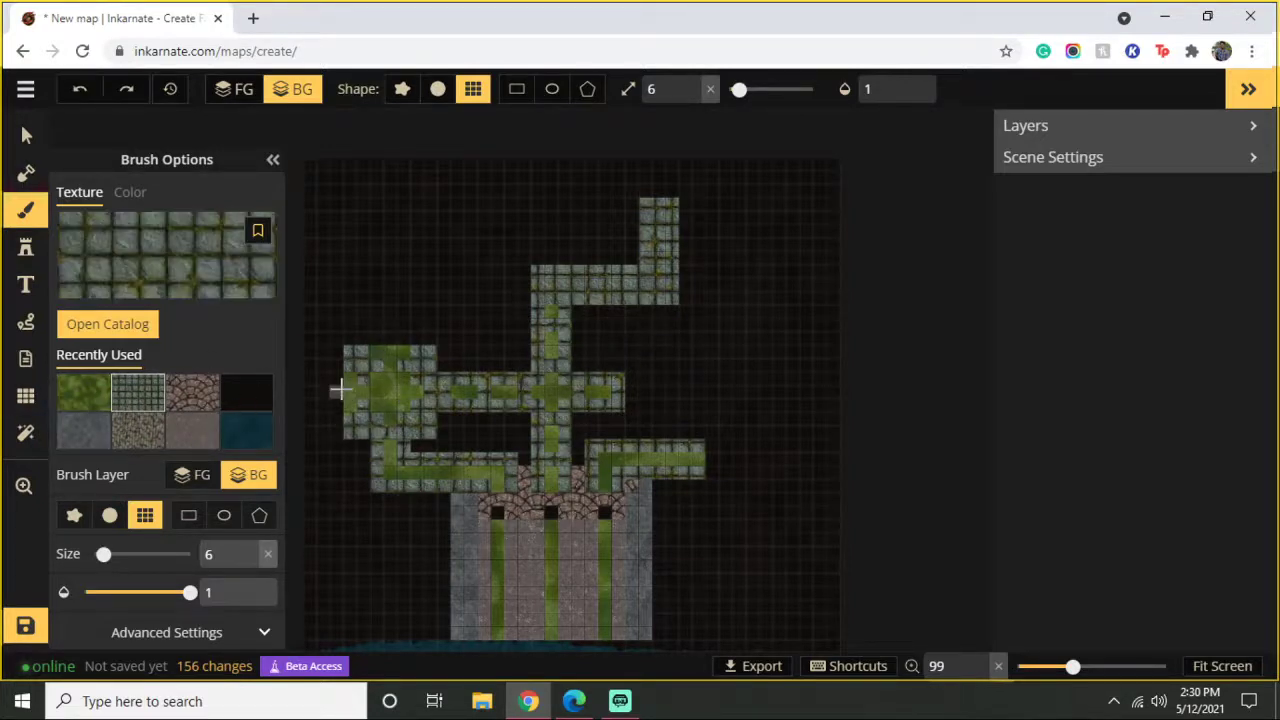
click(390, 367)
click(372, 378)
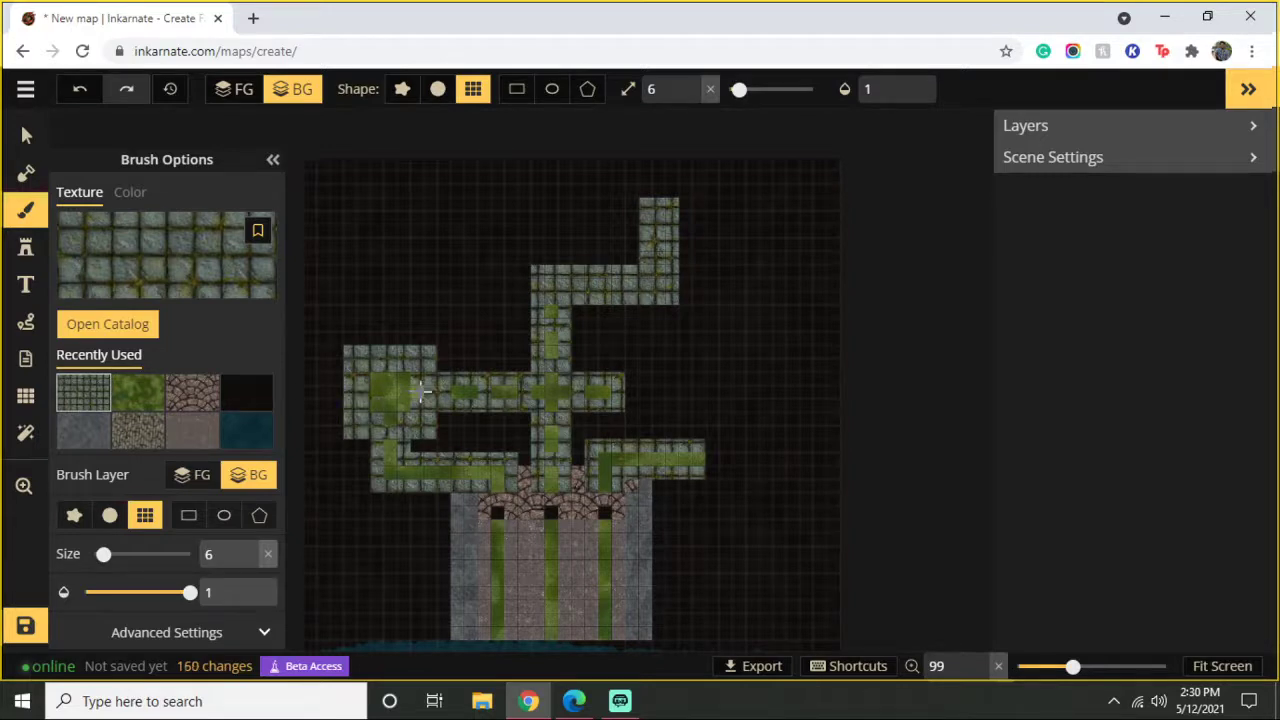
click(390, 420)
click(433, 541)
click(139, 395)
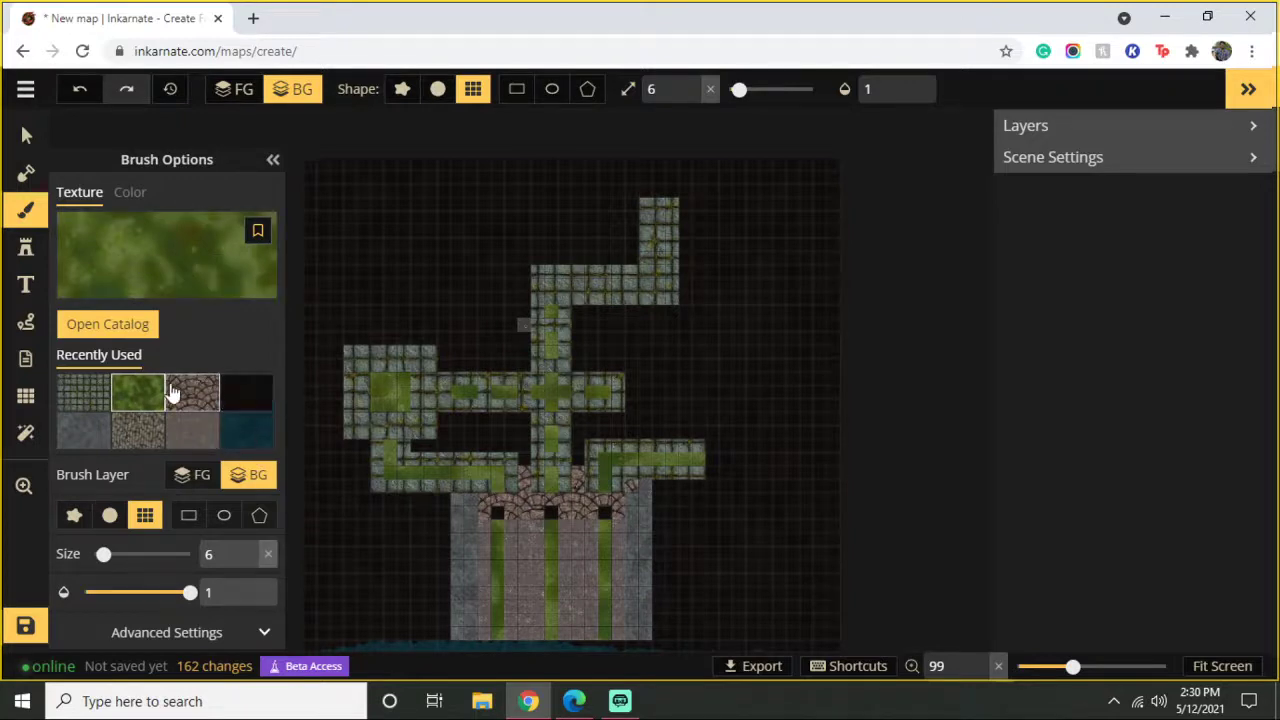
Step: Browse the texture catalog's cobblestone section and pick the square stone-brick floor texture
click(114, 249)
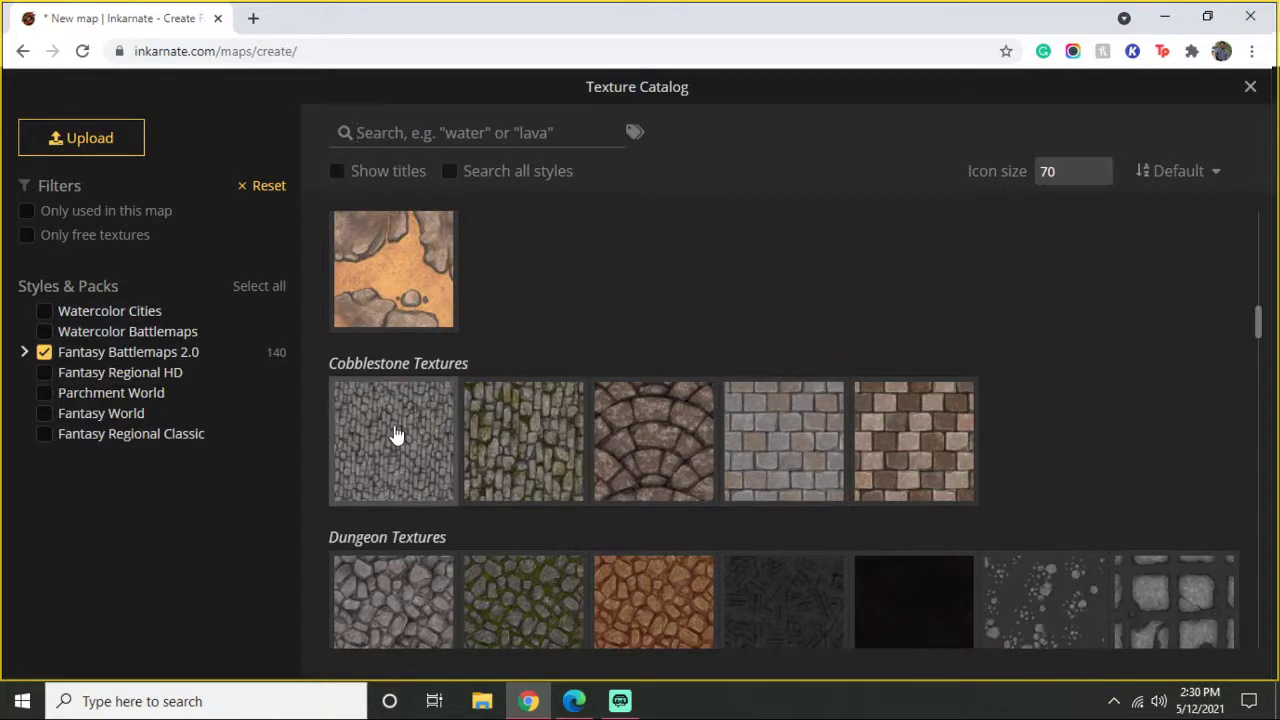
scroll(402, 430, down, 5)
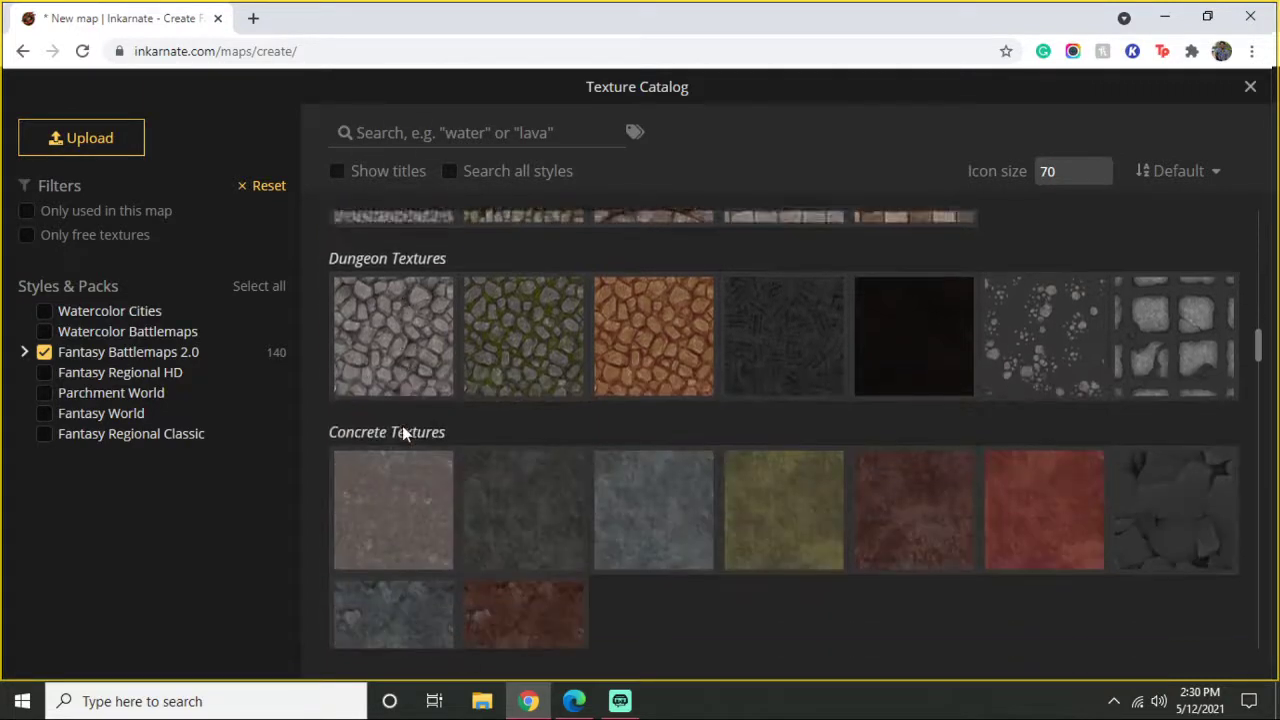
scroll(474, 457, down, 4)
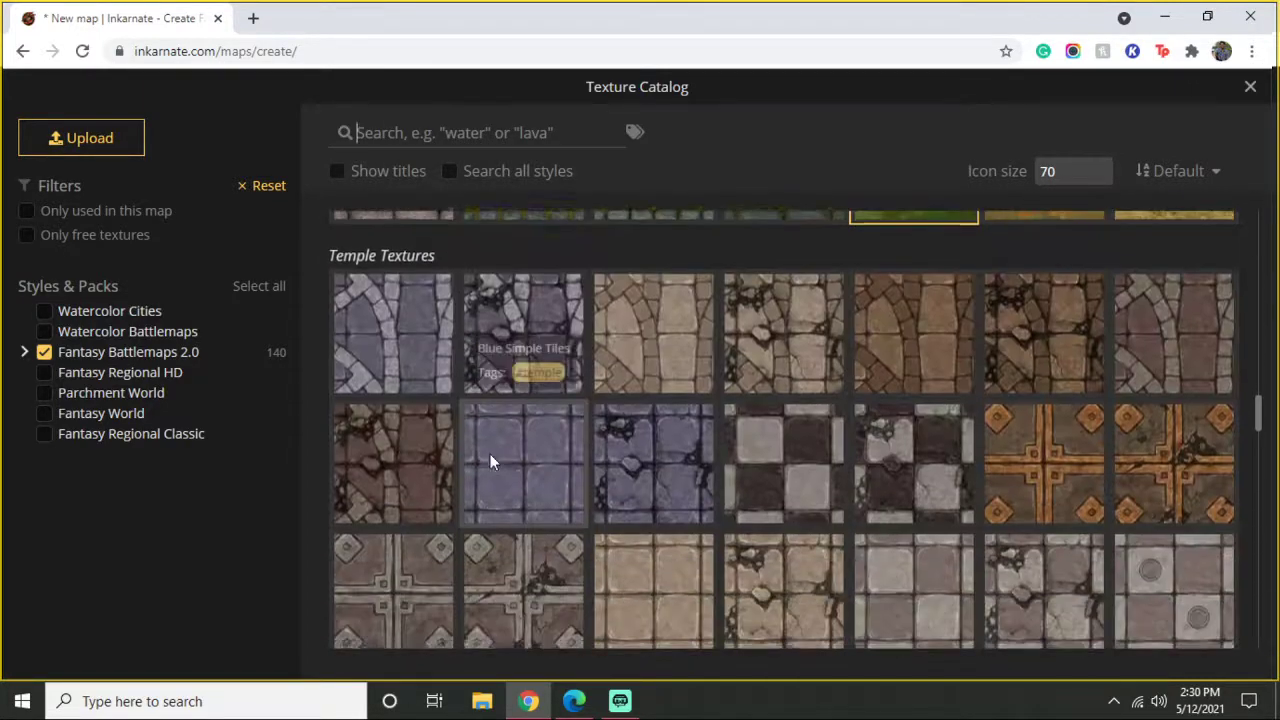
scroll(490, 454, up, 6)
scroll(490, 460, up, 9)
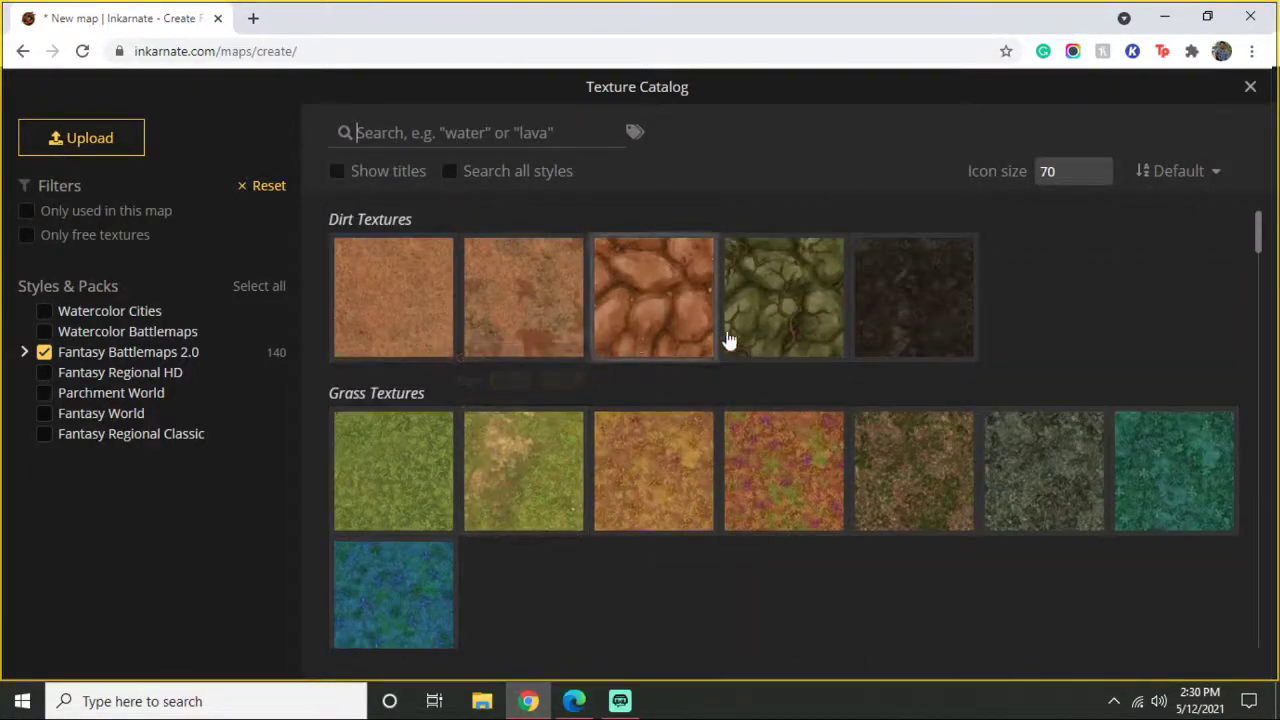
scroll(674, 334, down, 5)
scroll(681, 346, down, 6)
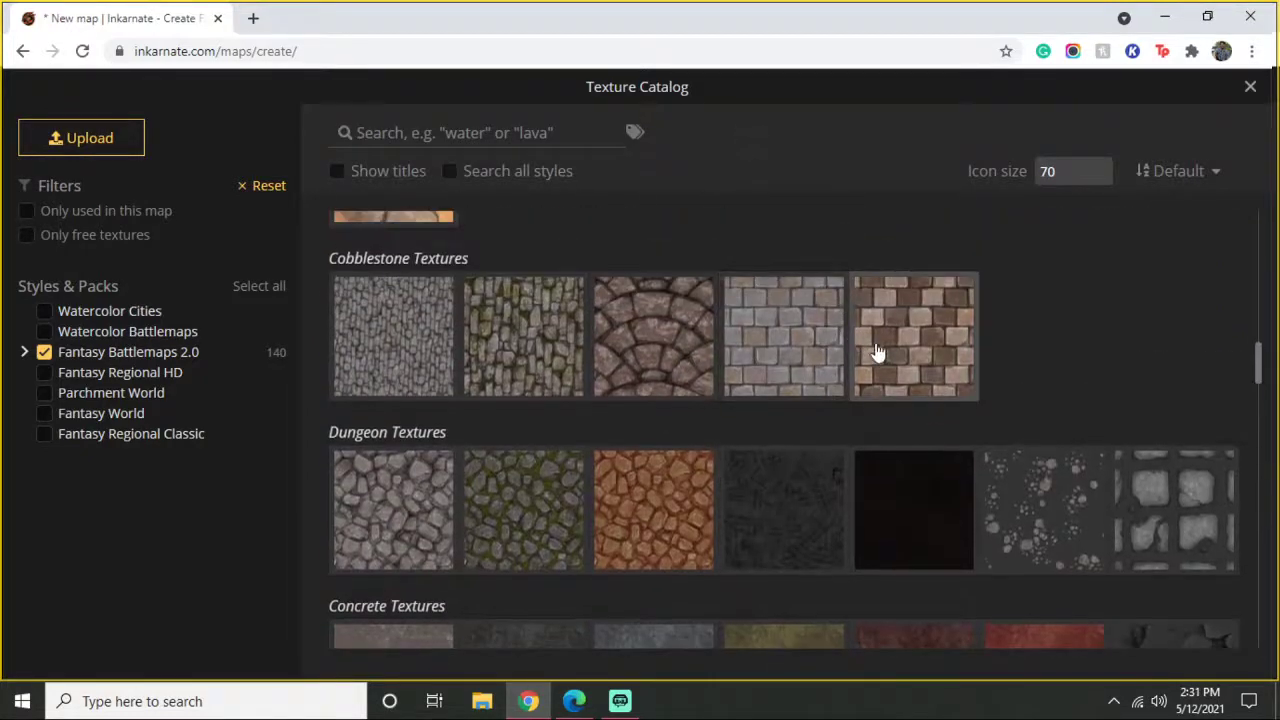
click(811, 349)
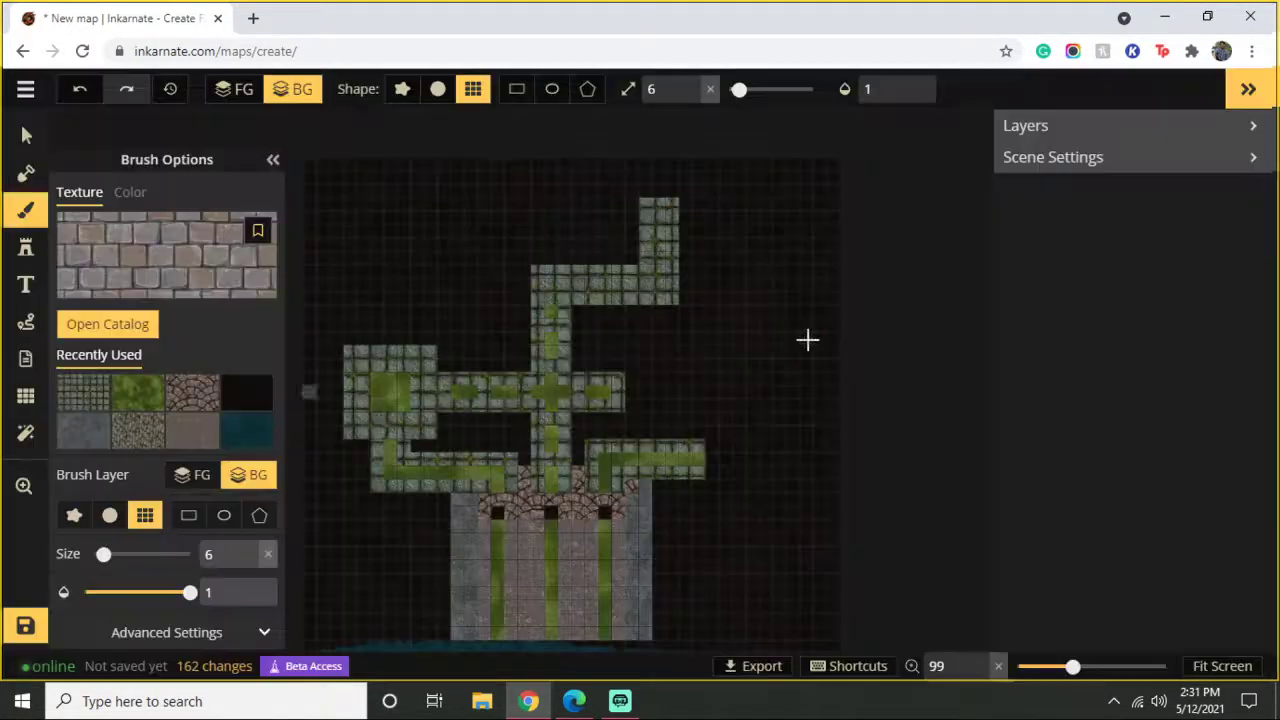
Step: Paint a stone-brick room at the corridor's top with a cobblestone entrance edge and a black opening
click(686, 174)
drag(629, 186, 672, 180)
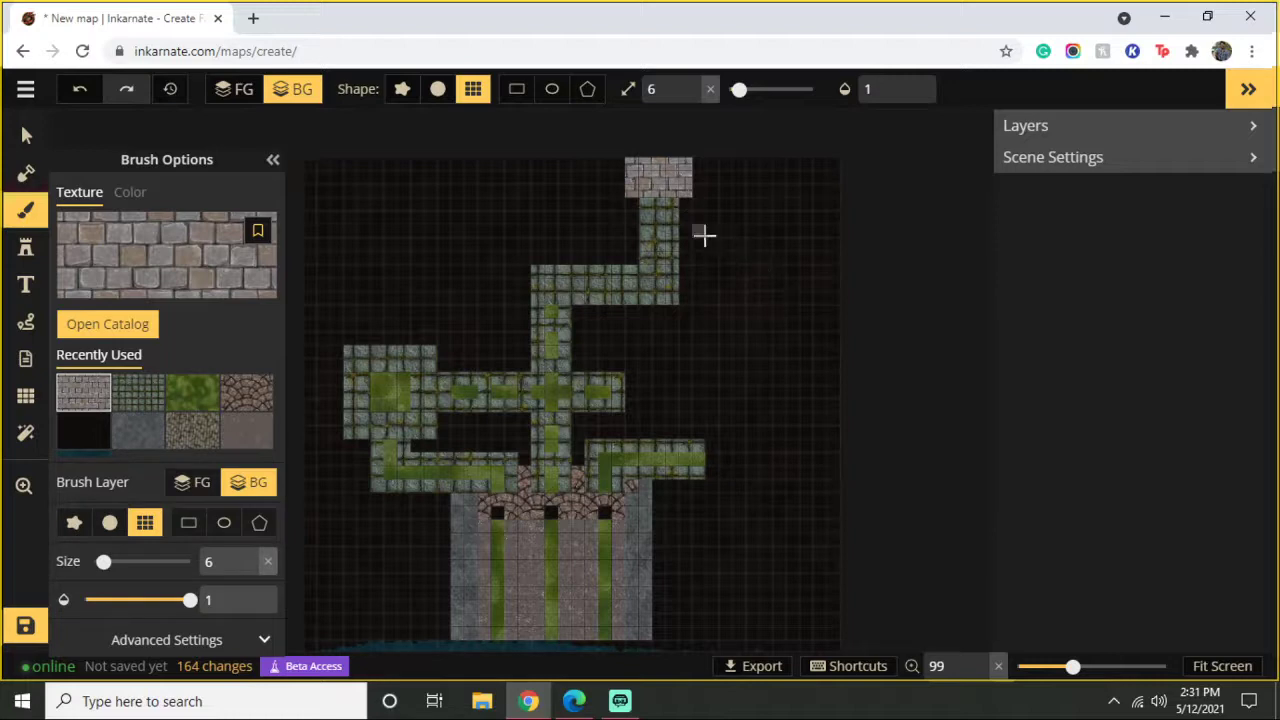
click(243, 395)
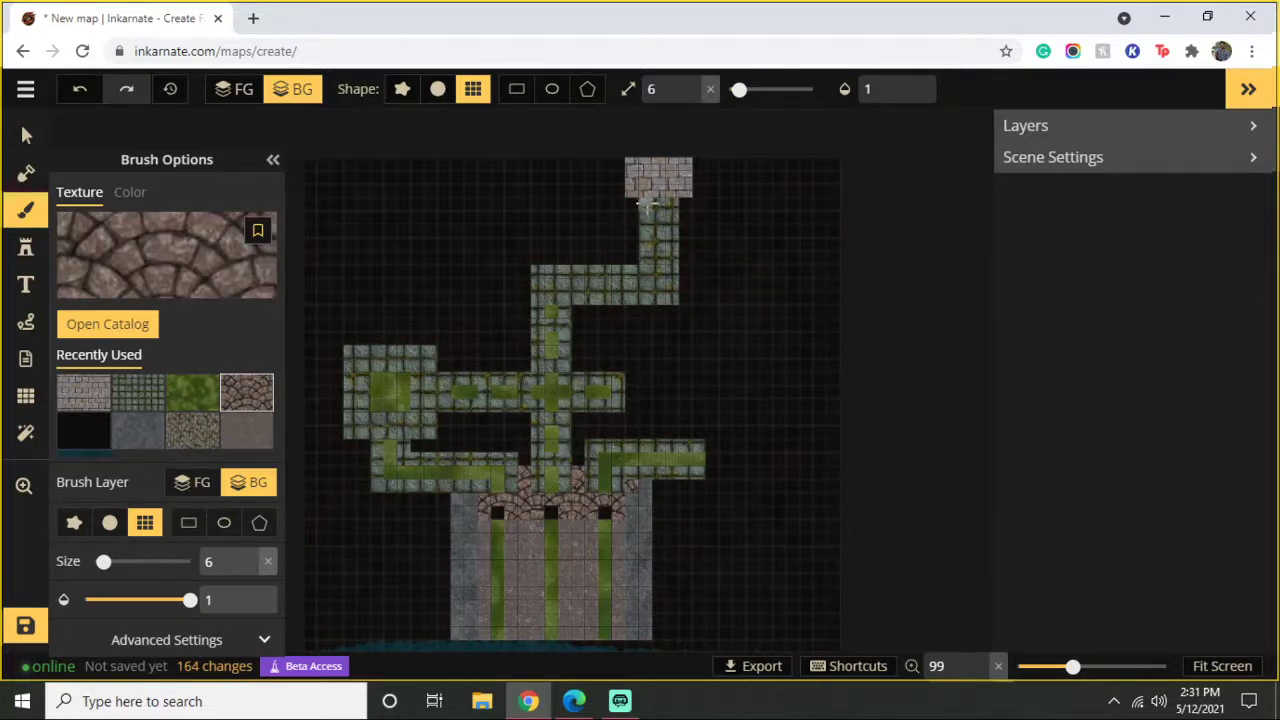
mouse_move(645, 217)
mouse_down()
mouse_move(676, 202)
mouse_move(689, 220)
mouse_move(687, 205)
mouse_move(686, 219)
mouse_move(634, 206)
mouse_up()
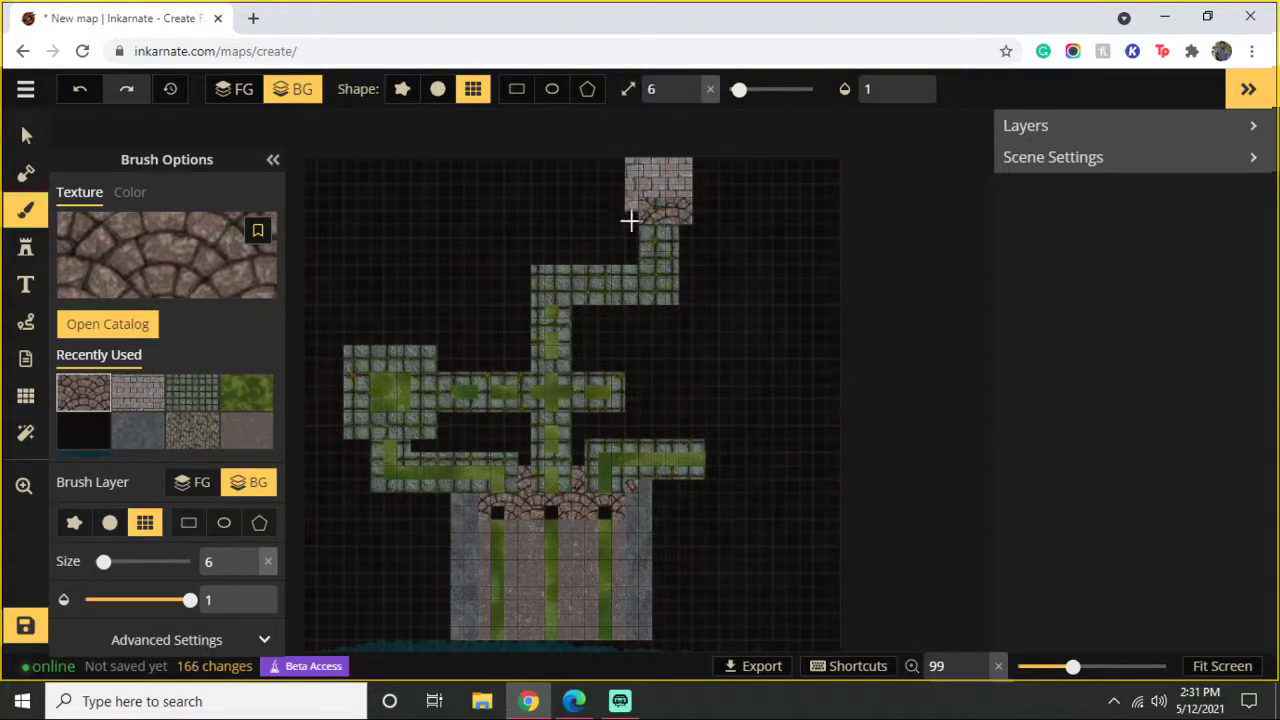
click(86, 437)
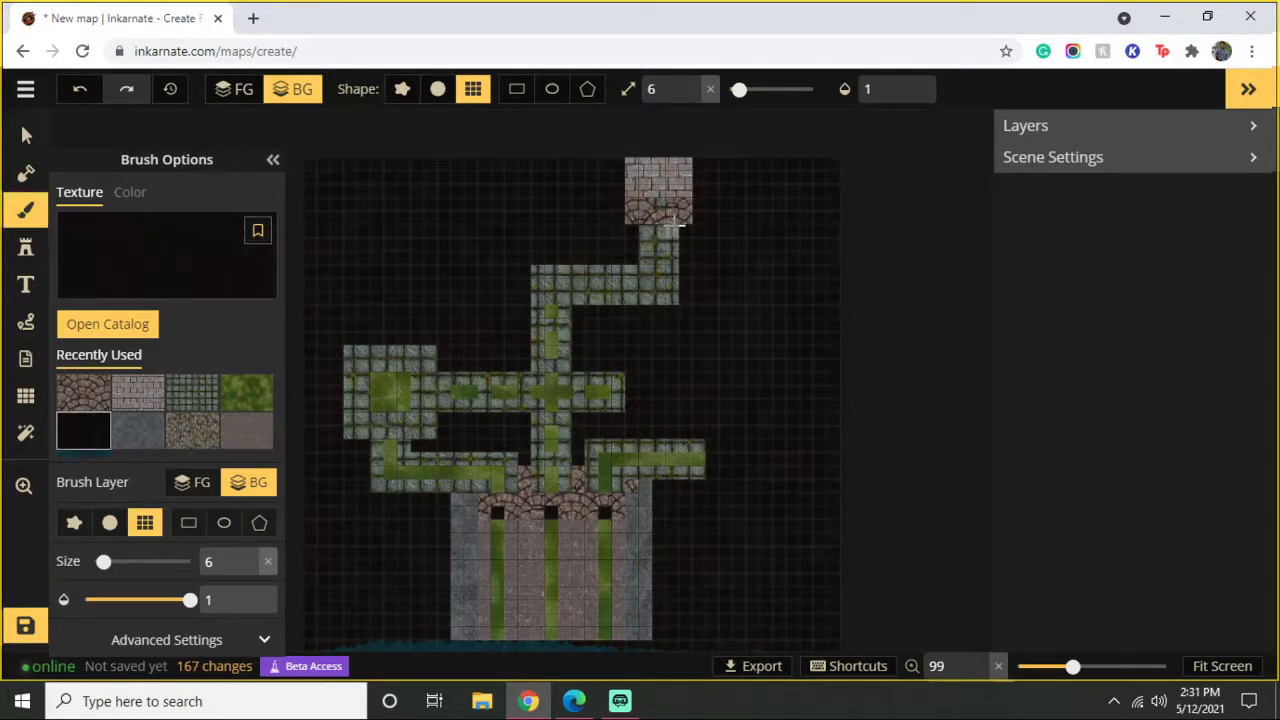
click(681, 225)
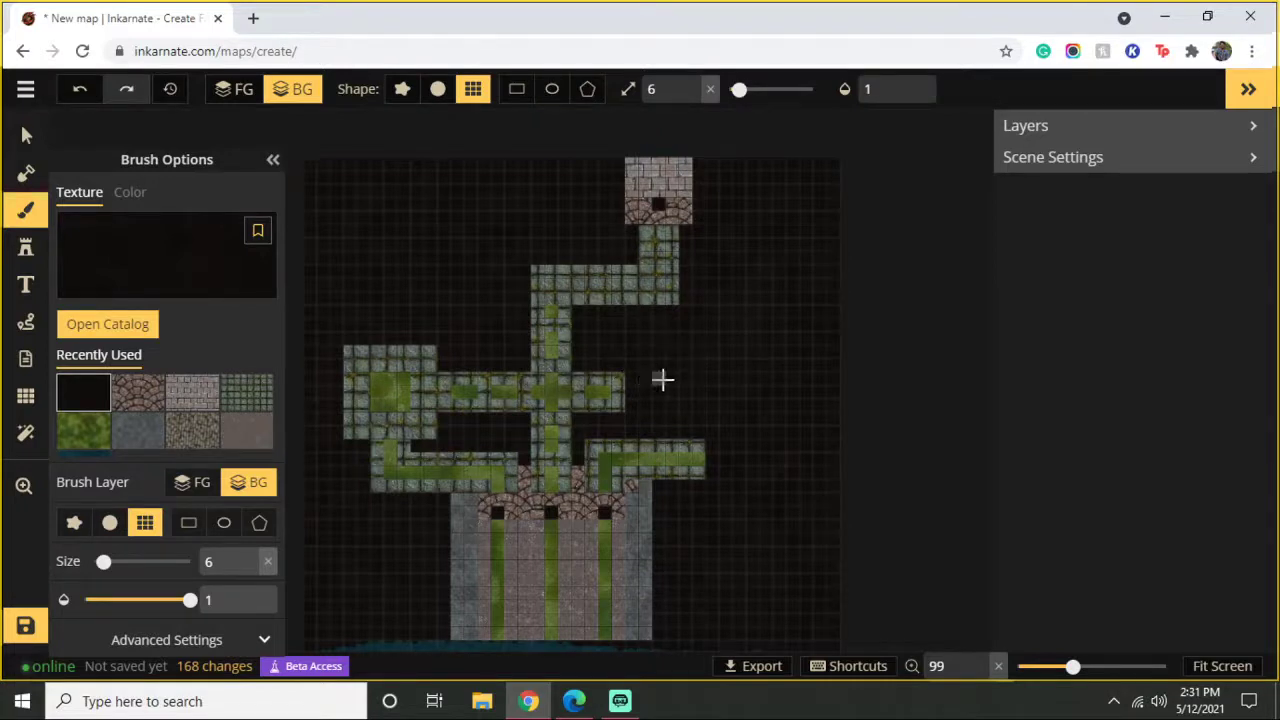
key(space)
Step: With dark teal water, the rough brush shape and size 25, paint a ragged shoreline along the spillway's base
drag(700, 523, 783, 354)
scroll(94, 400, down, 1)
click(94, 437)
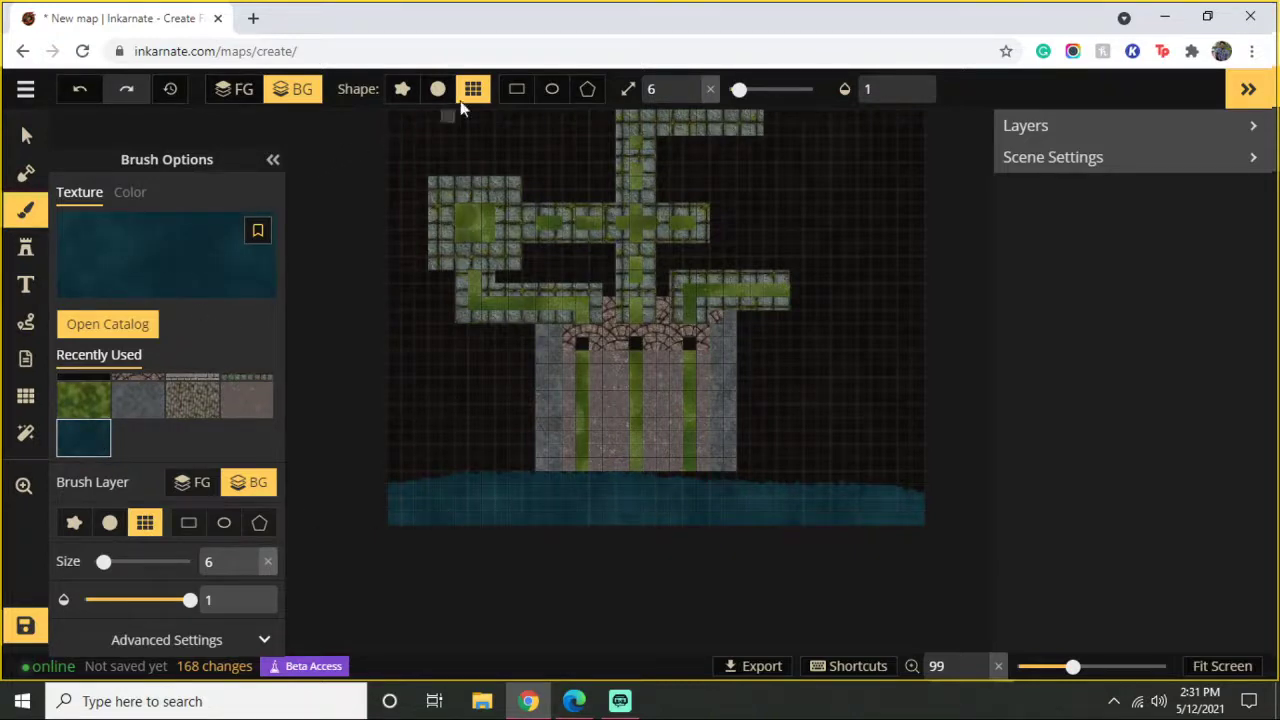
click(402, 89)
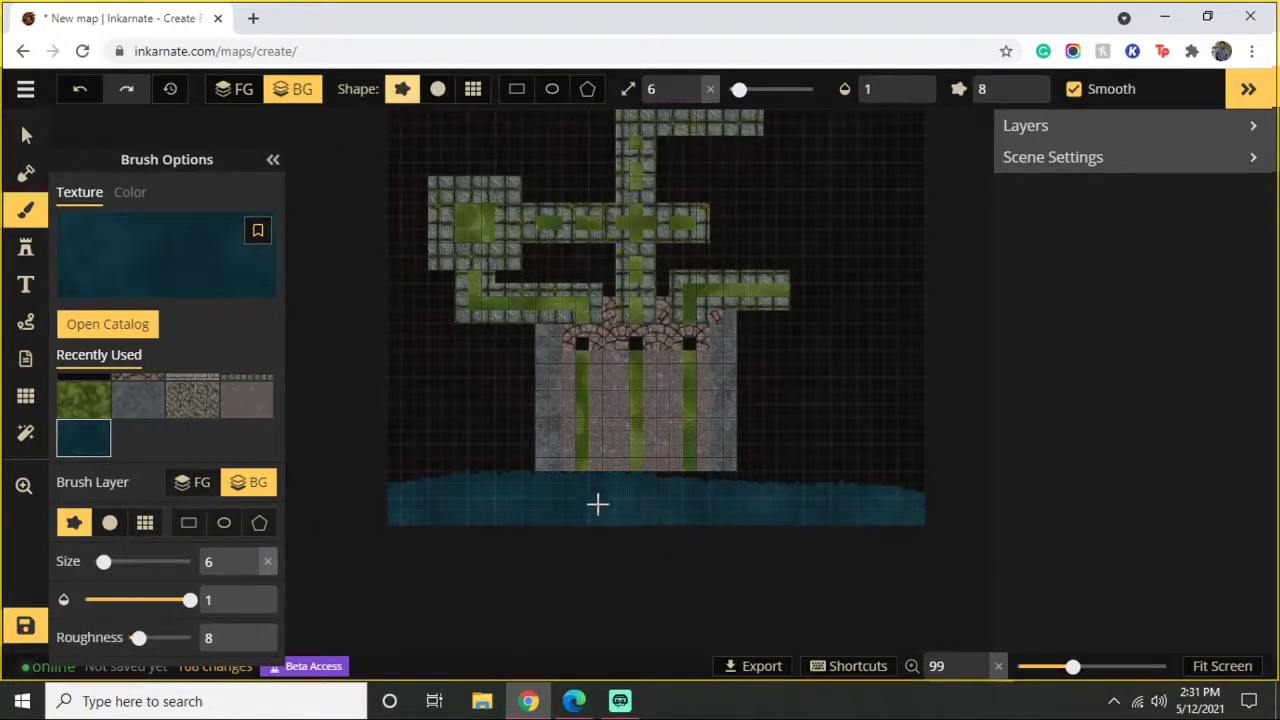
scroll(592, 496, up, 5)
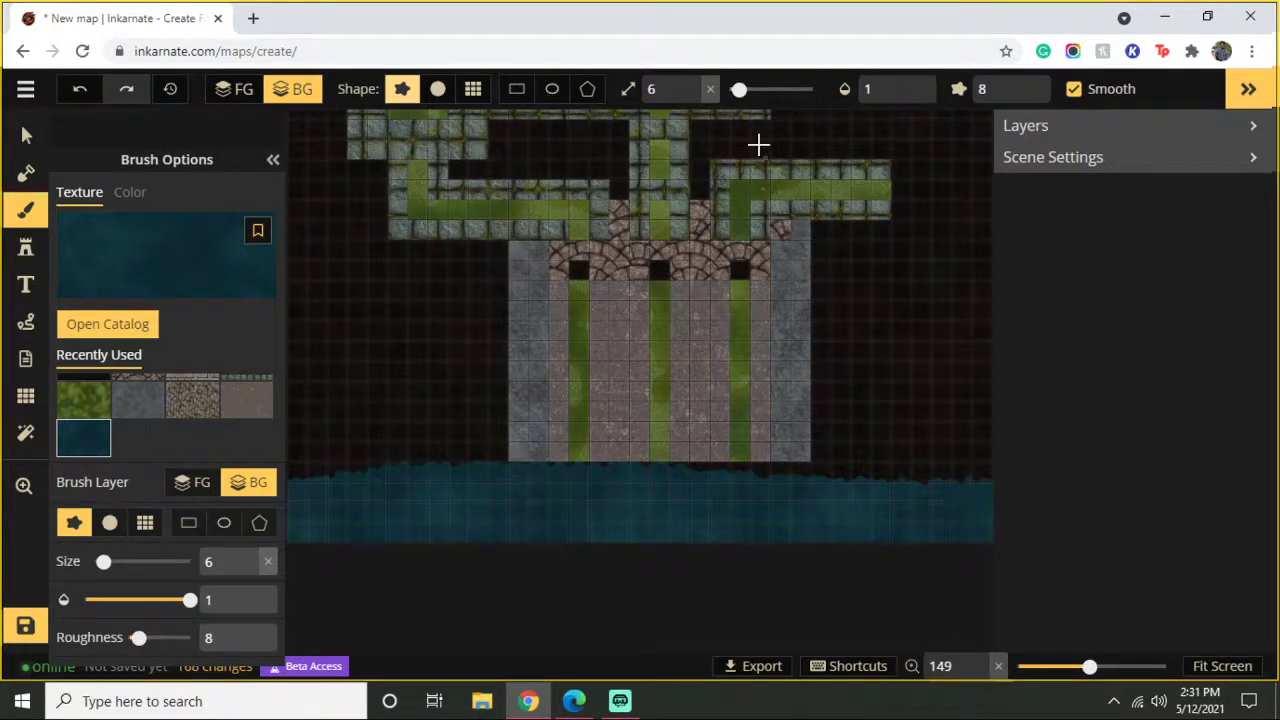
drag(740, 89, 748, 89)
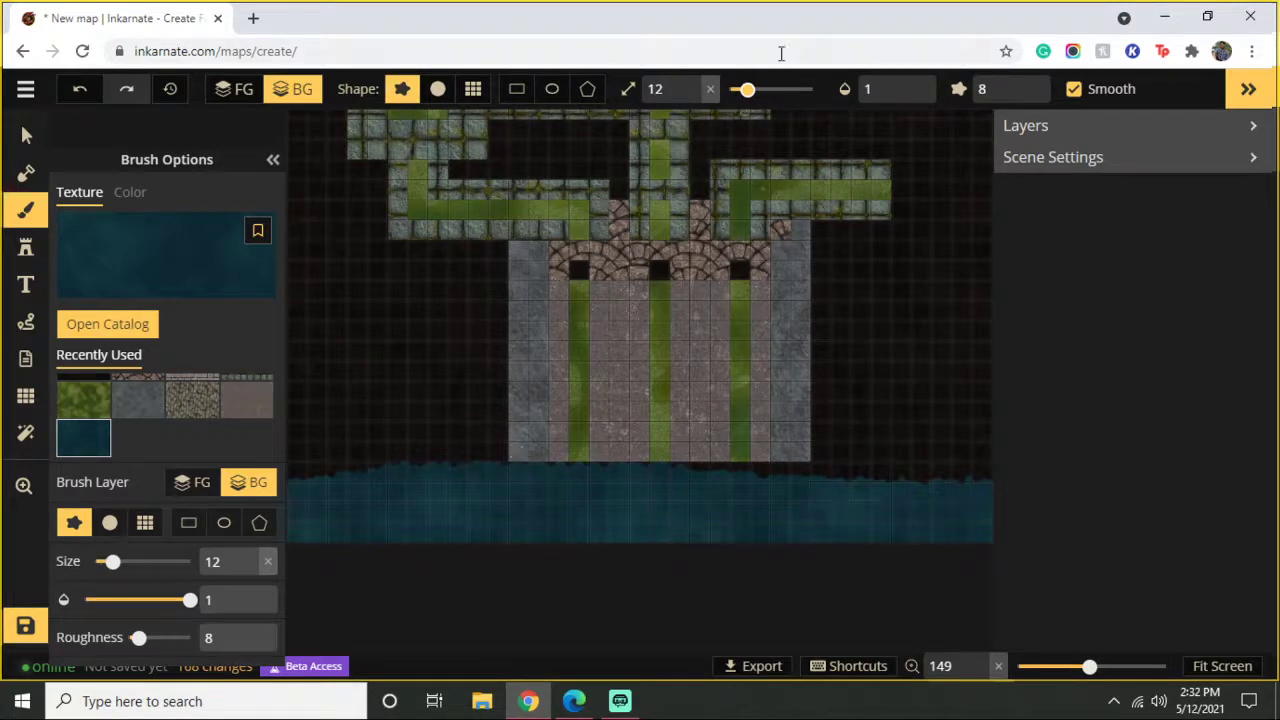
drag(754, 90, 761, 89)
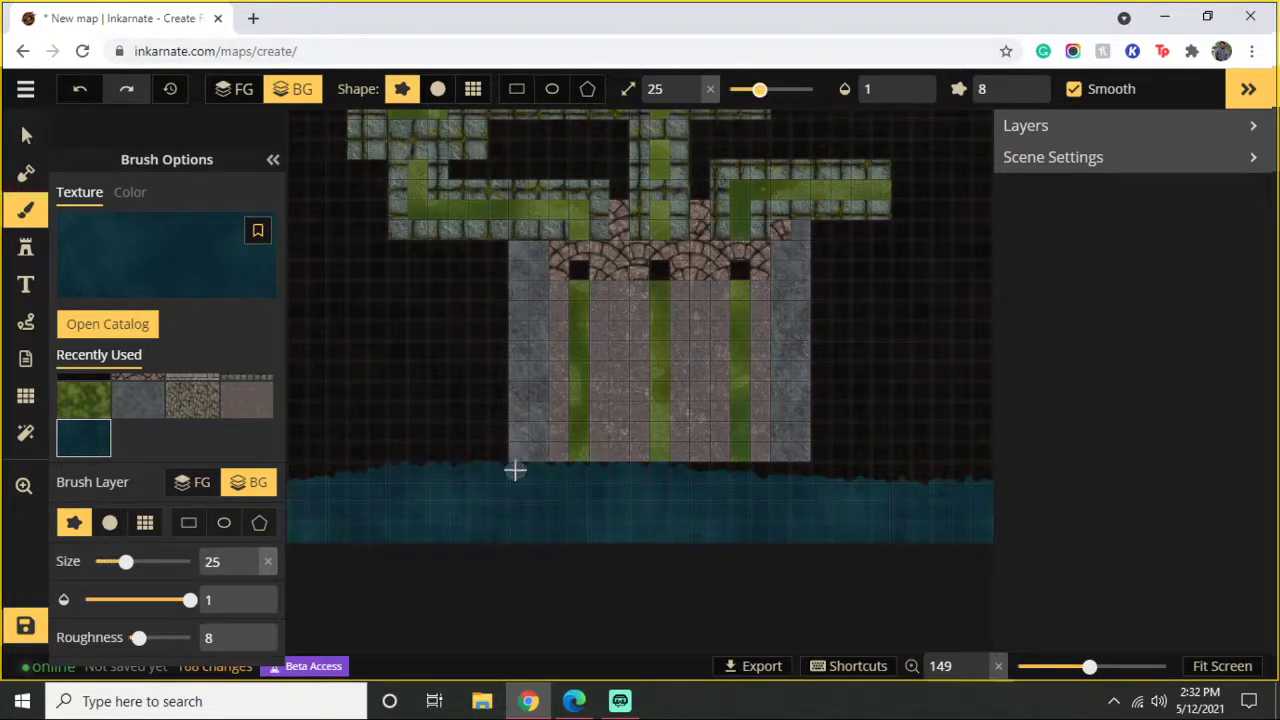
mouse_move(521, 466)
mouse_down()
mouse_move(585, 469)
mouse_move(549, 470)
mouse_move(578, 481)
mouse_move(696, 470)
mouse_move(628, 471)
mouse_move(641, 467)
mouse_move(668, 479)
mouse_move(824, 475)
mouse_move(726, 468)
mouse_move(711, 509)
mouse_up()
scroll(549, 460, down, 2)
drag(780, 396, 700, 457)
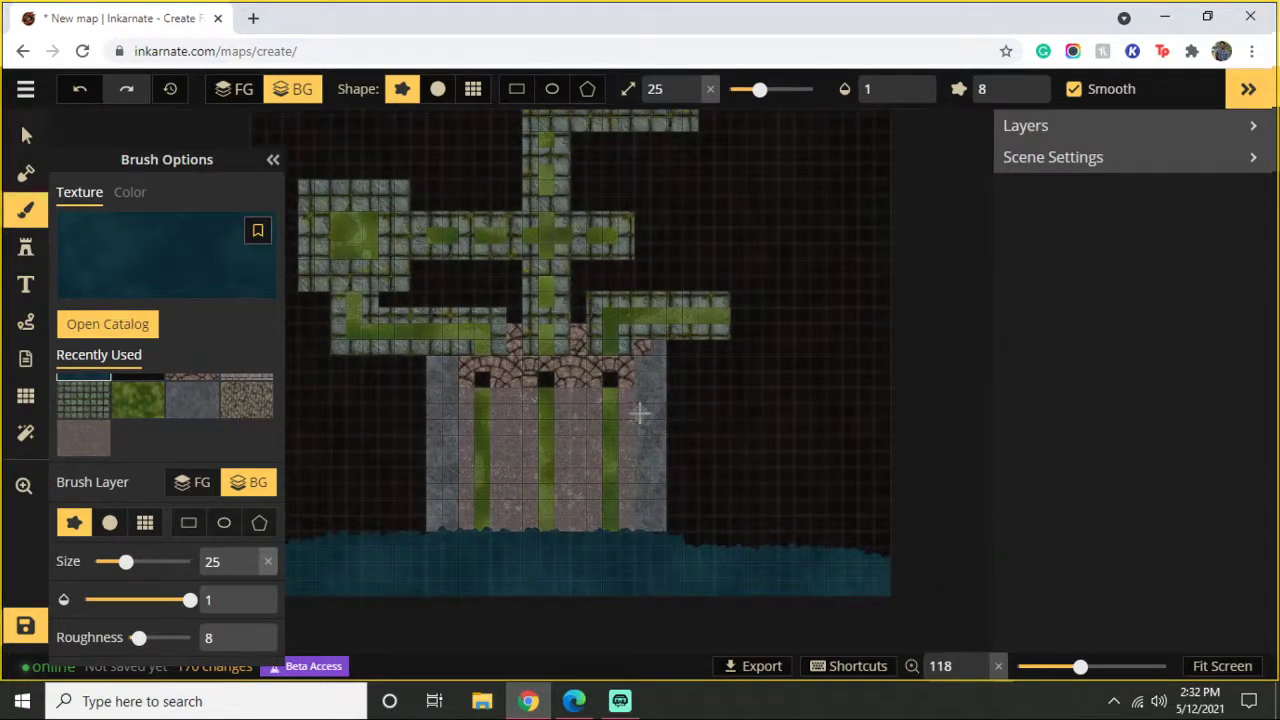
Step: Browse the texture catalog and pick the first Grass texture
click(135, 238)
scroll(650, 400, down, 5)
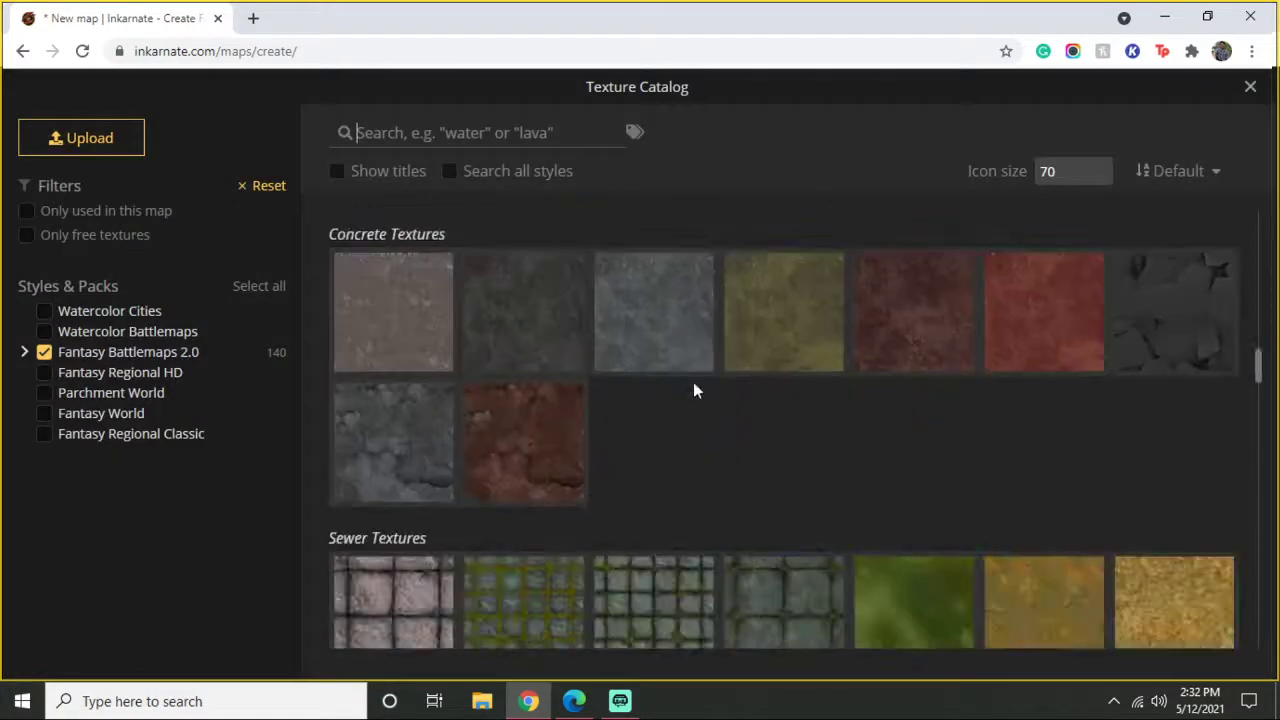
scroll(667, 357, down, 10)
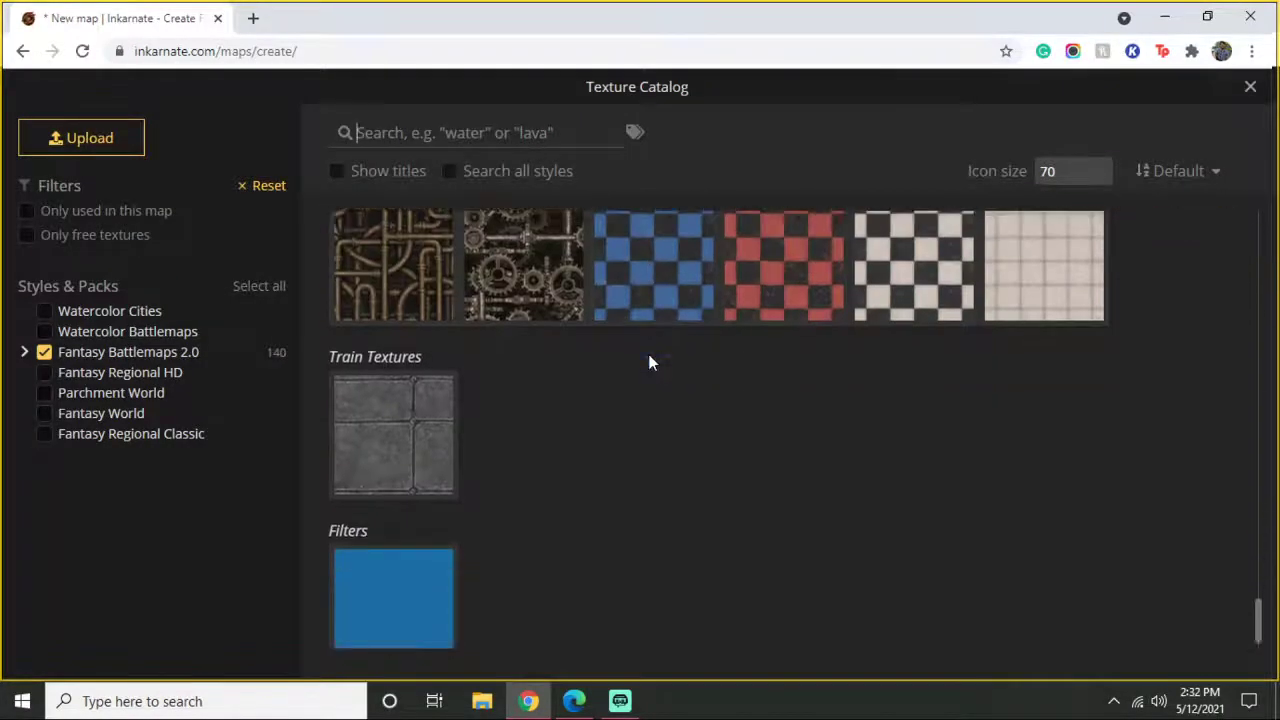
scroll(648, 354, up, 4)
scroll(628, 340, up, 15)
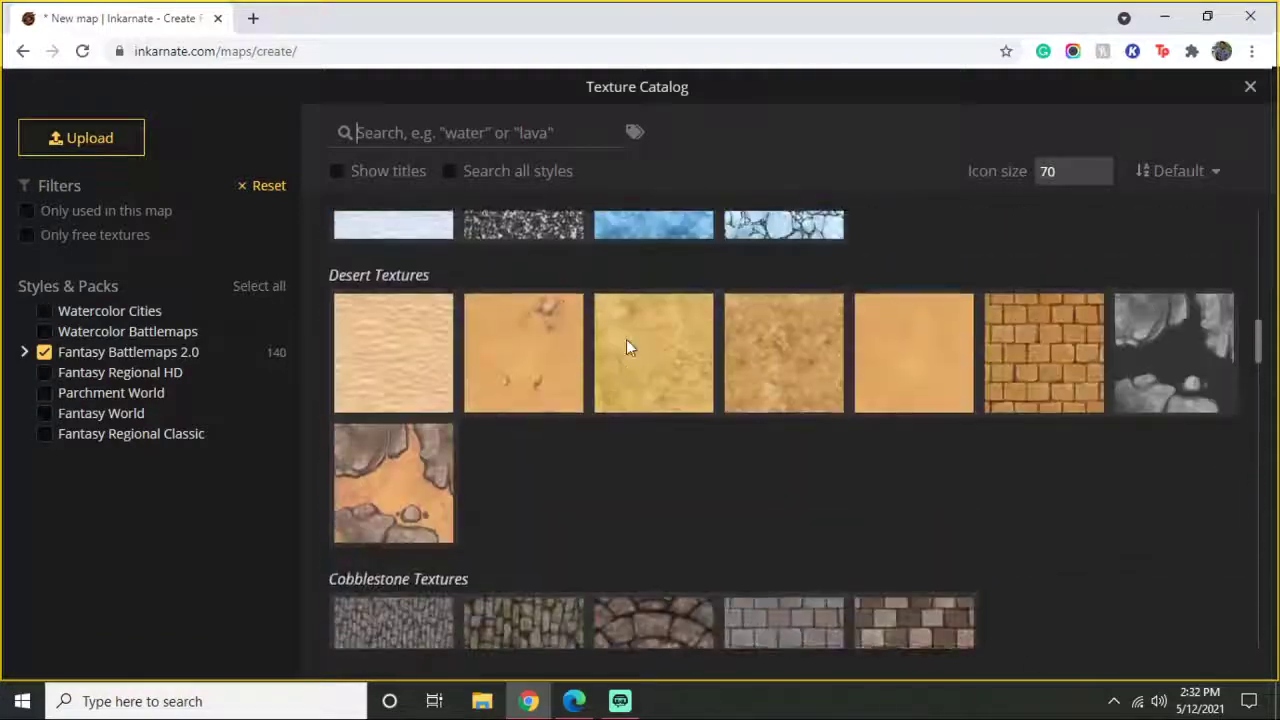
scroll(618, 346, down, 3)
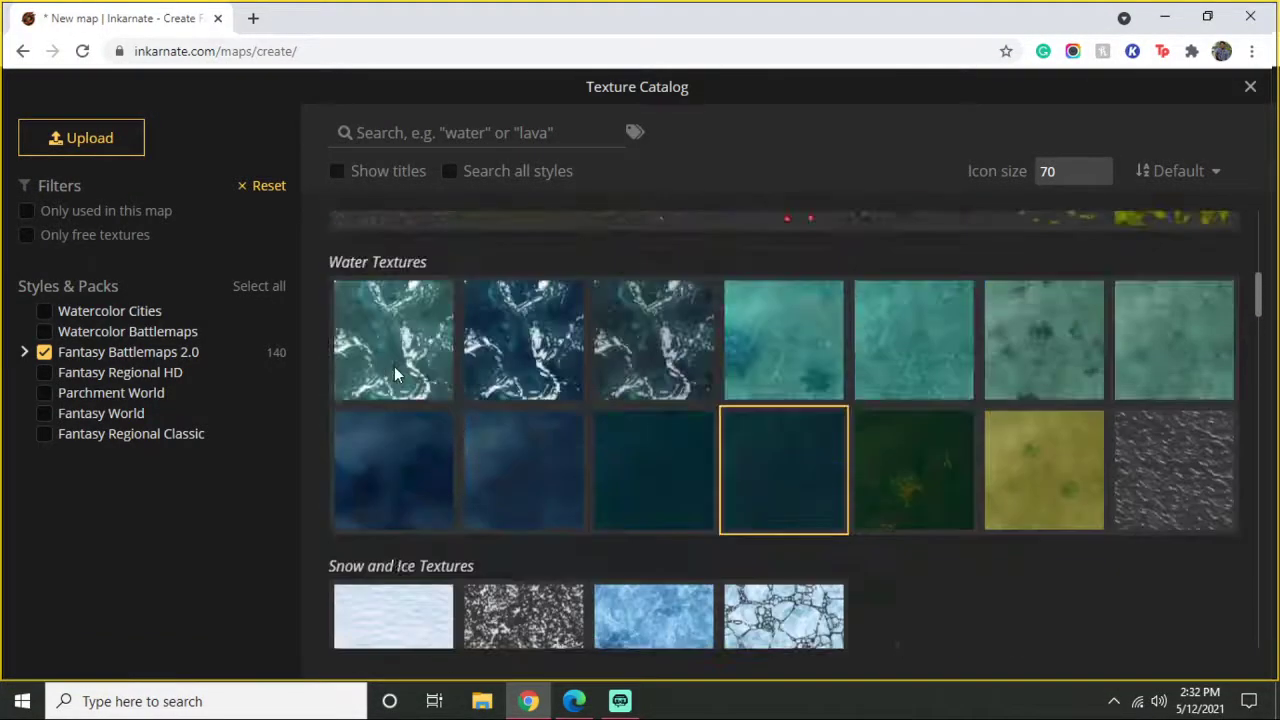
scroll(394, 366, up, 6)
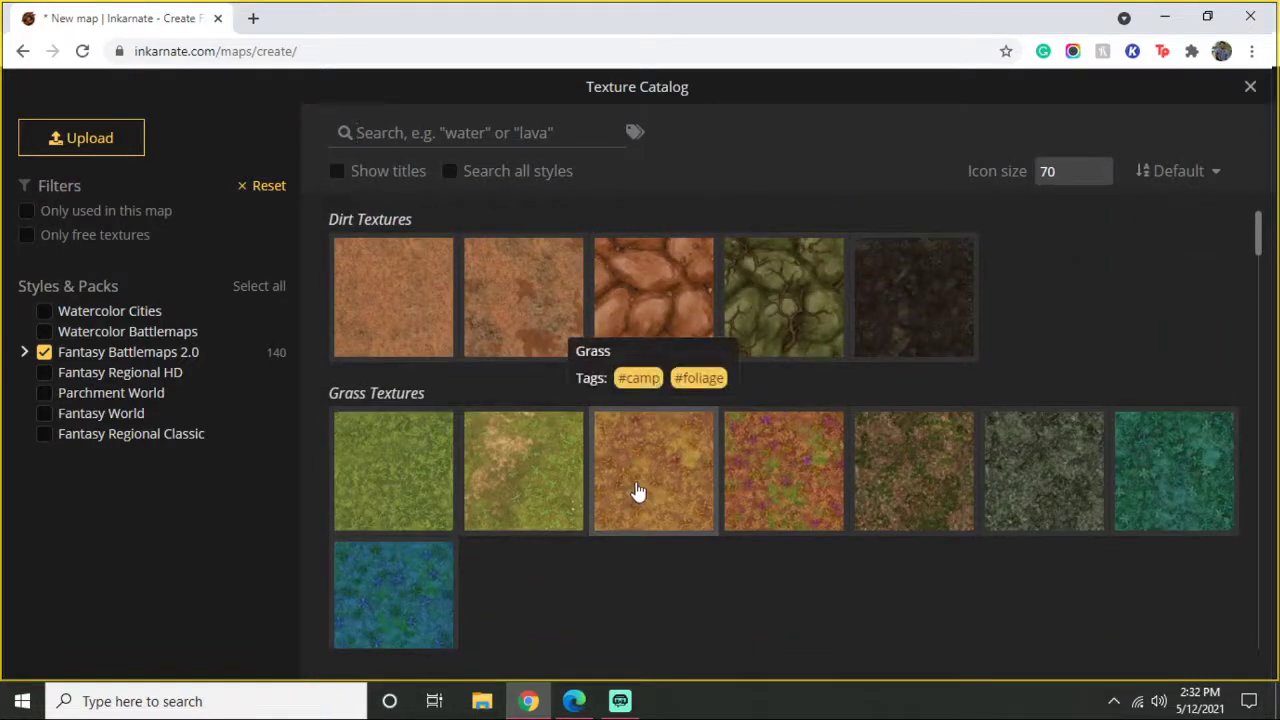
scroll(360, 494, down, 2)
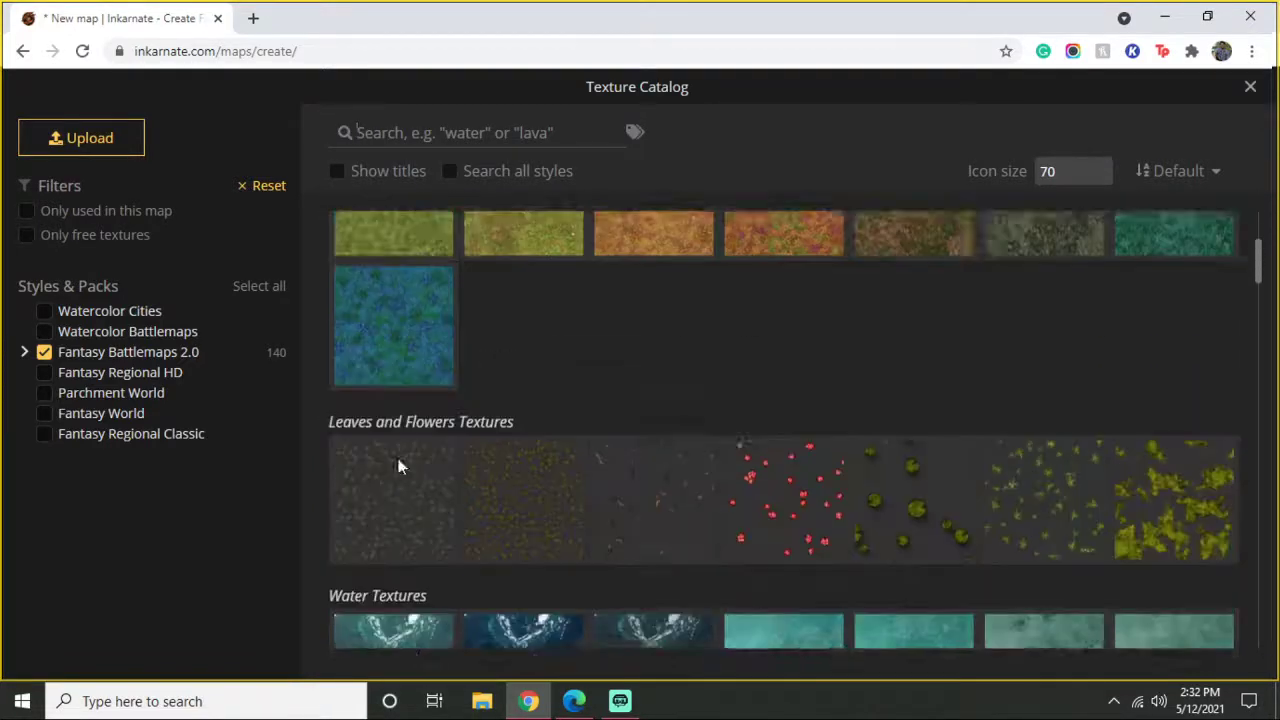
scroll(403, 457, up, 2)
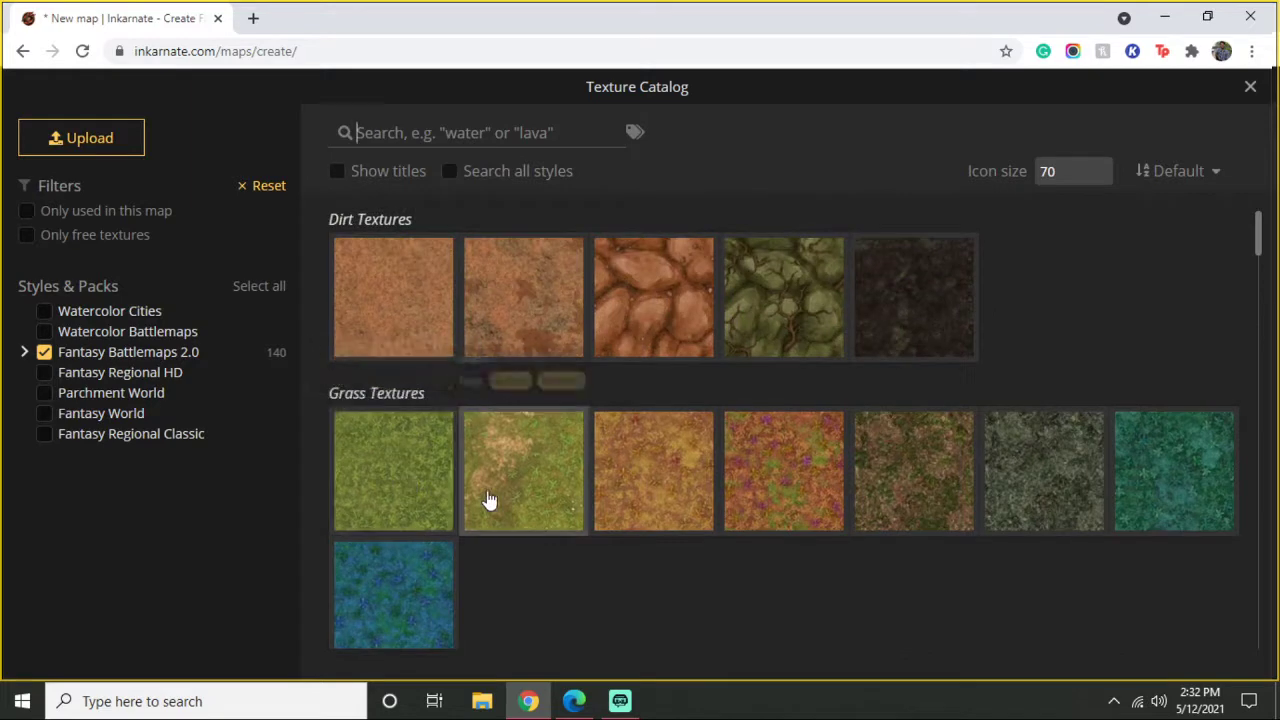
click(424, 478)
Step: Enlarge the brush to size 106, paint a trial grass patch left of the tower, then undo it
scroll(462, 420, down, 2)
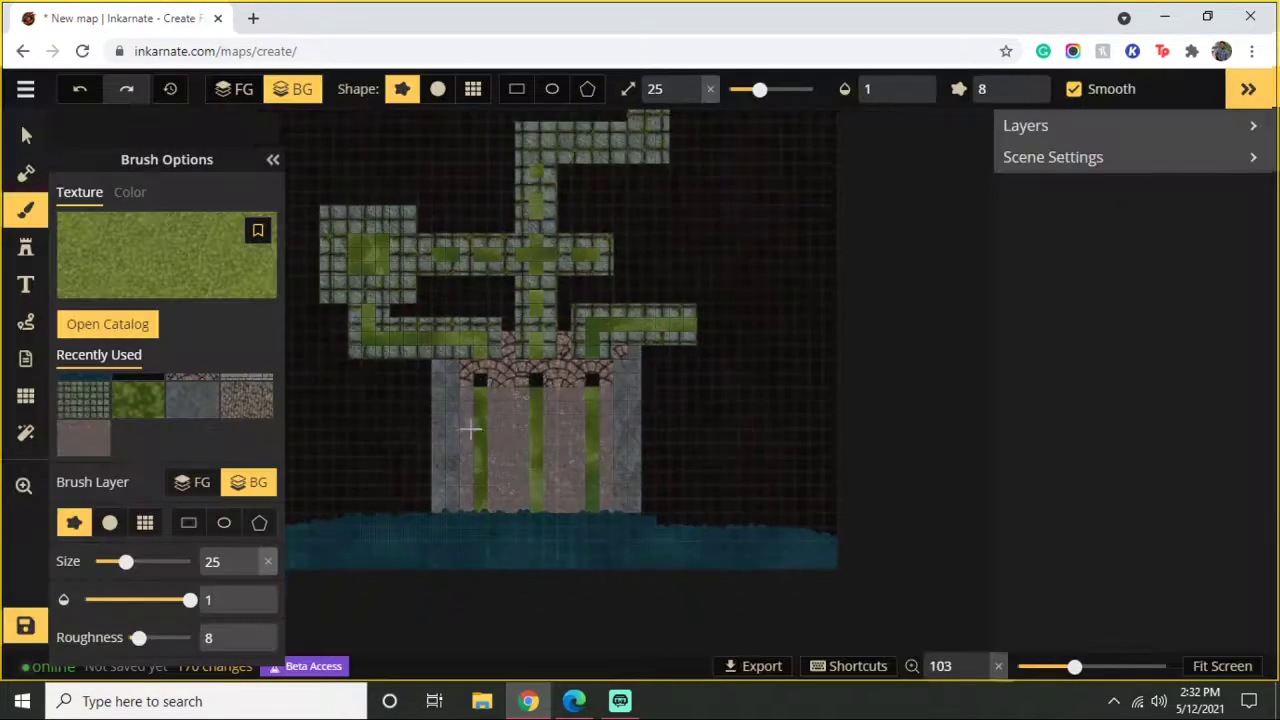
scroll(400, 446, down, 1)
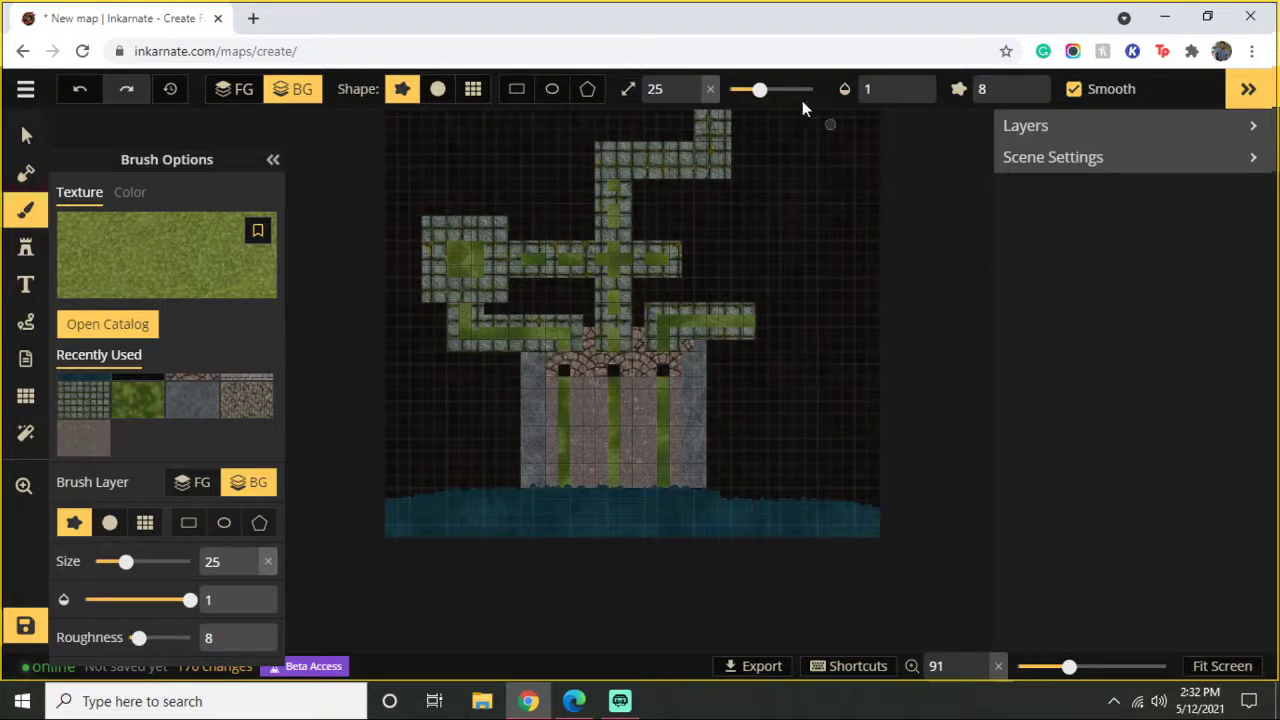
drag(761, 90, 795, 89)
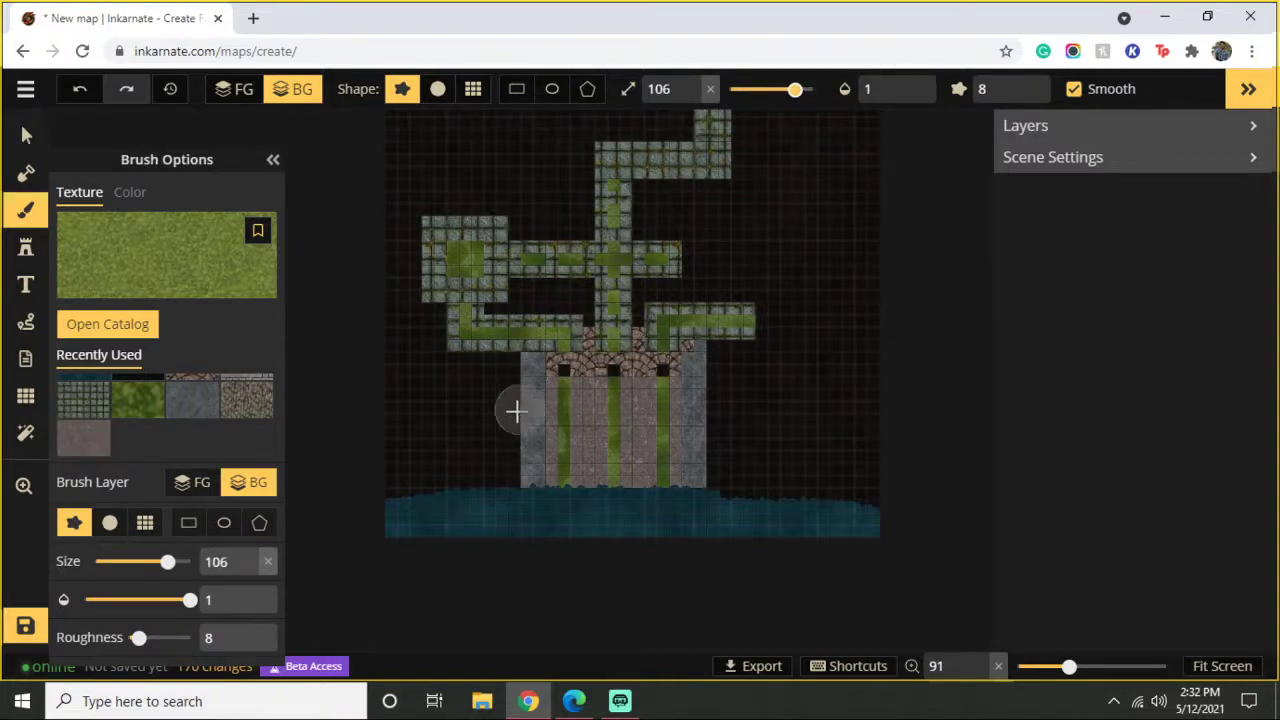
mouse_move(500, 380)
mouse_down()
mouse_move(449, 383)
mouse_move(478, 385)
mouse_up()
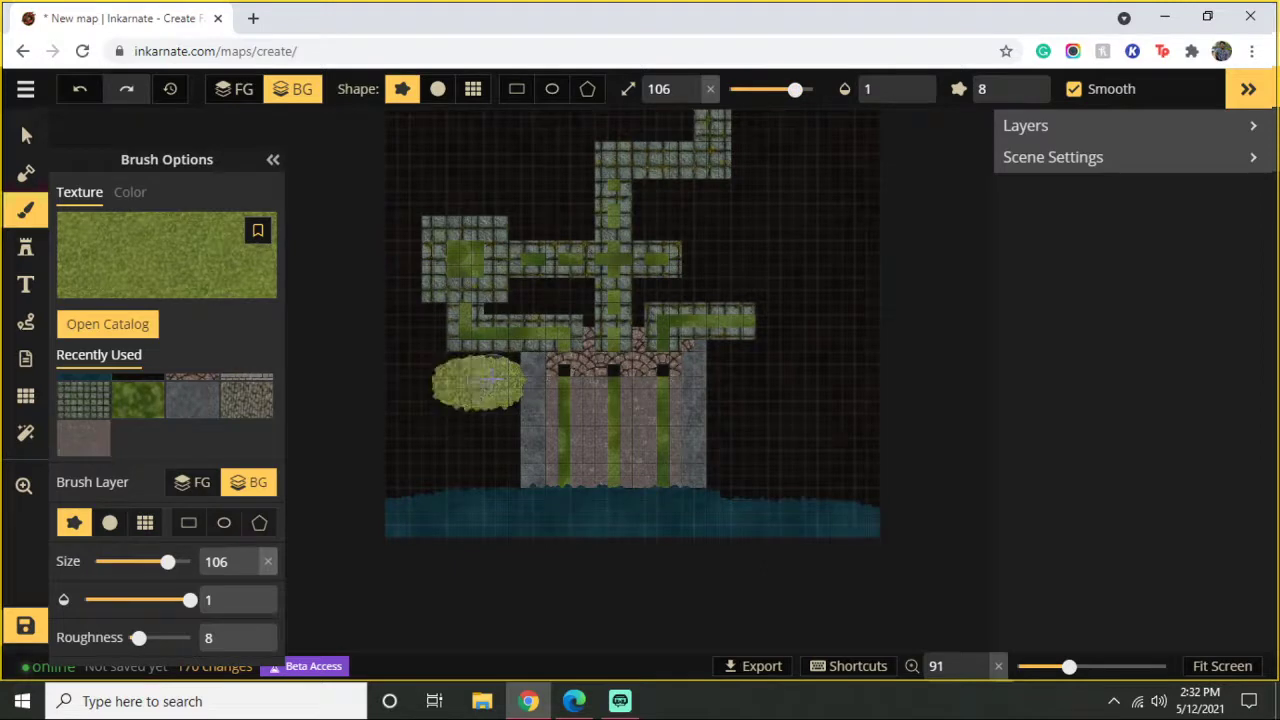
click(80, 89)
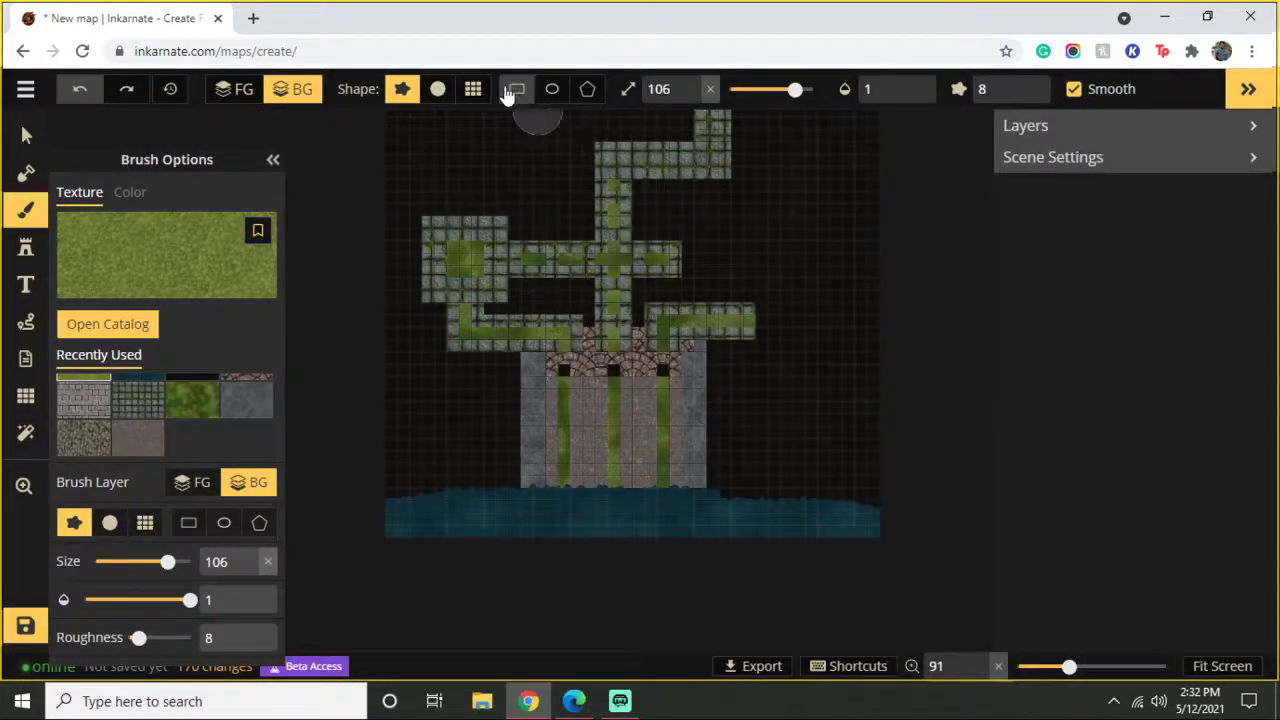
Step: With the round brush at size 50, paint grass strips left and right of the tower
click(437, 88)
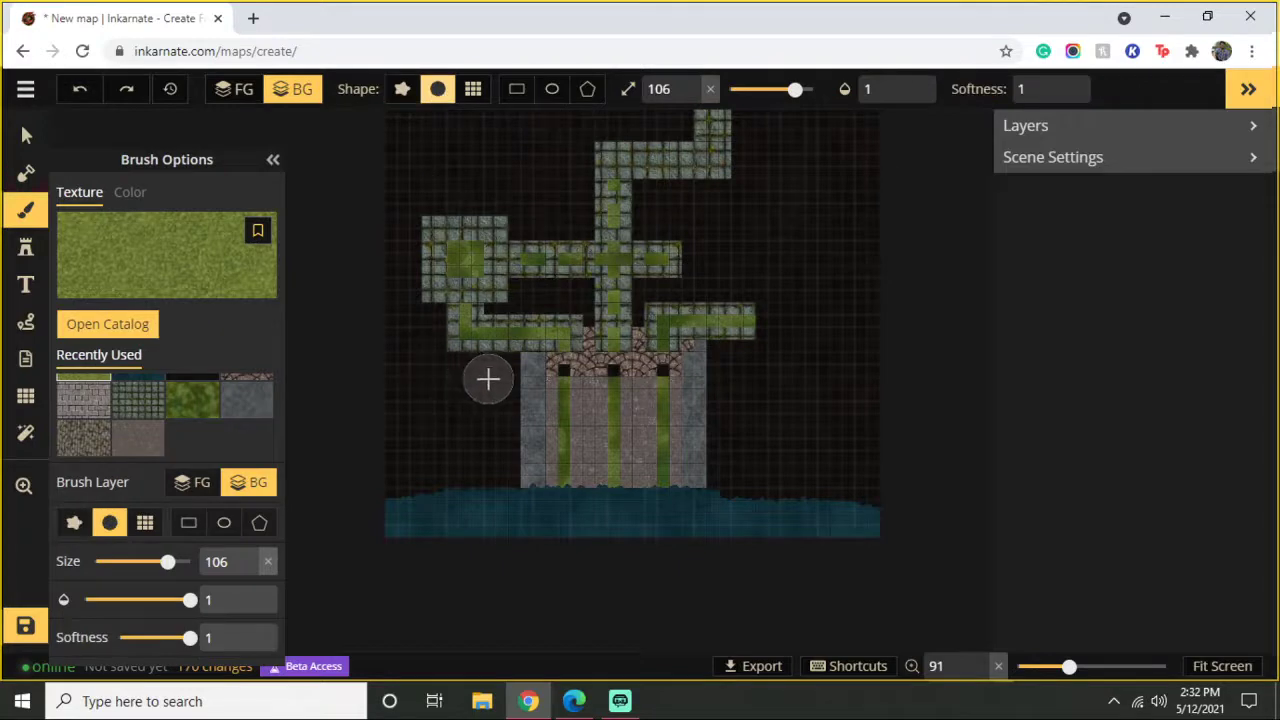
drag(795, 89, 775, 89)
mouse_move(513, 363)
mouse_down()
mouse_move(403, 360)
mouse_move(403, 373)
mouse_move(507, 387)
mouse_move(406, 378)
mouse_move(388, 389)
mouse_move(444, 393)
mouse_move(502, 392)
mouse_move(512, 371)
mouse_move(380, 377)
mouse_up()
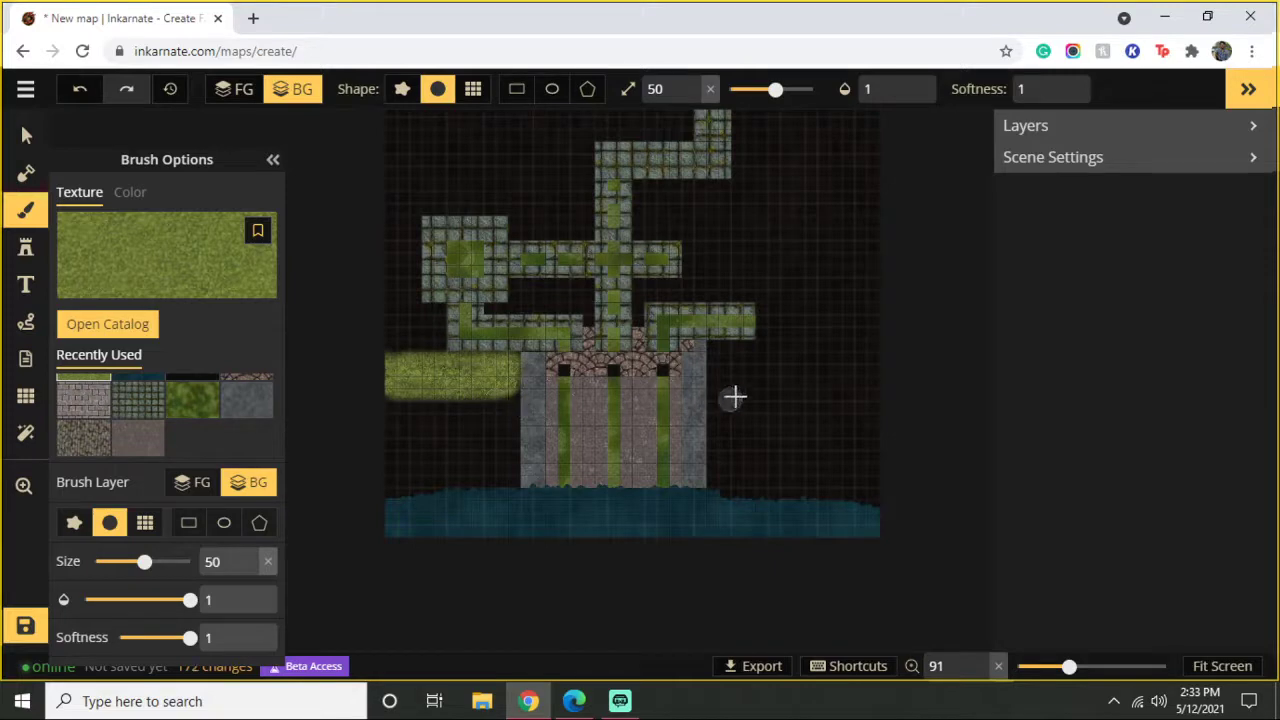
mouse_move(720, 381)
mouse_down()
mouse_move(853, 375)
mouse_move(849, 363)
mouse_move(717, 369)
mouse_move(720, 358)
mouse_move(886, 343)
mouse_move(720, 352)
mouse_move(763, 343)
mouse_move(843, 343)
mouse_move(718, 361)
mouse_up()
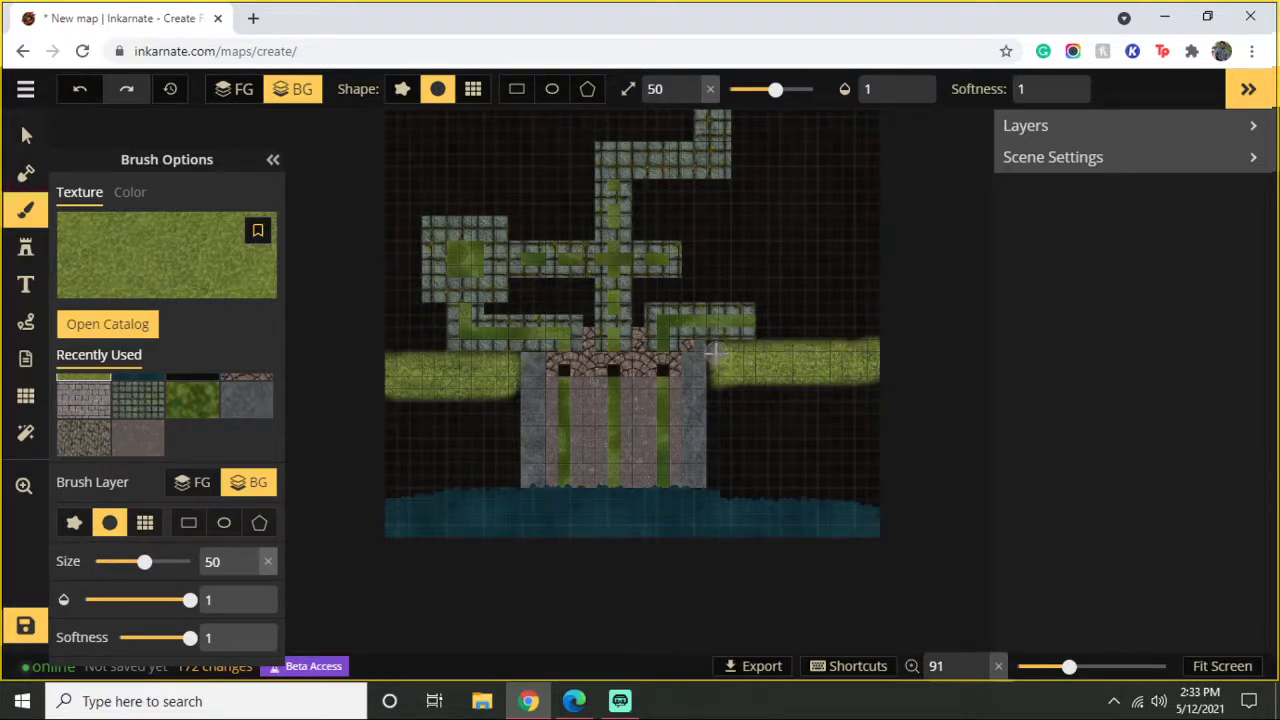
Step: Pick the lighter patchy grass texture and blend it along both banks' lower edges
click(166, 246)
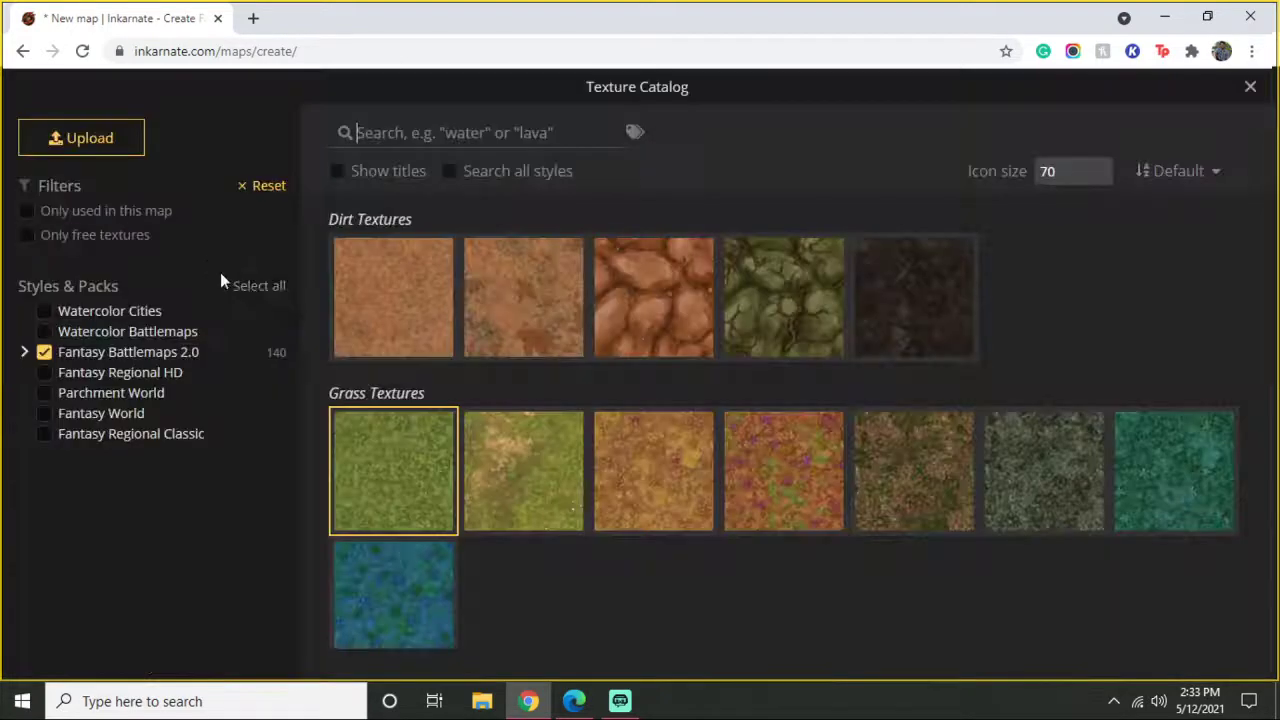
click(545, 452)
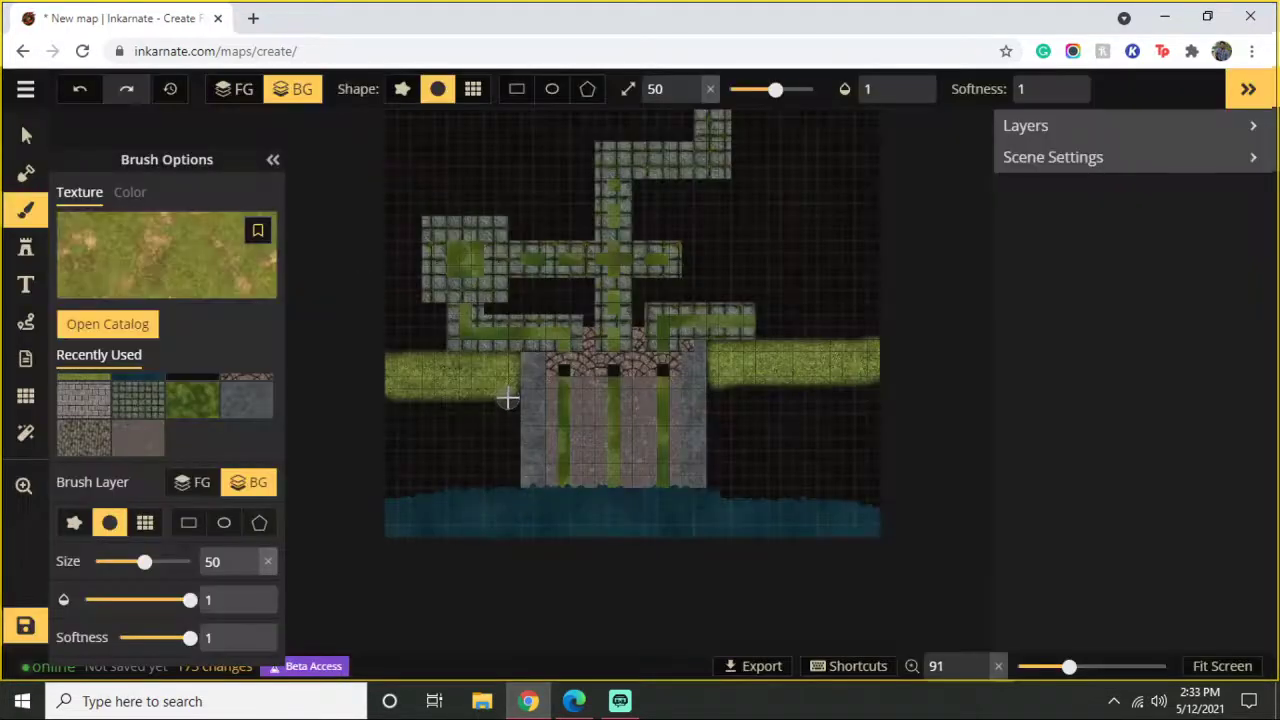
mouse_move(498, 408)
mouse_down()
mouse_move(391, 398)
mouse_move(395, 411)
mouse_move(510, 416)
mouse_move(410, 422)
mouse_move(390, 428)
mouse_move(495, 433)
mouse_move(378, 448)
mouse_move(430, 400)
mouse_up()
mouse_move(706, 396)
mouse_down()
mouse_move(876, 386)
mouse_move(713, 393)
mouse_move(713, 408)
mouse_move(876, 404)
mouse_move(855, 420)
mouse_move(715, 425)
mouse_move(868, 429)
mouse_move(884, 444)
mouse_move(881, 491)
mouse_move(856, 437)
mouse_up()
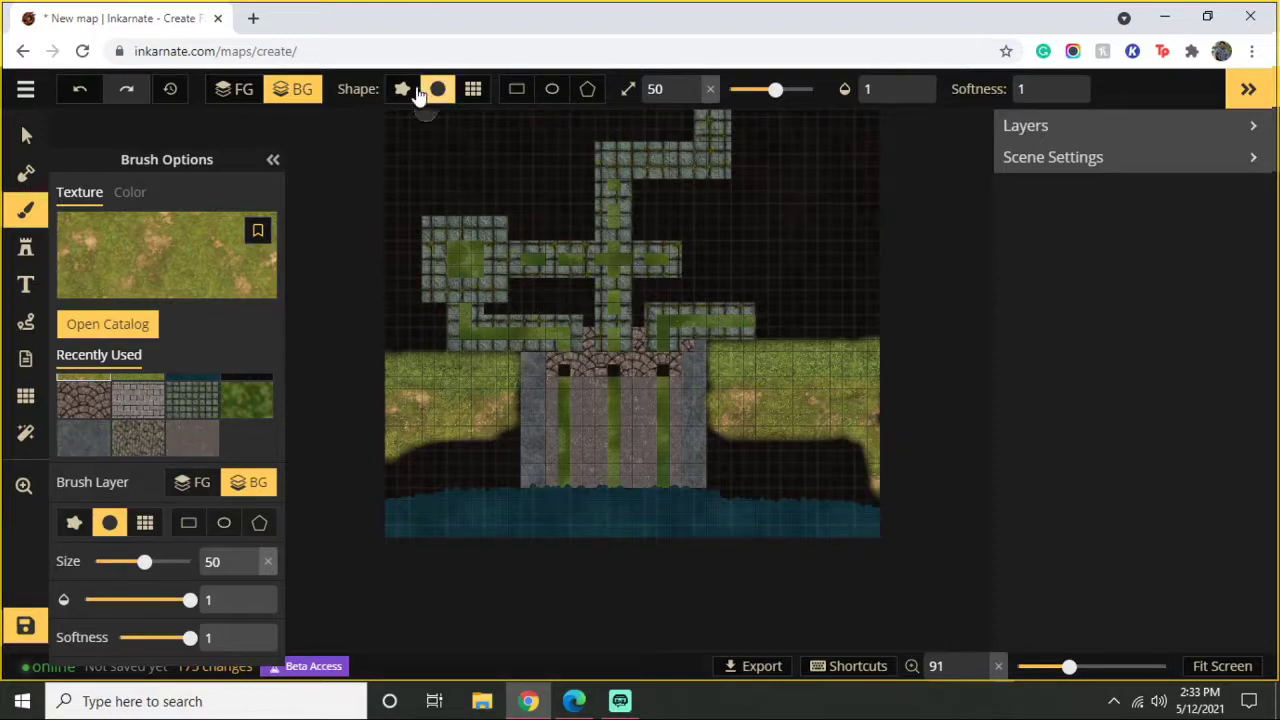
Step: Pick the sand texture and paint beaches on the right and lower-left banks and at the wall's base
click(214, 240)
scroll(480, 382, down, 15)
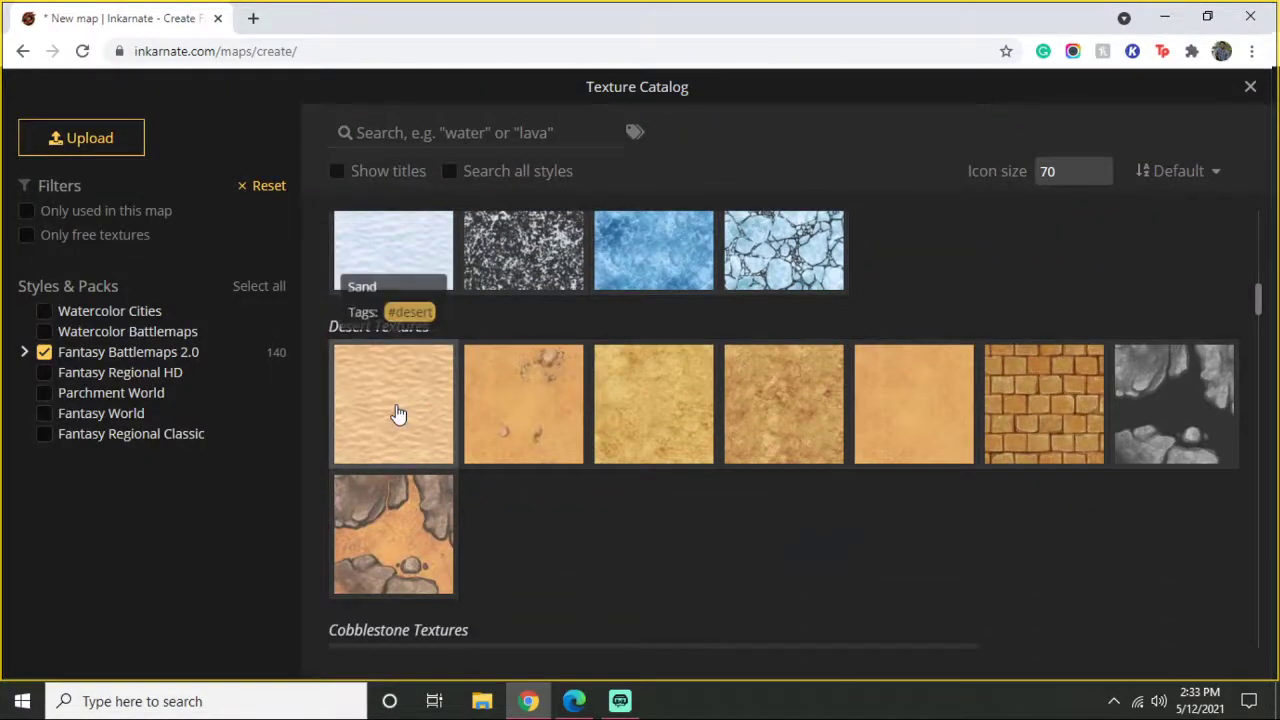
click(397, 414)
mouse_move(875, 496)
mouse_down()
mouse_move(850, 454)
mouse_move(869, 484)
mouse_move(838, 445)
mouse_move(718, 444)
mouse_move(722, 487)
mouse_move(860, 494)
mouse_move(836, 467)
mouse_move(744, 455)
mouse_move(714, 437)
mouse_move(742, 475)
mouse_move(820, 487)
mouse_move(819, 474)
mouse_move(739, 461)
mouse_move(742, 486)
mouse_move(747, 471)
mouse_move(727, 456)
mouse_move(732, 473)
mouse_move(823, 489)
mouse_move(840, 452)
mouse_move(841, 484)
mouse_move(834, 464)
mouse_move(774, 477)
mouse_move(807, 470)
mouse_move(795, 477)
mouse_move(871, 502)
mouse_move(840, 443)
mouse_move(723, 443)
mouse_up()
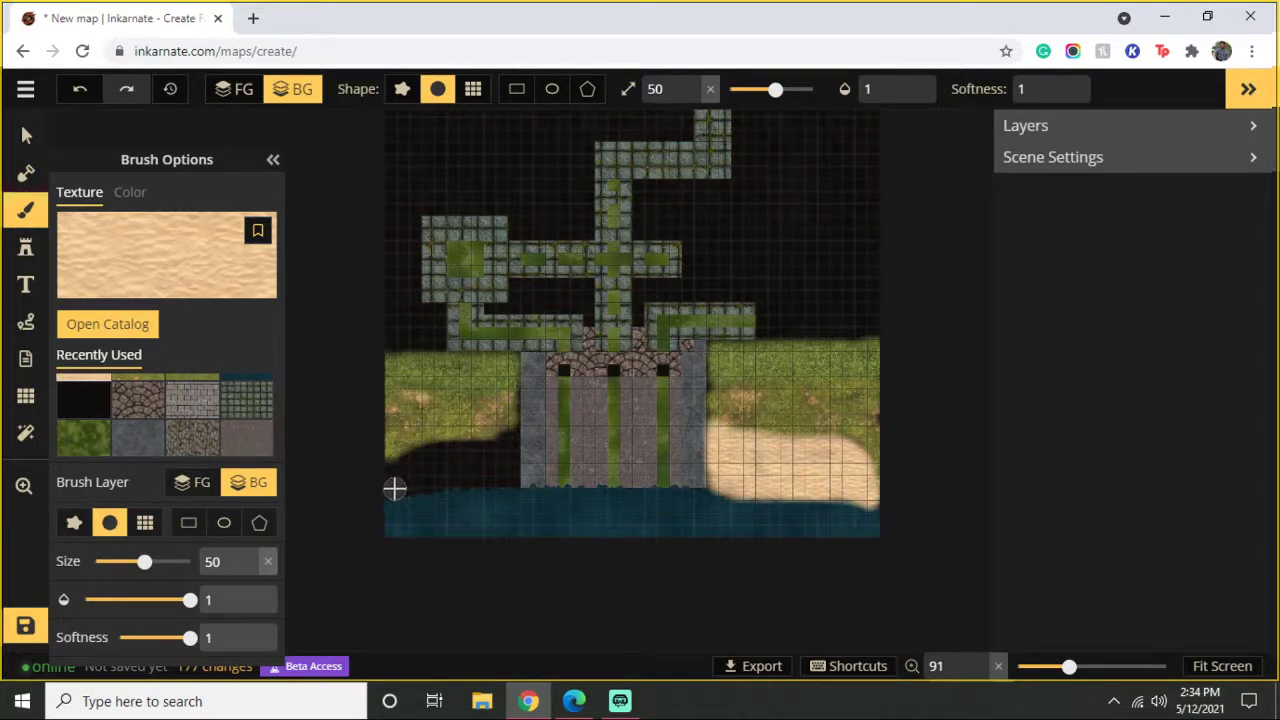
mouse_move(397, 489)
mouse_down()
mouse_move(510, 476)
mouse_move(514, 445)
mouse_move(435, 449)
mouse_move(400, 457)
mouse_move(389, 477)
mouse_move(441, 455)
mouse_move(395, 485)
mouse_move(475, 465)
mouse_move(457, 449)
mouse_move(497, 458)
mouse_move(452, 472)
mouse_move(508, 450)
mouse_move(501, 466)
mouse_up()
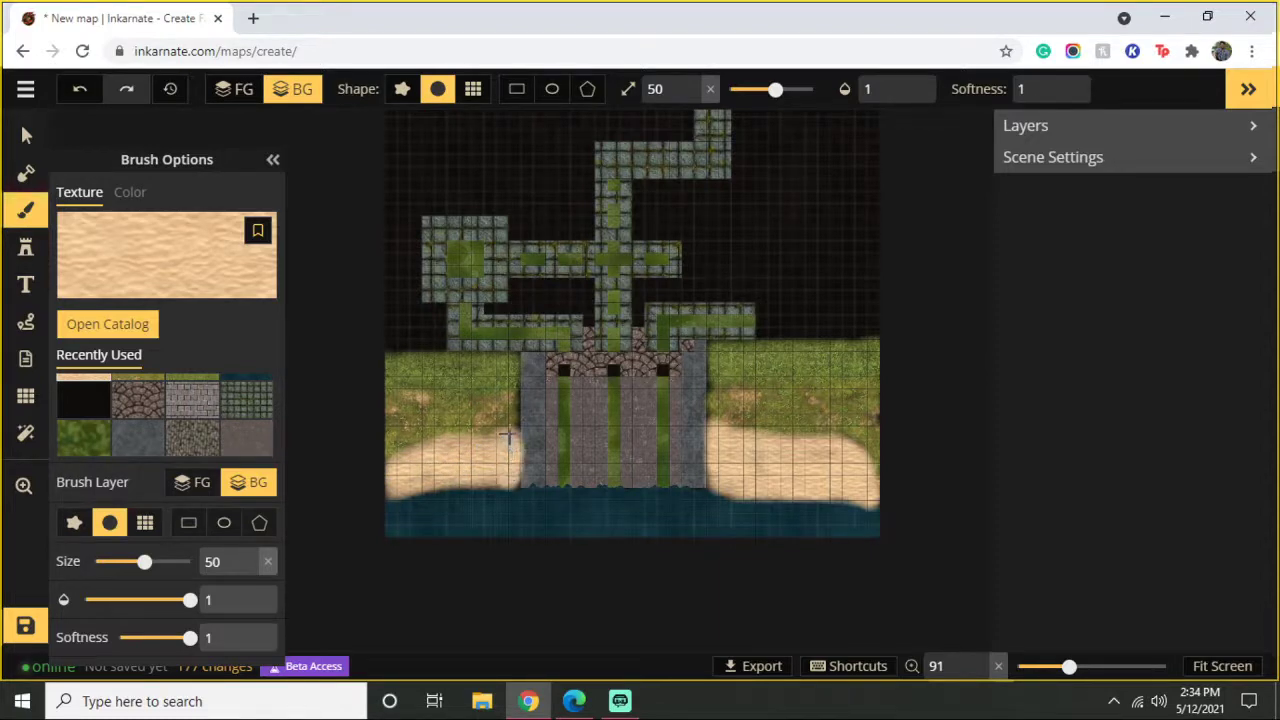
click(522, 500)
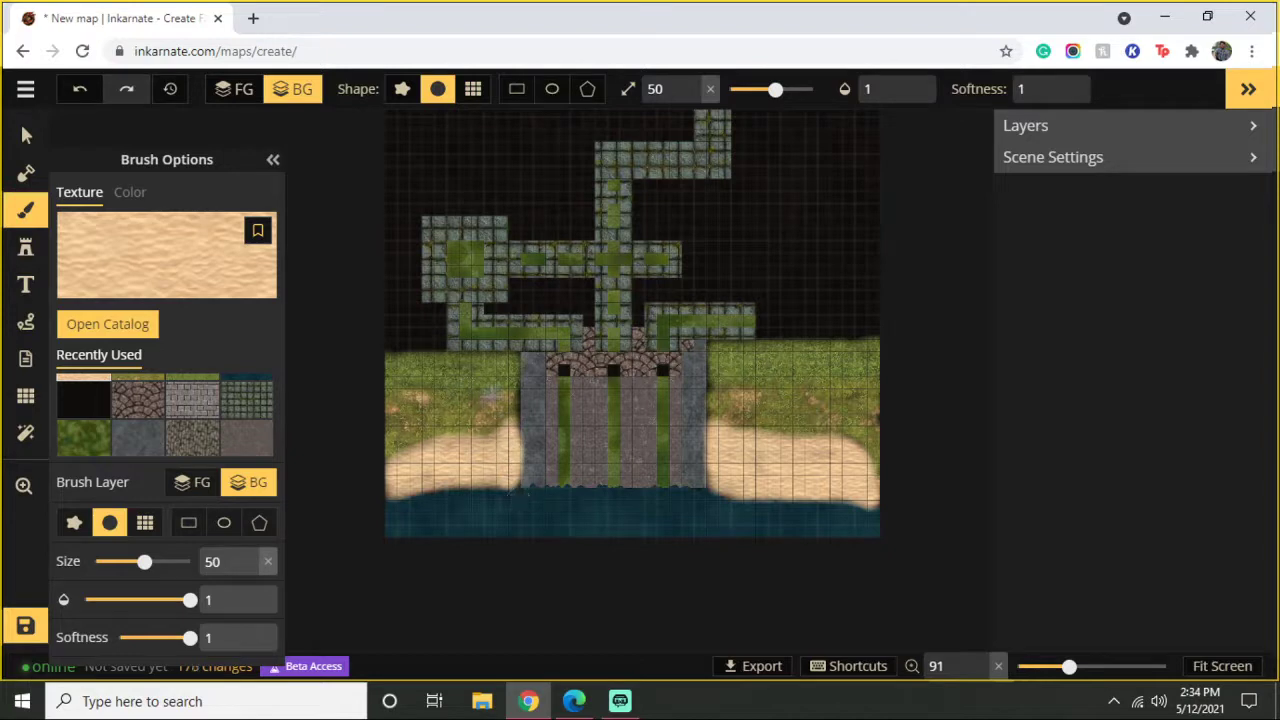
Step: Touch up the grass beside the tower with patchy grass at brush size 16
scroll(148, 418, up, 2)
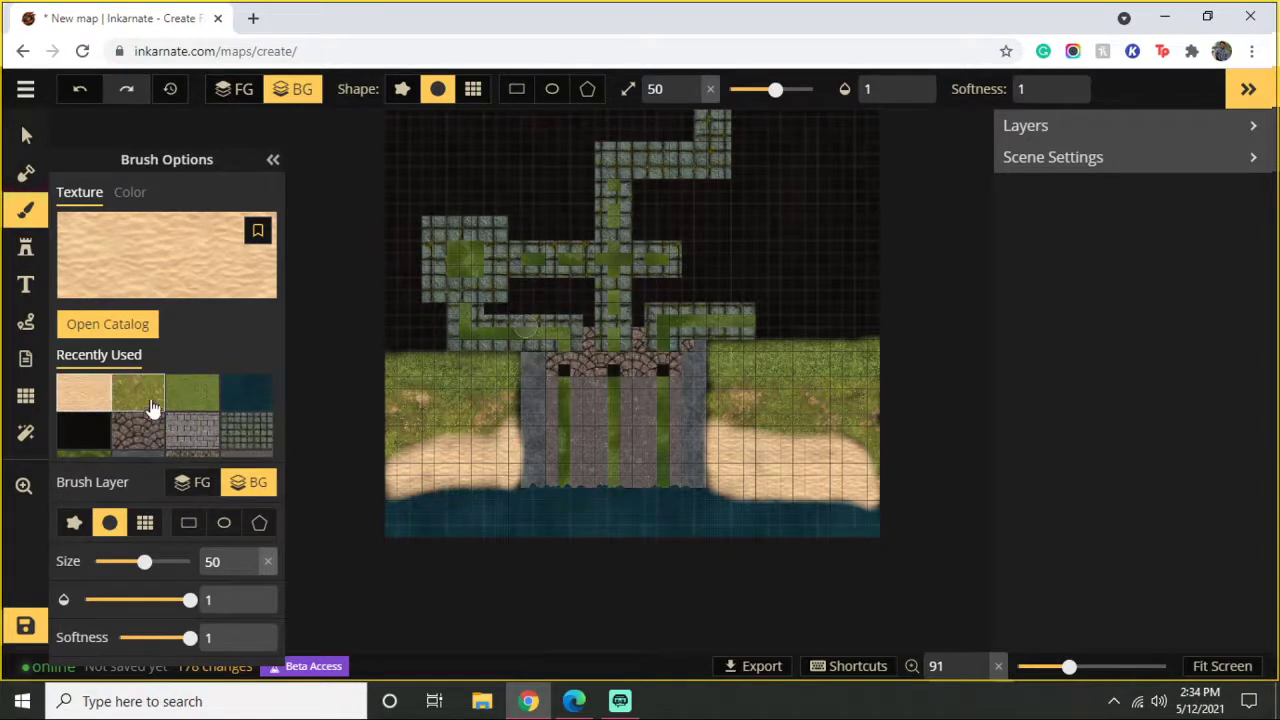
click(138, 395)
scroll(500, 390, up, 4)
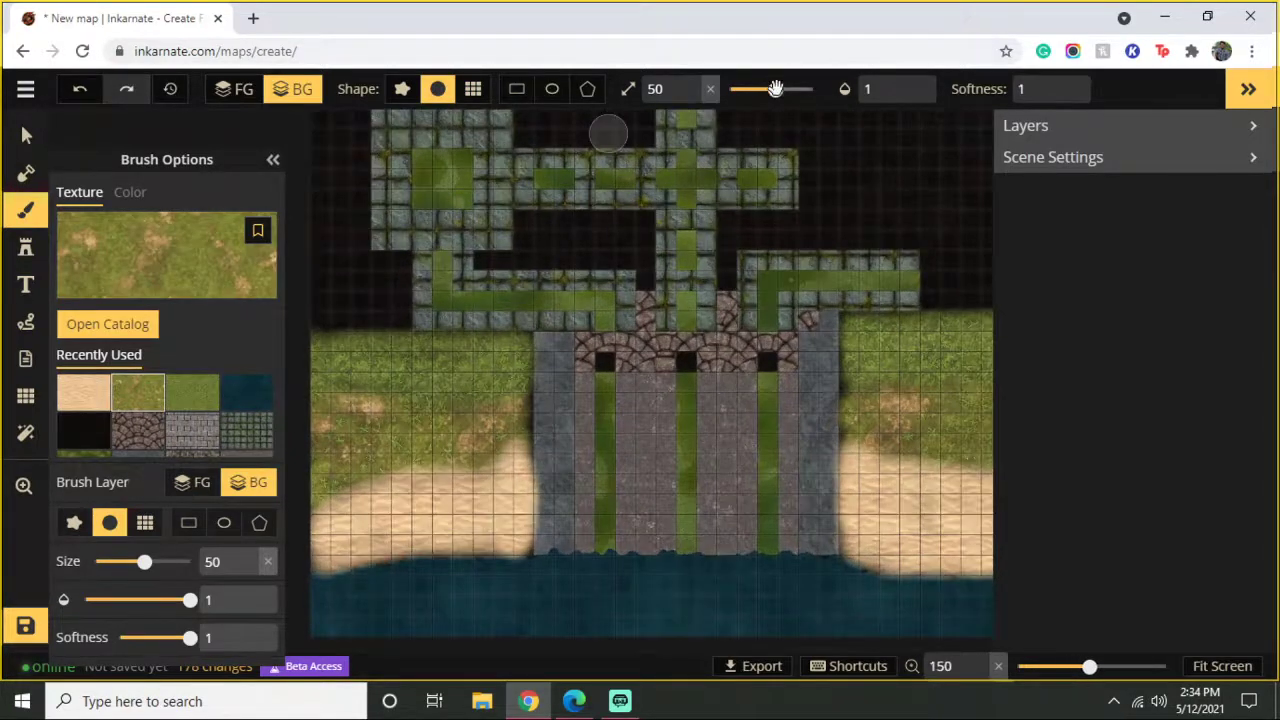
drag(775, 89, 751, 89)
scroll(528, 385, up, 1)
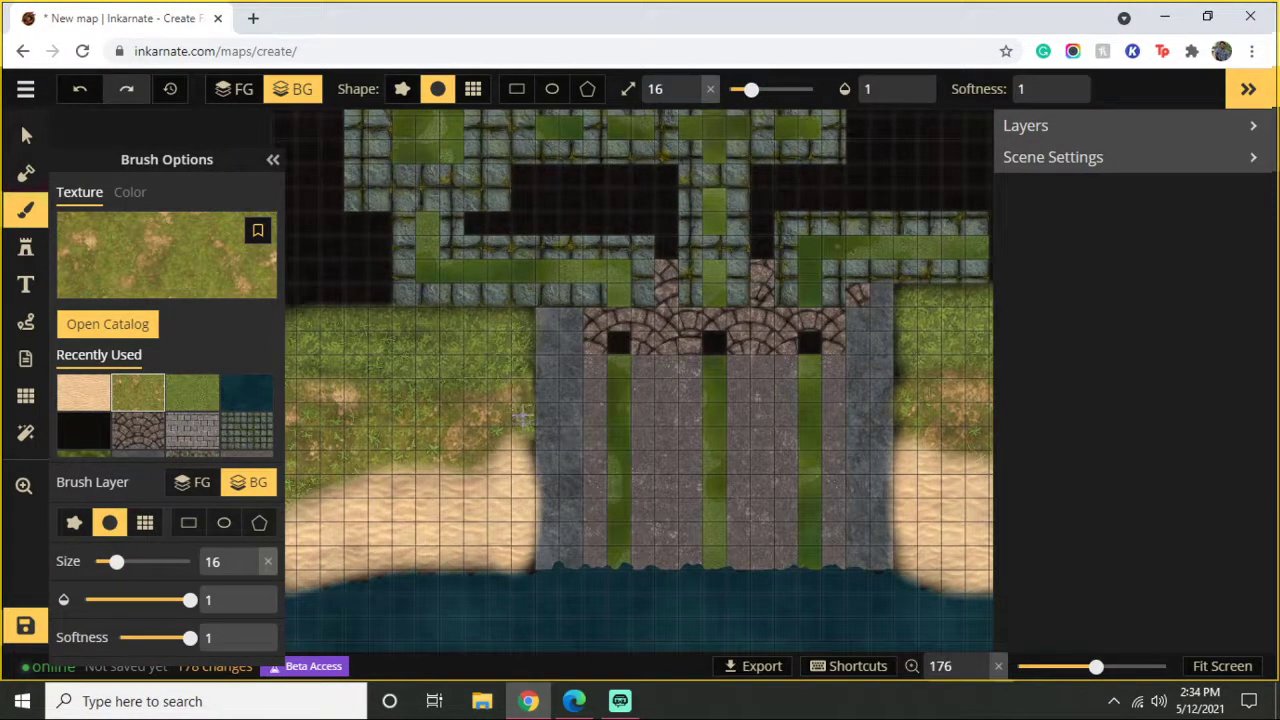
click(523, 366)
Step: Pan to show the right-hand beach and load the water texture for painting
key(Right)
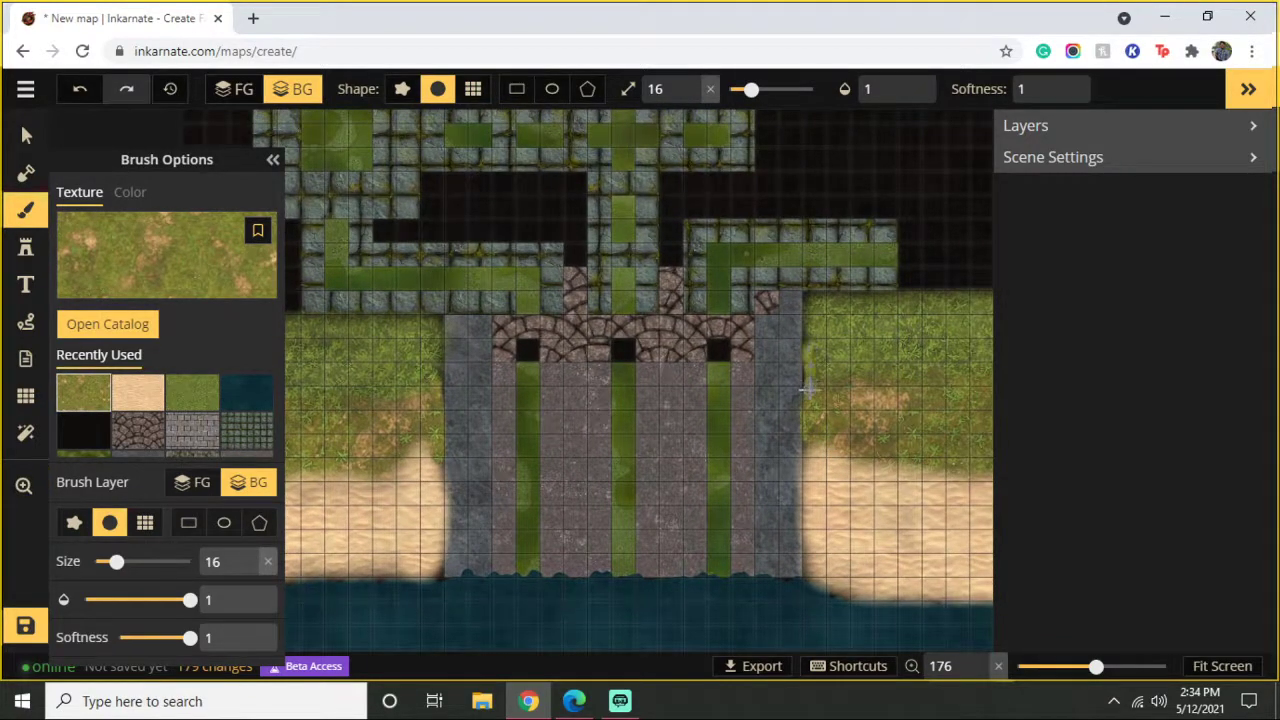
drag(880, 460, 603, 420)
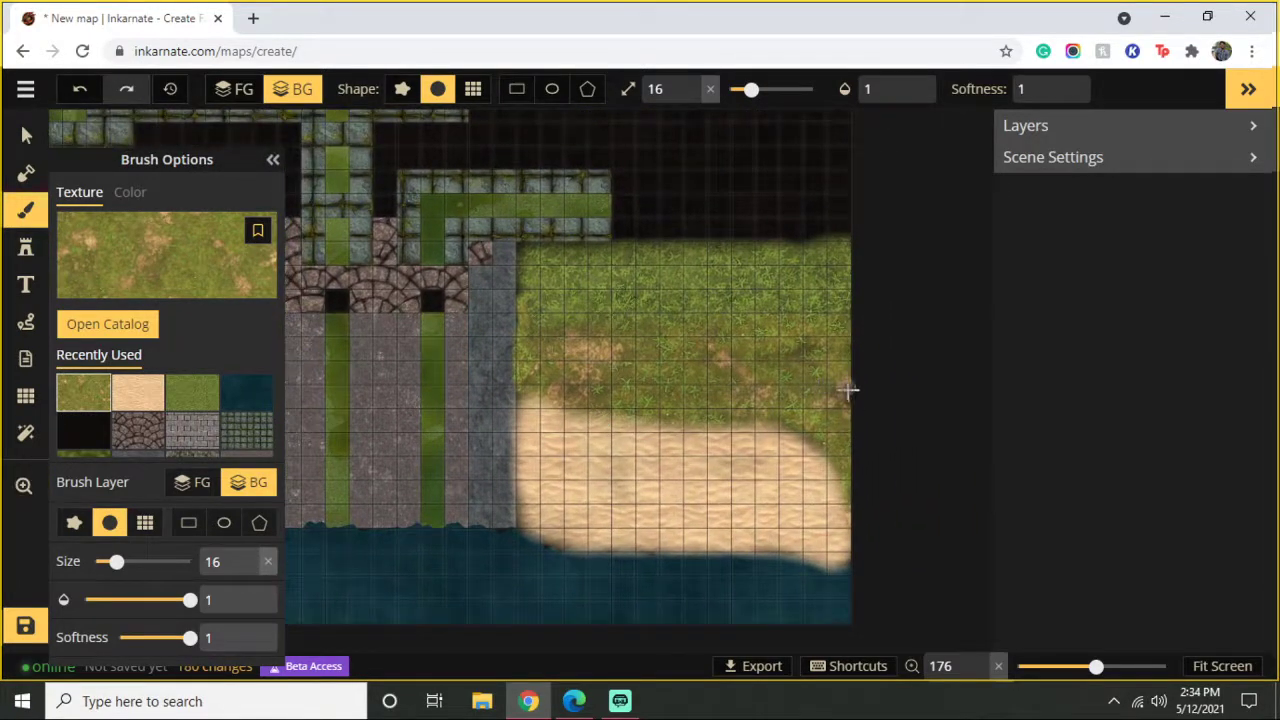
key(Left)
key(Down)
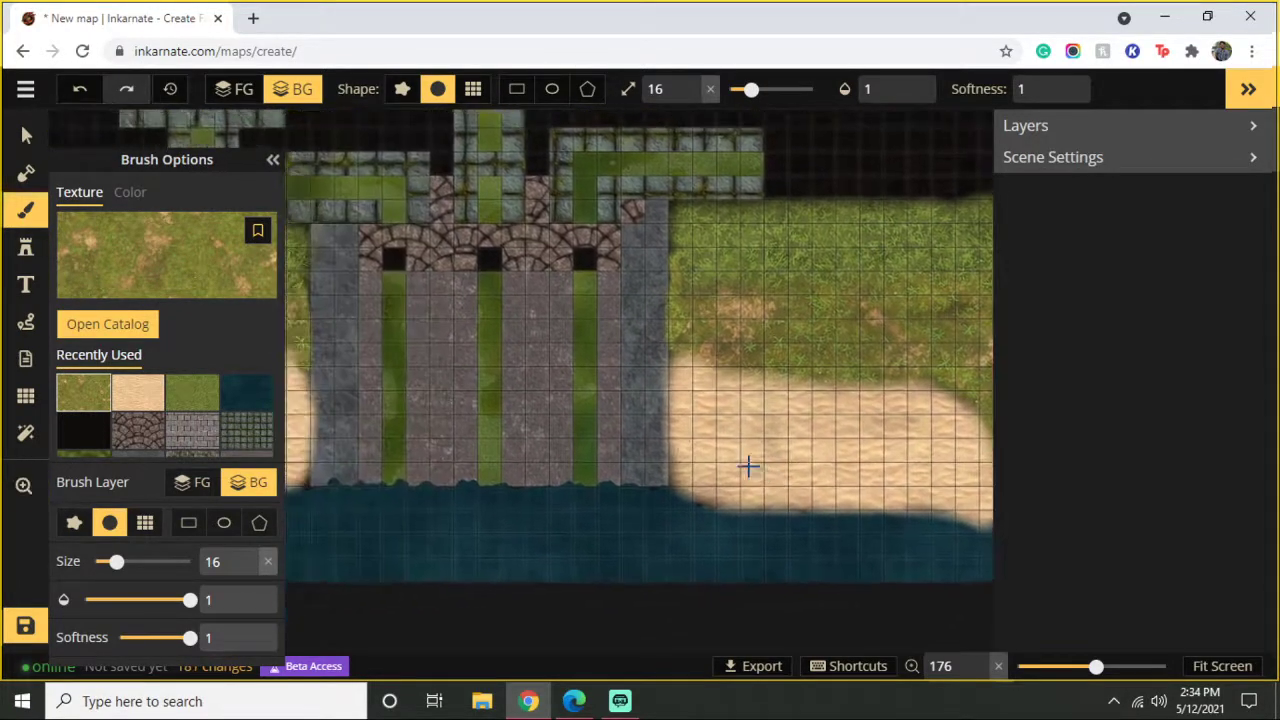
click(240, 395)
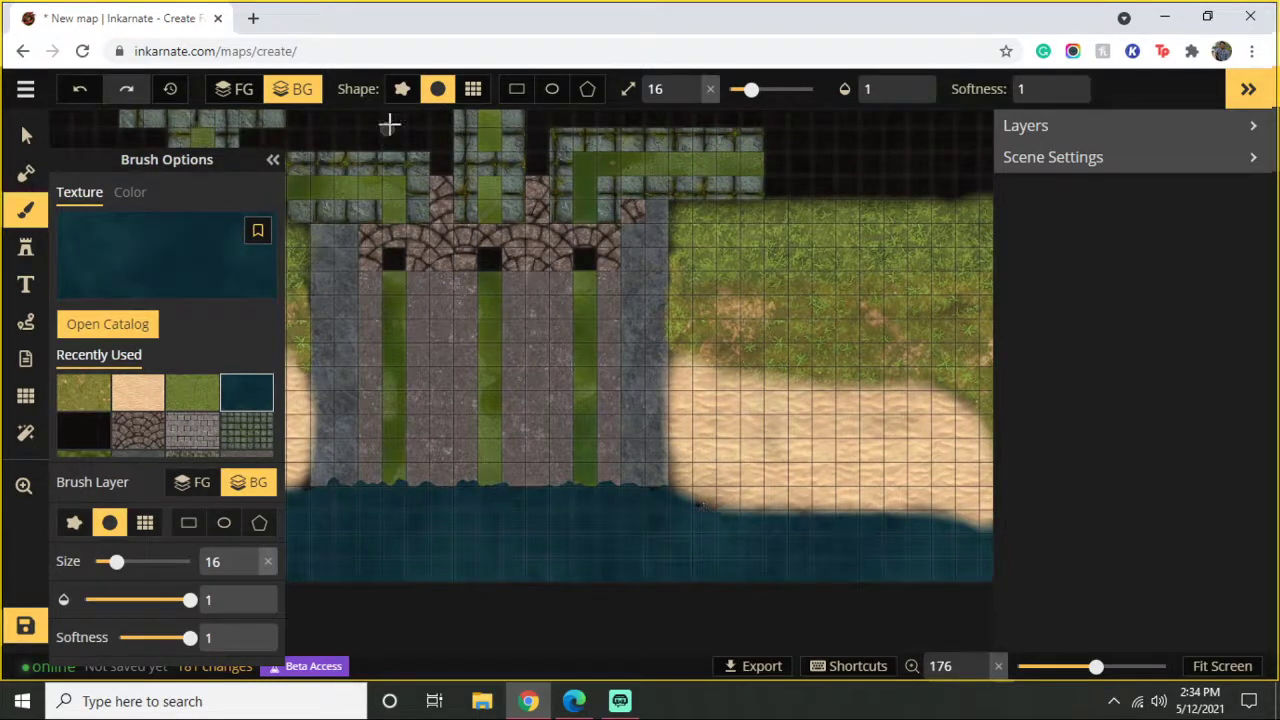
Step: Paint water with the rough star brush along the sand edge to make a jagged shoreline
click(402, 89)
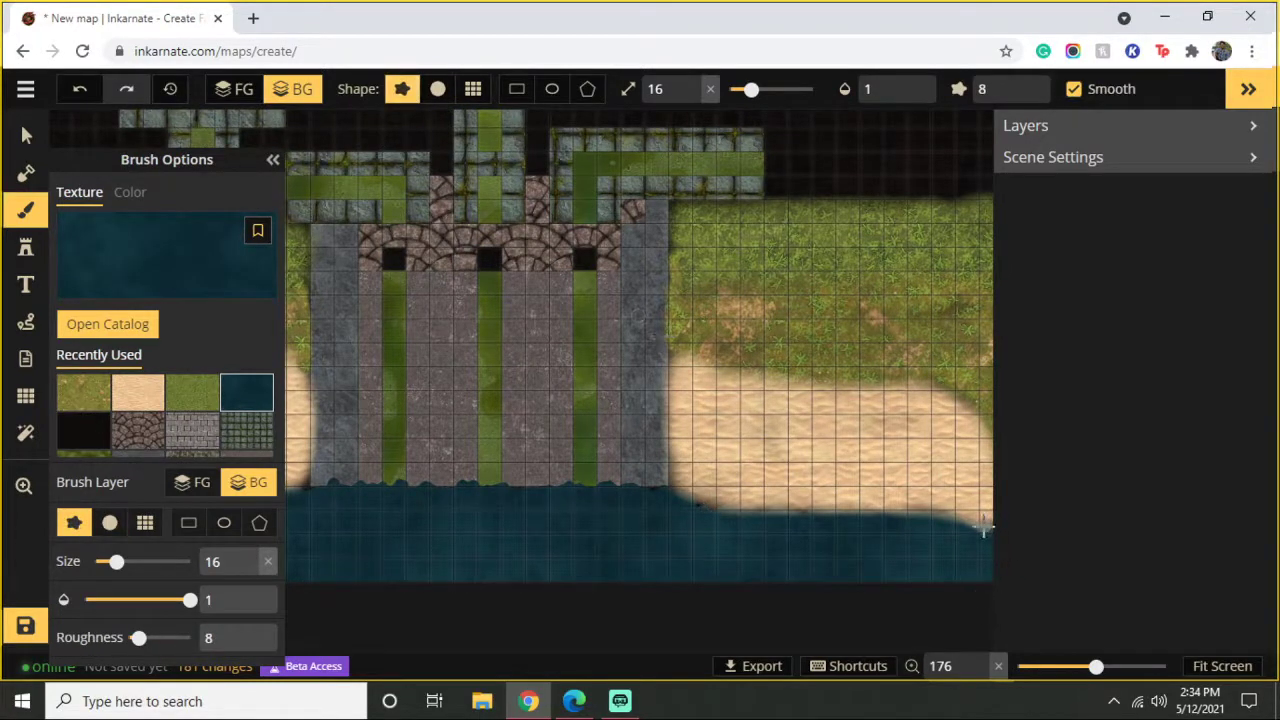
mouse_move(958, 519)
mouse_down()
mouse_move(916, 515)
mouse_move(955, 522)
mouse_move(859, 514)
mouse_up()
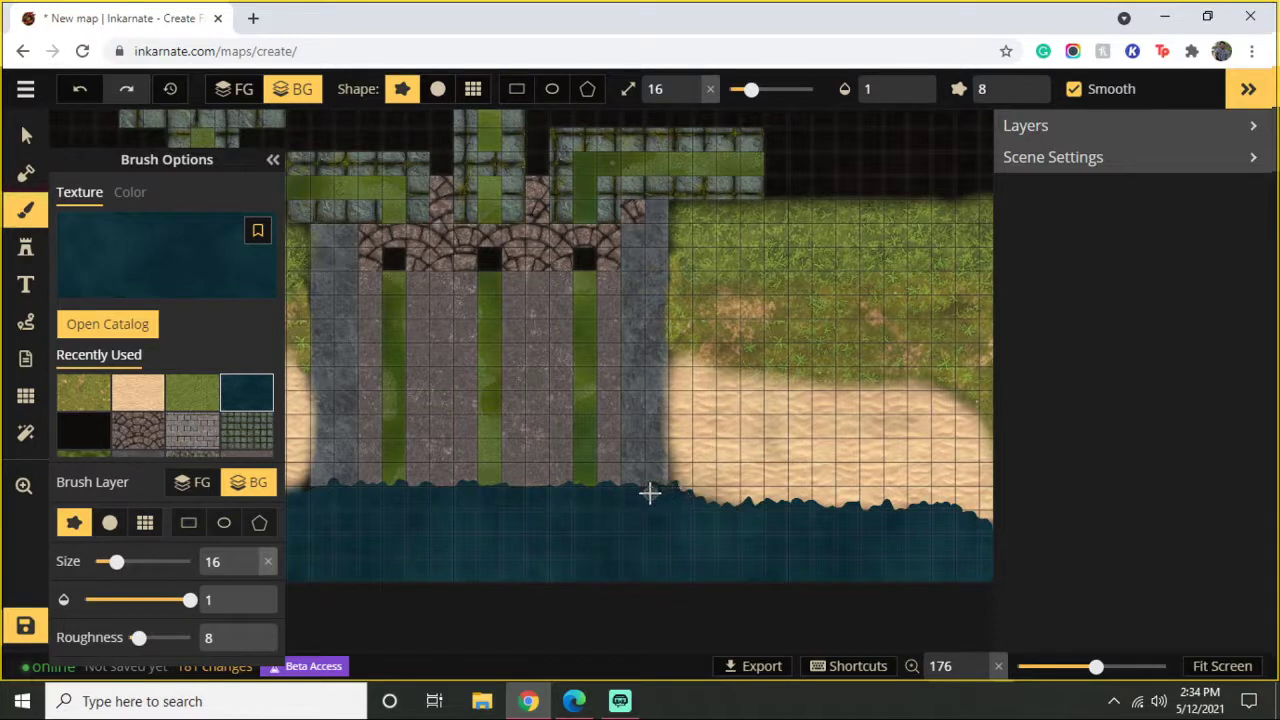
mouse_move(650, 493)
mouse_down()
mouse_move(681, 546)
mouse_move(716, 548)
mouse_up()
drag(530, 533, 880, 503)
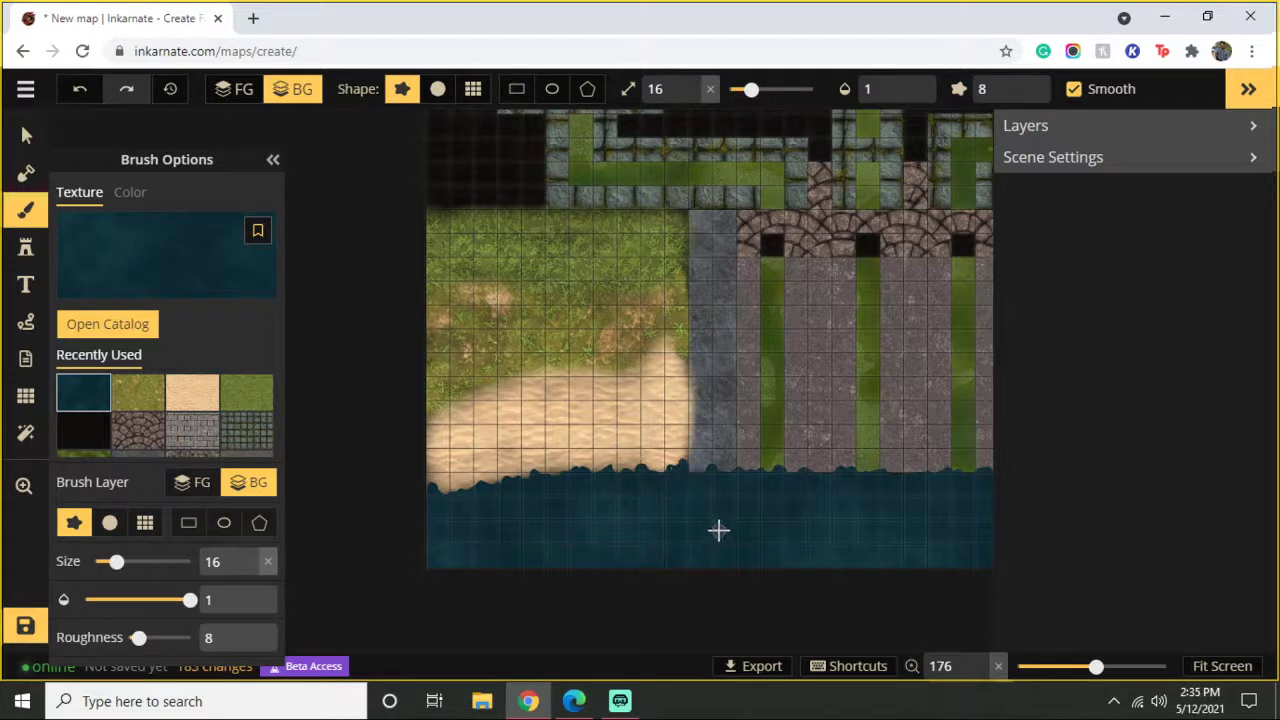
Step: Zoom out and load the grass texture onto the brush
scroll(740, 530, down, 3)
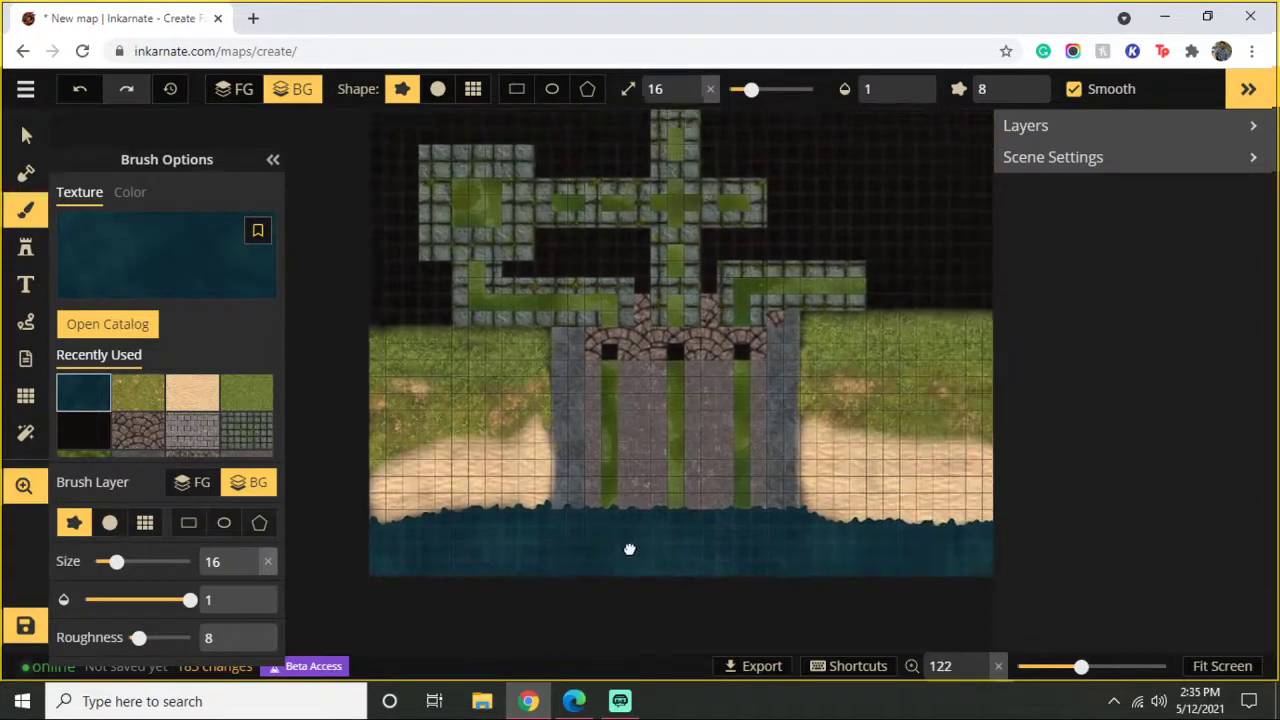
click(244, 394)
scroll(490, 328, up, 2)
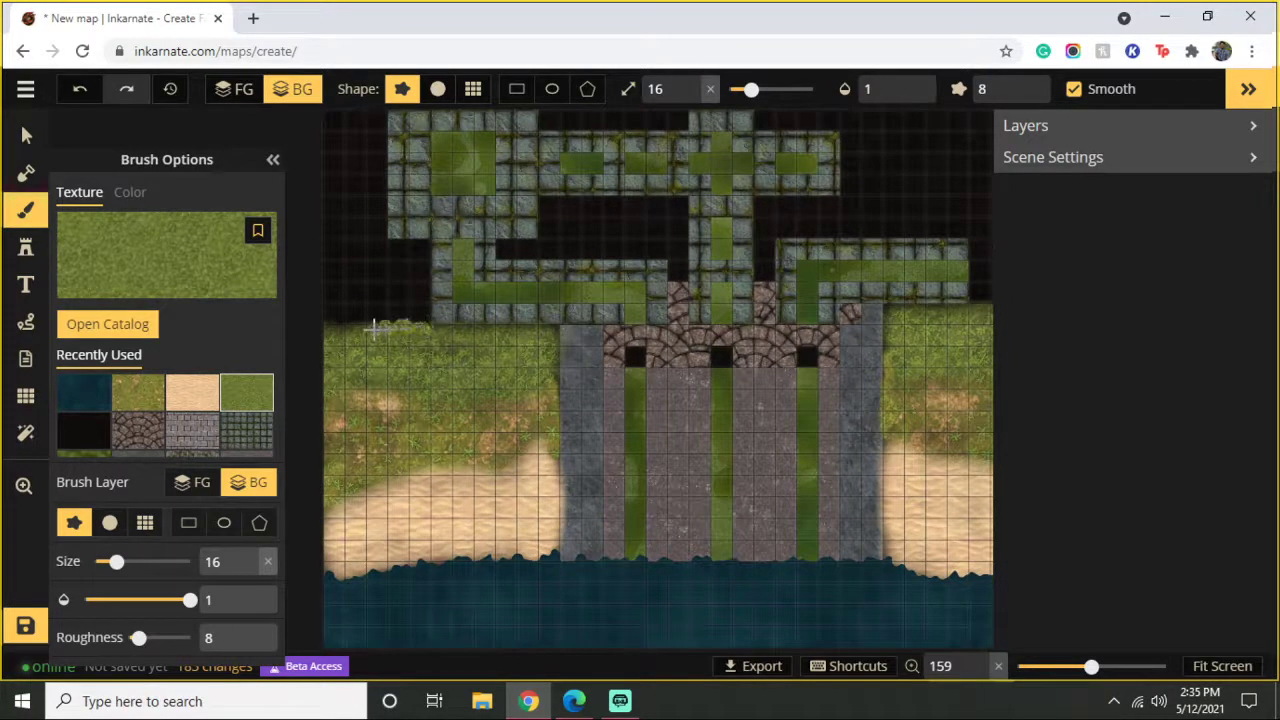
Step: Paint grass into the dark gap below the stone wall, right of the pillars
click(328, 326)
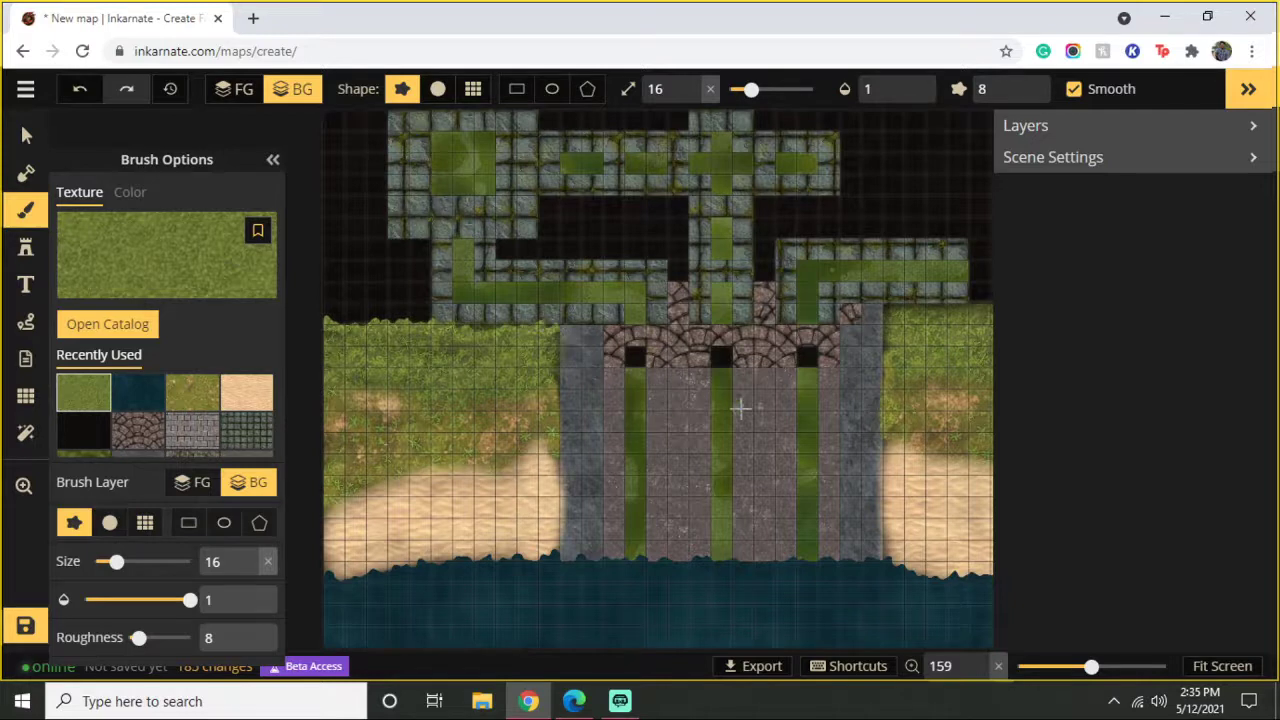
mouse_move(750, 405)
mouse_down()
mouse_move(643, 394)
mouse_move(451, 431)
mouse_up()
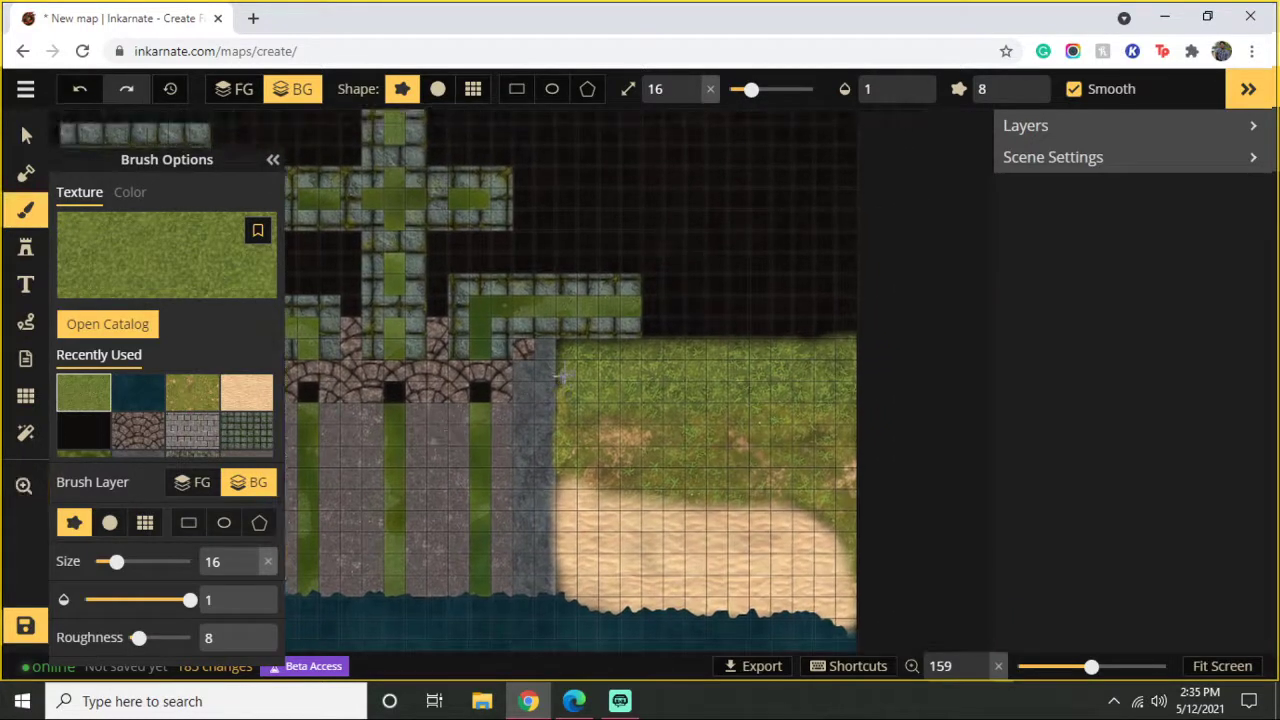
drag(578, 346, 828, 341)
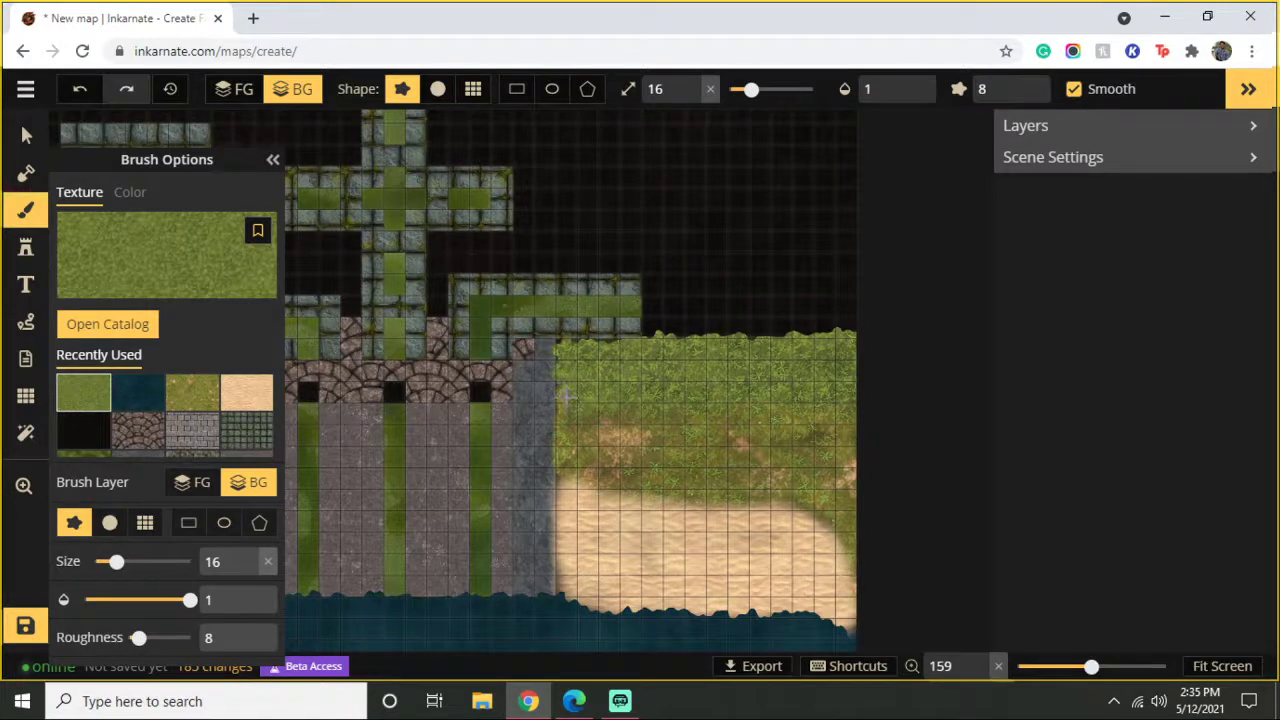
drag(491, 486, 709, 463)
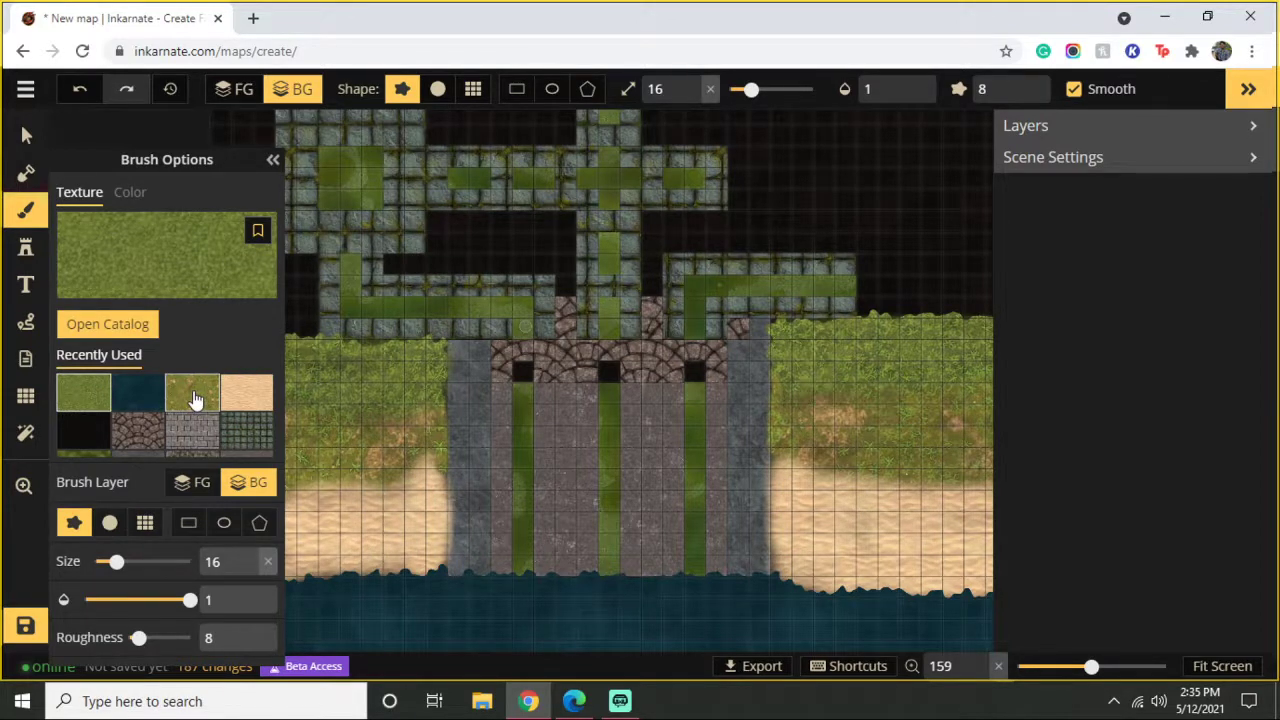
Step: Paint grey stone grid cells beside the left pillar, covering a stray cell with sand
scroll(172, 410, down, 1)
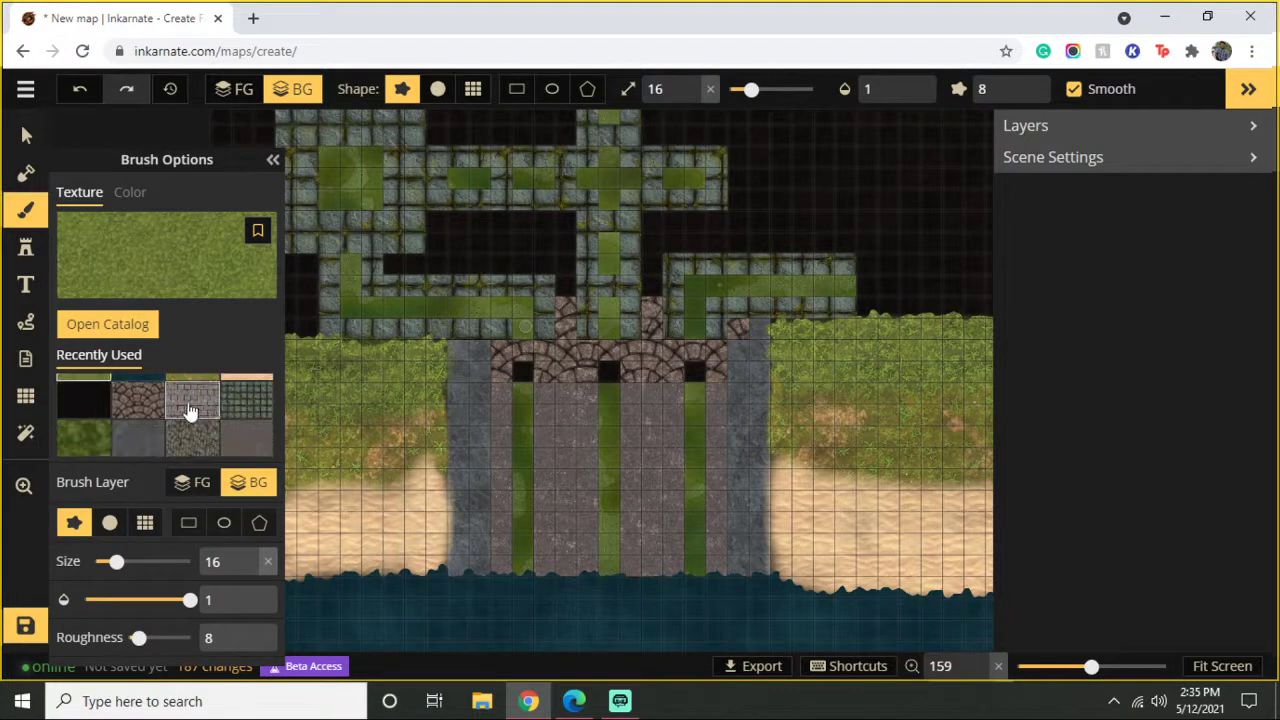
click(140, 436)
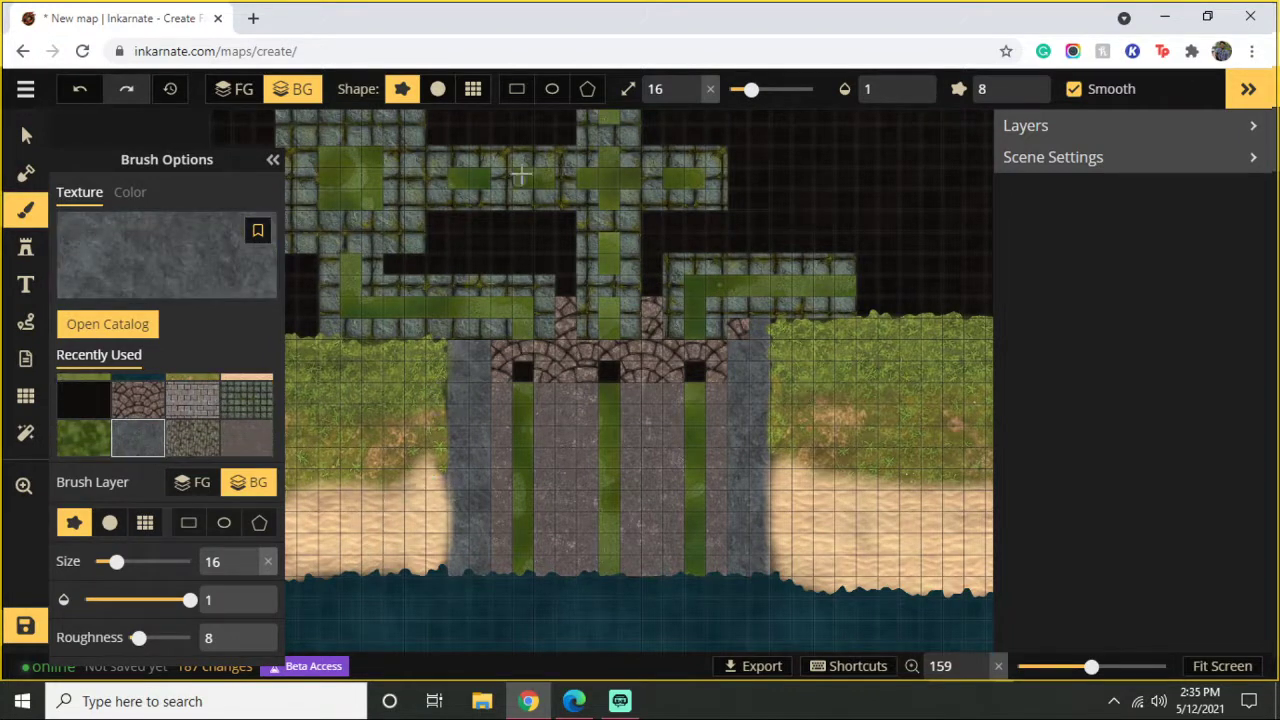
click(473, 89)
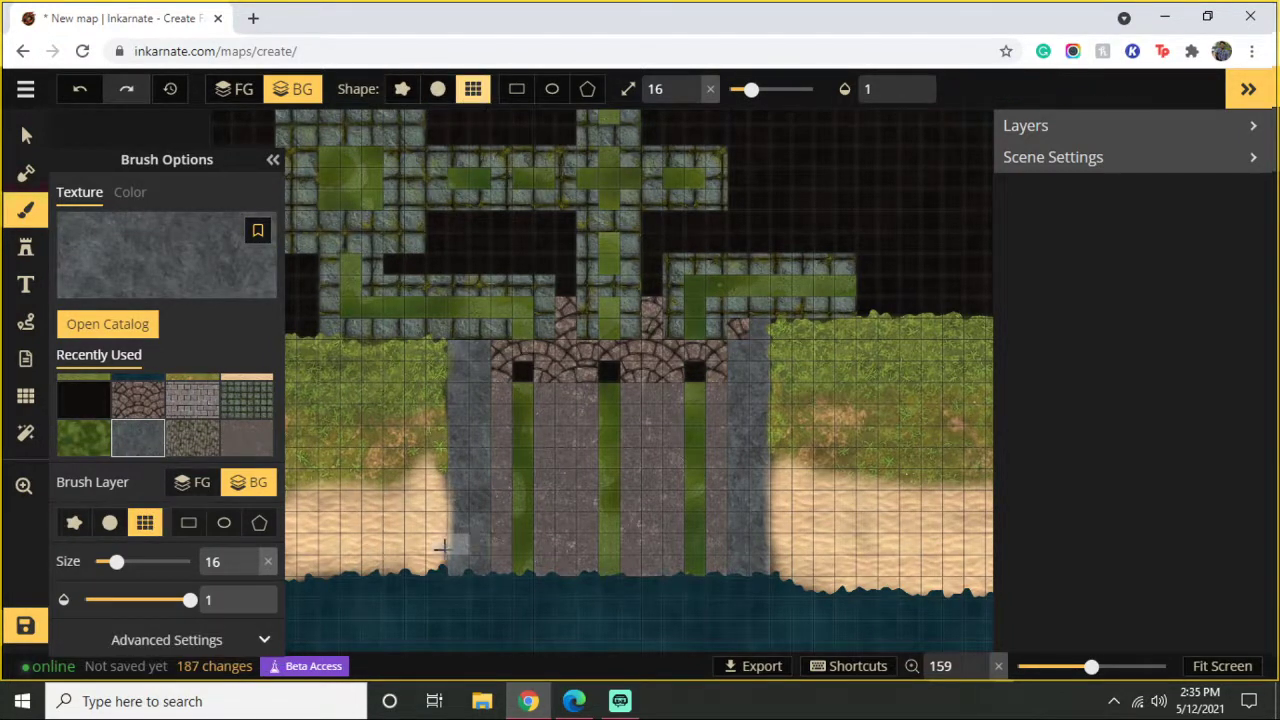
drag(441, 548, 436, 396)
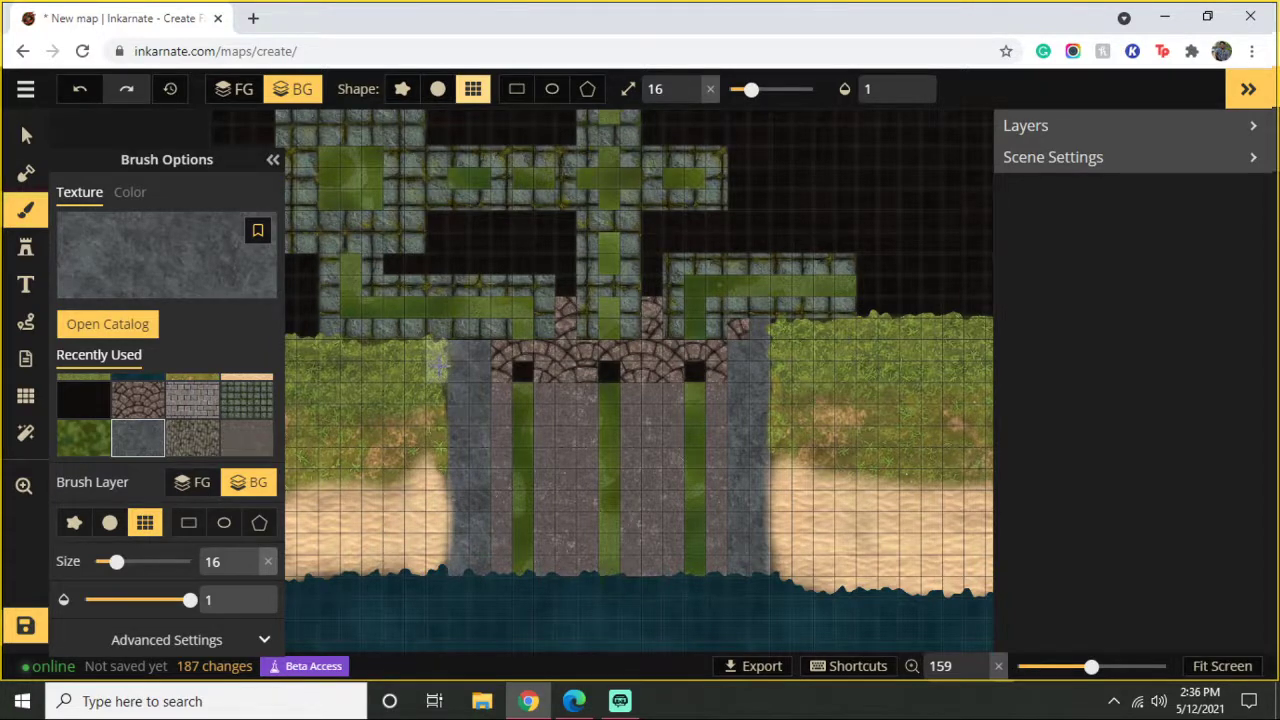
click(462, 530)
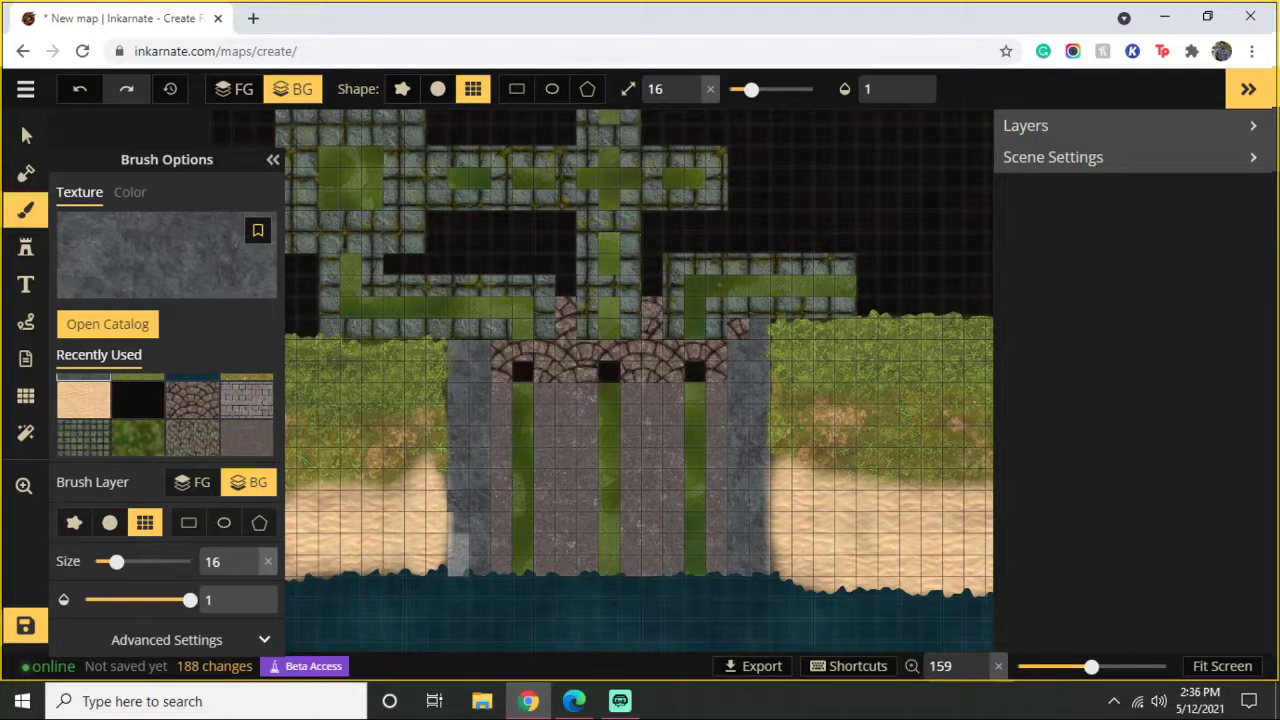
click(449, 500)
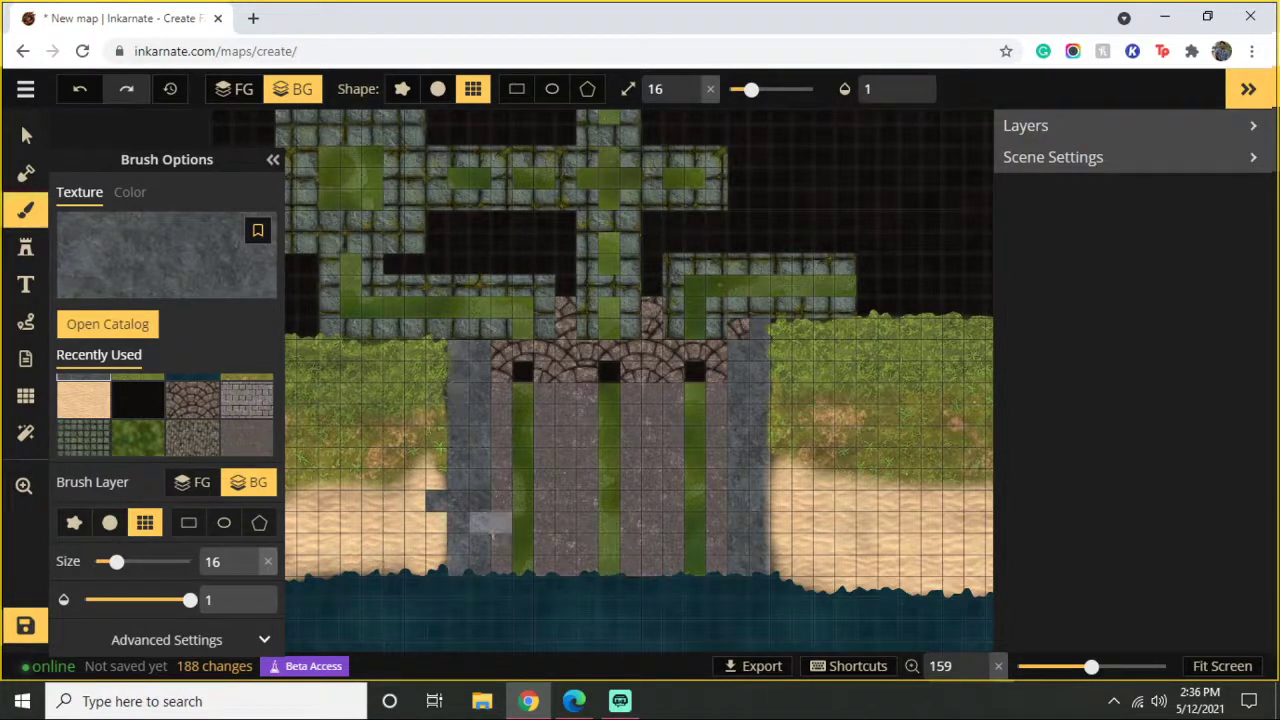
click(86, 400)
click(425, 505)
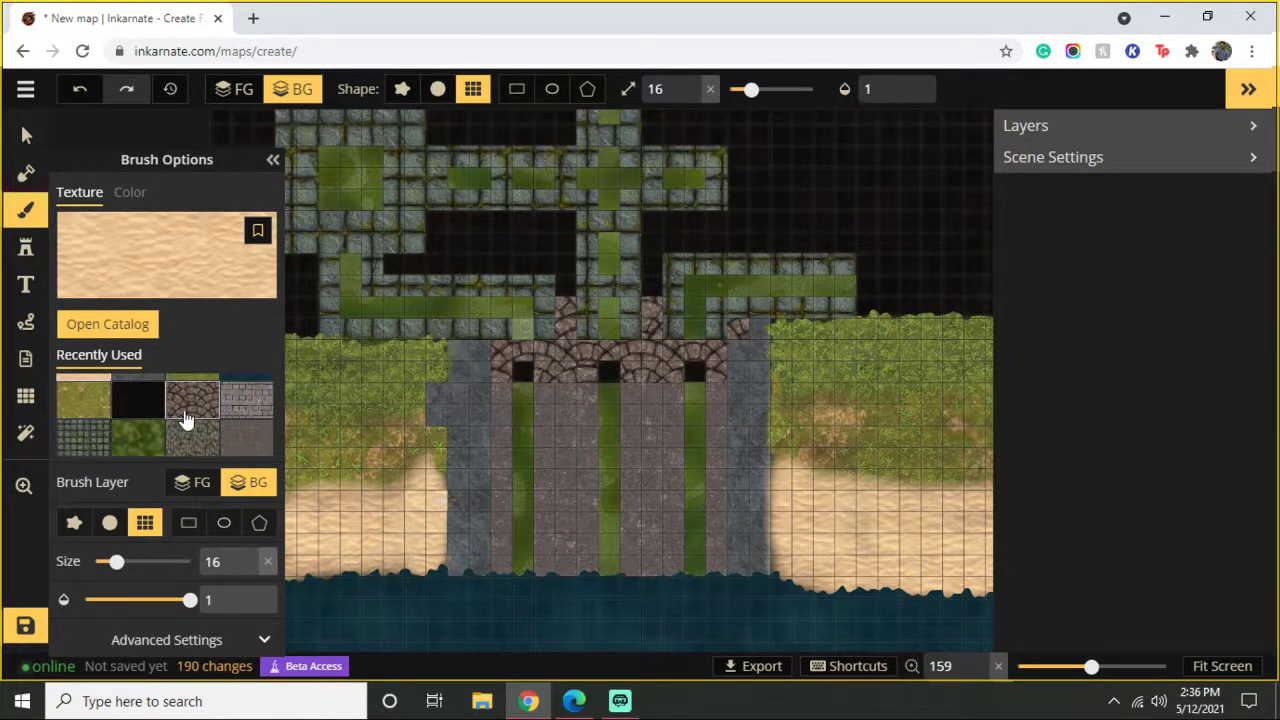
Step: Extend the right pillar's stone to the water and add grass cells near the left pillar
click(143, 405)
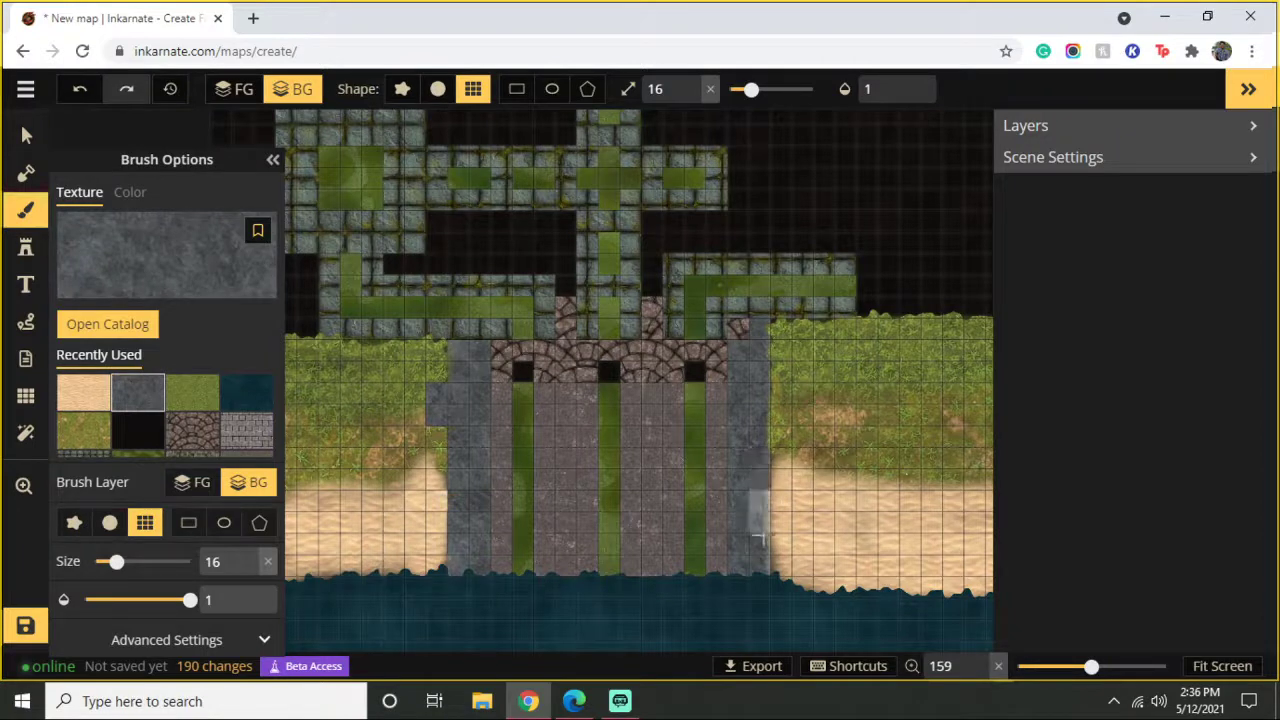
click(758, 580)
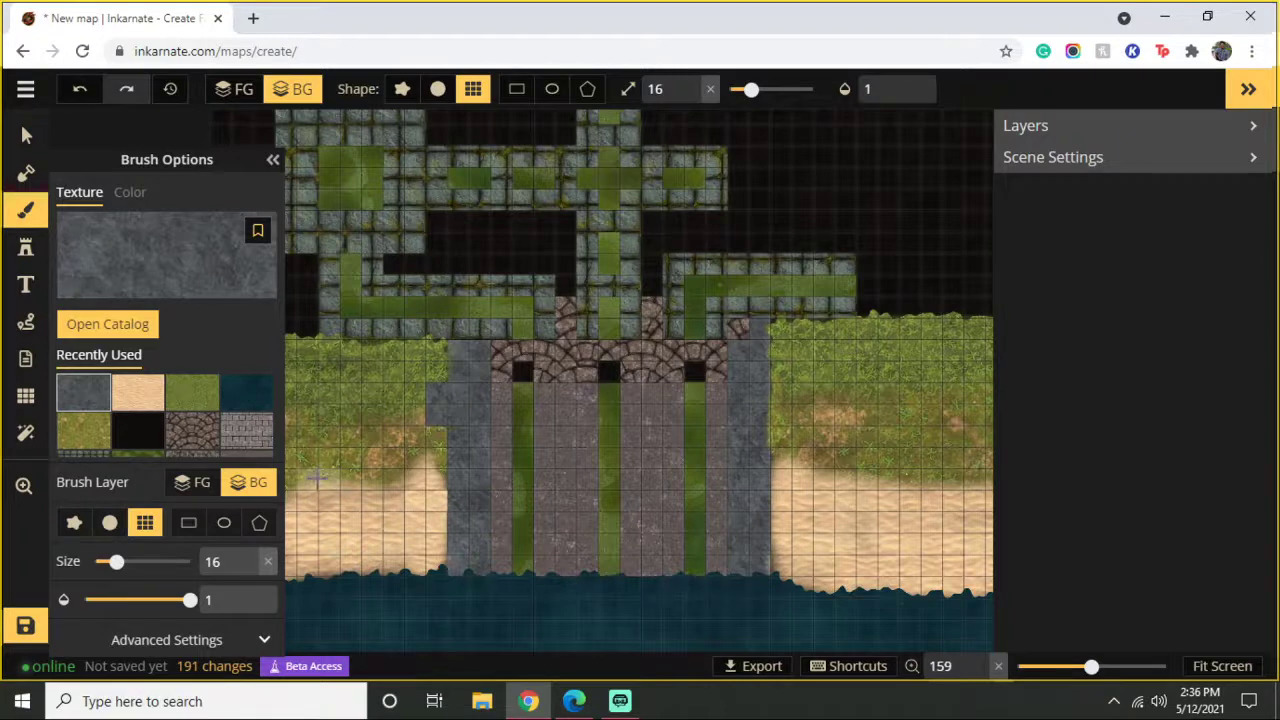
click(192, 393)
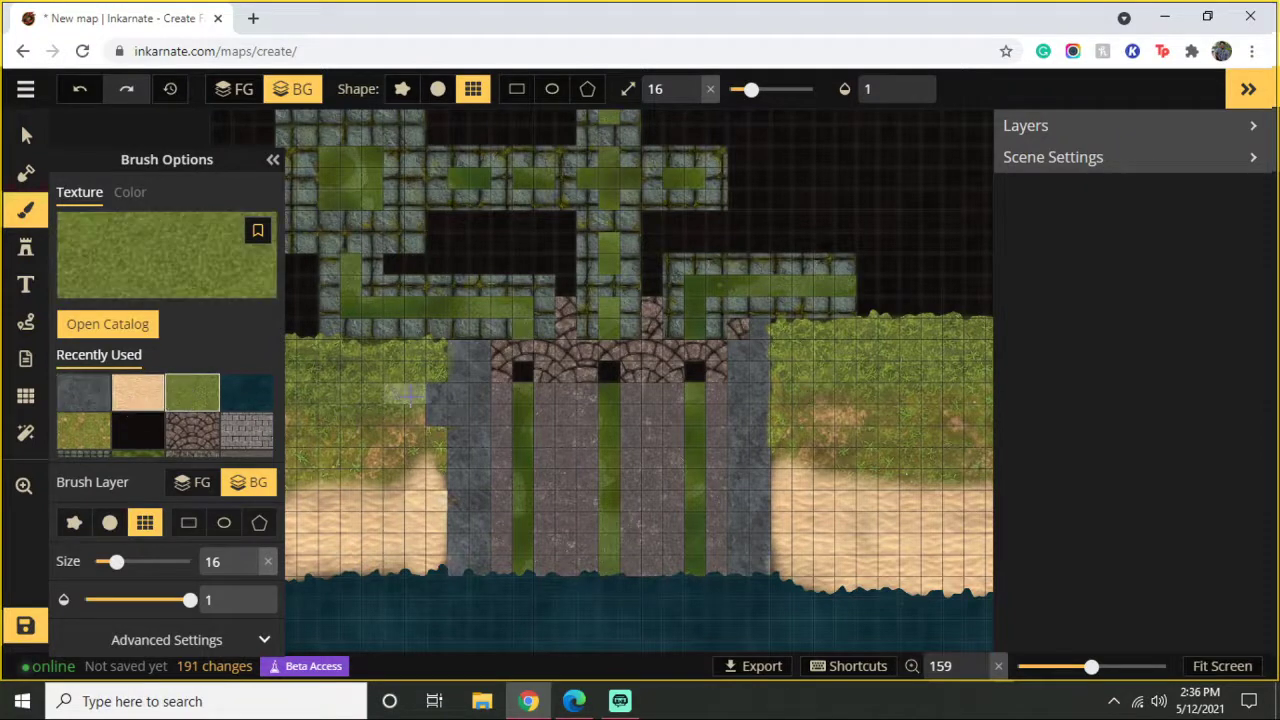
click(430, 405)
click(84, 430)
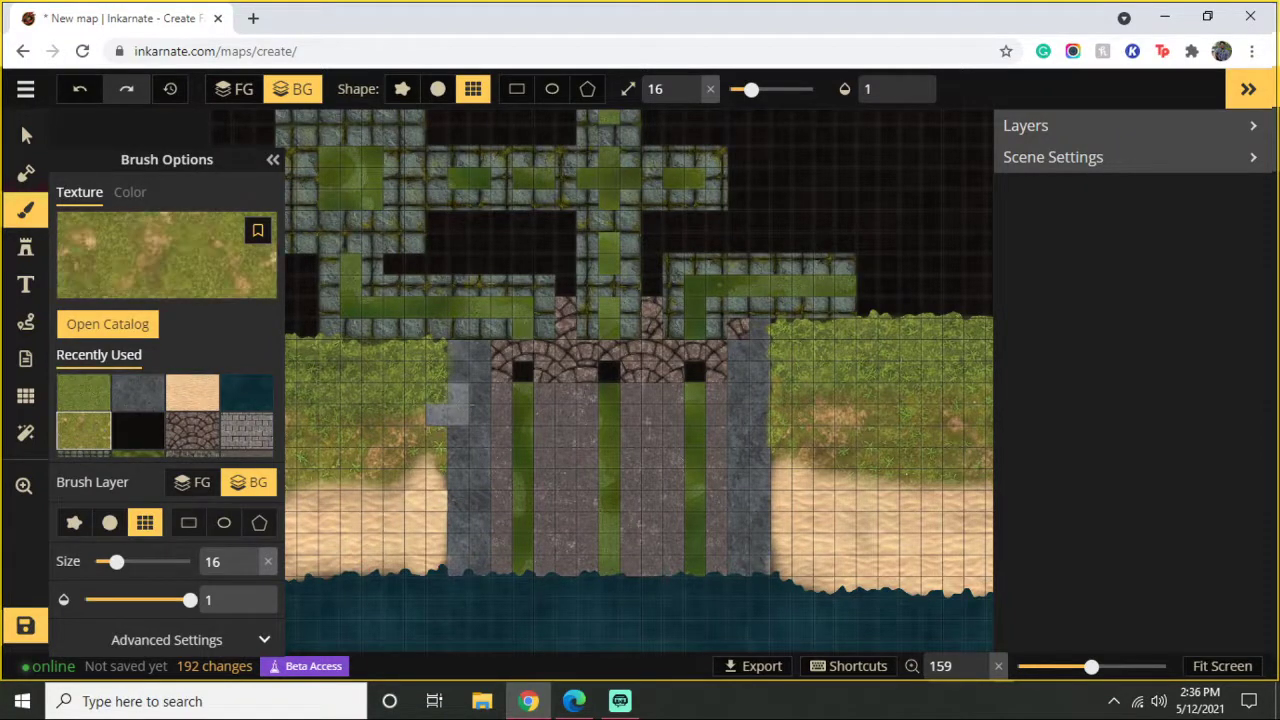
click(310, 548)
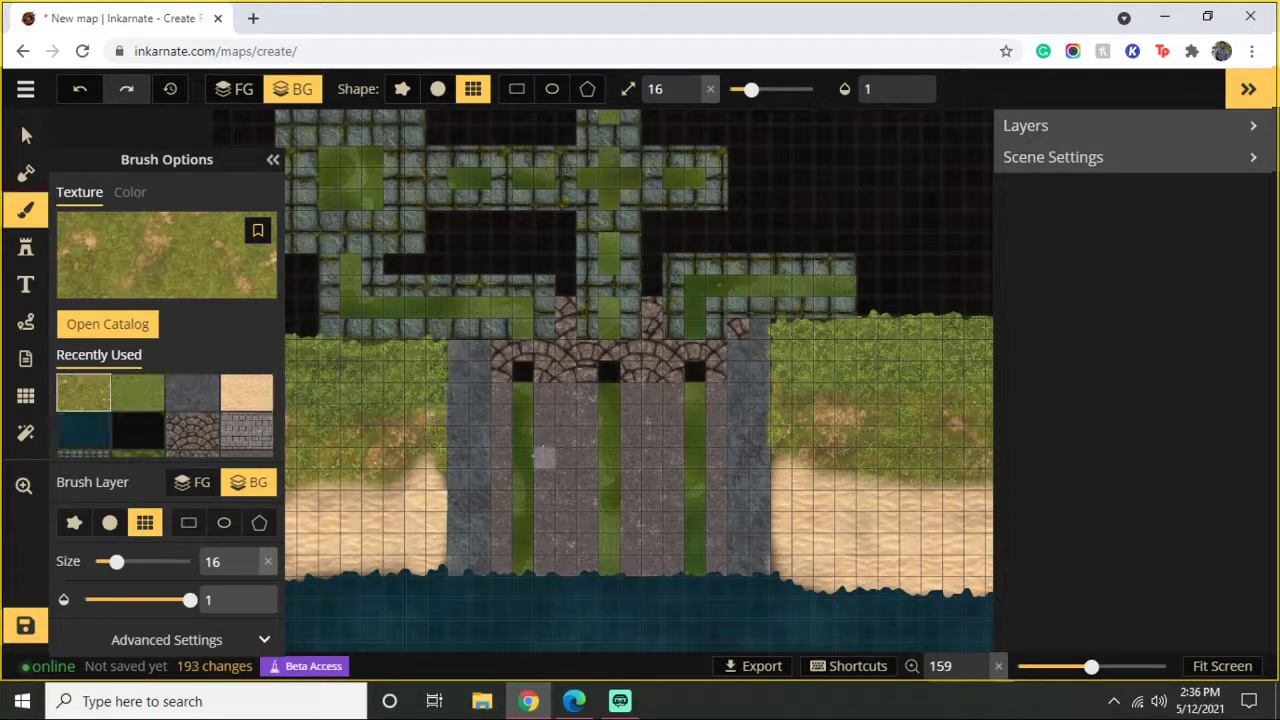
scroll(600, 459, down, 1)
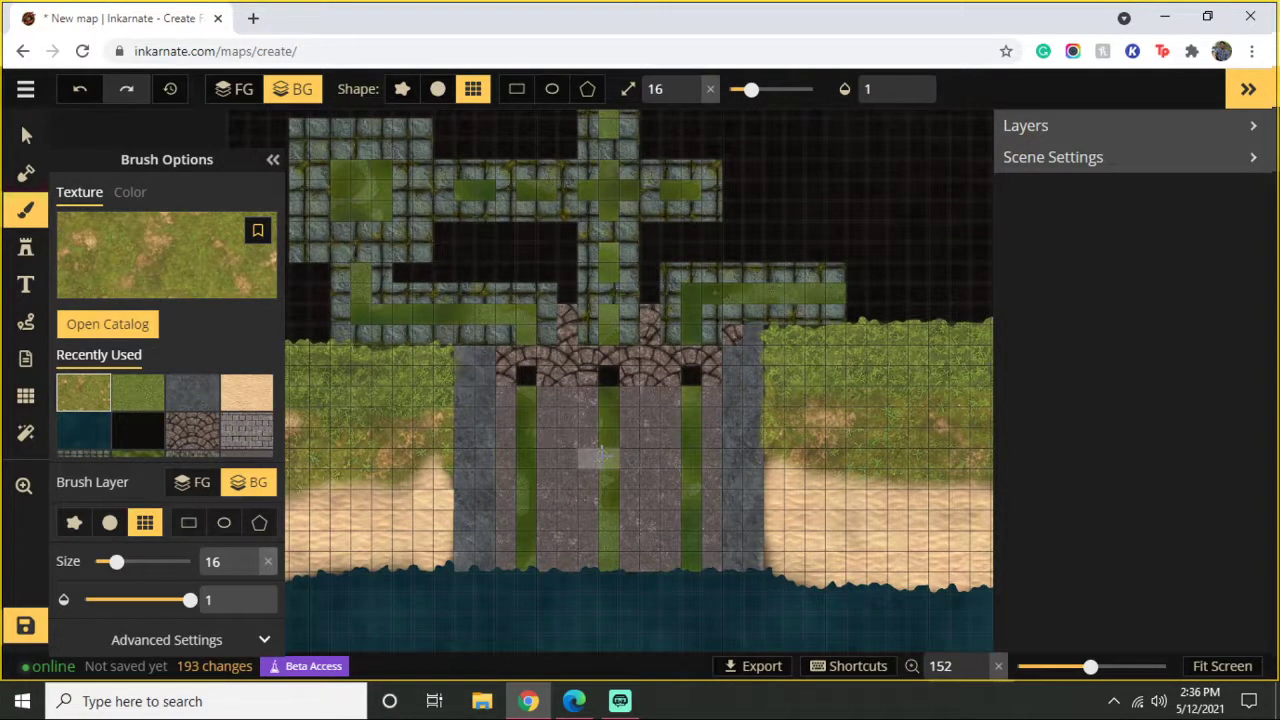
Step: Blend water along the bottom shoreline with a soft round brush, opacity 0.26, size 48
click(437, 92)
click(90, 430)
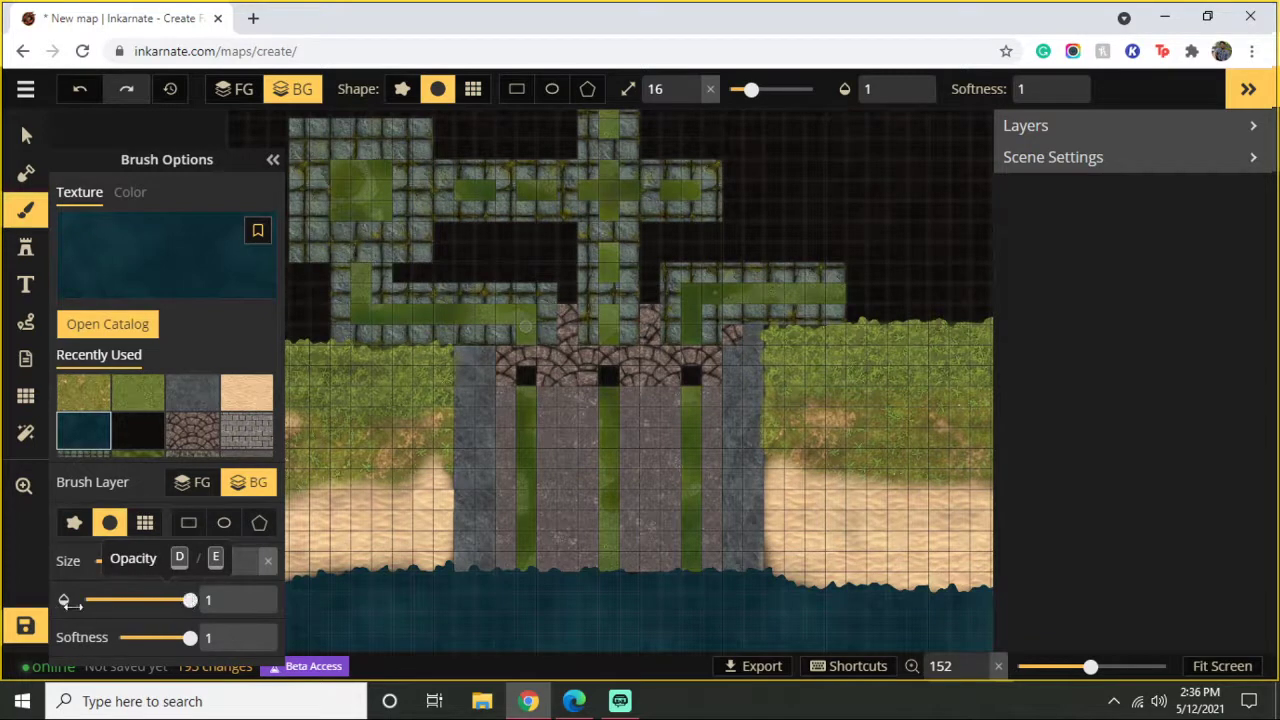
drag(188, 599, 110, 599)
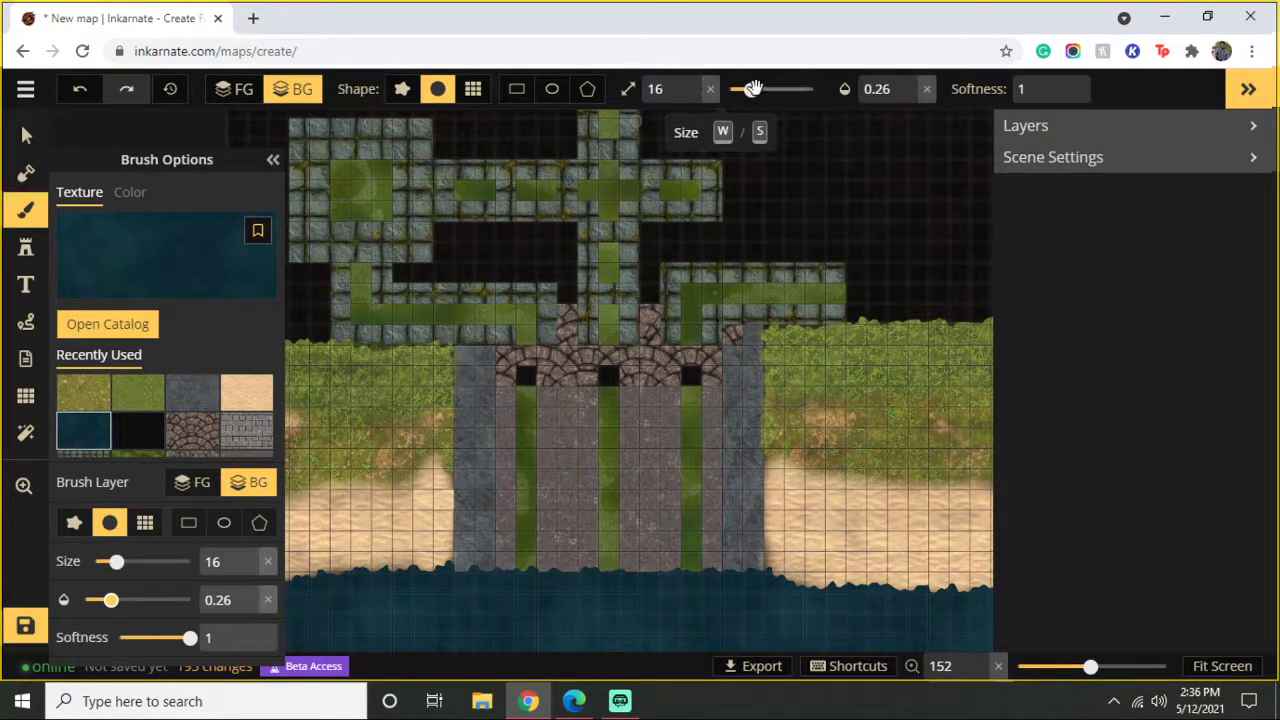
drag(752, 89, 774, 89)
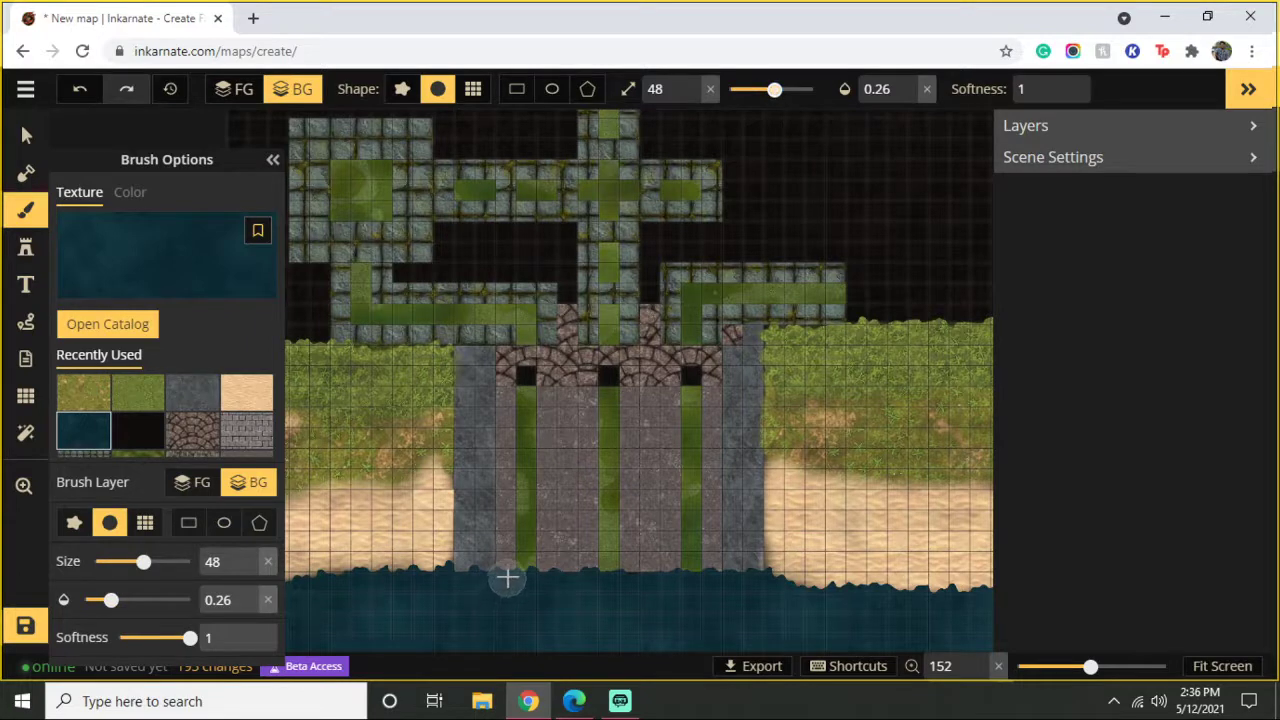
drag(507, 578, 680, 574)
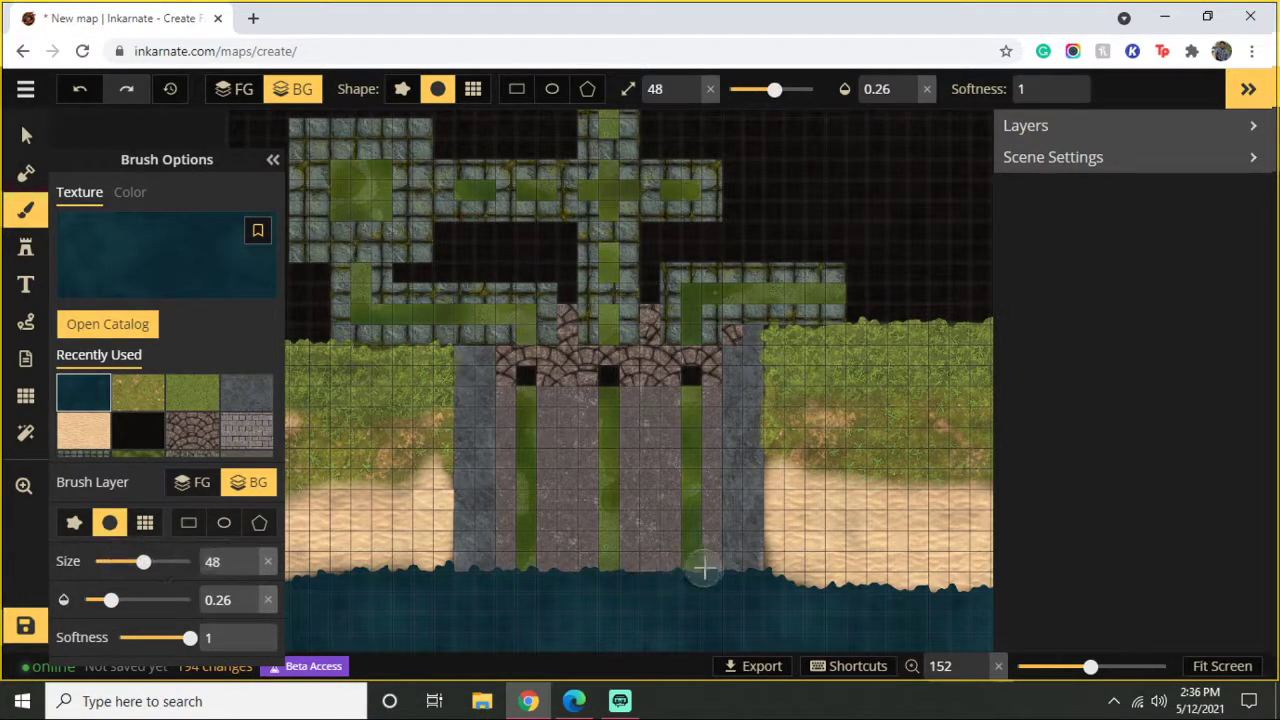
drag(710, 574, 636, 553)
click(550, 556)
Step: Undo the last stroke and repaint shoreline water at size 27, opacity 0.66
drag(141, 562, 195, 562)
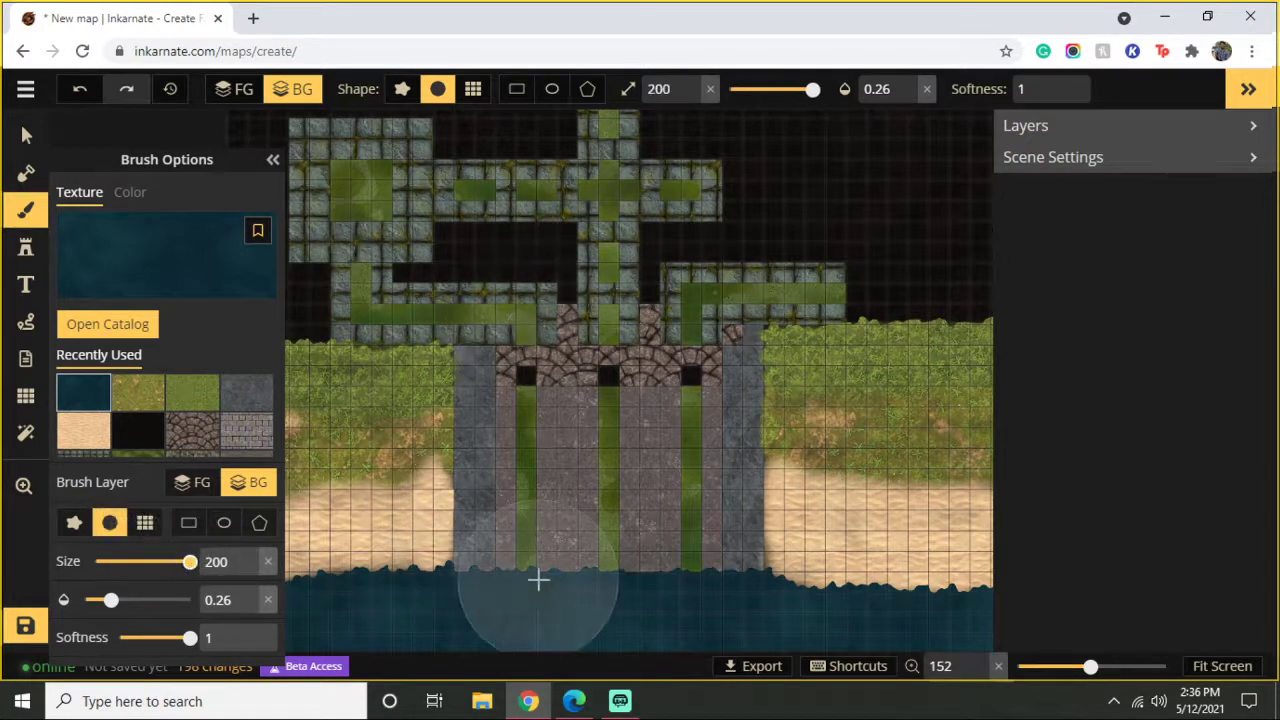
click(110, 599)
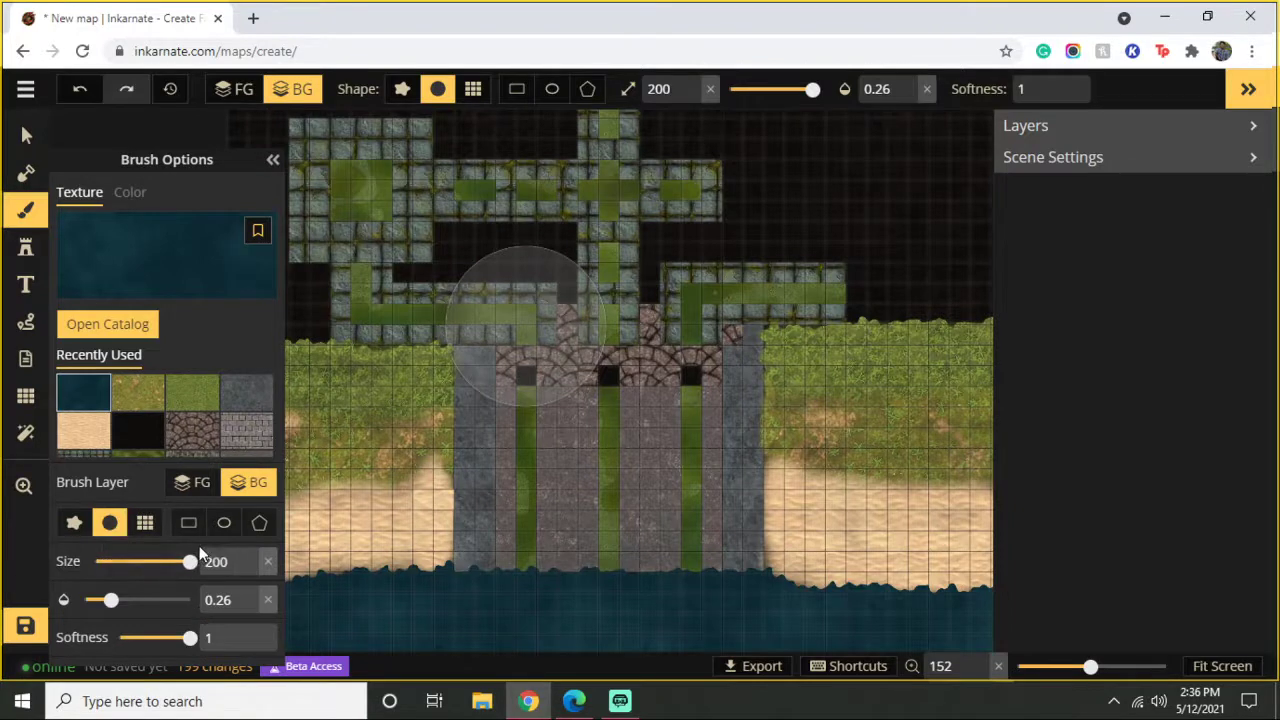
mouse_move(190, 562)
mouse_down()
mouse_move(127, 562)
mouse_move(185, 600)
mouse_up()
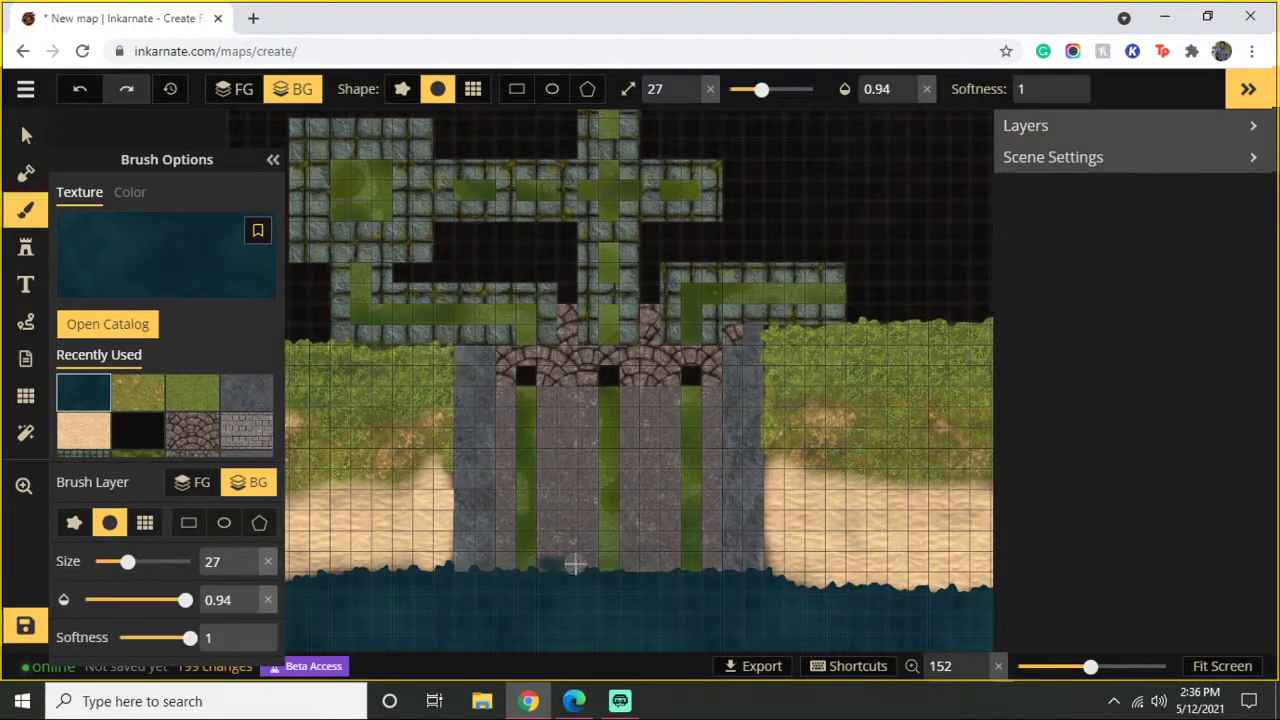
click(80, 88)
drag(185, 600, 162, 600)
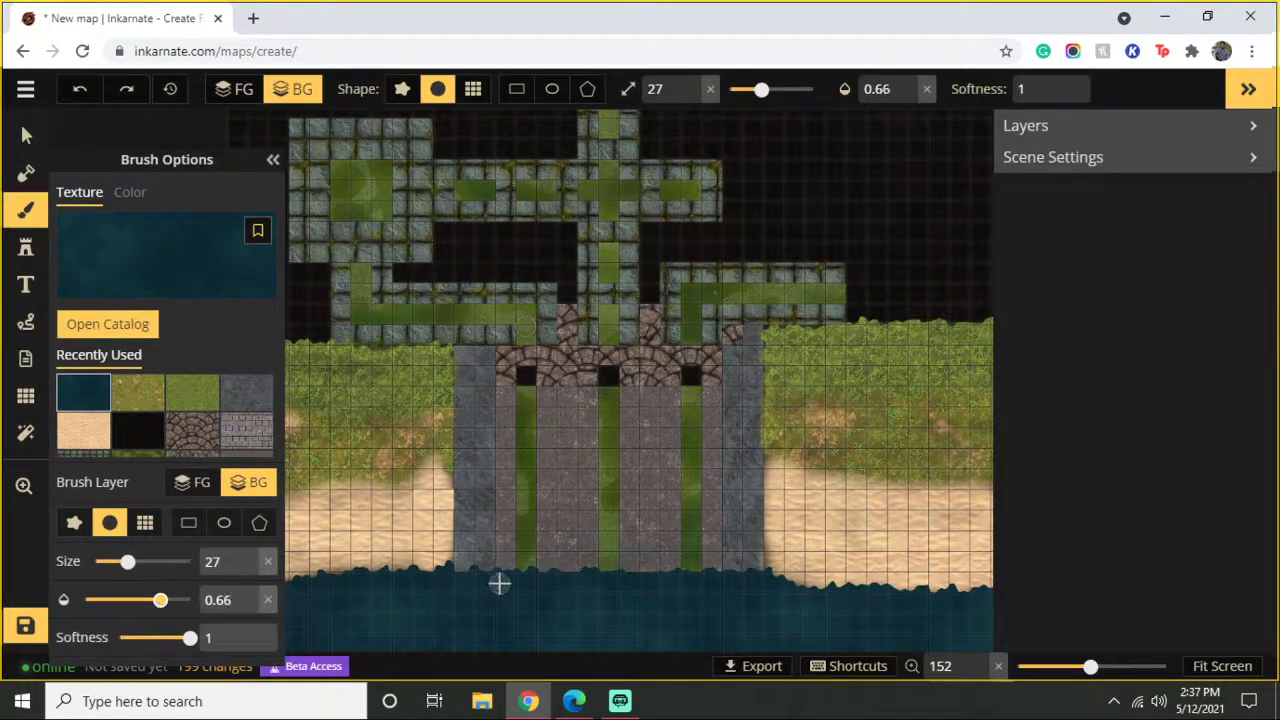
mouse_move(632, 568)
mouse_down()
mouse_move(714, 574)
mouse_move(700, 560)
mouse_move(504, 568)
mouse_move(469, 589)
mouse_up()
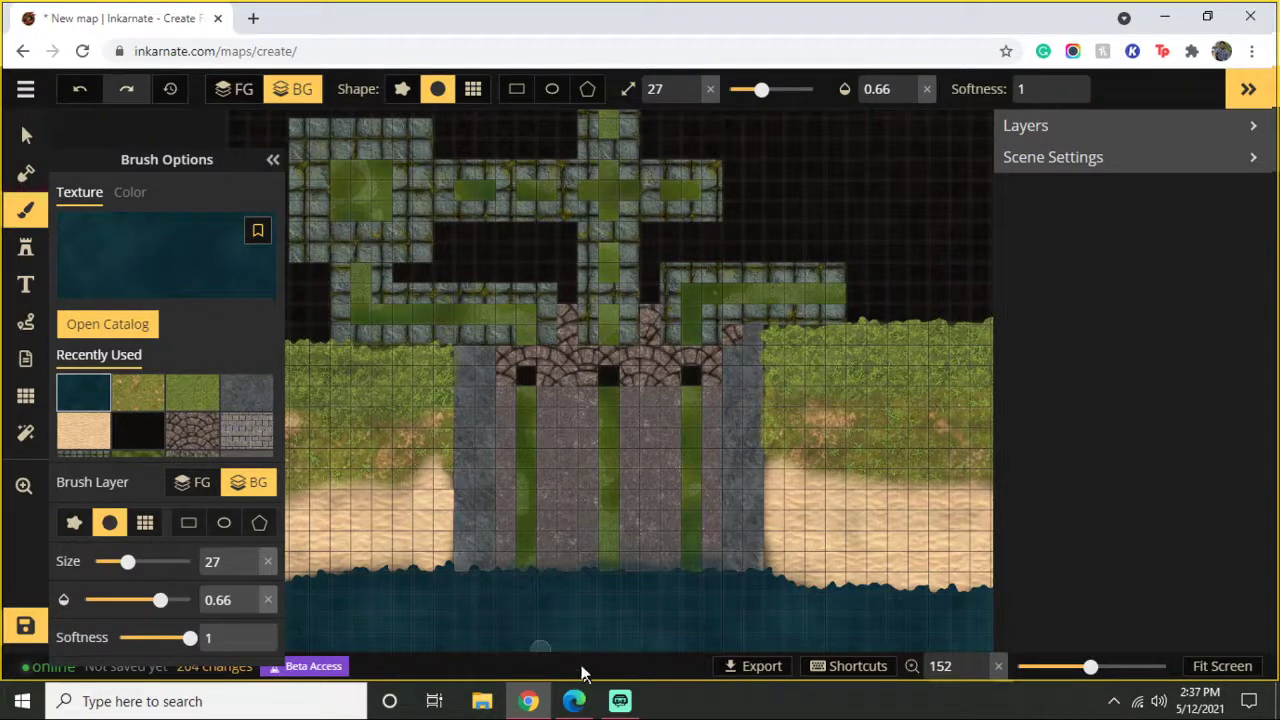
drag(606, 646, 502, 592)
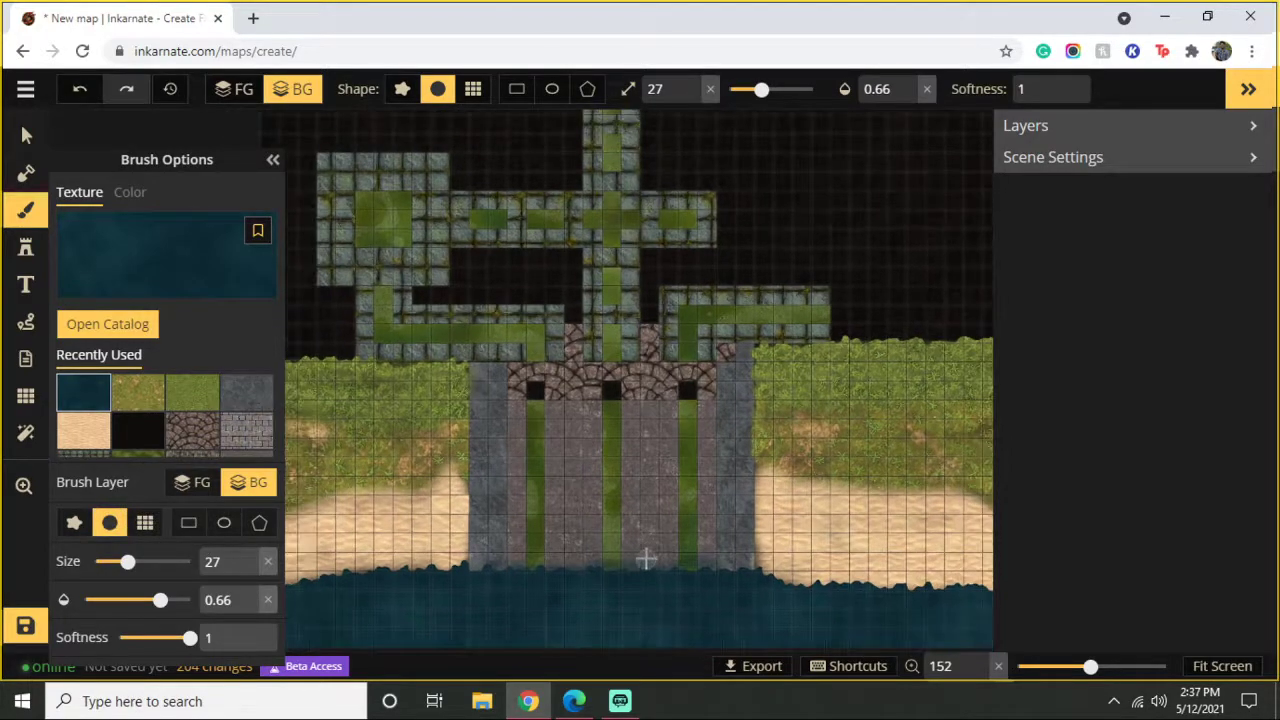
Step: Browse the Texture Catalog and close it without picking a texture
scroll(660, 540, down, 5)
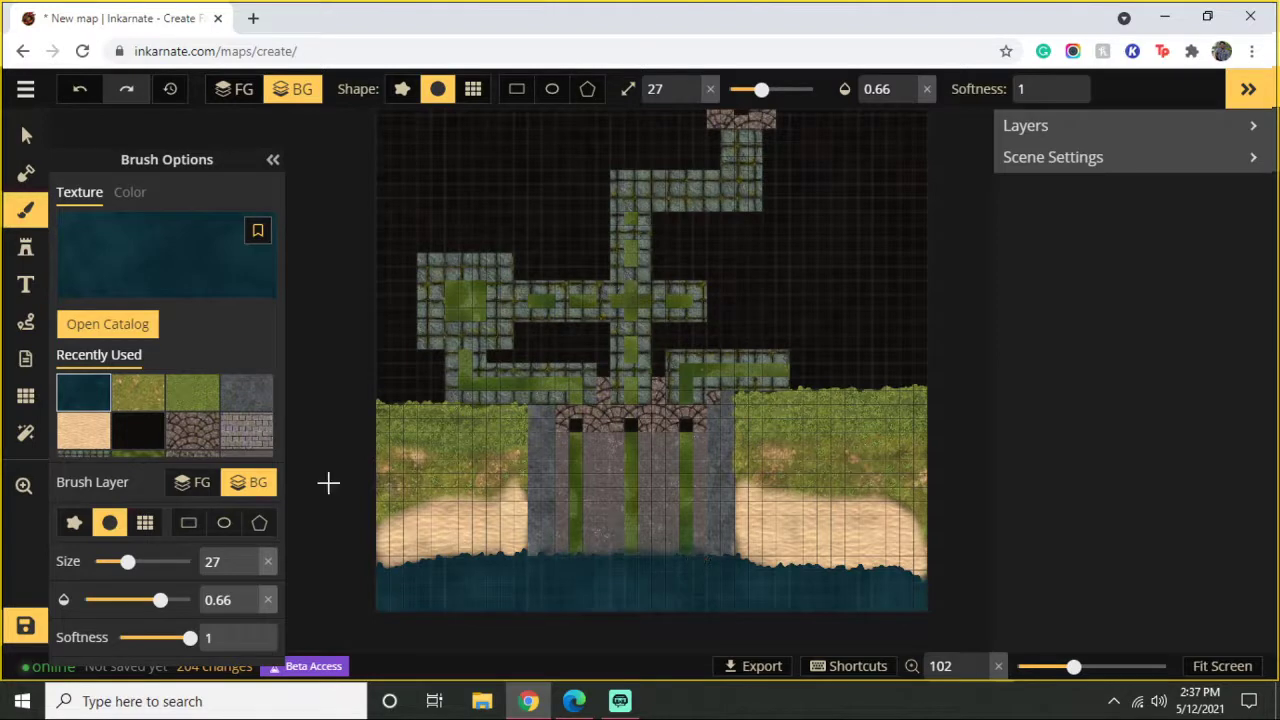
click(191, 249)
scroll(580, 423, down, 5)
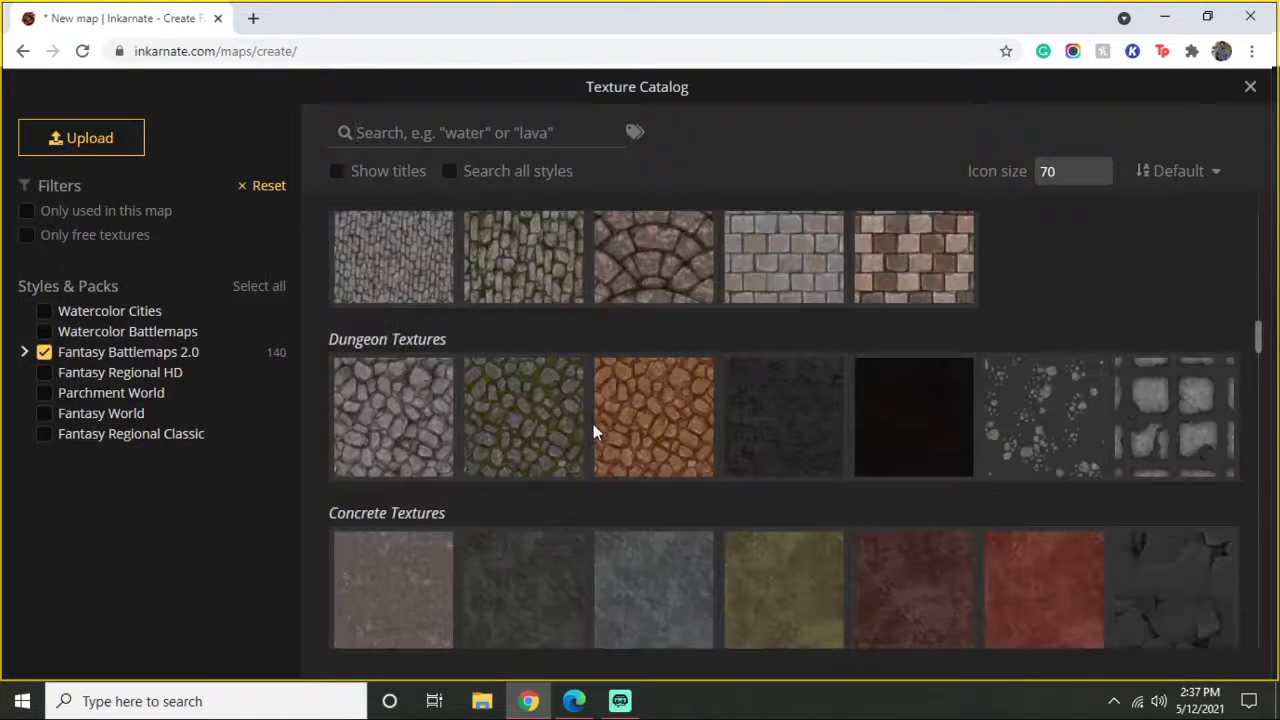
scroll(612, 435, up, 1)
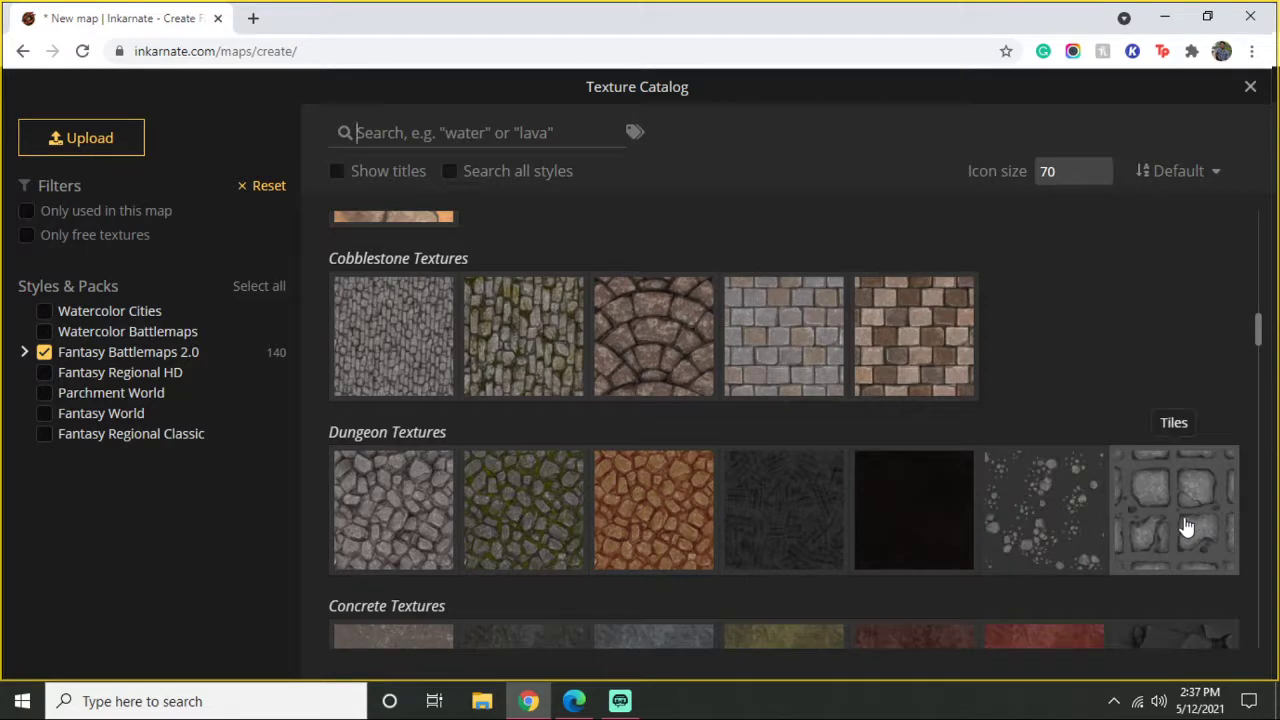
scroll(1180, 524, down, 2)
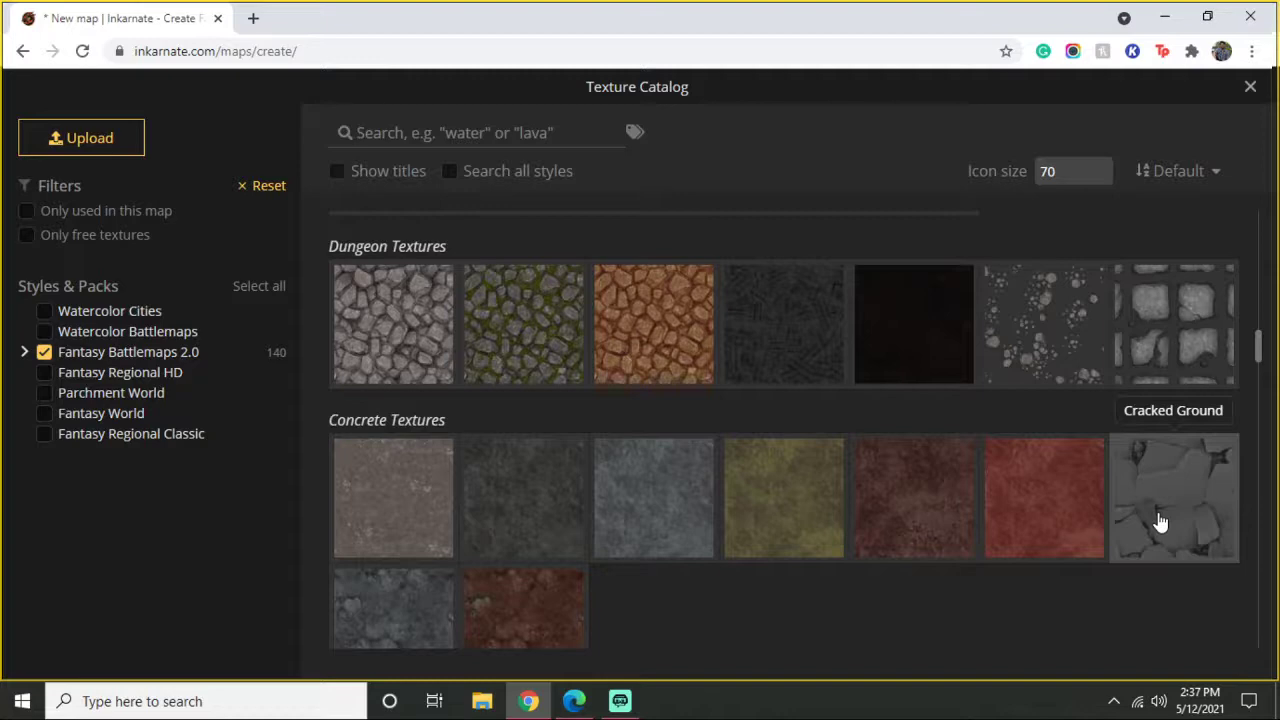
click(1249, 88)
Step: Choose the third variant of the Ship Waves stamp from the stamp catalog
click(28, 252)
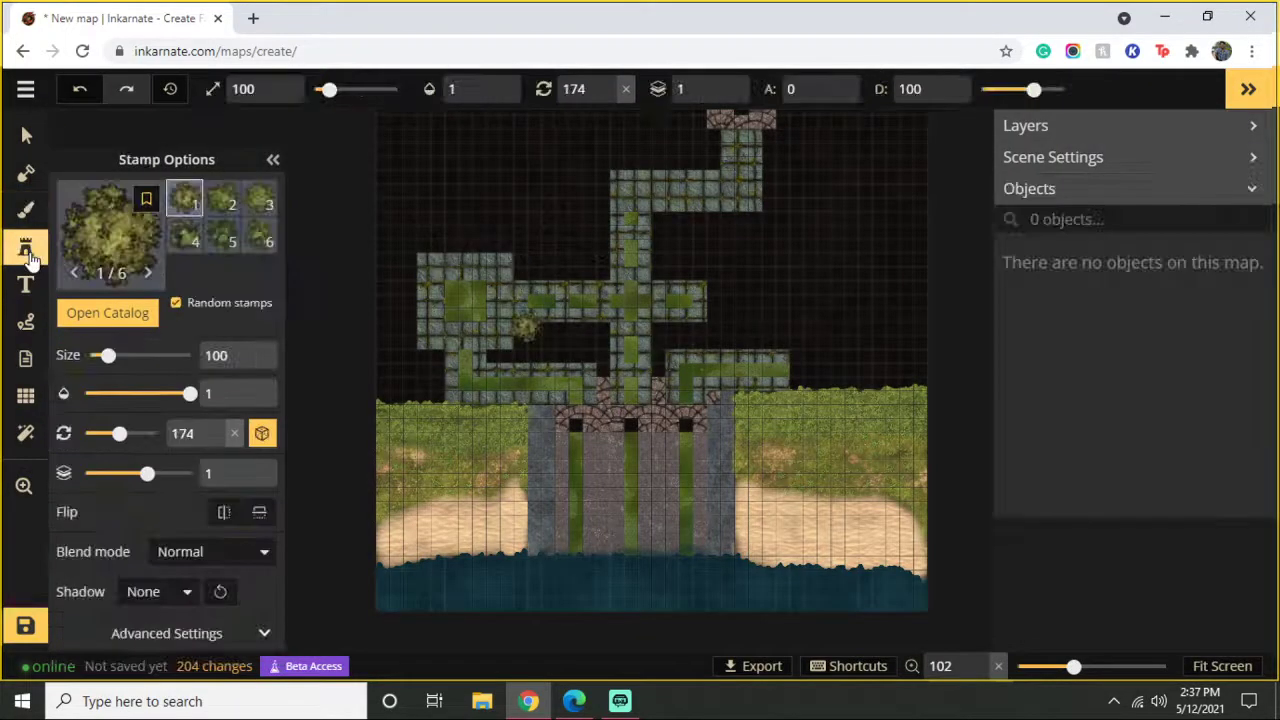
click(105, 245)
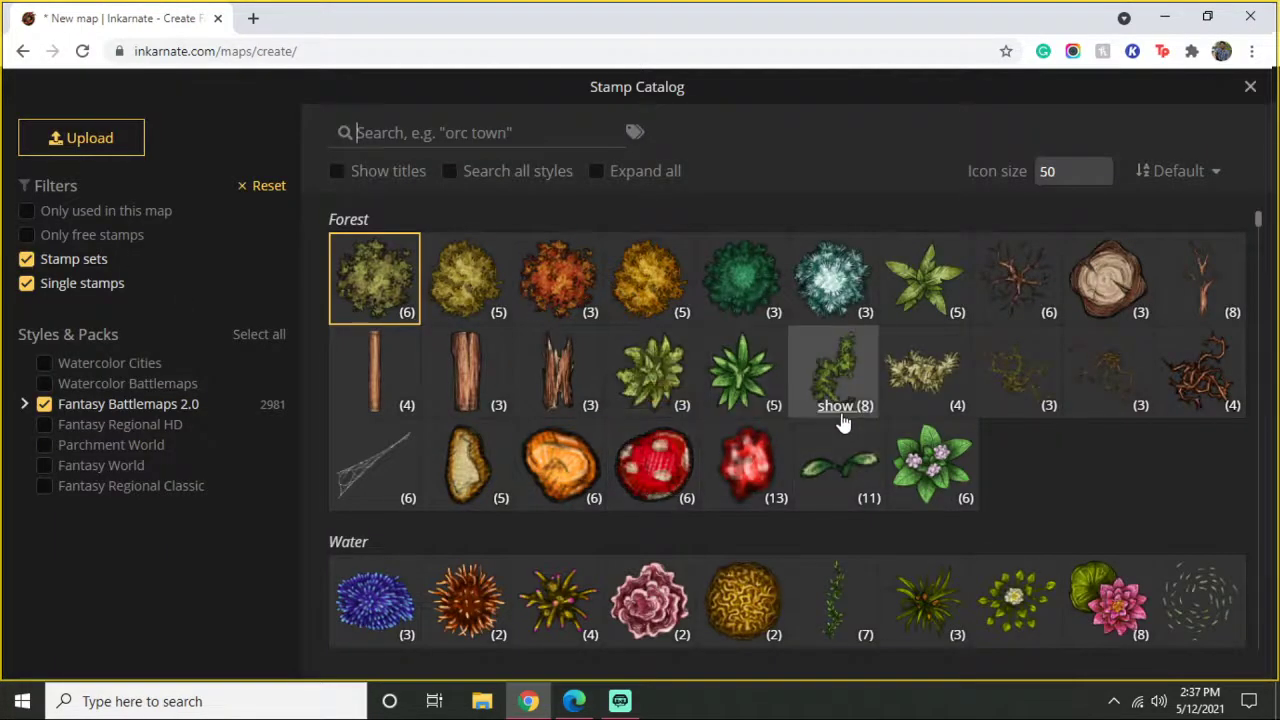
scroll(843, 424, down, 6)
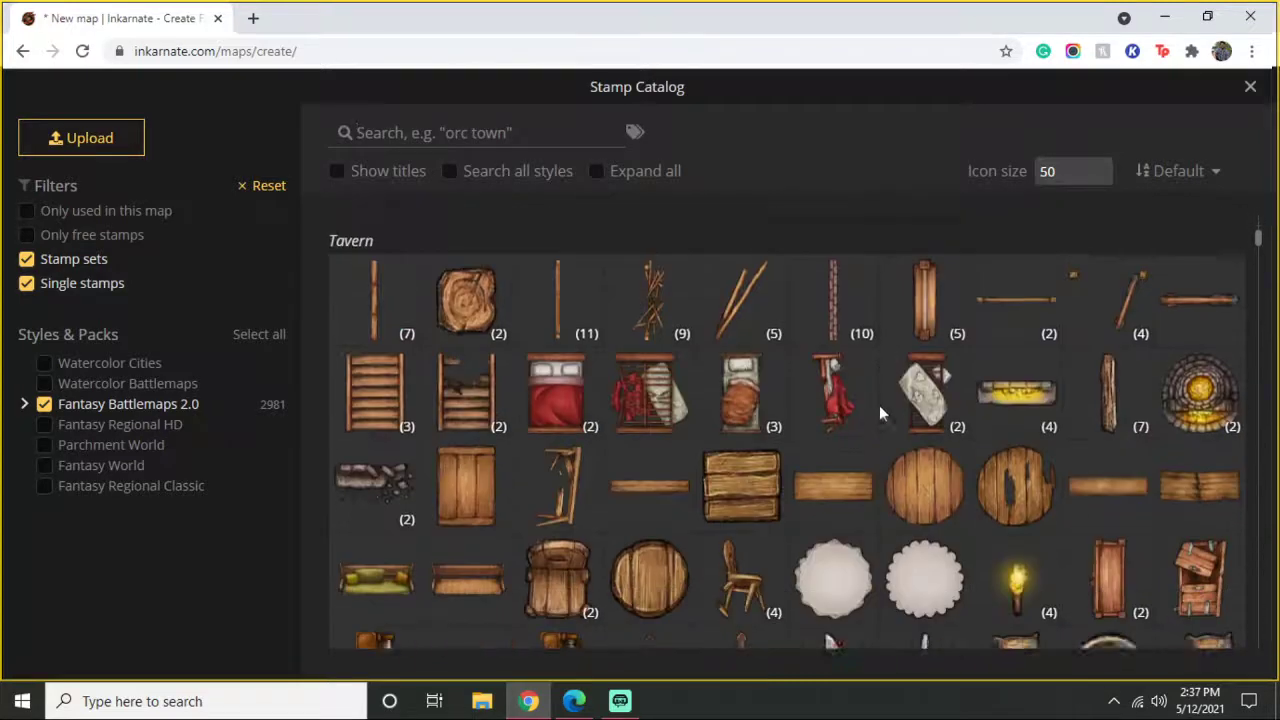
scroll(857, 420, up, 3)
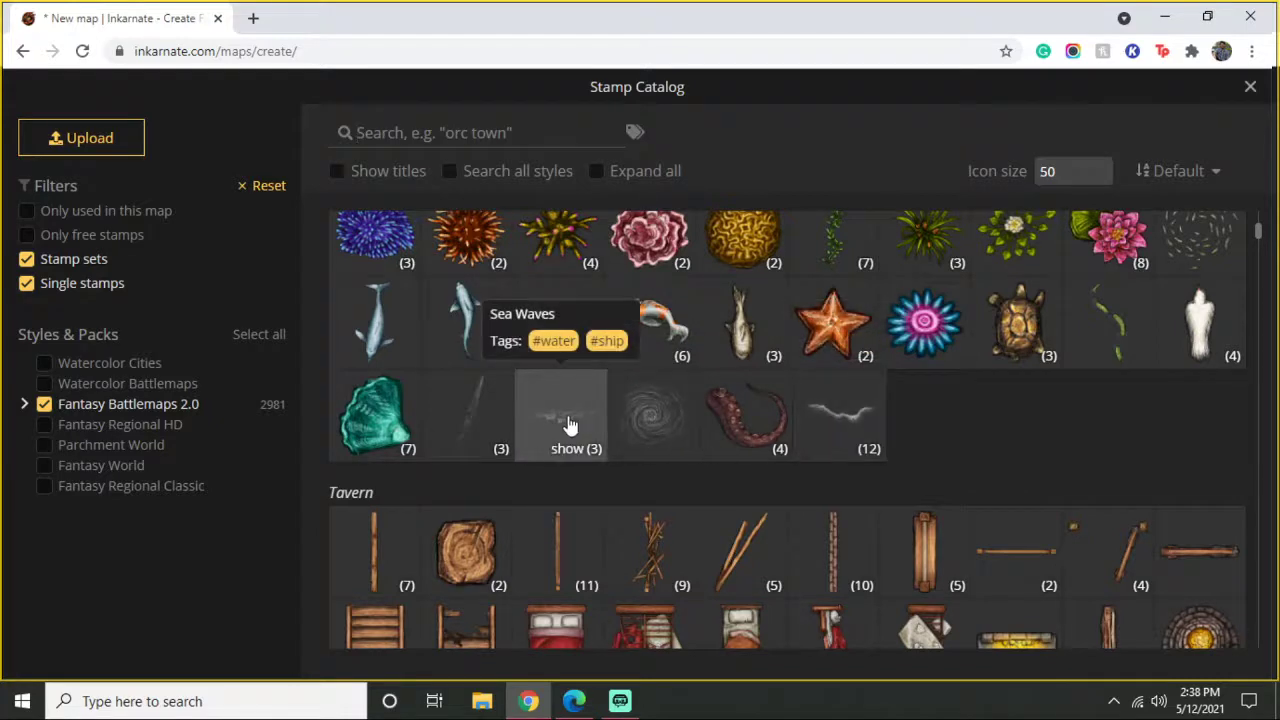
click(490, 403)
click(230, 205)
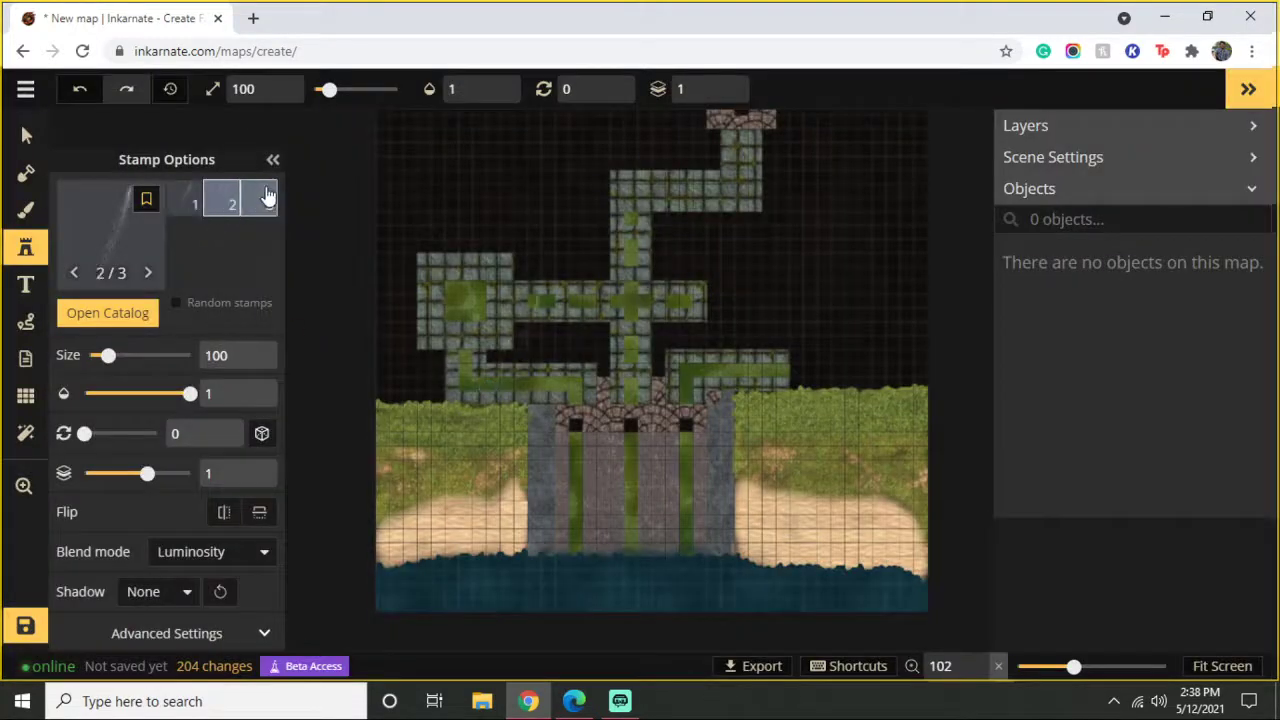
click(265, 205)
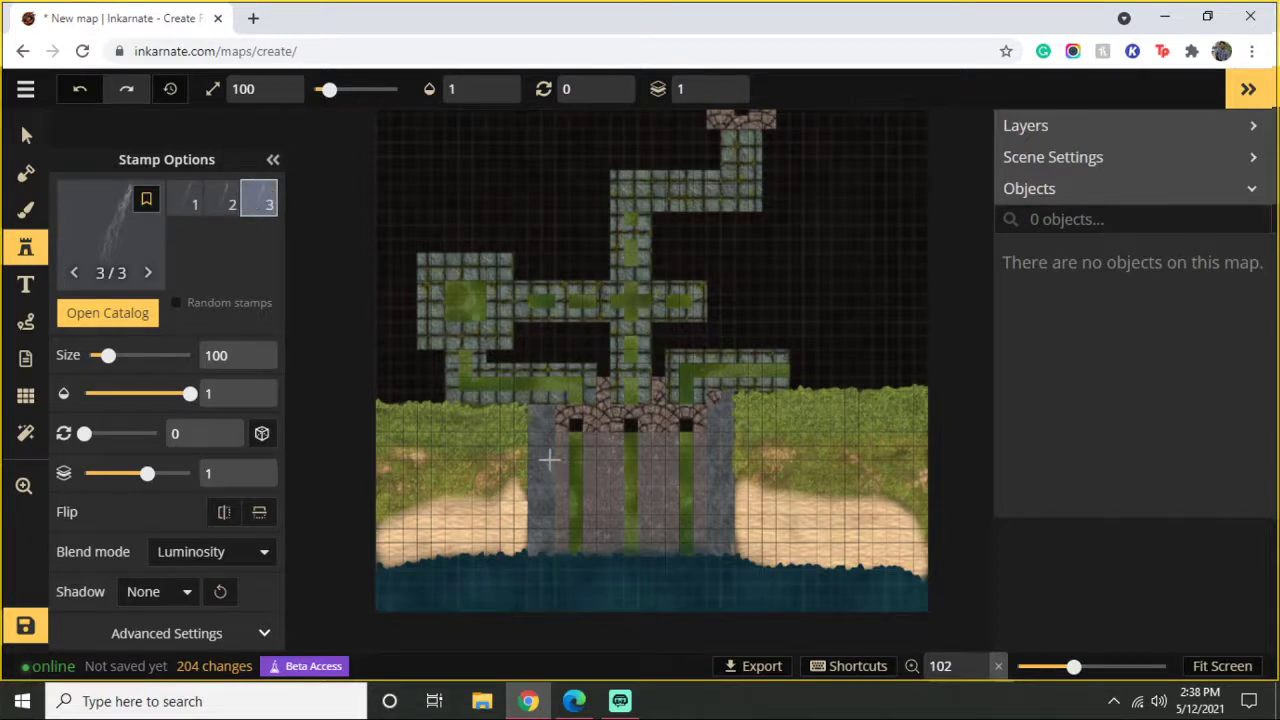
scroll(549, 458, up, 5)
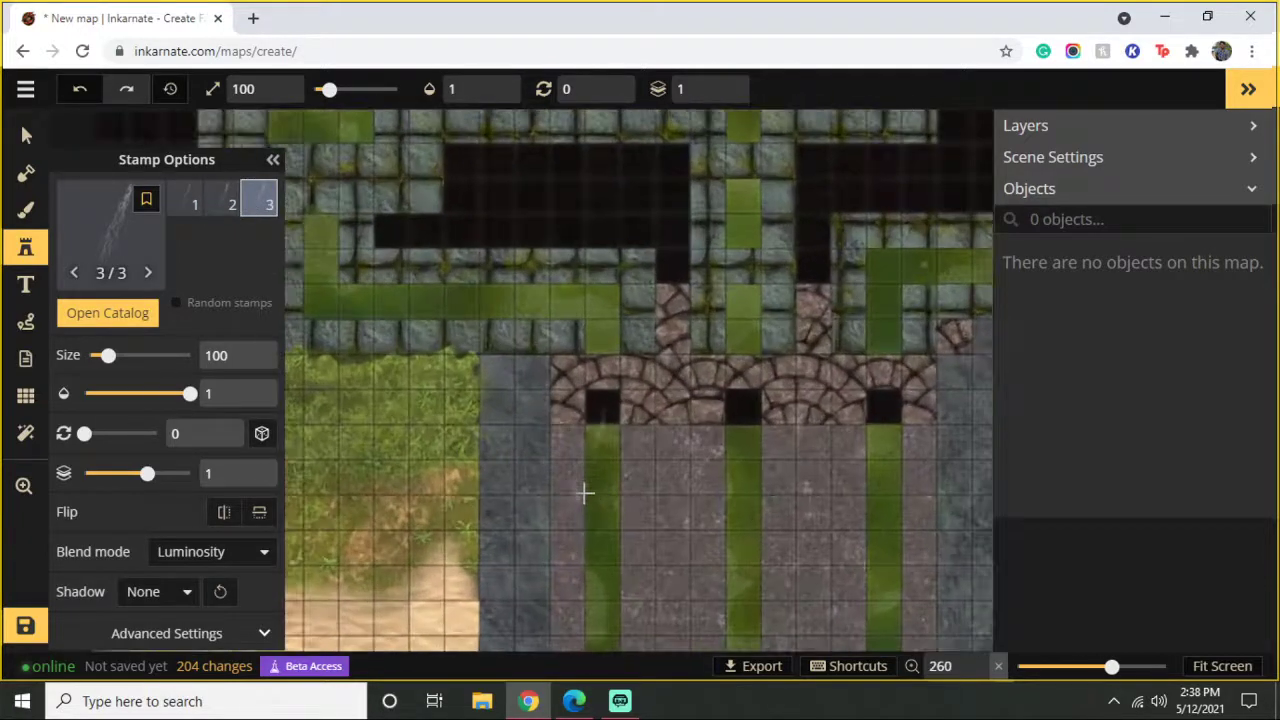
Step: Place nine rotated Ship Waves stamps, three down each spillway stream
click(585, 495)
drag(657, 503, 694, 477)
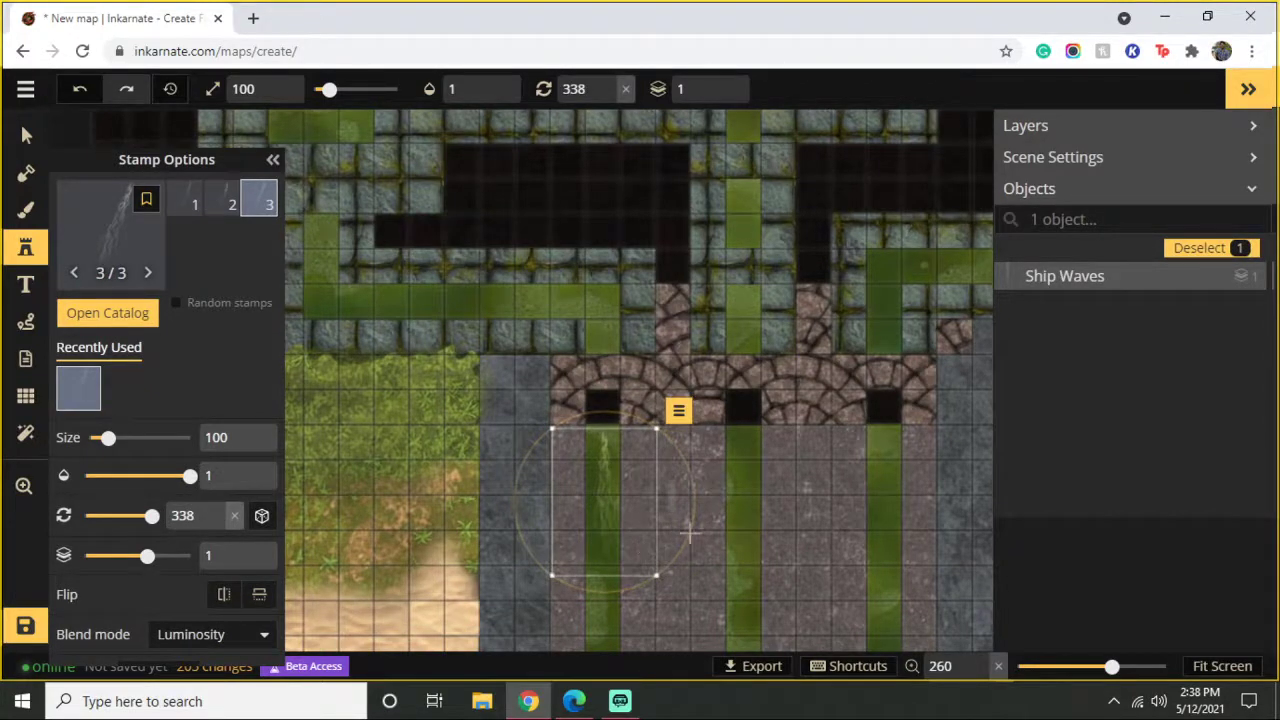
click(743, 497)
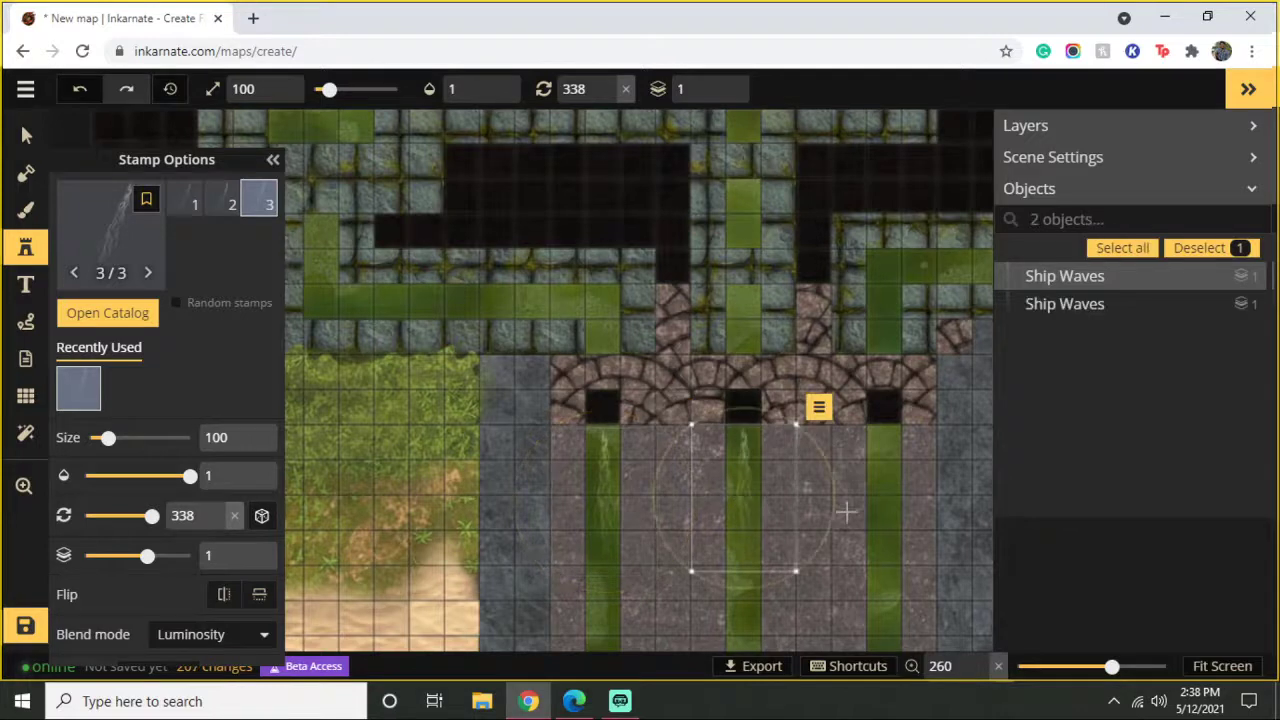
click(884, 502)
scroll(737, 414, down, 4)
click(547, 437)
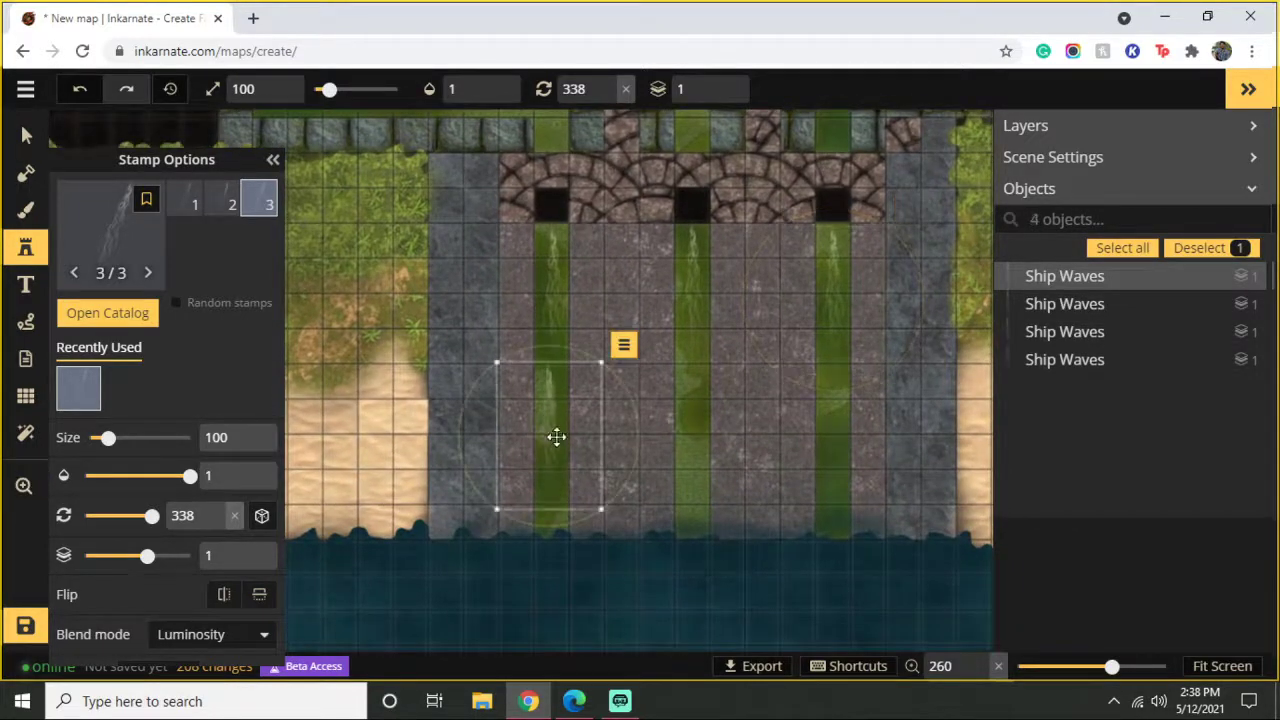
click(688, 436)
click(834, 432)
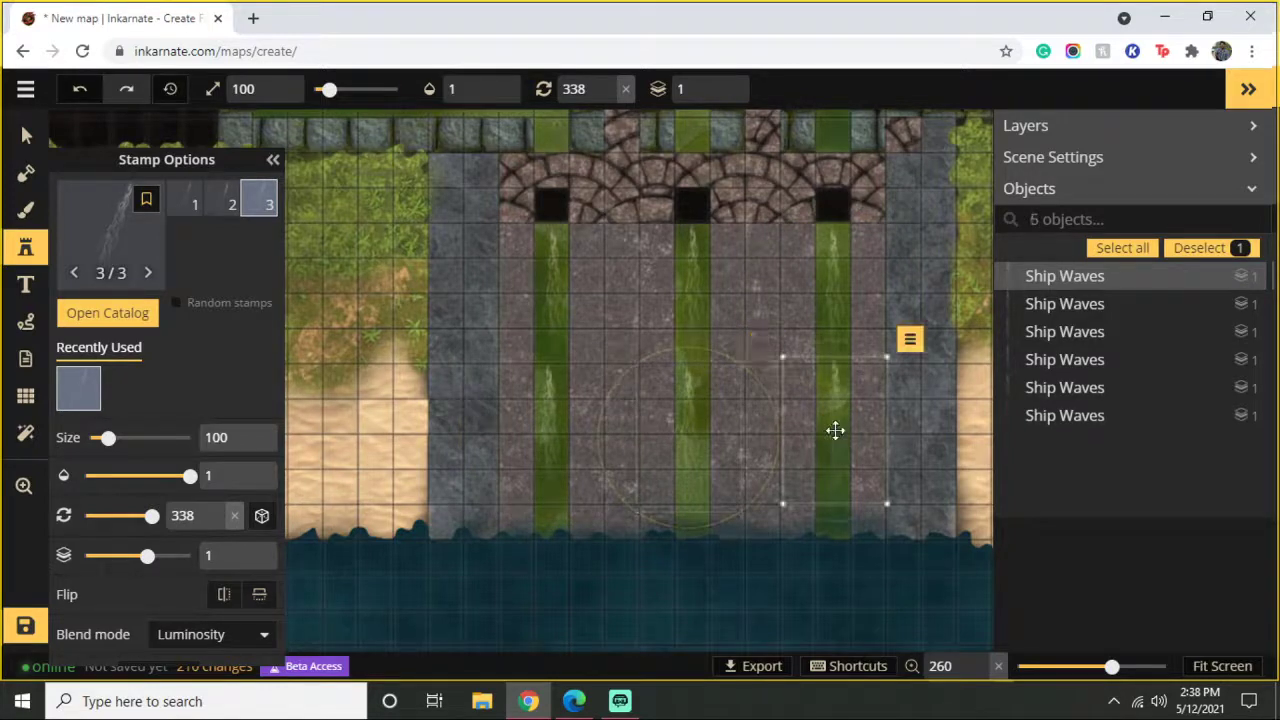
click(548, 537)
click(690, 530)
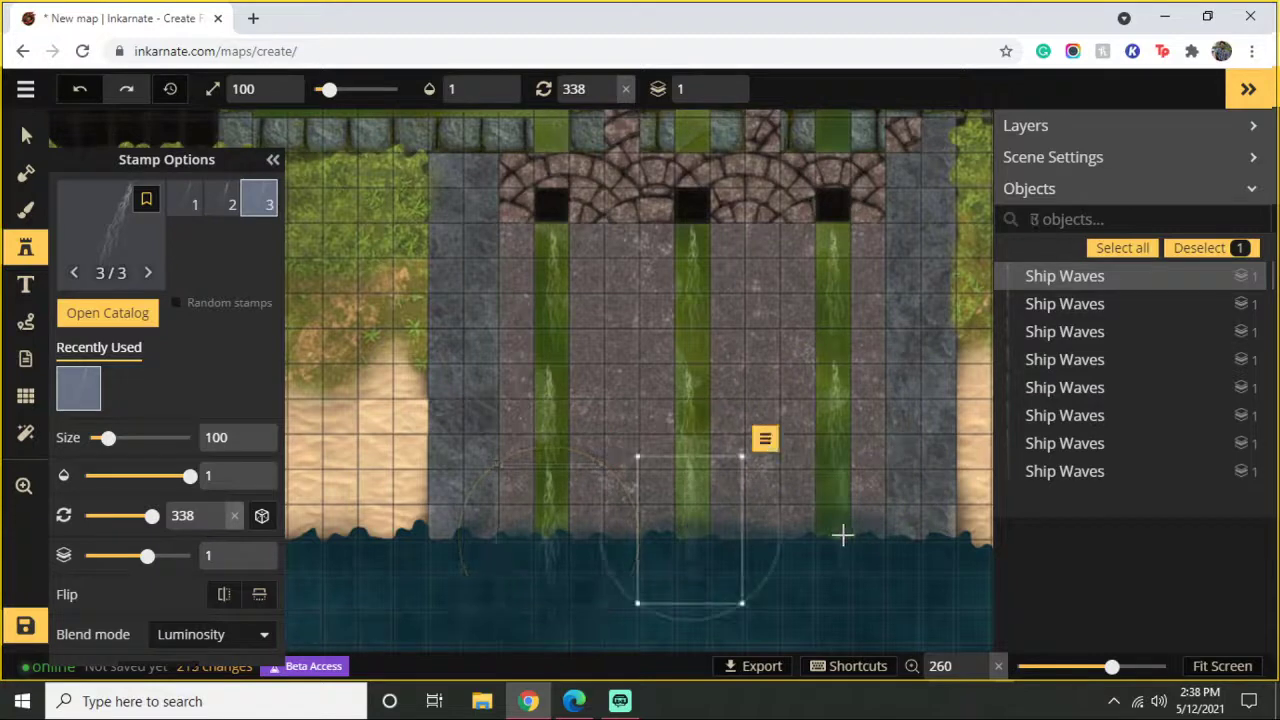
click(838, 537)
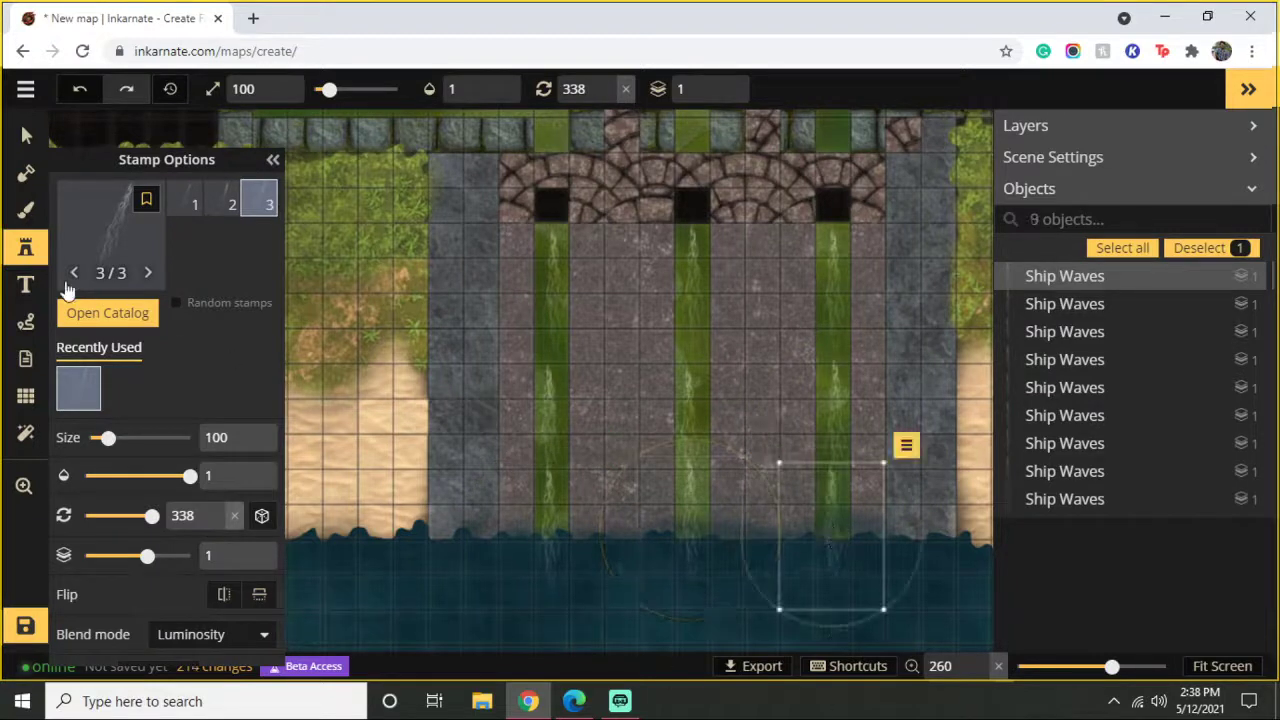
click(72, 244)
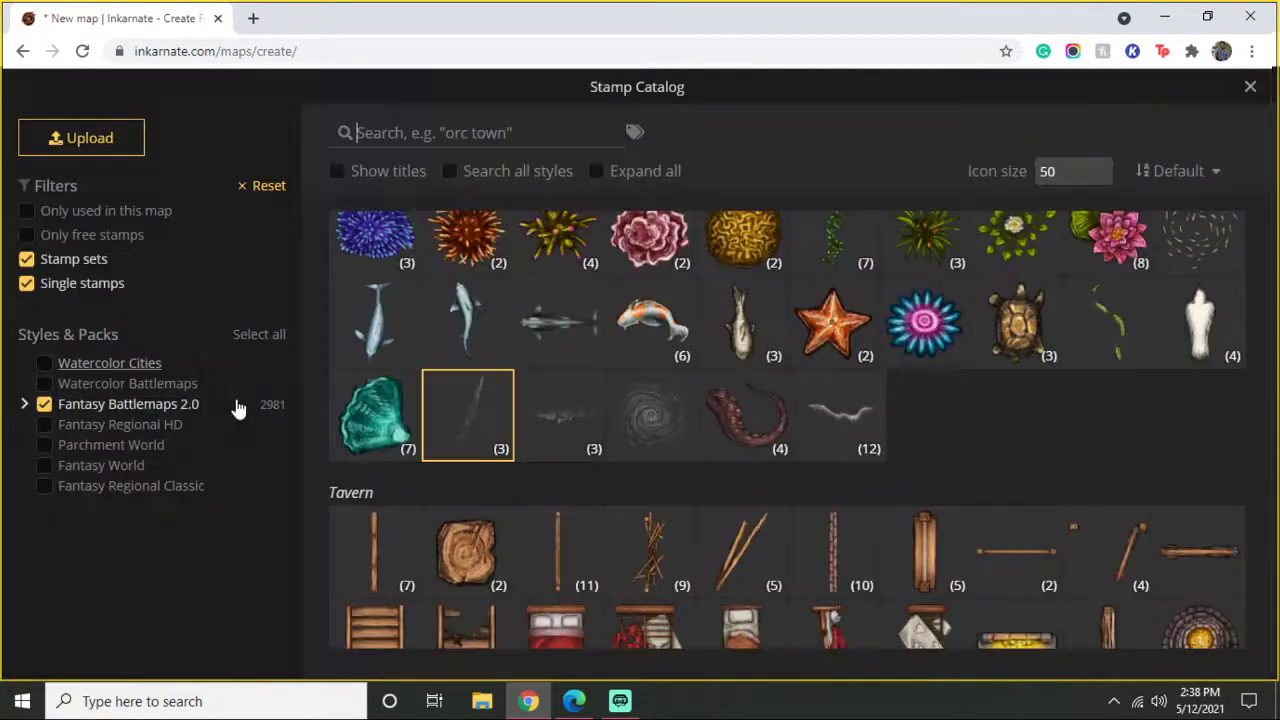
Step: Pick the 12-variant Waves stamp and settle on variant 12
click(840, 412)
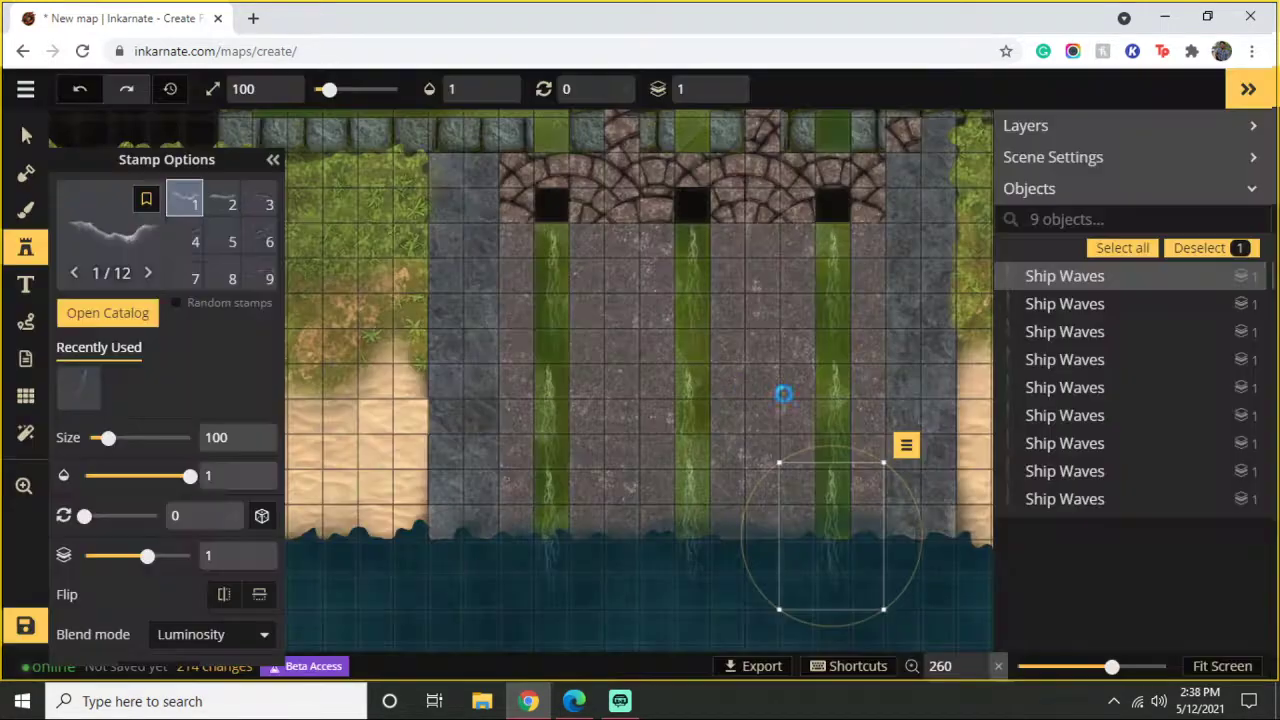
click(264, 240)
scroll(258, 258, down, 1)
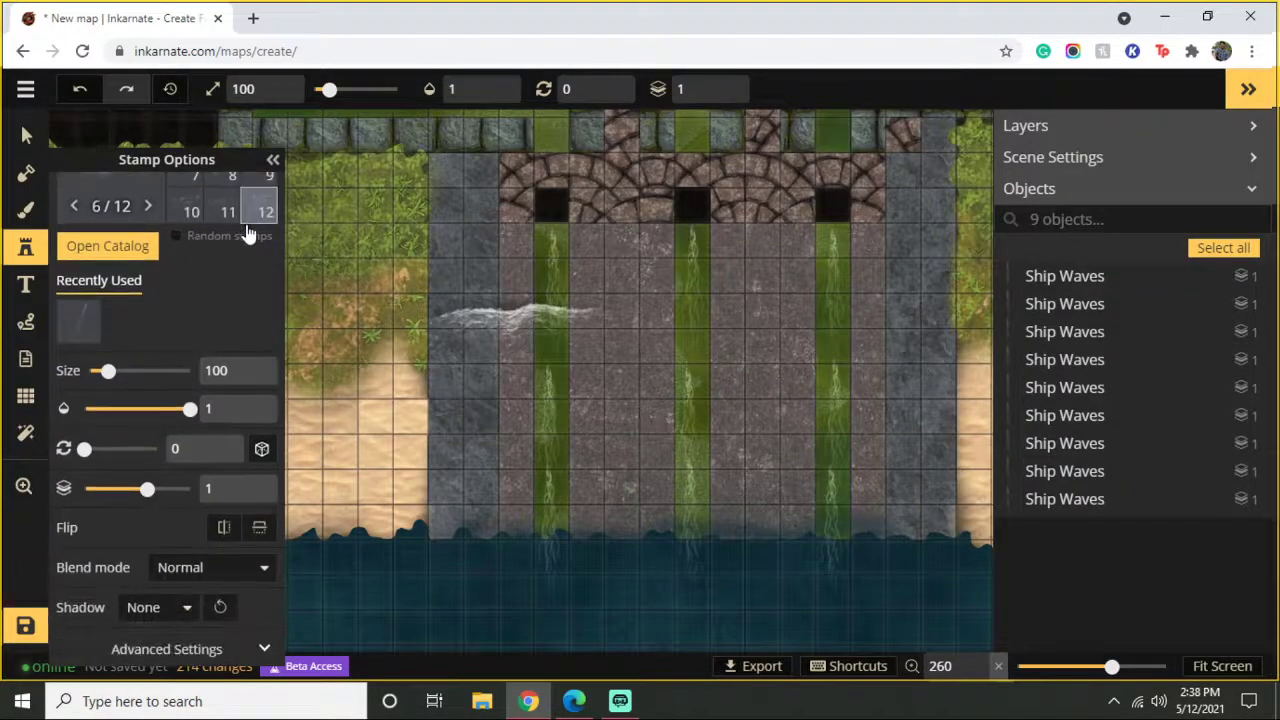
scroll(240, 240, up, 1)
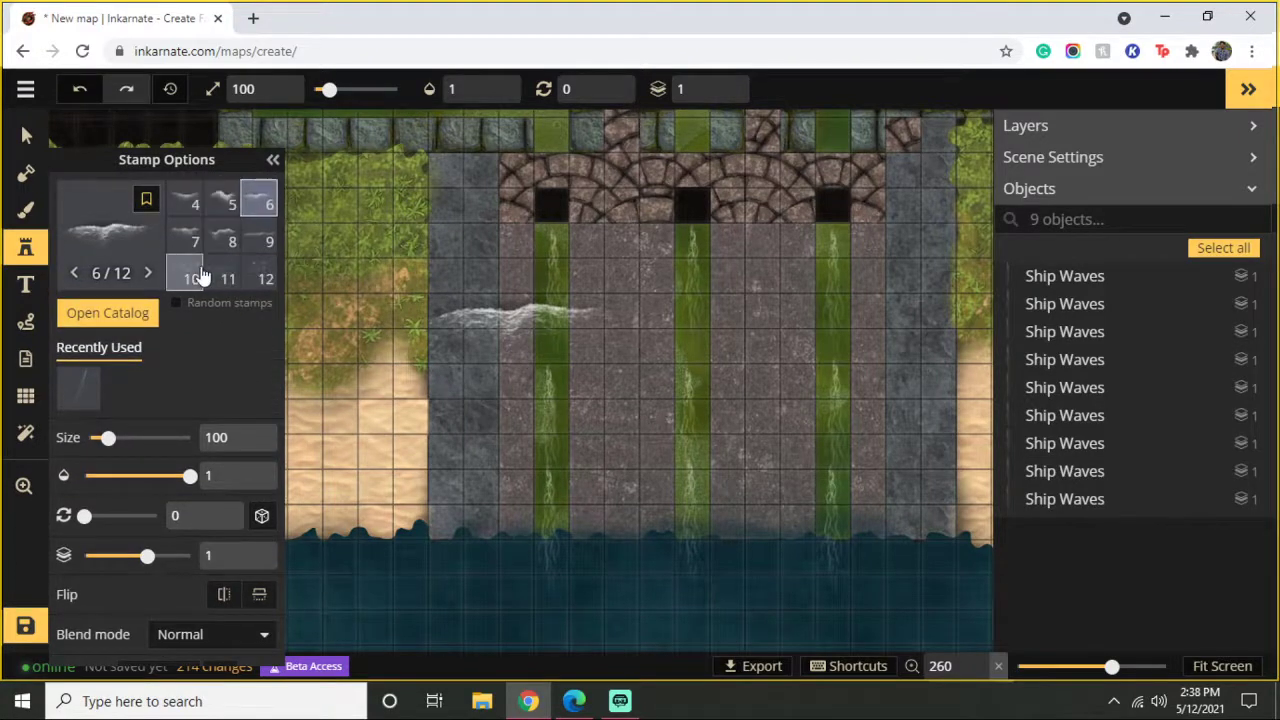
click(196, 277)
click(229, 278)
click(250, 278)
click(231, 277)
click(258, 278)
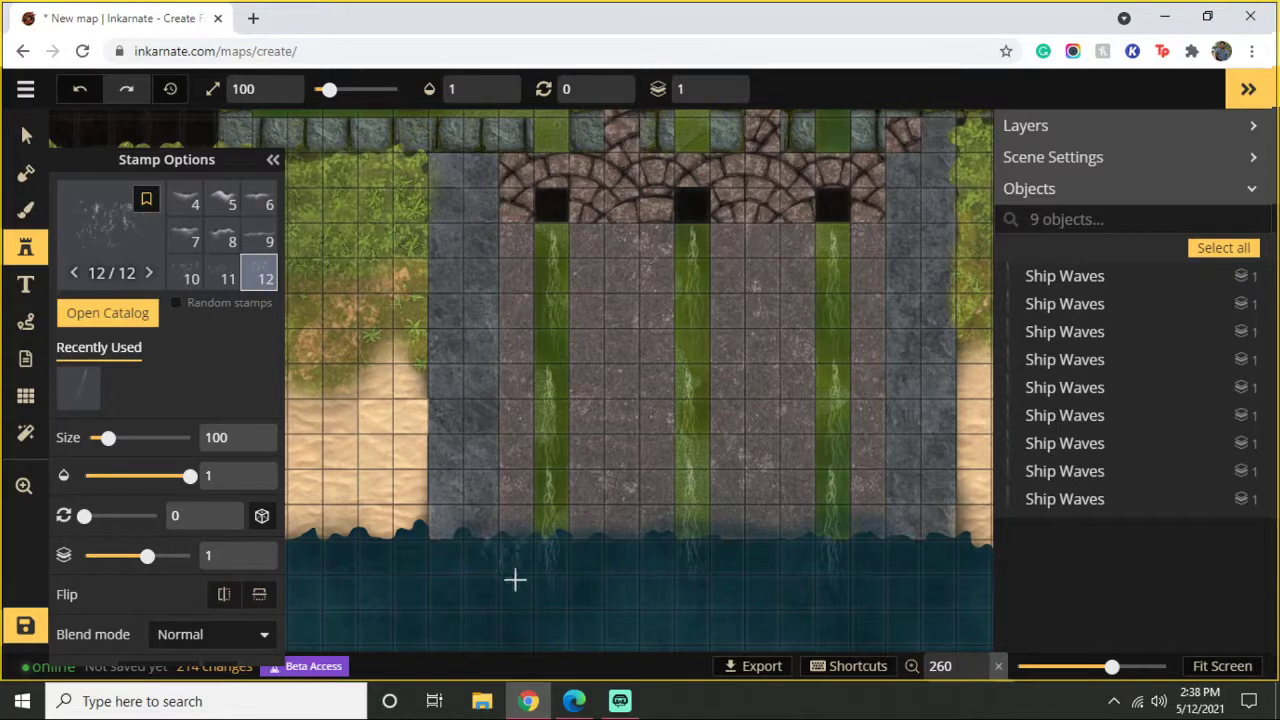
Step: Place a Waves splash in the water below each of the three streams
click(553, 578)
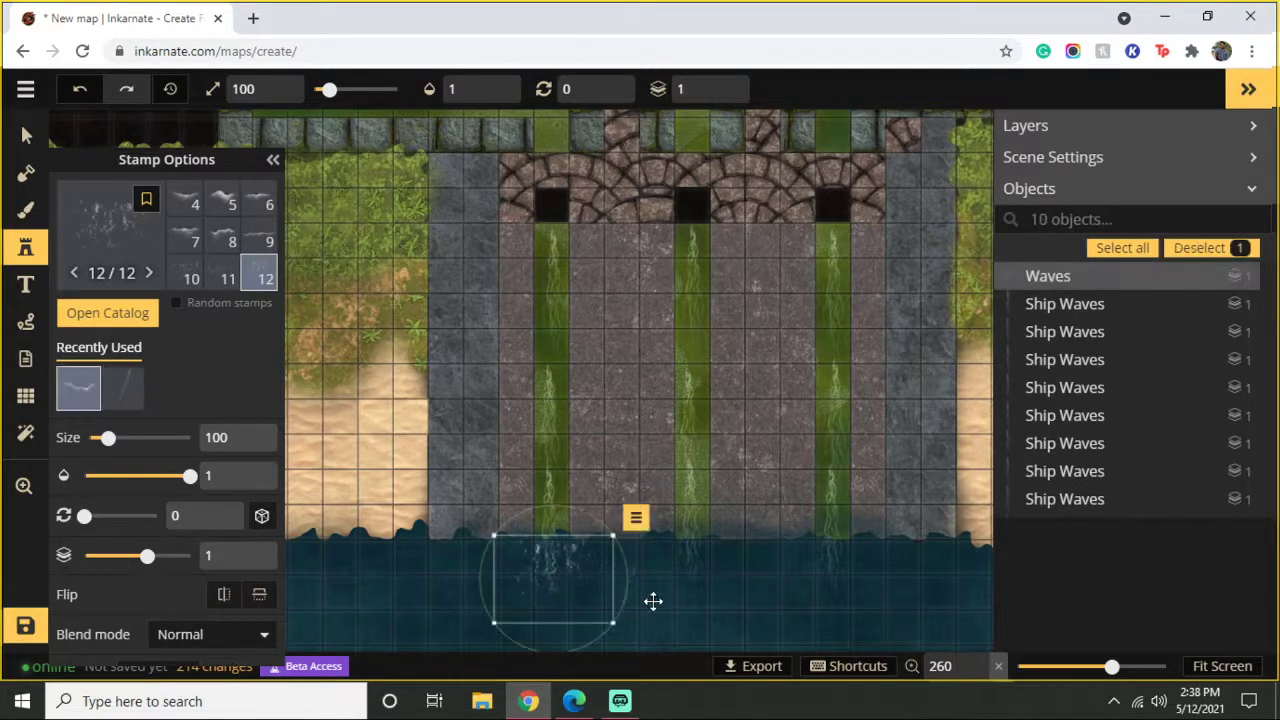
click(693, 579)
click(833, 578)
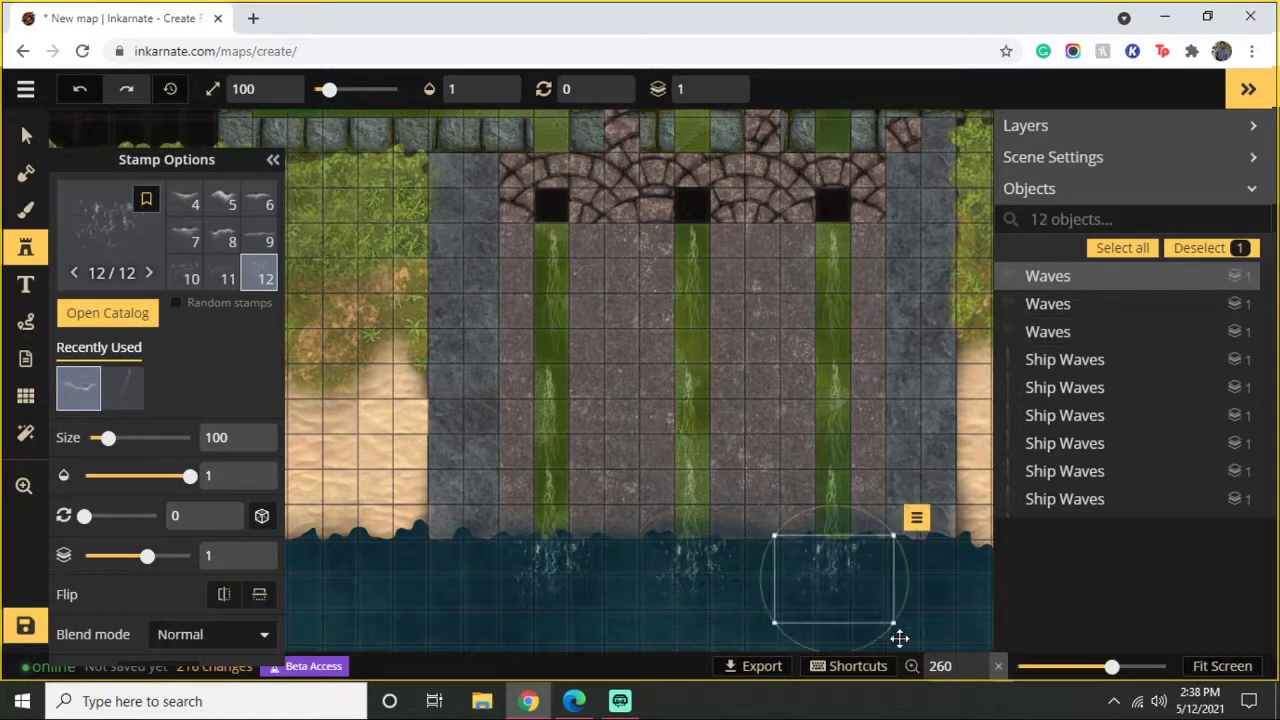
scroll(748, 595, down, 3)
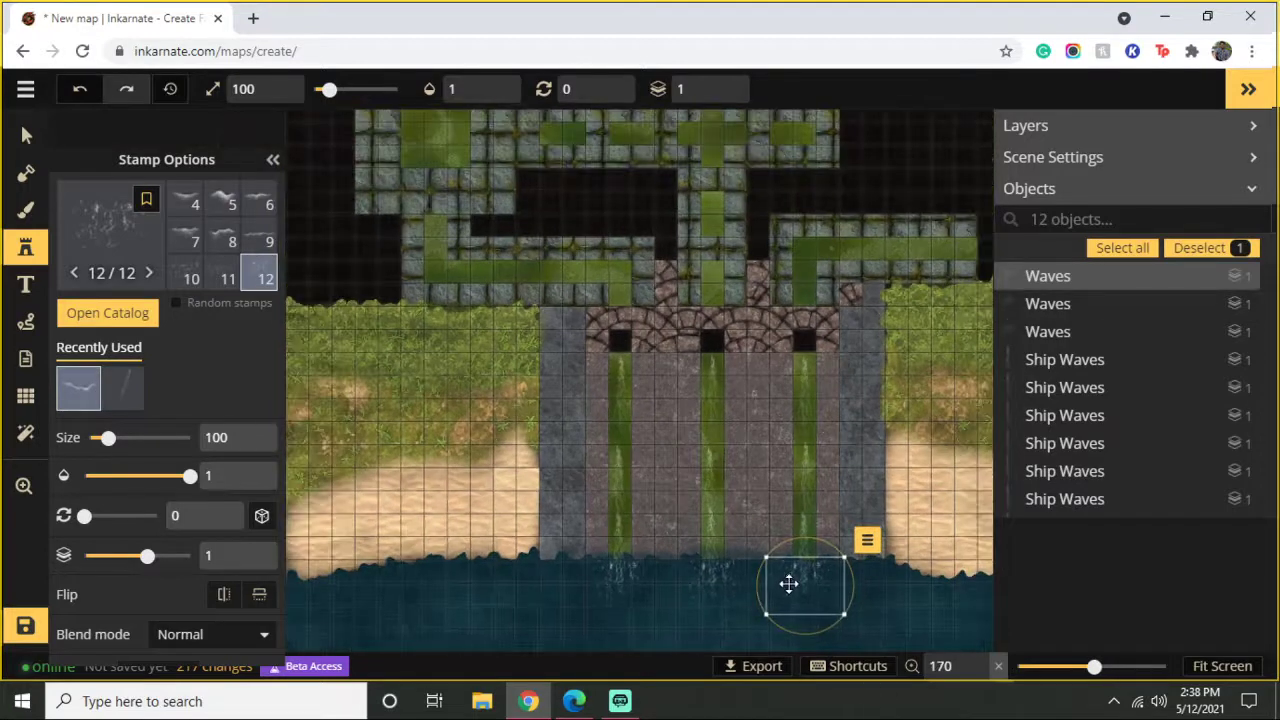
drag(820, 482, 700, 436)
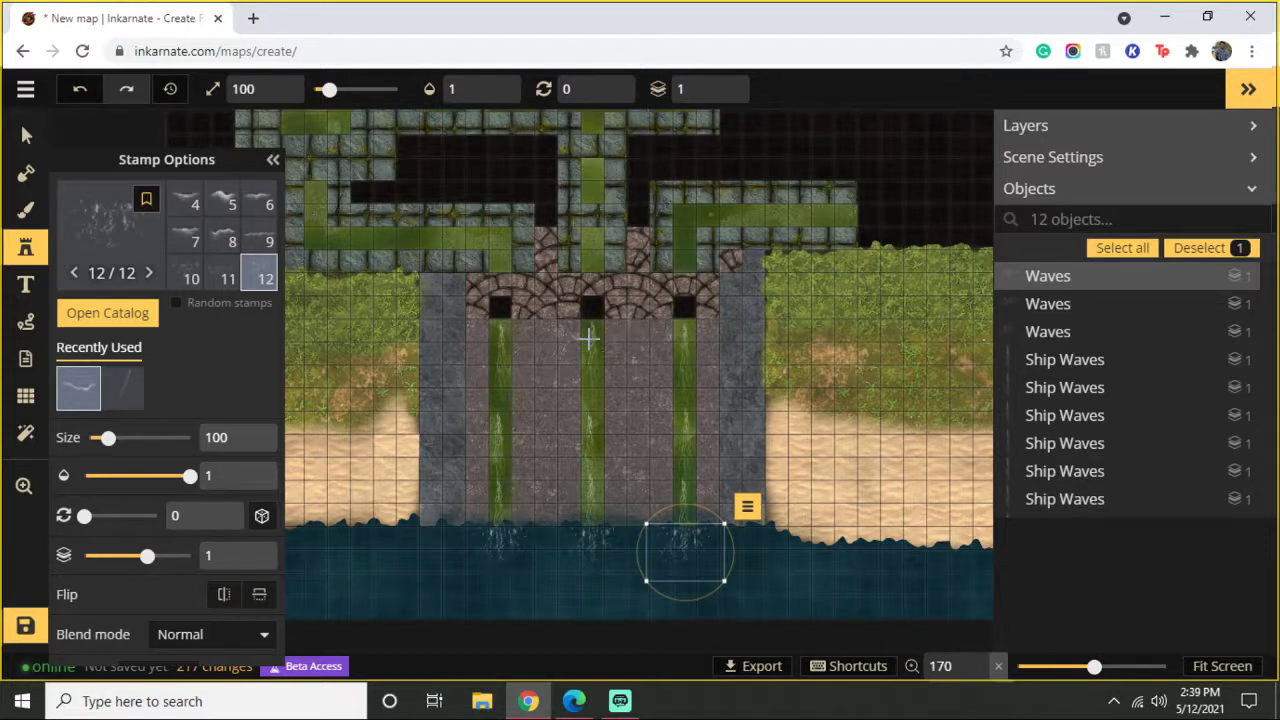
Step: Glance through the stamp catalog, then close it and return to the map
click(148, 258)
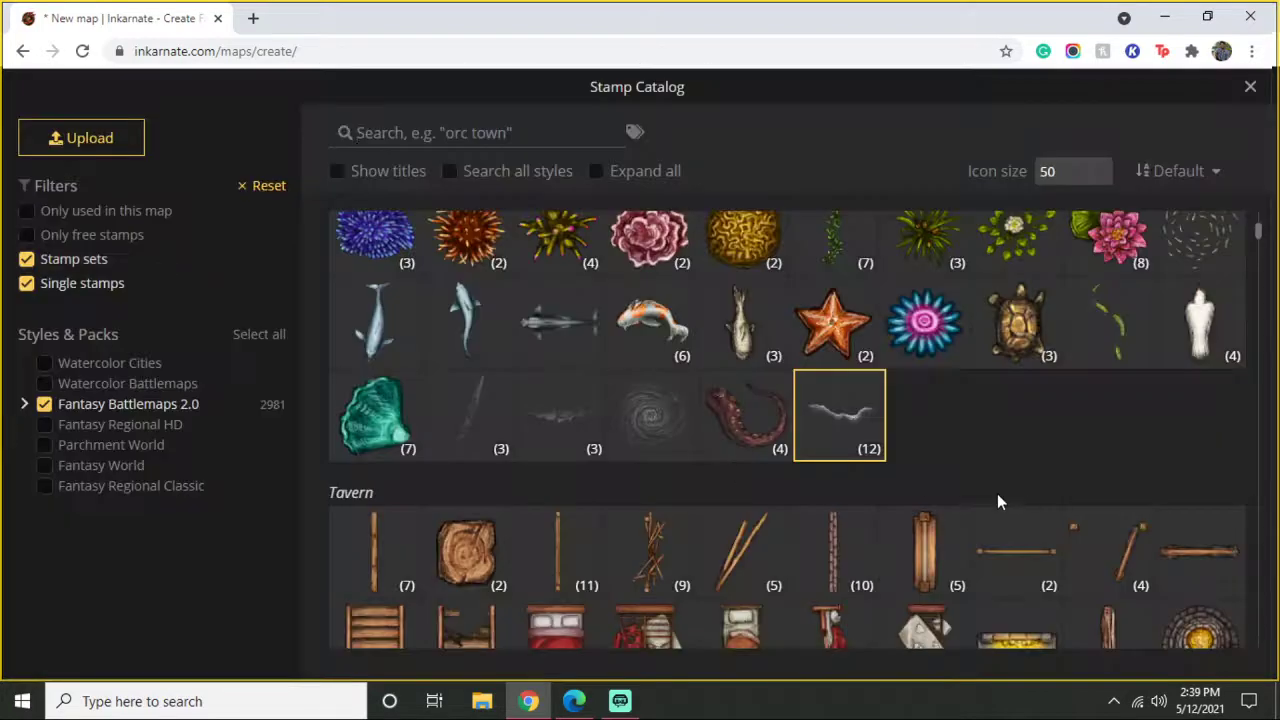
scroll(930, 488, down, 2)
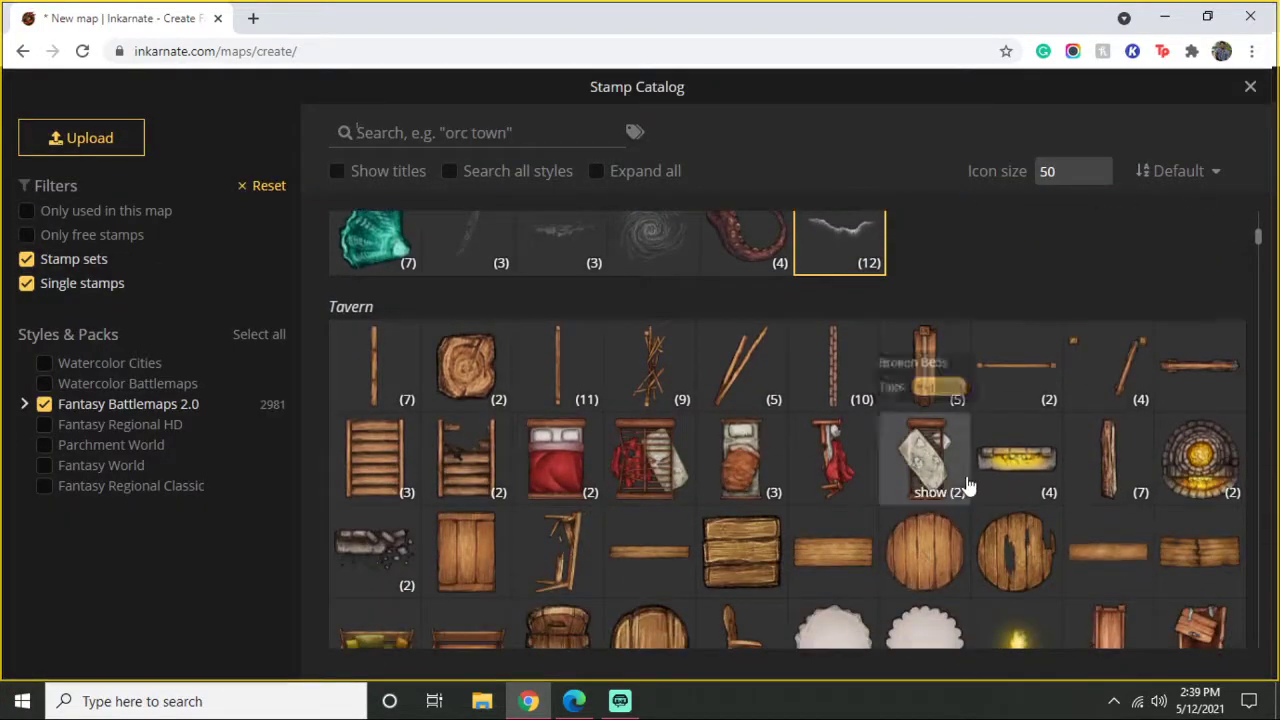
scroll(970, 486, down, 1)
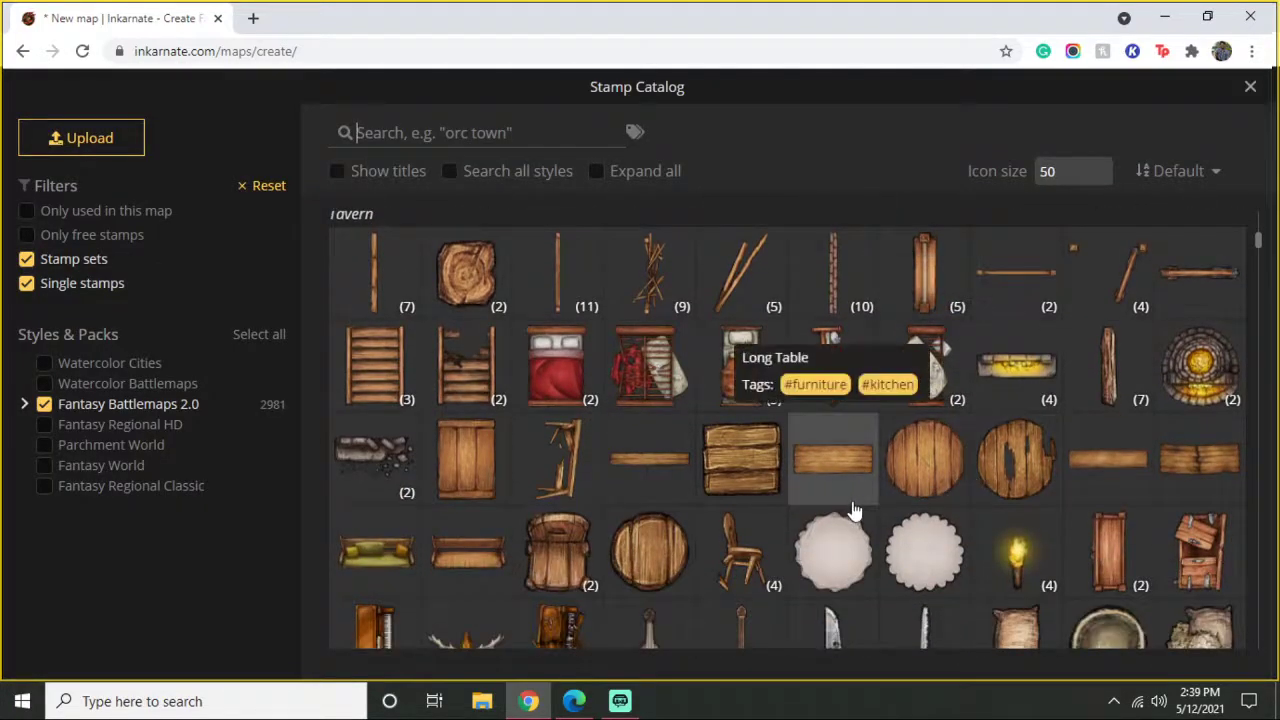
click(1247, 89)
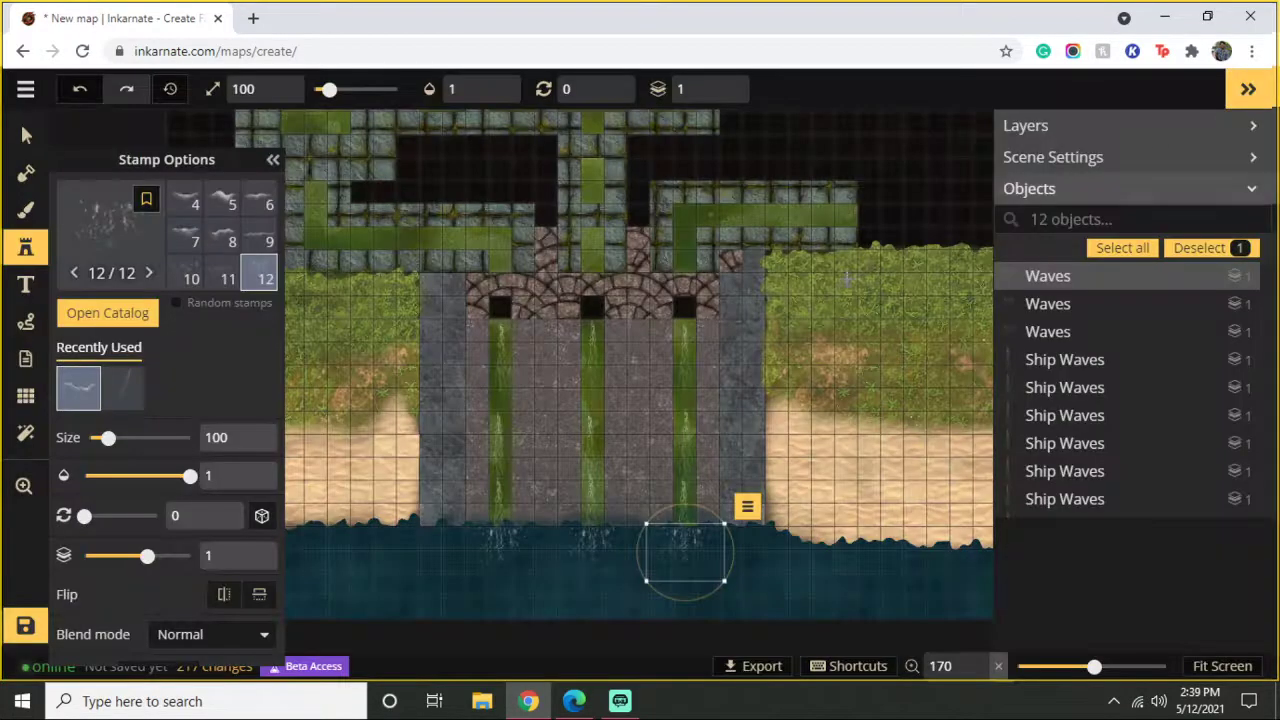
scroll(606, 343, down, 3)
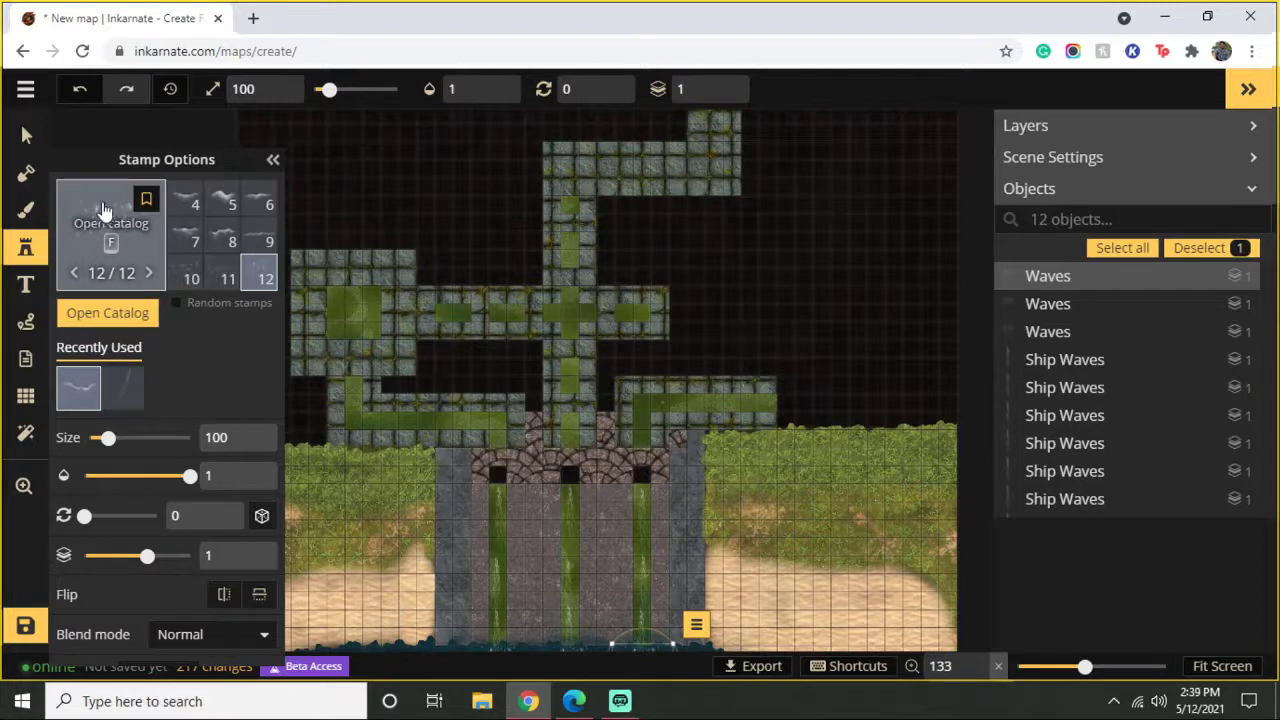
Step: Switch to the Brush tool and load the mossy stone-tile texture
click(26, 285)
click(26, 210)
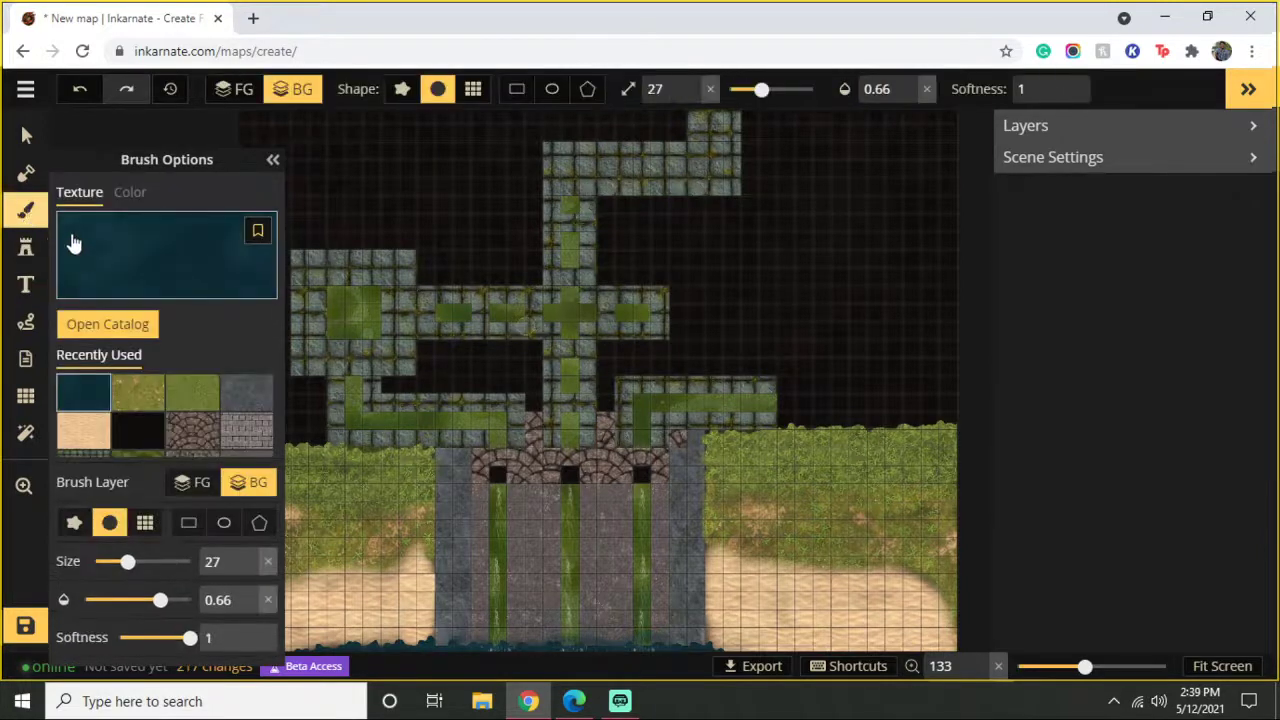
scroll(160, 371, down, 1)
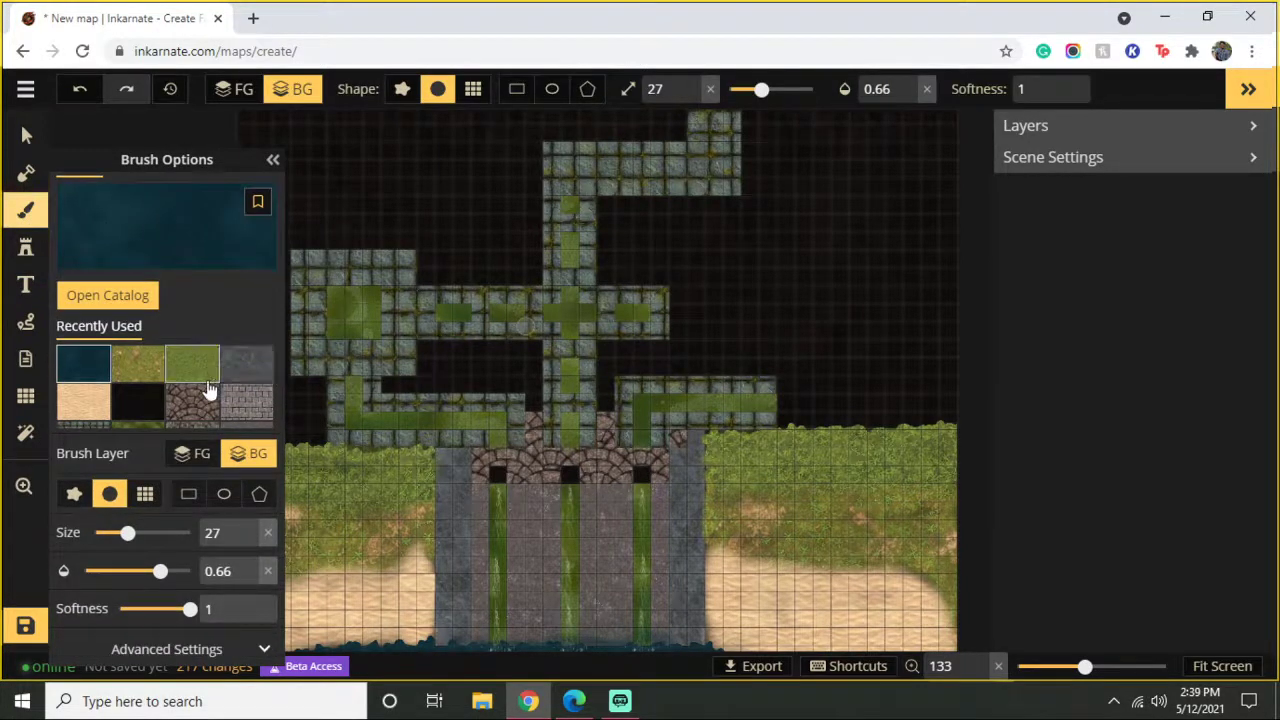
scroll(200, 390, down, 1)
click(90, 410)
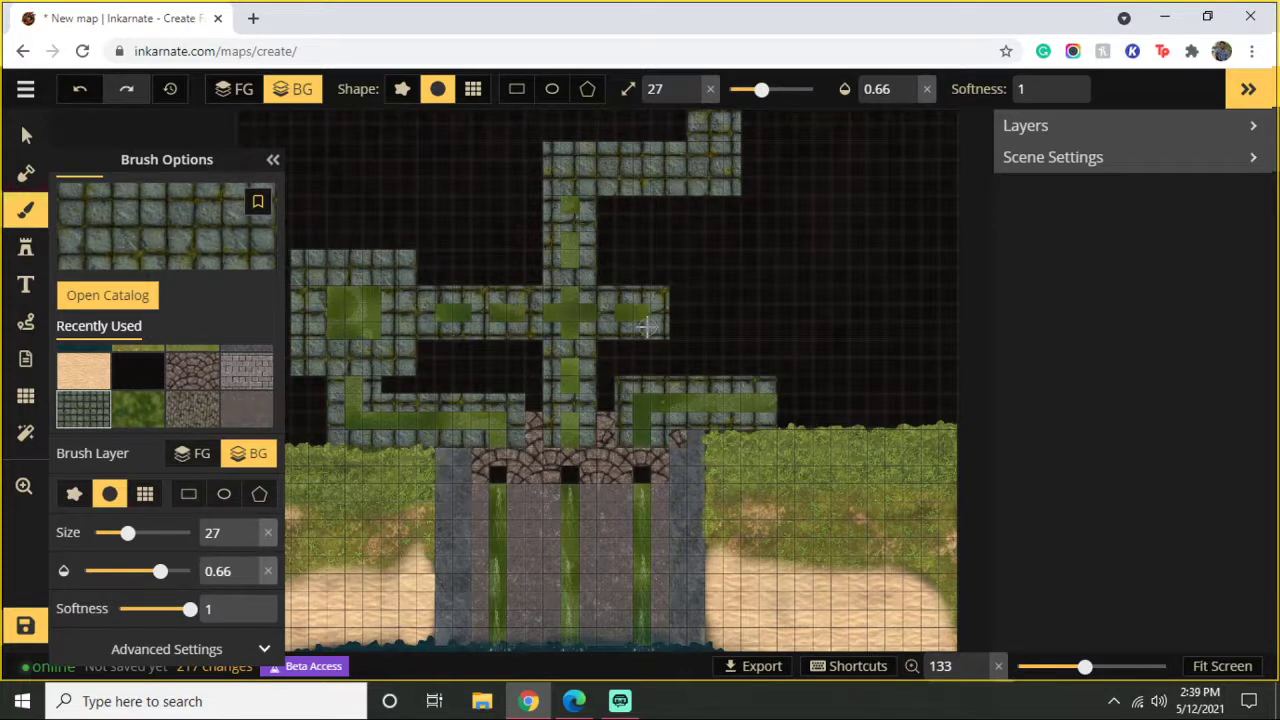
scroll(648, 326, down, 3)
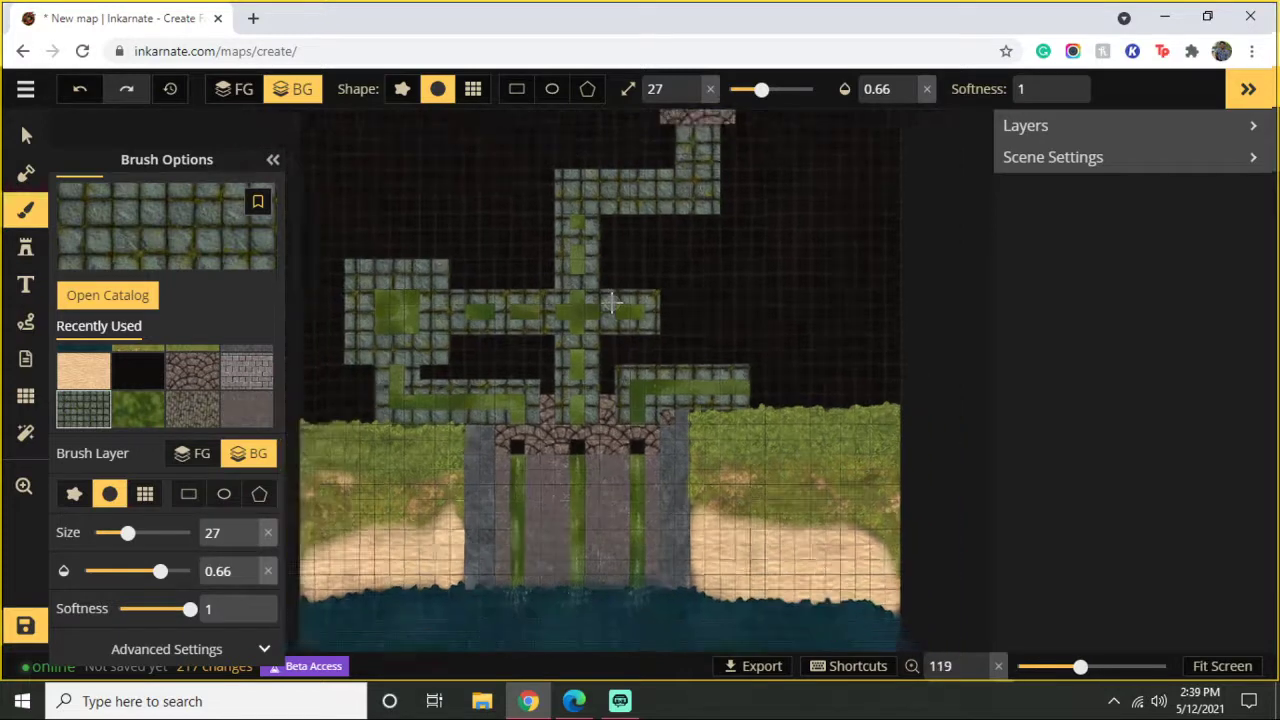
drag(434, 183, 459, 328)
scroll(572, 345, up, 1)
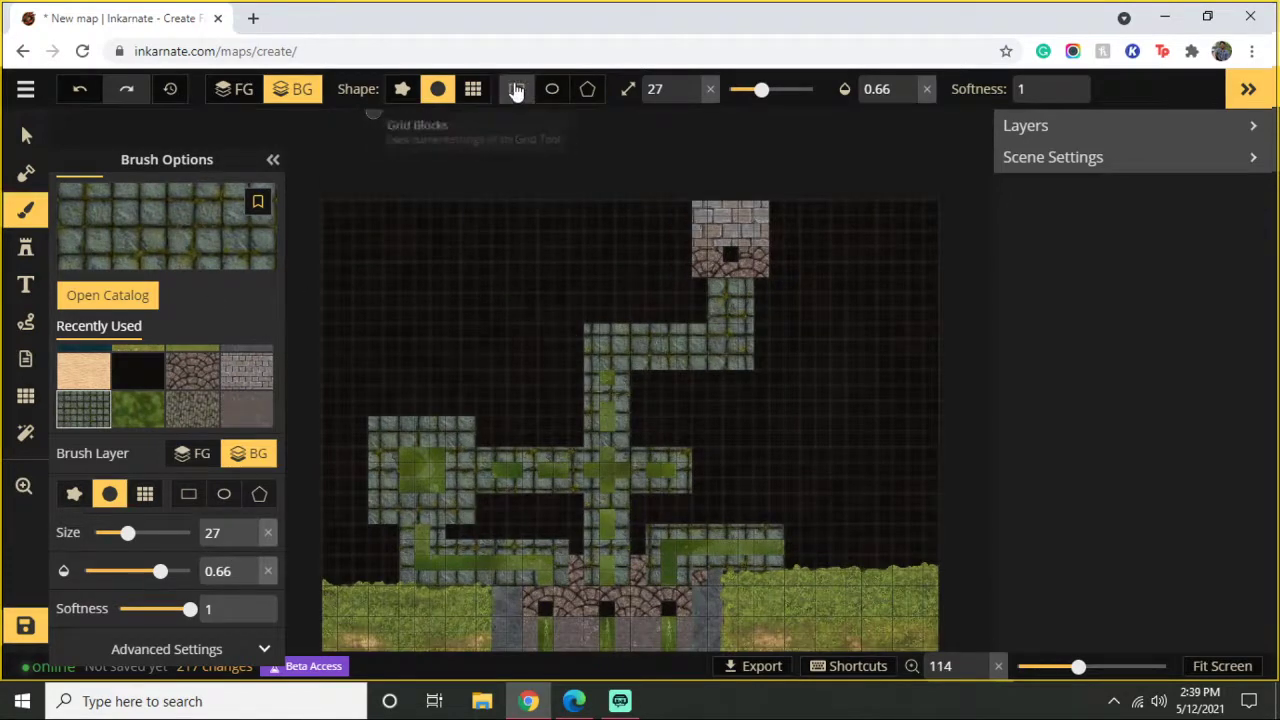
Step: Paint mossy stone tiles with a size-5 Grid Blocks brush to form the upper-left room
click(473, 89)
drag(758, 88, 738, 90)
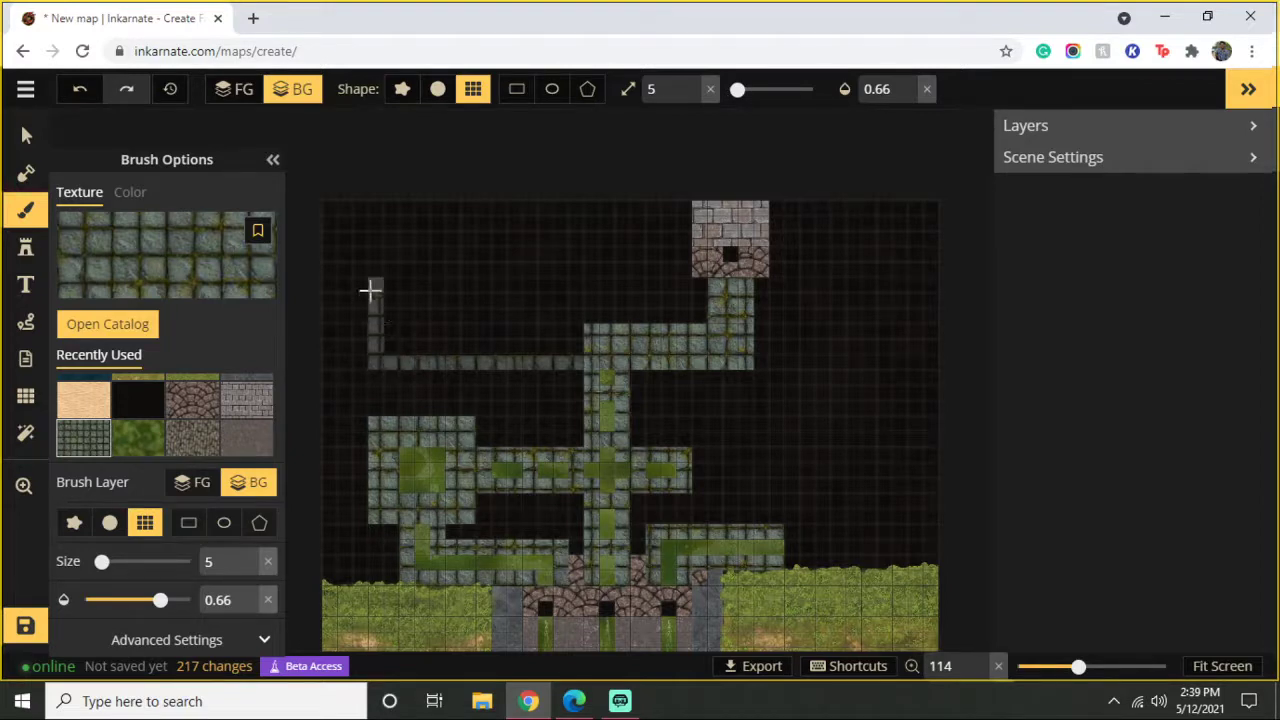
drag(370, 258, 372, 245)
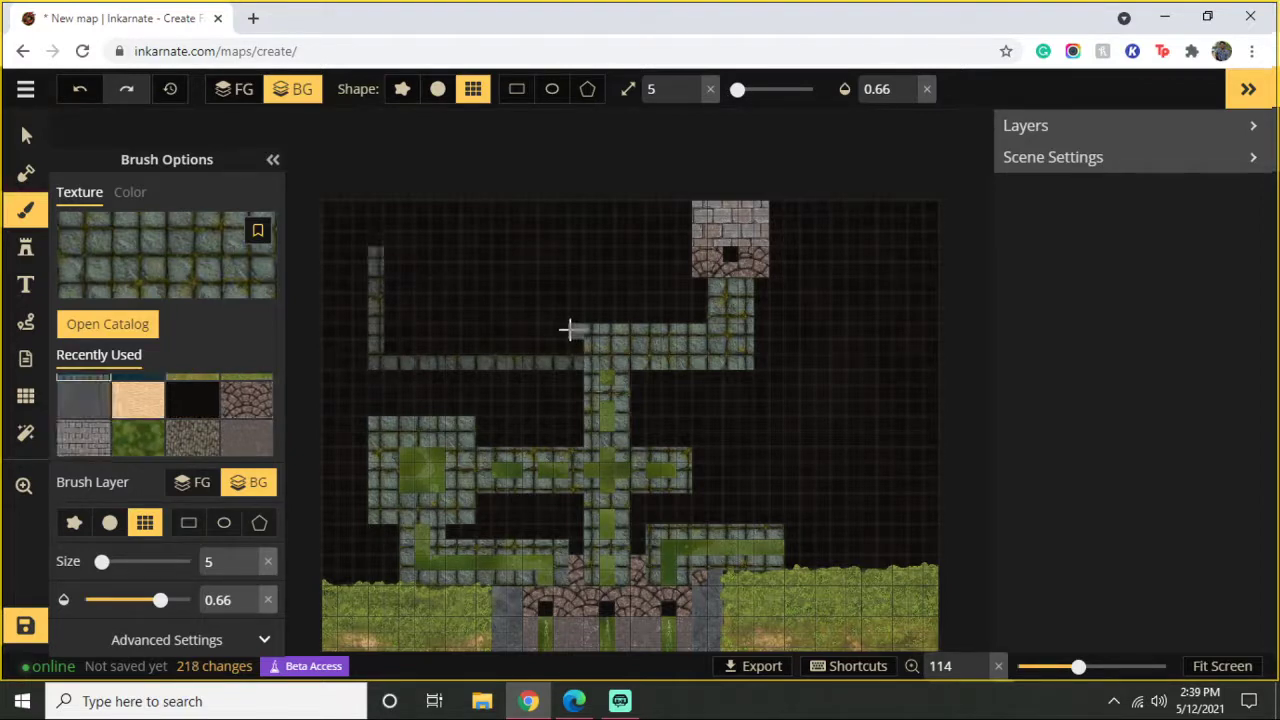
mouse_move(544, 315)
mouse_down()
mouse_move(540, 270)
mouse_move(511, 240)
mouse_move(381, 240)
mouse_move(385, 255)
mouse_up()
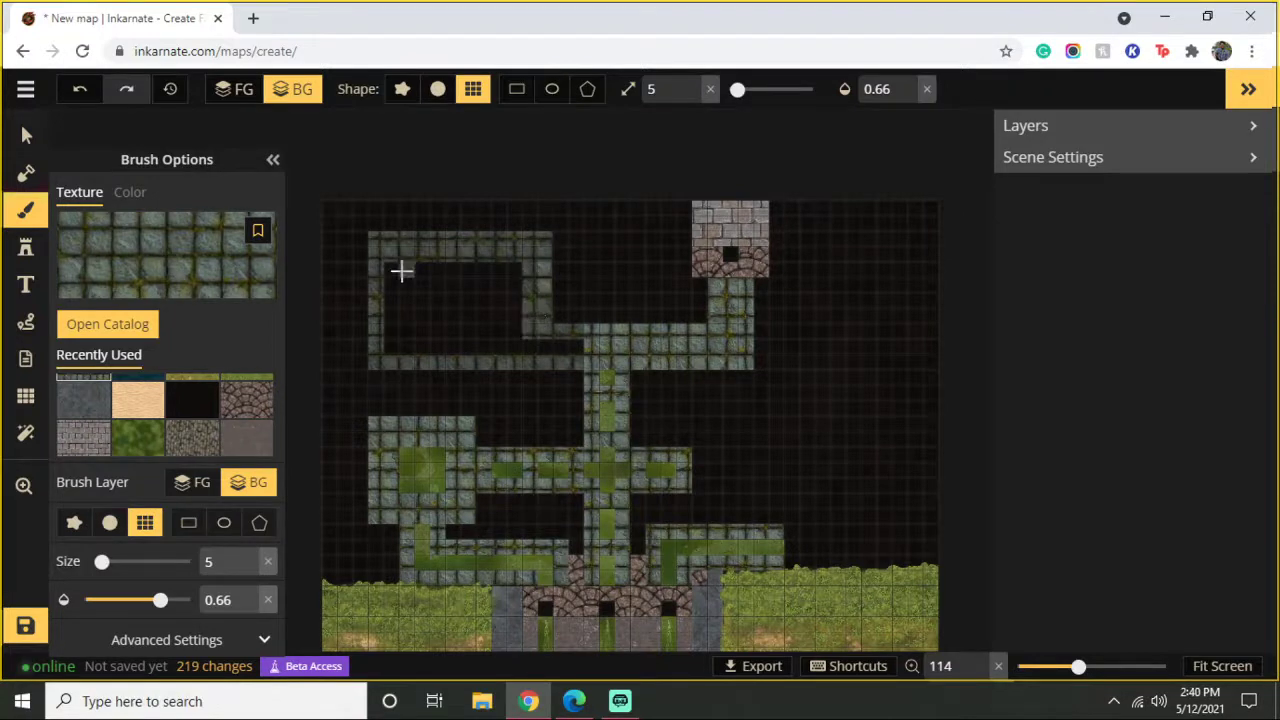
mouse_move(398, 293)
mouse_down()
mouse_move(394, 344)
mouse_move(577, 352)
mouse_move(527, 332)
mouse_move(407, 327)
mouse_move(403, 268)
mouse_move(515, 277)
mouse_move(509, 312)
mouse_move(437, 315)
mouse_move(421, 294)
mouse_move(499, 282)
mouse_move(458, 300)
mouse_up()
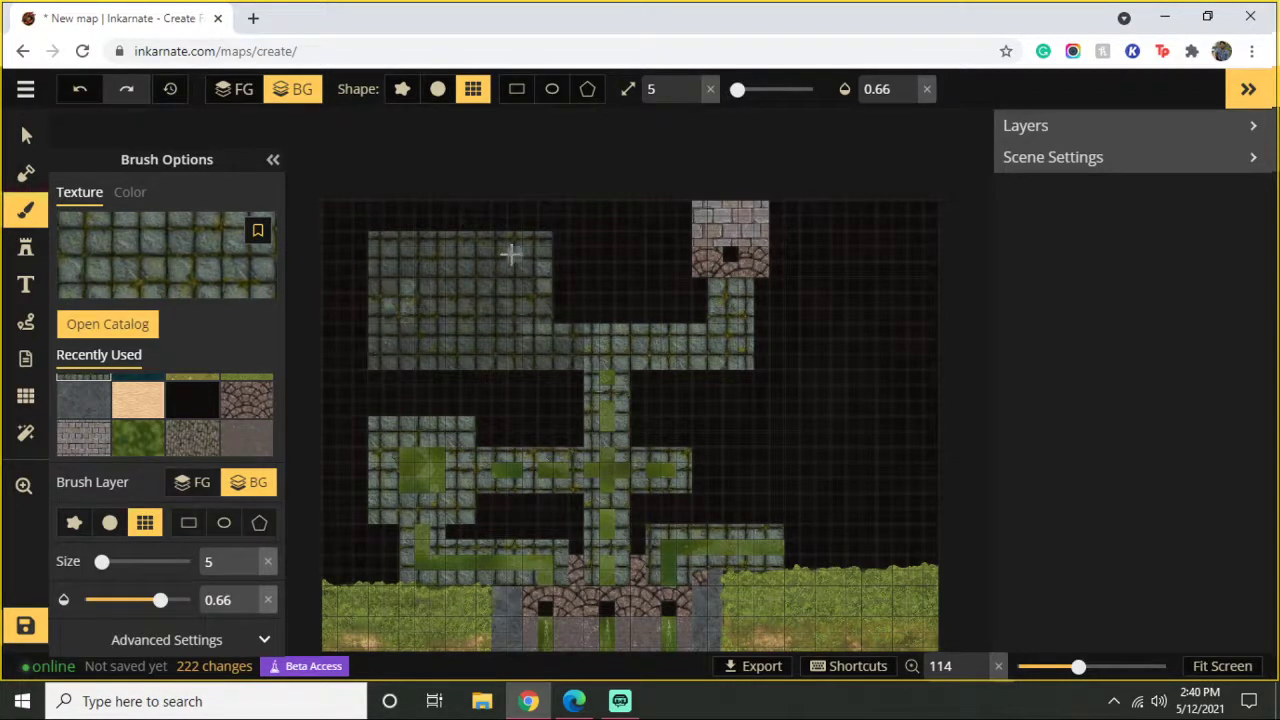
drag(534, 222, 387, 225)
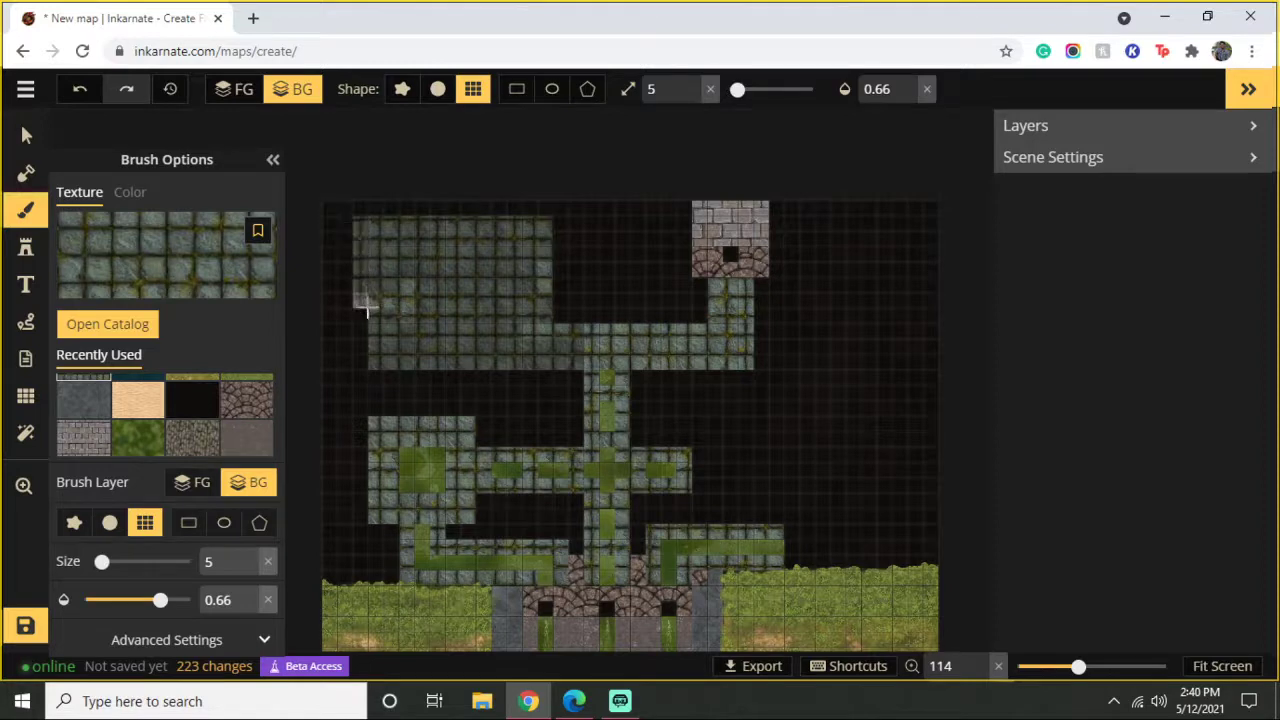
drag(366, 311, 366, 361)
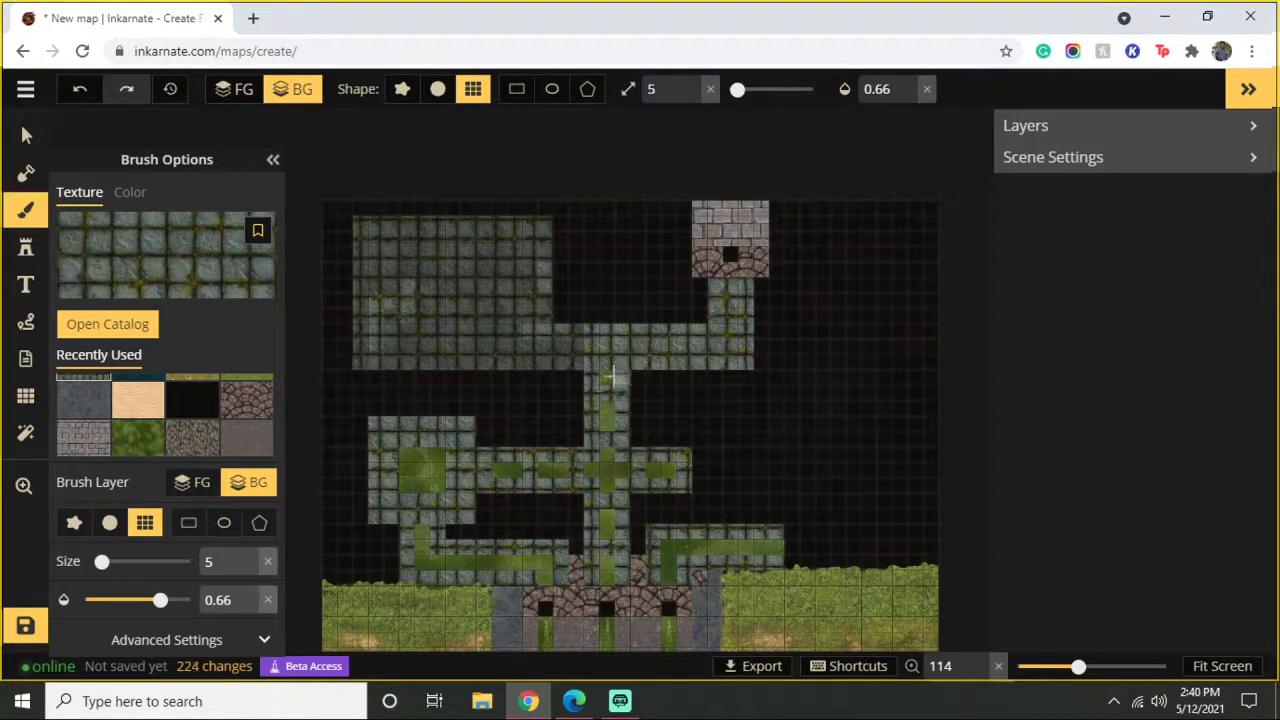
Step: Choose the Wooden Door Ways stamp from the stamp catalog
click(26, 249)
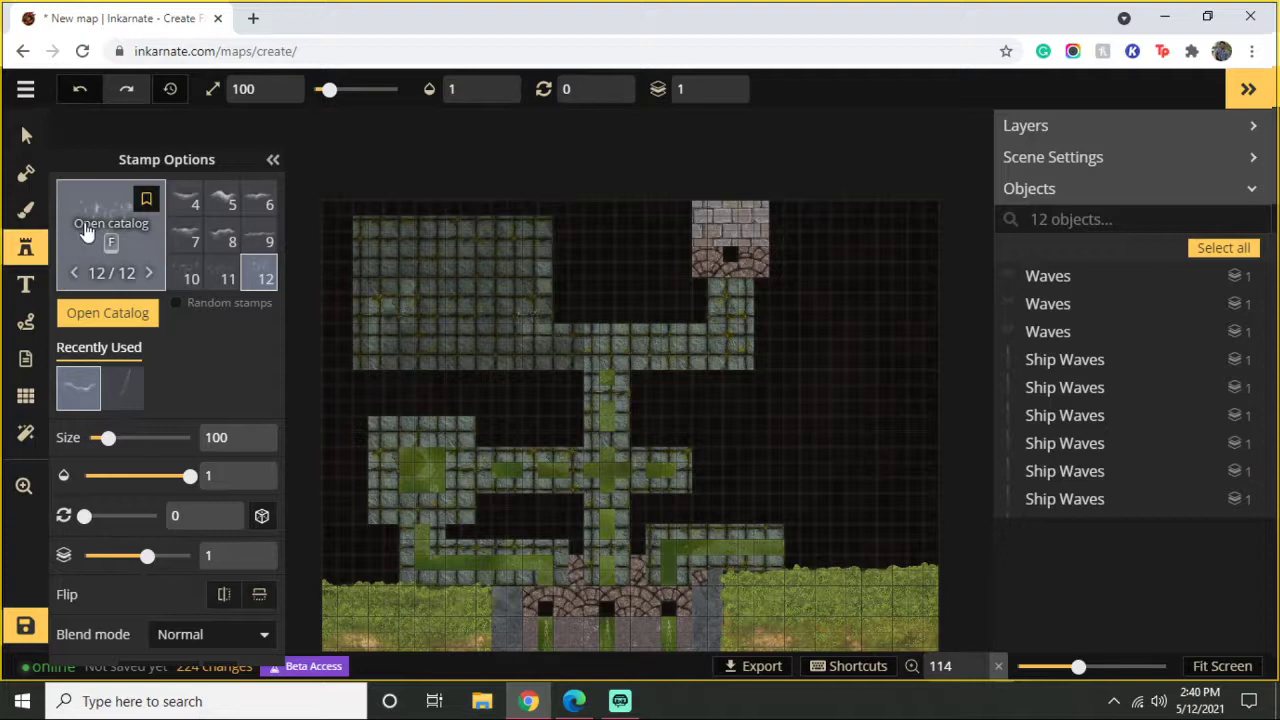
click(86, 232)
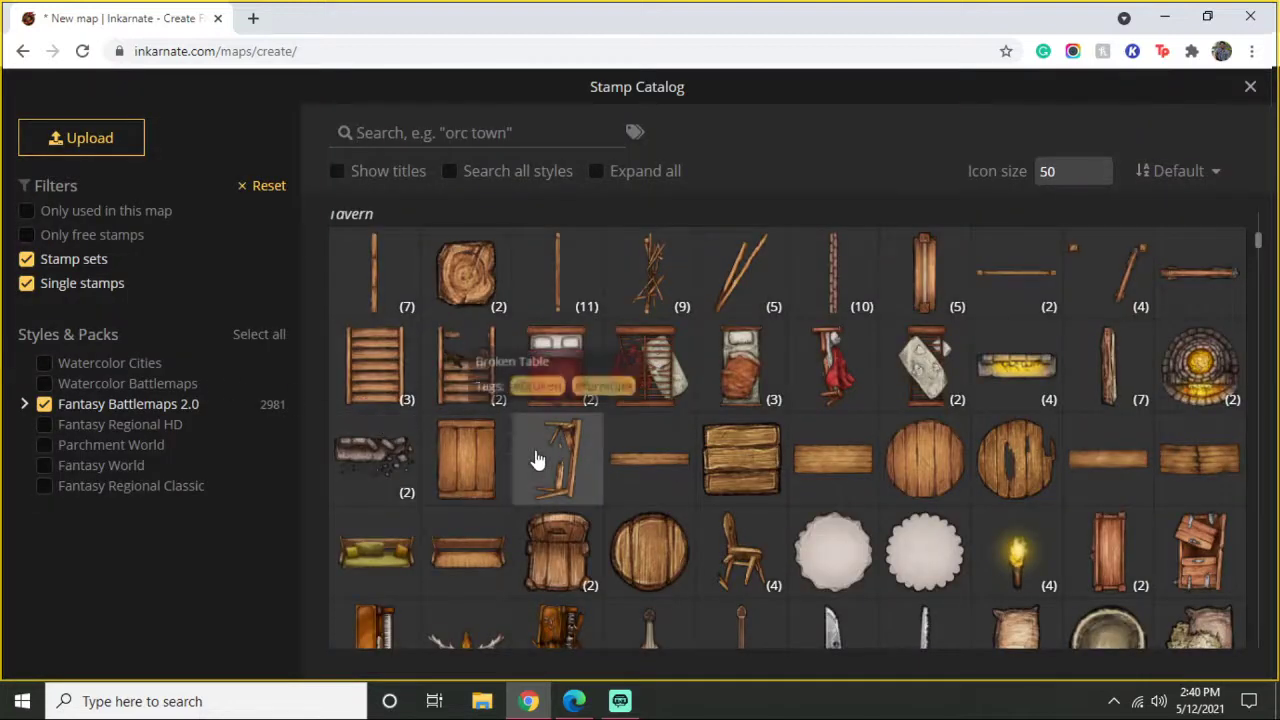
scroll(915, 275, up, 1)
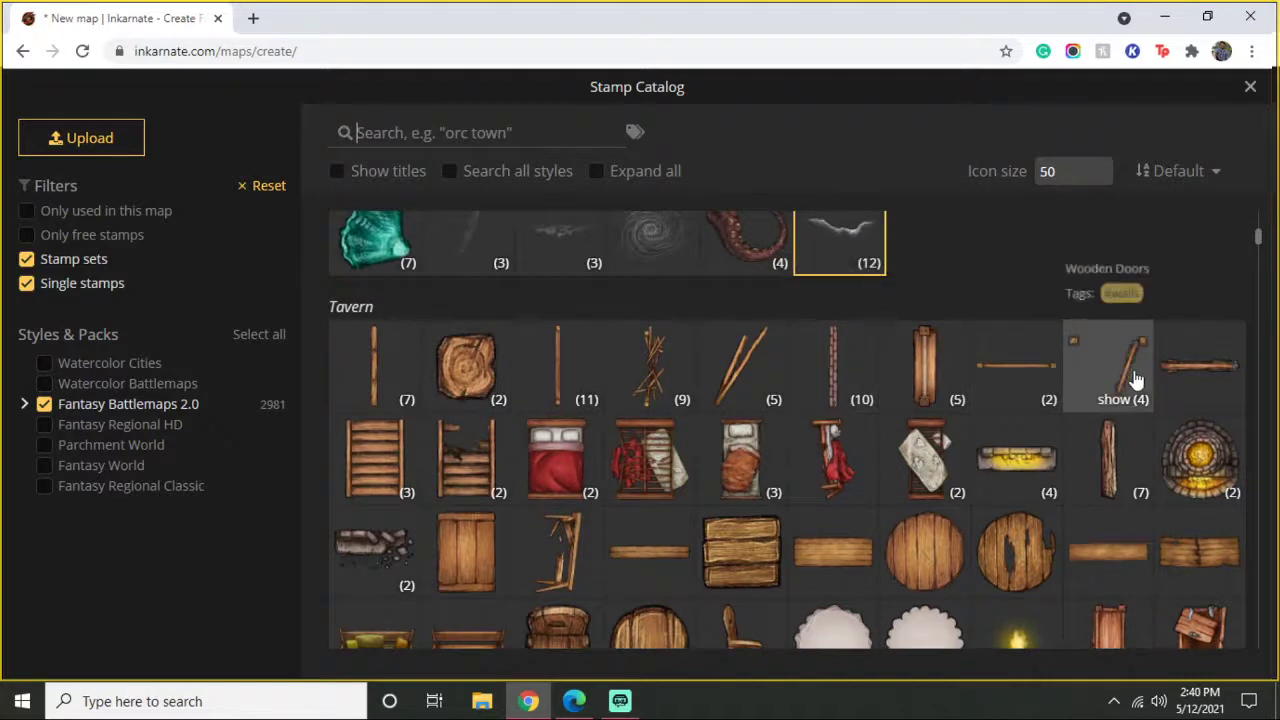
click(1020, 368)
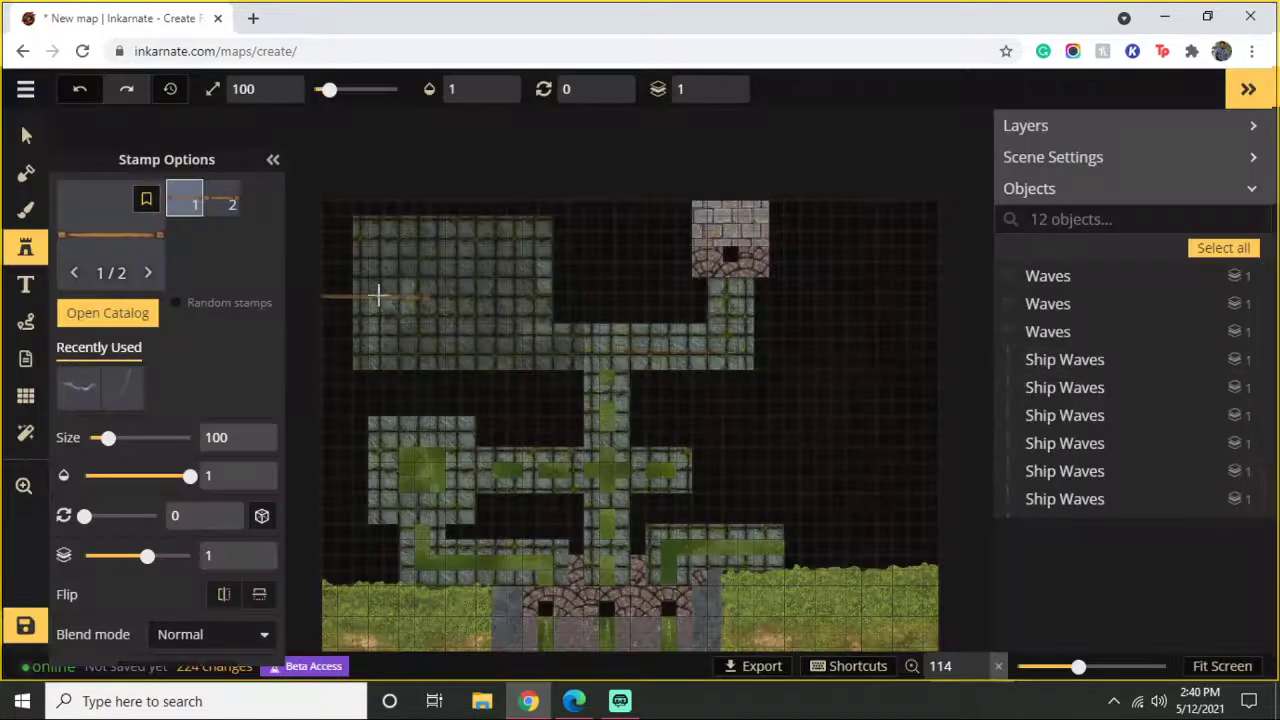
scroll(570, 360, up, 2)
scroll(579, 342, up, 4)
Step: Place the doorway at the room entrance, rotated 90° and resized to 39
click(580, 342)
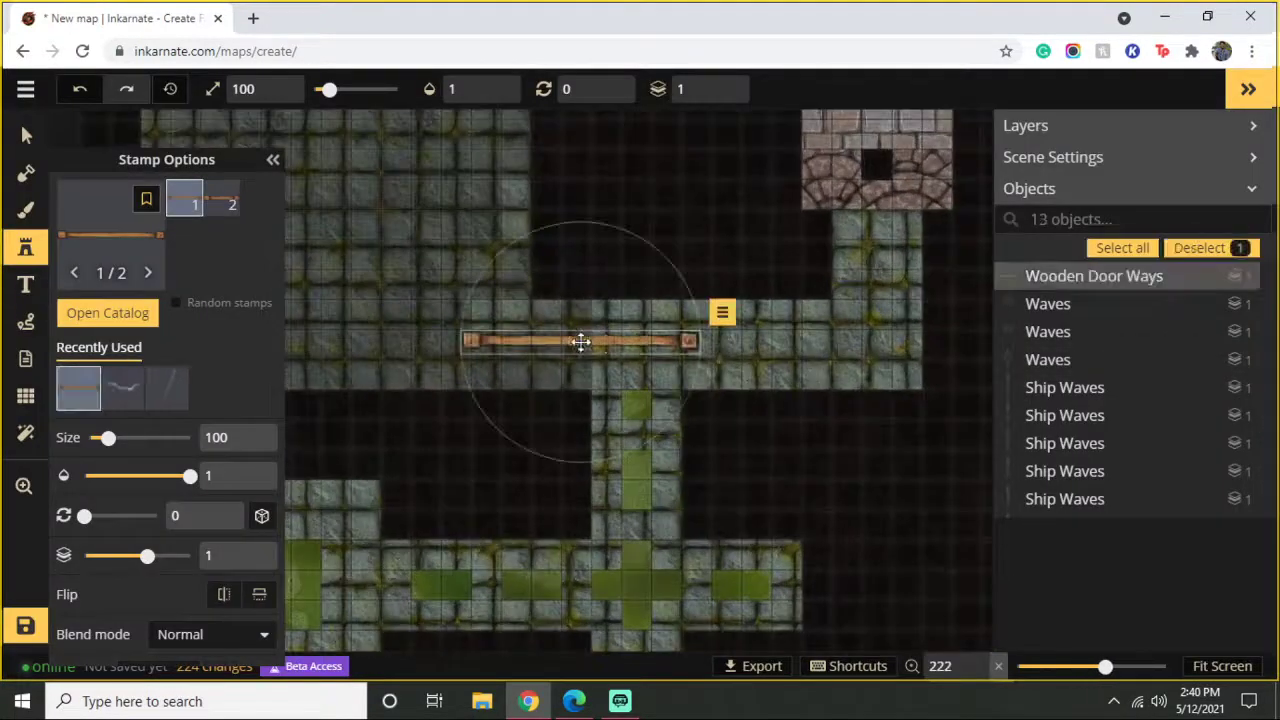
drag(657, 237, 669, 417)
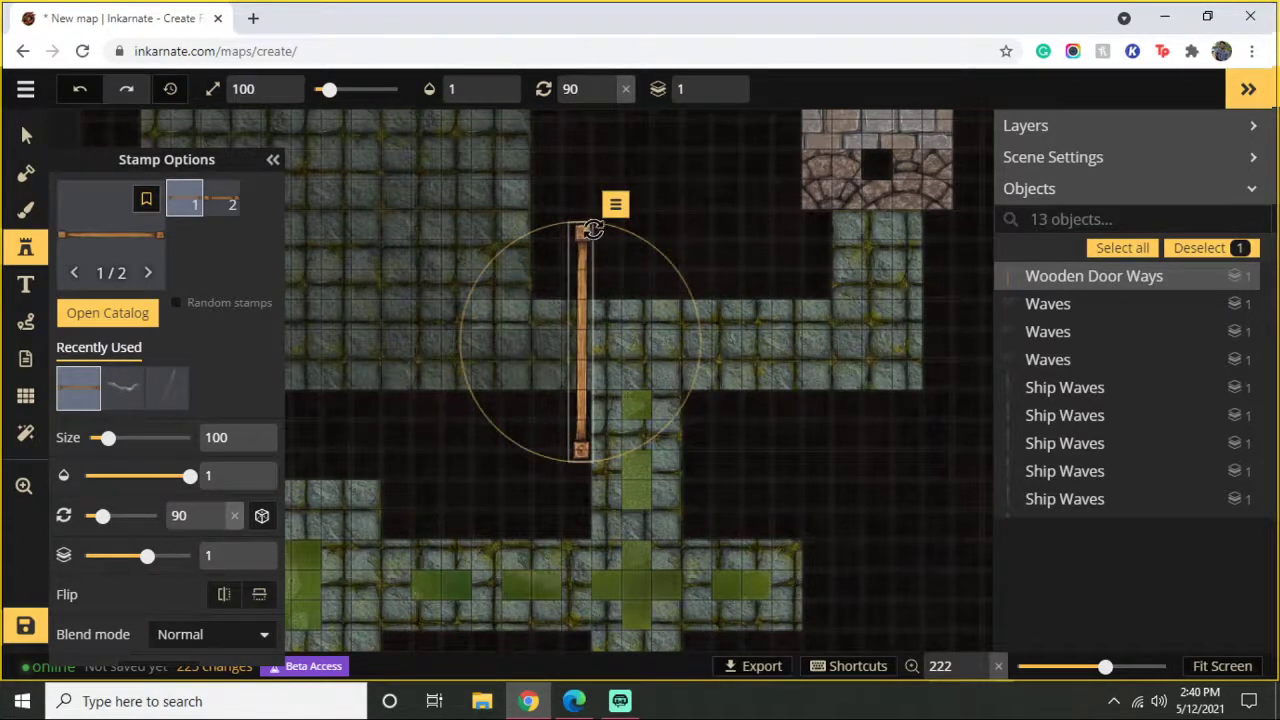
scroll(581, 228, up, 3)
drag(579, 225, 512, 374)
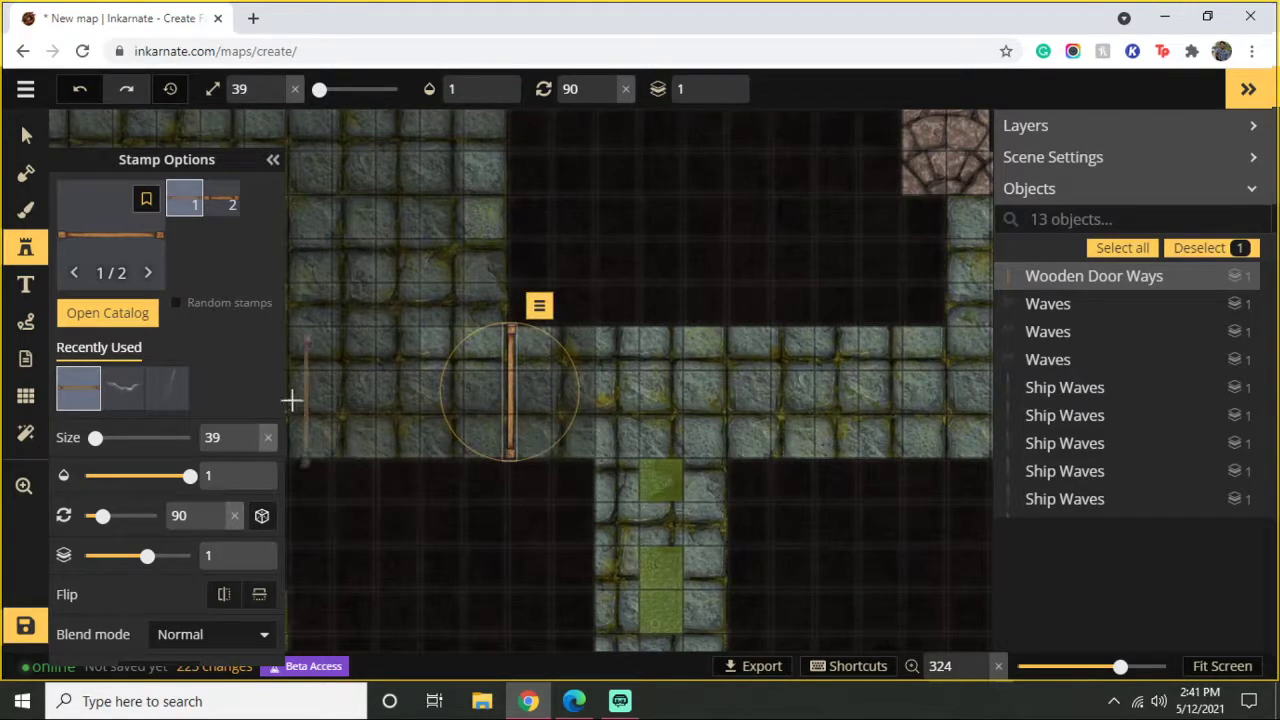
scroll(371, 389, down, 3)
drag(390, 393, 640, 397)
scroll(378, 240, up, 1)
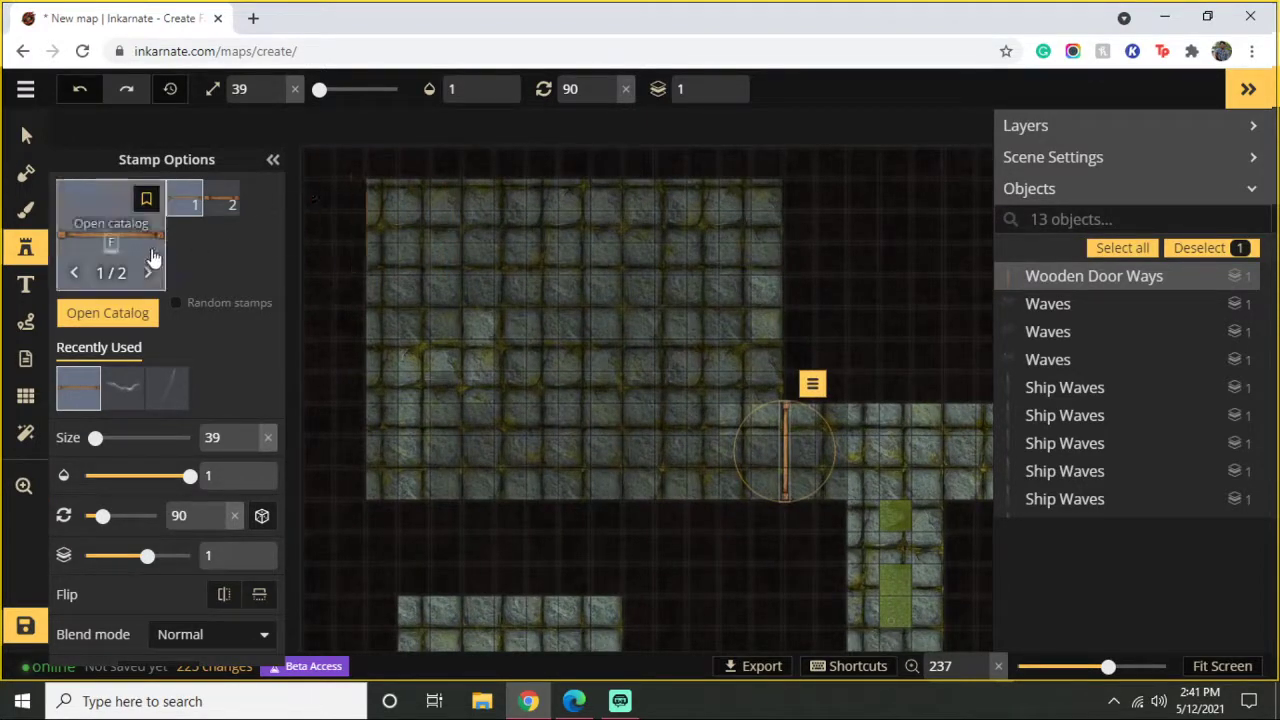
Step: Load the Wooden Walls 2 stamp and place a slightly lengthened vertical wall in the room
click(145, 248)
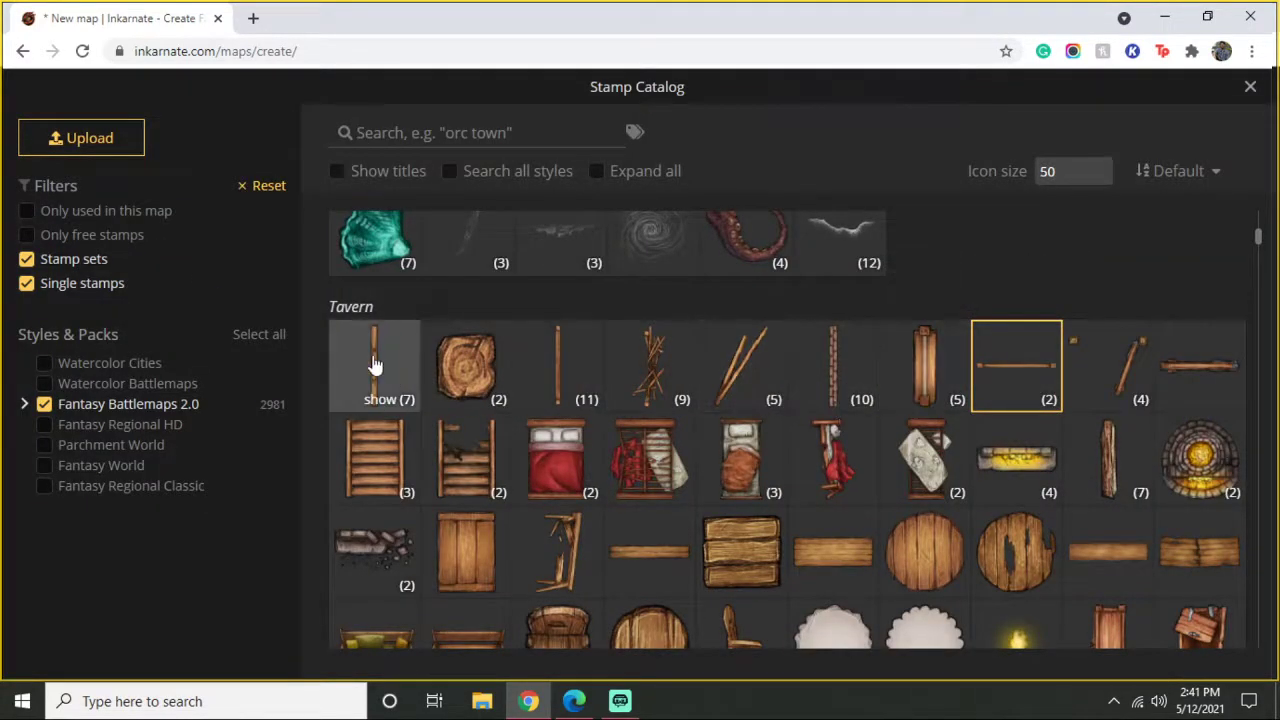
click(557, 367)
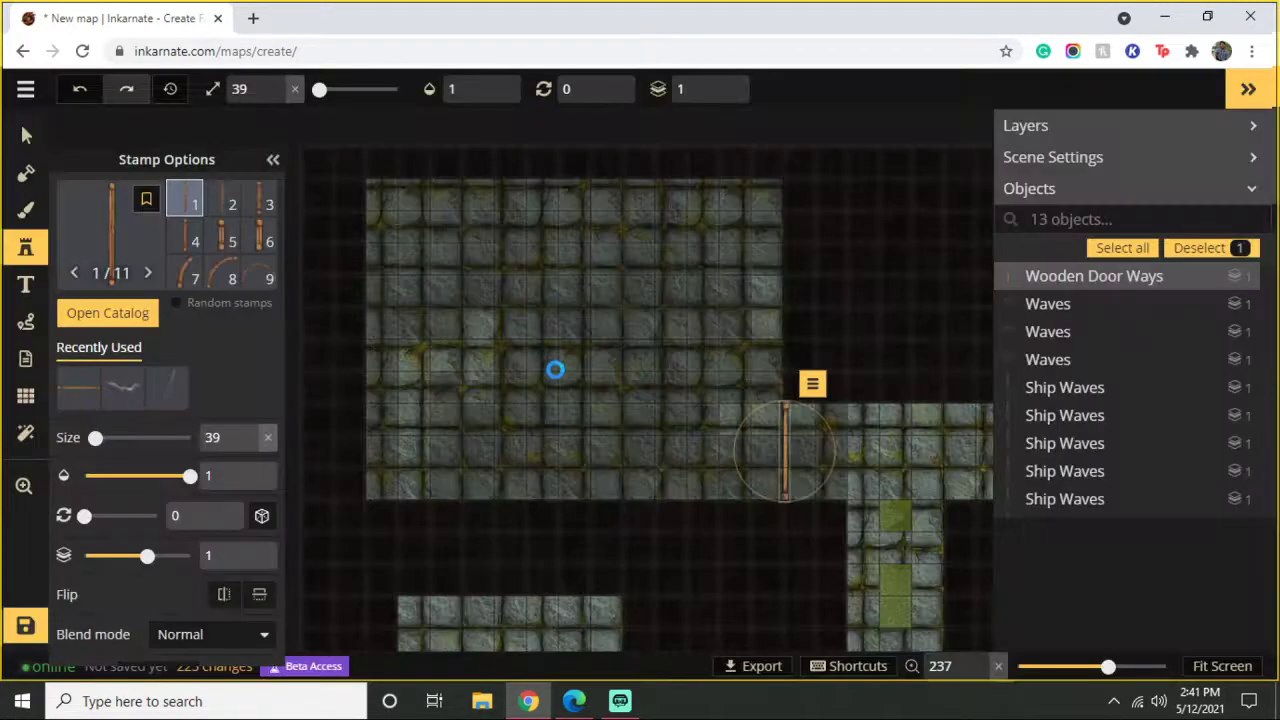
scroll(431, 251, up, 1)
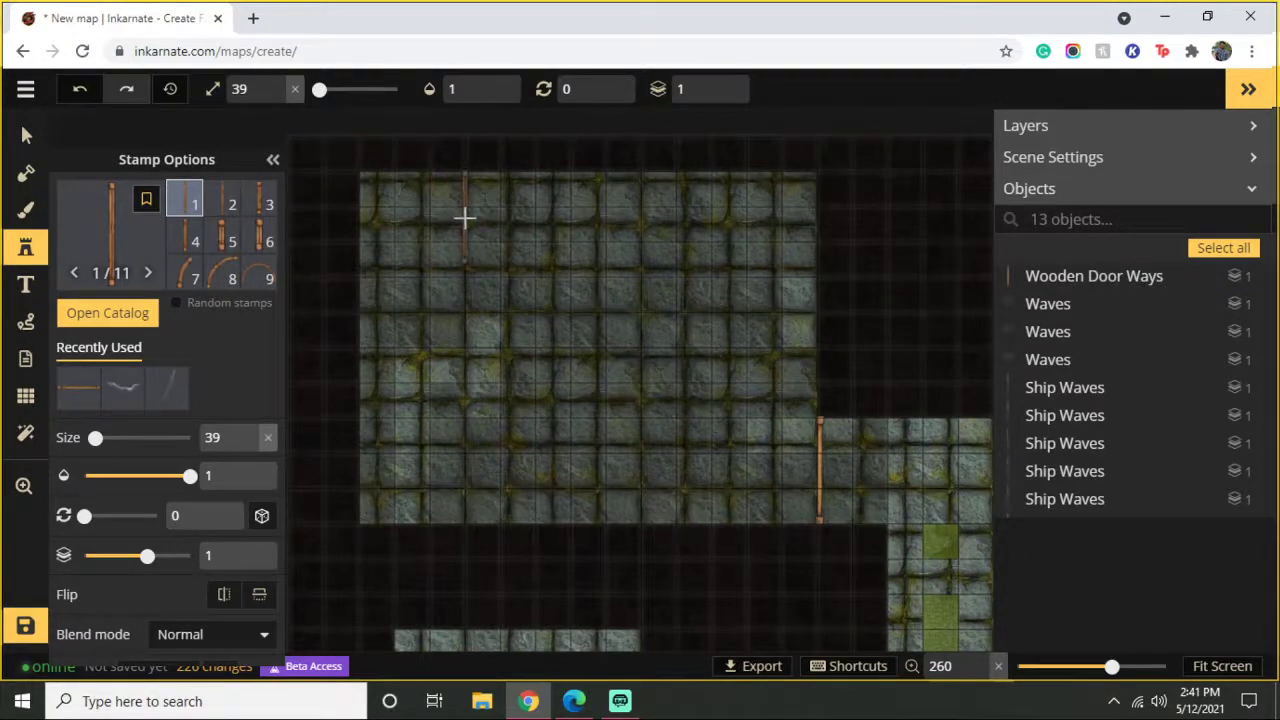
click(465, 218)
scroll(471, 263, up, 4)
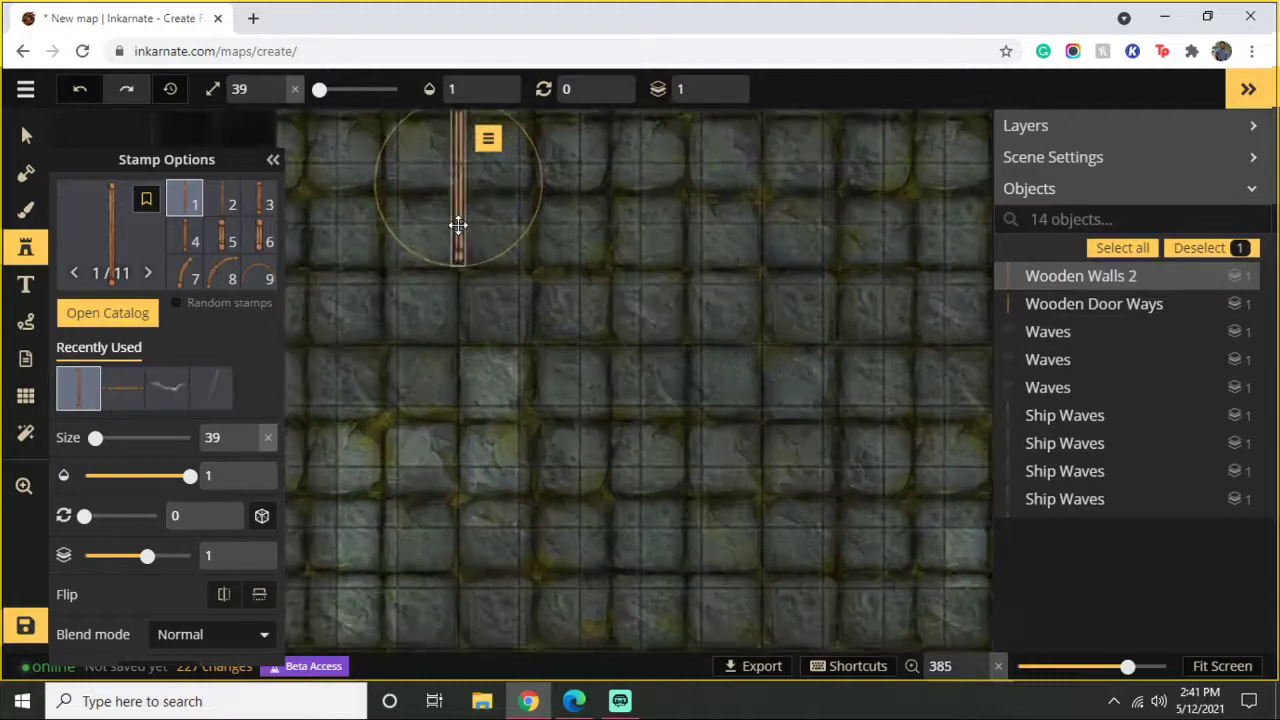
scroll(458, 224, up, 9)
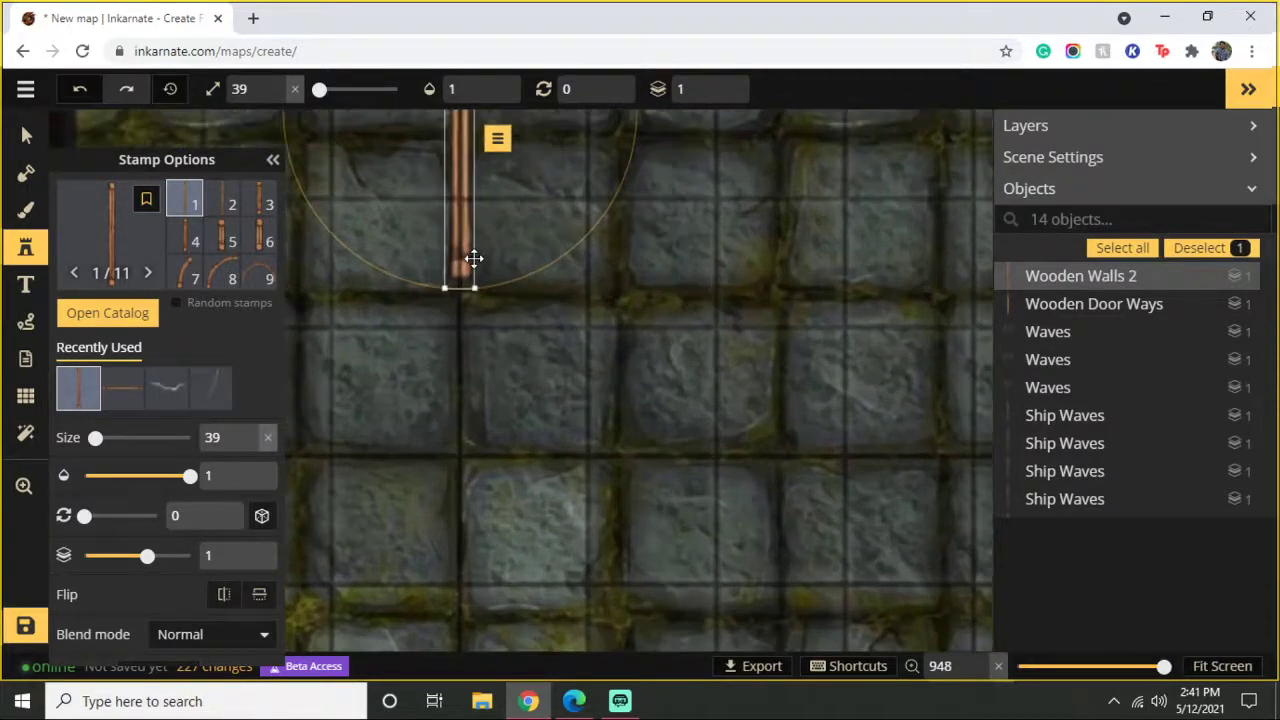
scroll(476, 263, up, 1)
drag(445, 290, 434, 344)
Step: Place two more vertical wooden walls to the right of the first
scroll(594, 263, down, 9)
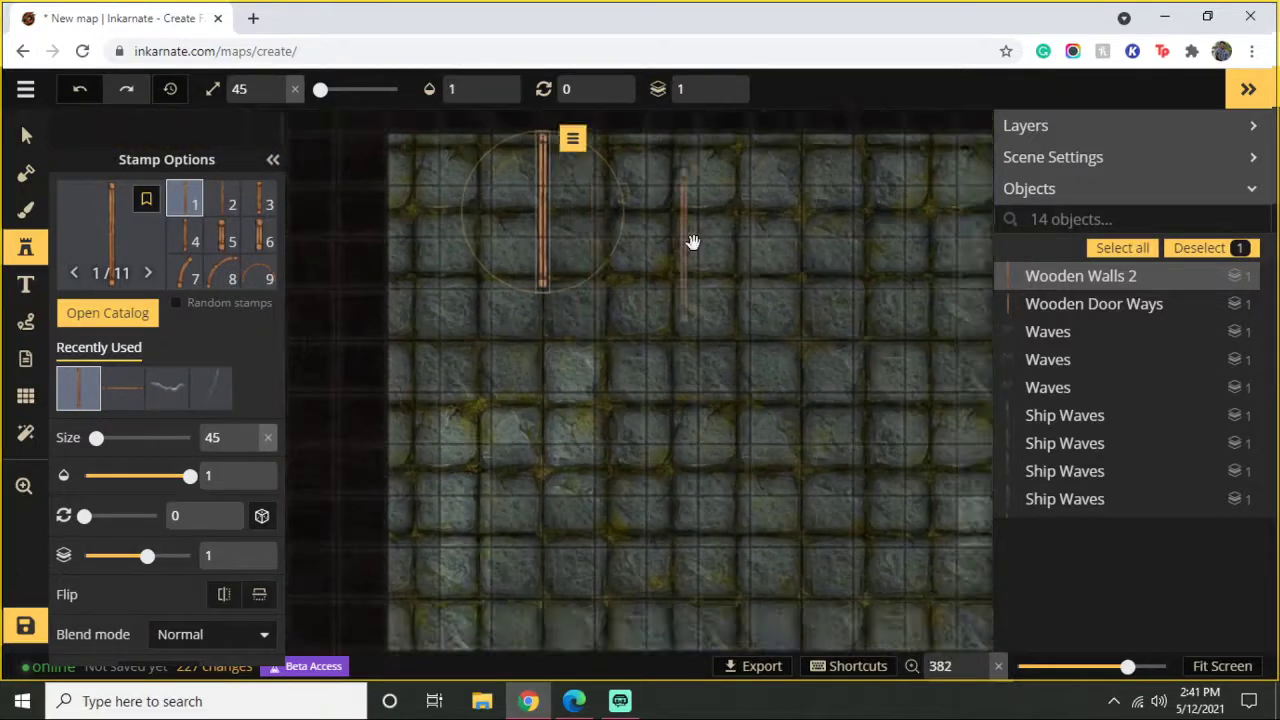
drag(693, 243, 717, 300)
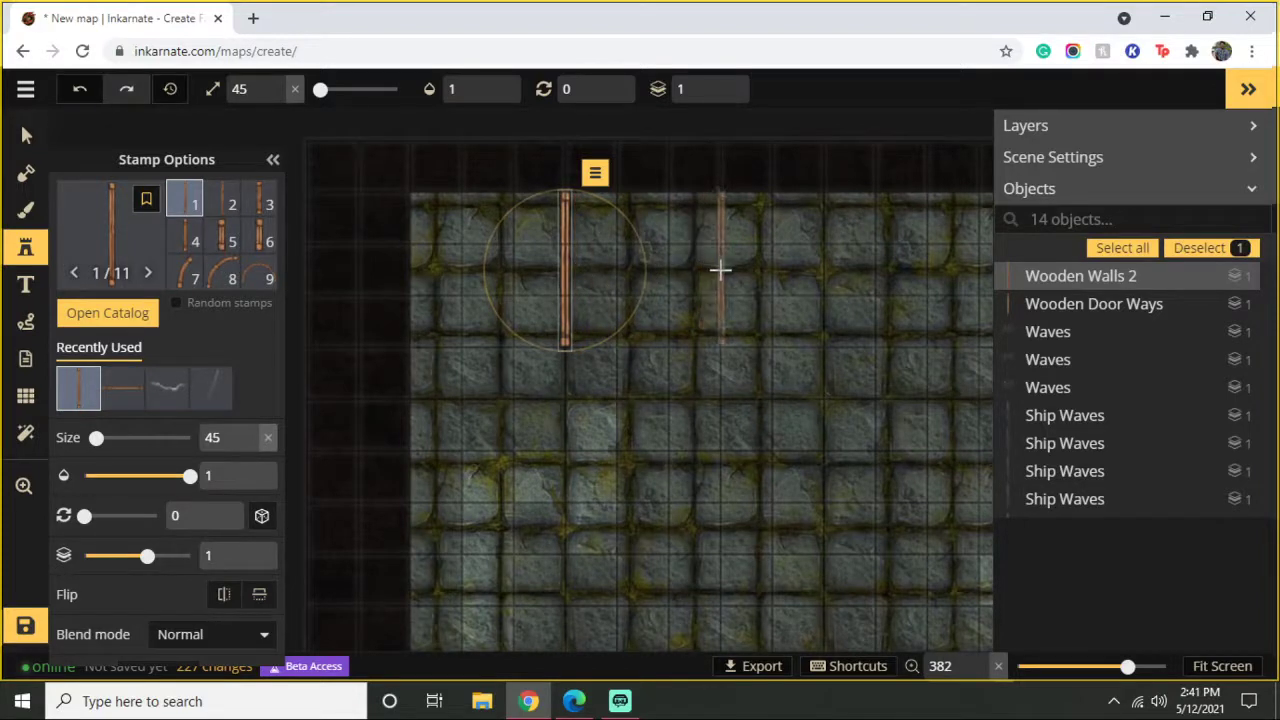
click(720, 268)
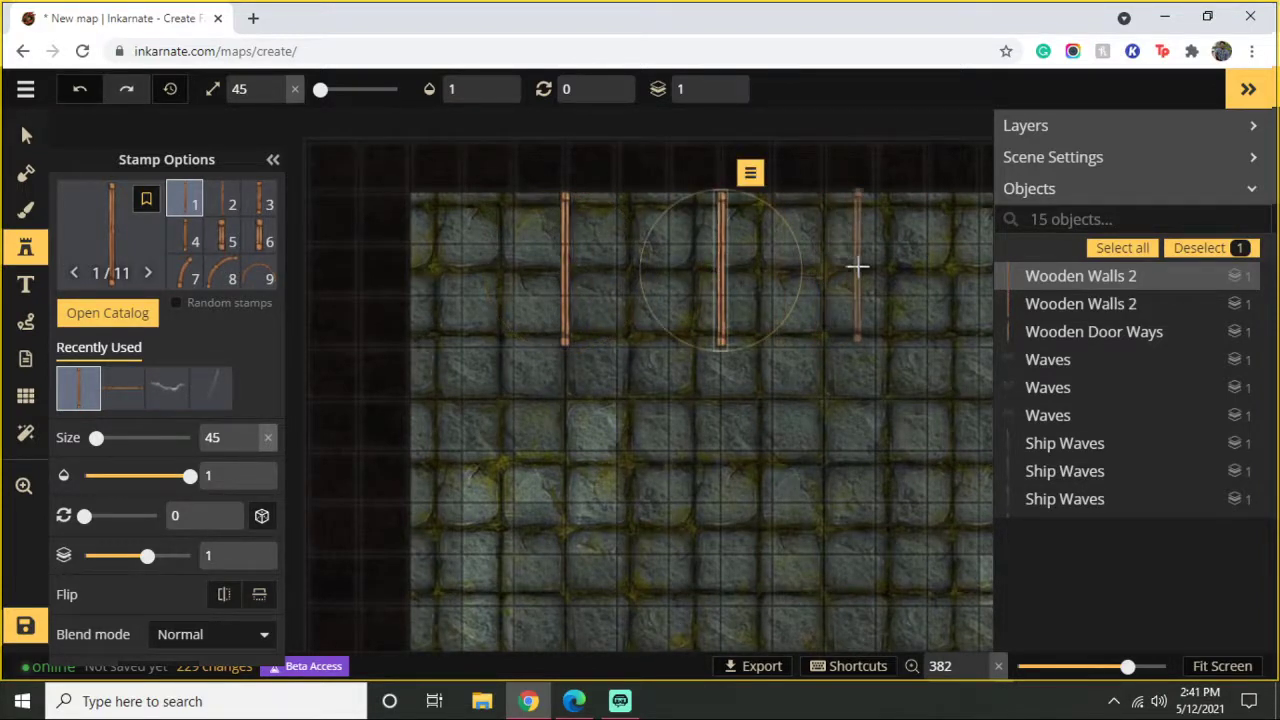
click(874, 268)
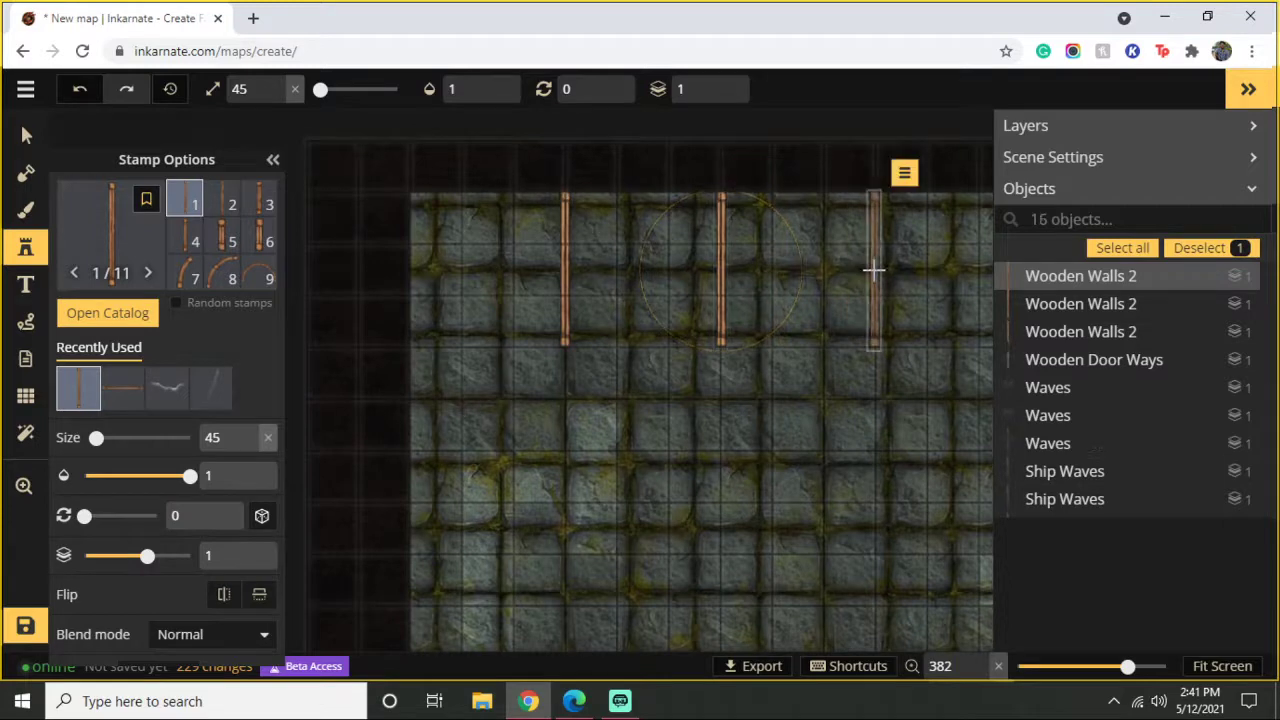
Step: Stamp three horizontal wooden walls, rotated 270, along the bottoms of the vertical walls
drag(930, 373, 697, 383)
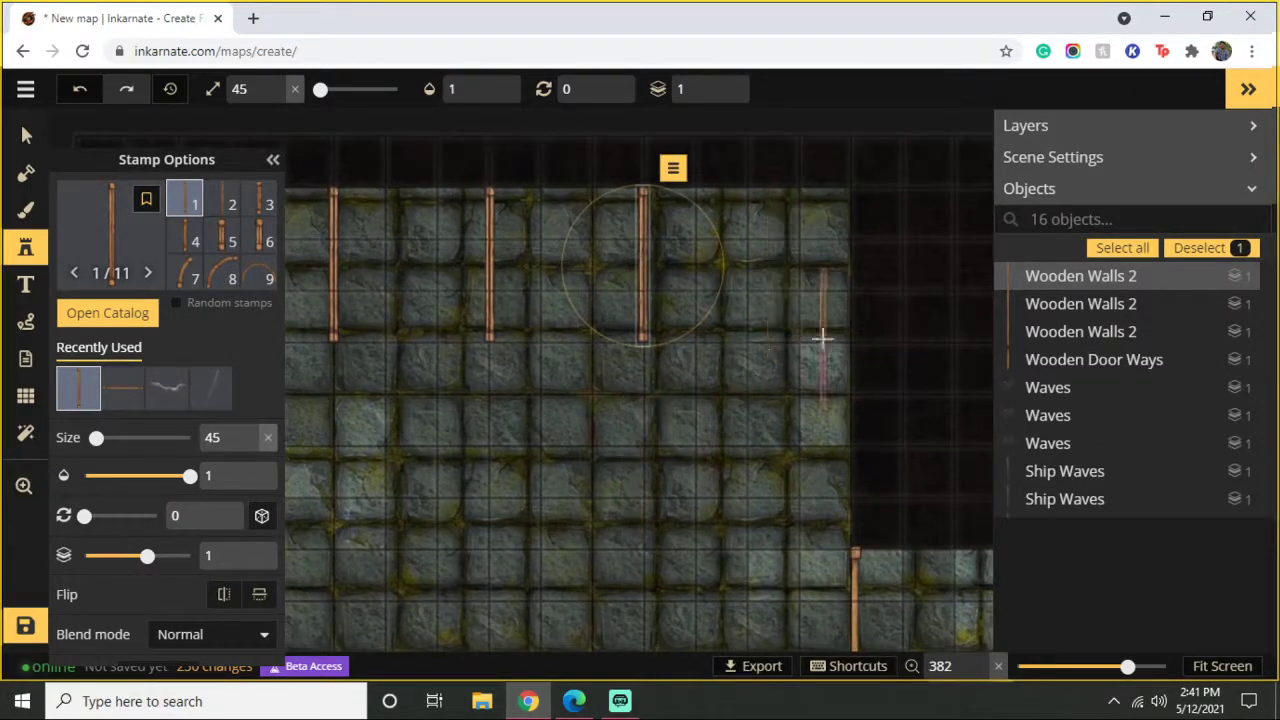
drag(563, 477, 700, 410)
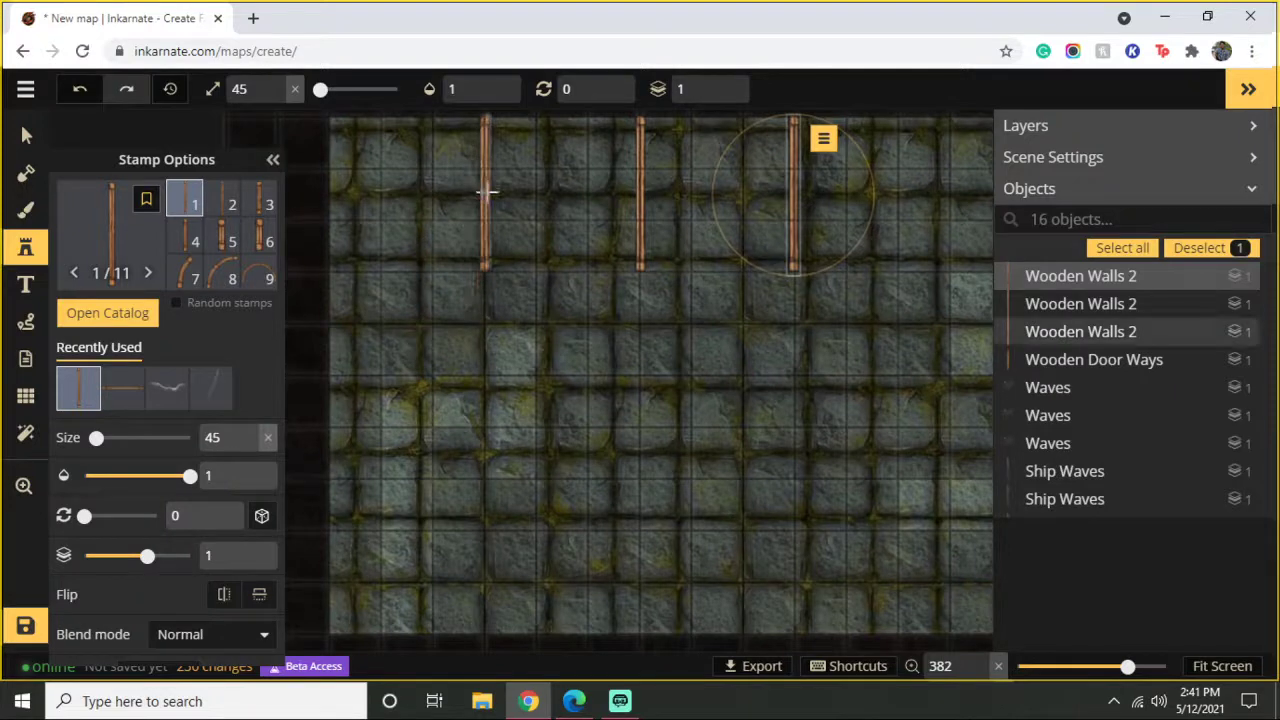
drag(414, 374, 410, 237)
drag(429, 374, 424, 272)
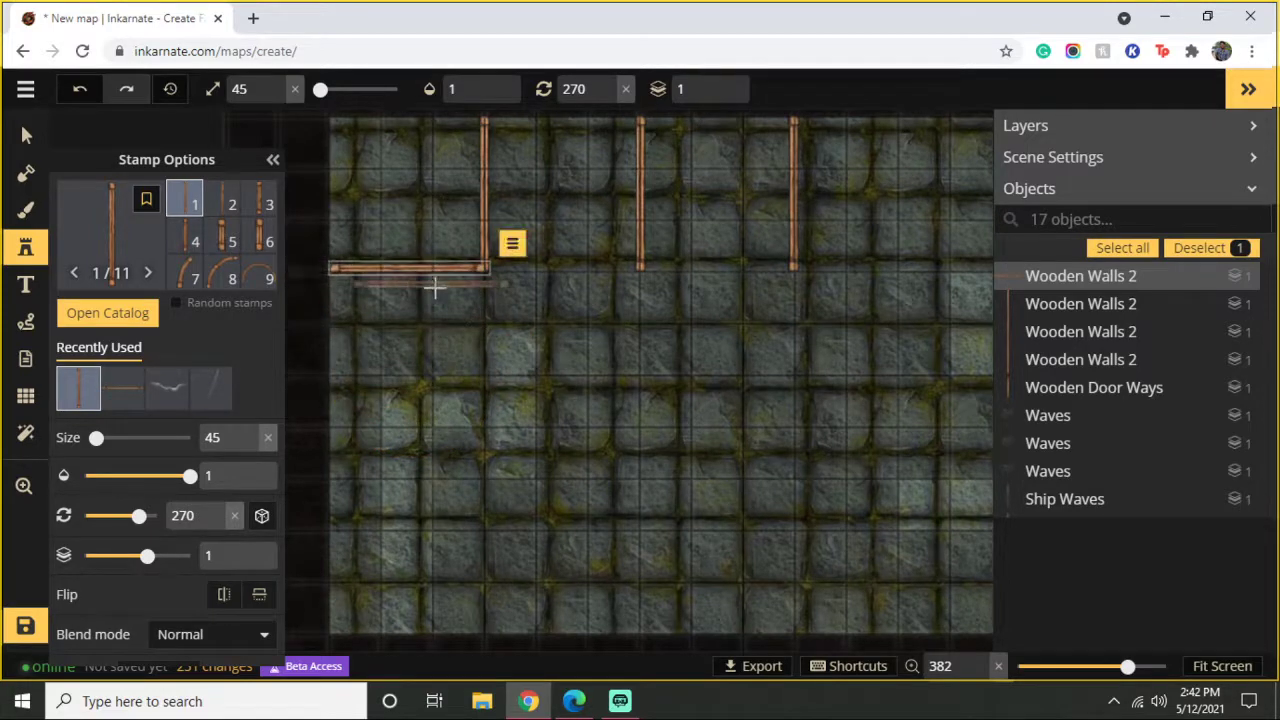
click(563, 268)
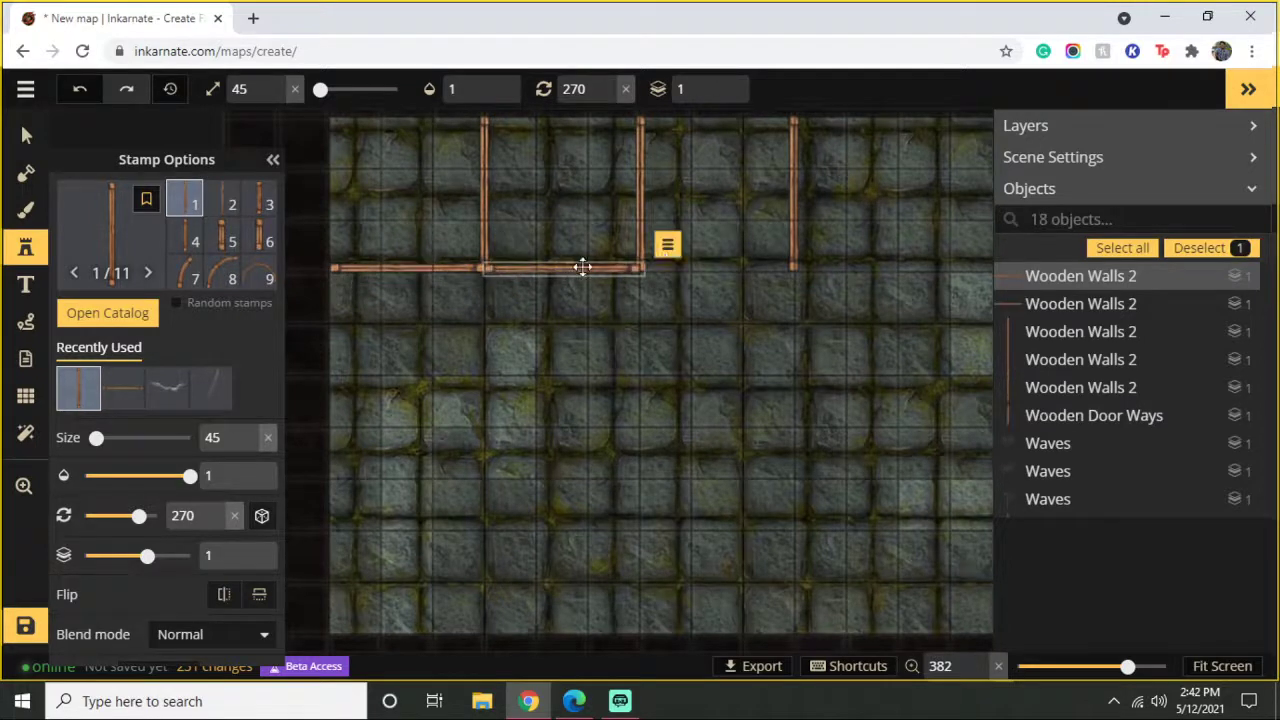
click(721, 268)
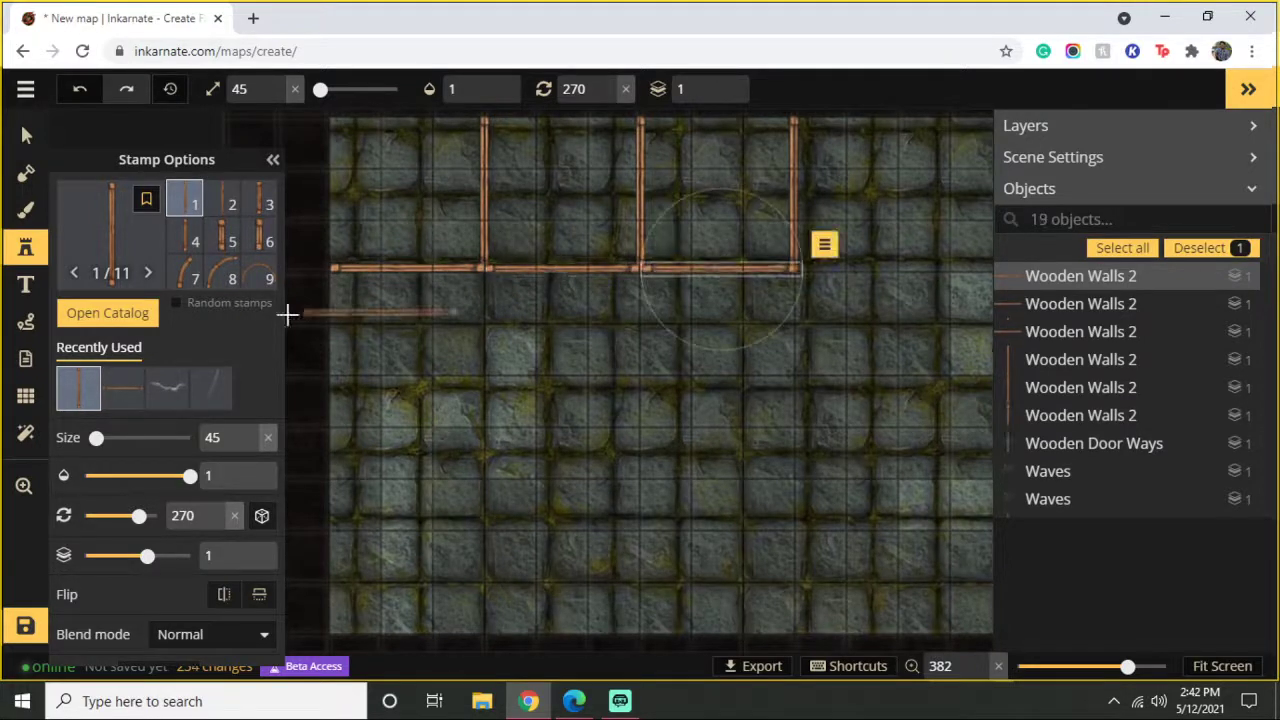
Step: Load the Wooden Doors stamp and place diagonal open doors under the left and middle walls
click(157, 238)
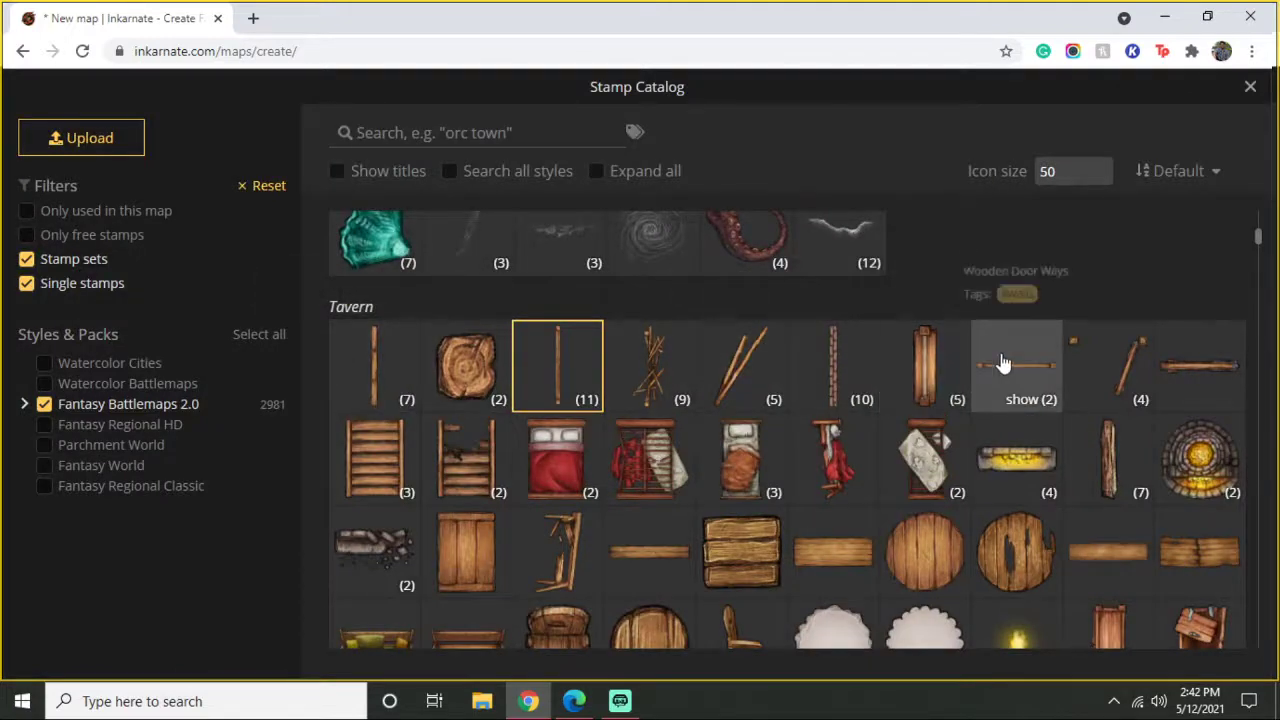
click(1123, 371)
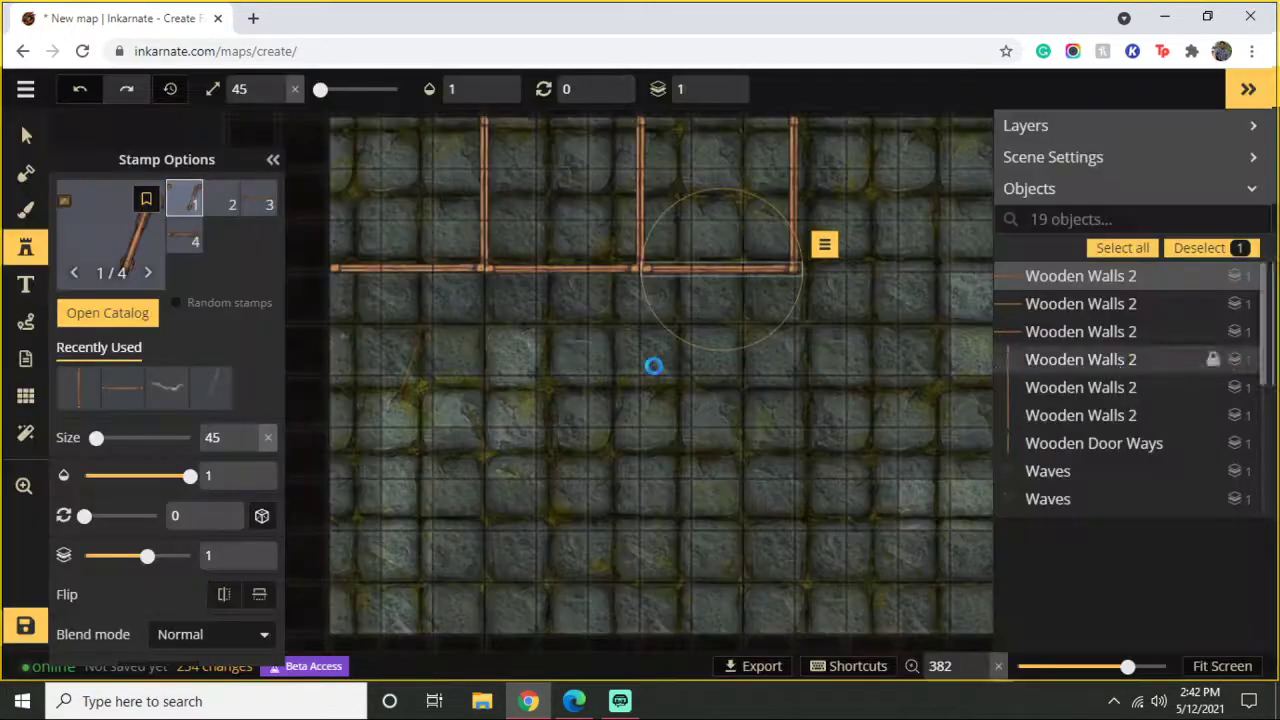
click(220, 200)
click(263, 205)
click(185, 244)
click(184, 199)
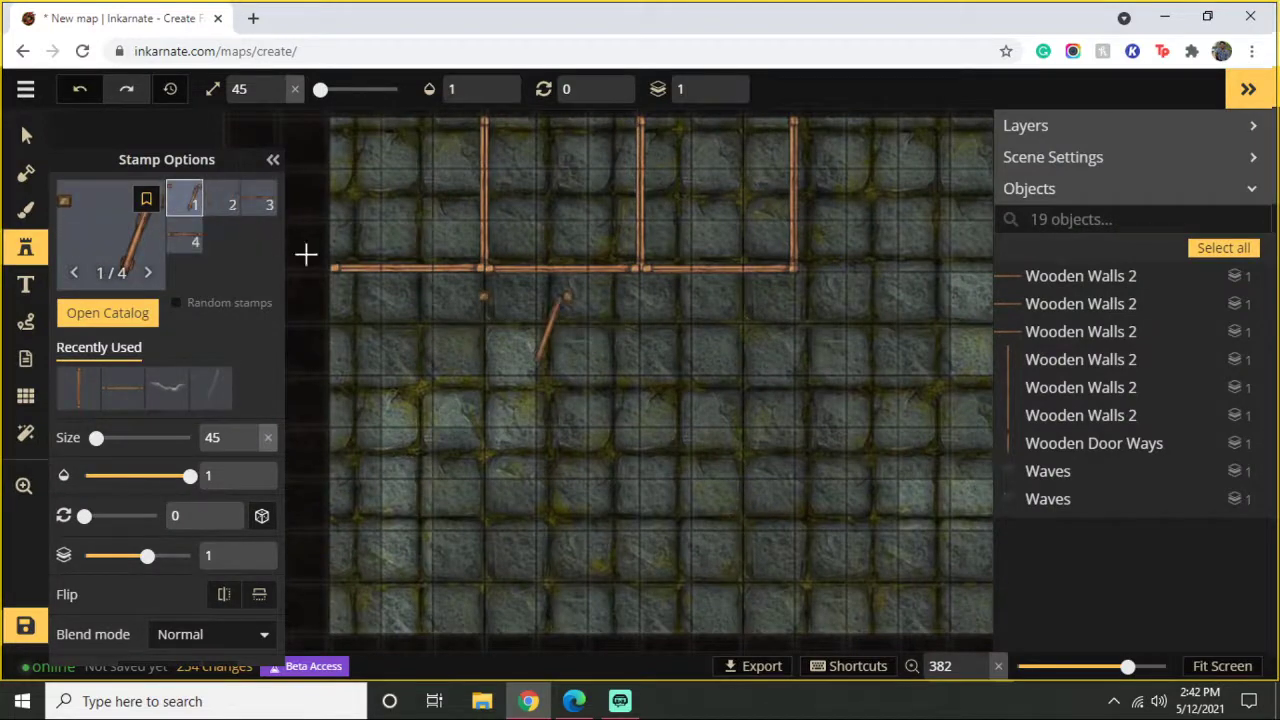
click(407, 299)
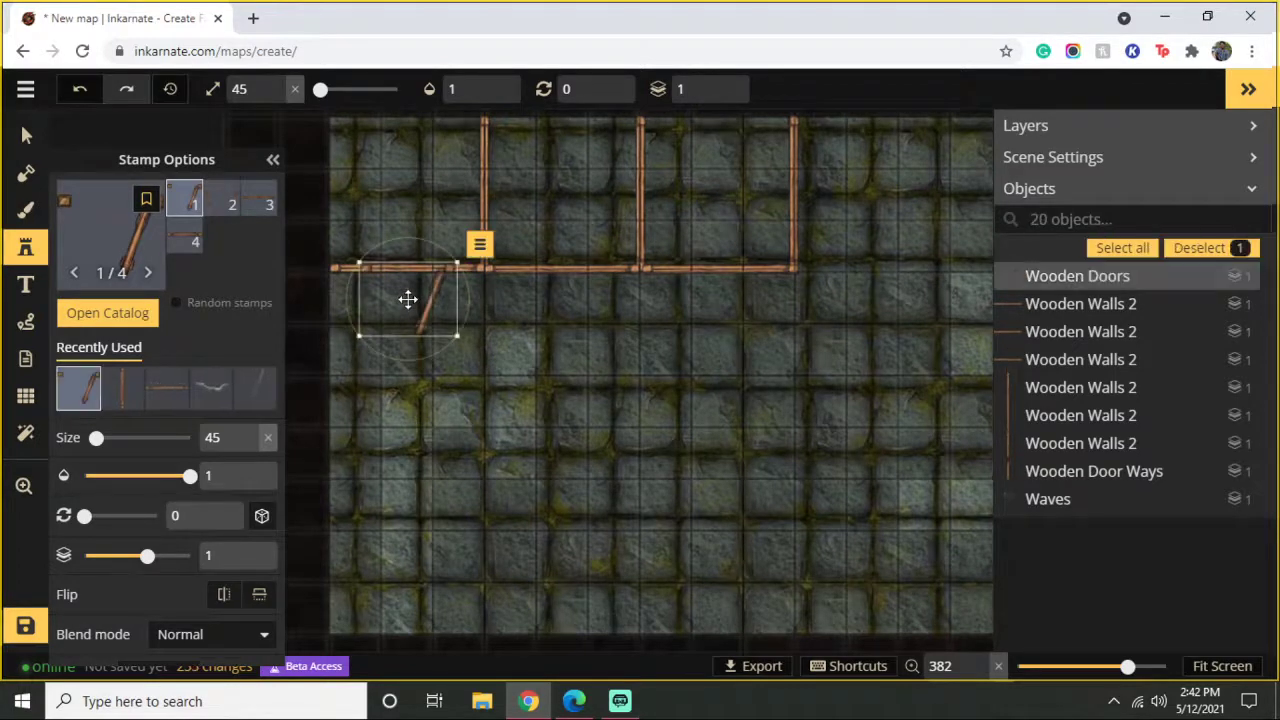
click(566, 298)
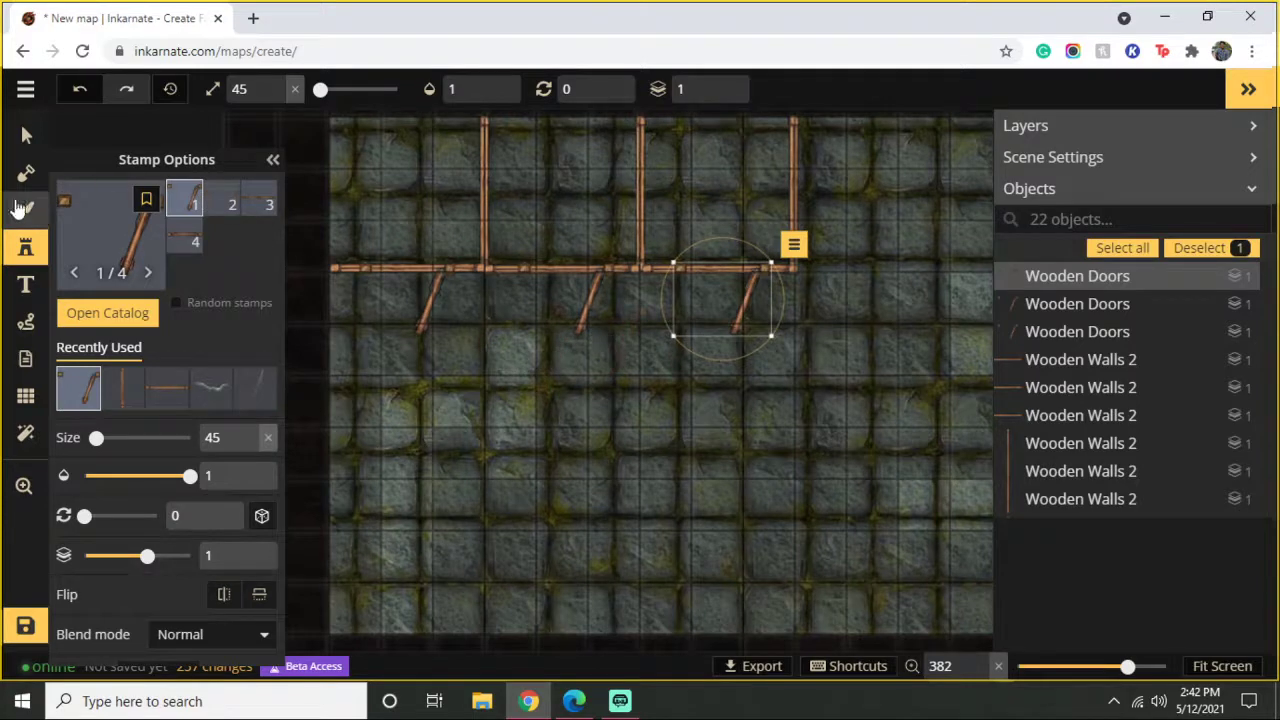
Step: Delete the left, middle and right doors from the map
click(26, 135)
click(429, 319)
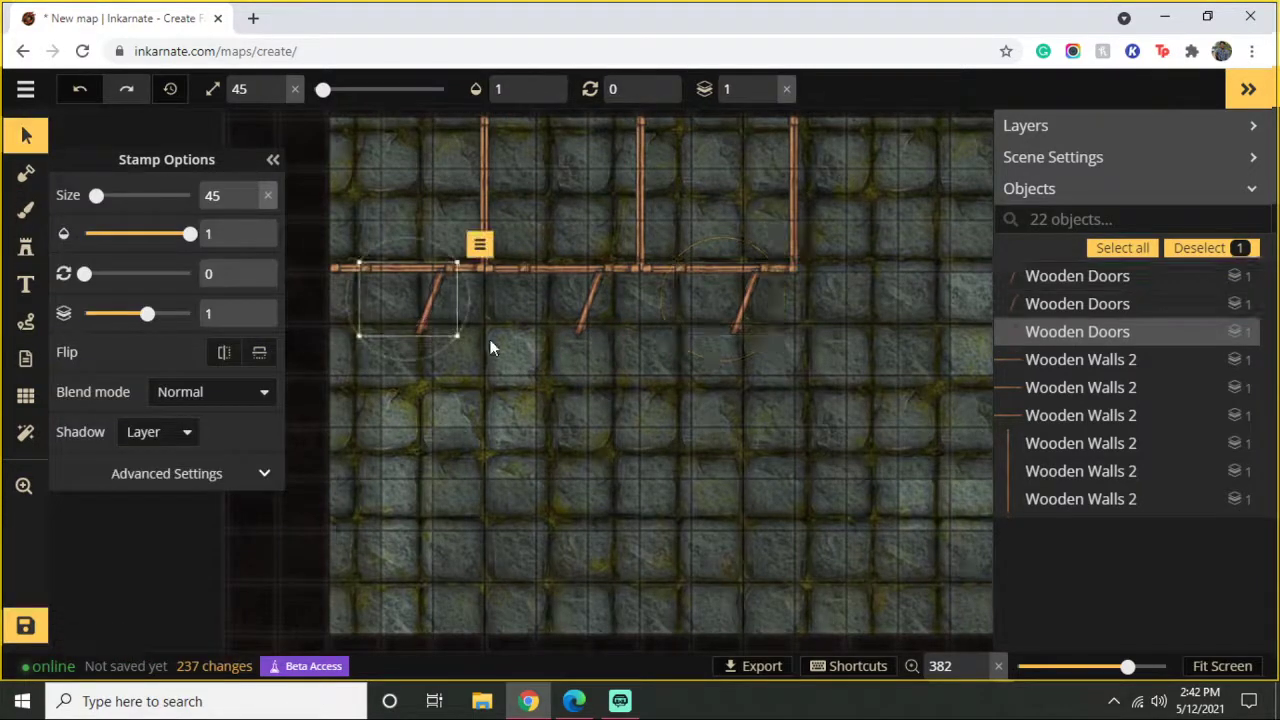
key(Delete)
click(580, 312)
key(Delete)
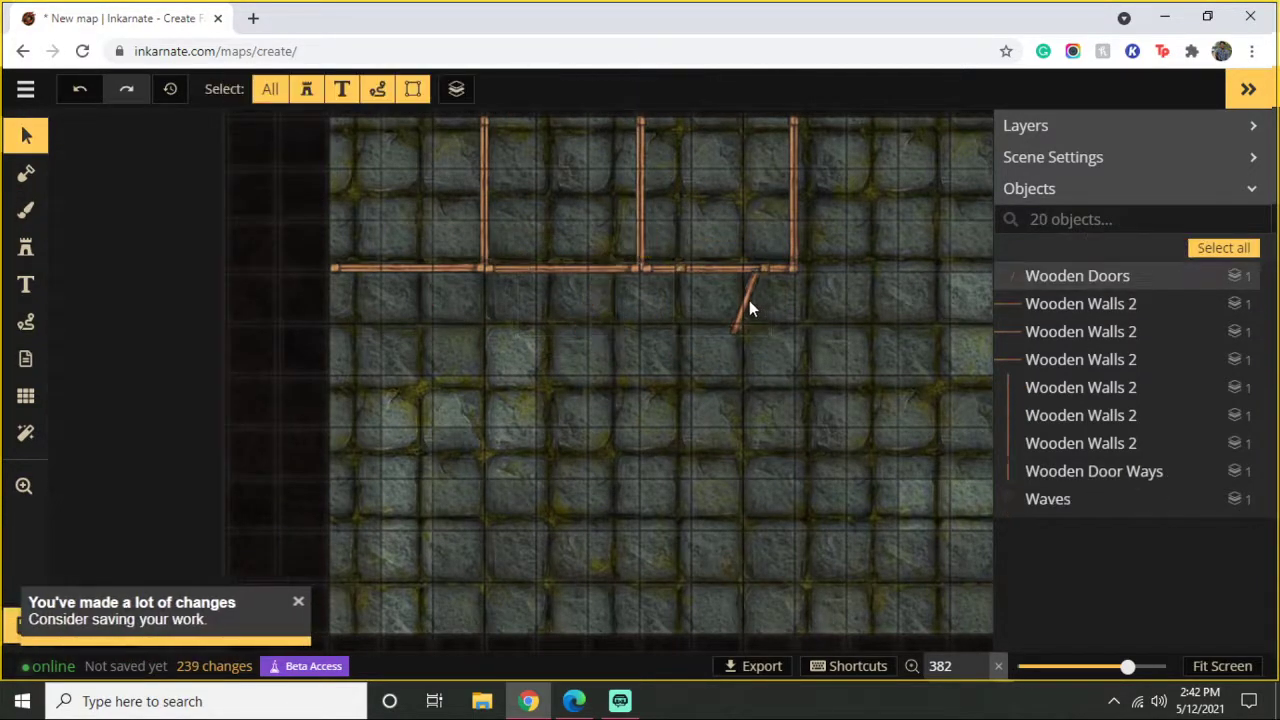
click(749, 302)
key(Delete)
Step: Set closed doors (variant 4) into the wall of the left, middle and right rooms
click(40, 246)
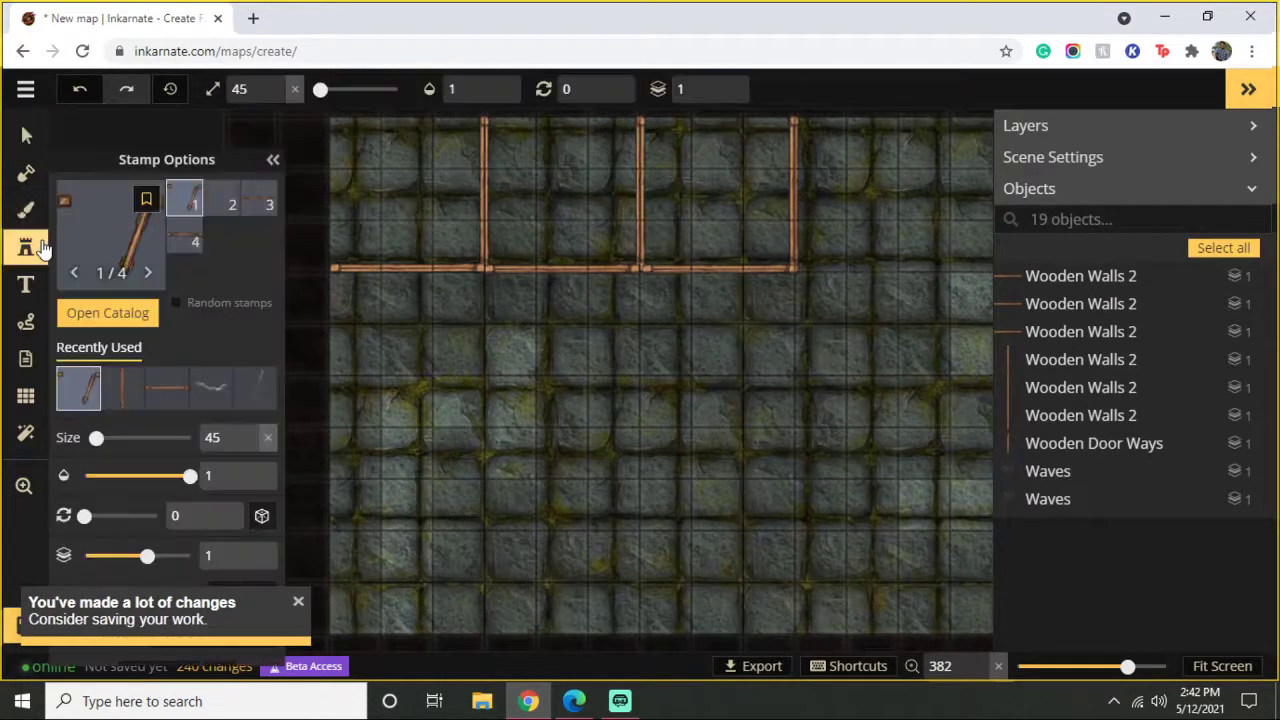
click(186, 240)
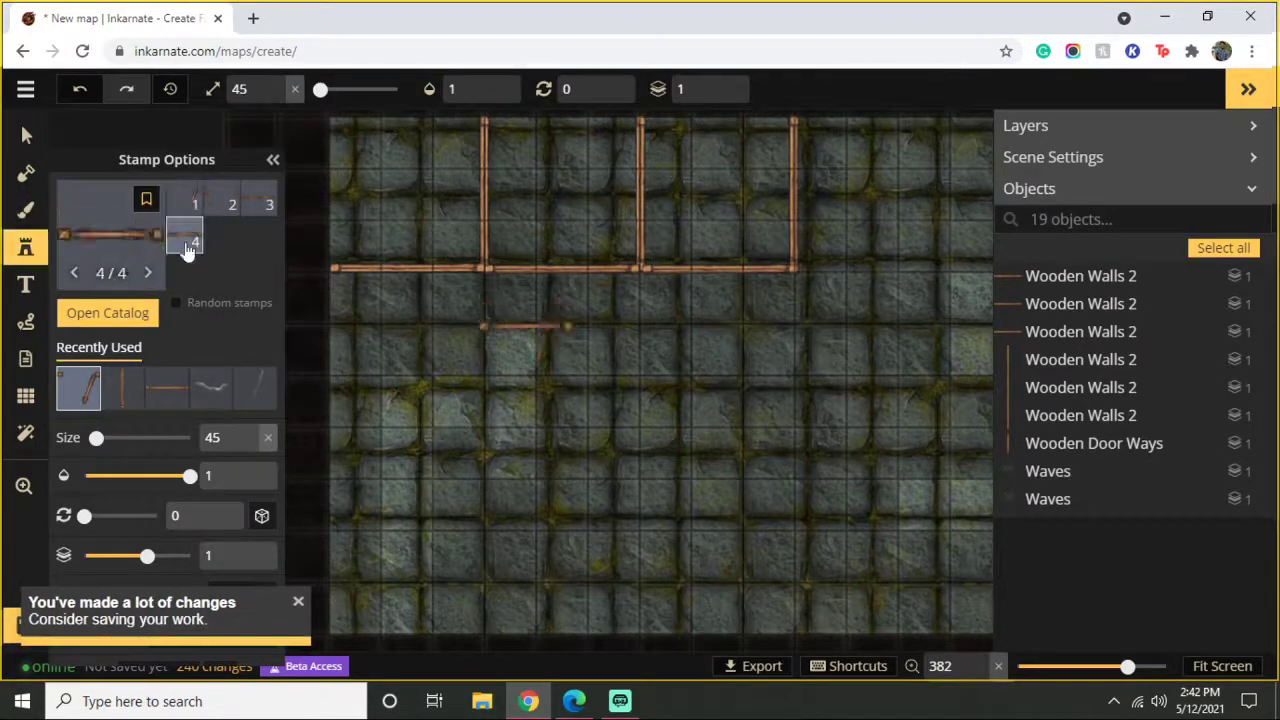
click(411, 269)
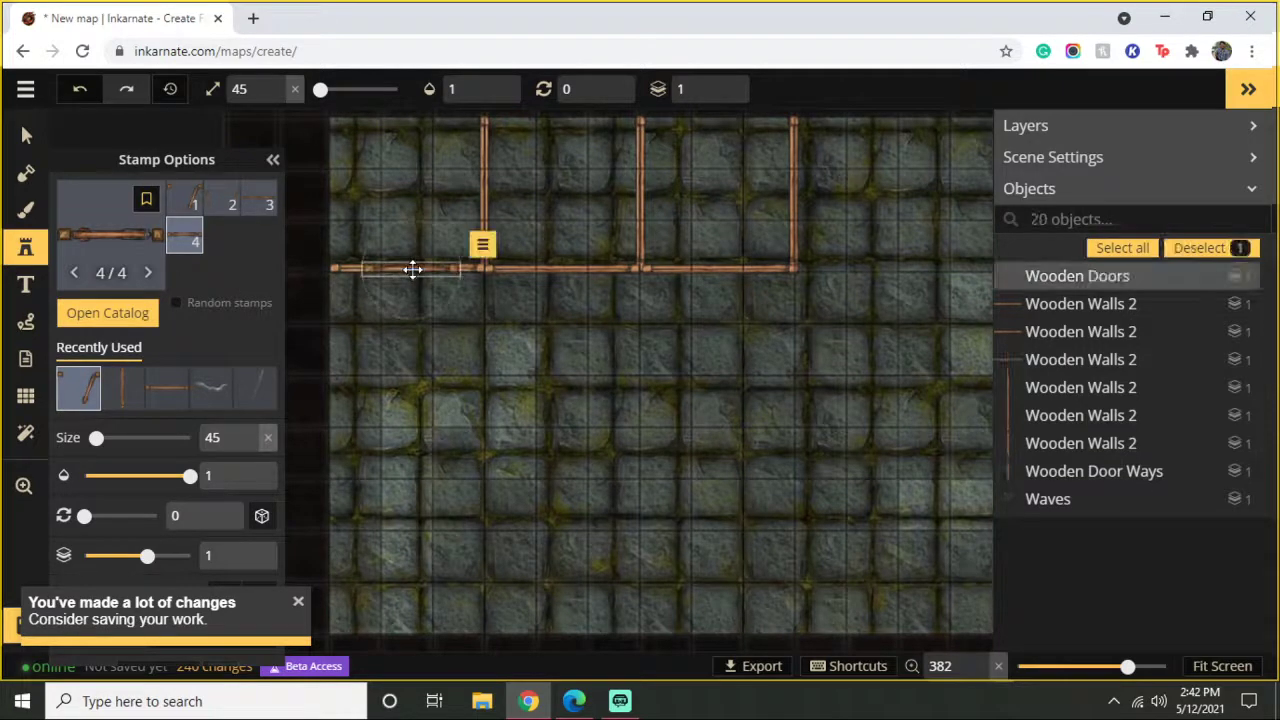
click(560, 270)
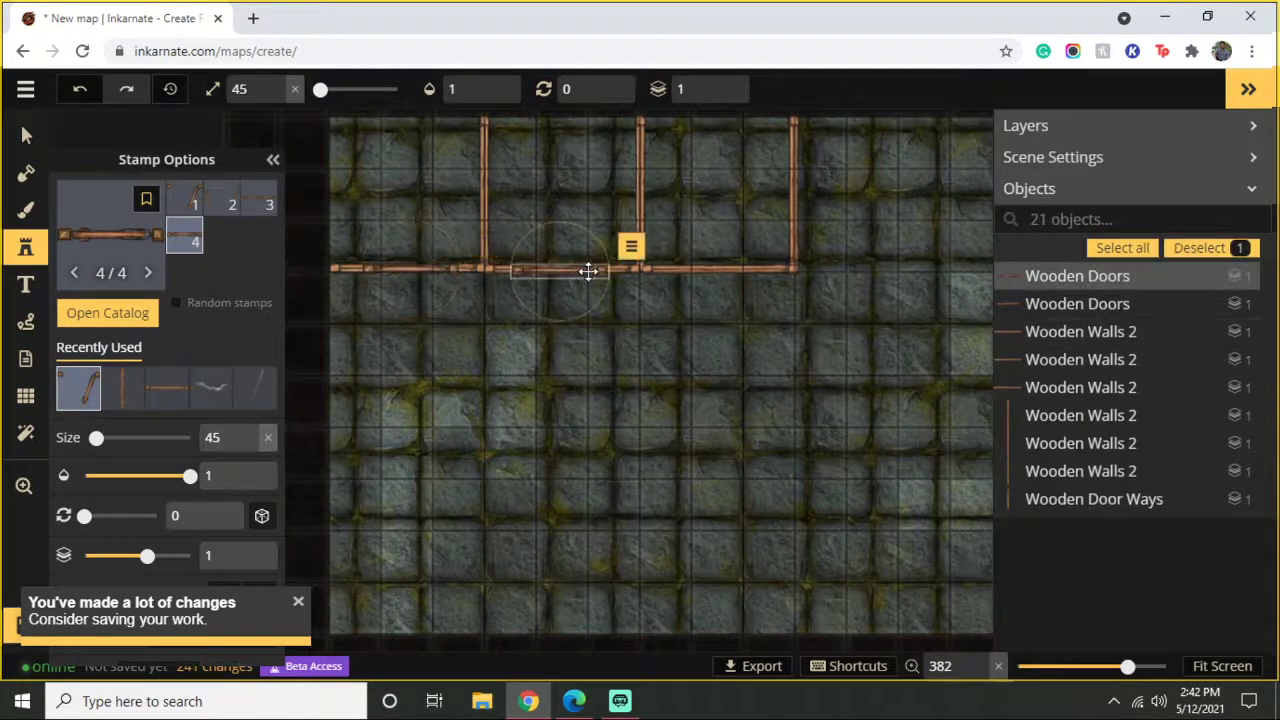
click(720, 268)
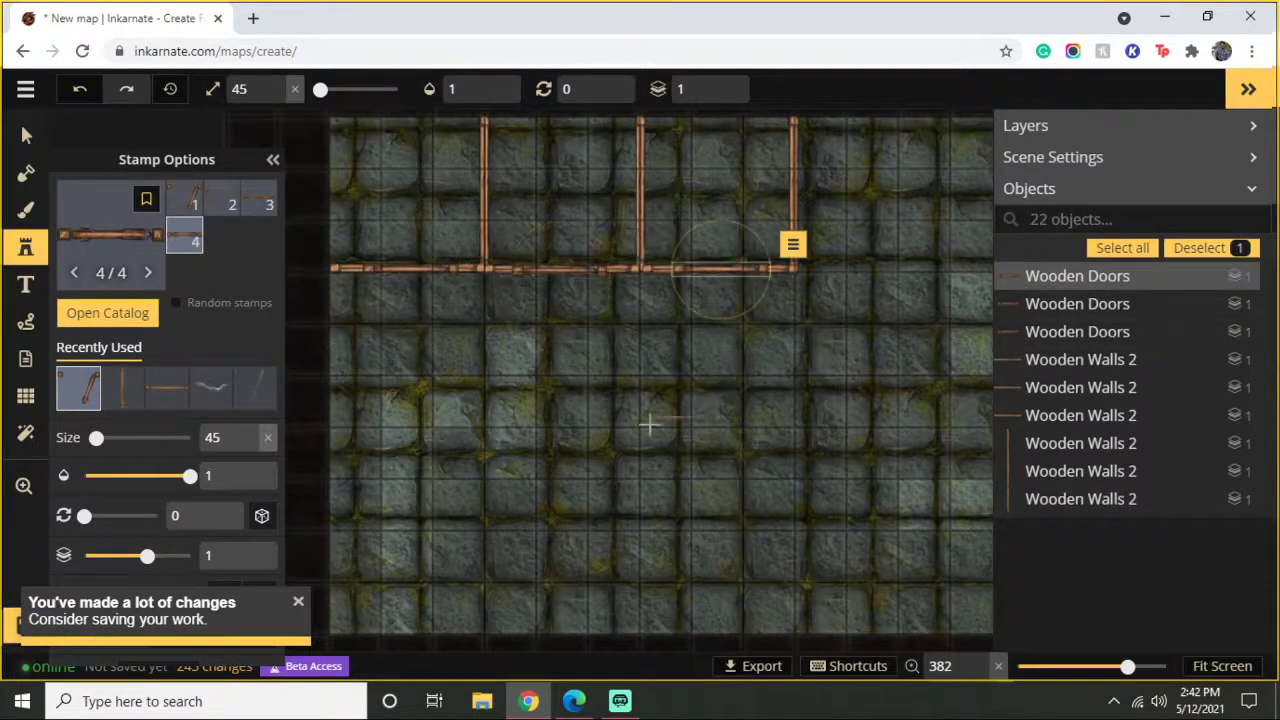
Step: Try Broken Beds, then load Unmade Beds and select its red-blanket variant 3
click(103, 215)
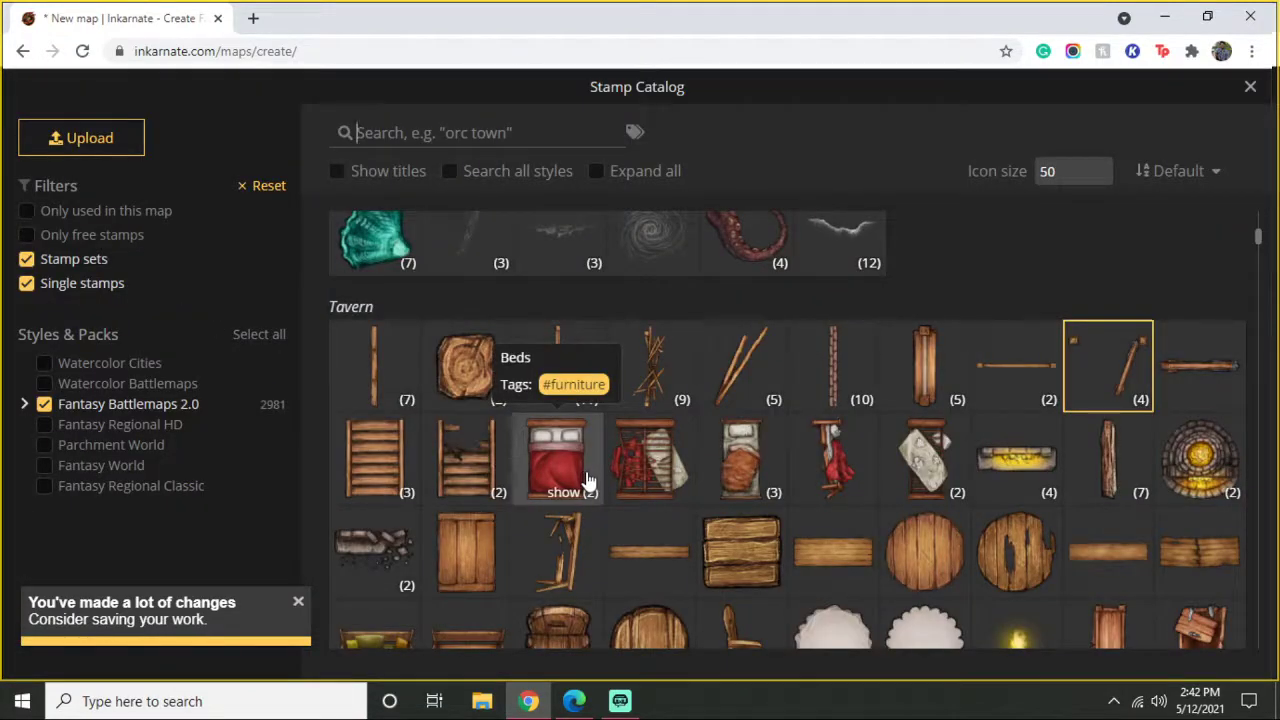
scroll(580, 345, down, 3)
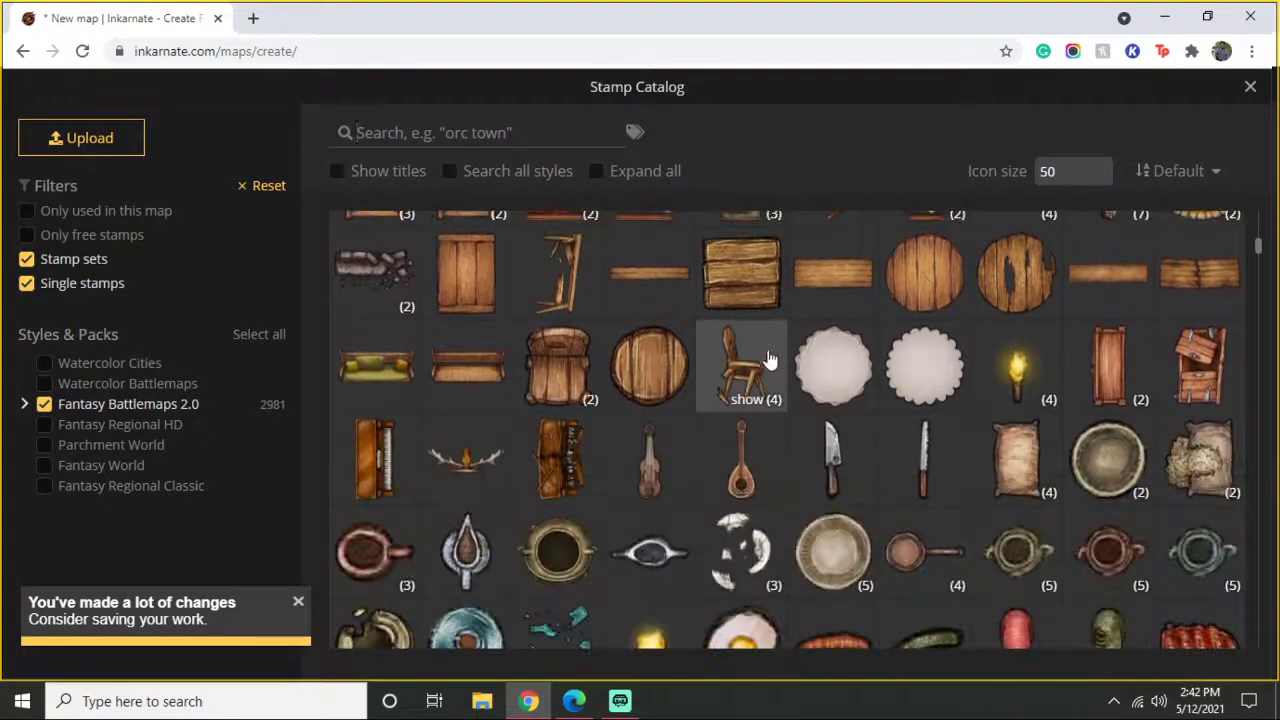
scroll(766, 370, up, 2)
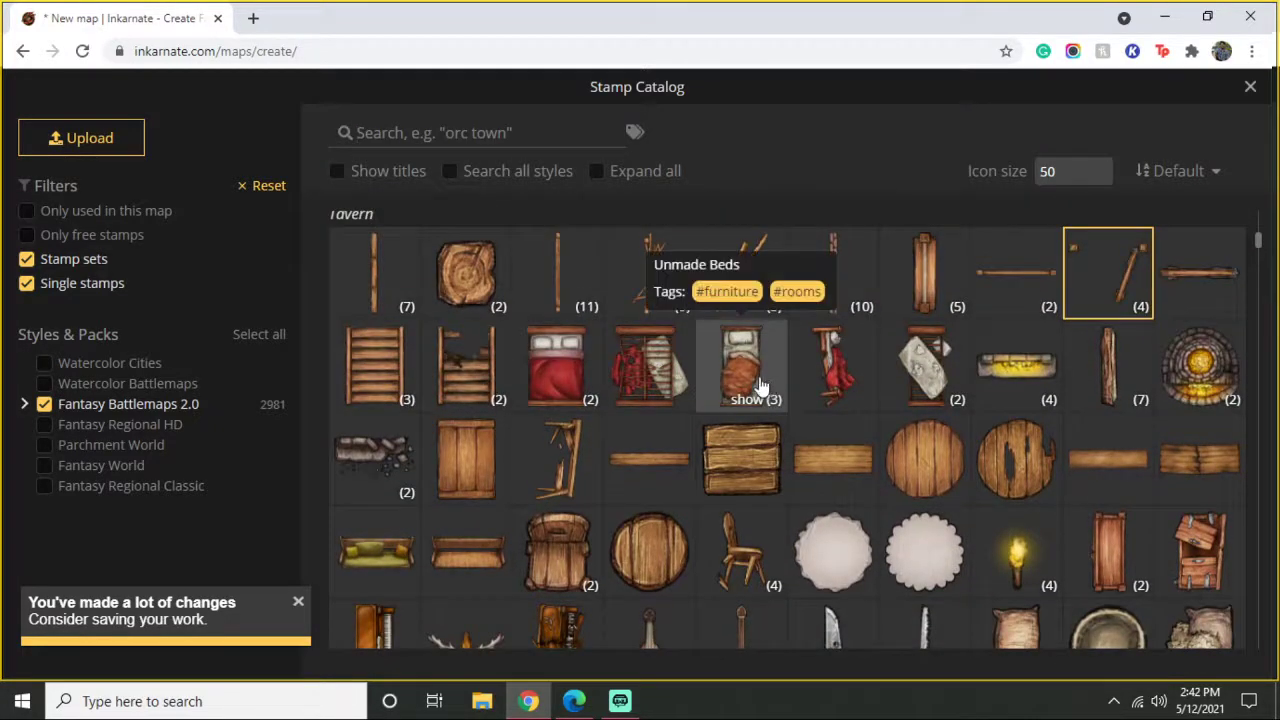
click(934, 386)
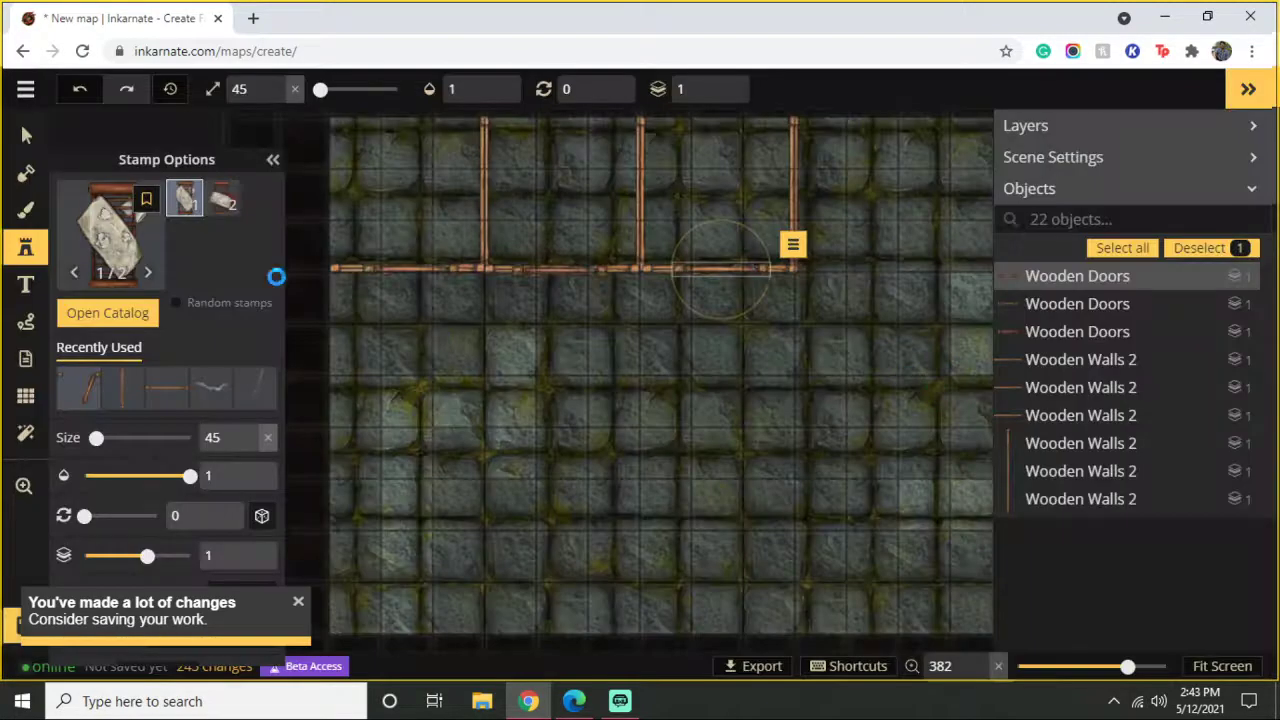
click(215, 208)
click(108, 230)
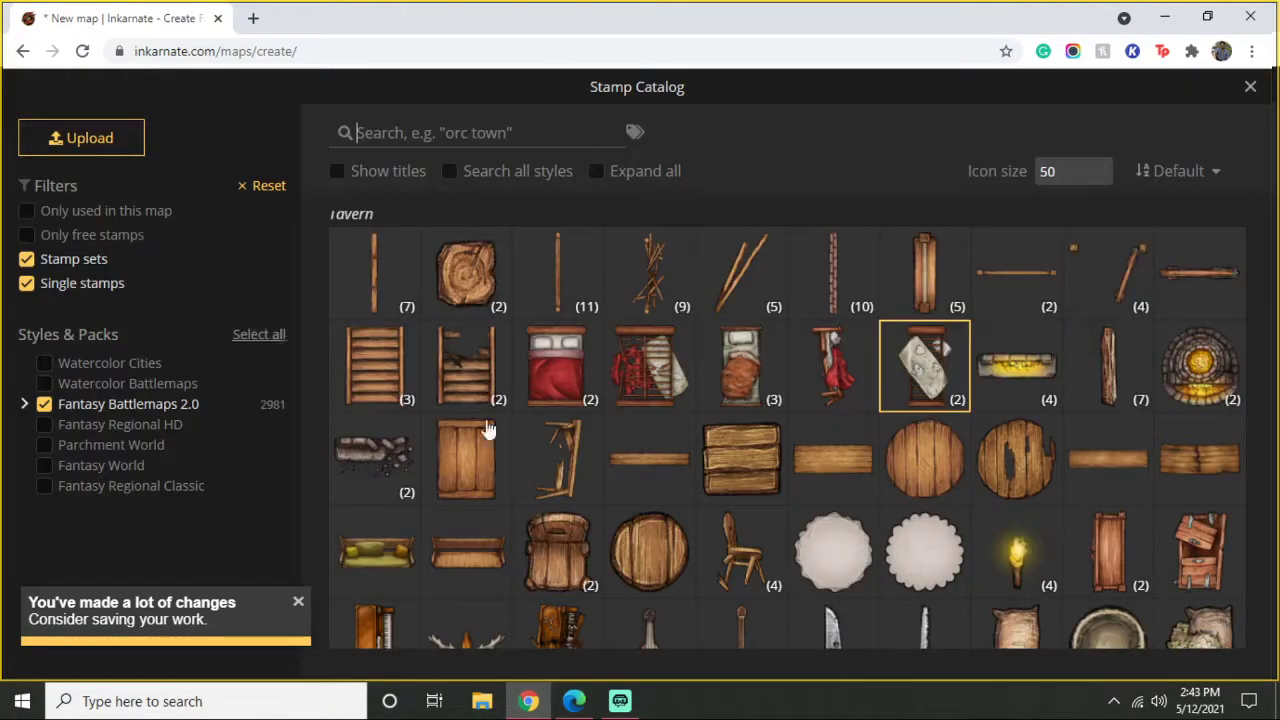
click(737, 376)
click(222, 200)
click(258, 200)
Step: Place six shrunken yellow-blanket unmade beds, two along the top of each room
click(222, 200)
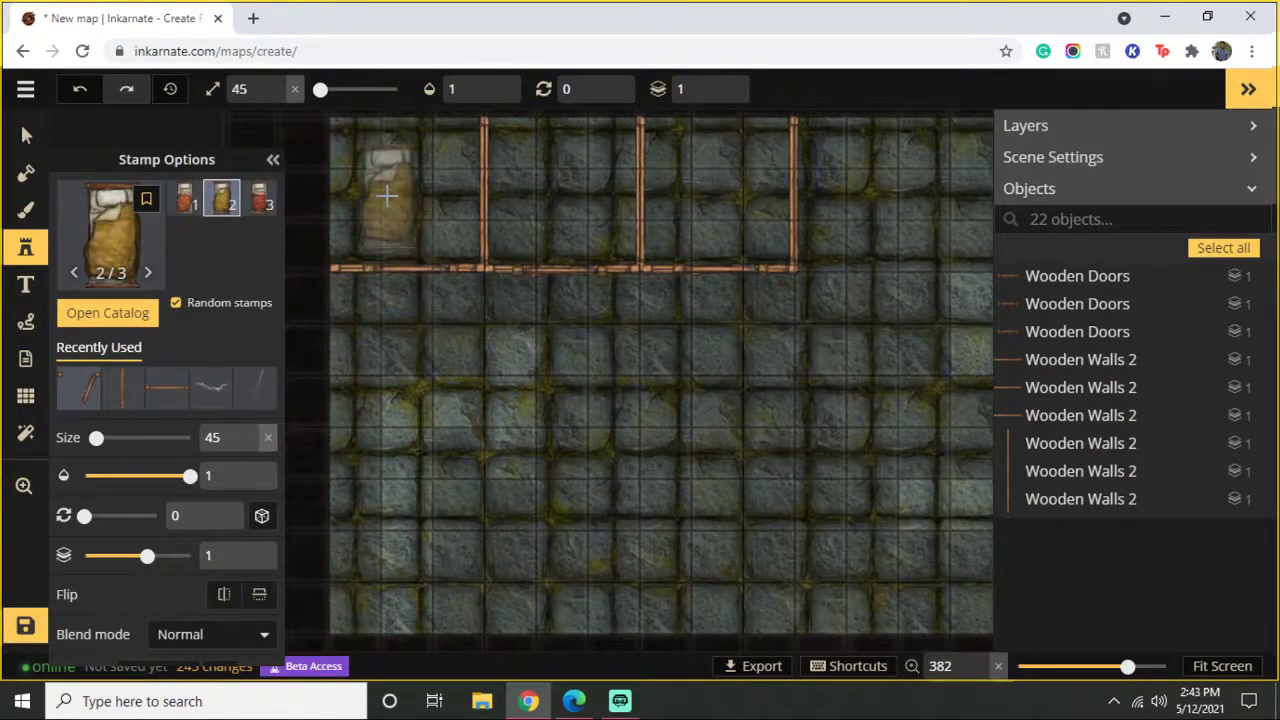
scroll(388, 195, up, 3)
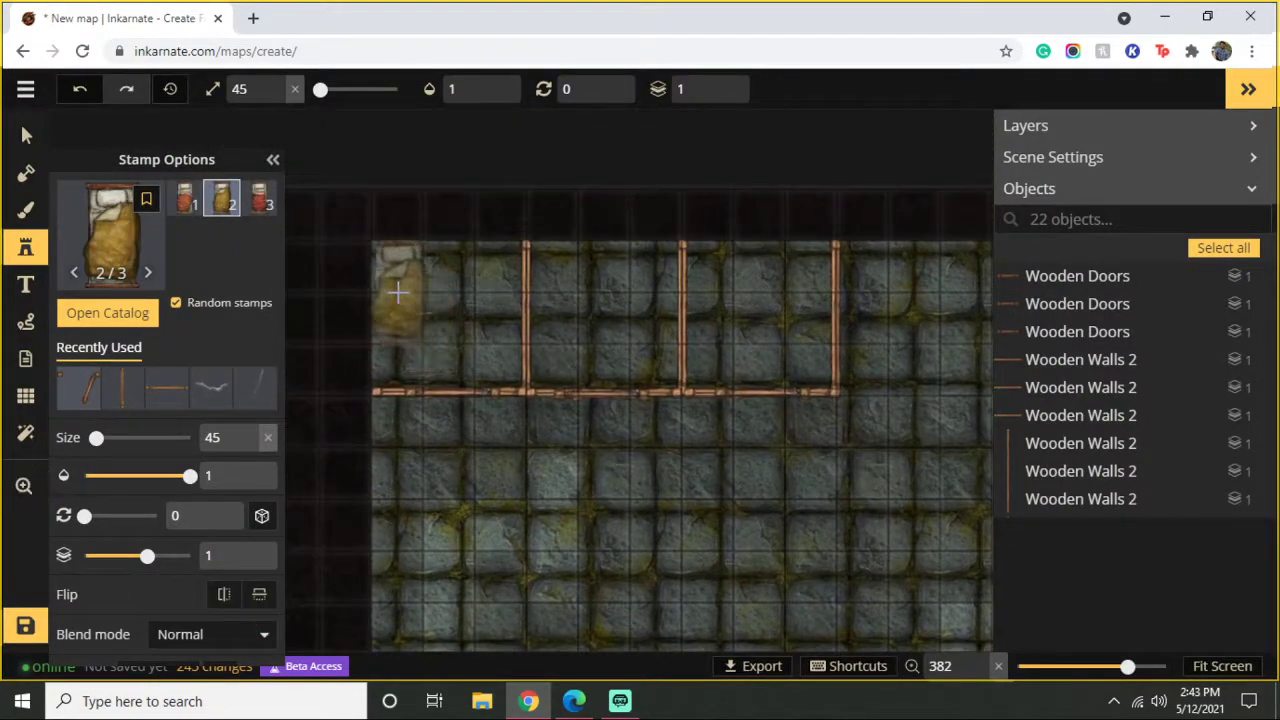
click(397, 292)
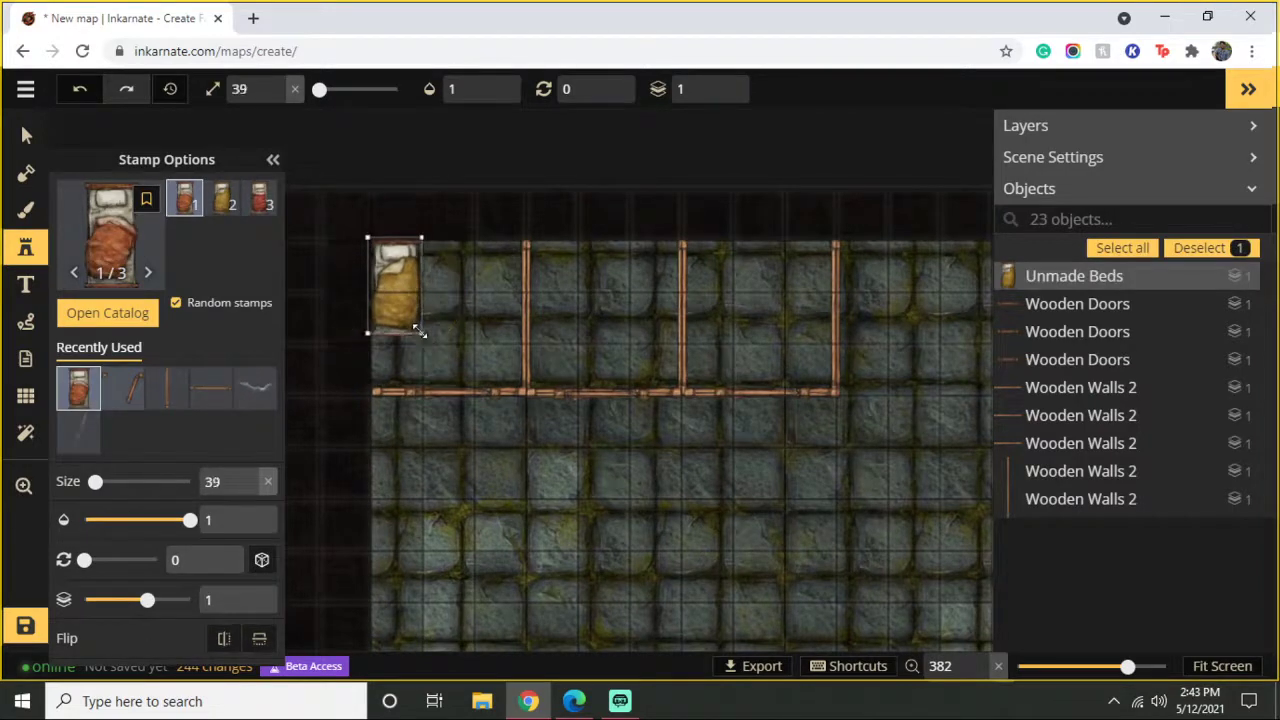
drag(418, 330, 388, 276)
click(502, 278)
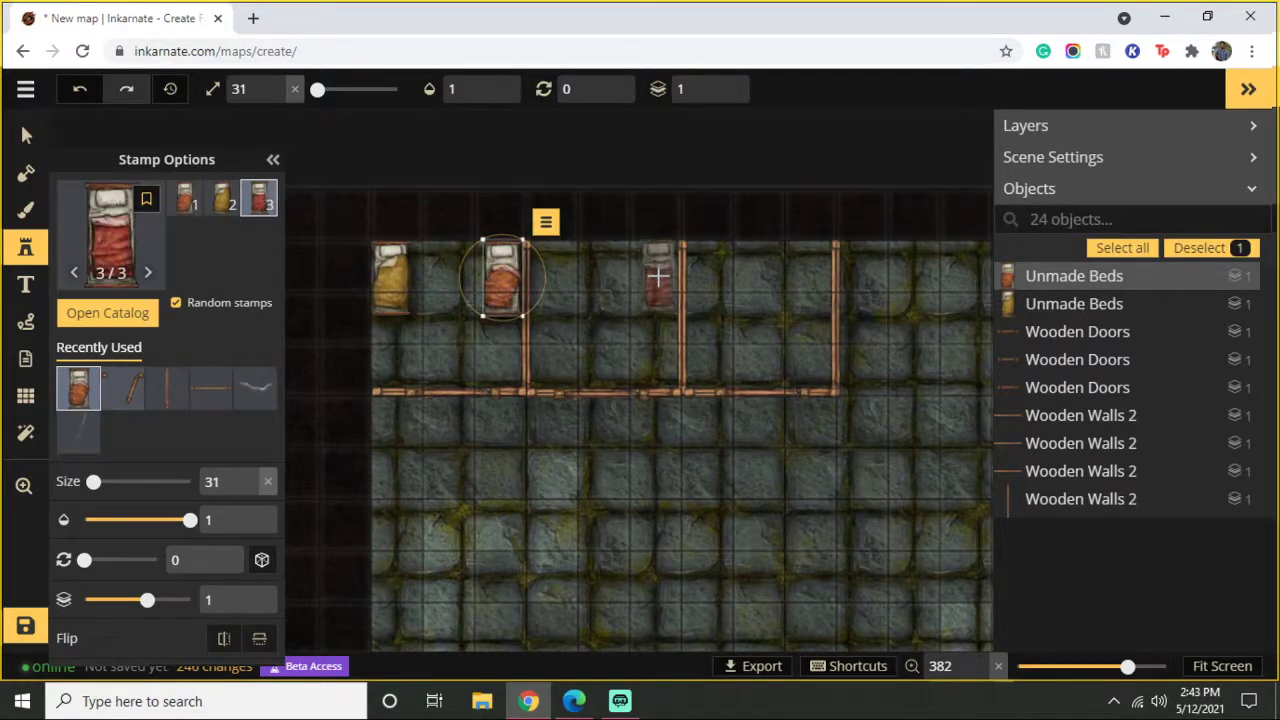
click(658, 279)
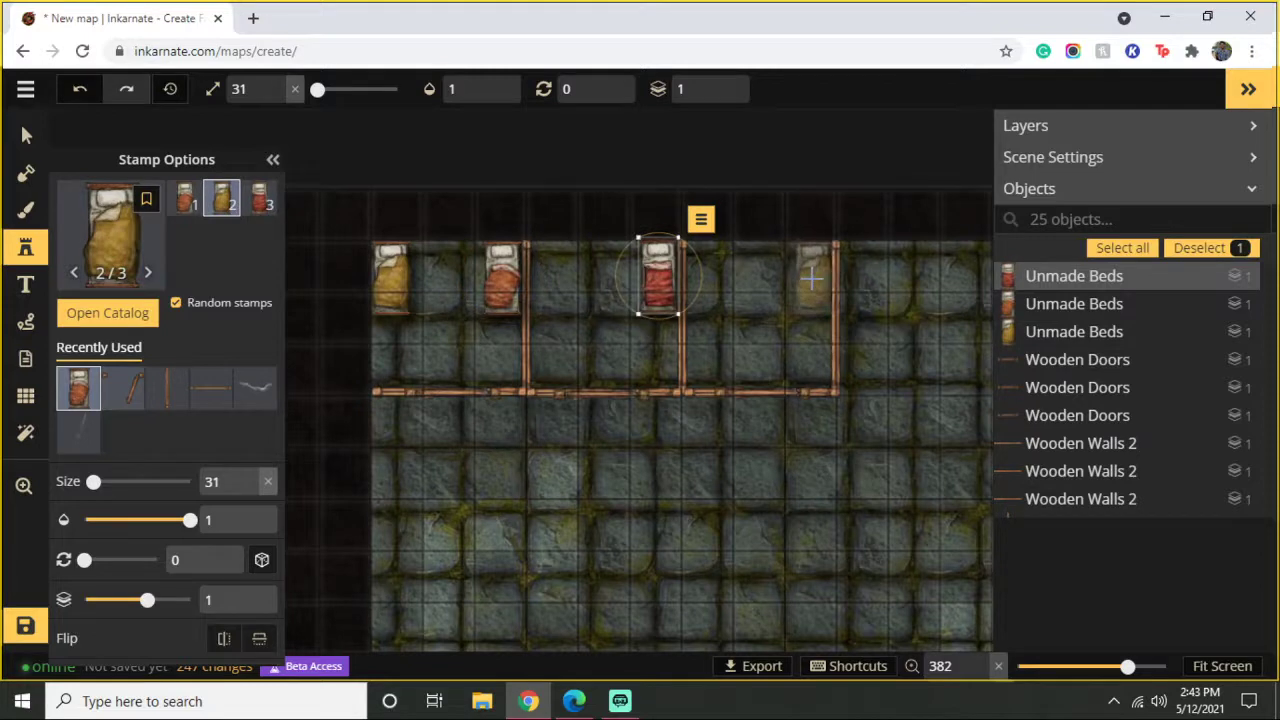
click(812, 278)
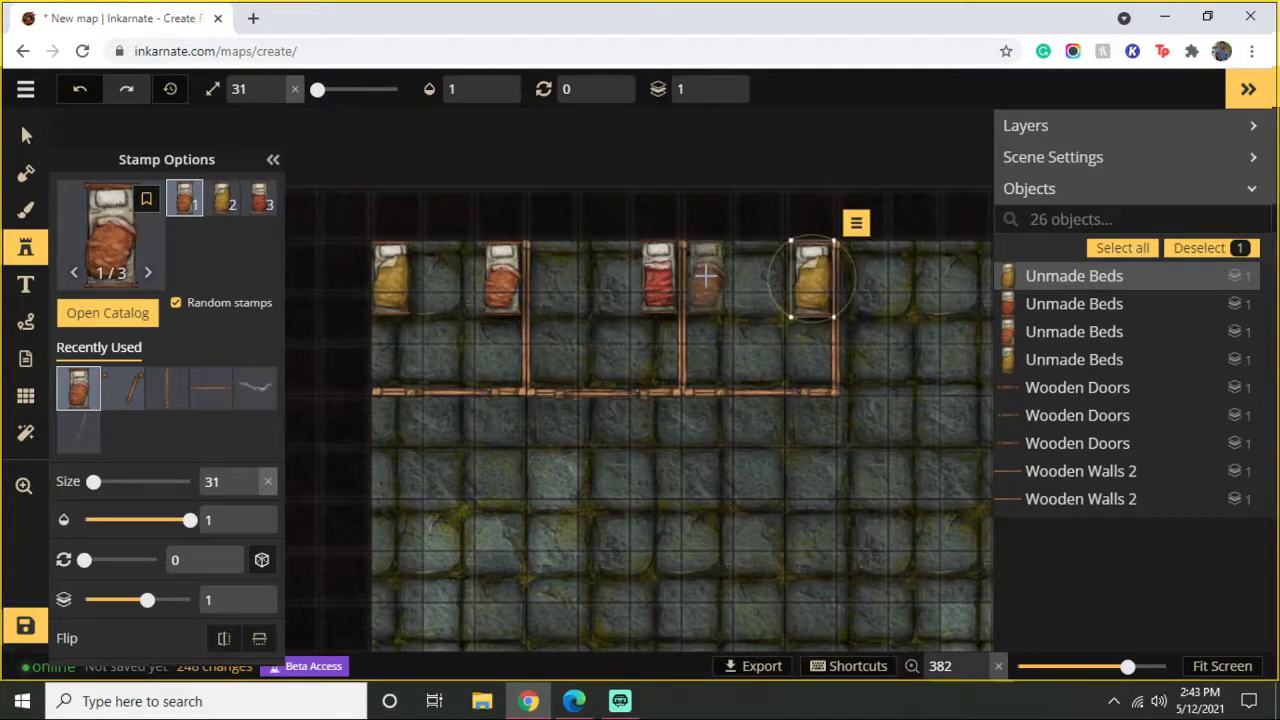
click(705, 277)
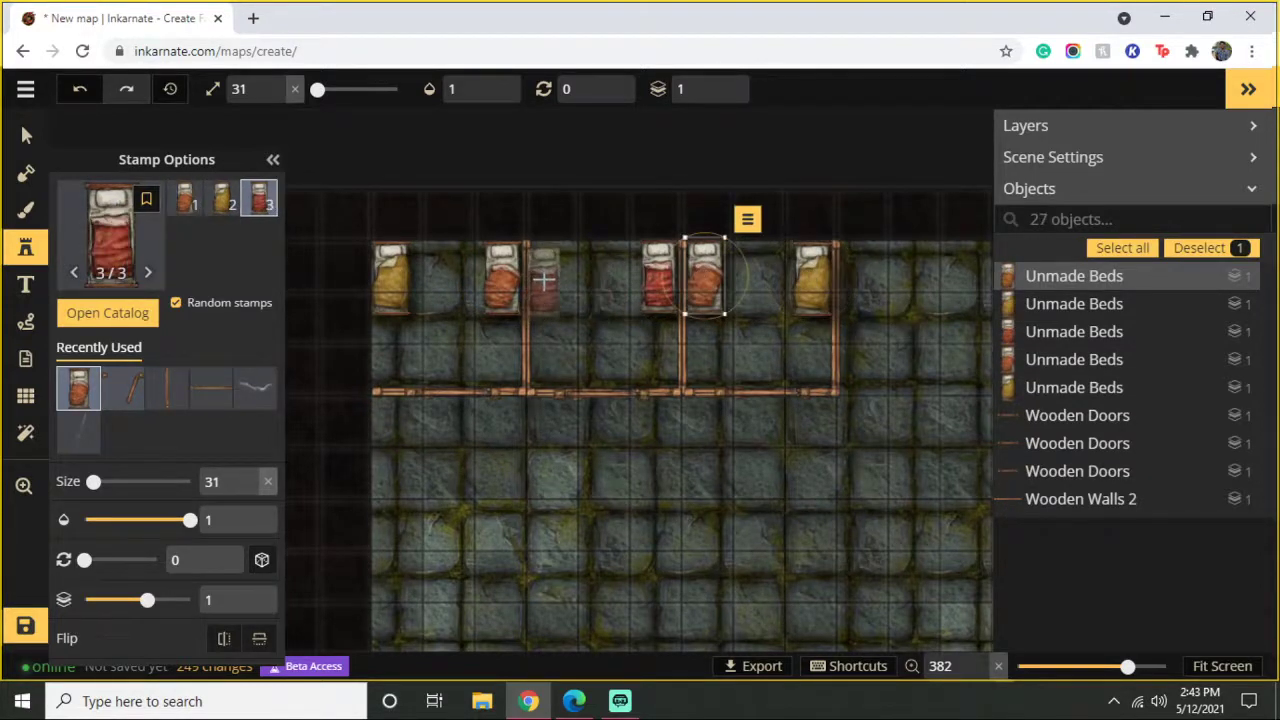
click(545, 277)
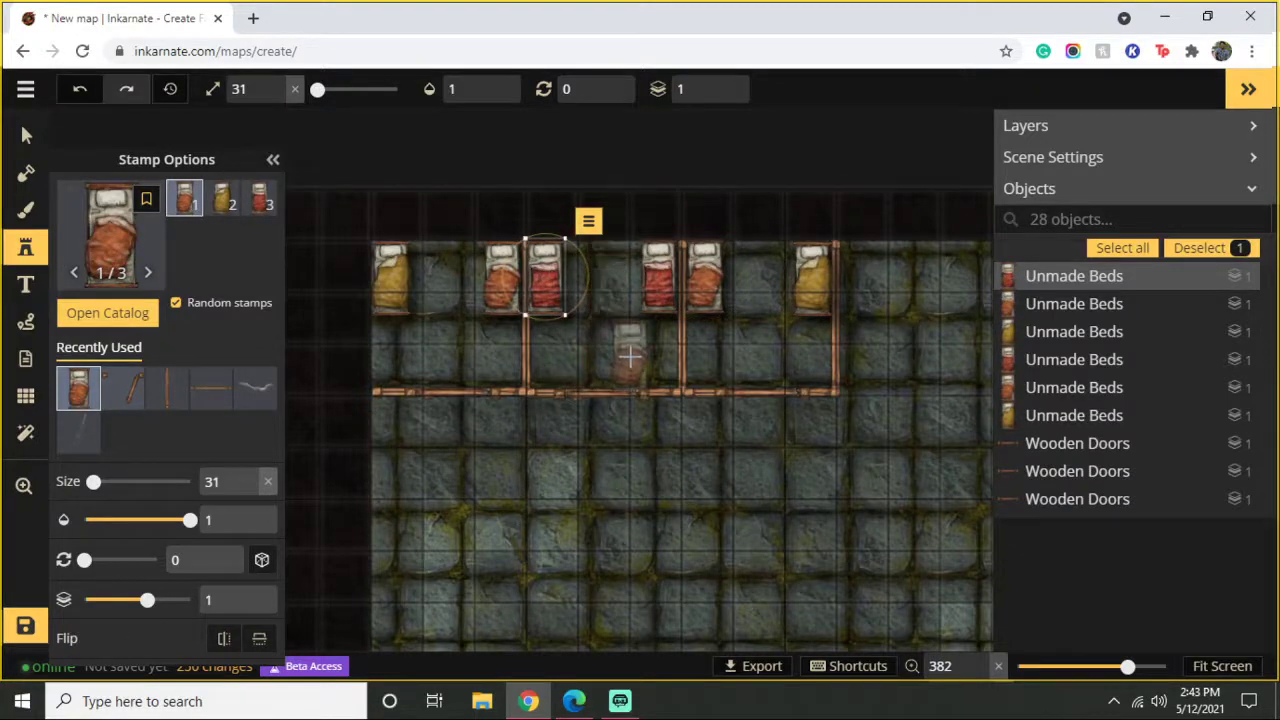
Step: Place a sideways bed low in the left room, nudge it, then delete it
click(432, 355)
drag(474, 330, 431, 294)
drag(430, 354, 415, 360)
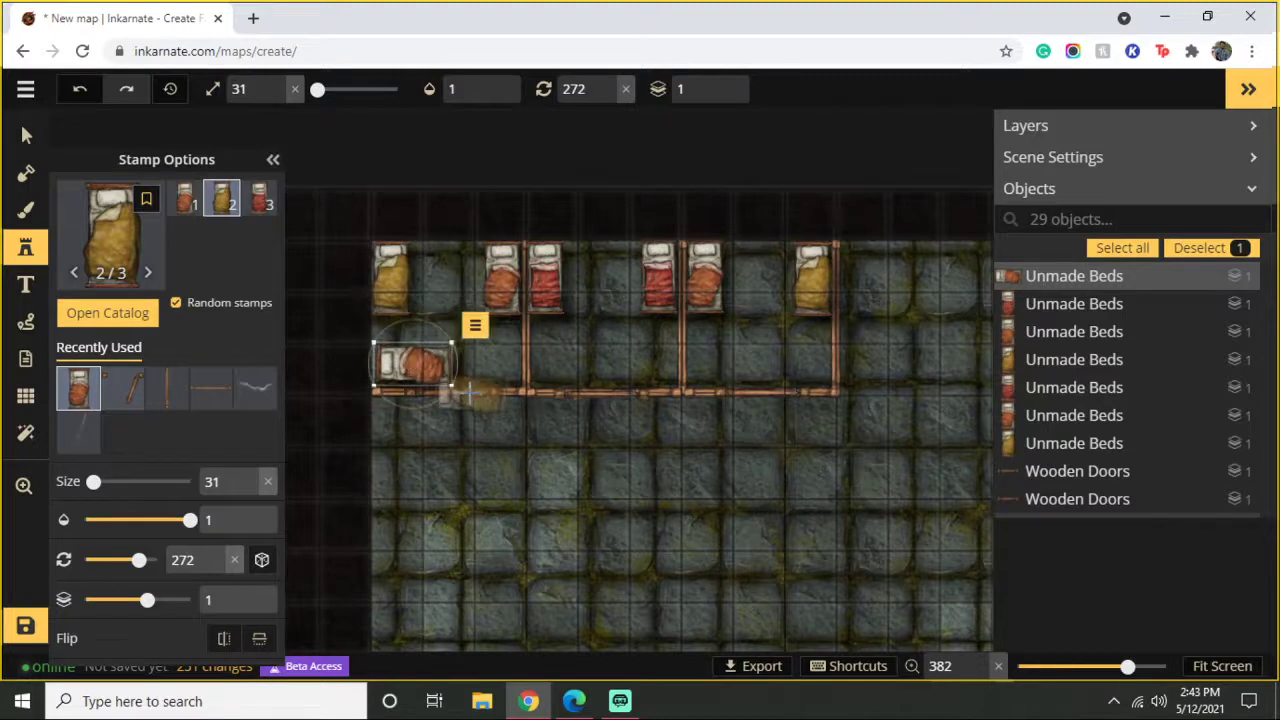
key(Delete)
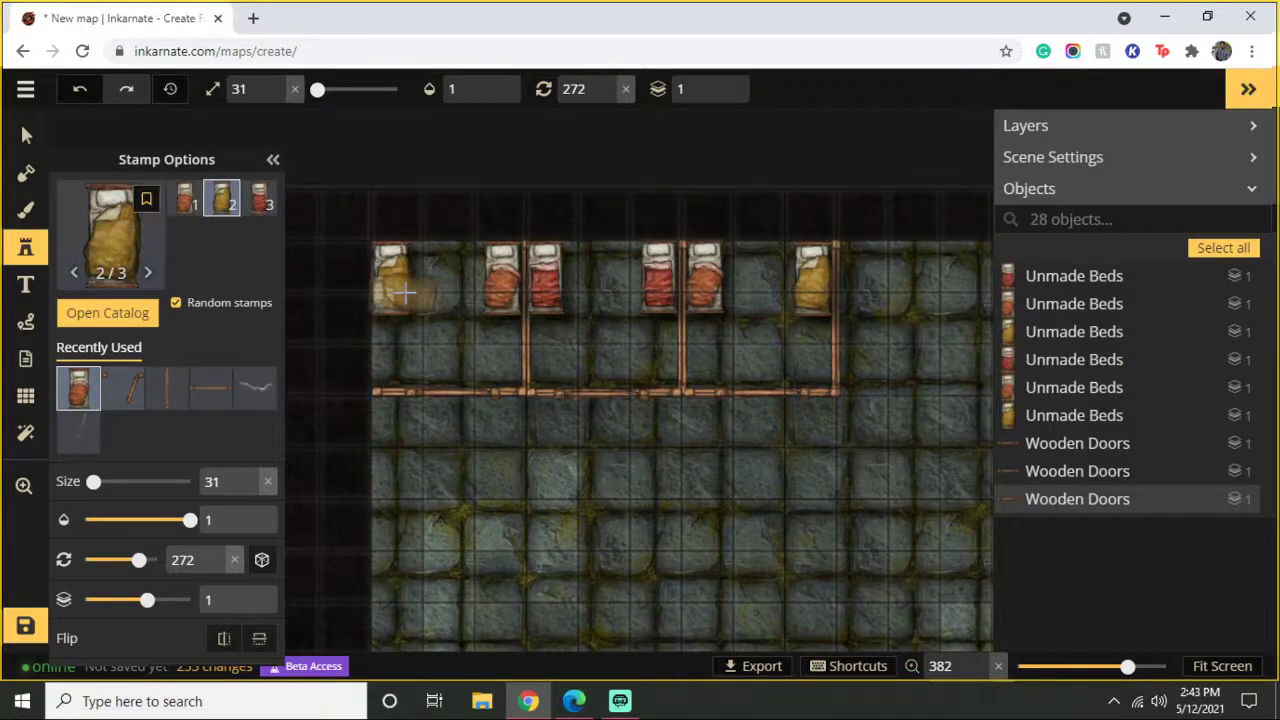
Step: Remove all six upright beds from the rooms
click(26, 135)
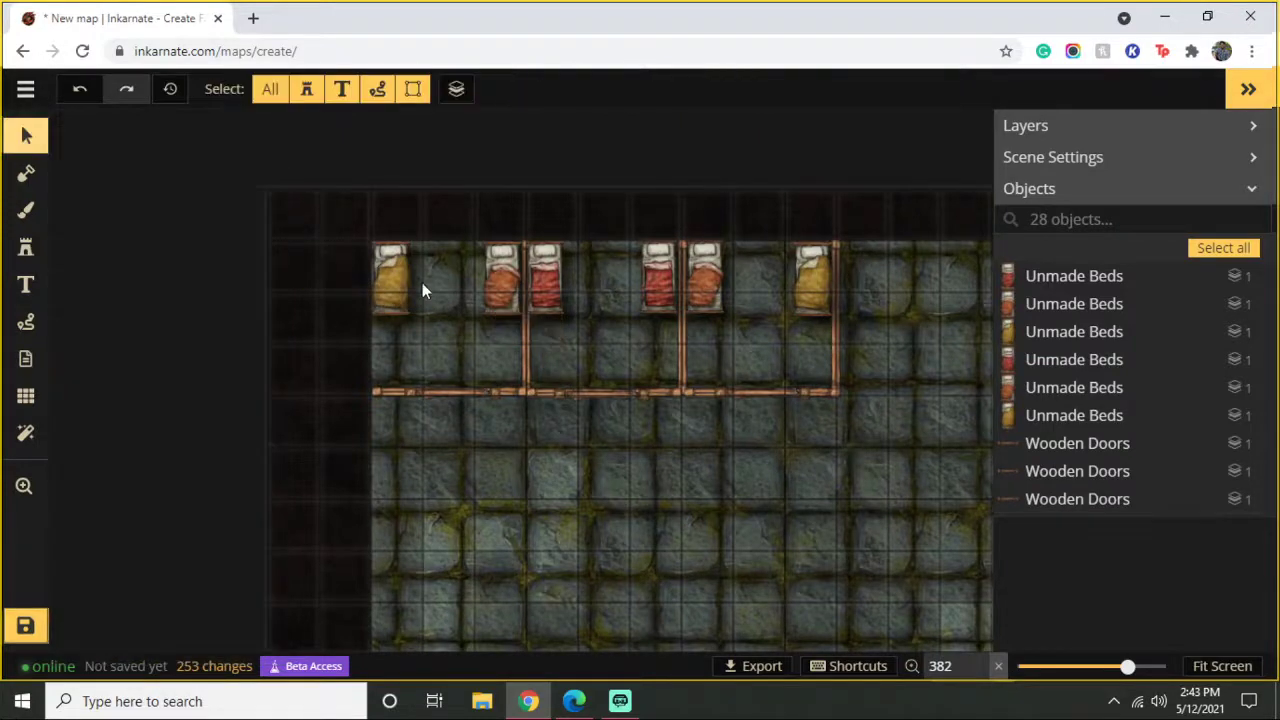
key(ctrl+z)
click(508, 277)
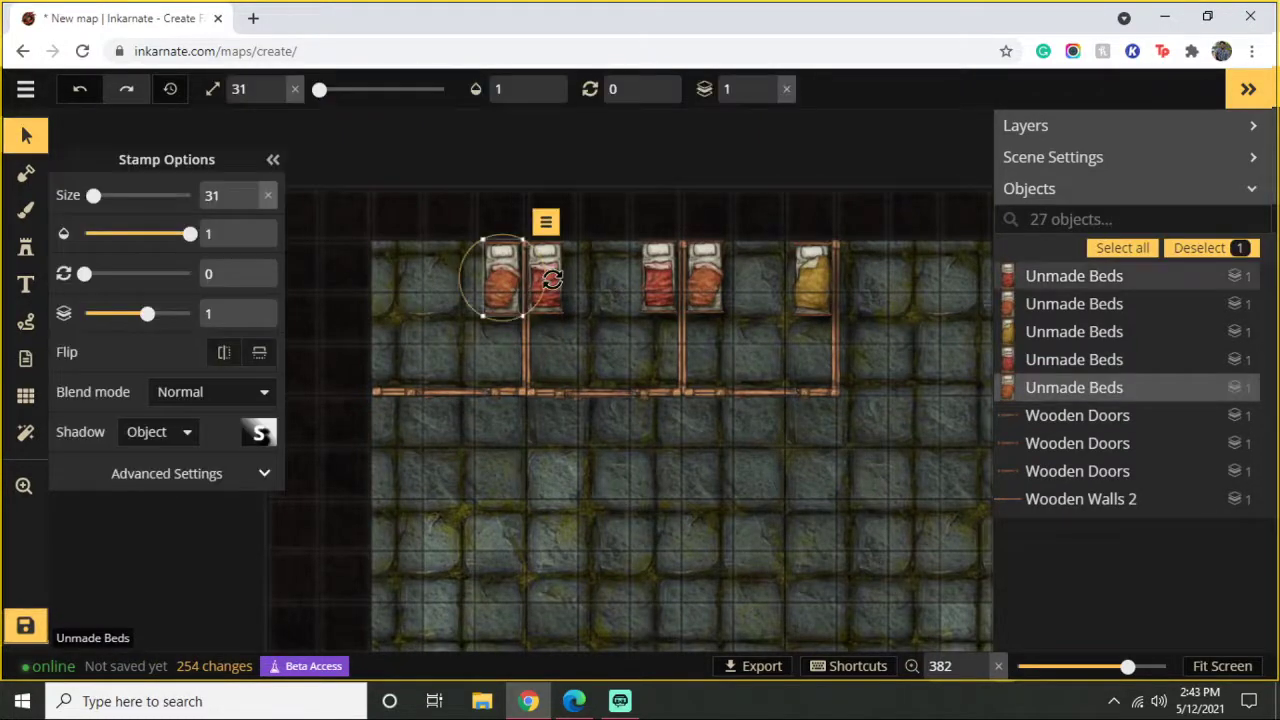
key(Delete)
click(552, 283)
key(Delete)
click(653, 287)
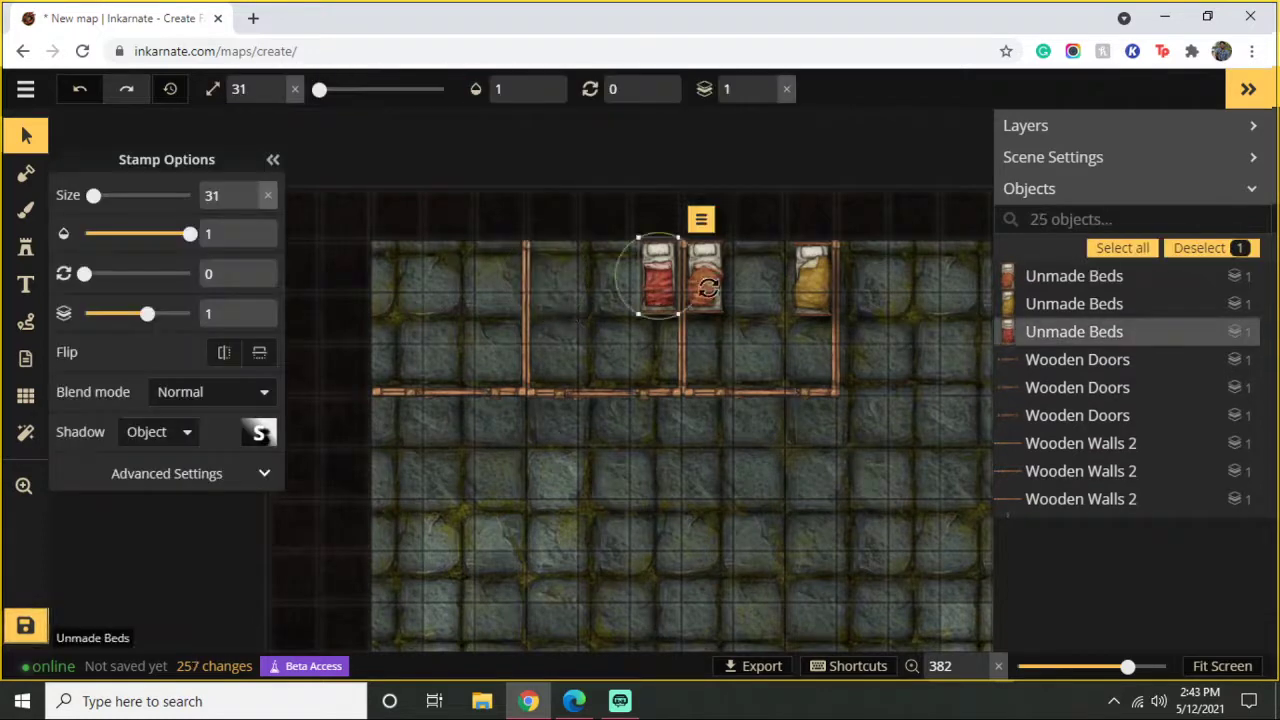
key(Delete)
click(704, 280)
key(Delete)
click(810, 281)
key(Delete)
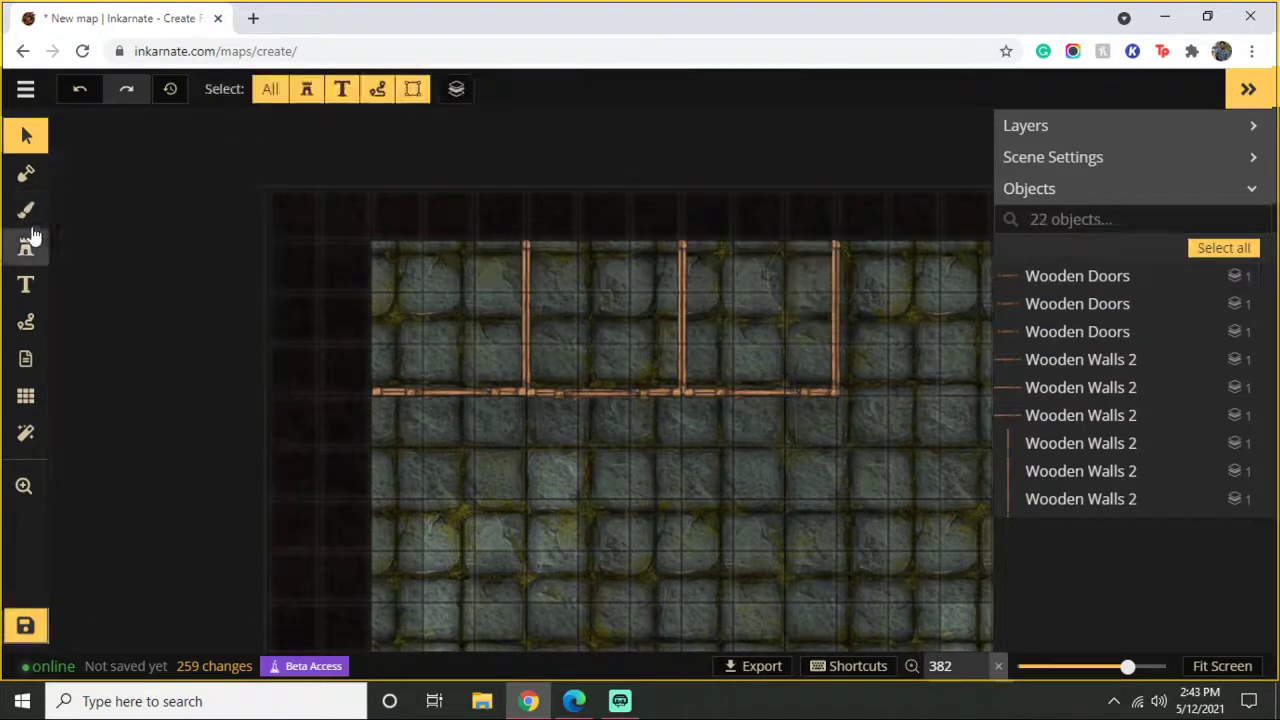
Step: Place one sideways bed rotated 272 along each room's top edge, the right one red
click(27, 250)
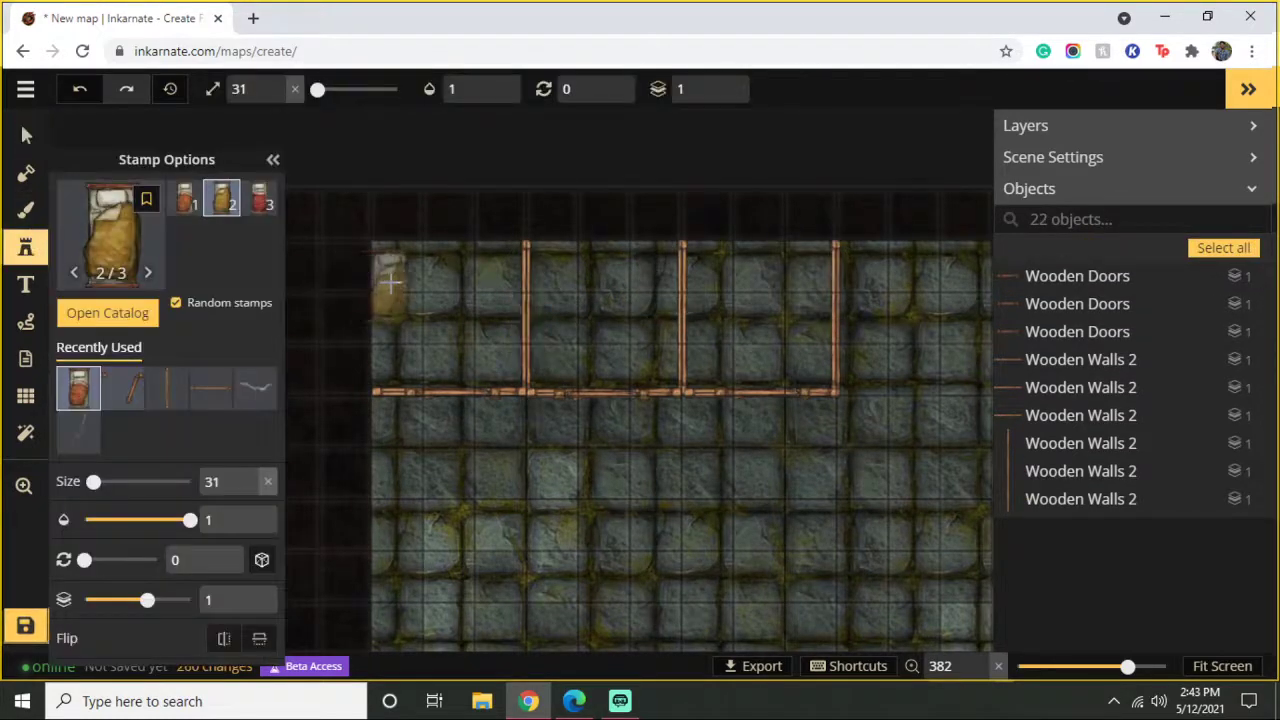
drag(390, 277, 403, 209)
drag(393, 271, 461, 263)
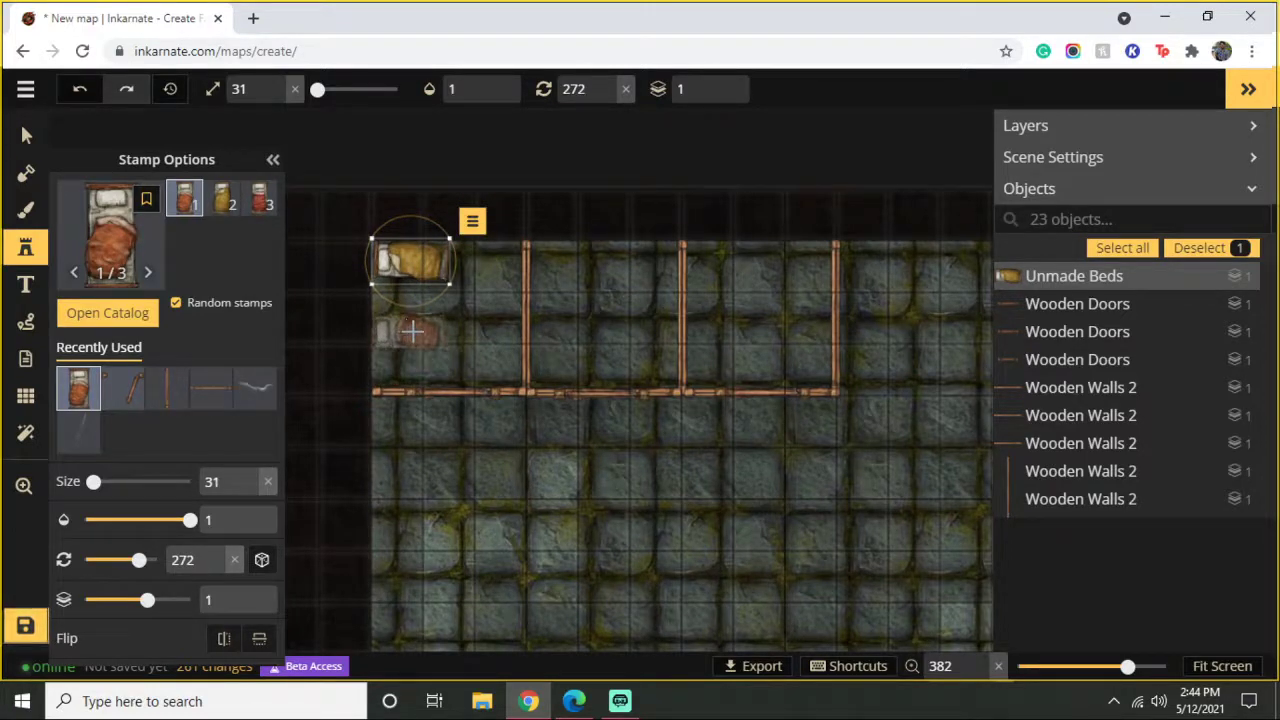
click(565, 259)
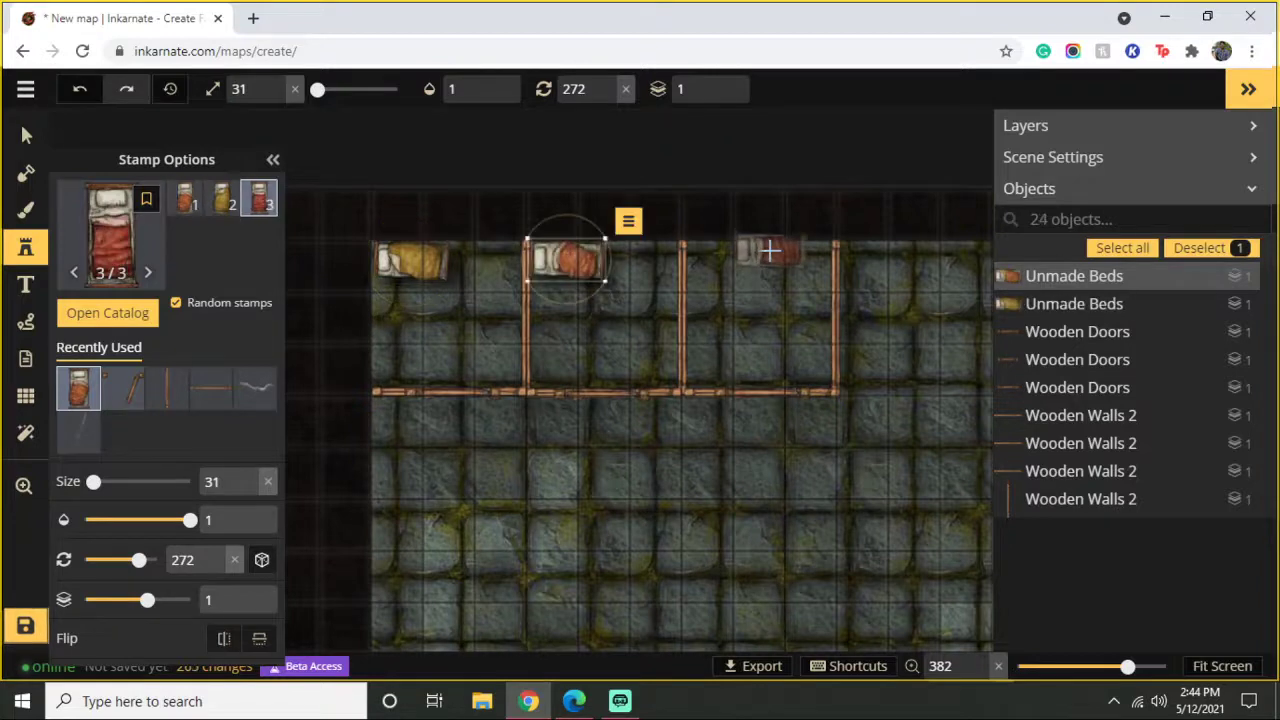
click(721, 258)
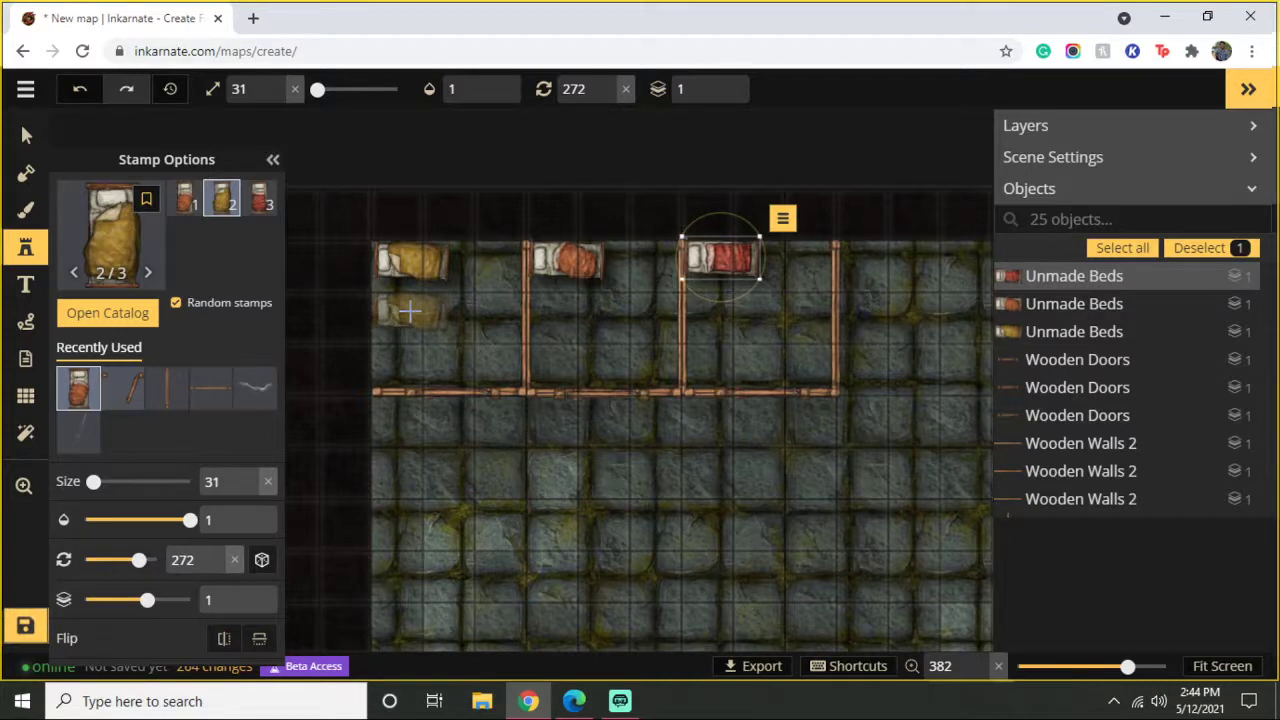
Step: Delete the middle room's bed and the red bed in the right room
click(28, 138)
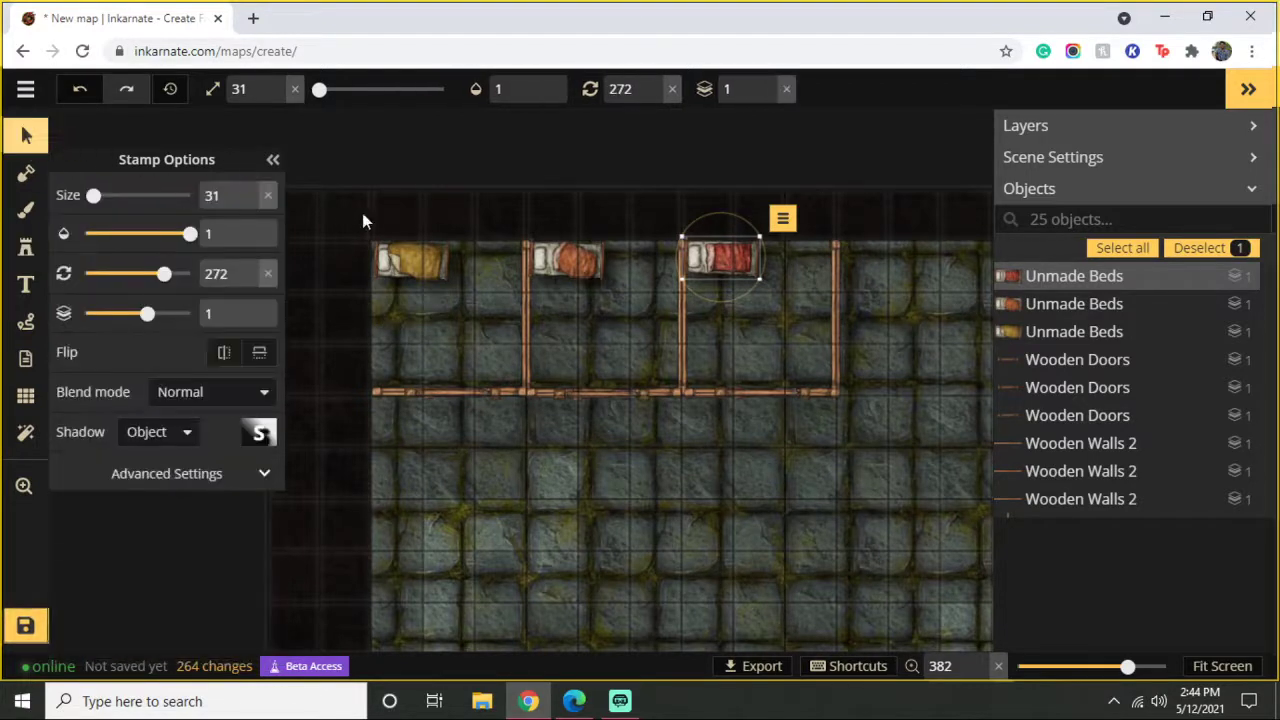
click(562, 261)
key(Delete)
click(728, 266)
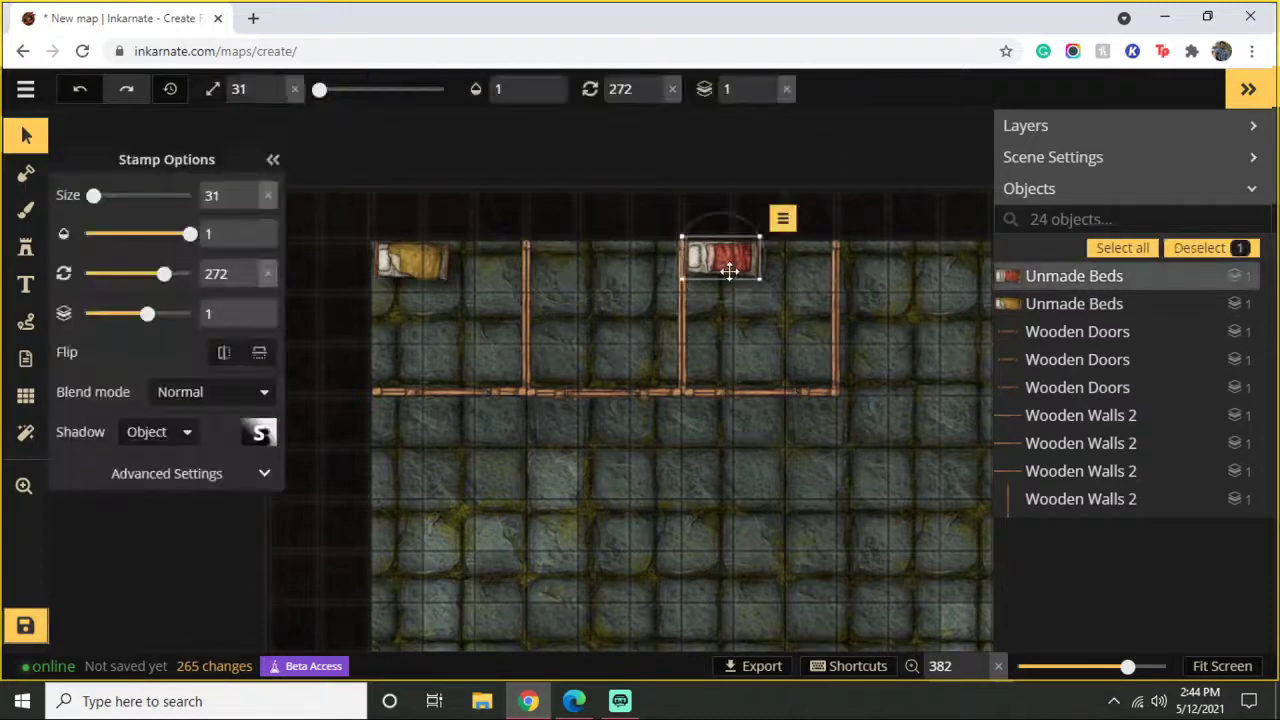
key(Delete)
Step: Shift the divider walls to the right and delete the rightmost divider wall
drag(526, 328, 576, 326)
drag(689, 306, 965, 306)
click(837, 306)
scroll(916, 384, down, 2)
scroll(797, 409, right, 3)
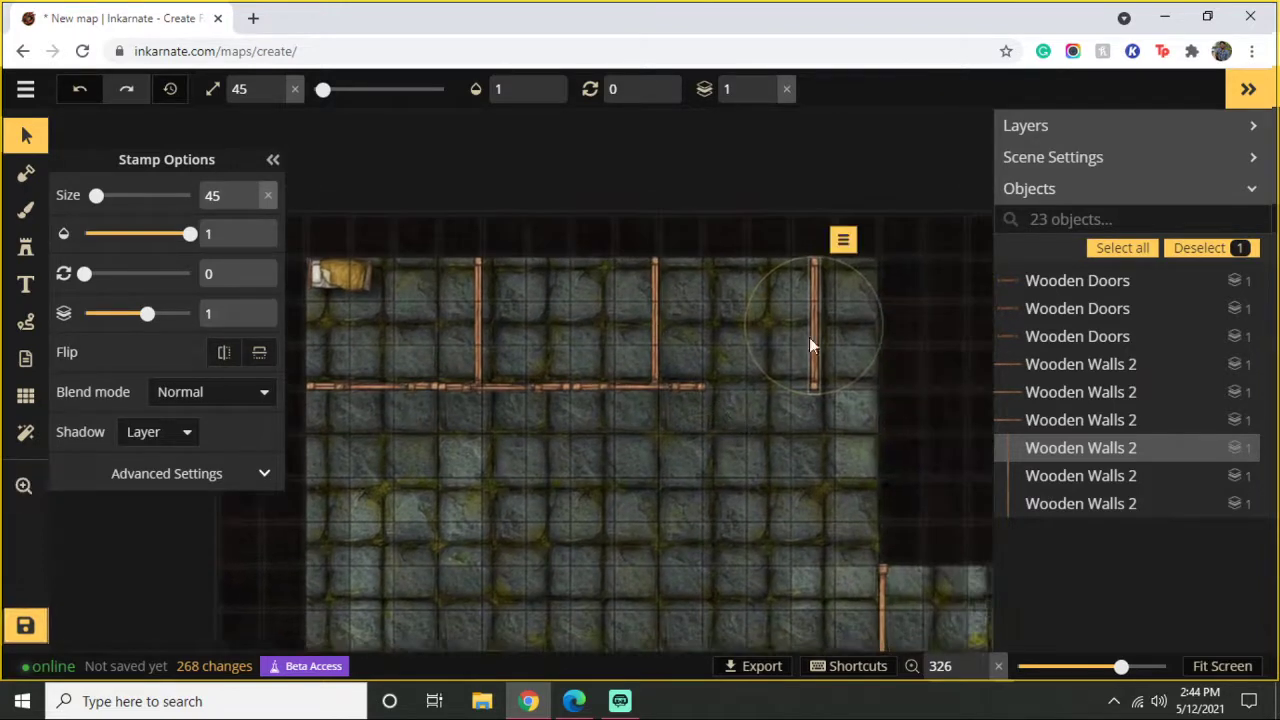
drag(817, 312, 833, 310)
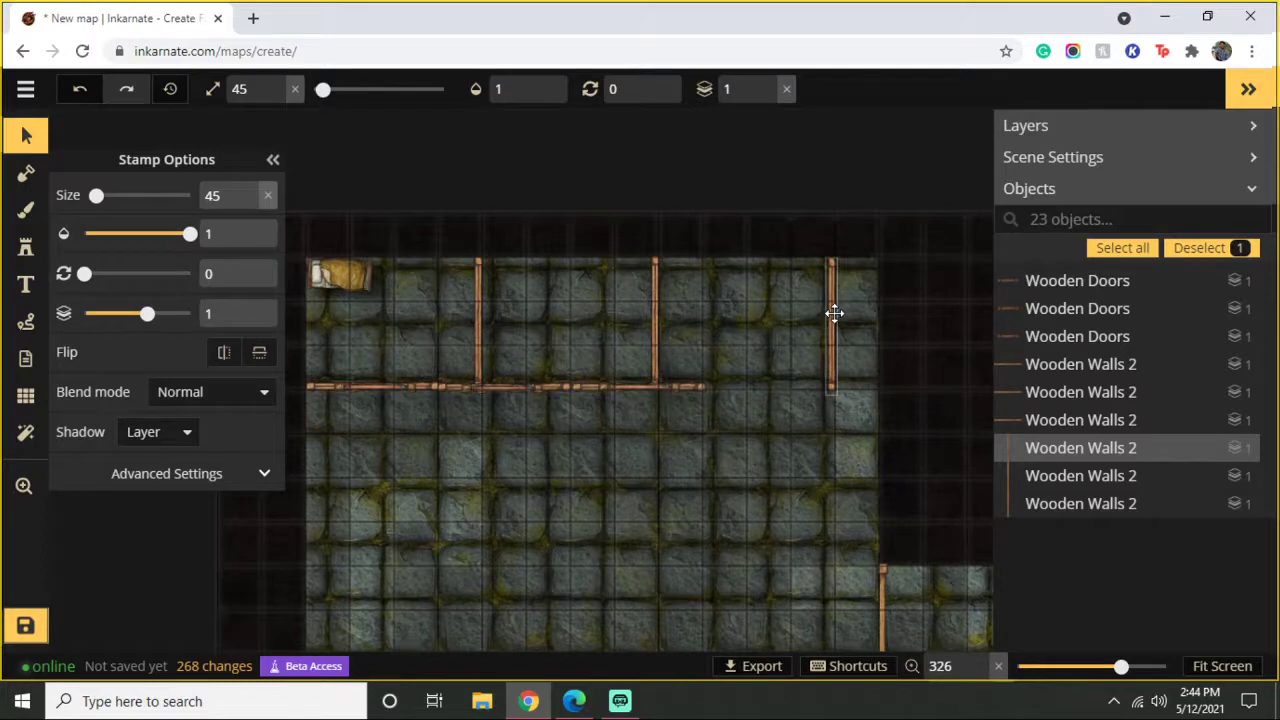
key(Delete)
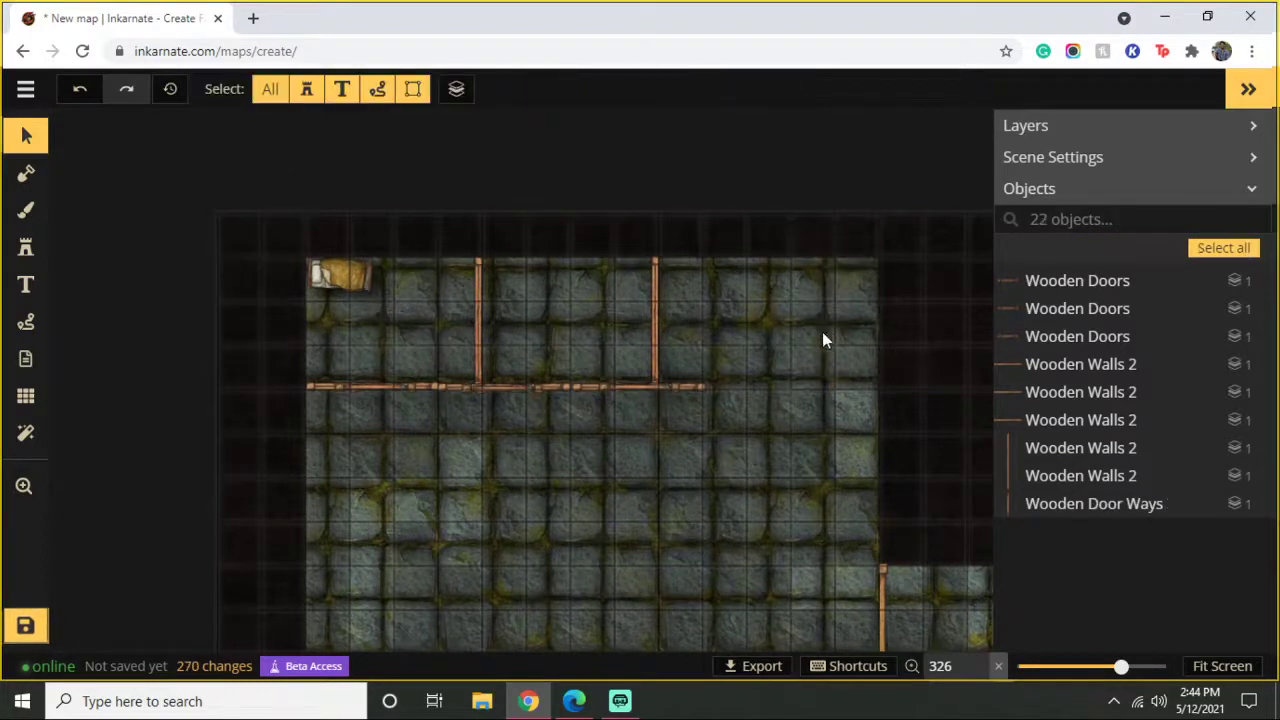
Step: Duplicate a horizontal wall segment and move the copy to extend the wall rightward
click(652, 329)
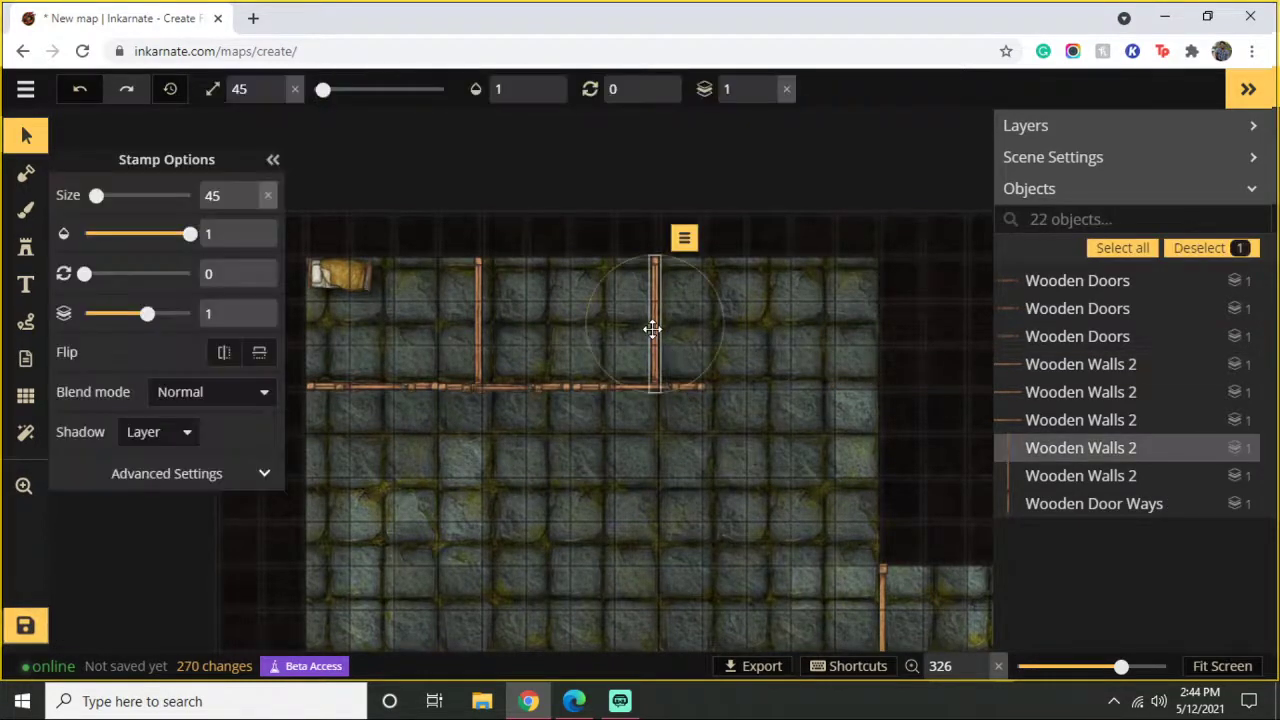
click(450, 385)
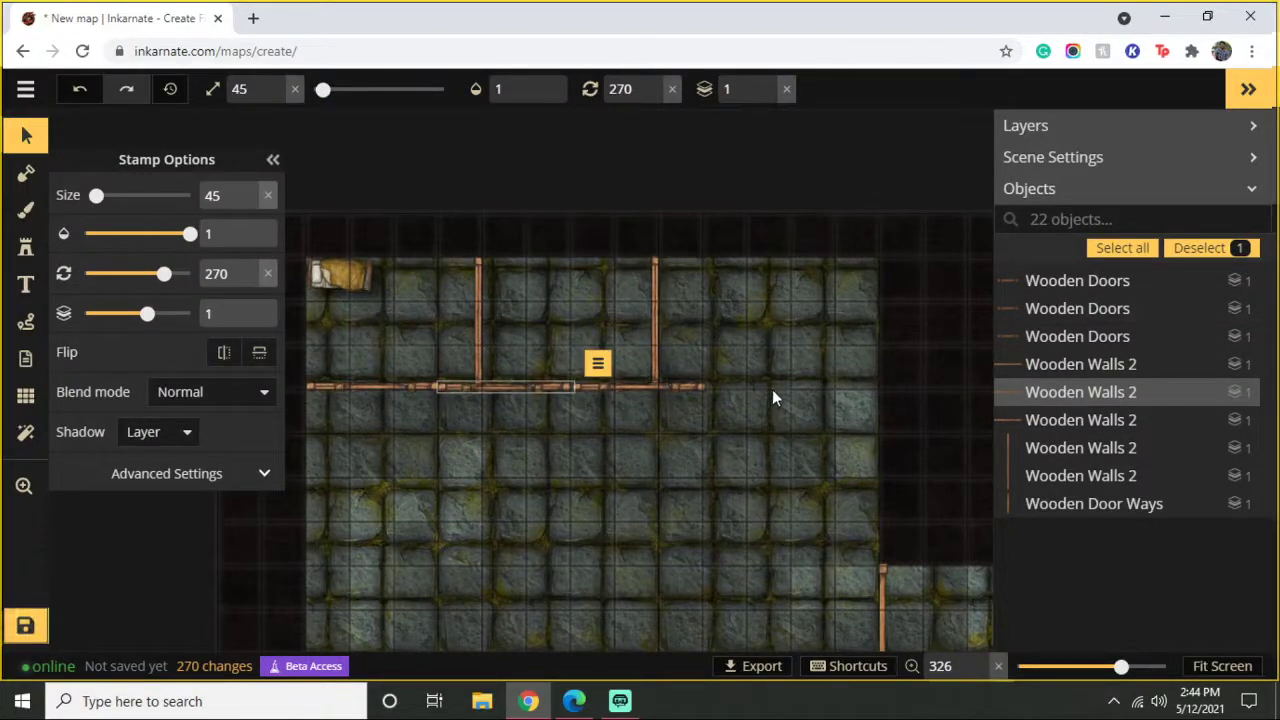
key(ctrl+v)
drag(784, 388, 809, 384)
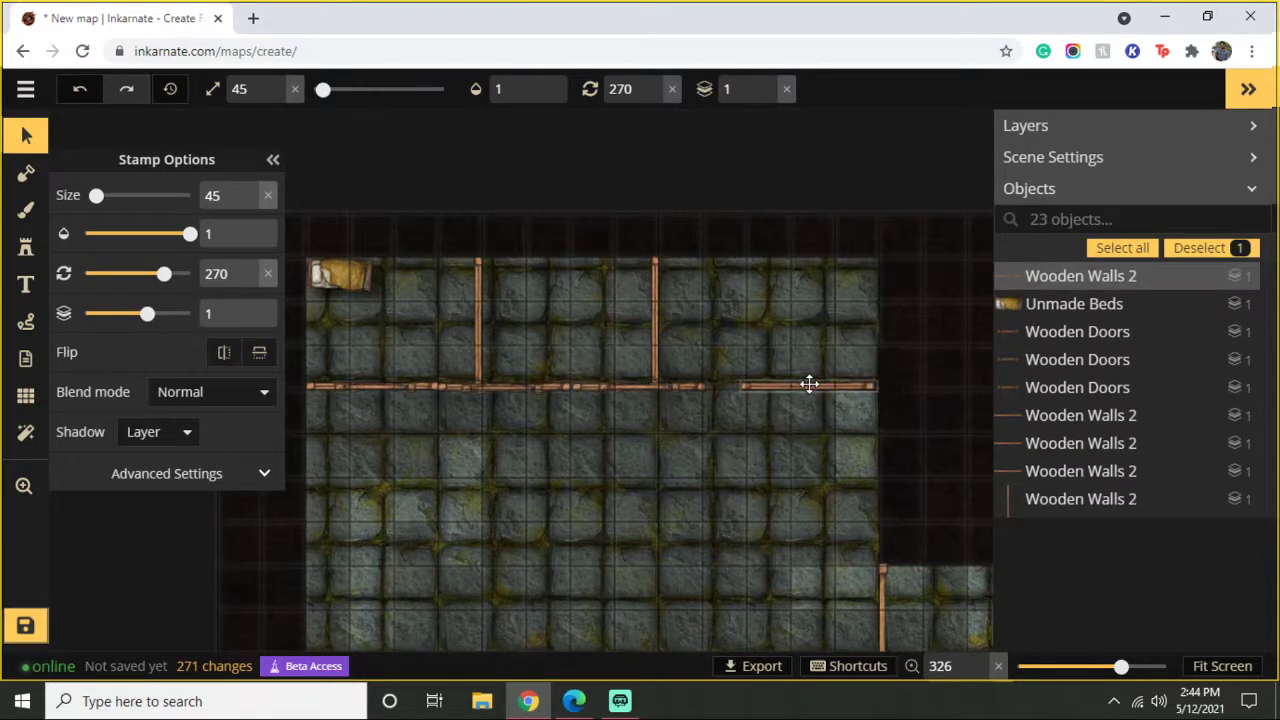
drag(686, 385, 687, 401)
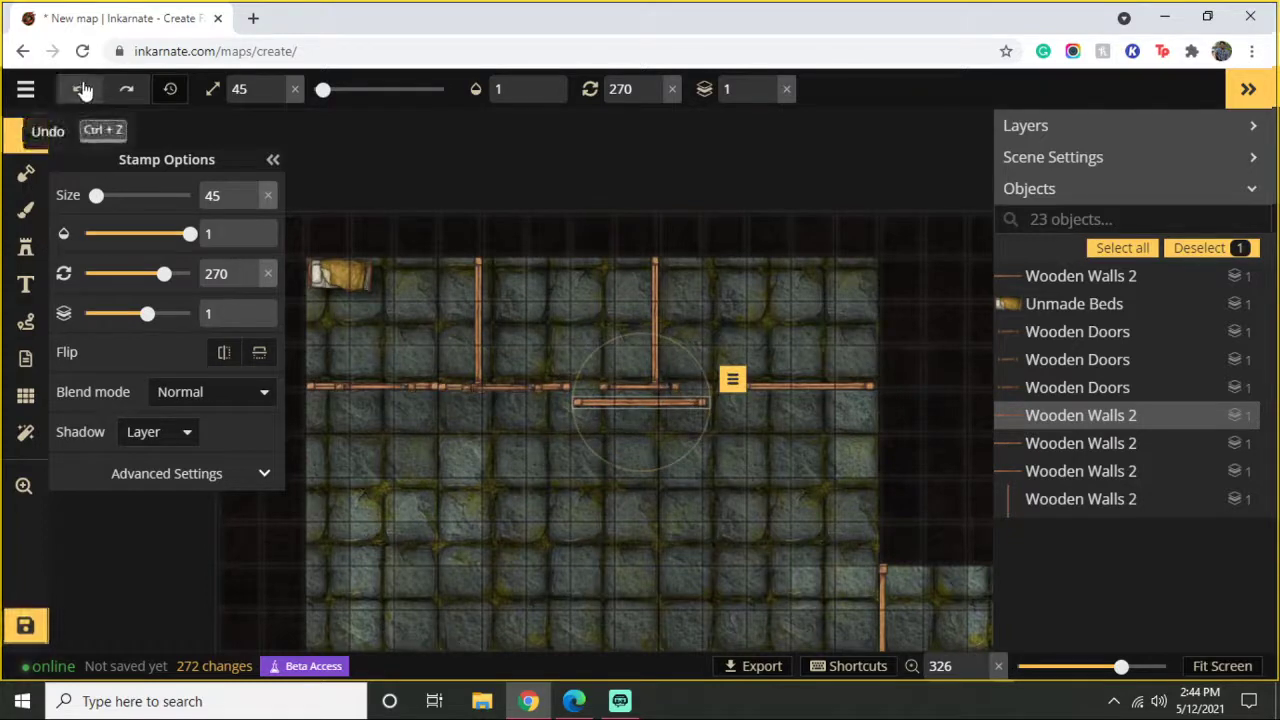
drag(665, 388, 679, 451)
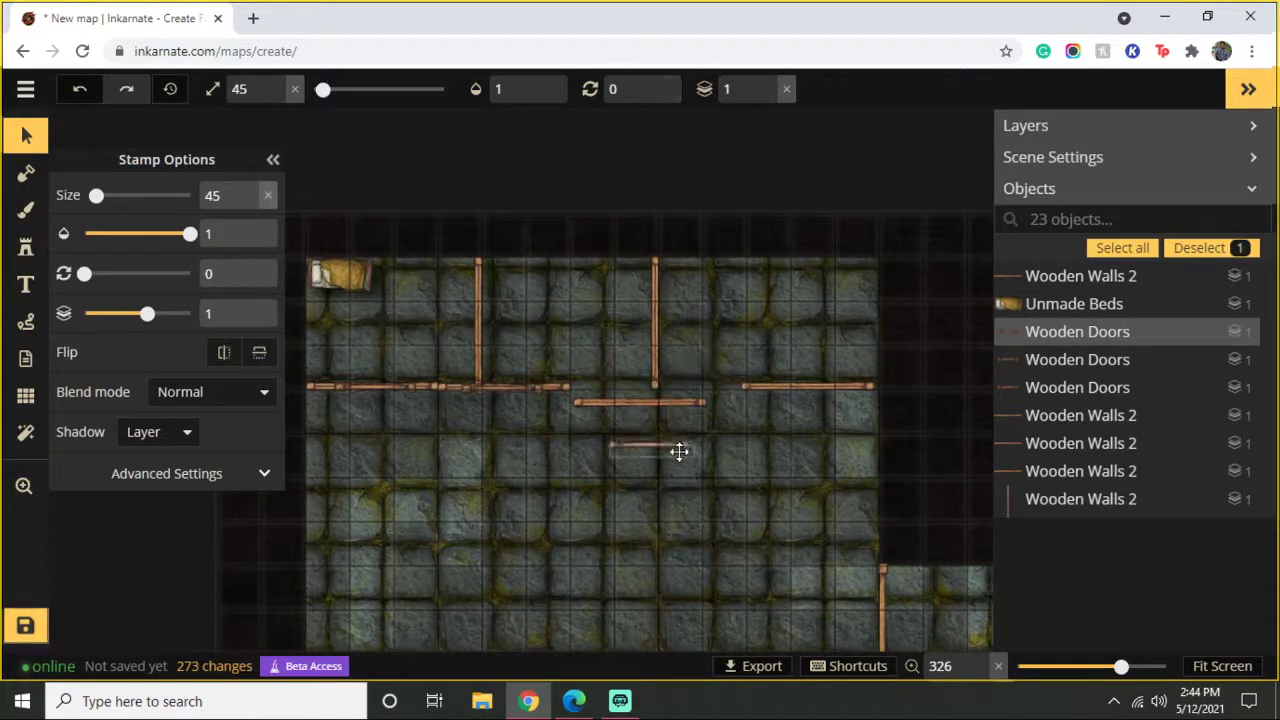
click(72, 90)
click(72, 90)
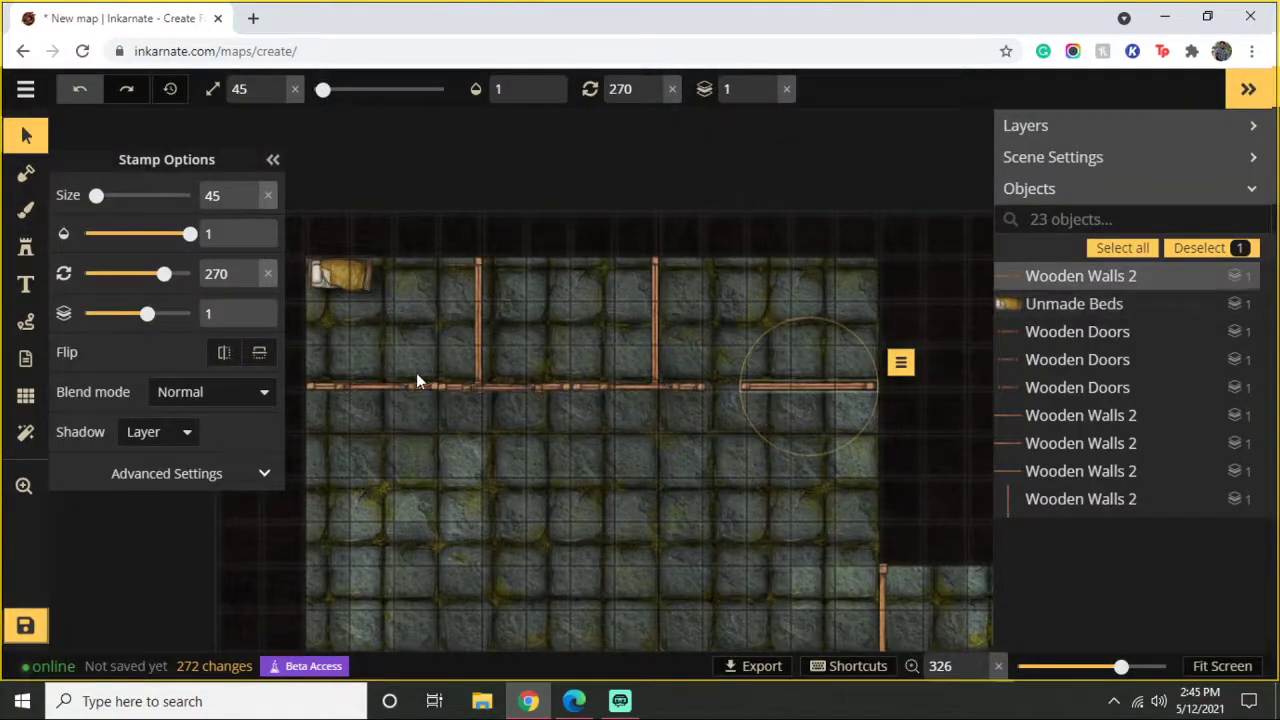
Step: Pull the doors down off the wall line and rearrange wall pieces, deleting an extra copy
drag(400, 389, 433, 420)
drag(506, 384, 511, 400)
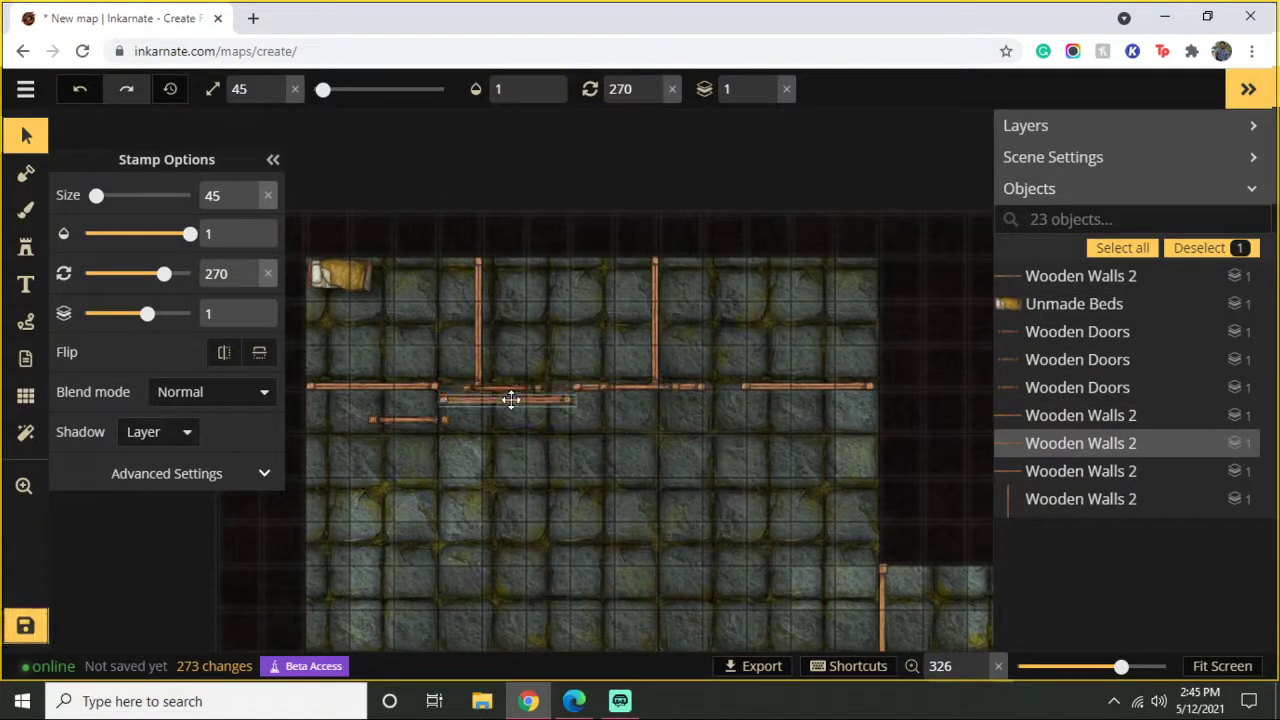
click(80, 89)
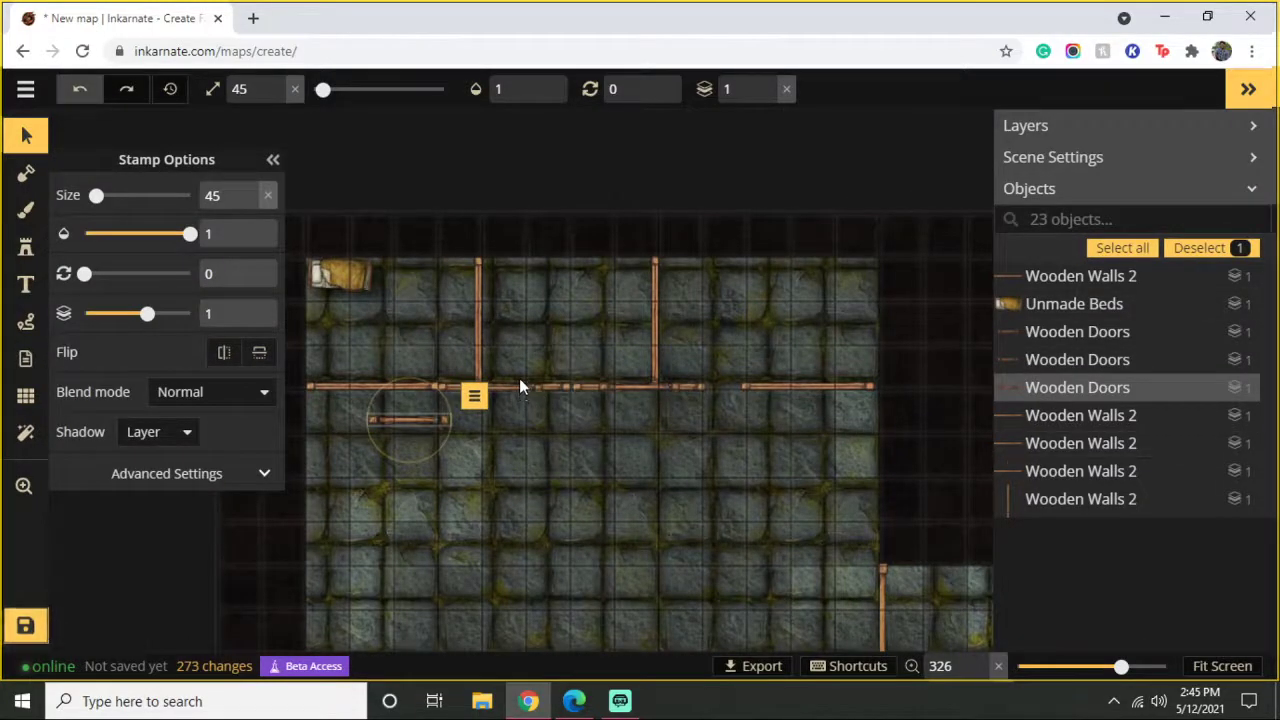
drag(520, 387, 566, 492)
click(519, 387)
drag(524, 414, 520, 386)
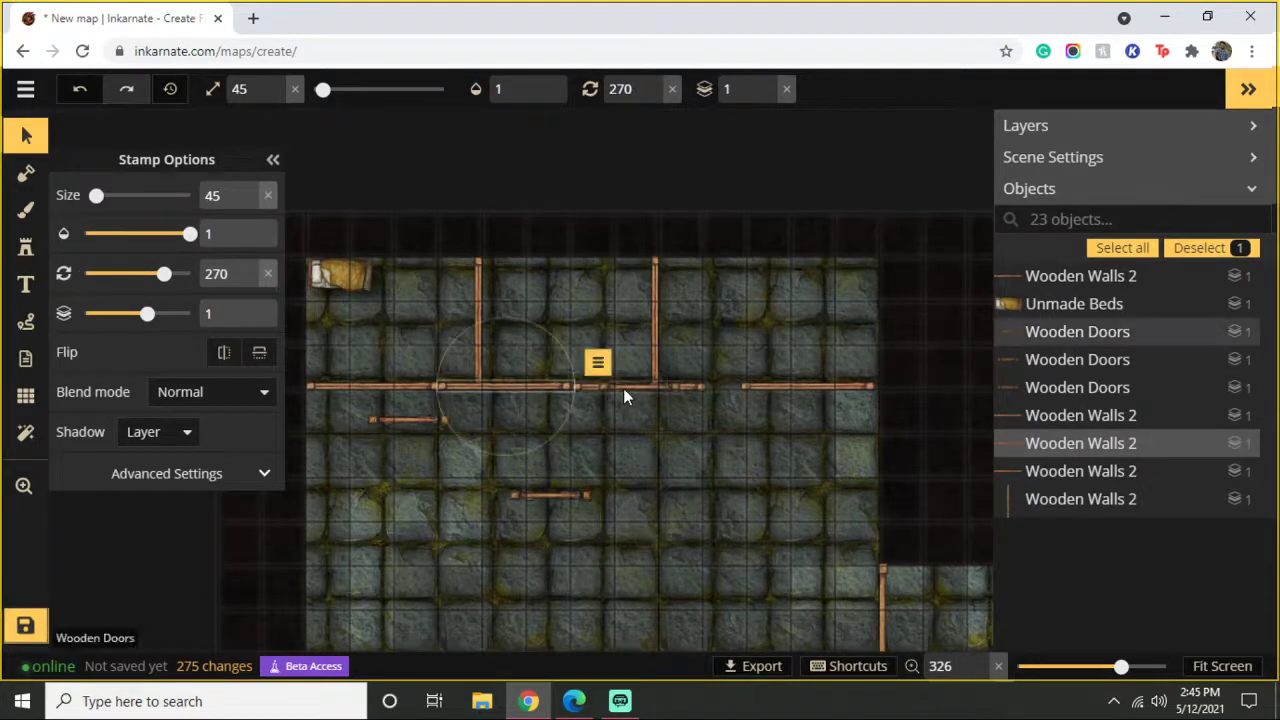
drag(623, 388, 625, 437)
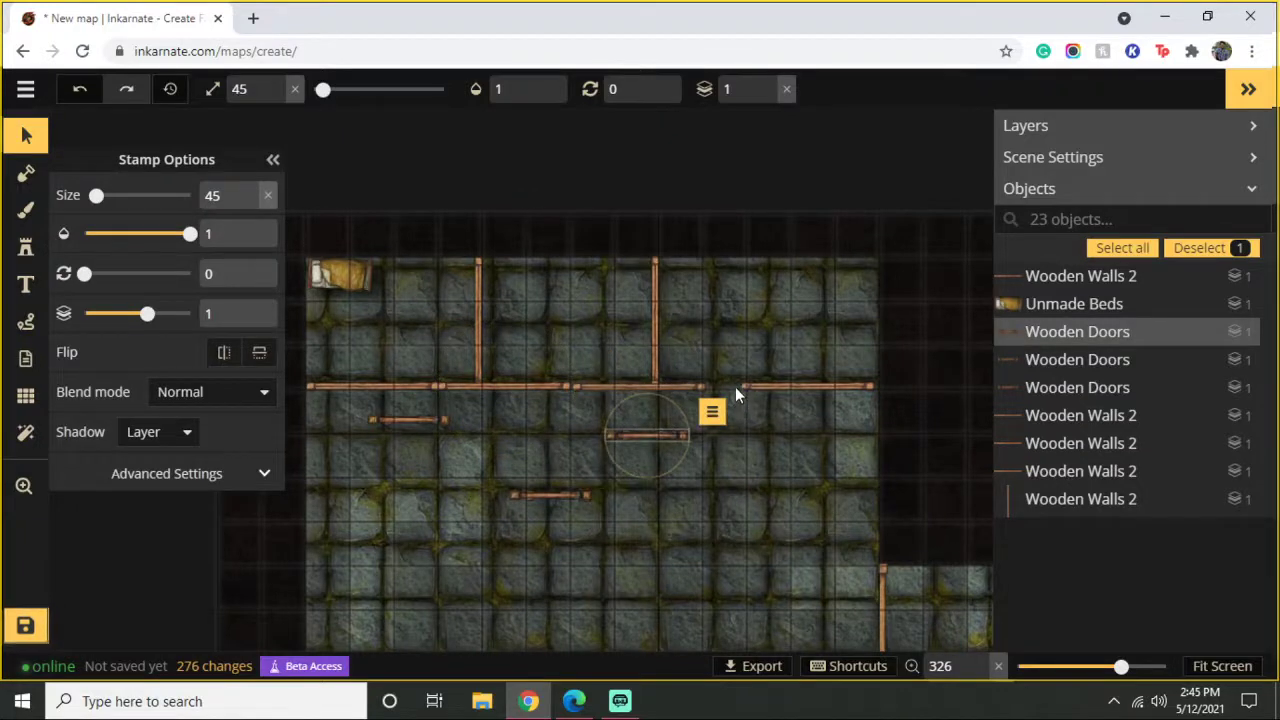
click(763, 387)
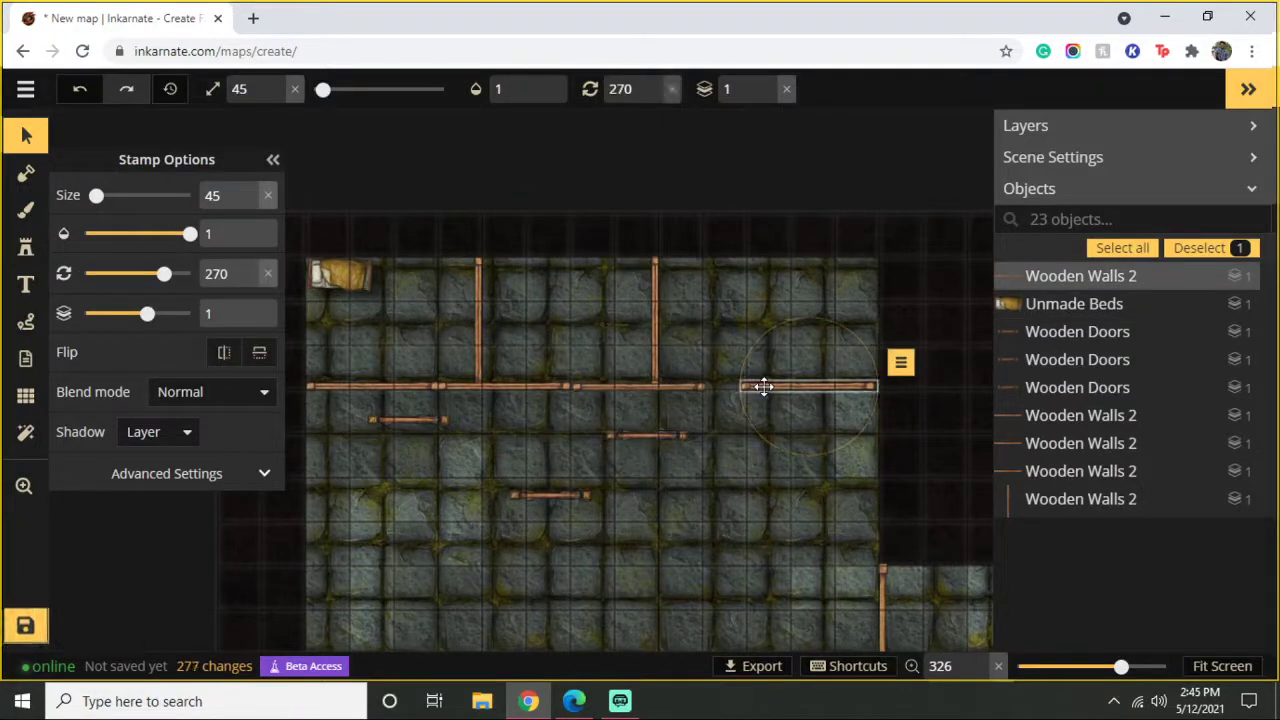
key(ctrl+v)
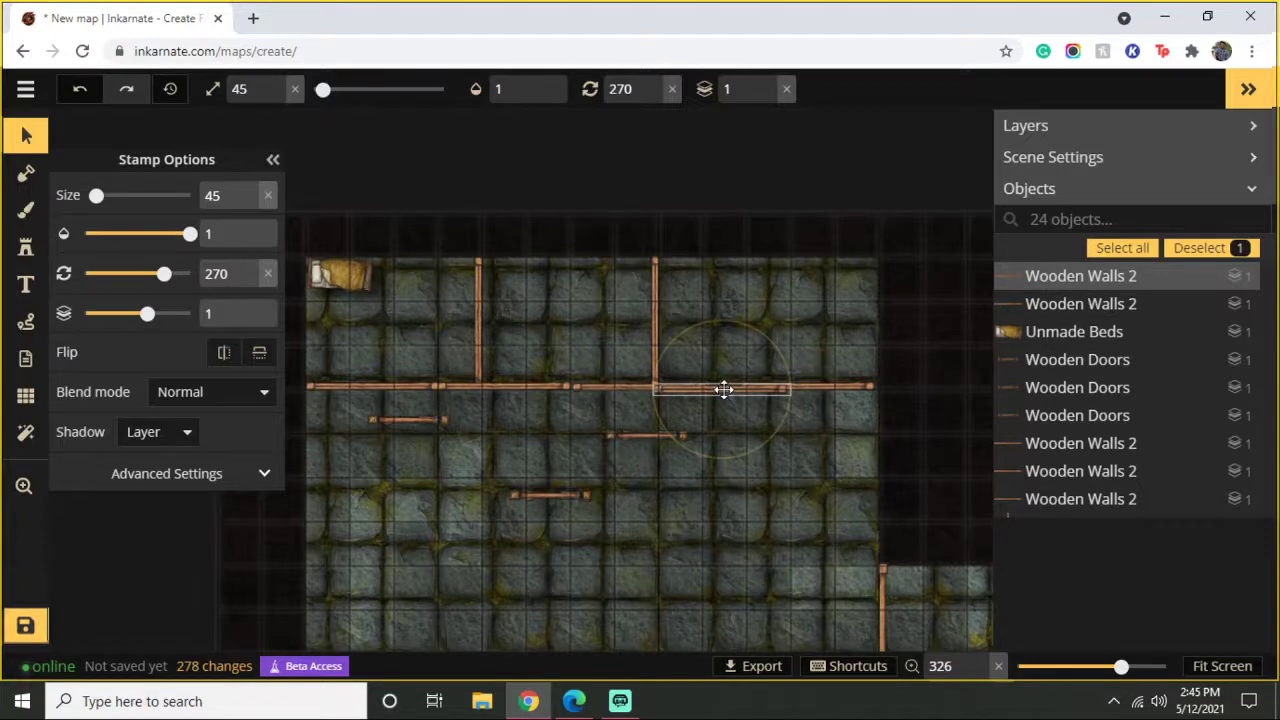
drag(726, 386, 737, 406)
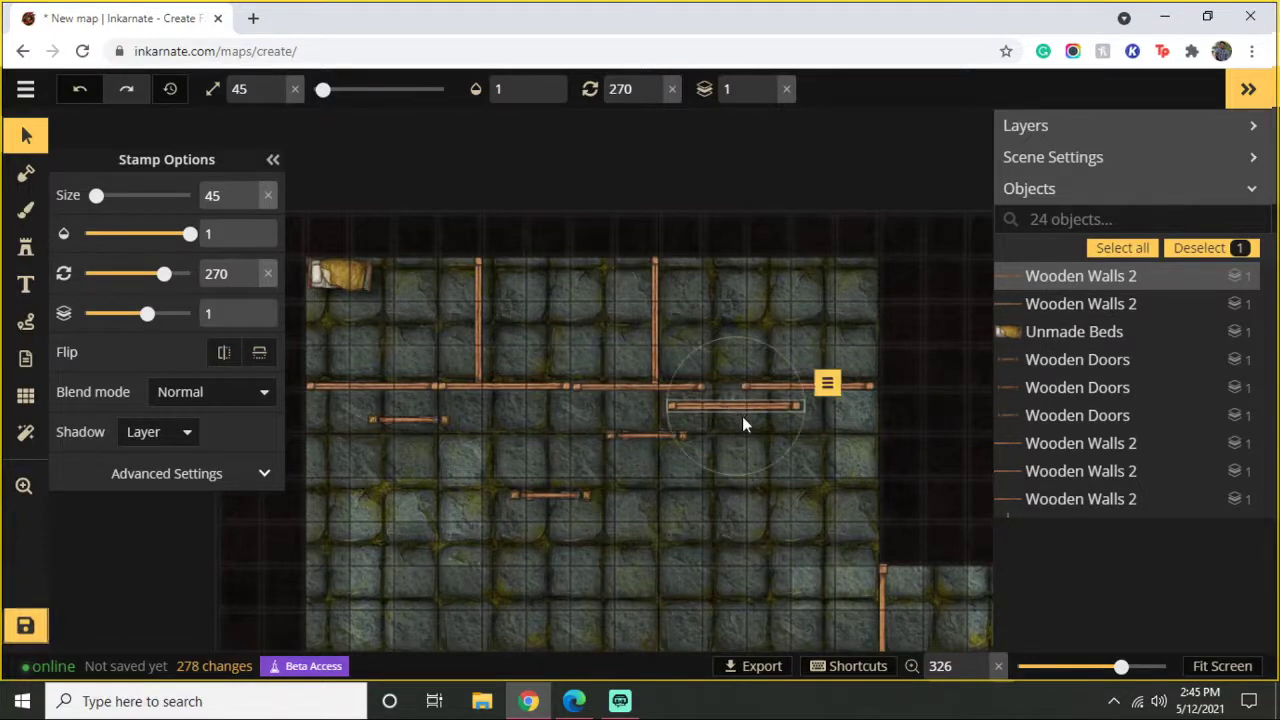
key(Delete)
Step: Move the three doors back up so they sit flush within the horizontal wall
drag(609, 390, 644, 385)
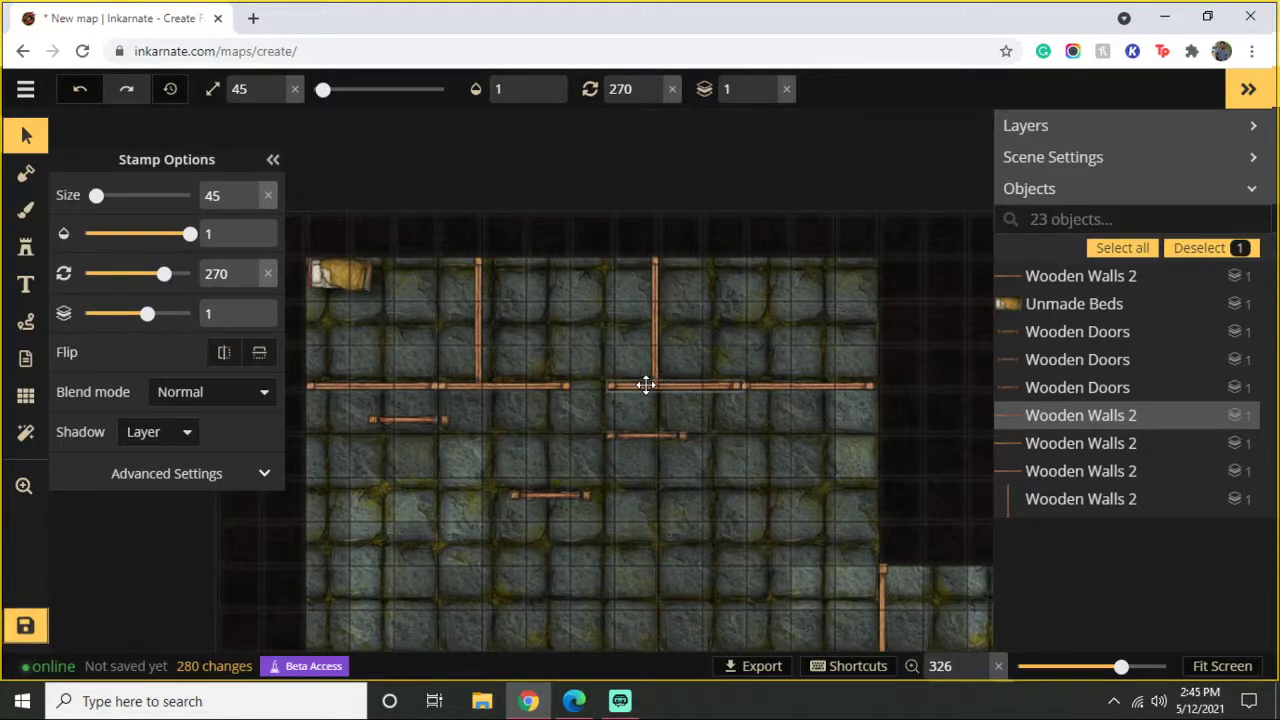
drag(649, 439, 703, 384)
click(585, 494)
drag(580, 492, 626, 386)
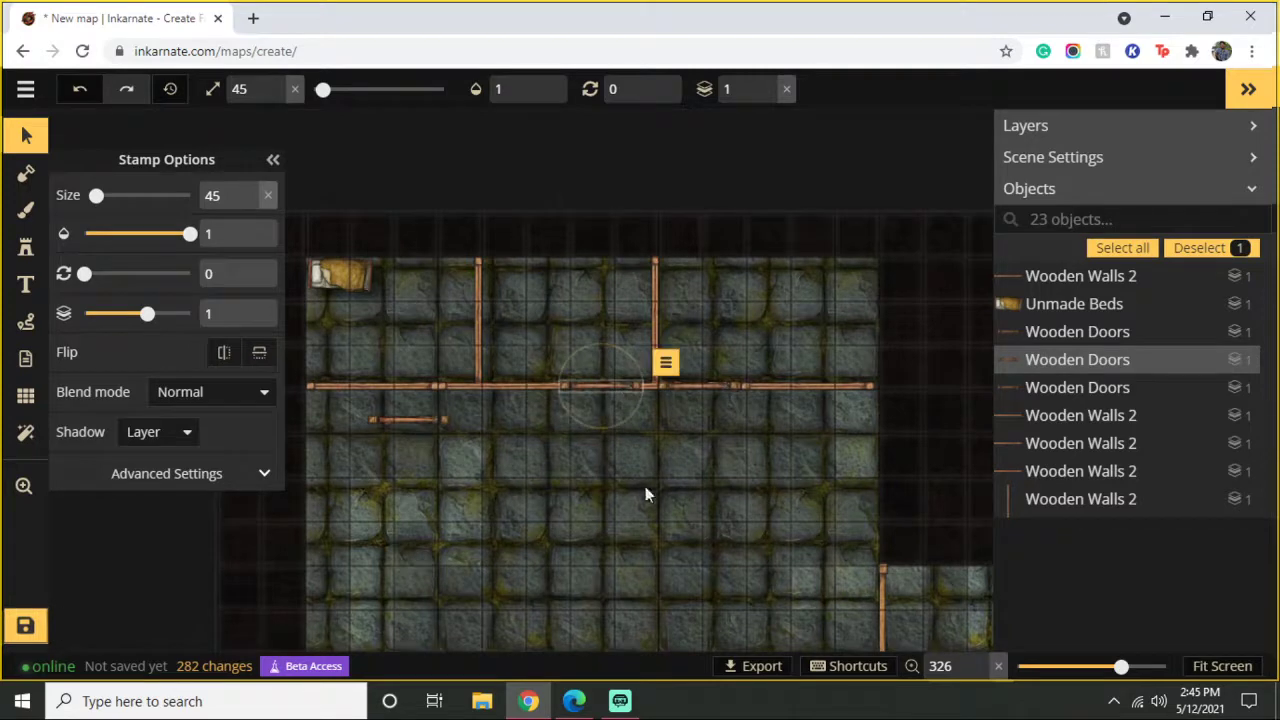
click(371, 418)
drag(403, 417, 435, 383)
click(348, 270)
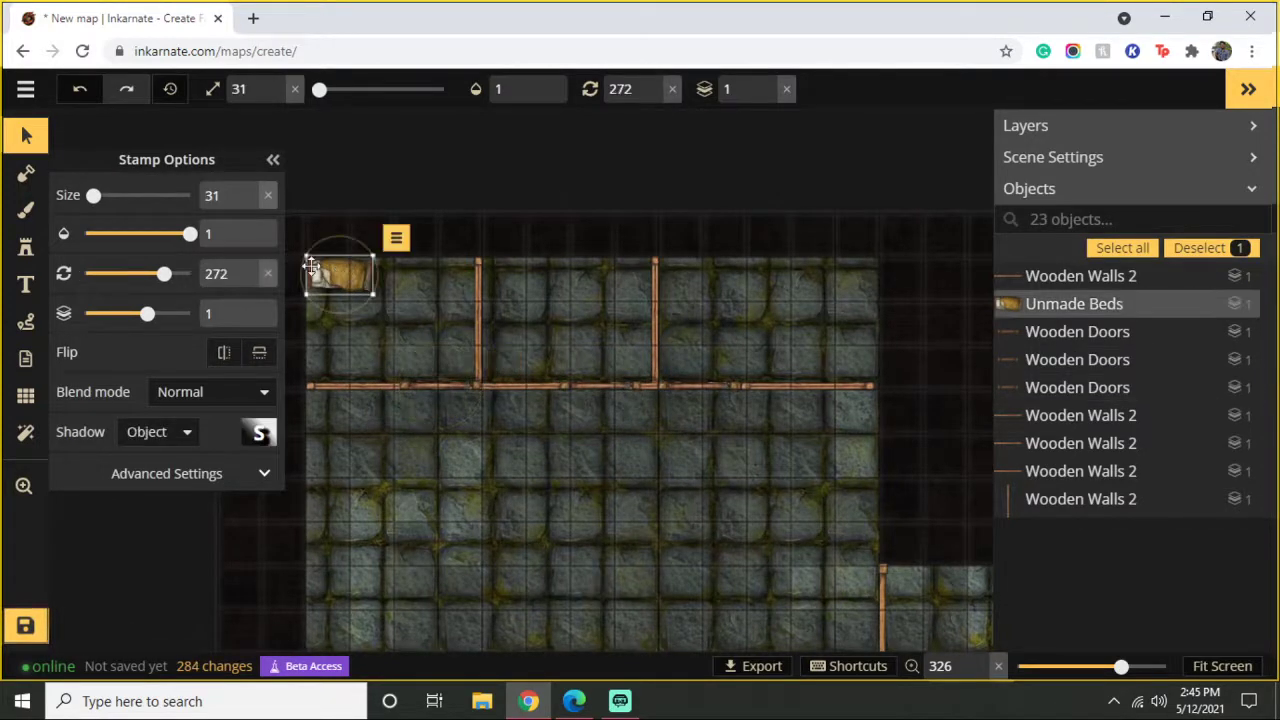
click(27, 246)
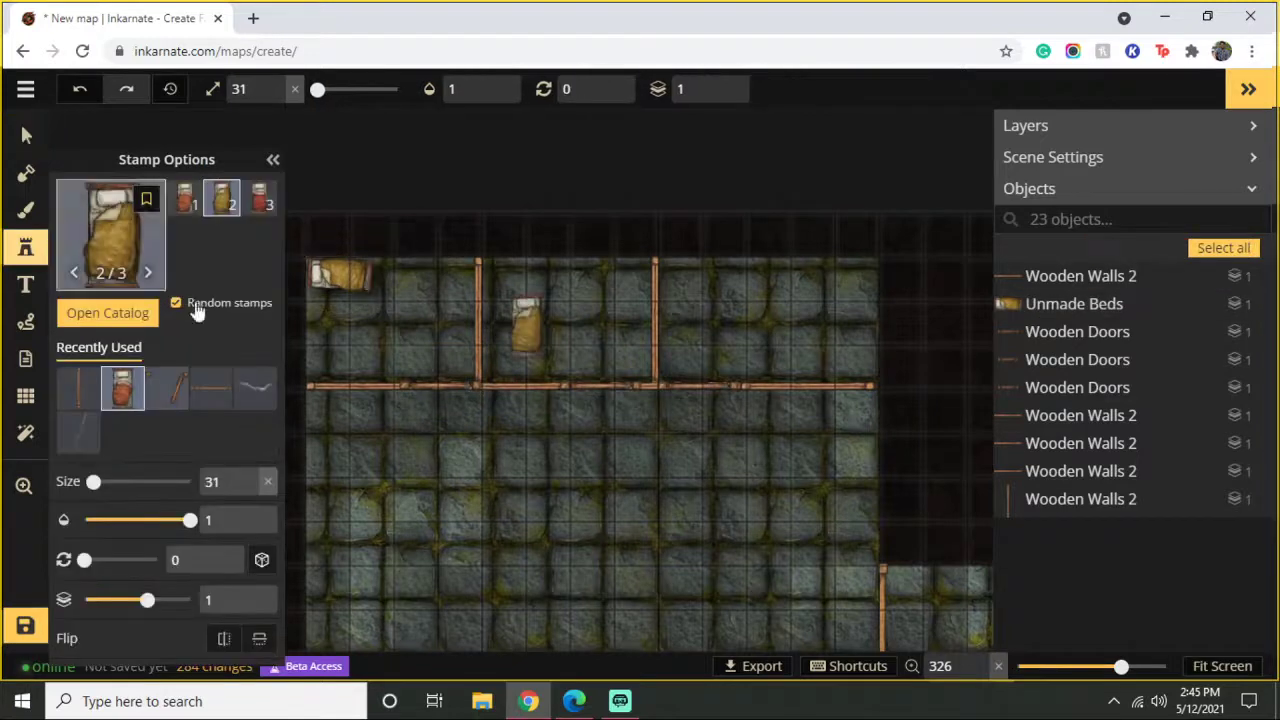
Step: Stamp unmade beds in the first two top rooms, turning several sideways against the walls
click(436, 320)
click(436, 320)
drag(480, 319, 440, 258)
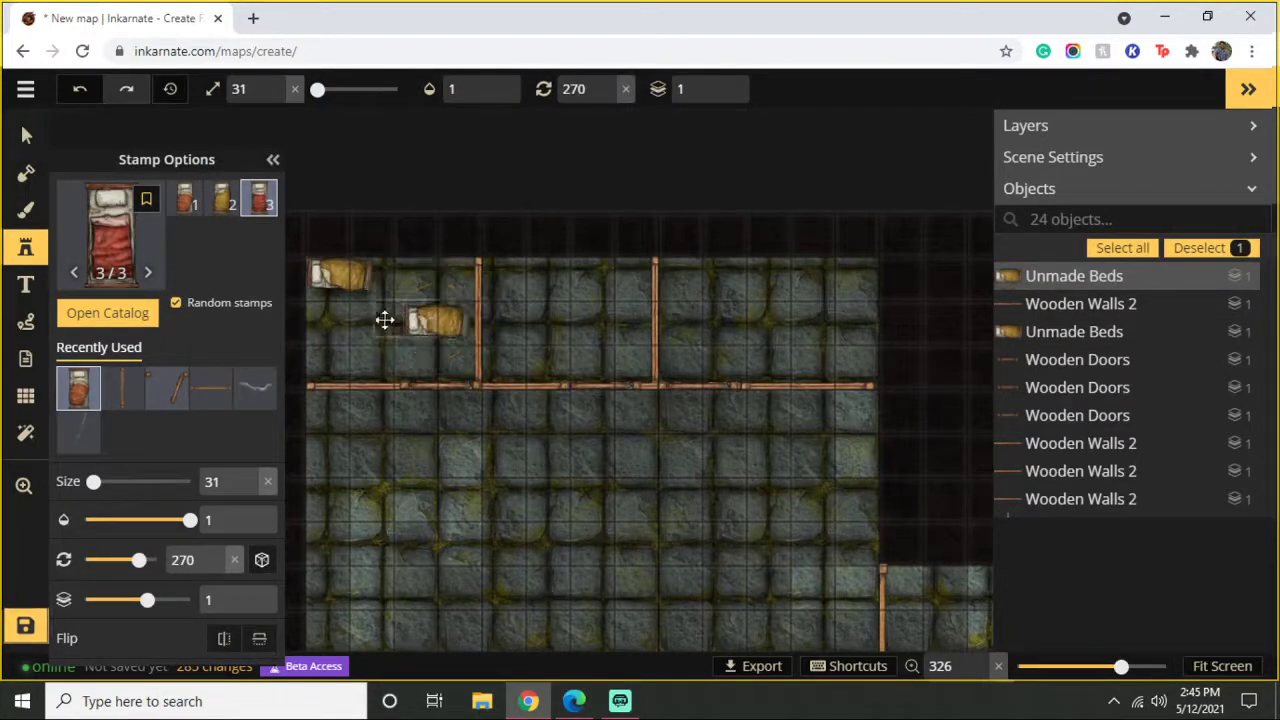
drag(376, 318, 337, 370)
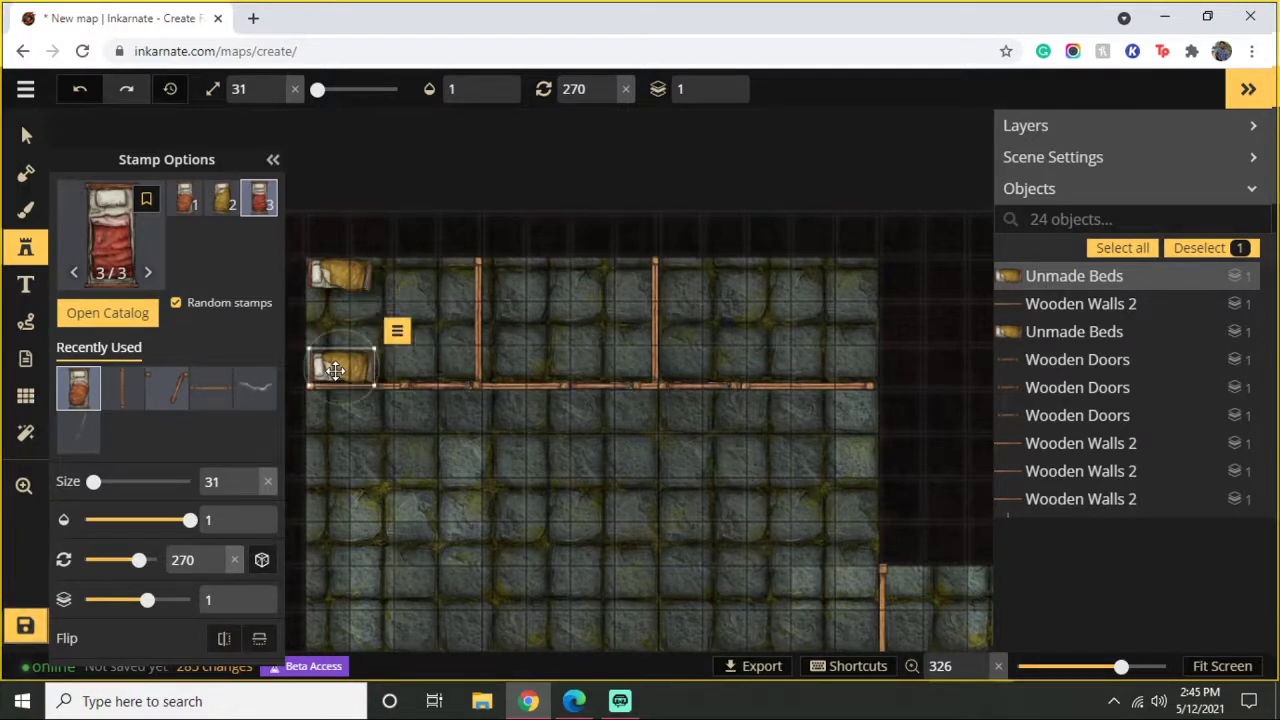
click(512, 272)
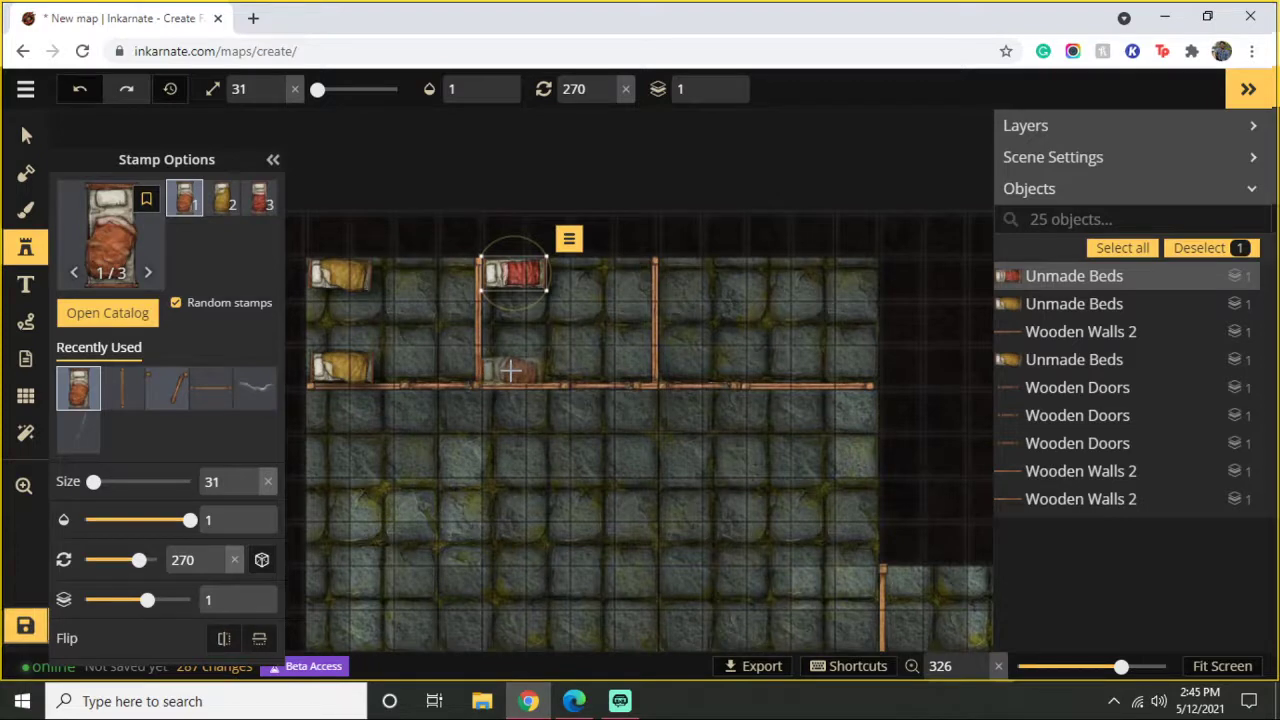
click(510, 371)
drag(443, 318, 447, 273)
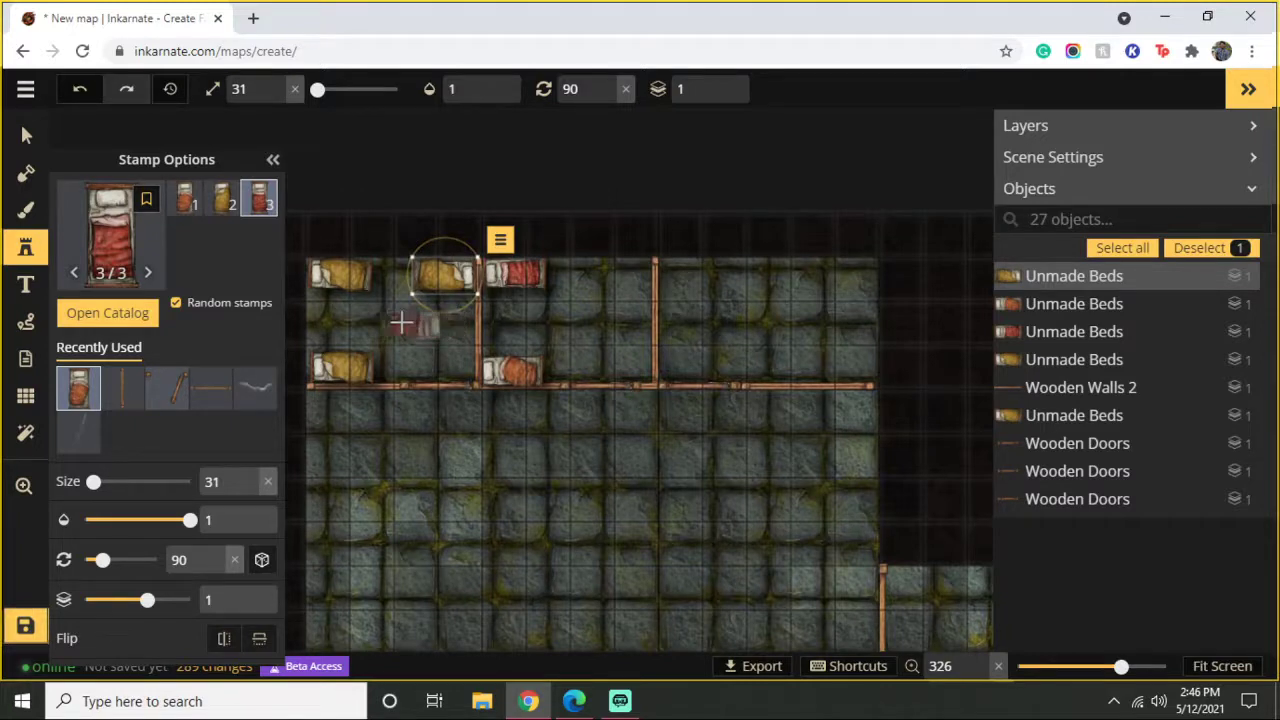
click(338, 320)
drag(378, 322, 287, 318)
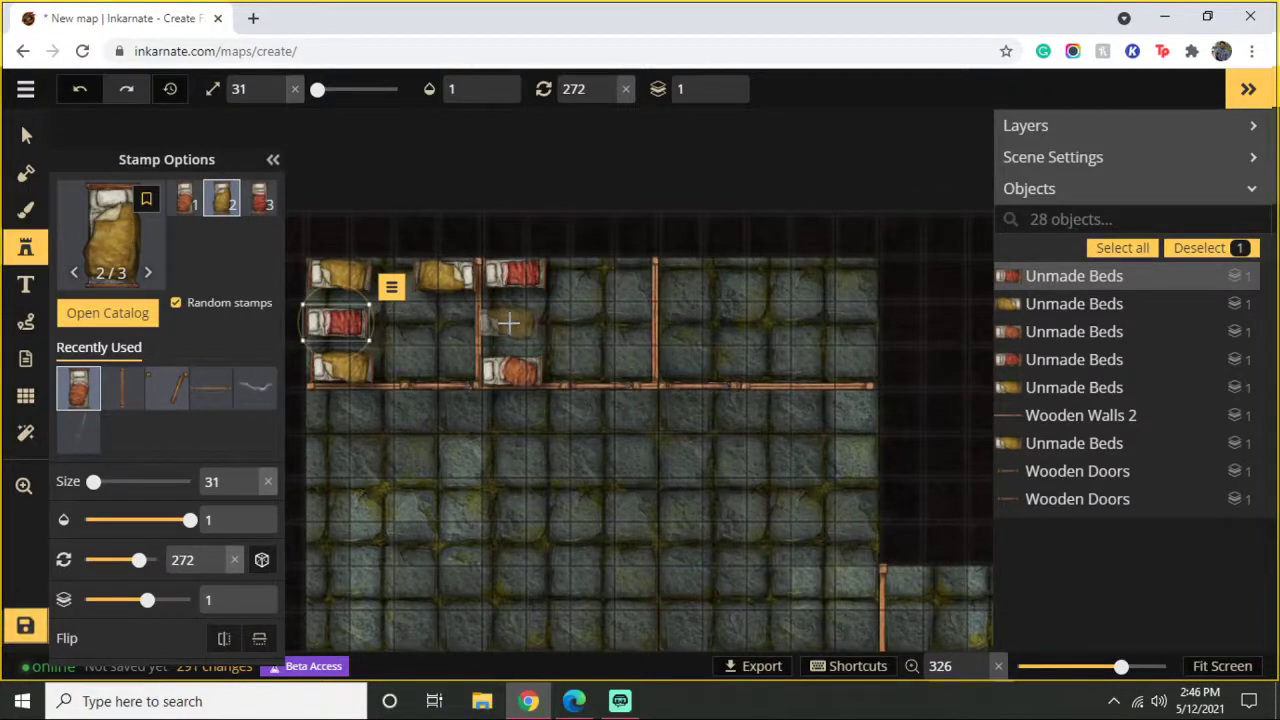
click(509, 325)
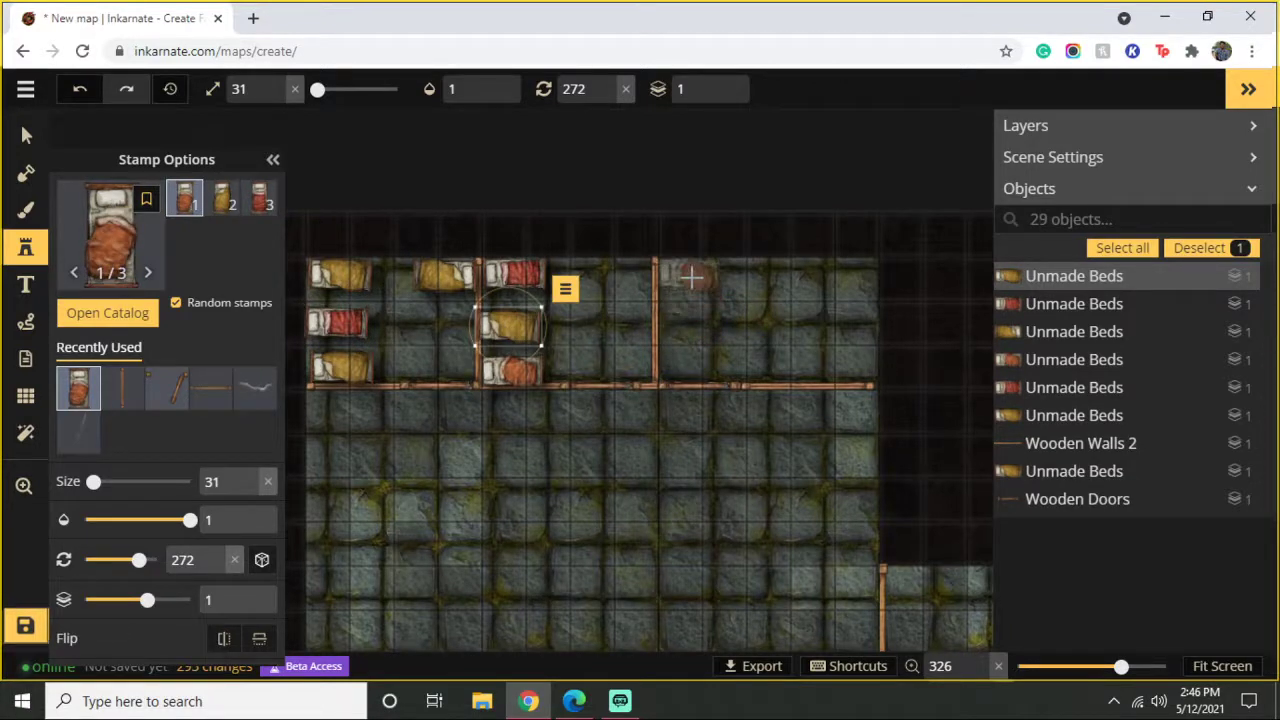
Step: Line the third room with a row of red and yellow beds, plus sideways beds along its lower wall
click(697, 292)
drag(736, 294, 676, 294)
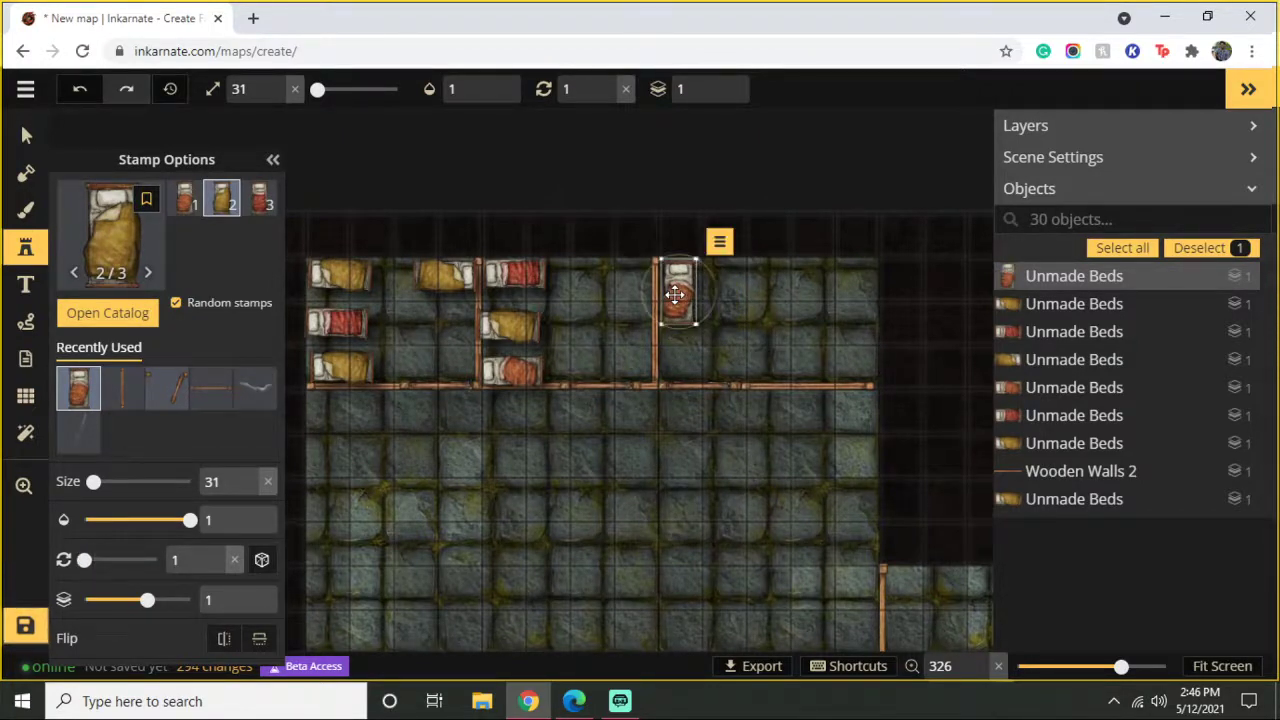
click(862, 289)
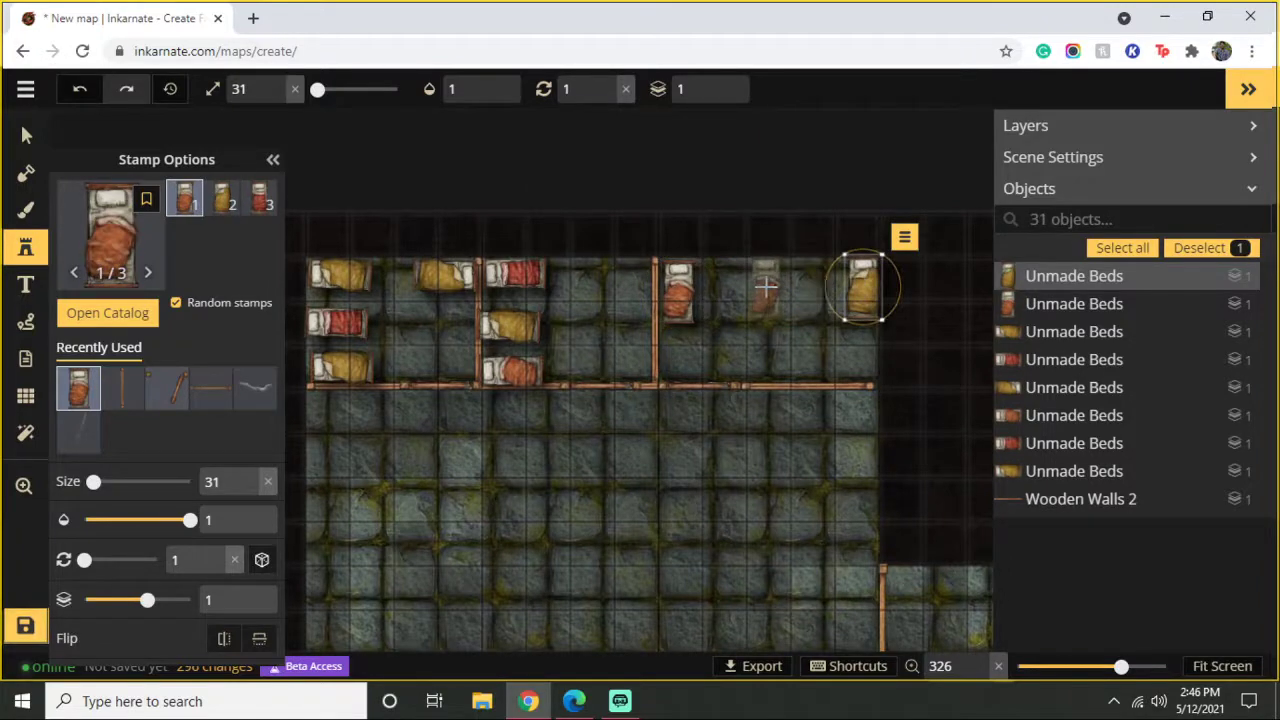
click(766, 288)
click(721, 289)
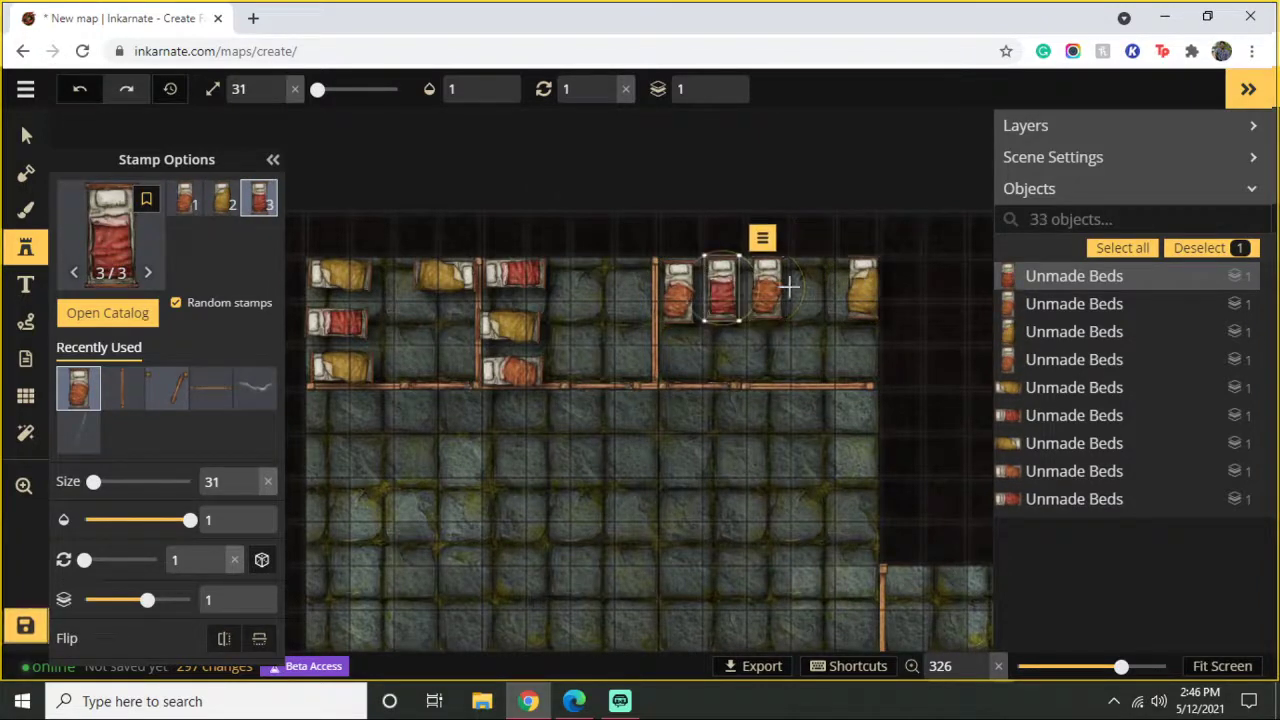
click(814, 288)
click(820, 350)
drag(849, 354, 847, 380)
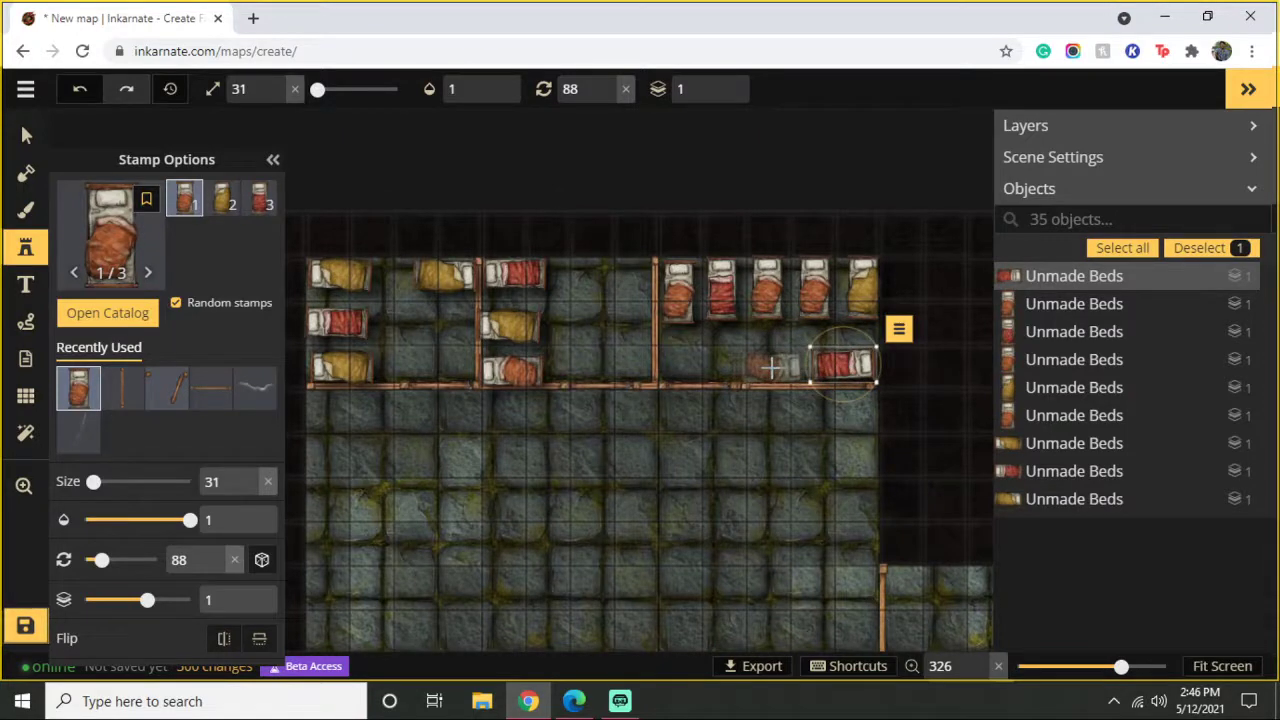
click(772, 368)
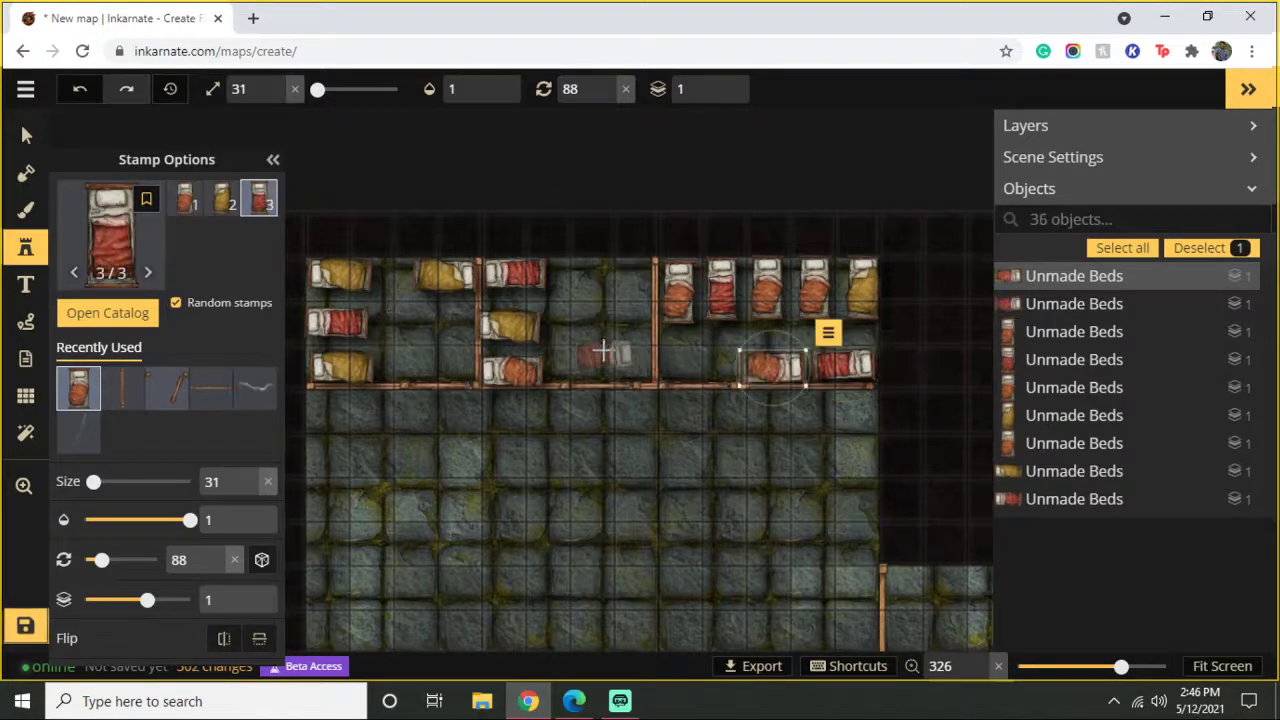
Step: Fill the remaining gaps with upright beds in the second room and a sideways bed in the first
click(613, 272)
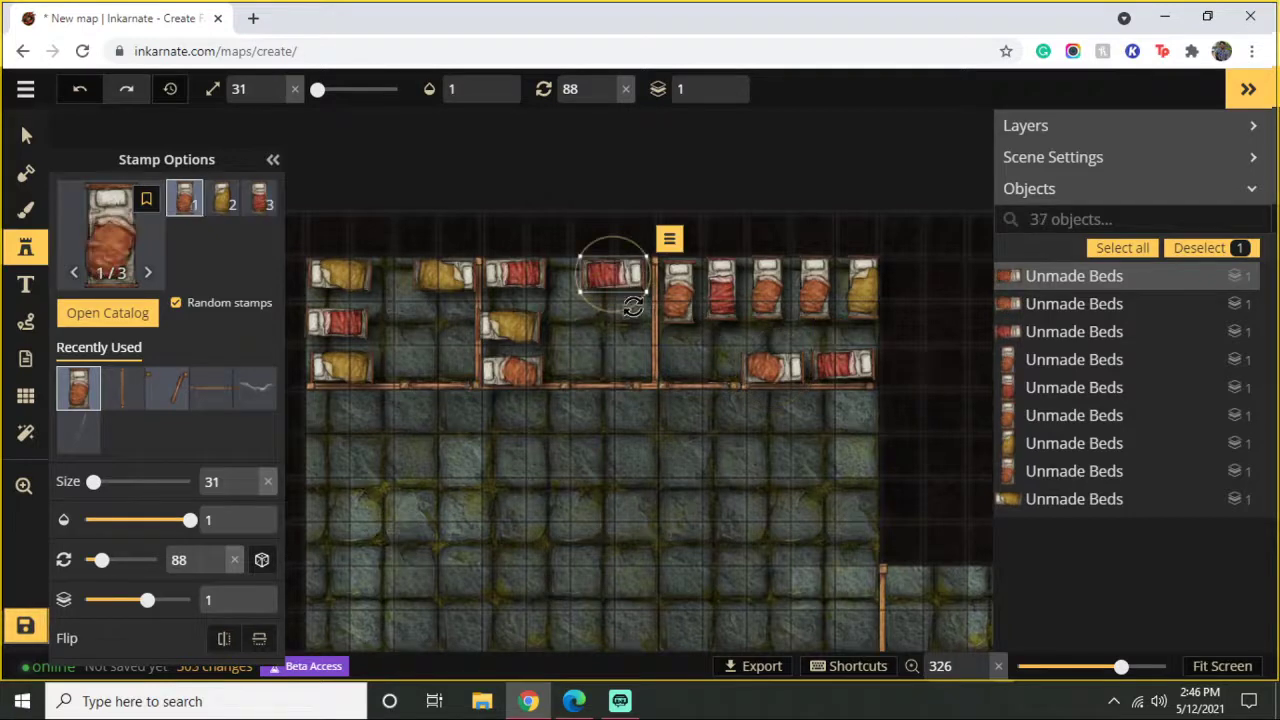
drag(628, 308, 600, 285)
click(635, 294)
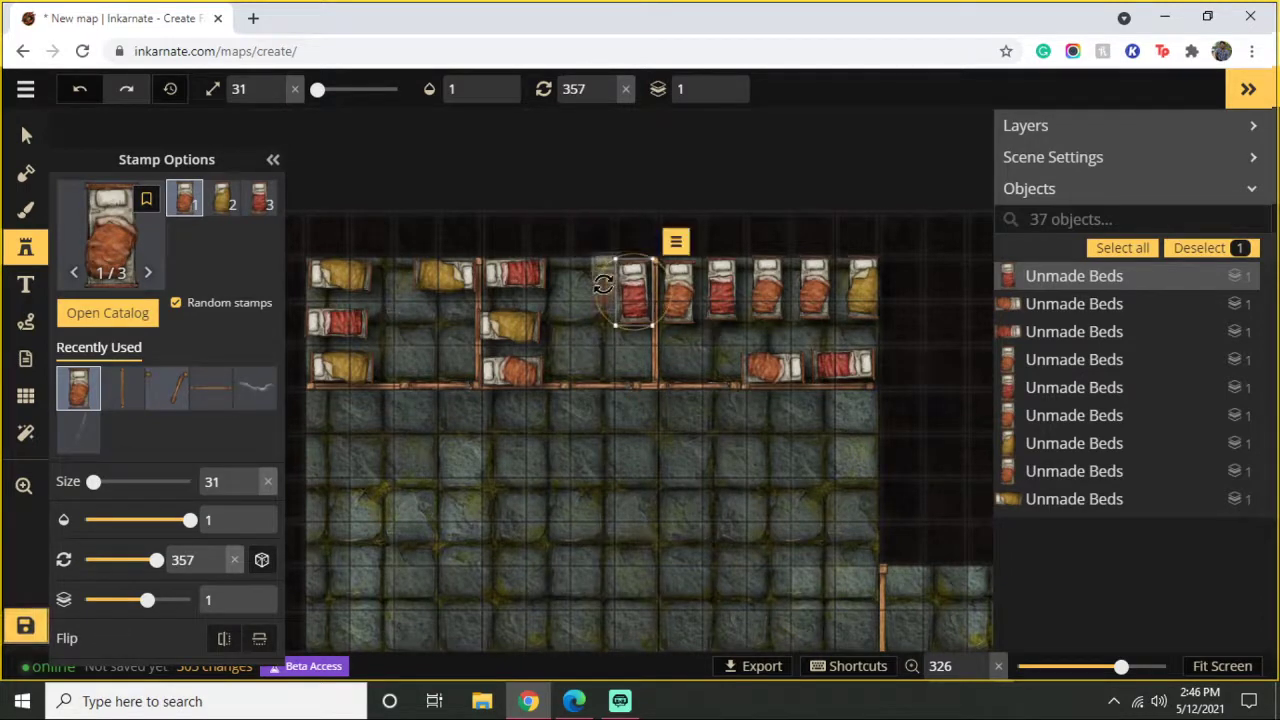
click(580, 288)
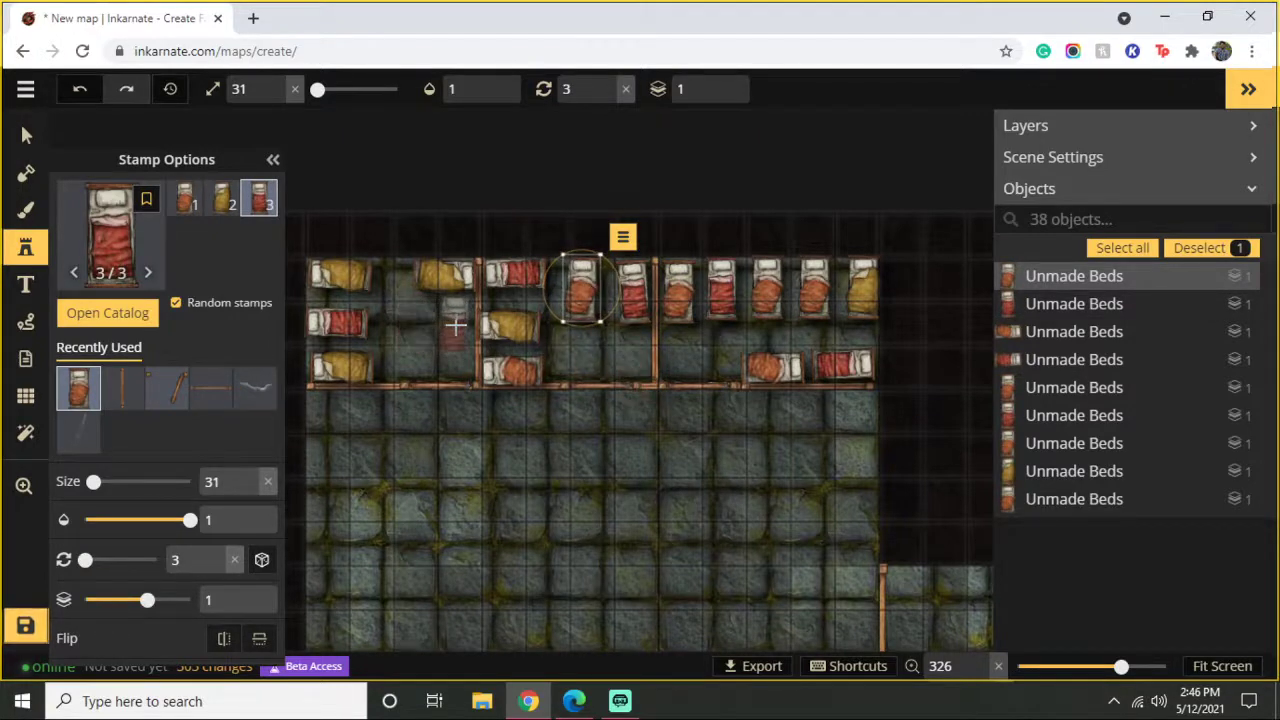
click(443, 330)
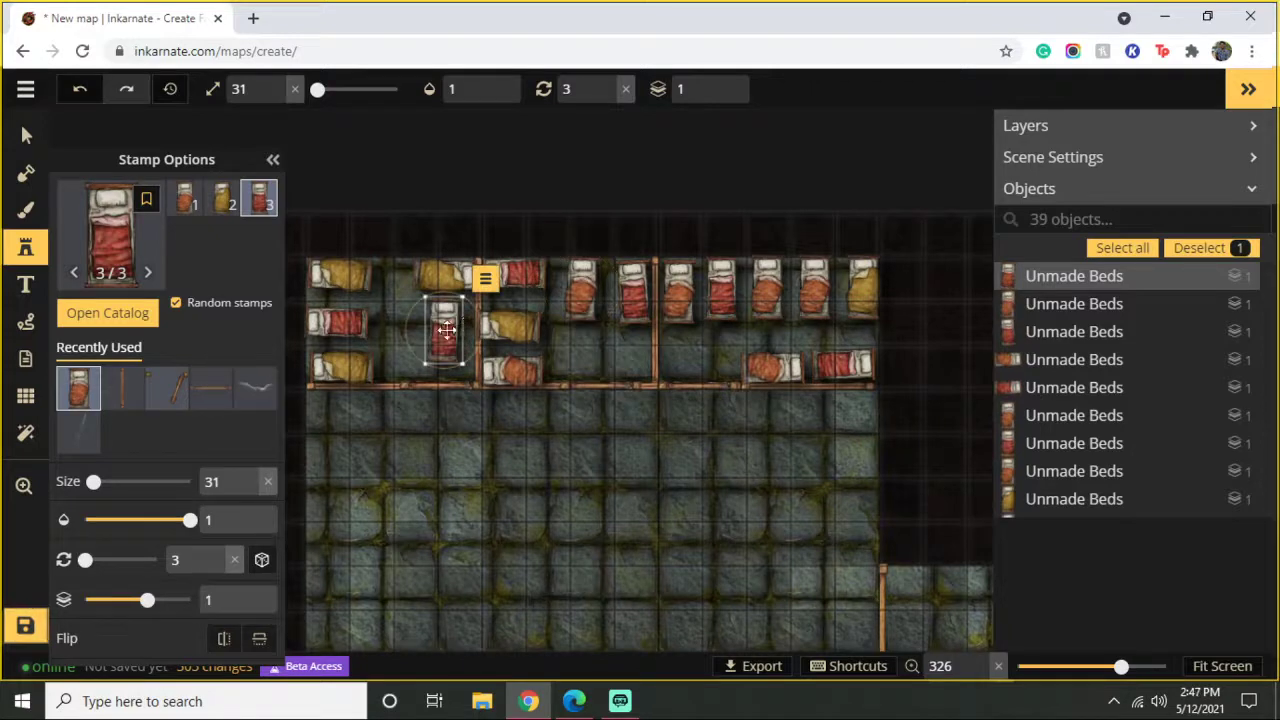
drag(476, 342, 458, 362)
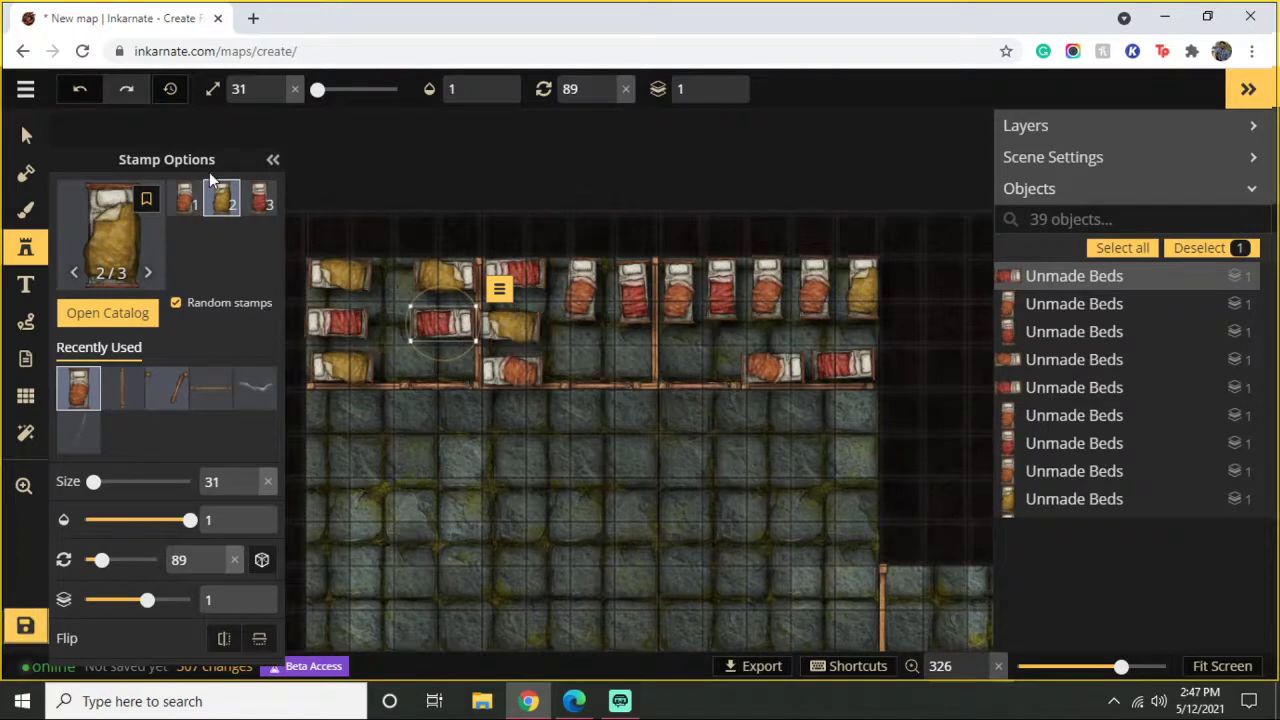
scroll(563, 351, down, 5)
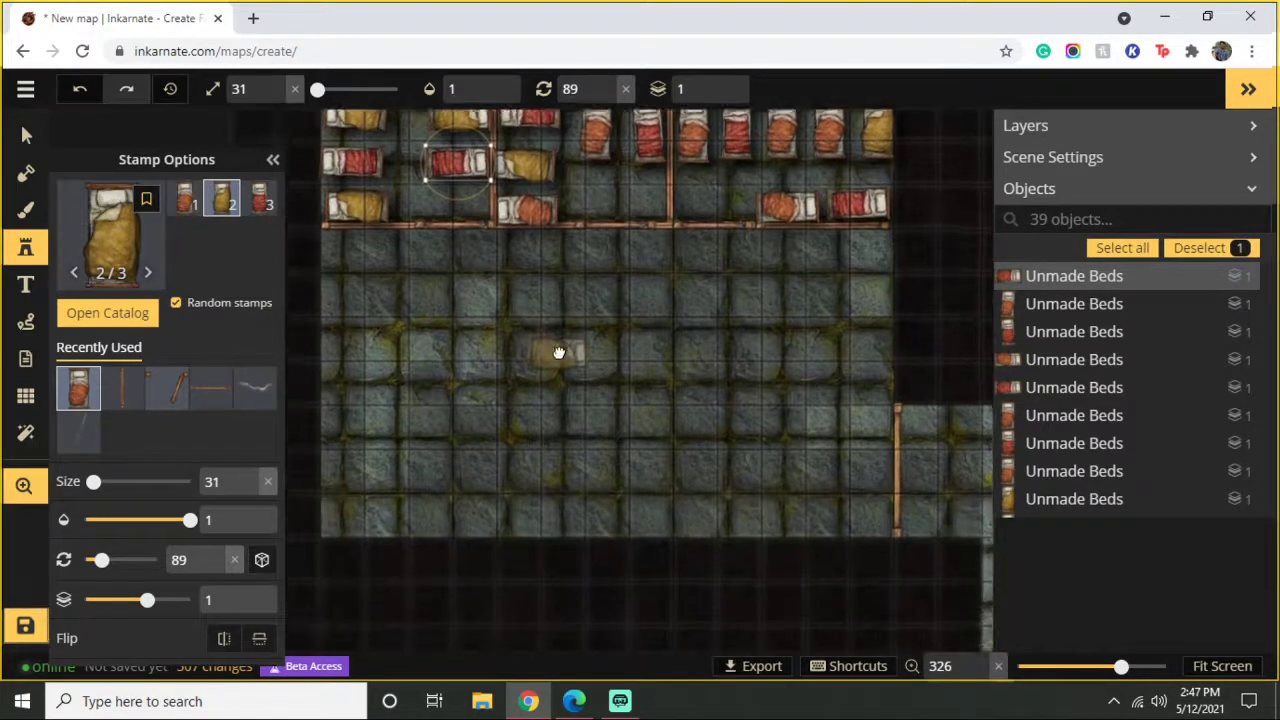
scroll(391, 283, up, 2)
Step: Pick the Long Table stamp from the catalog after briefly trying the Circular Table
click(153, 254)
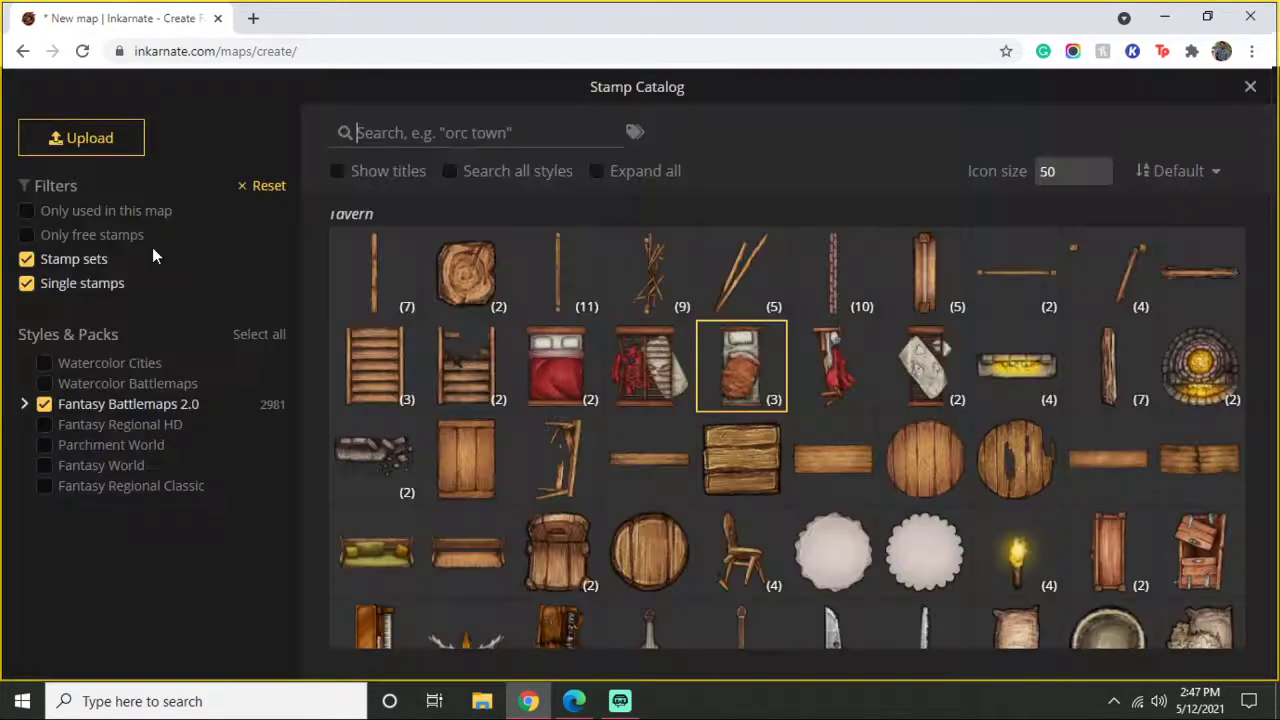
click(928, 468)
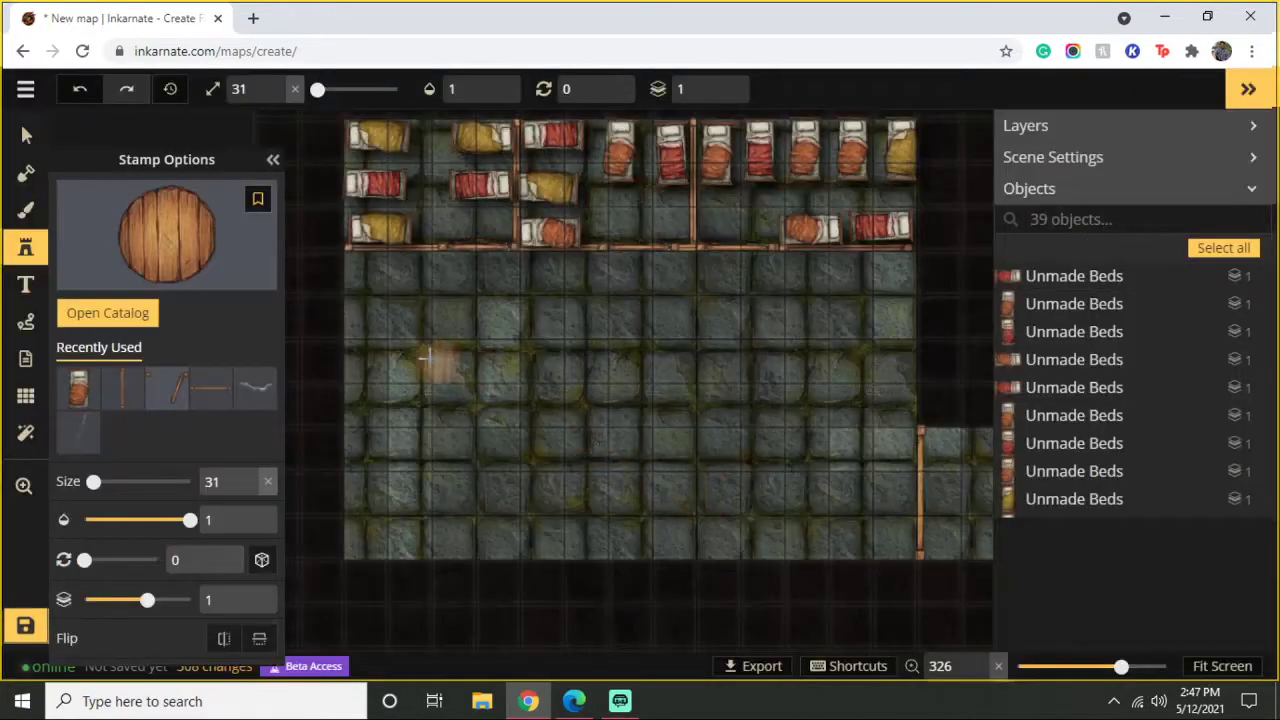
click(525, 325)
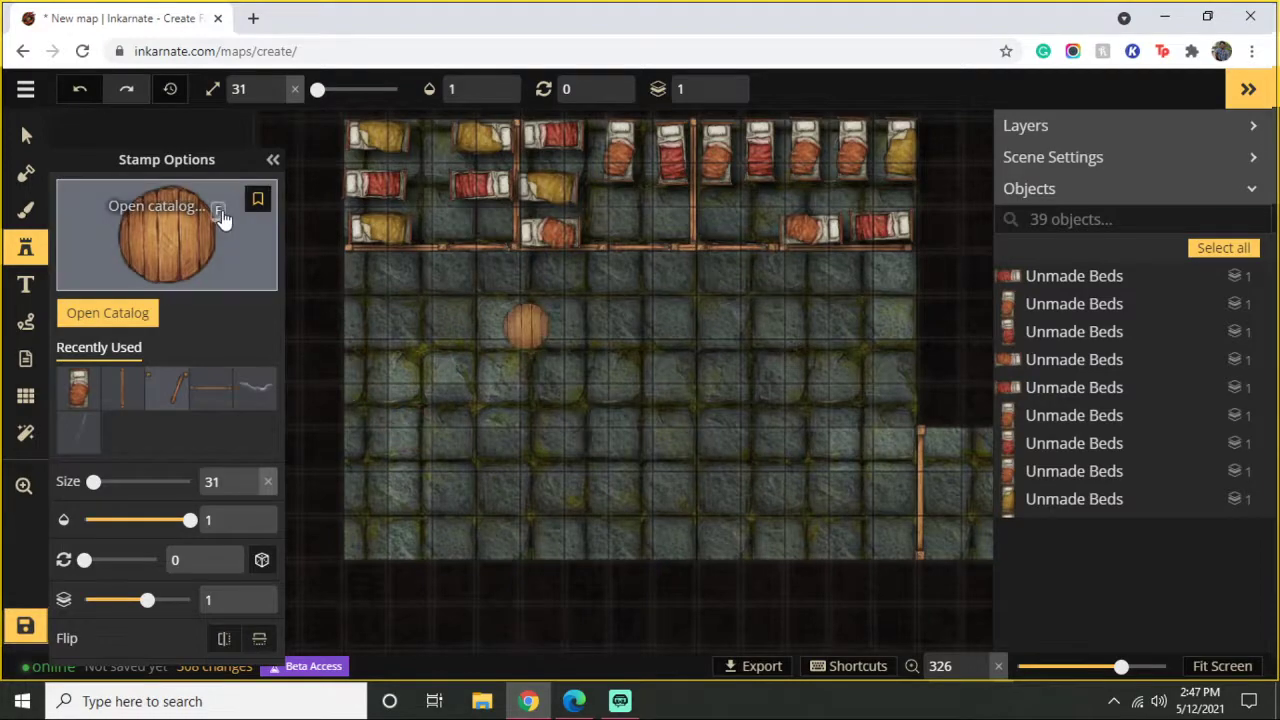
click(226, 222)
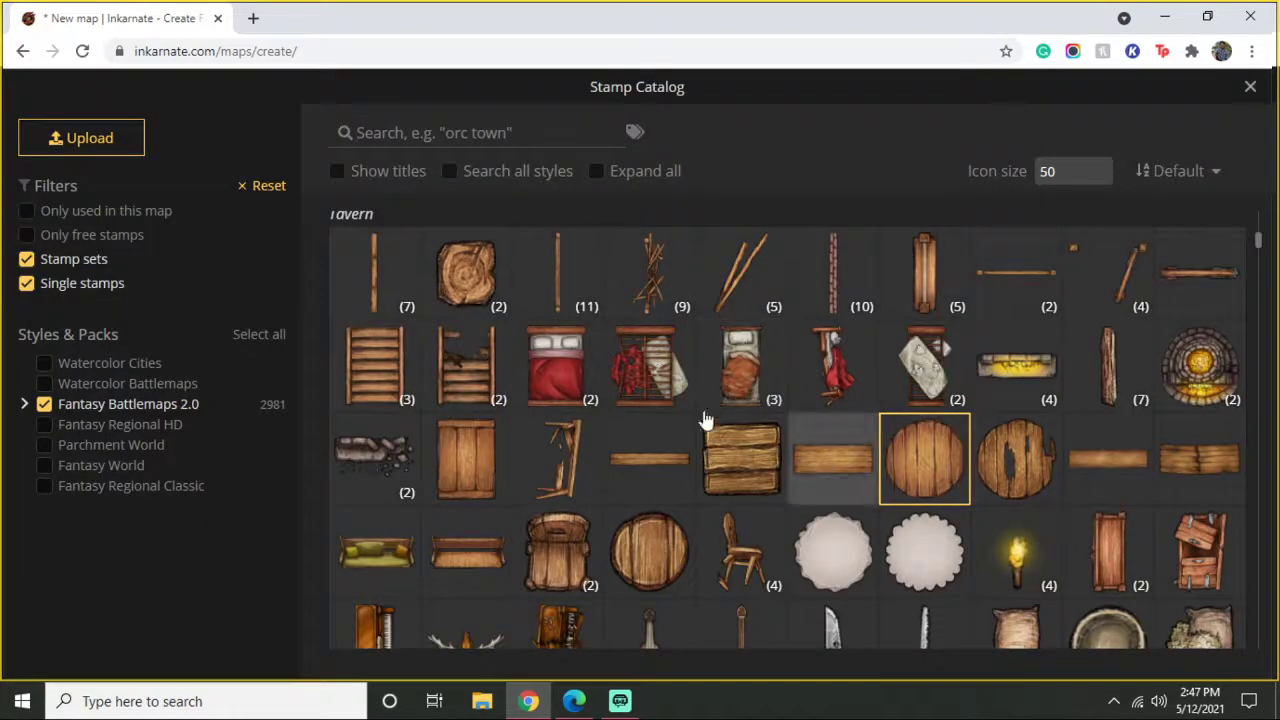
click(845, 466)
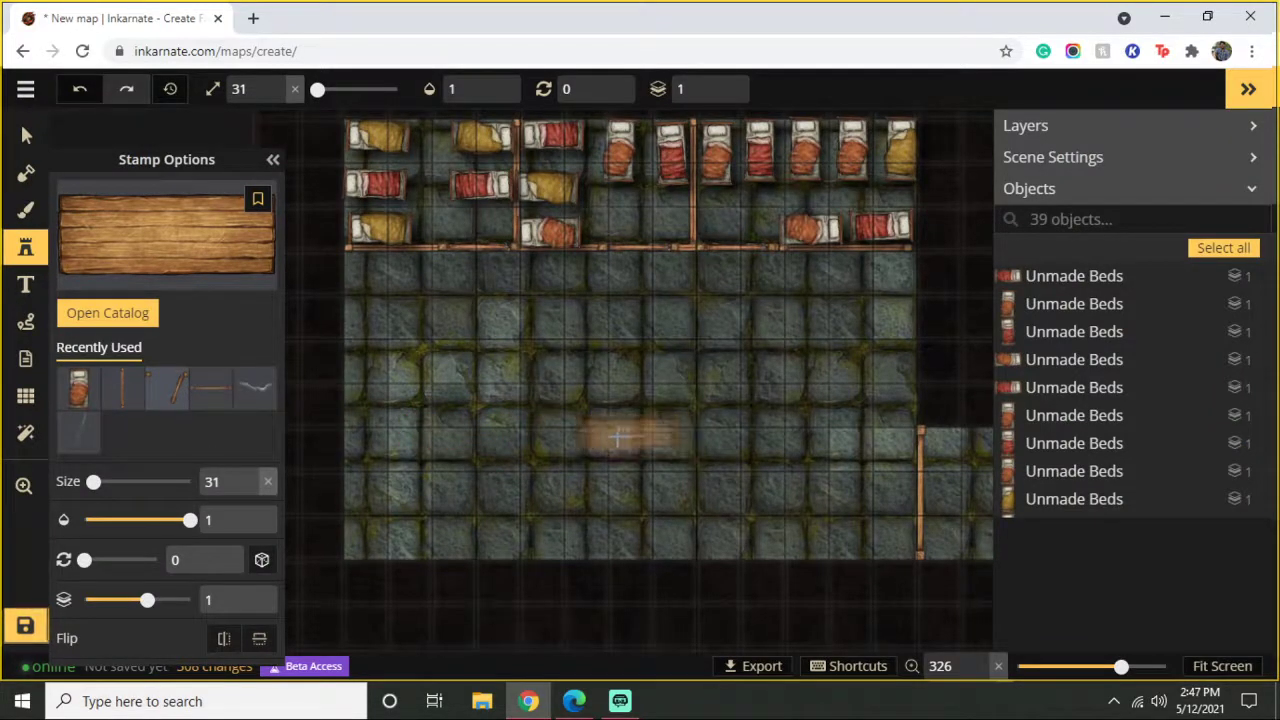
Step: Place a long table in the open hall below the bedrooms and enlarge it to size 41
click(488, 408)
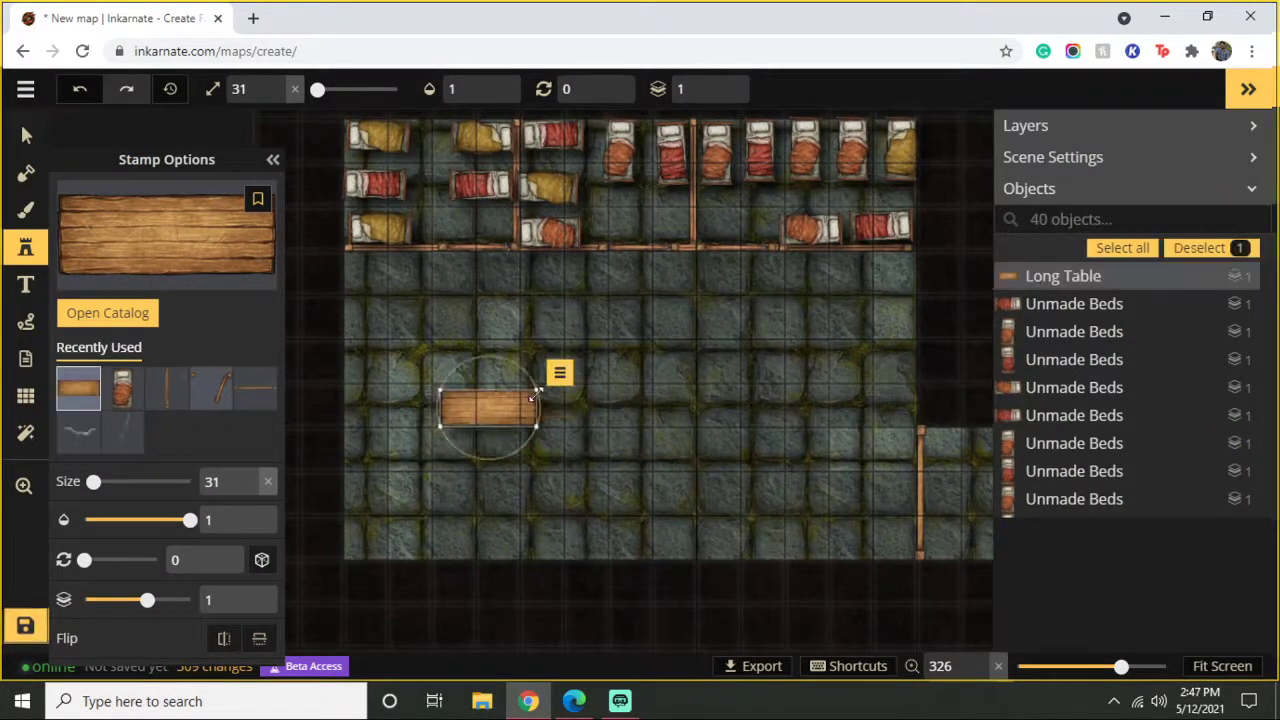
drag(537, 393, 568, 376)
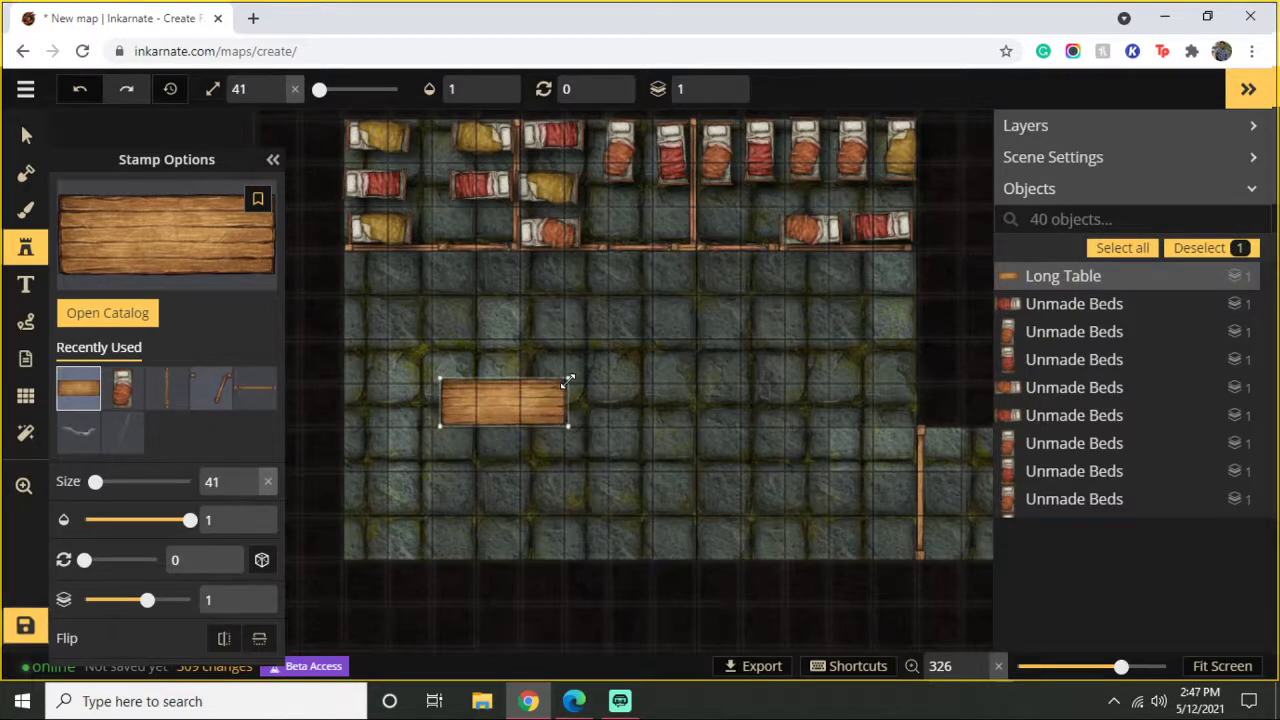
click(514, 404)
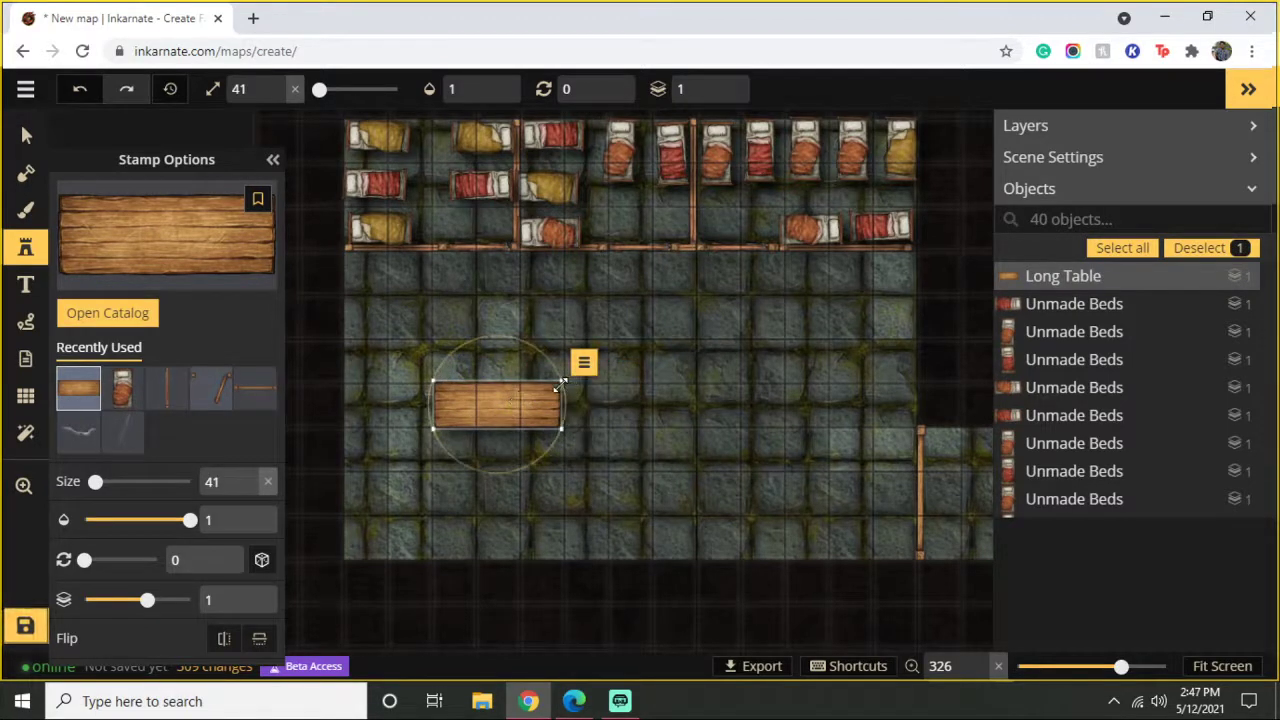
click(257, 282)
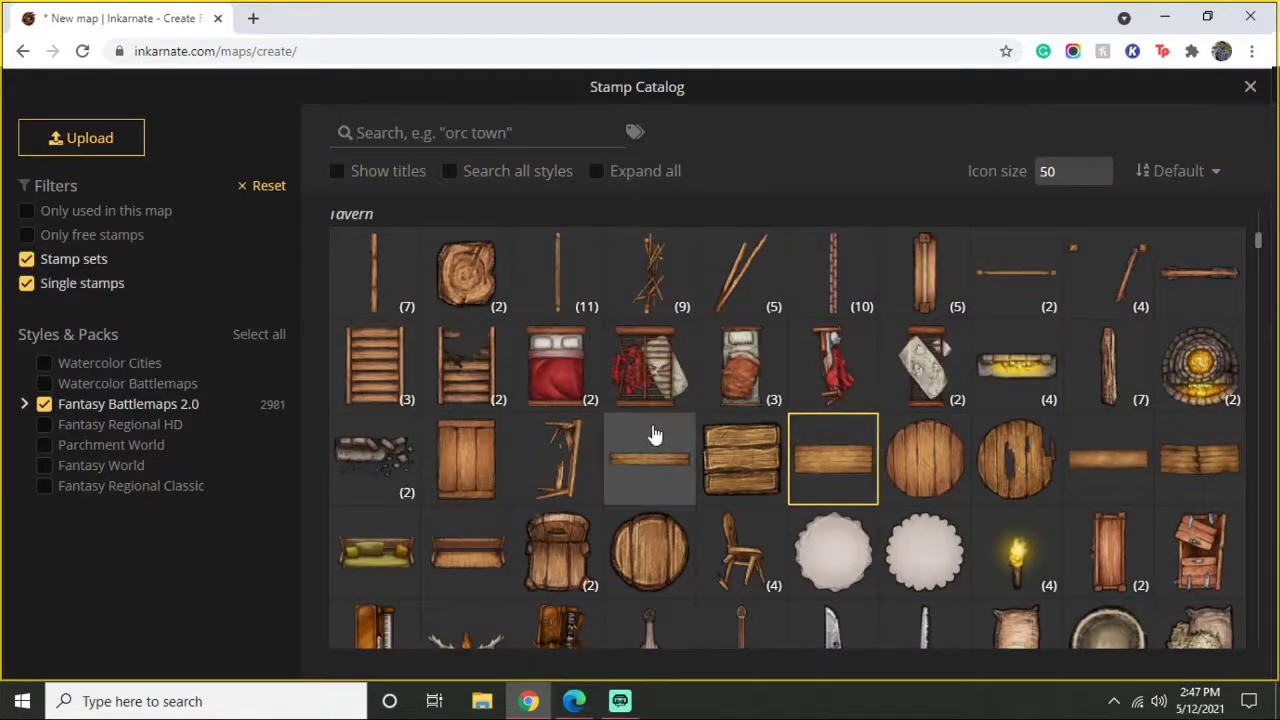
scroll(694, 434, up, 1)
scroll(700, 434, down, 2)
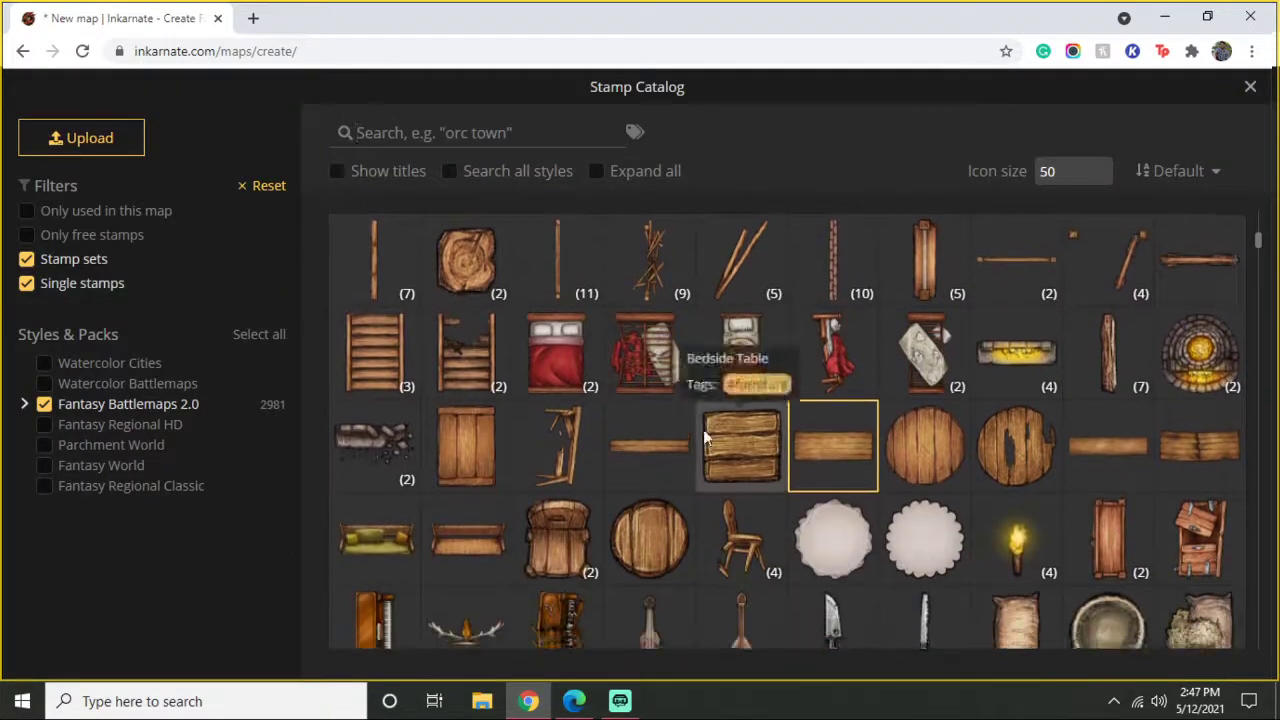
Step: Stamp eight barrel chairs around the long table: three above, three below, one at each end
click(538, 460)
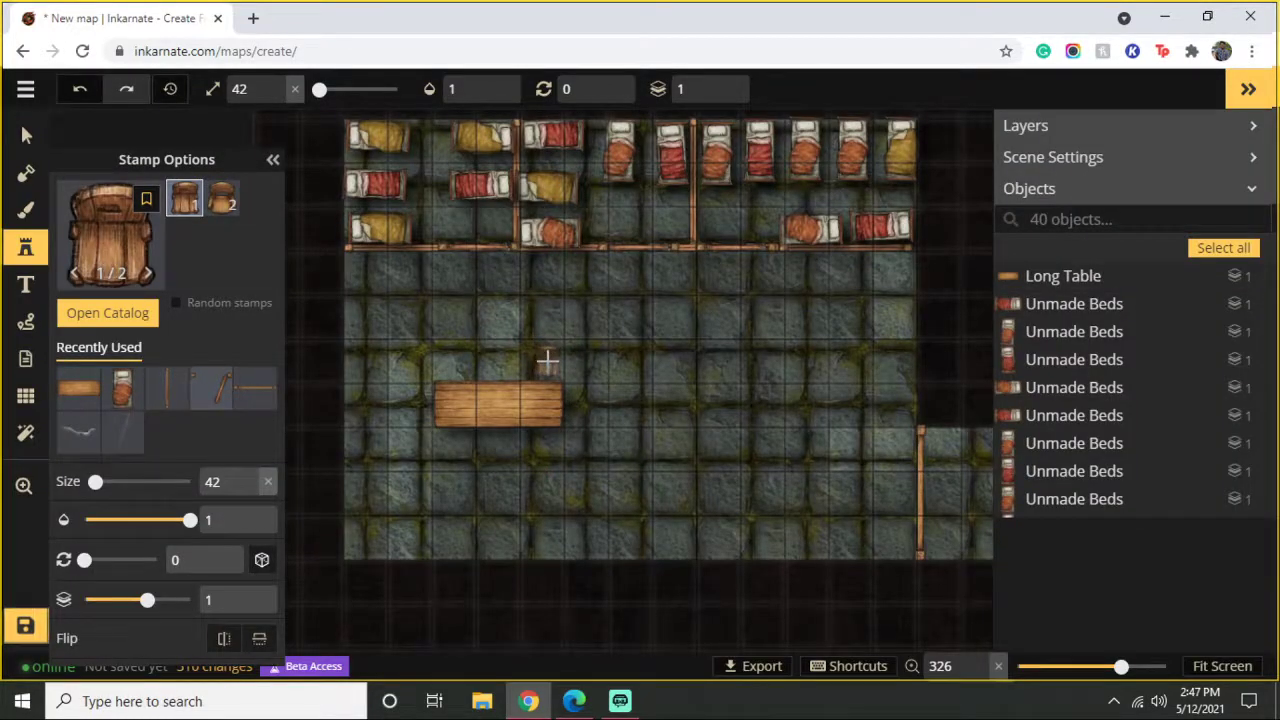
click(503, 358)
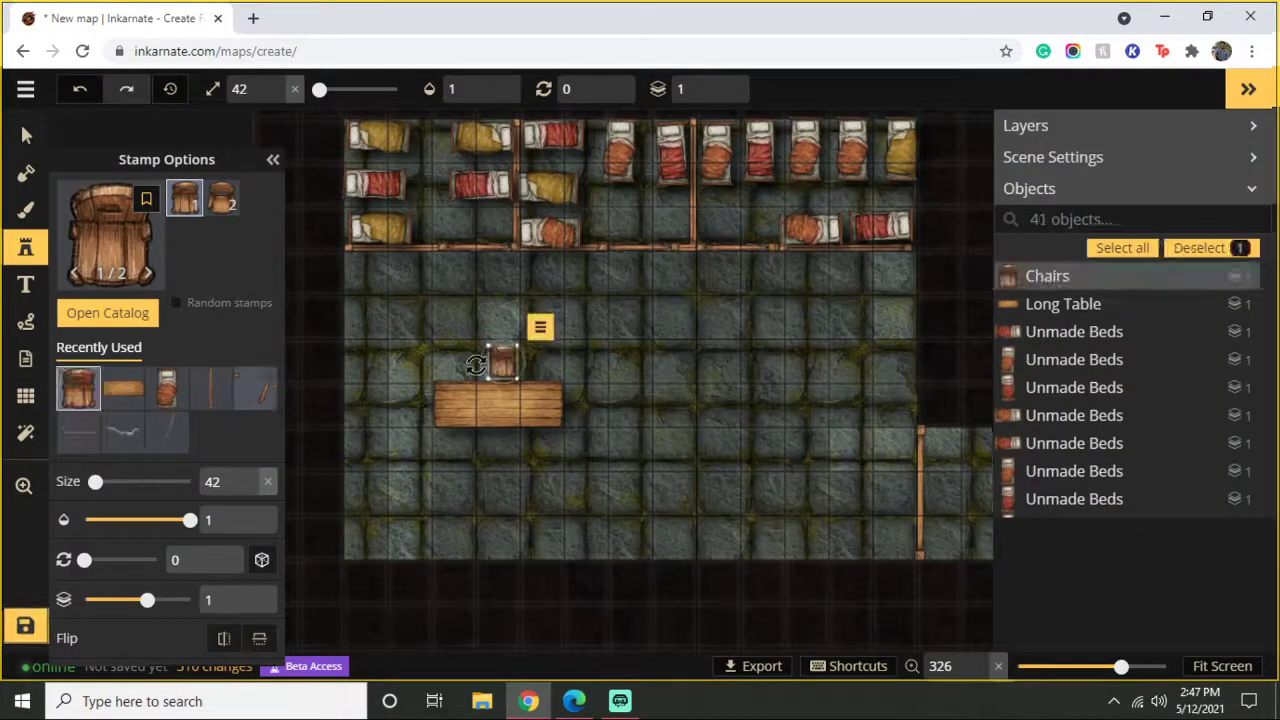
click(450, 362)
click(549, 358)
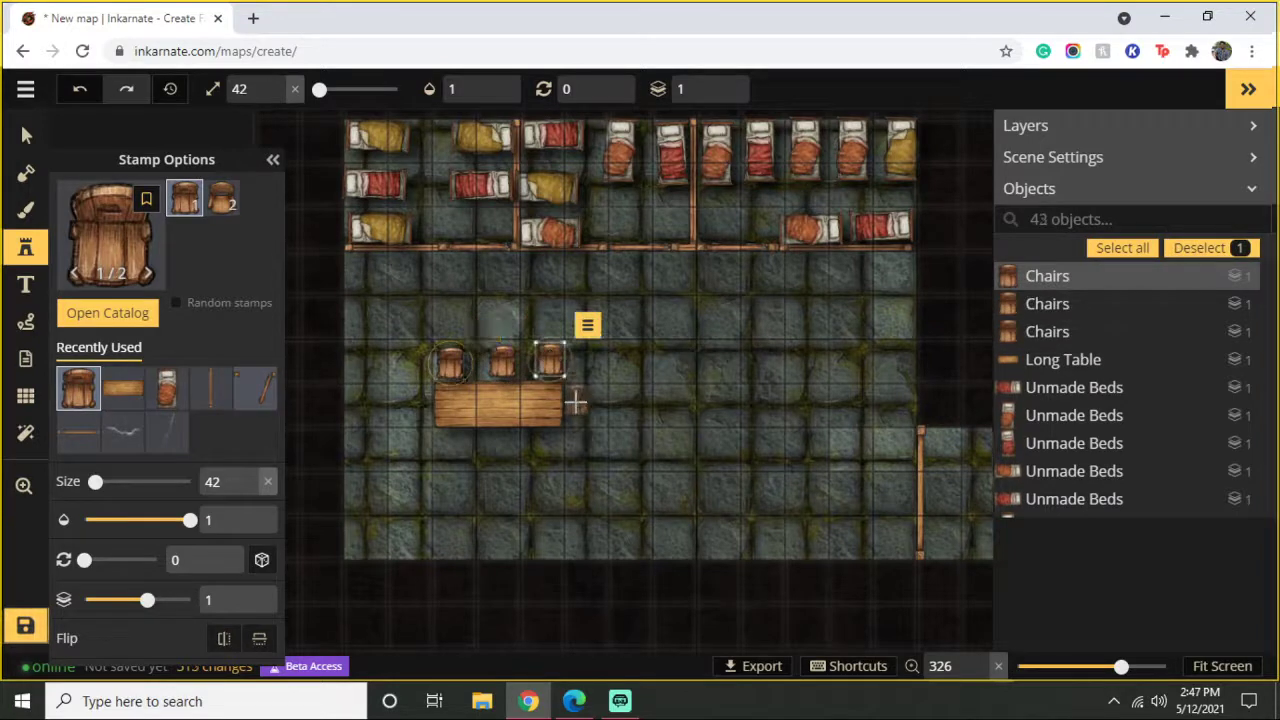
click(581, 401)
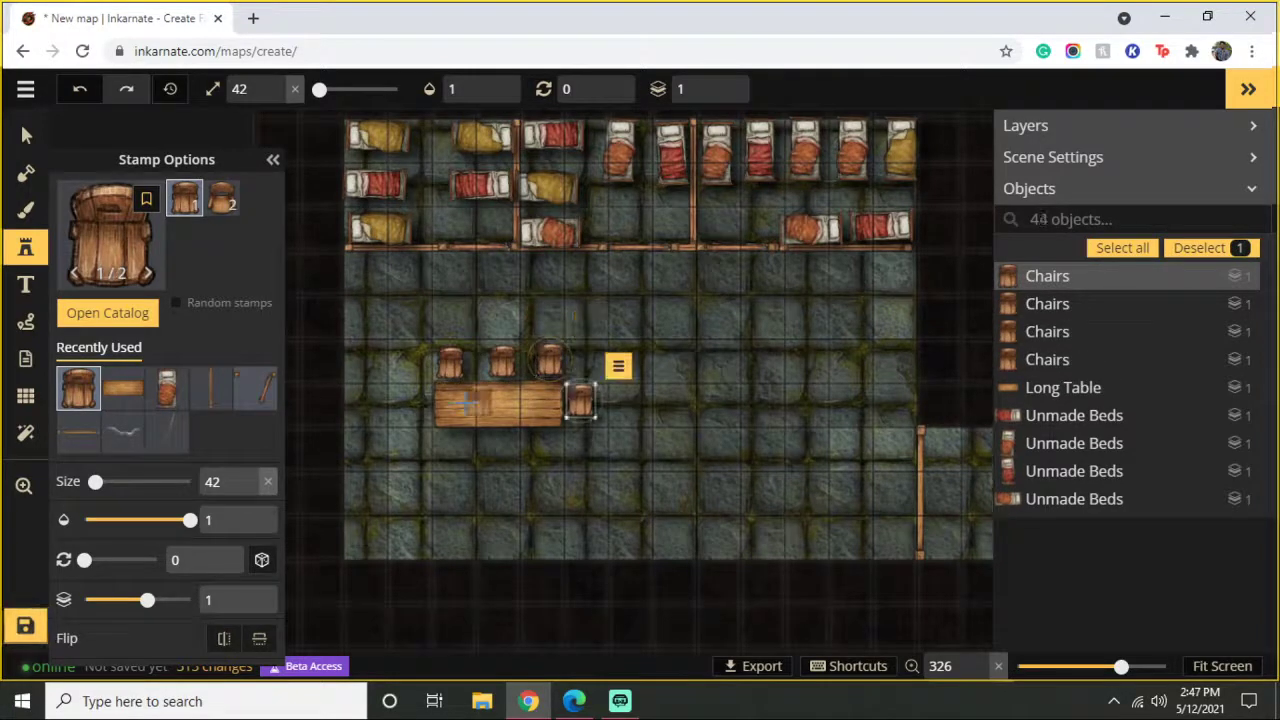
click(413, 404)
click(449, 446)
click(505, 443)
click(549, 443)
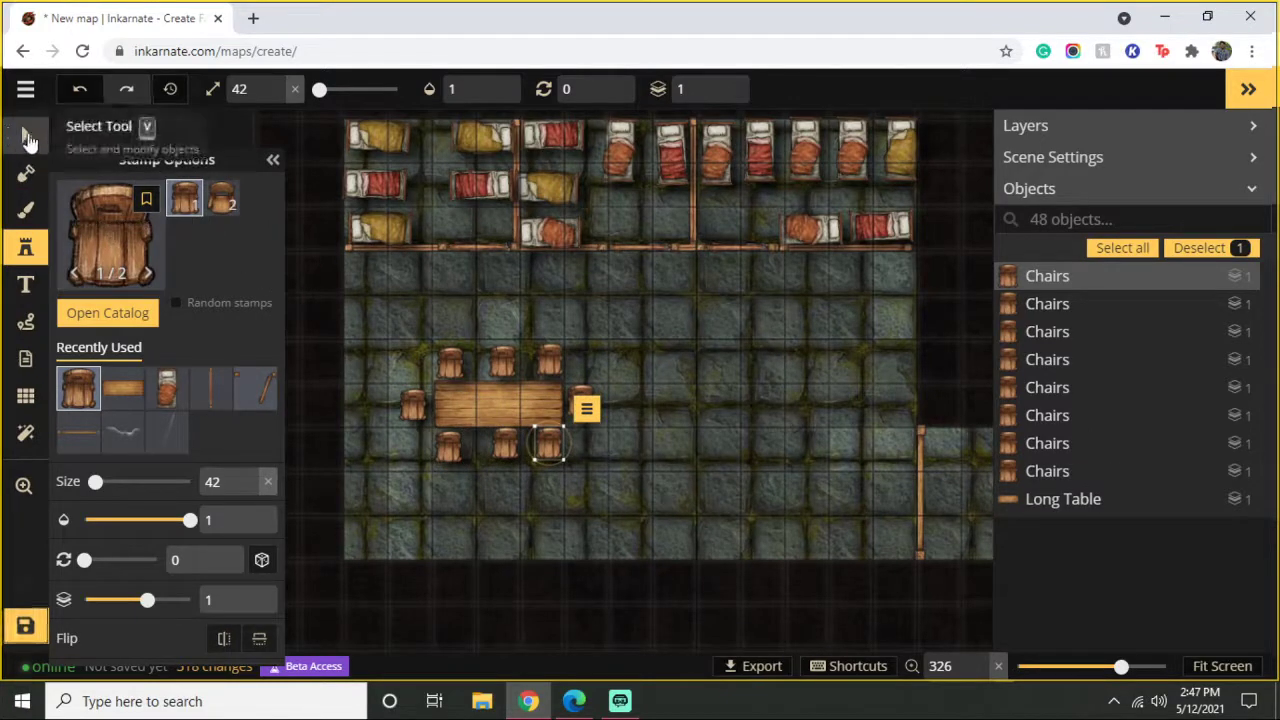
Step: Rotate the three chairs below the table to face it
click(28, 138)
click(455, 462)
drag(463, 461, 391, 413)
click(515, 444)
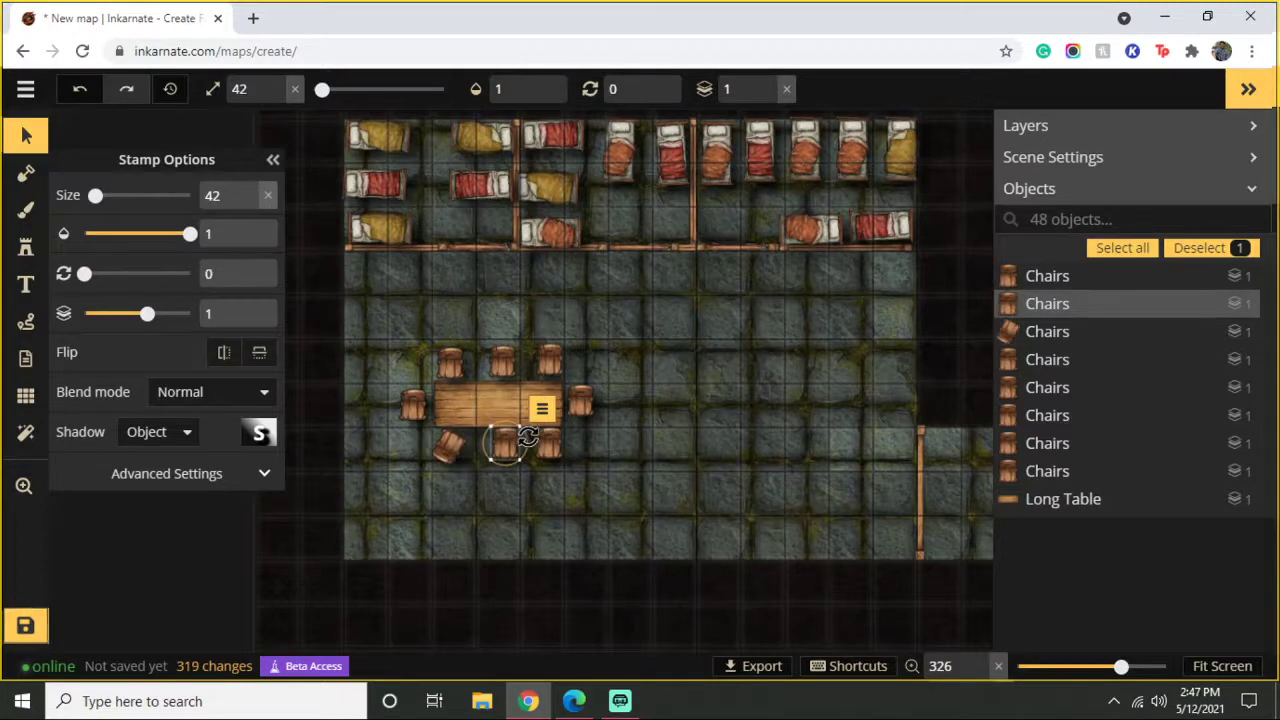
drag(527, 438, 476, 468)
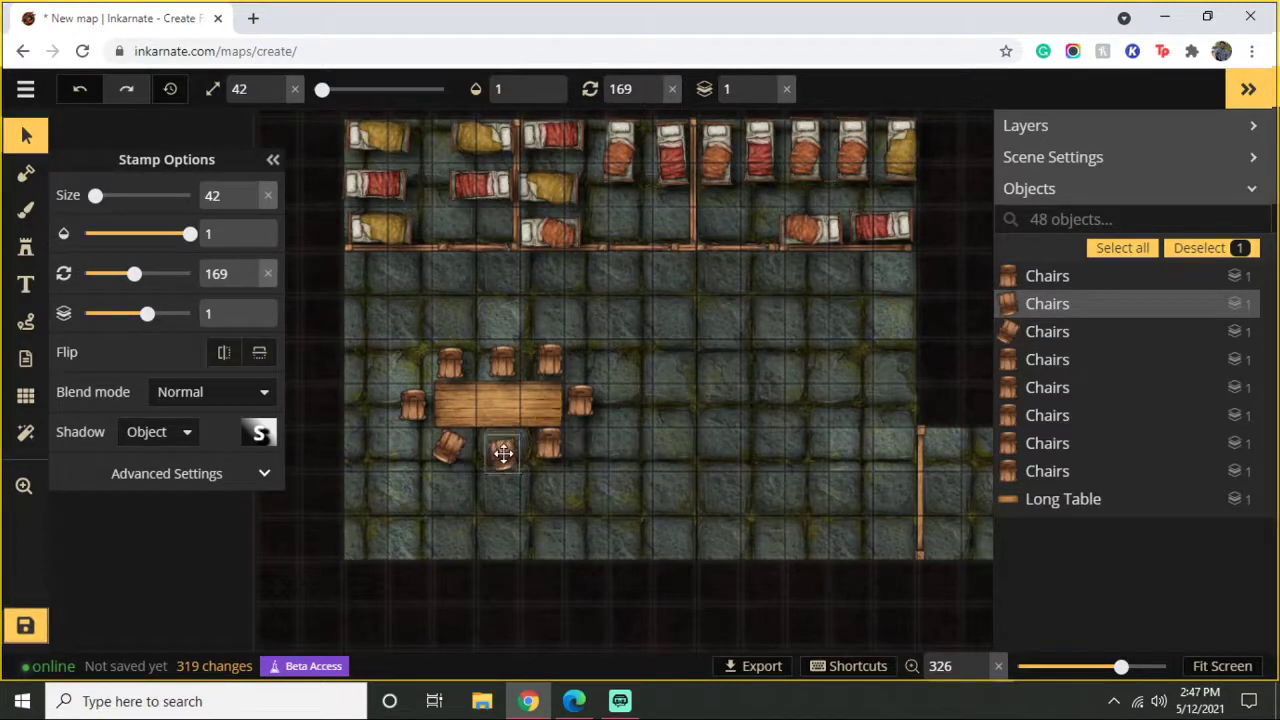
click(560, 446)
mouse_move(572, 447)
mouse_down()
mouse_move(545, 452)
mouse_move(563, 457)
mouse_up()
Step: Angle the top chairs and the end chairs toward the table
click(551, 366)
drag(566, 348, 571, 363)
click(500, 362)
drag(487, 350, 416, 432)
click(444, 362)
click(410, 402)
click(584, 412)
drag(580, 394, 586, 409)
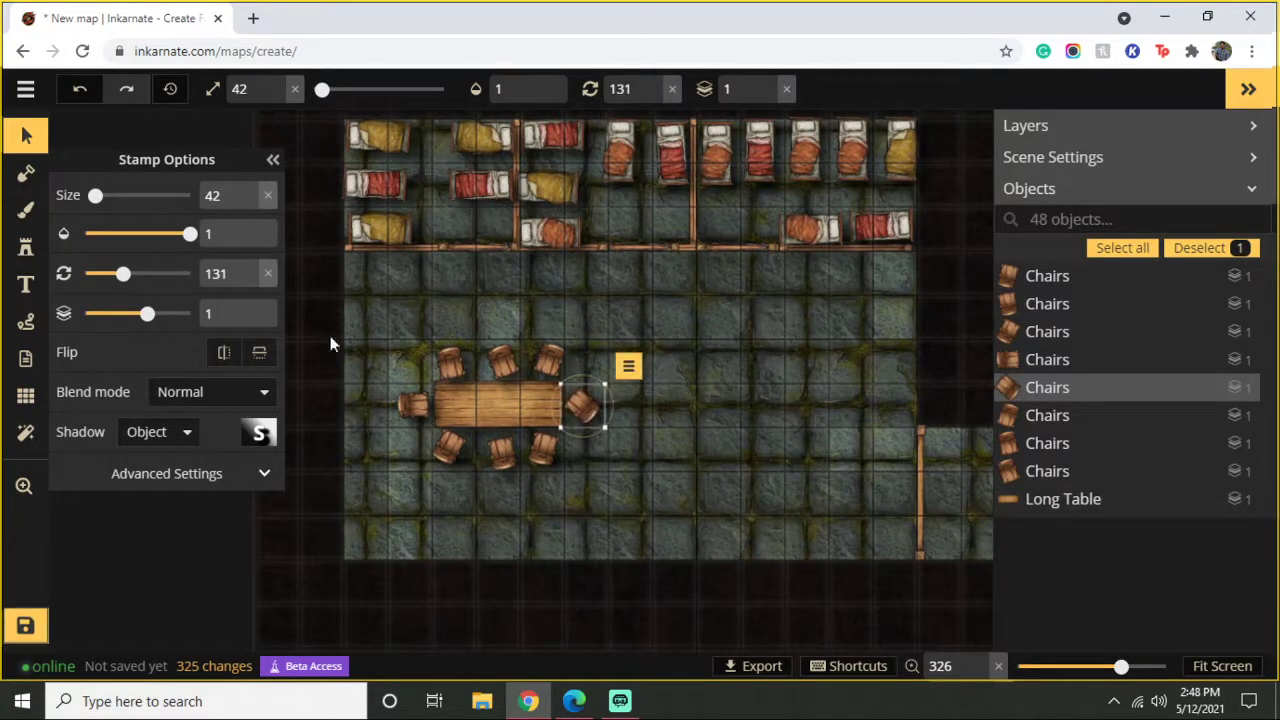
click(28, 249)
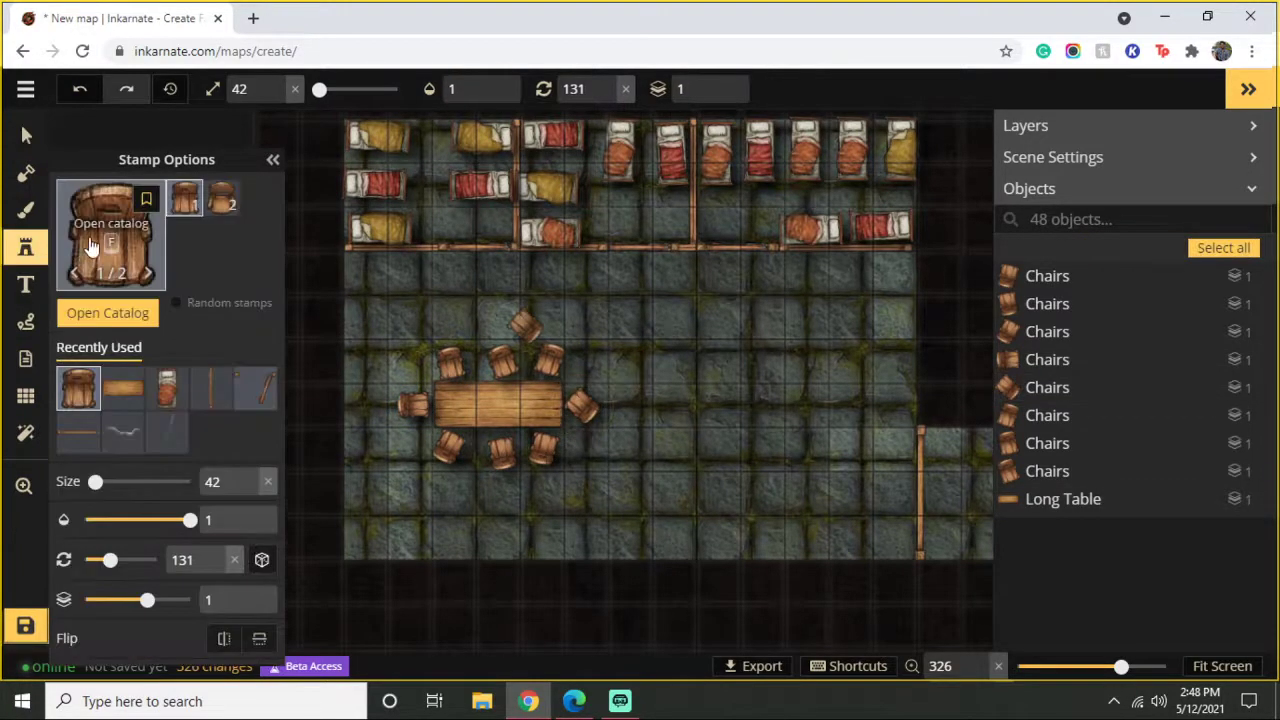
Step: Search the catalog for 'fire' and place a lit campfire right of the table
key(f)
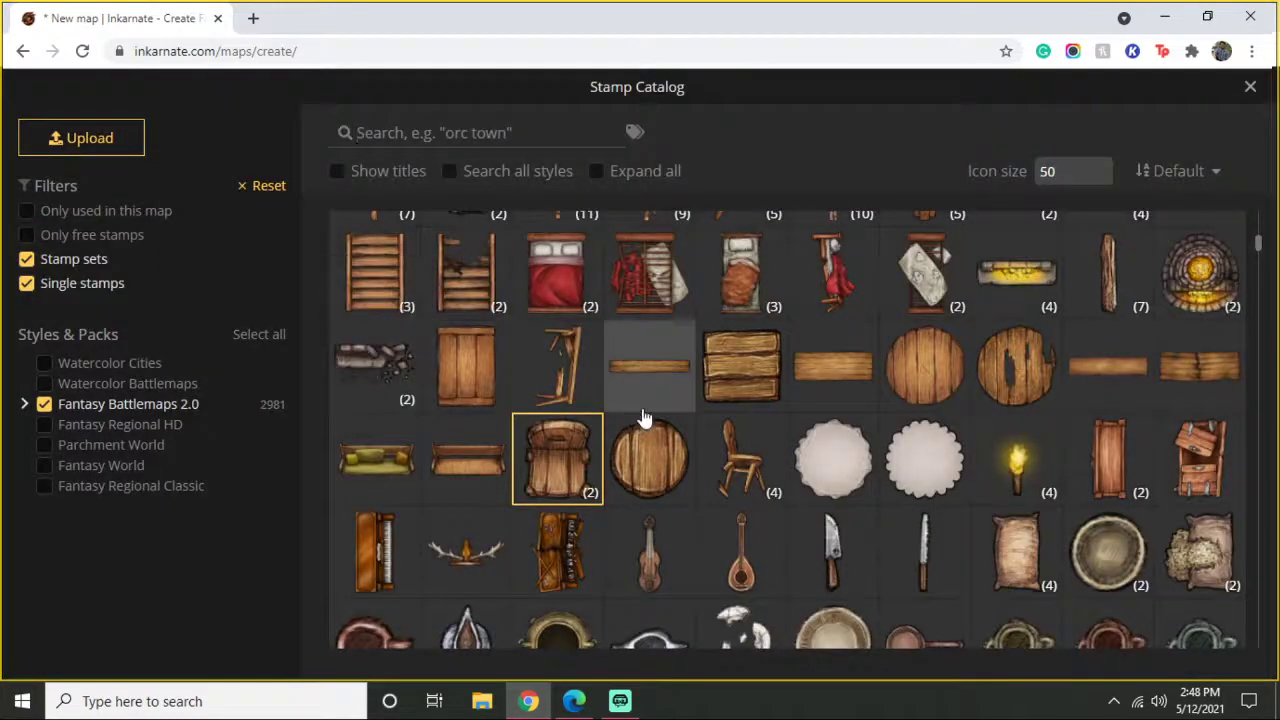
click(430, 133)
text(fire)
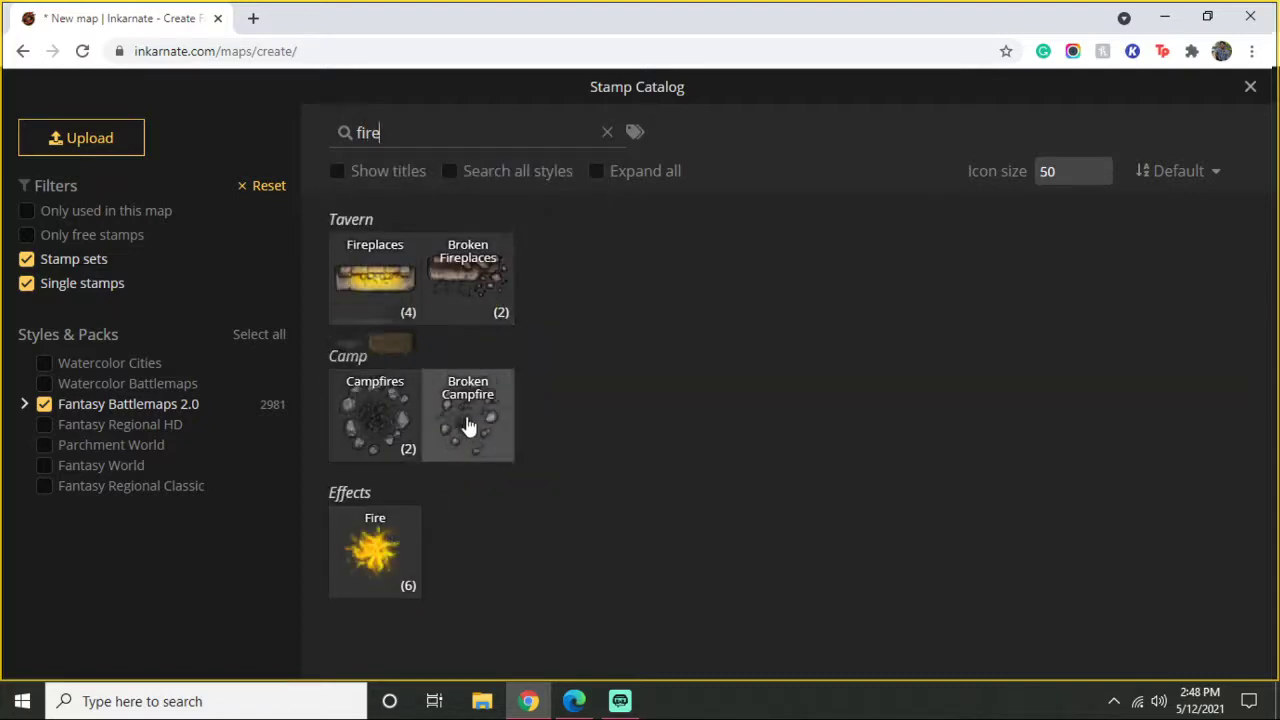
click(367, 410)
click(220, 202)
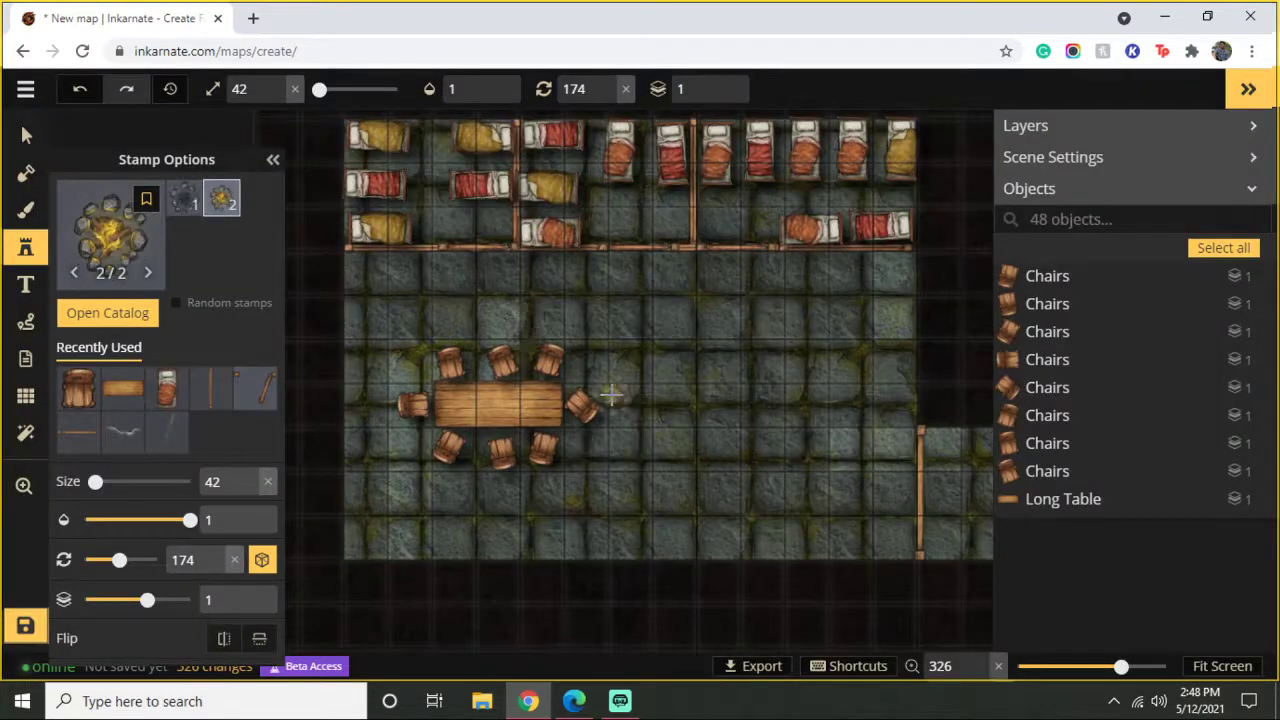
click(720, 404)
Step: Stamp a Fire effect onto the campfire, undoing one misplaced above the table
click(155, 258)
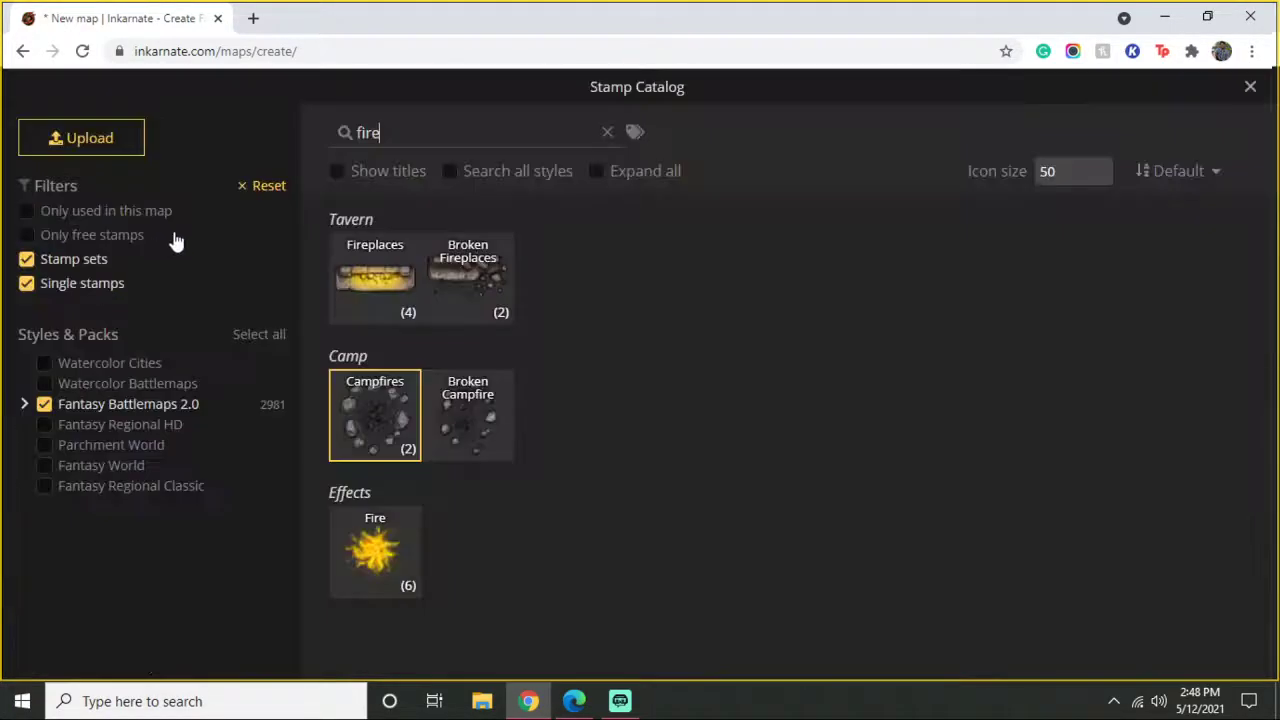
click(383, 530)
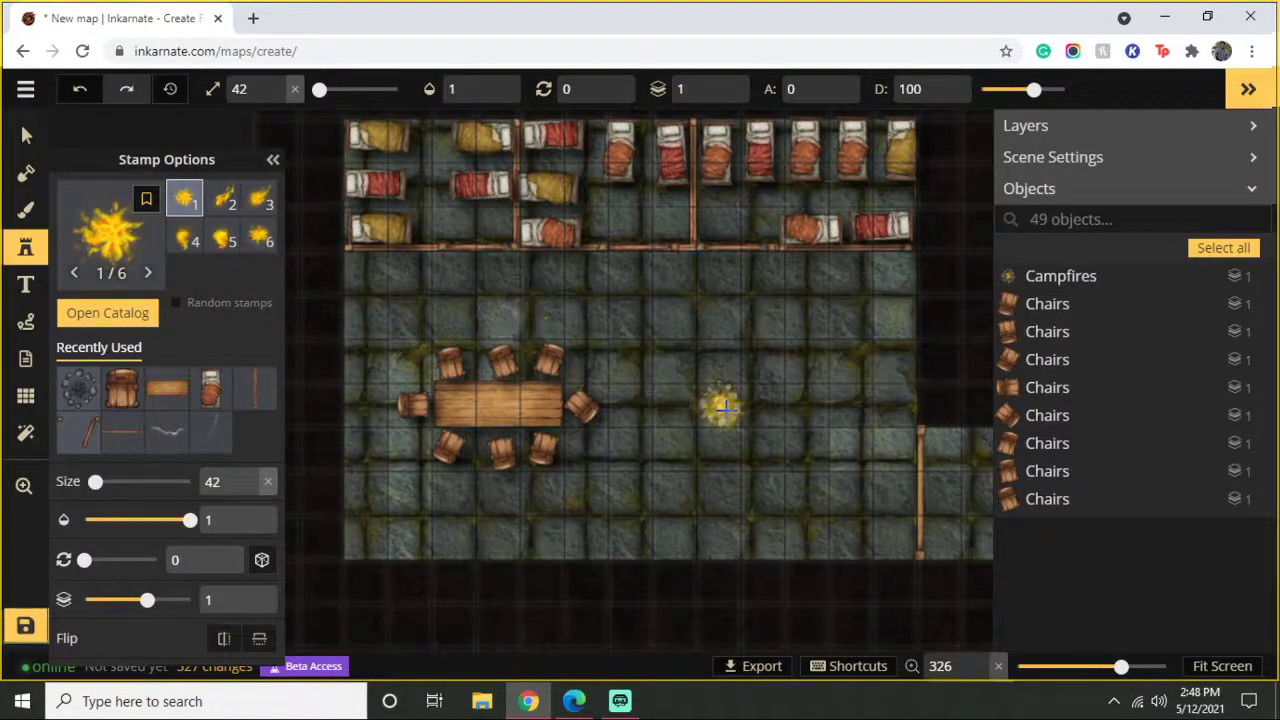
click(523, 325)
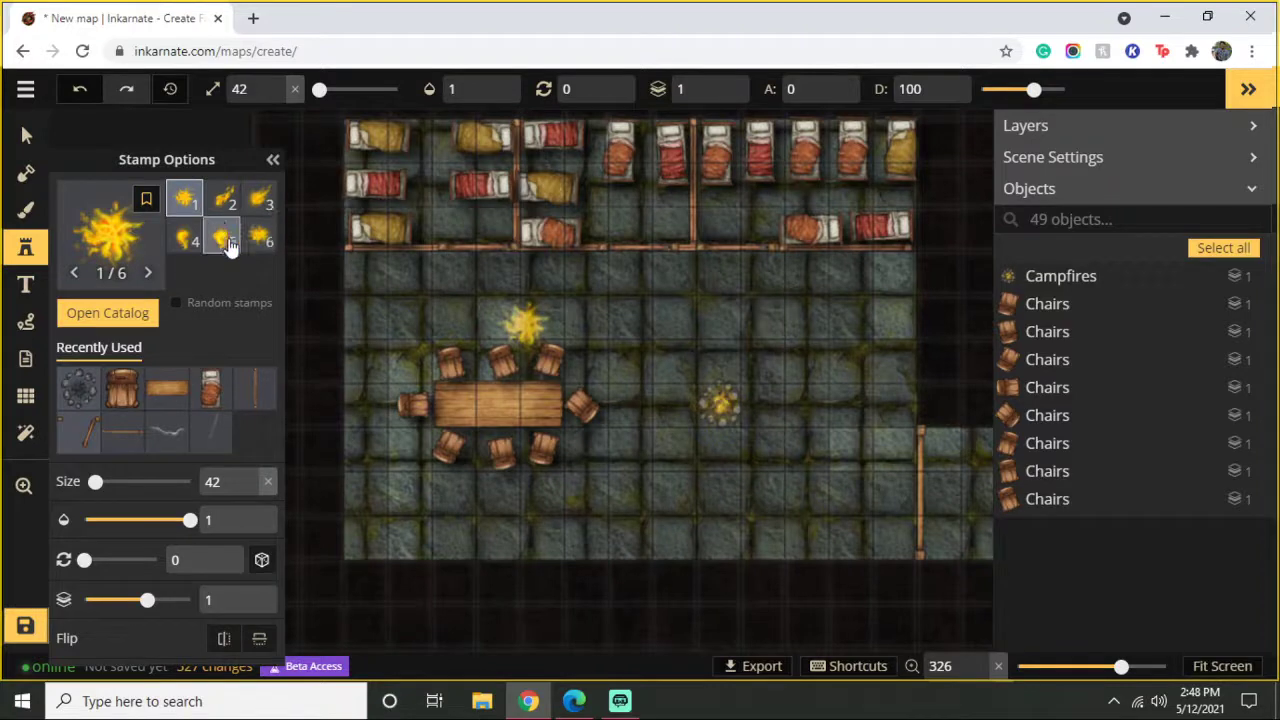
key(ctrl+z)
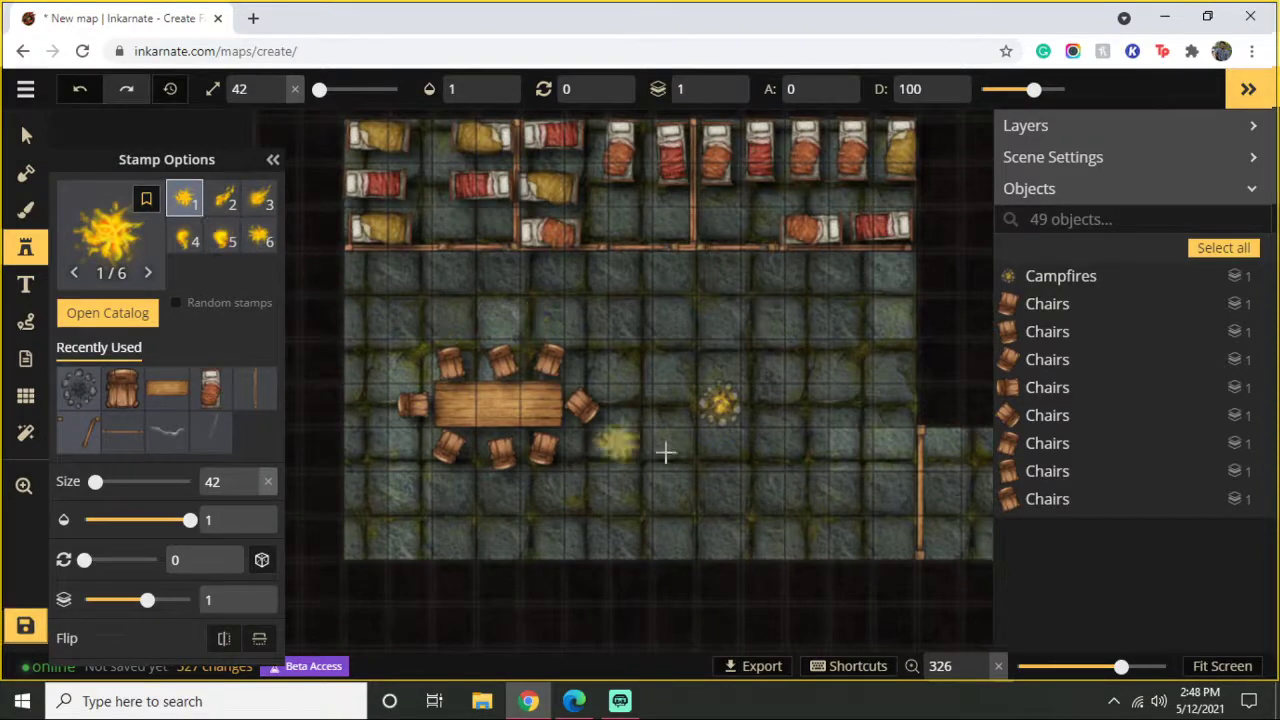
click(722, 403)
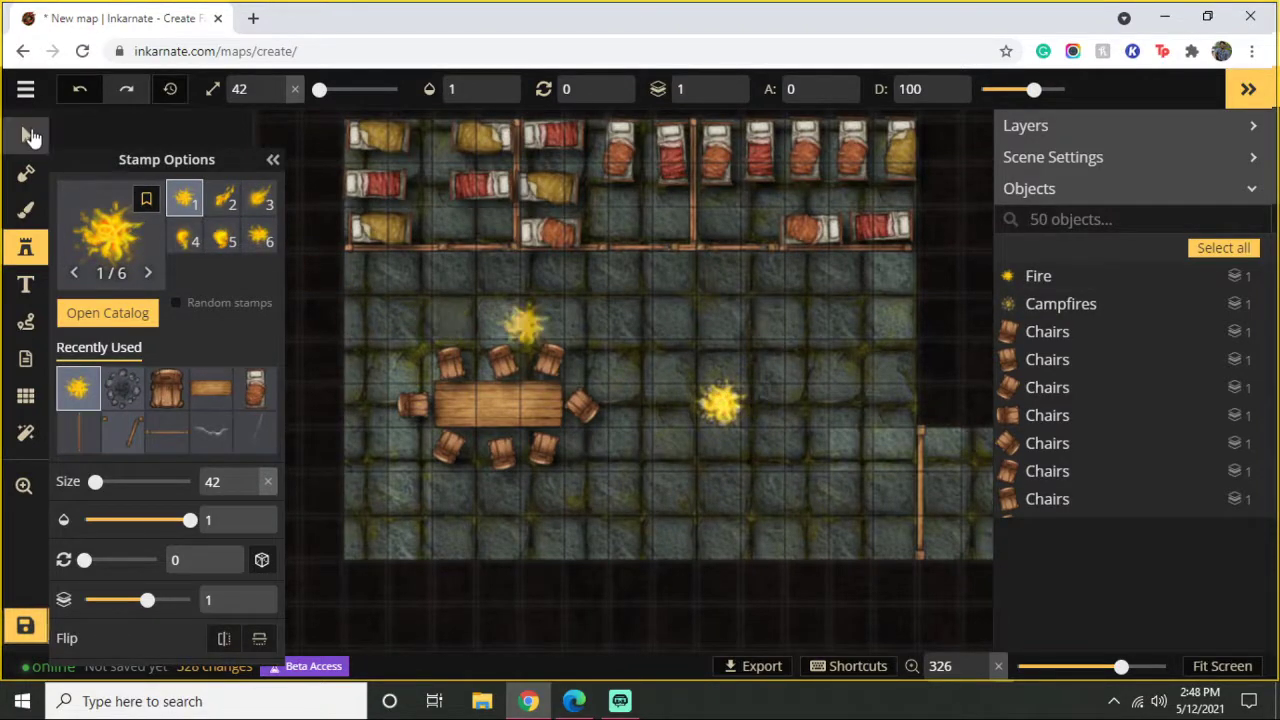
Step: Shrink the fire effect to size 24 and seat it on the slightly raised campfire
click(30, 135)
click(703, 433)
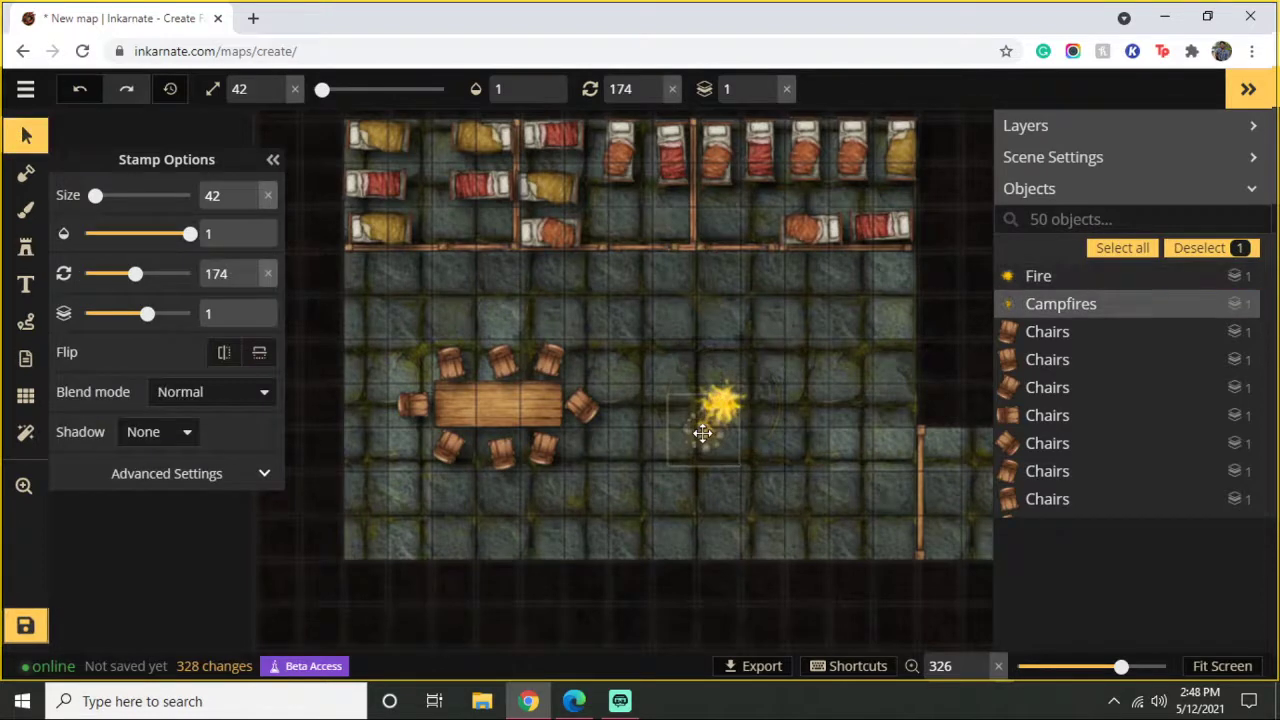
click(716, 408)
drag(720, 409, 817, 363)
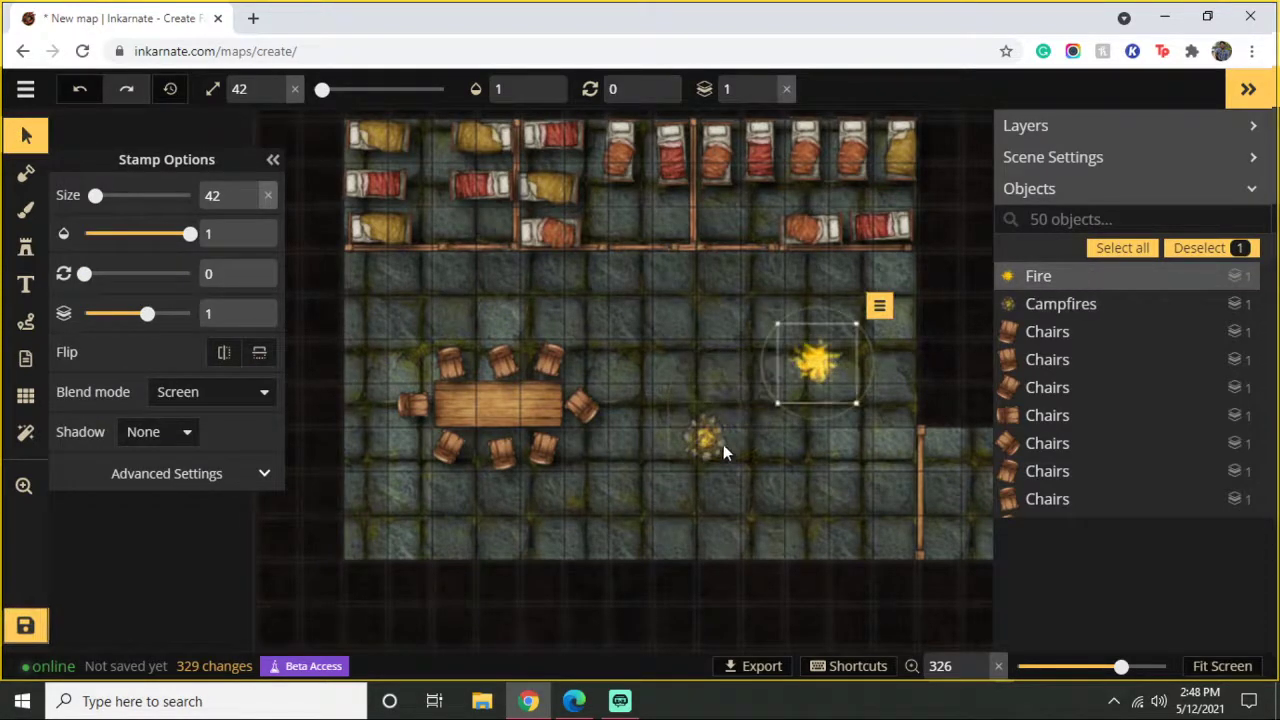
drag(722, 455, 725, 410)
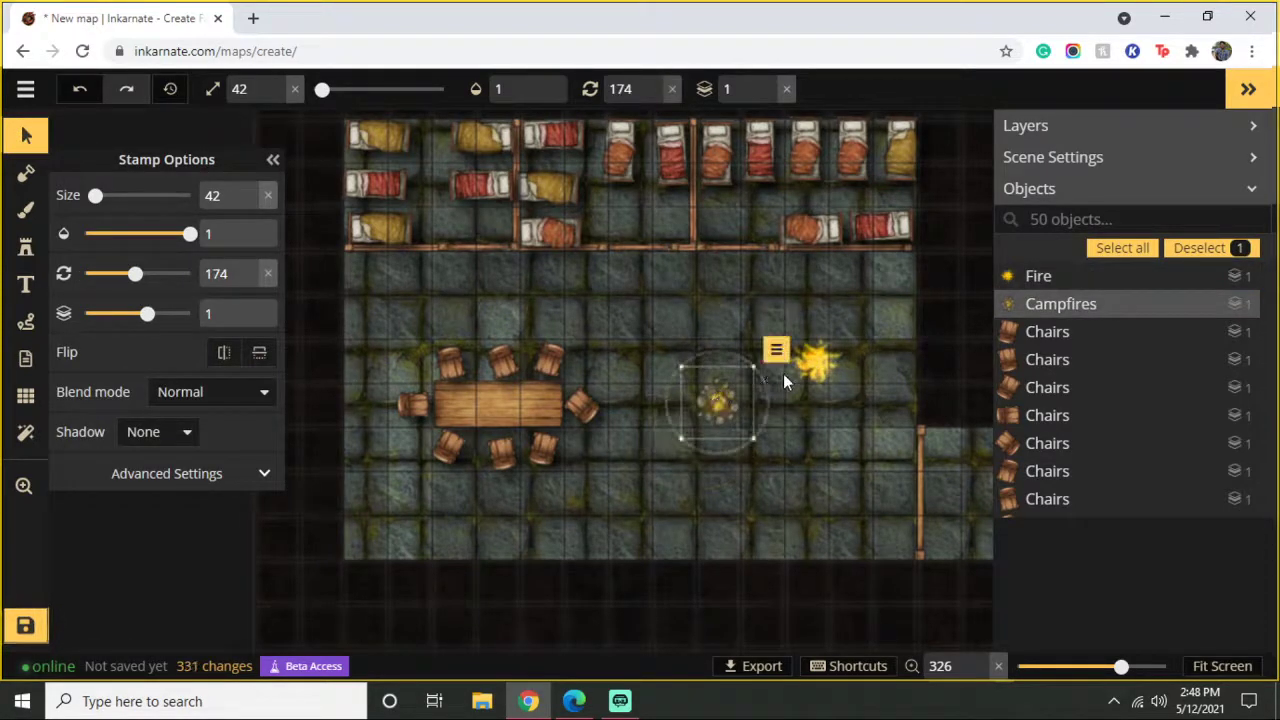
click(848, 352)
drag(856, 325, 714, 404)
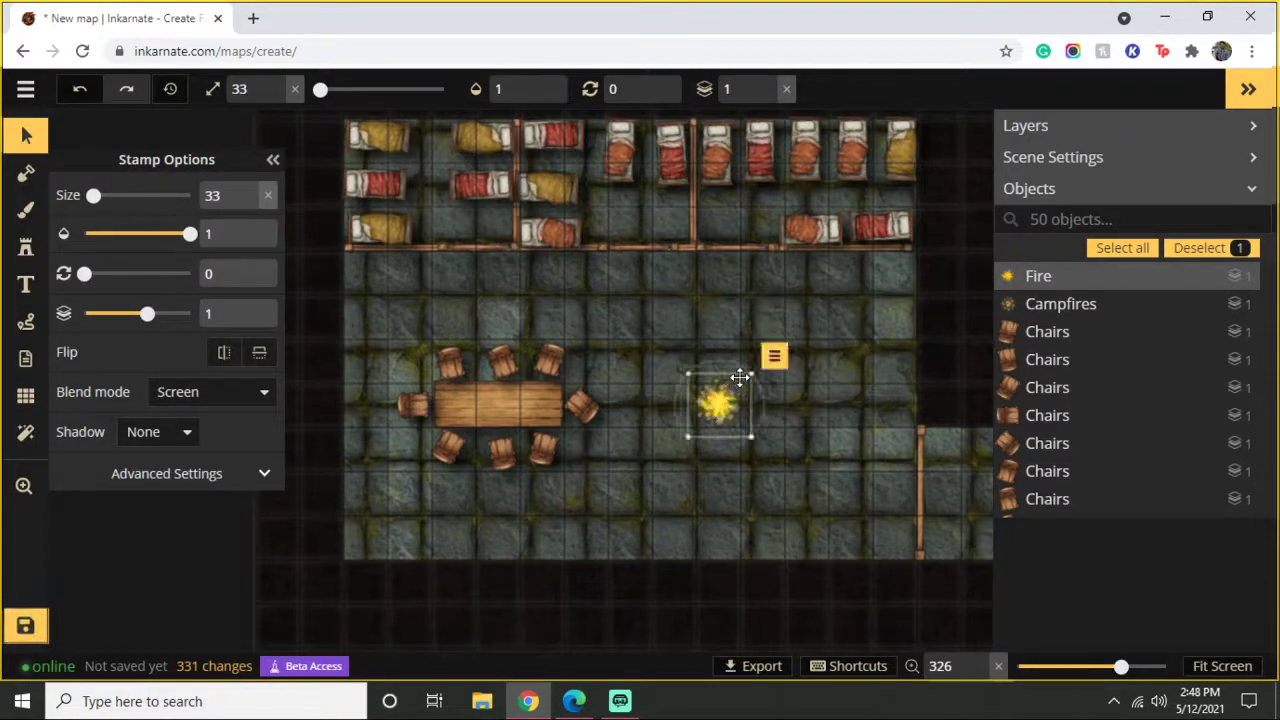
drag(768, 358, 717, 403)
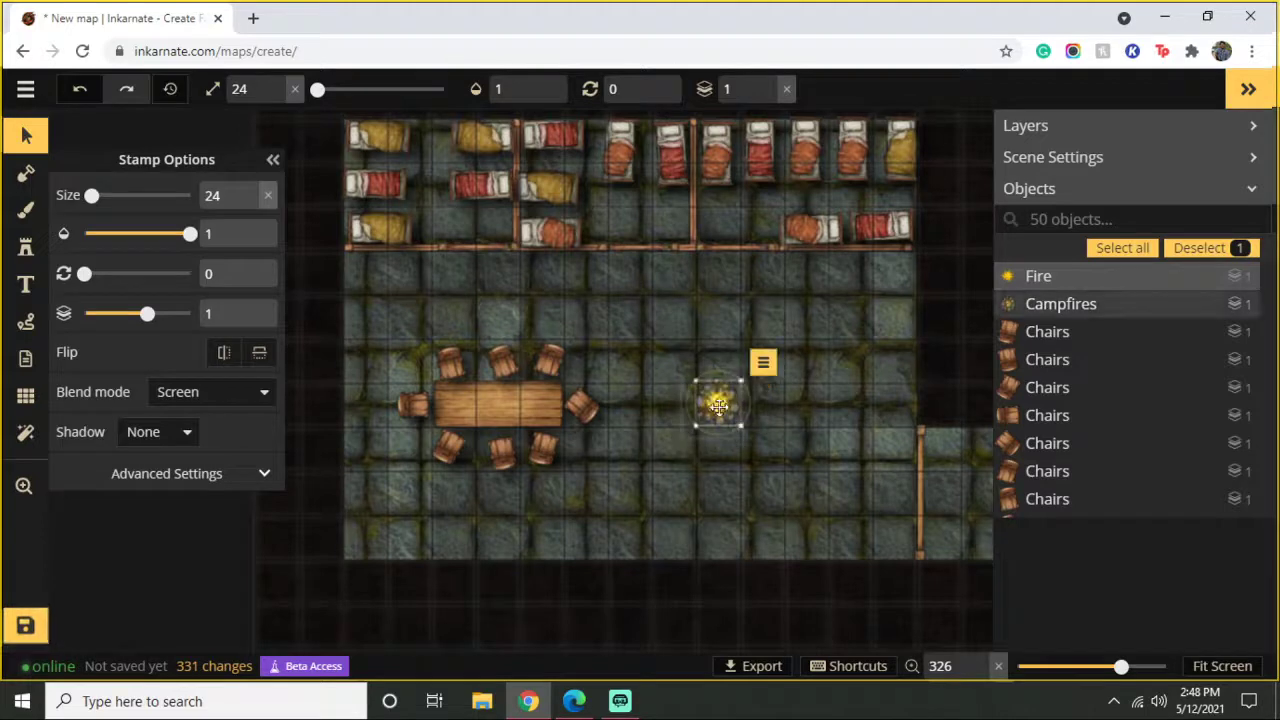
click(26, 246)
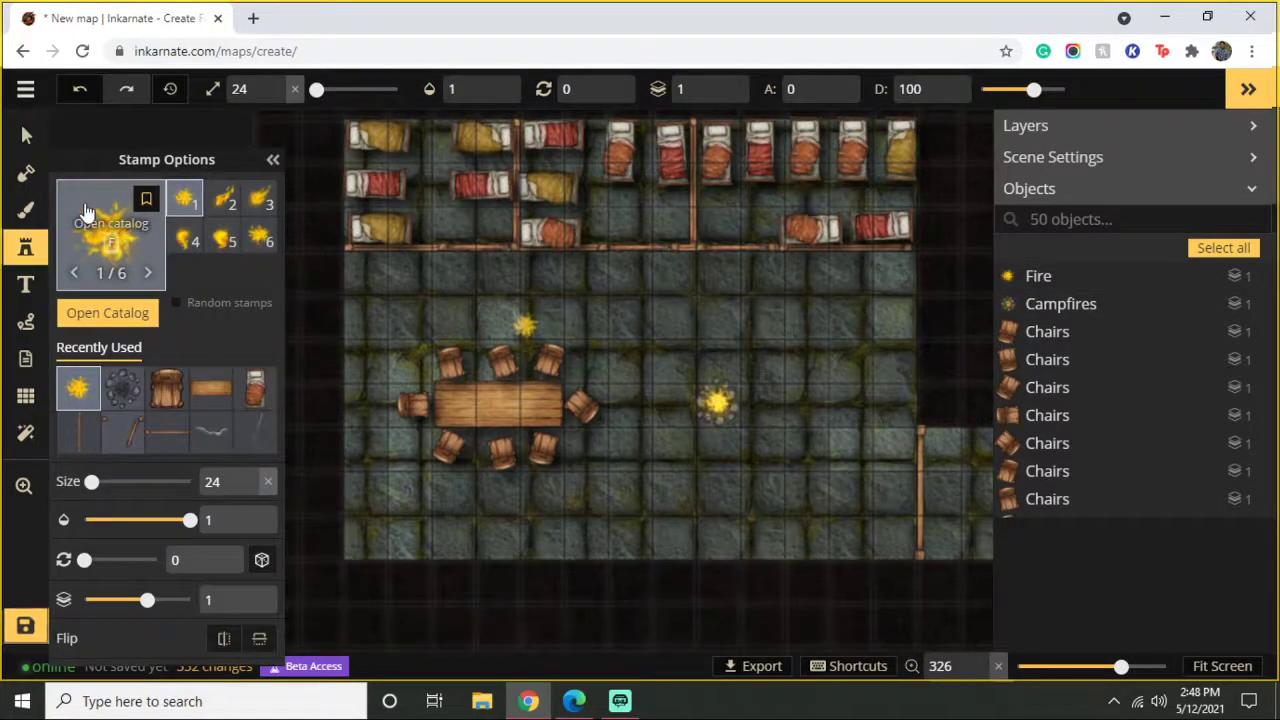
Step: Try catalog searches for 'spit', 'lit' and 'ilt', then clear the search
click(86, 213)
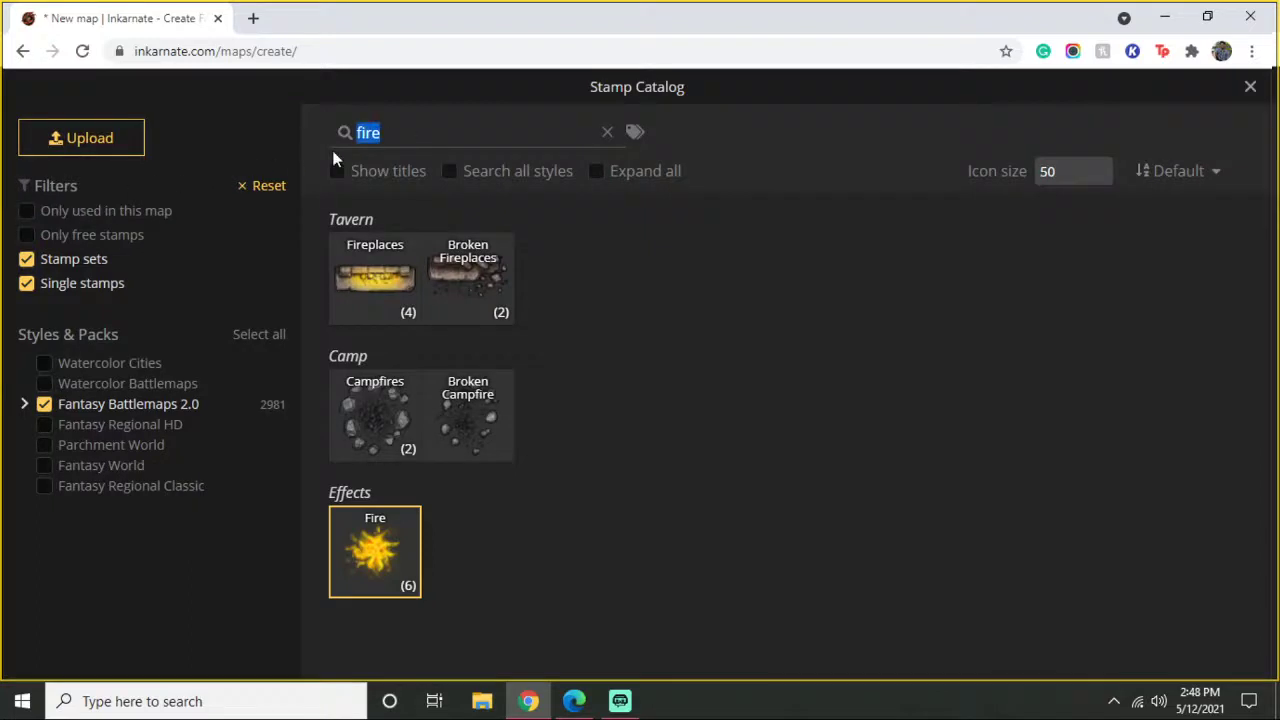
text(spi)
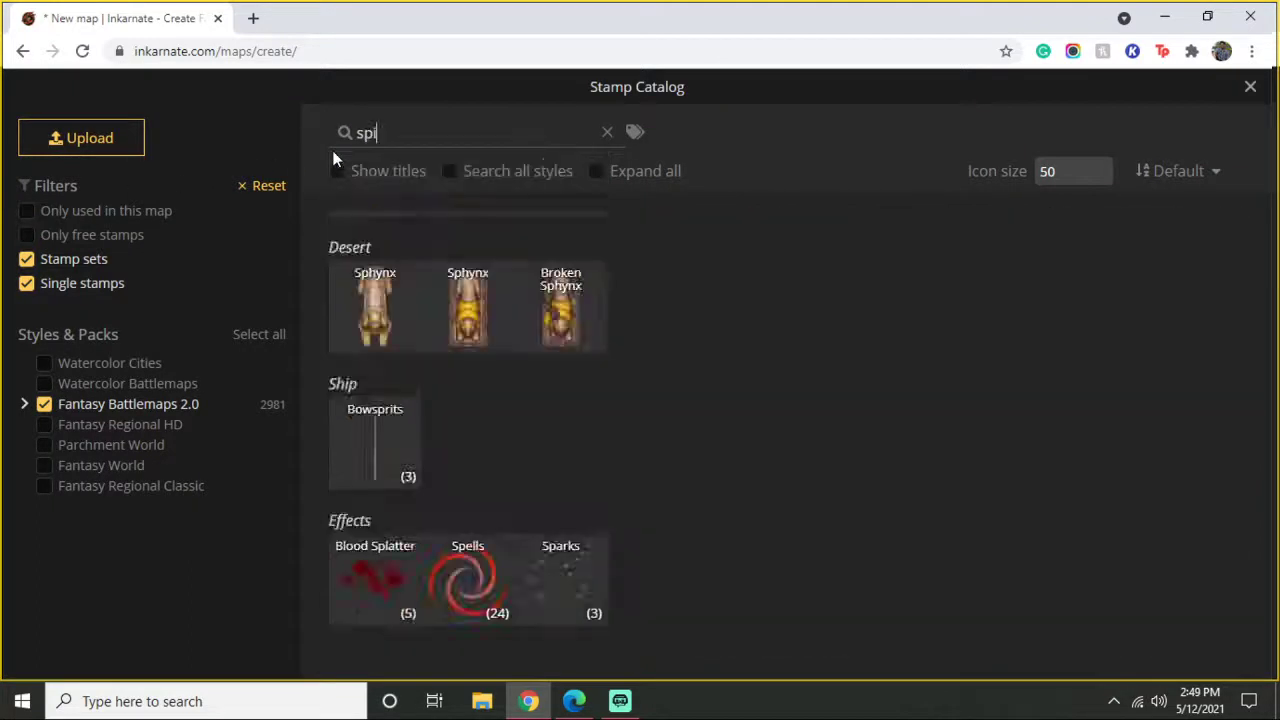
text(t)
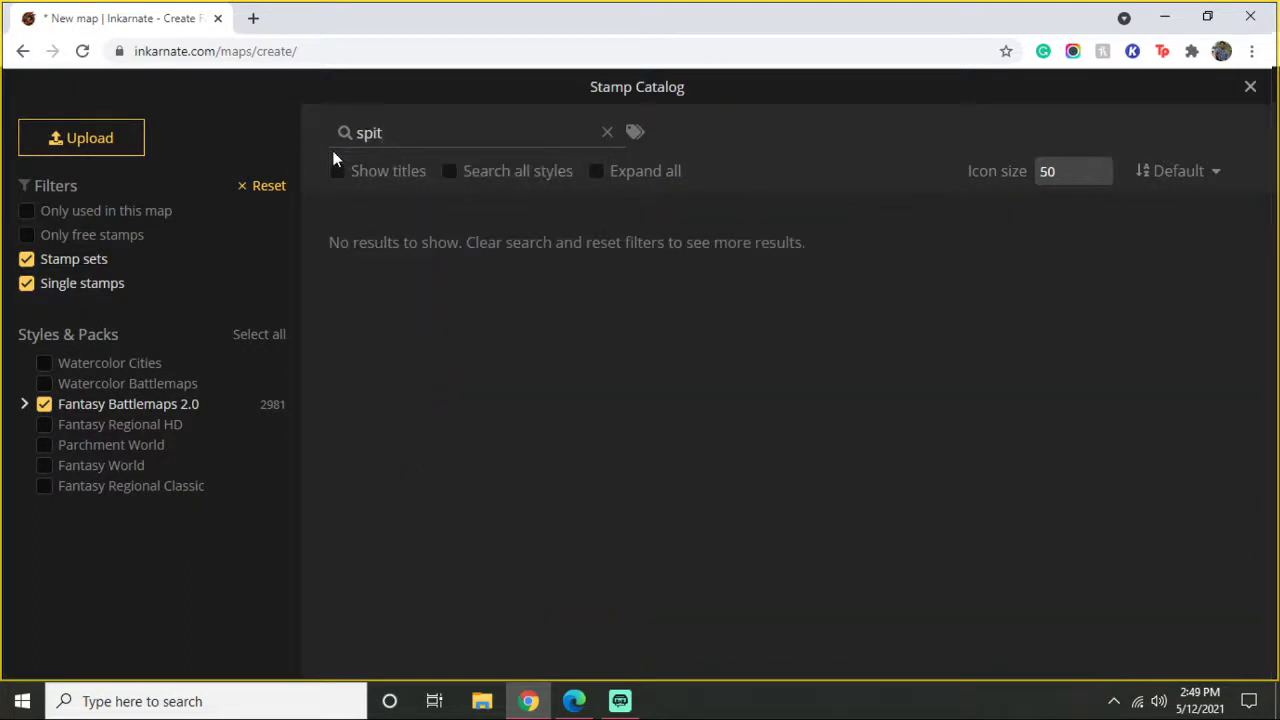
key(BackSpace)
key(BackSpace)
text(lit)
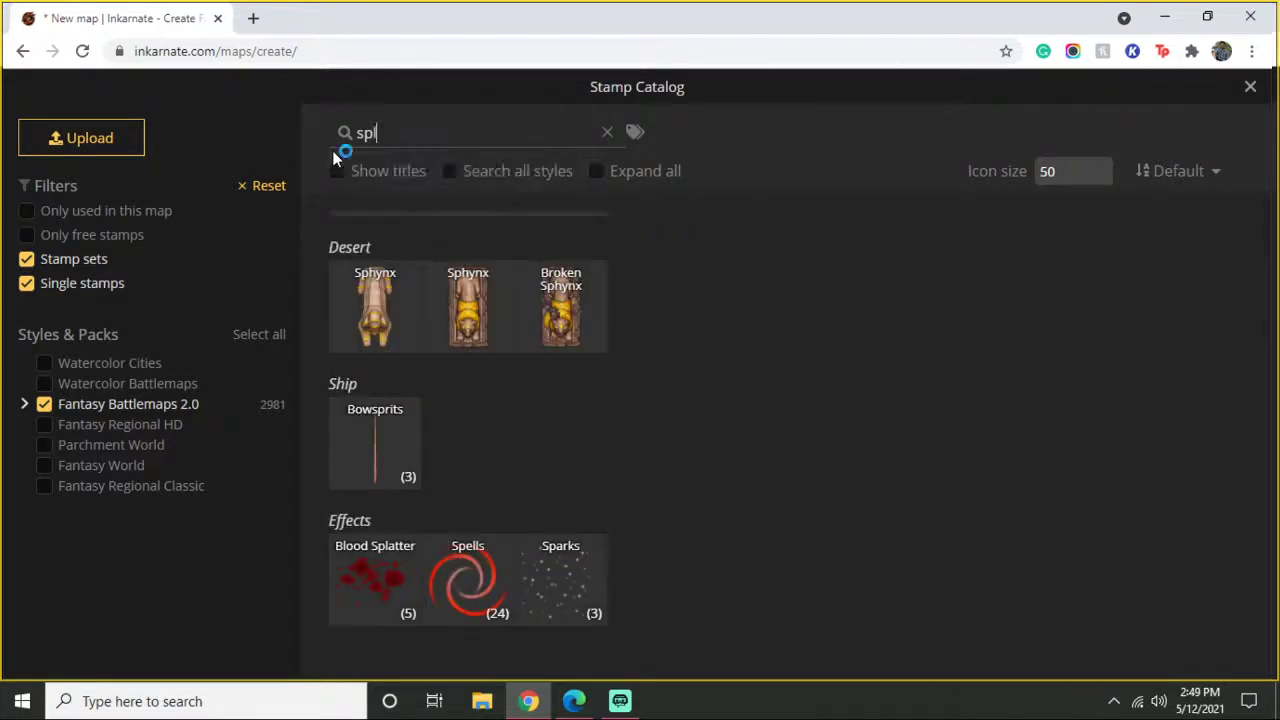
key(BackSpace)
key(BackSpace)
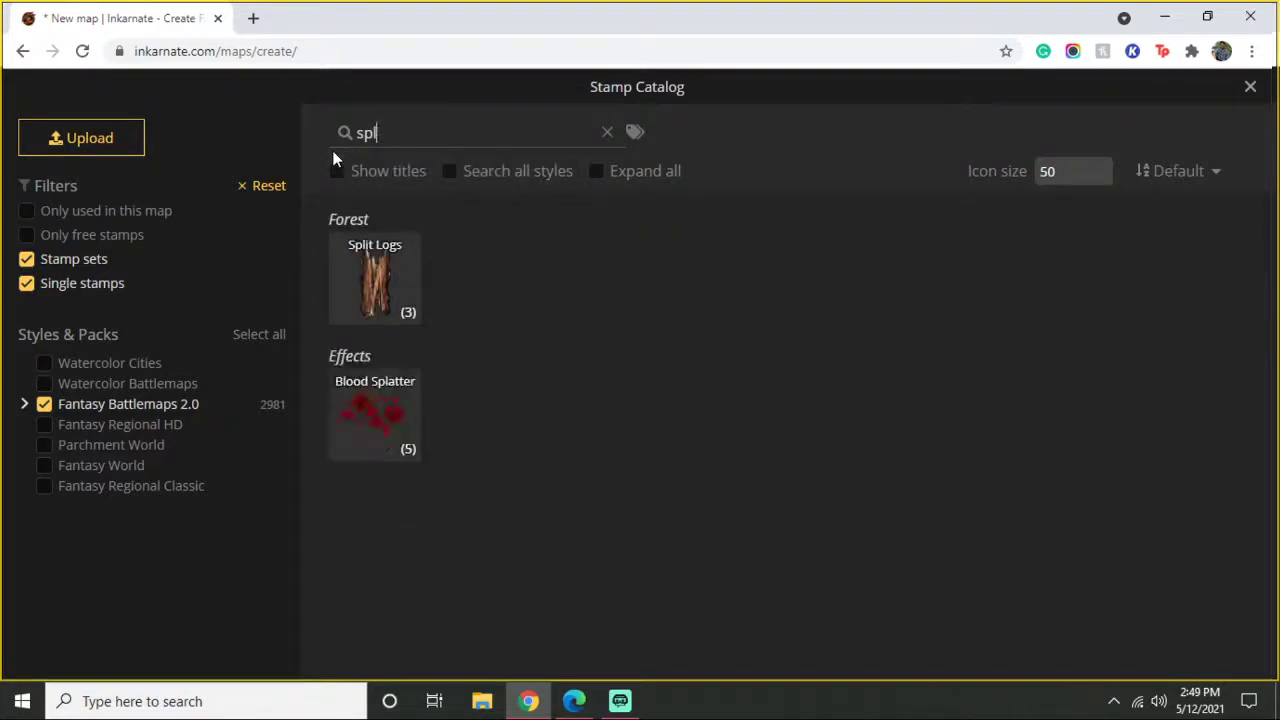
text(ilt)
key(BackSpace)
key(BackSpace)
key(BackSpace)
key(BackSpace)
key(BackSpace)
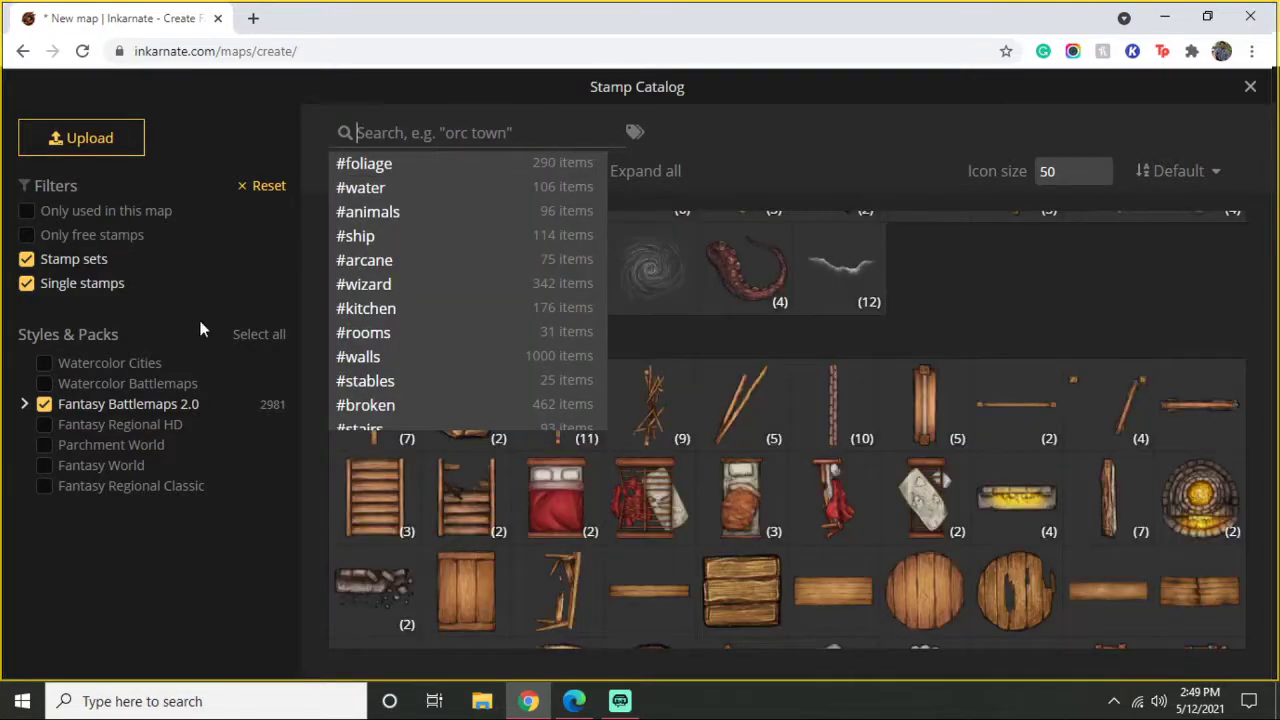
click(982, 278)
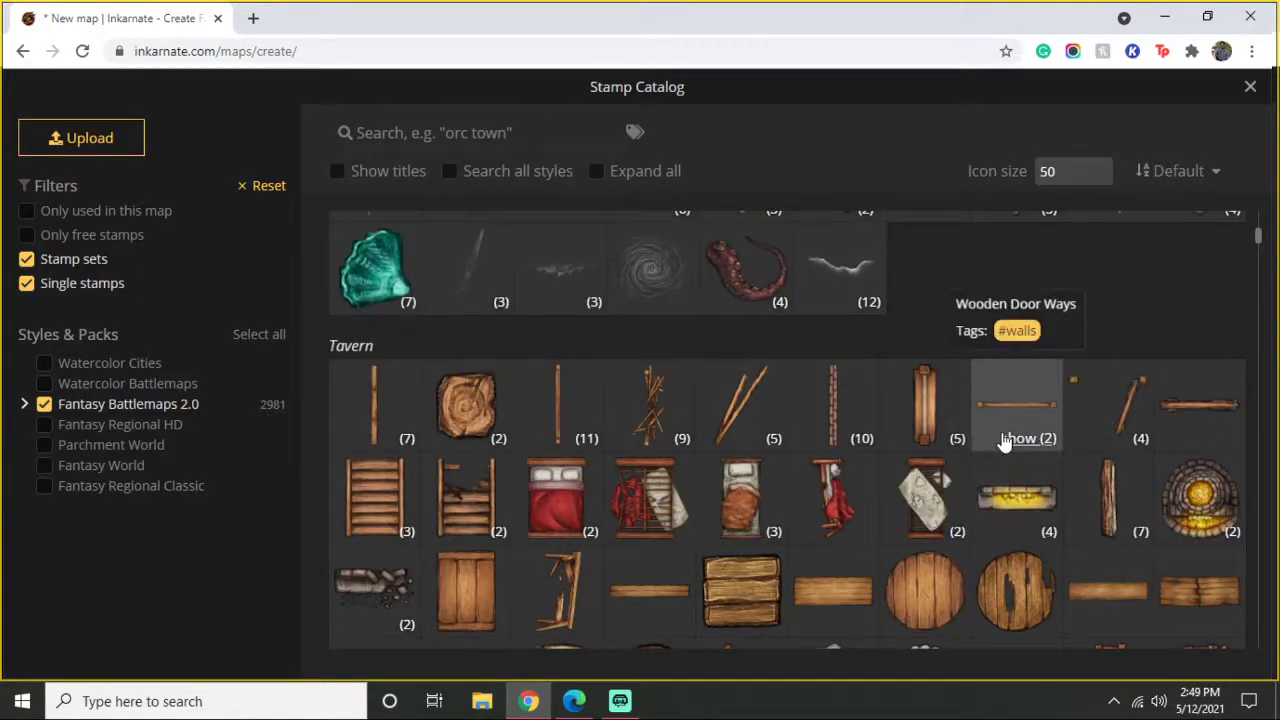
Step: Load the Broken Sacks stamp and scroll the catalog to the kitchen and food stamps
scroll(655, 480, down, 3)
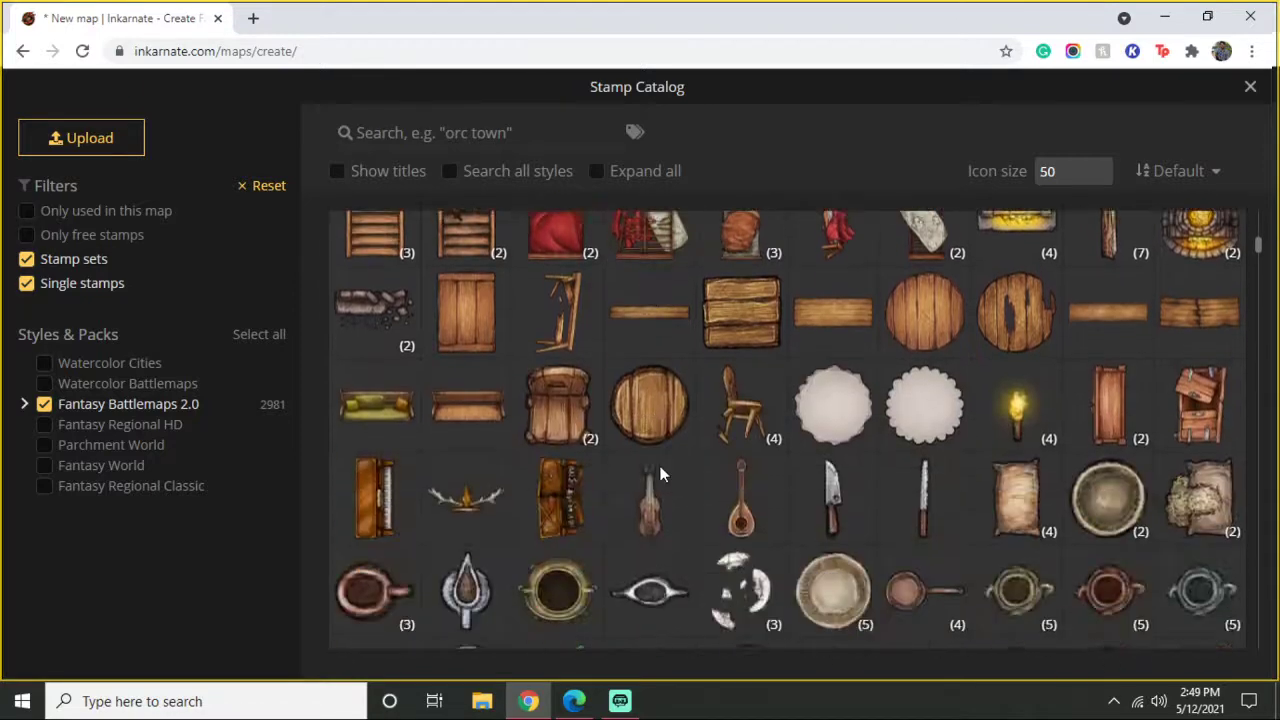
scroll(680, 468, down, 4)
scroll(690, 430, up, 3)
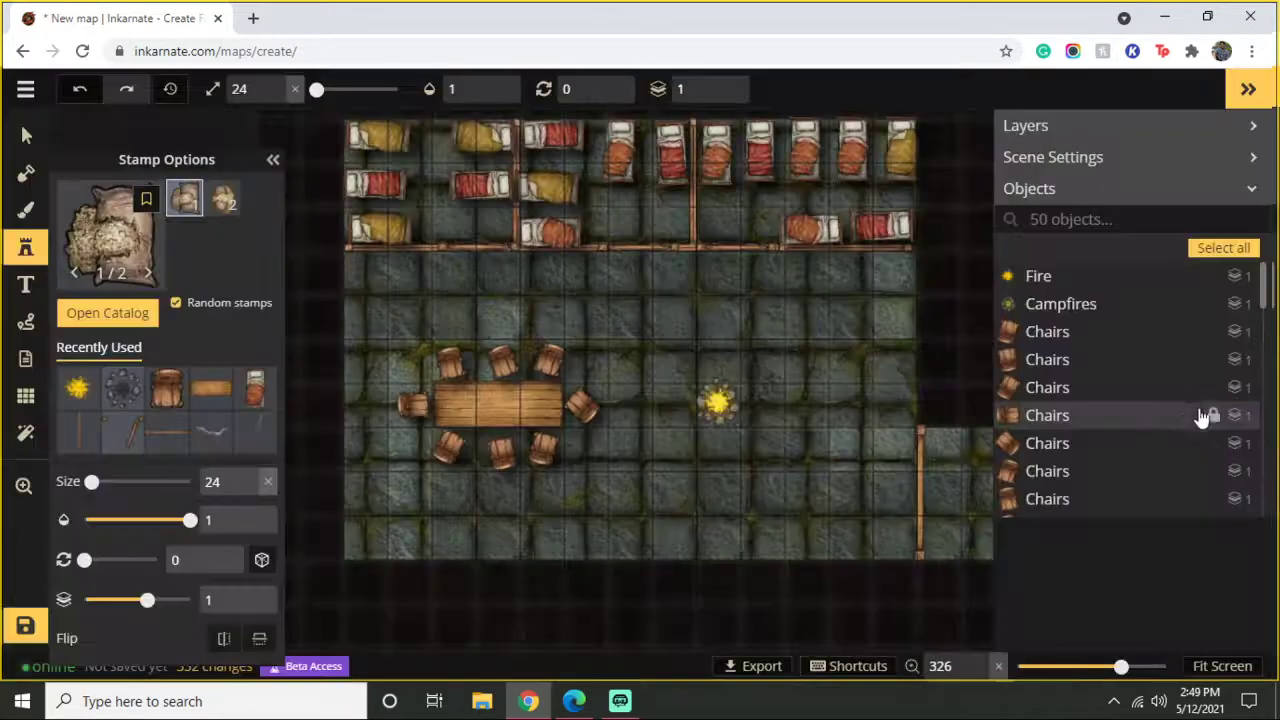
click(1200, 423)
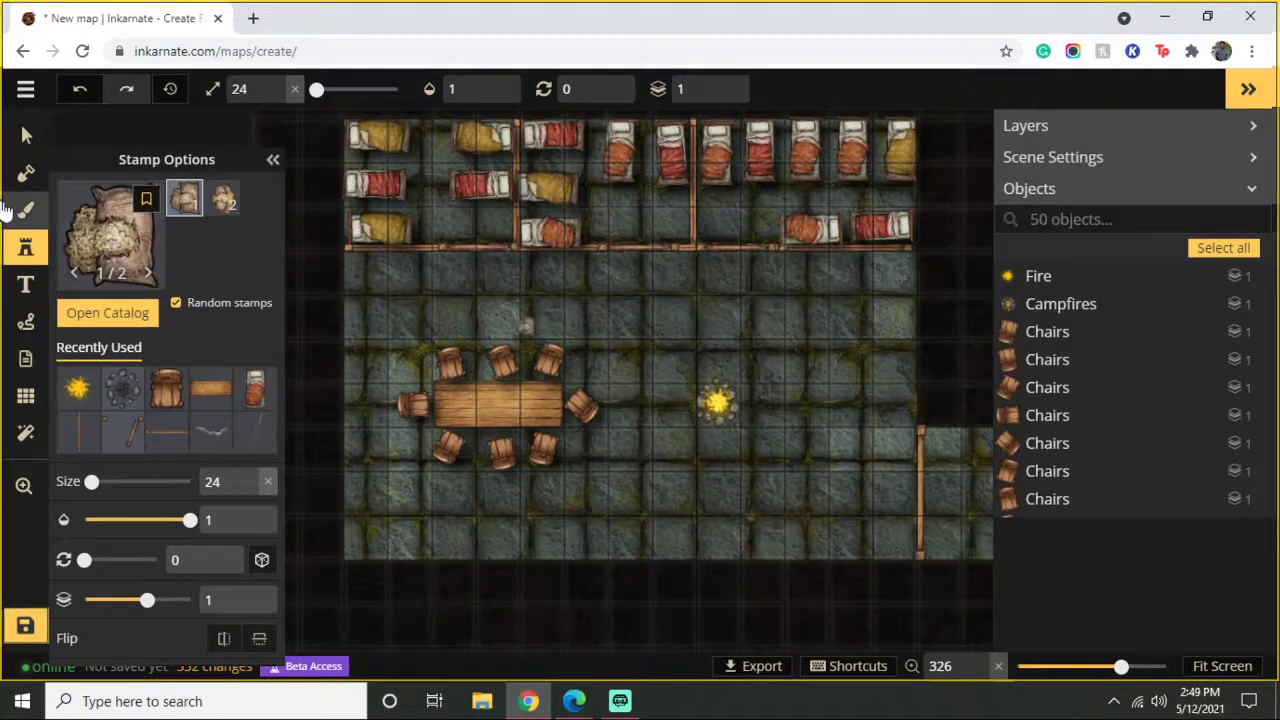
click(80, 230)
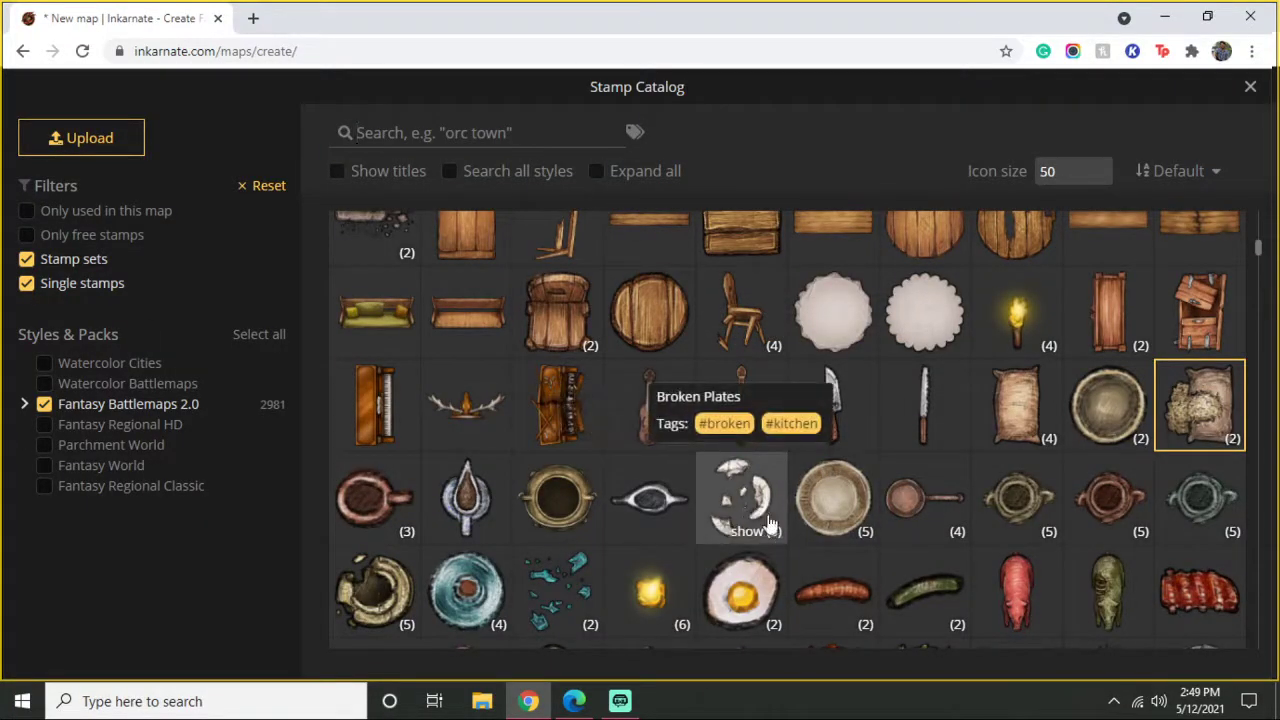
scroll(880, 540, down, 1)
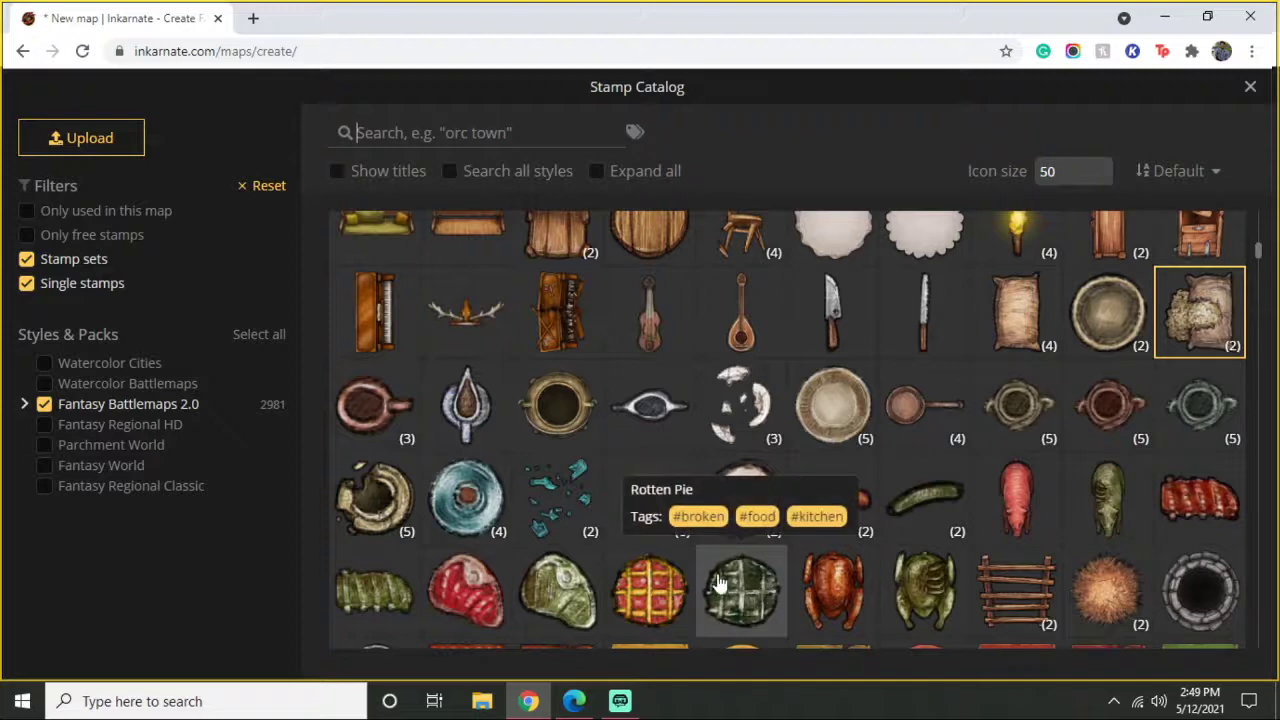
Step: Stamp ten plates along the long table's sides, ends and middle
click(836, 405)
scroll(463, 406, up, 3)
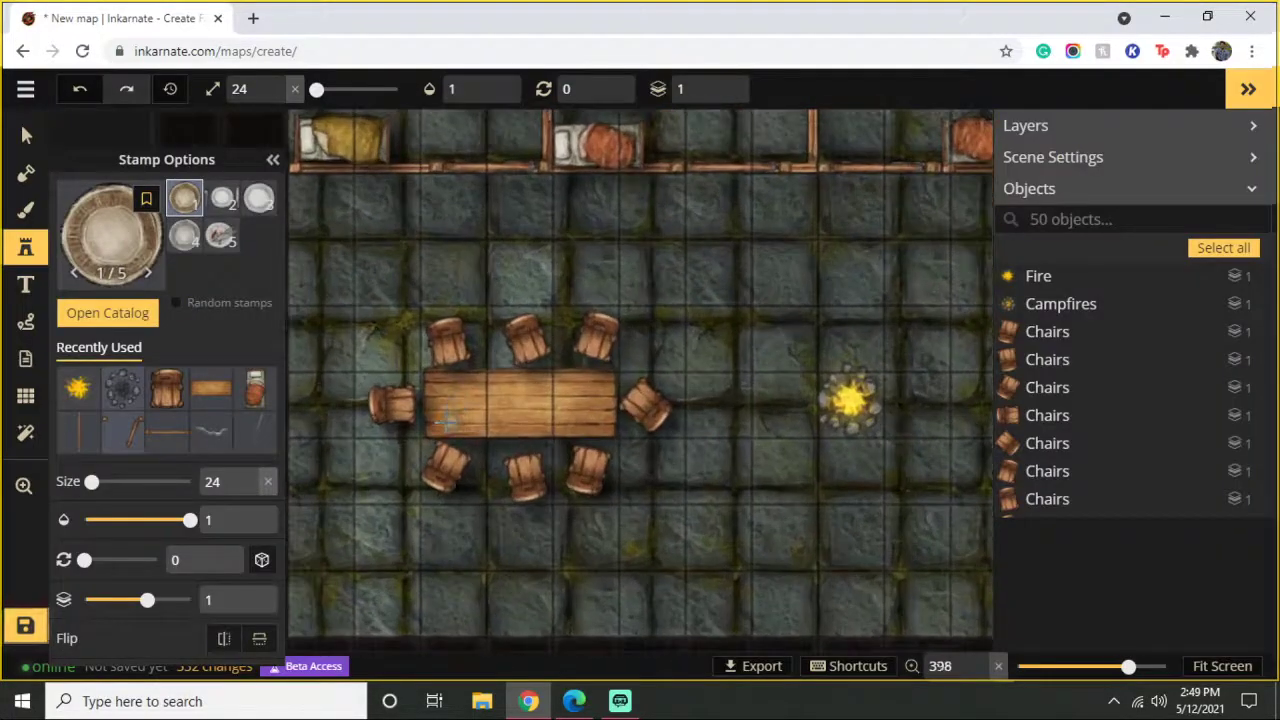
click(450, 385)
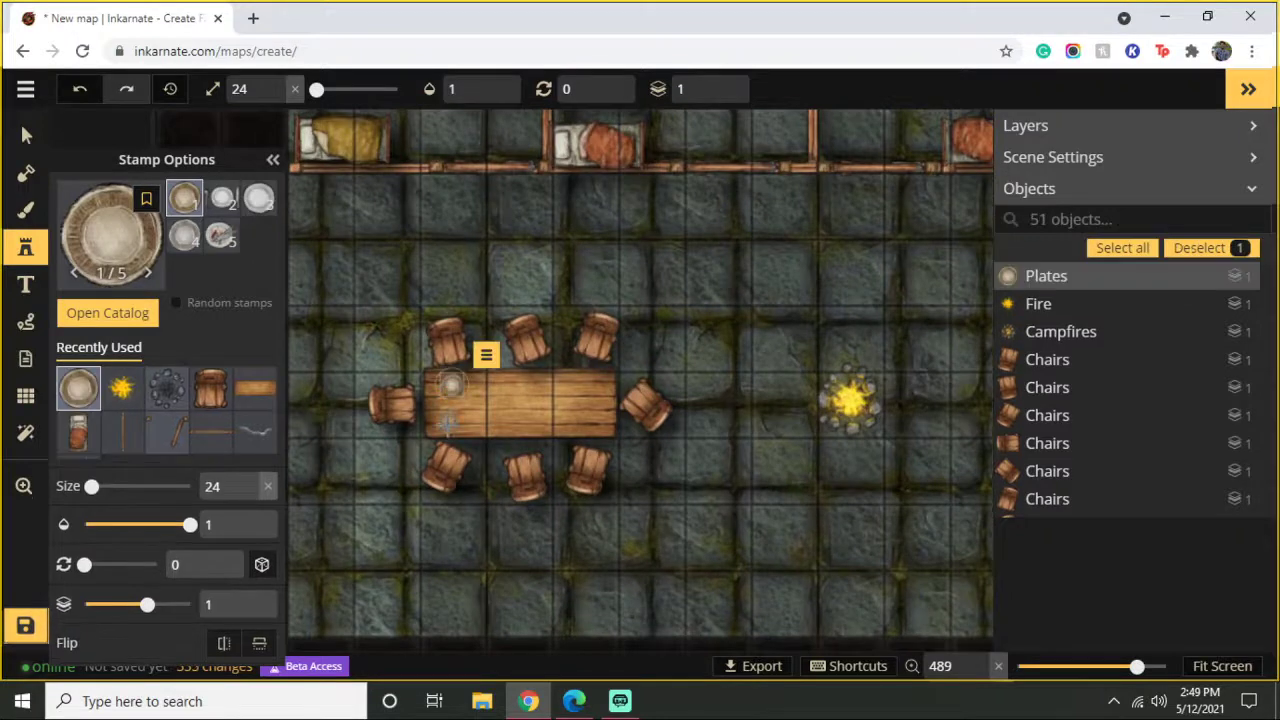
click(433, 404)
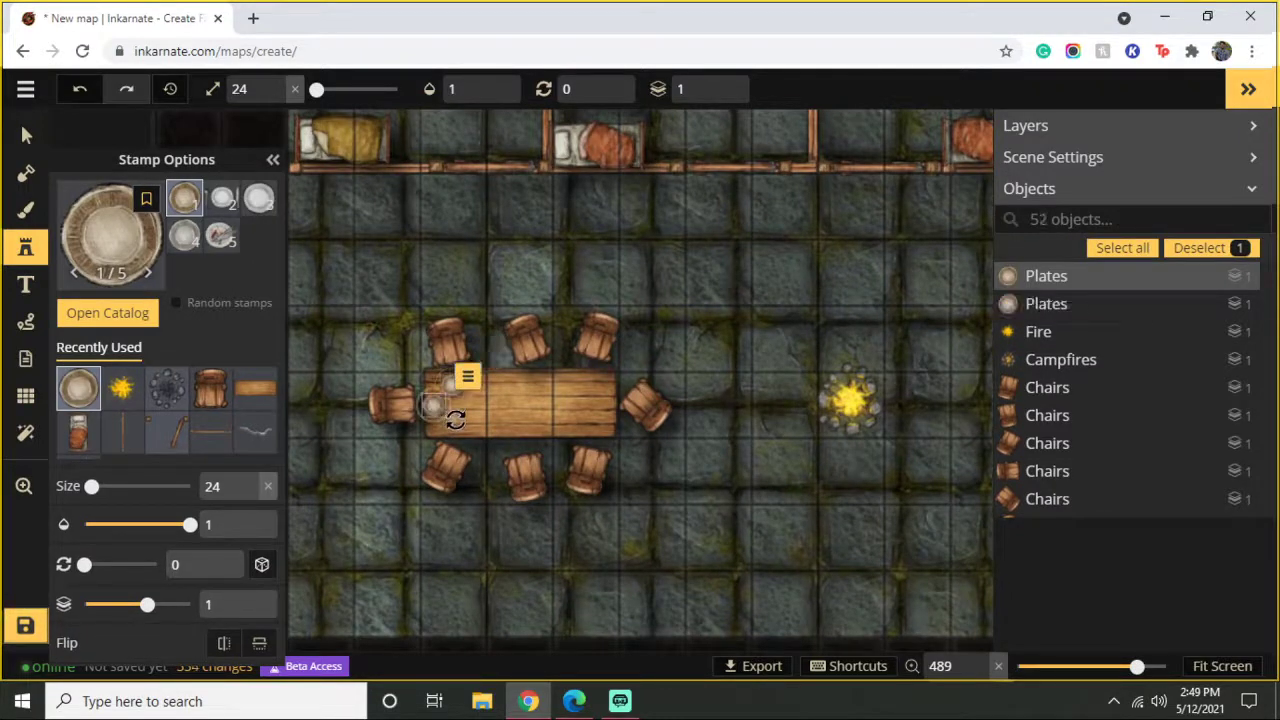
click(455, 424)
click(530, 381)
click(596, 427)
click(593, 377)
click(530, 428)
click(597, 404)
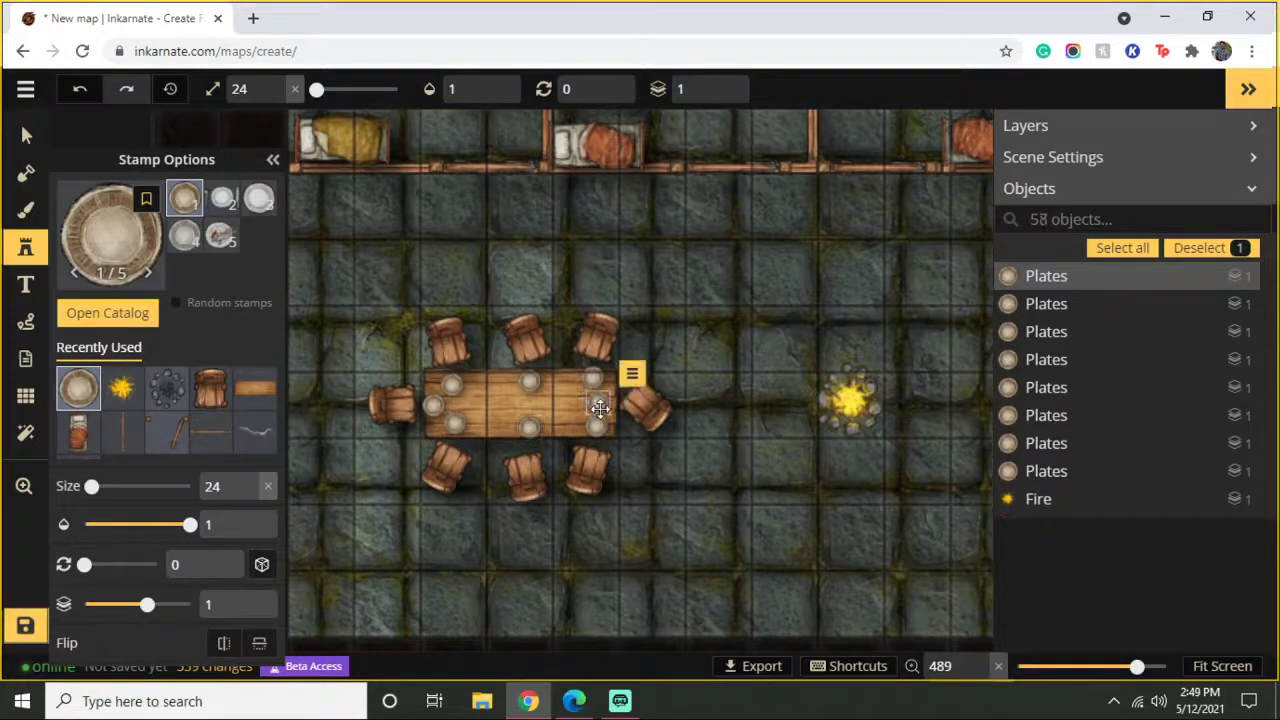
click(491, 404)
click(553, 404)
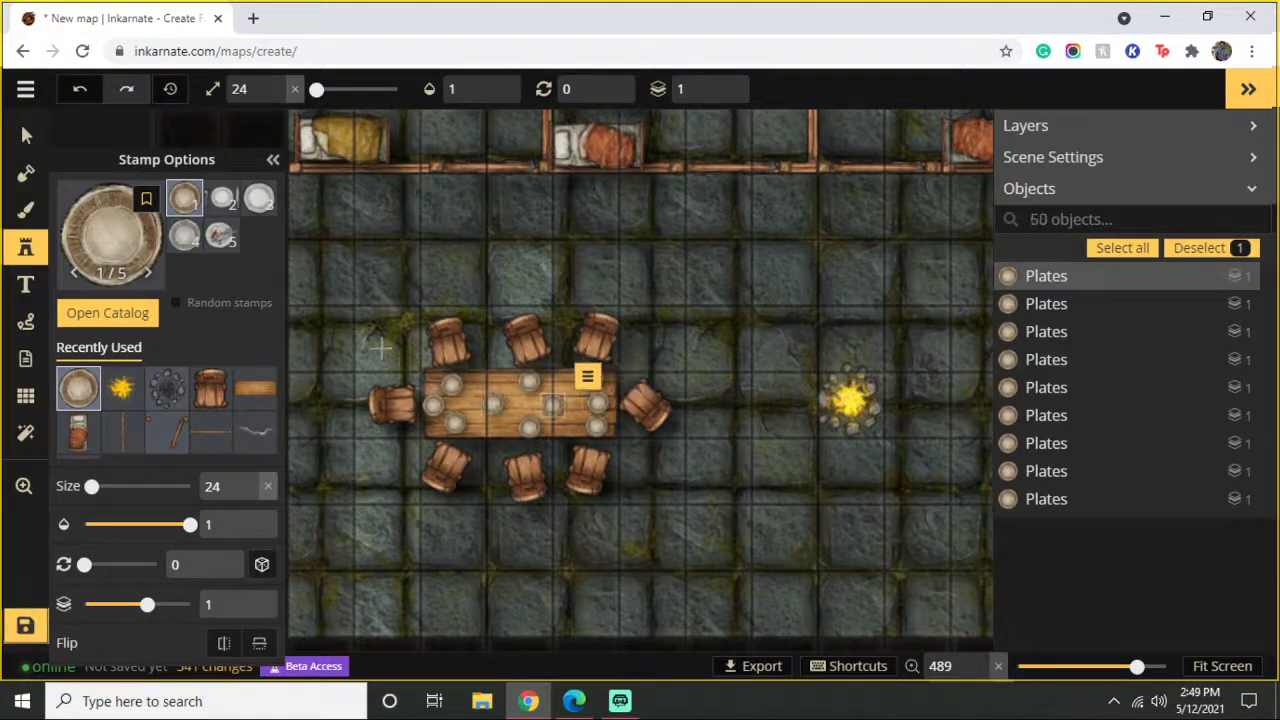
Step: Scatter rotten sausages between the plates and add two rotten pies to the table
click(128, 241)
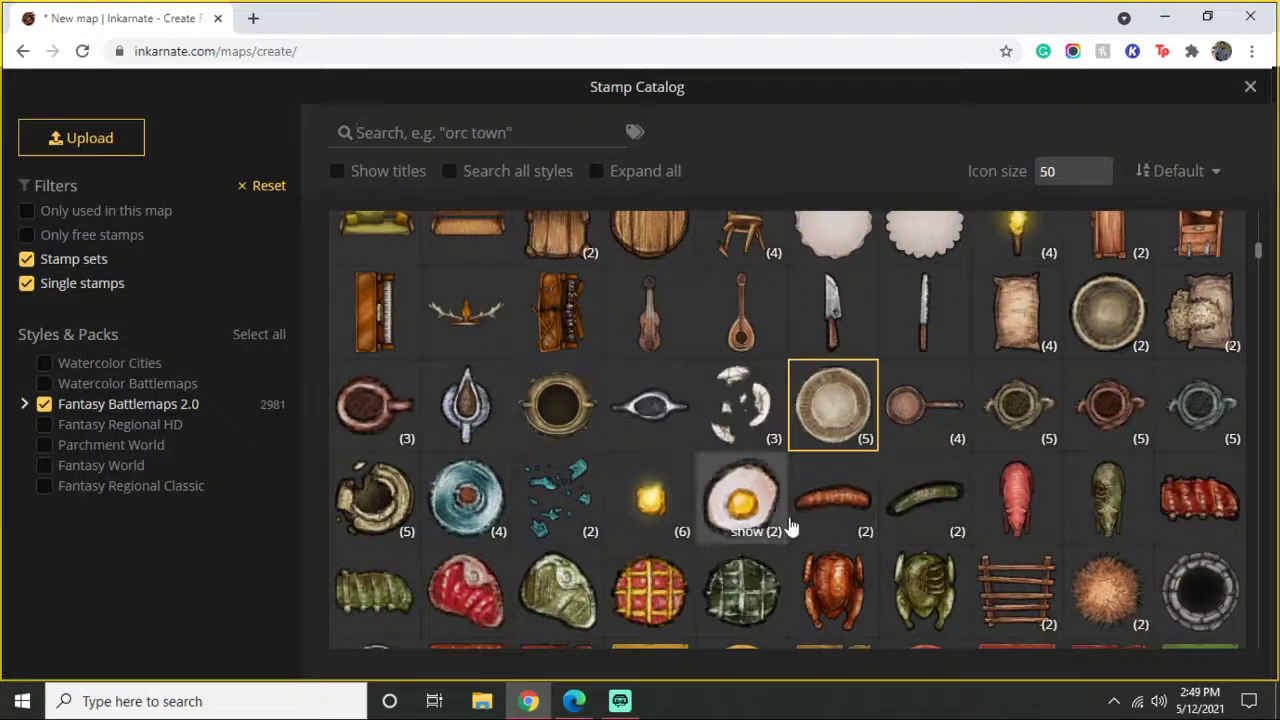
click(882, 472)
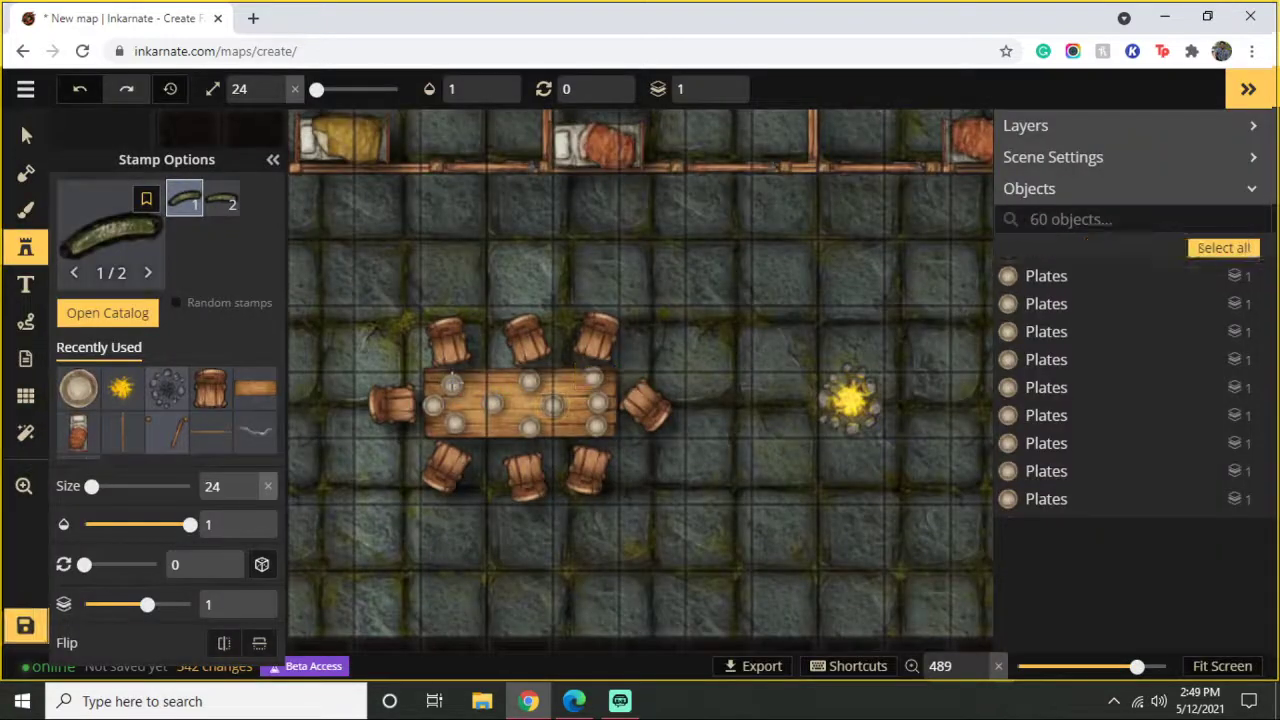
click(452, 384)
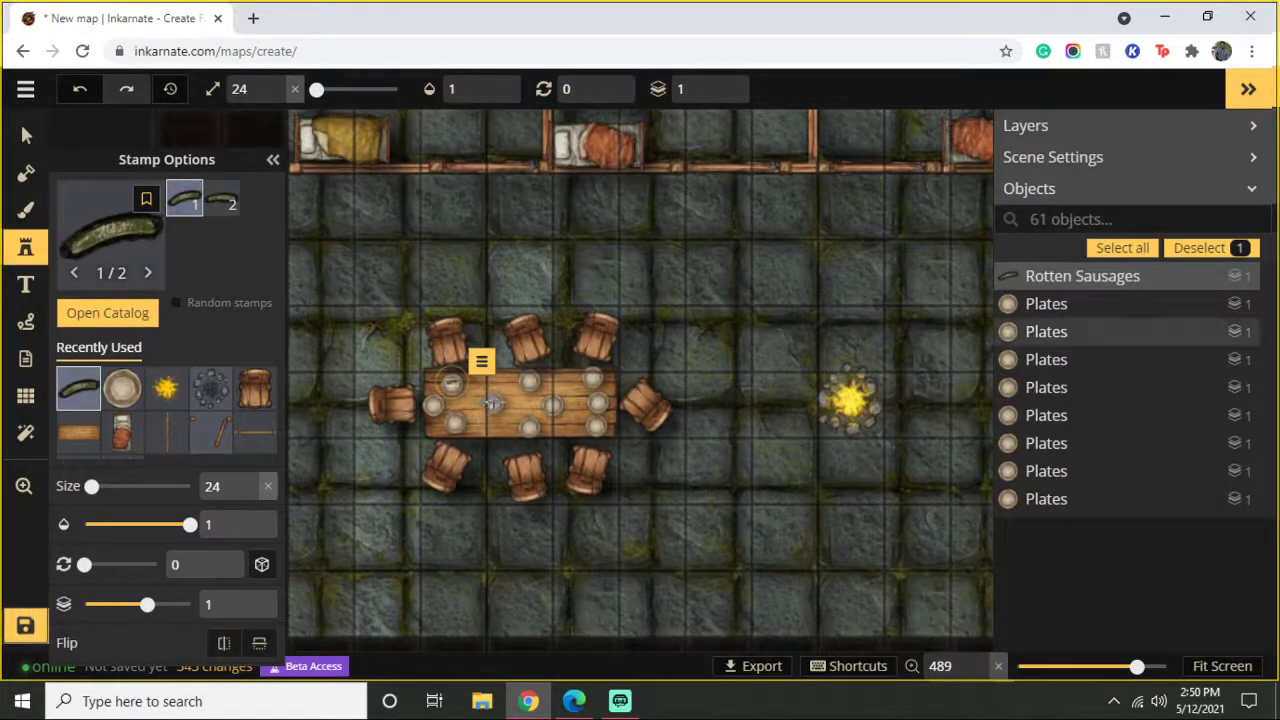
click(494, 401)
click(592, 377)
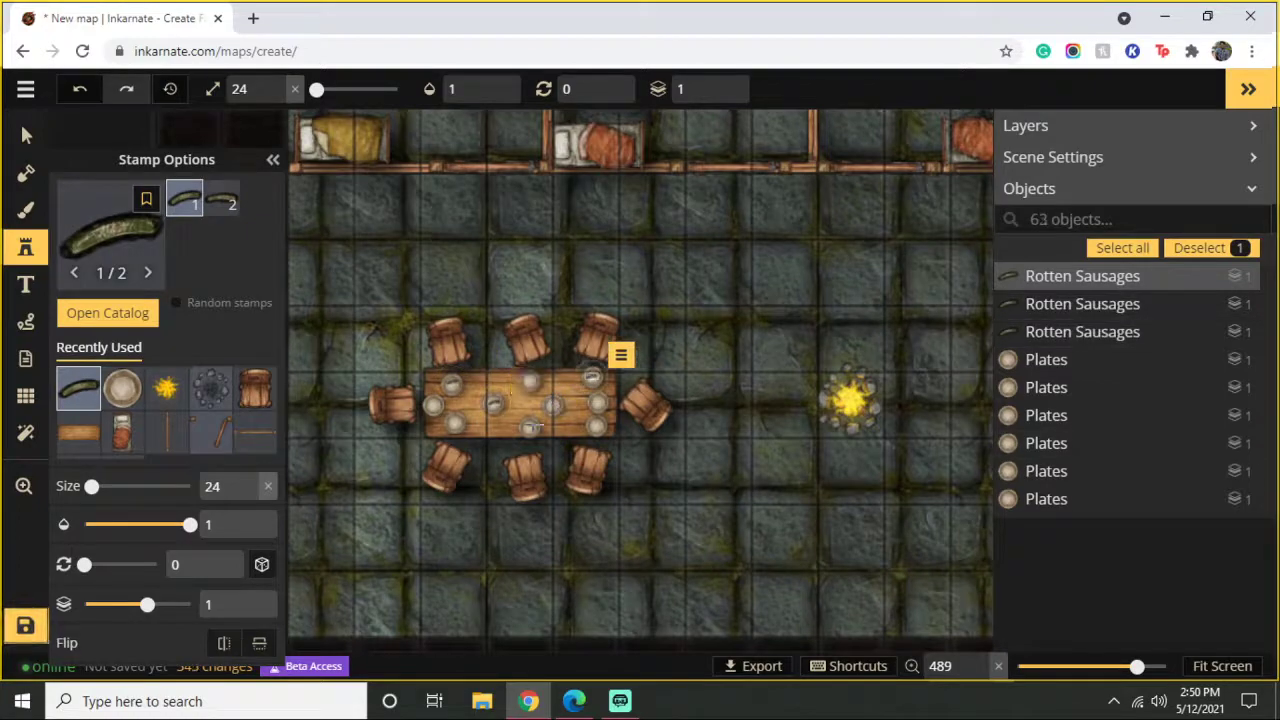
click(148, 258)
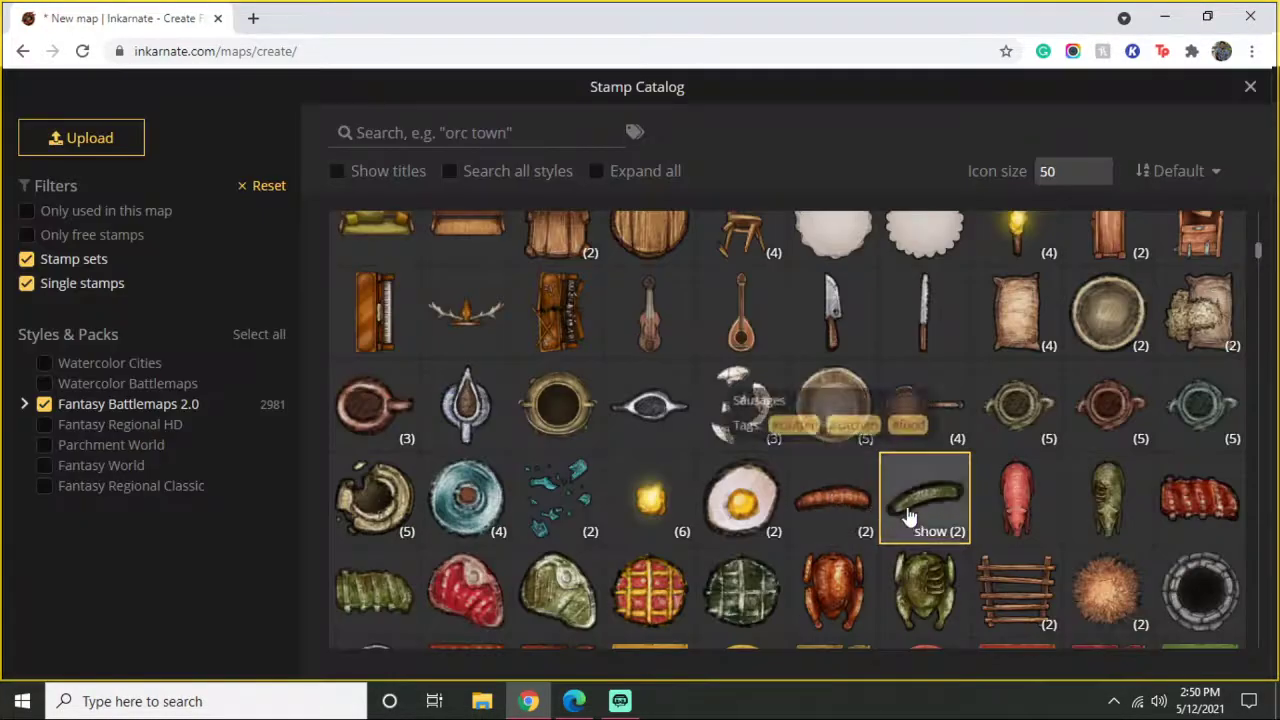
click(738, 591)
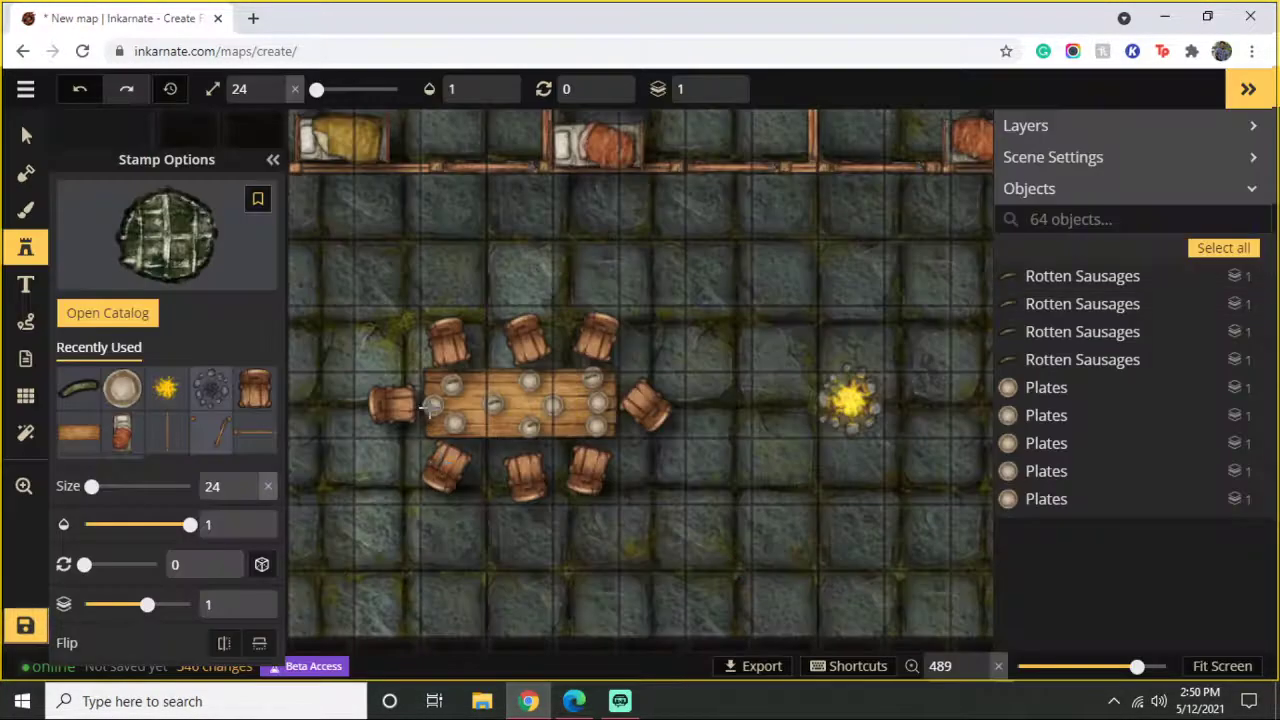
click(432, 404)
click(531, 383)
Step: Add candles and fried eggs across the table
click(245, 253)
scroll(575, 510, down, 3)
scroll(580, 474, up, 3)
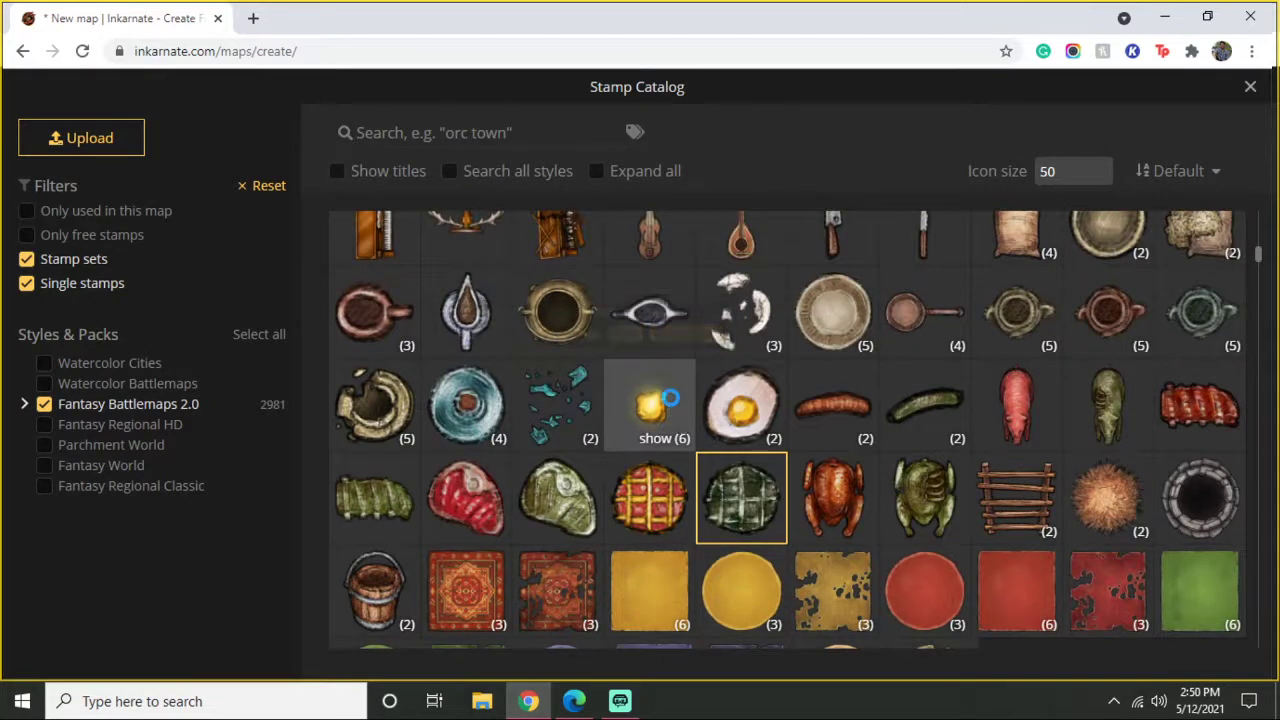
click(660, 415)
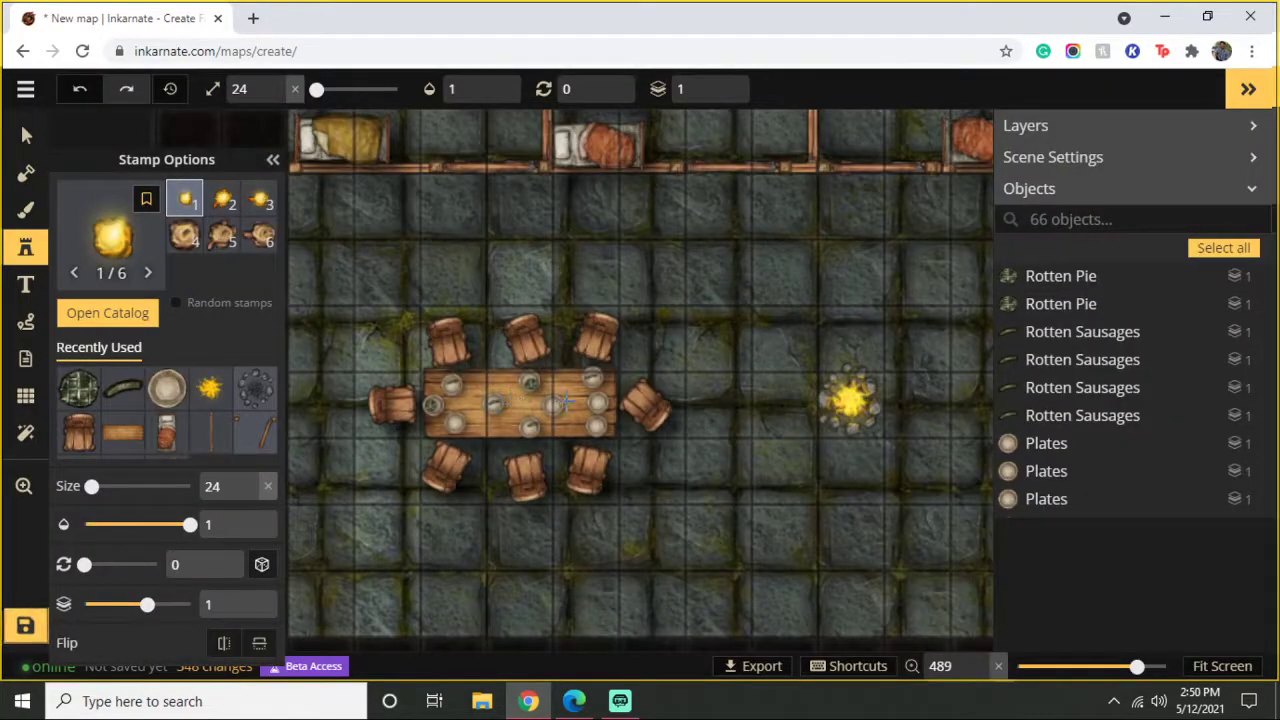
click(577, 401)
click(520, 403)
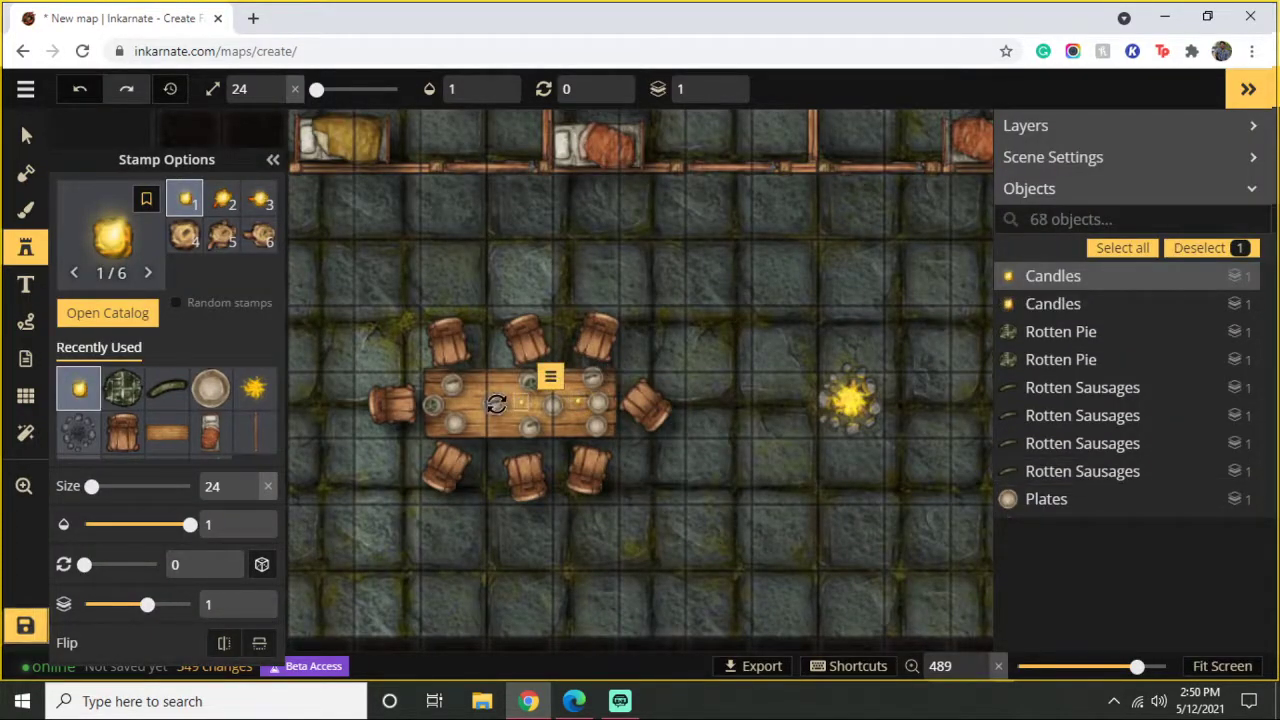
click(108, 234)
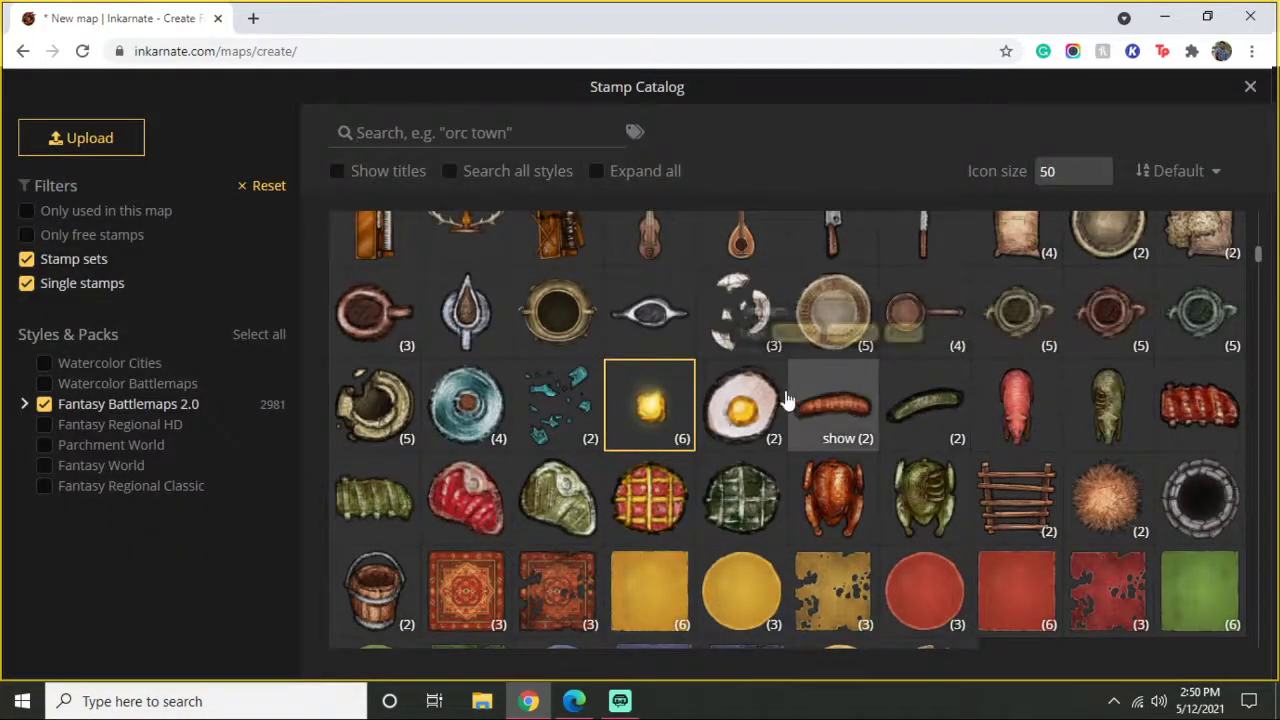
click(743, 400)
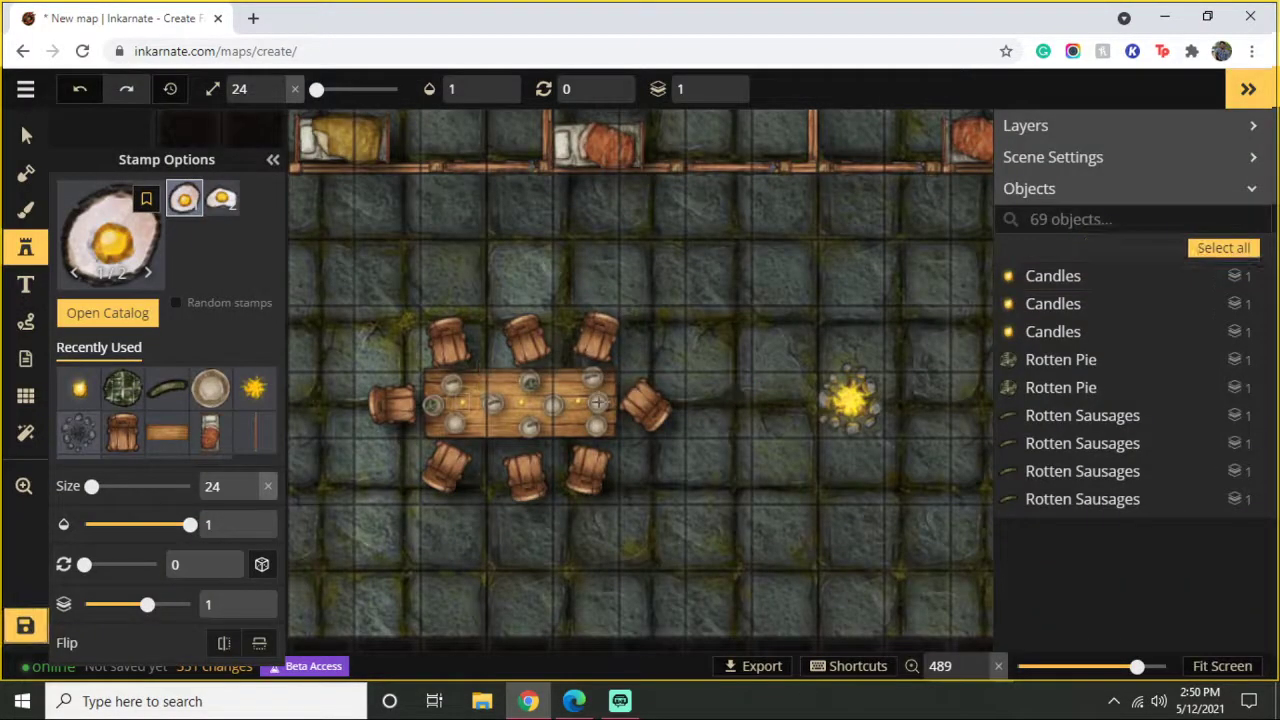
click(597, 402)
click(596, 428)
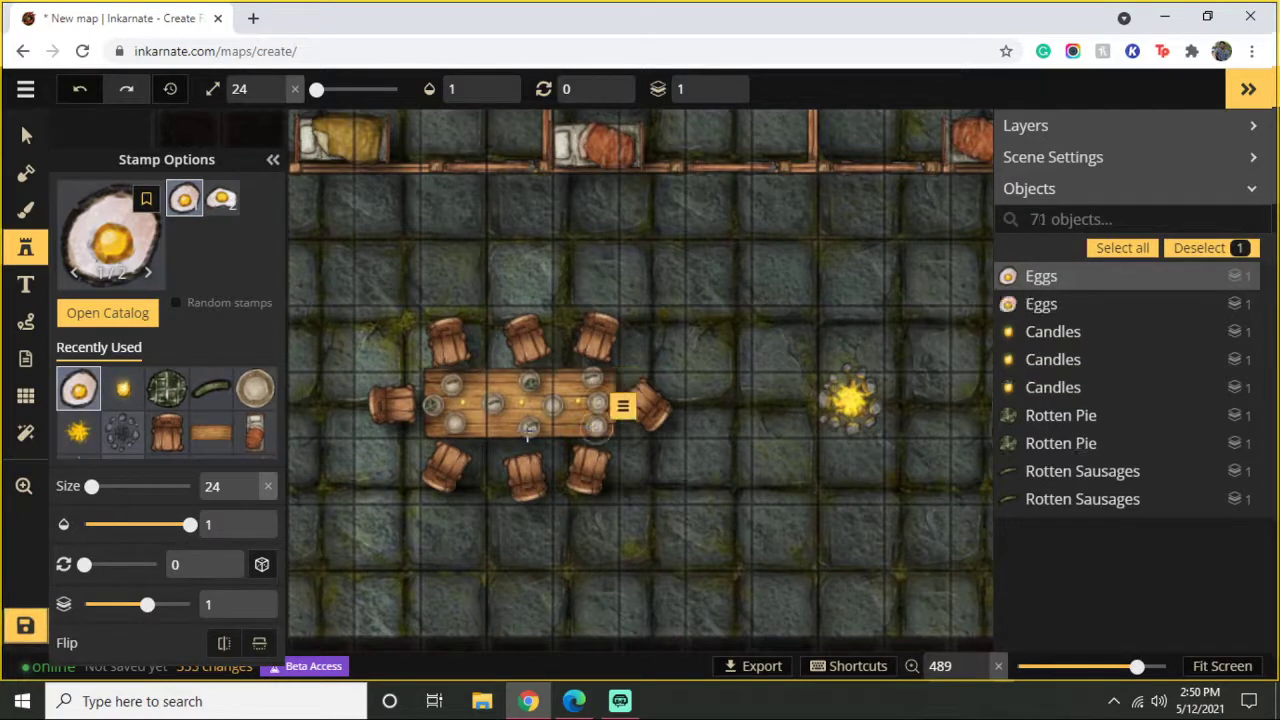
click(525, 432)
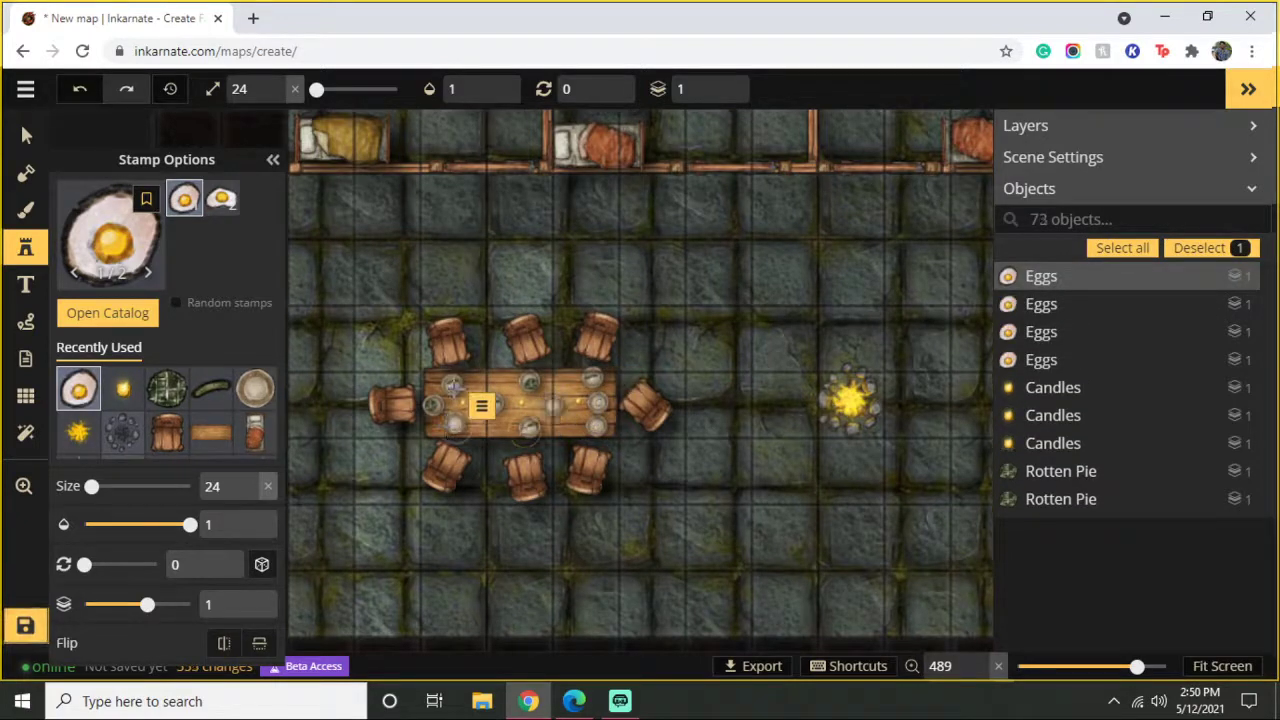
Step: Place a resized Fish in Barrels & Crates stamp against the room's right wall
click(110, 235)
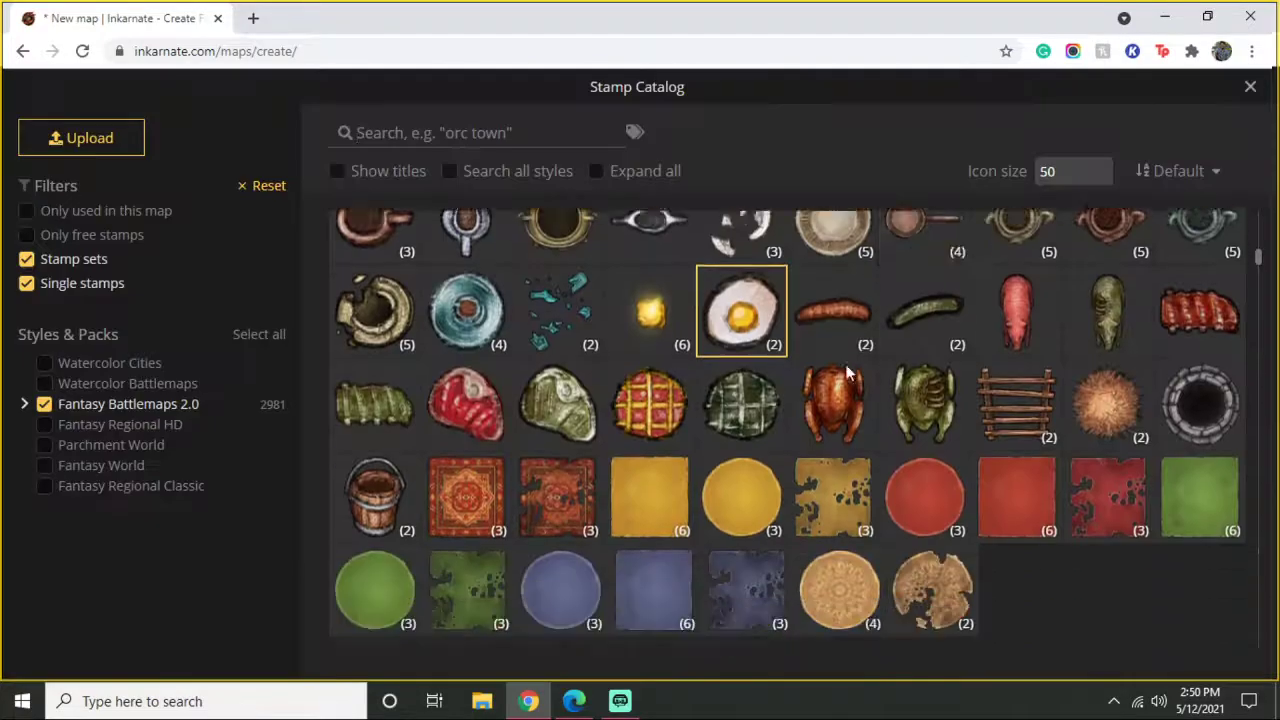
scroll(845, 372, down, 10)
scroll(826, 370, up, 1)
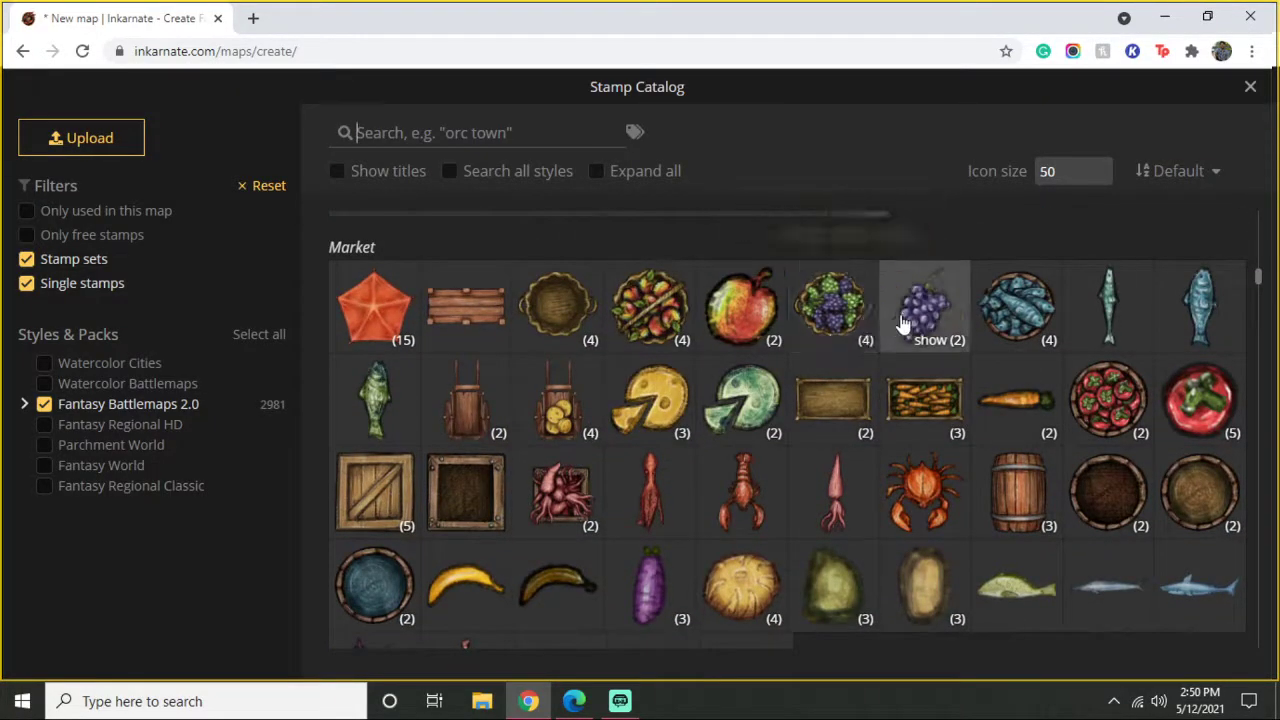
click(1010, 320)
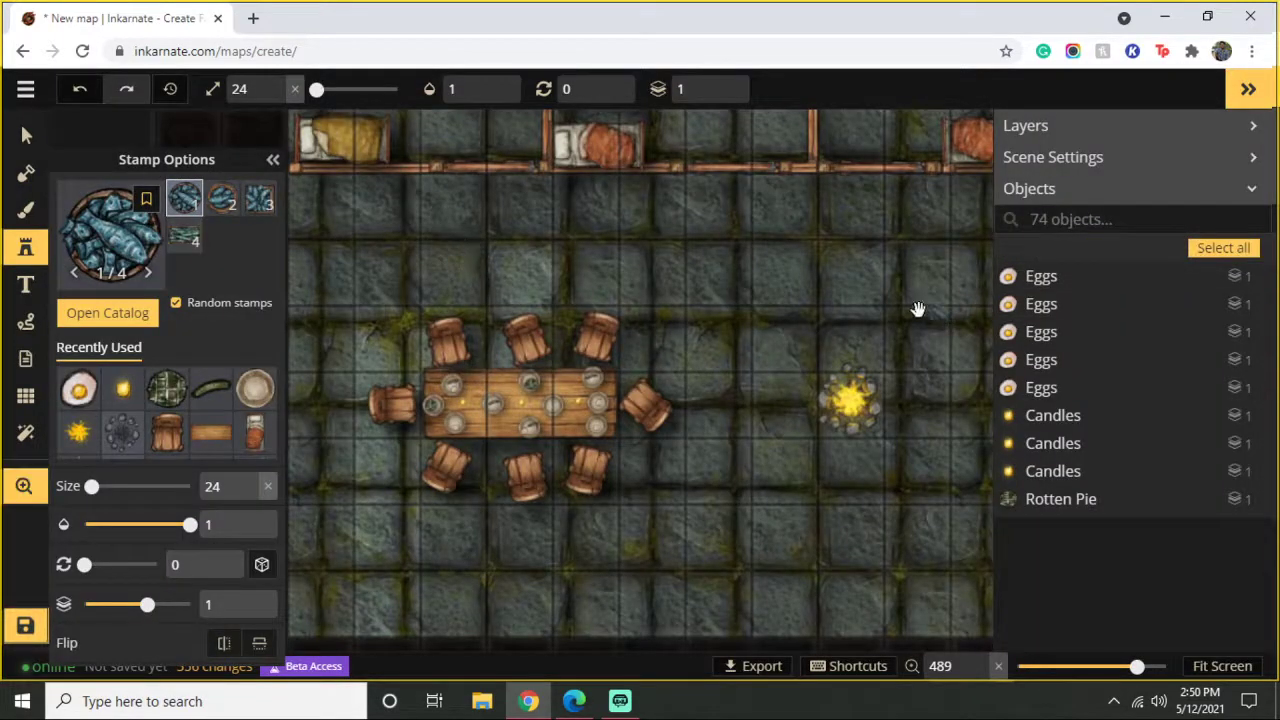
drag(890, 311, 649, 366)
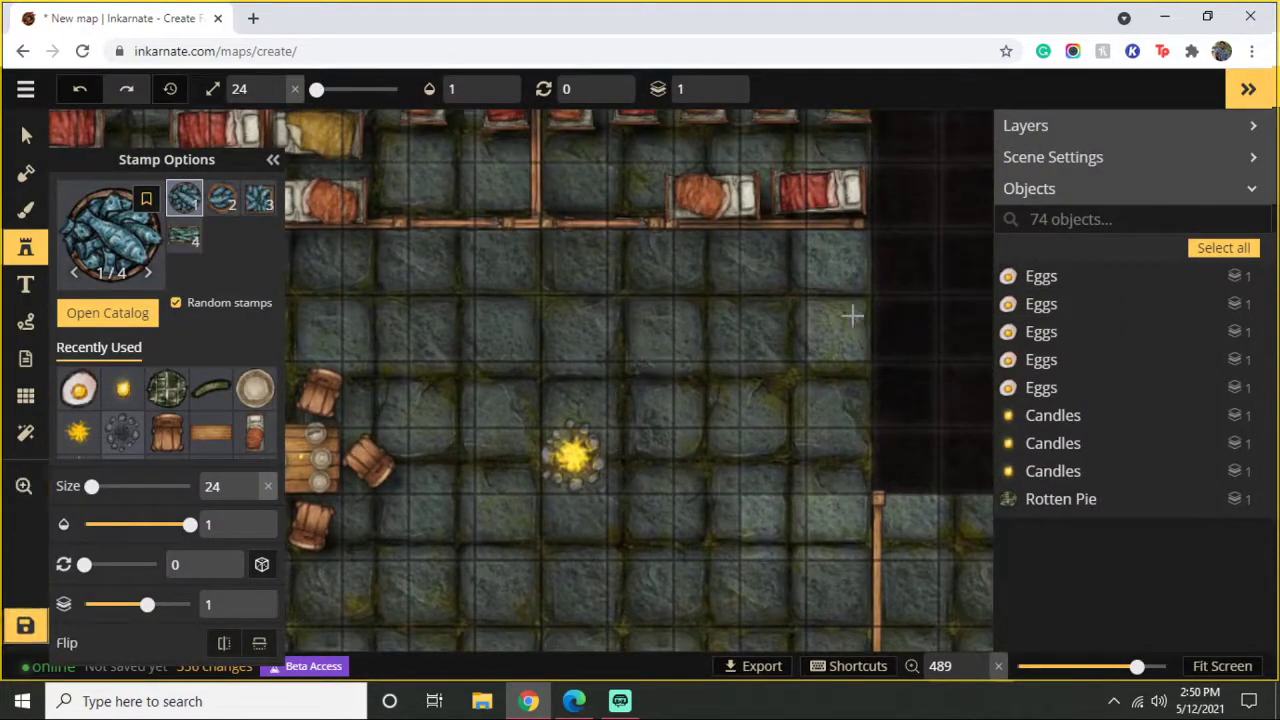
click(856, 306)
scroll(851, 300, up, 3)
drag(836, 283, 790, 252)
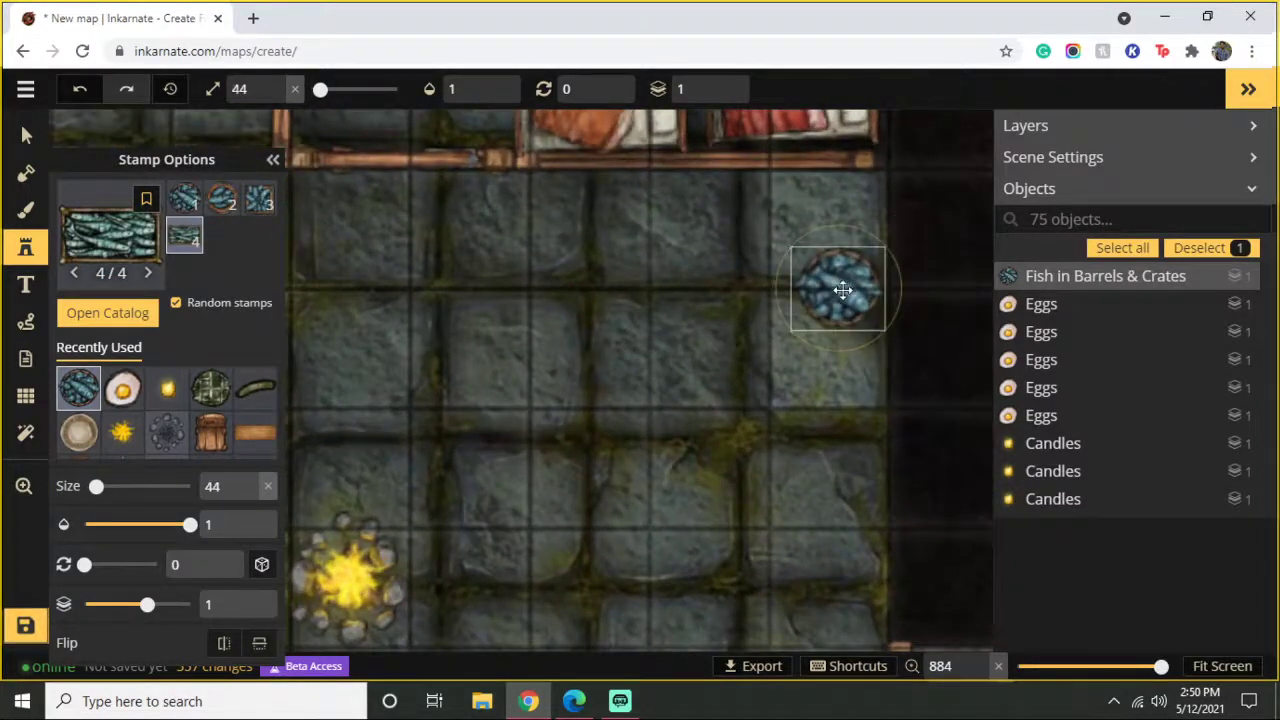
drag(838, 290, 848, 322)
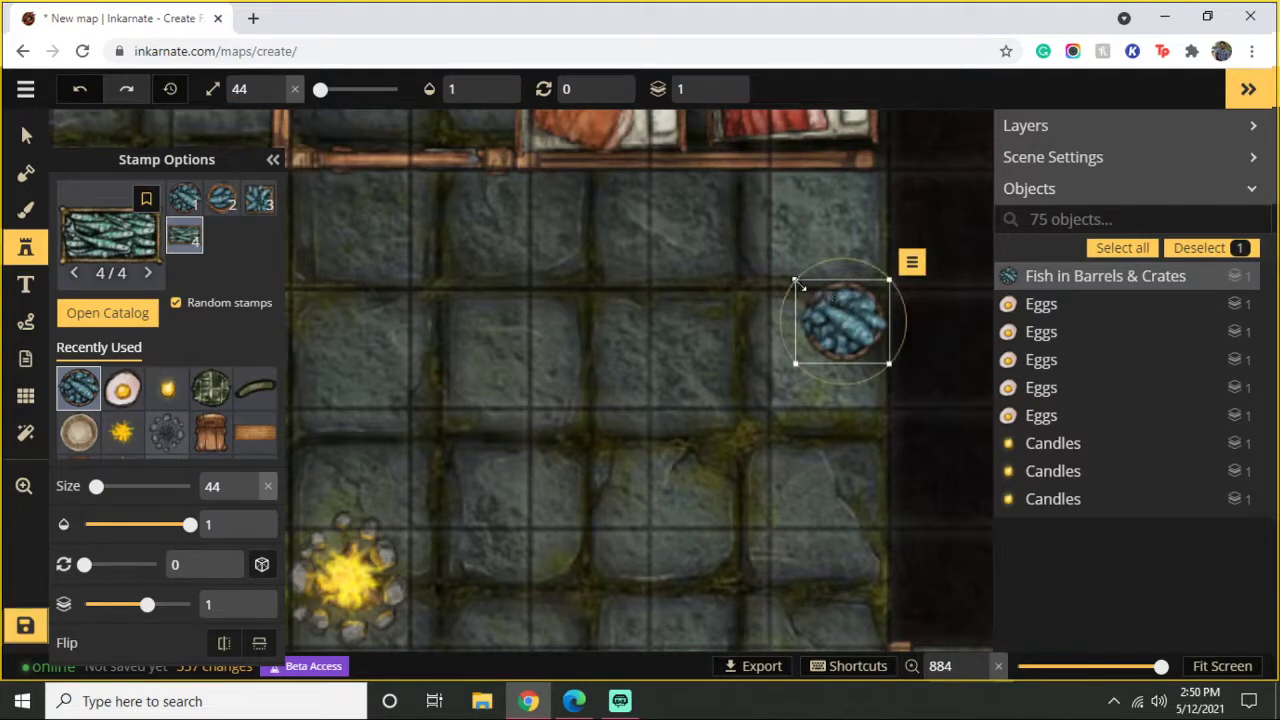
drag(797, 285, 808, 290)
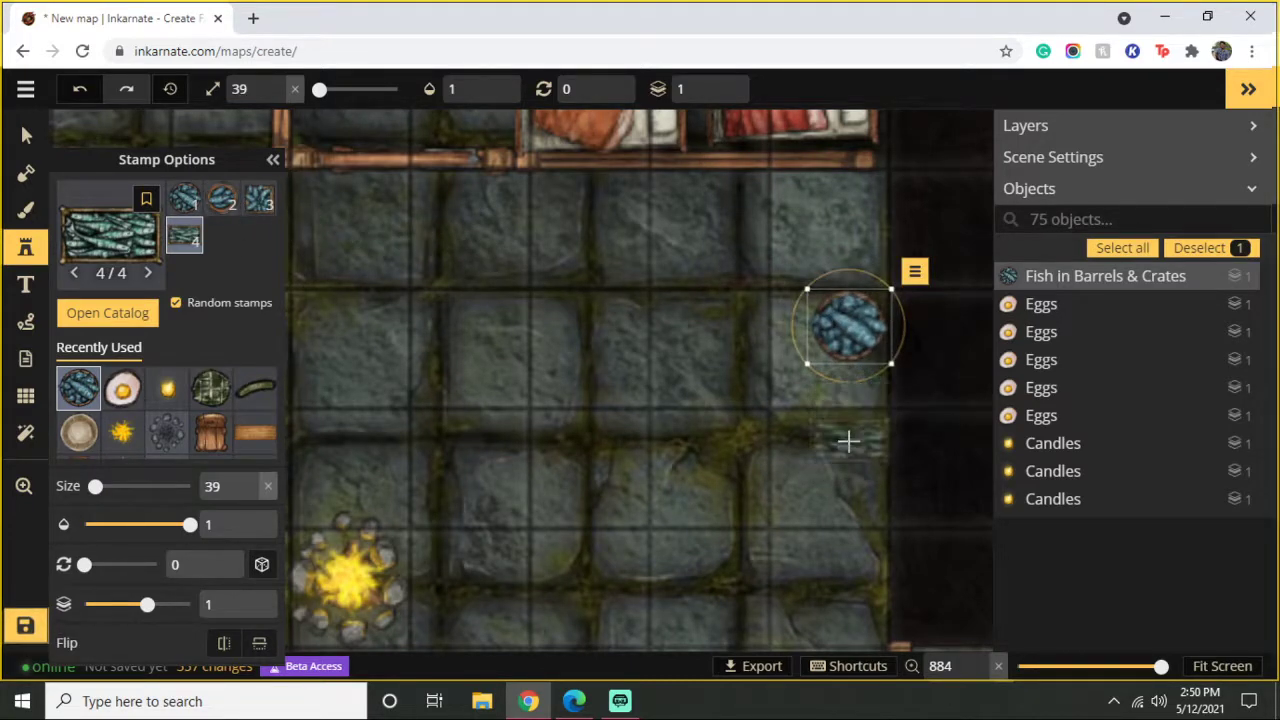
Step: Add fish crates above and below the barrel and slide them snugly against it
click(843, 244)
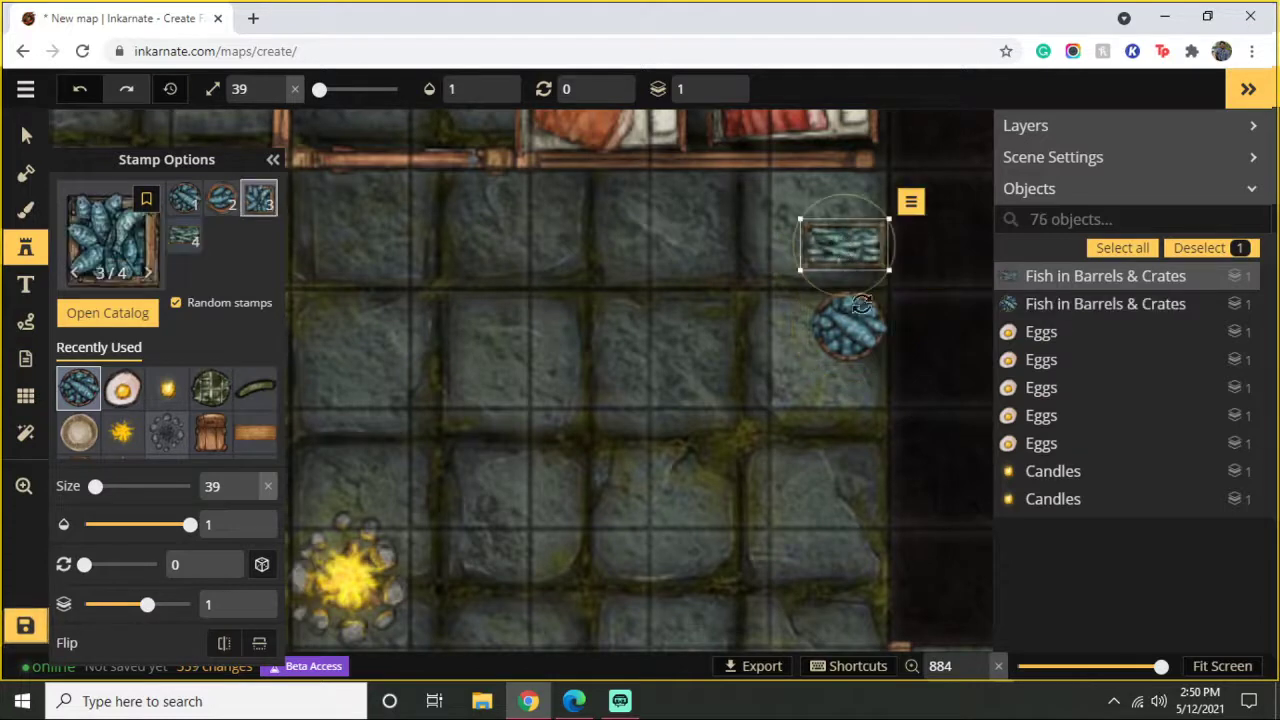
click(841, 411)
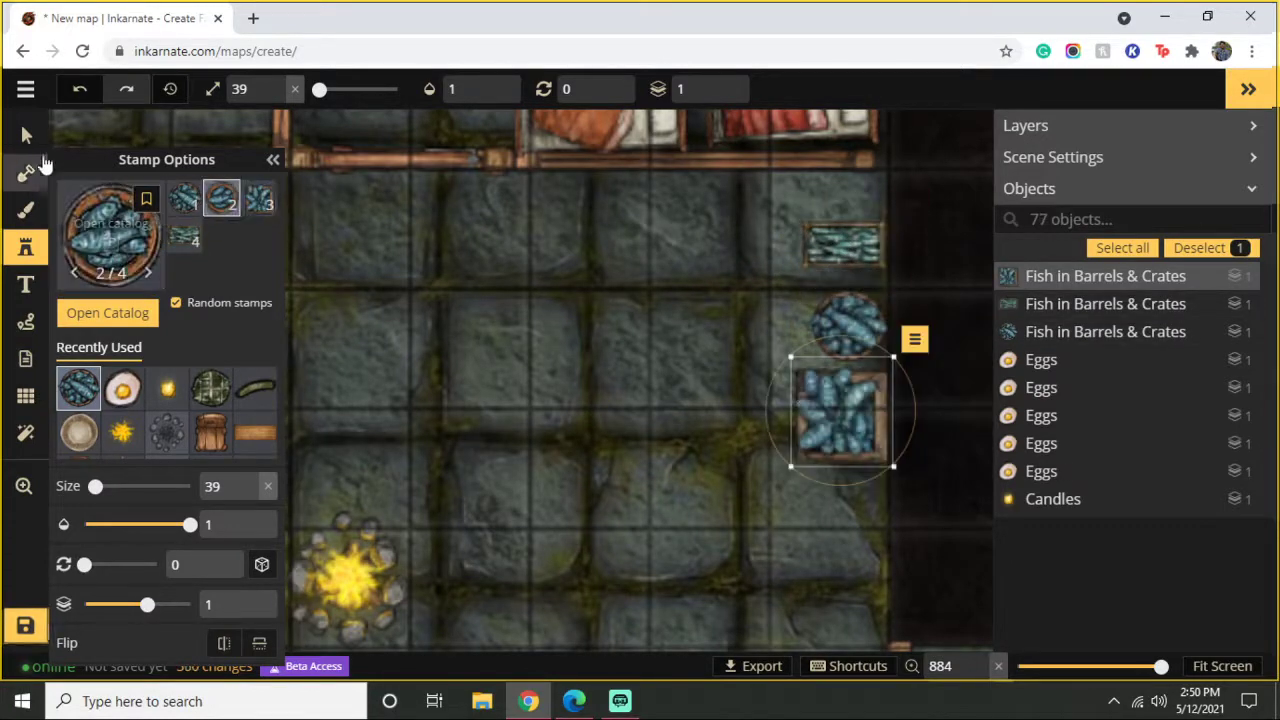
click(26, 135)
drag(865, 250, 865, 270)
drag(876, 413, 857, 406)
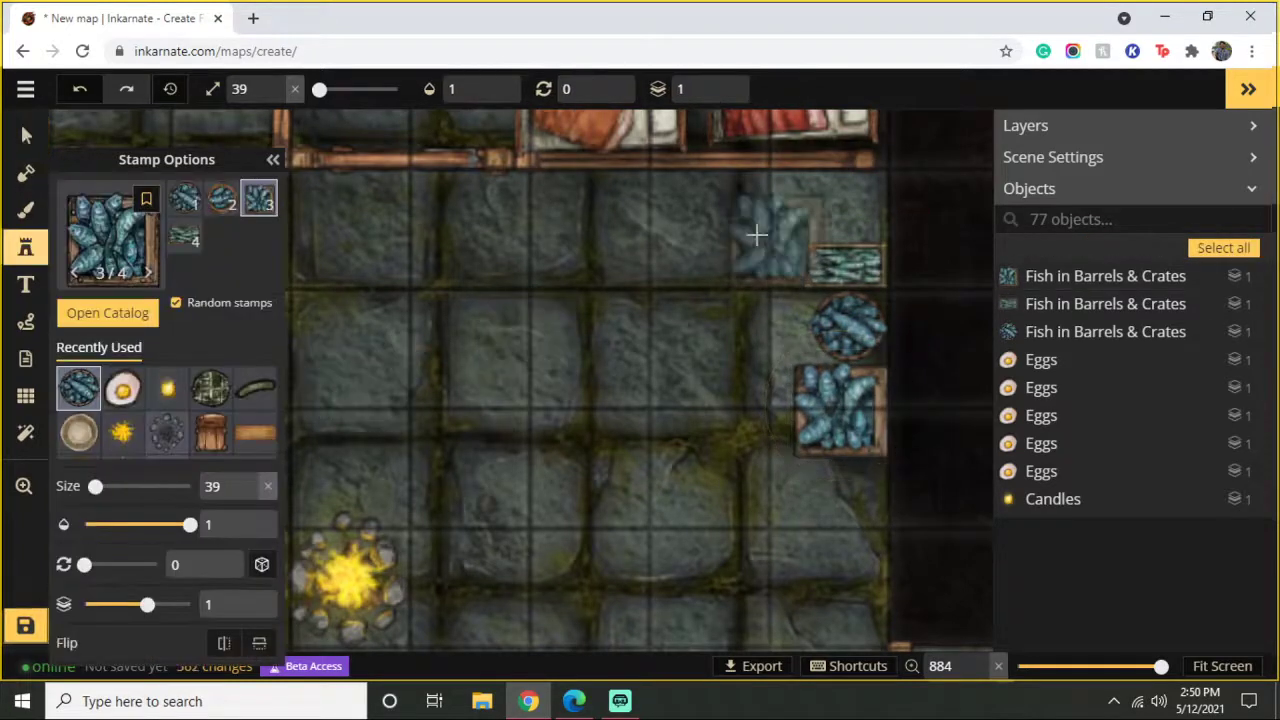
Step: Place a wooden Table stamp left of the fish crates, shrunk to size 21
click(115, 262)
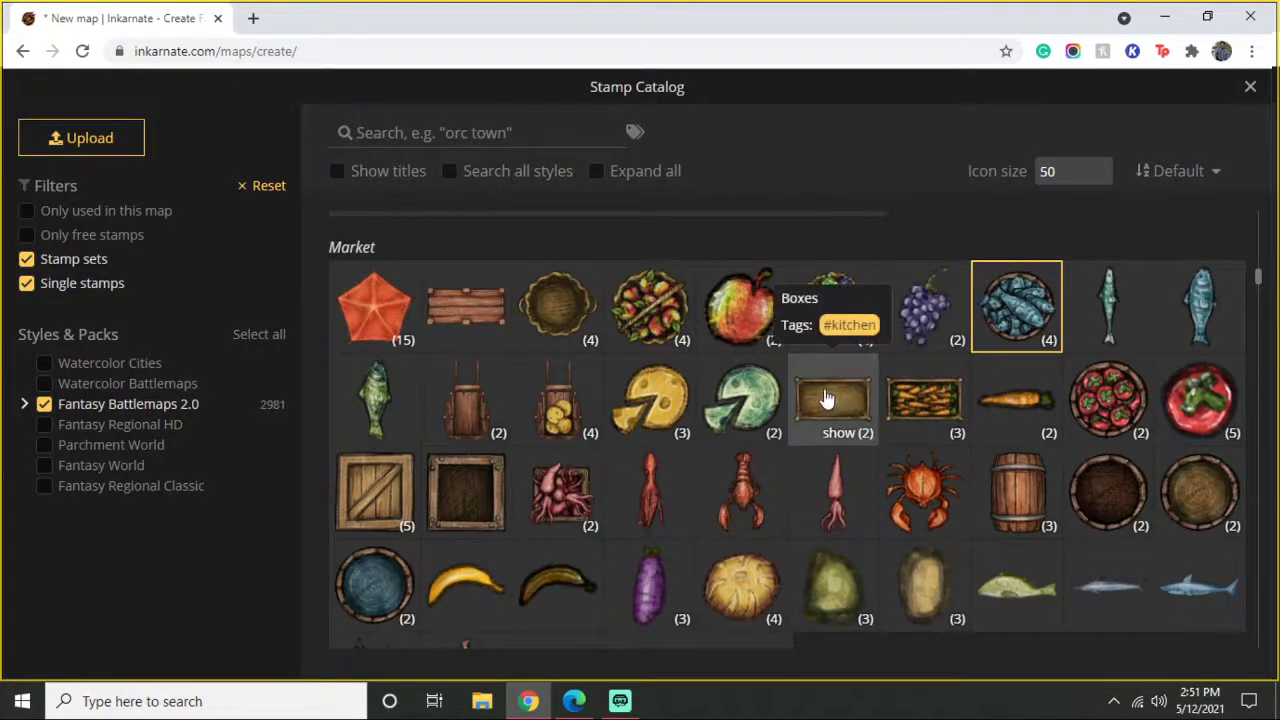
scroll(818, 386, up, 10)
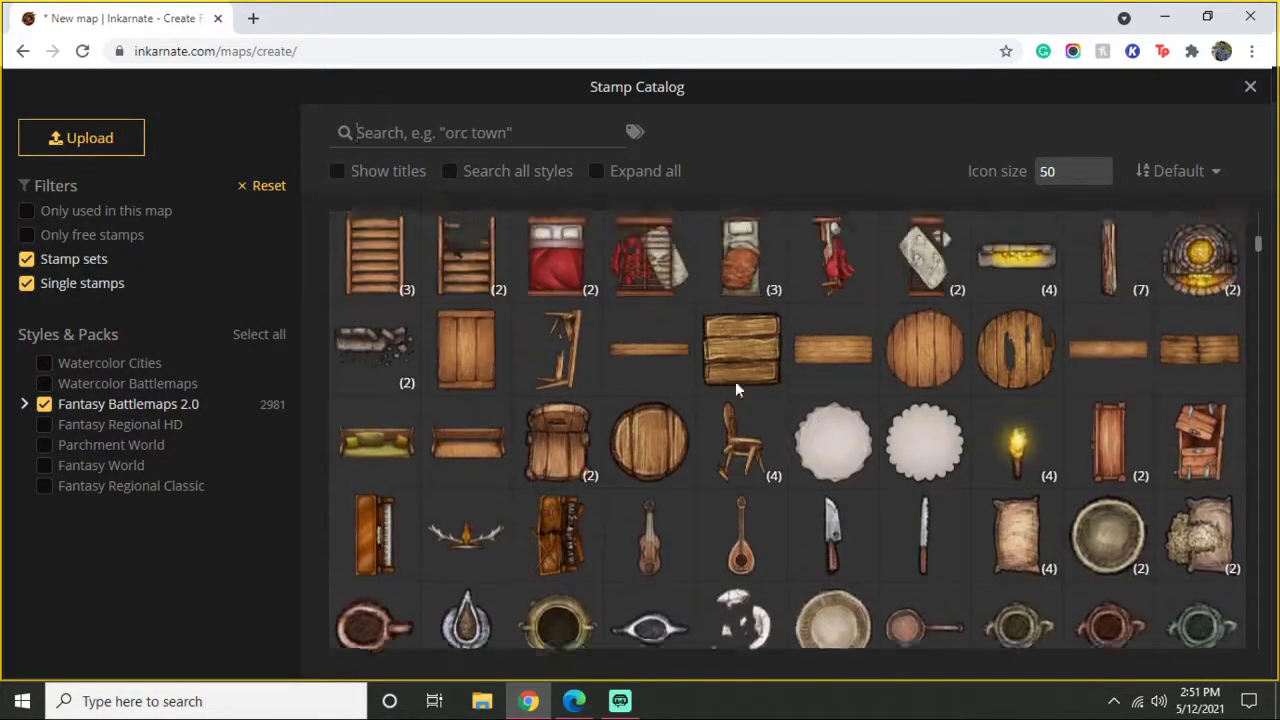
scroll(735, 381, up, 1)
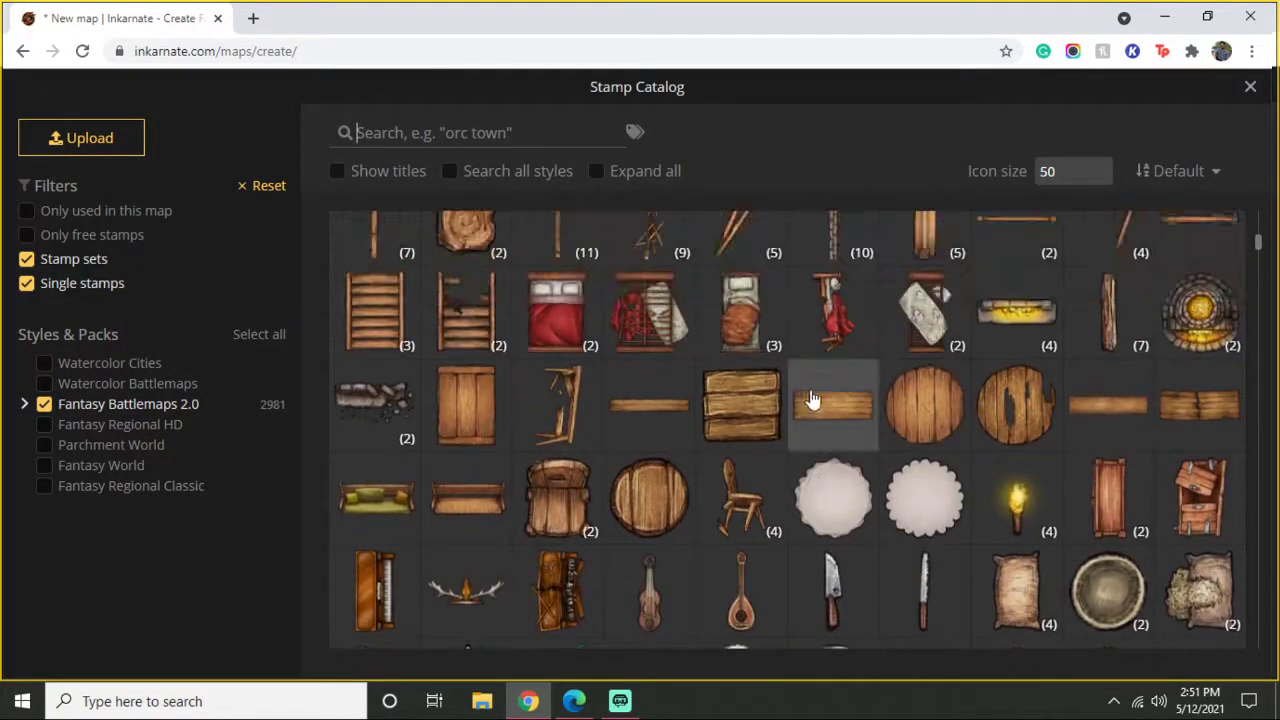
click(449, 419)
scroll(694, 471, up, 2)
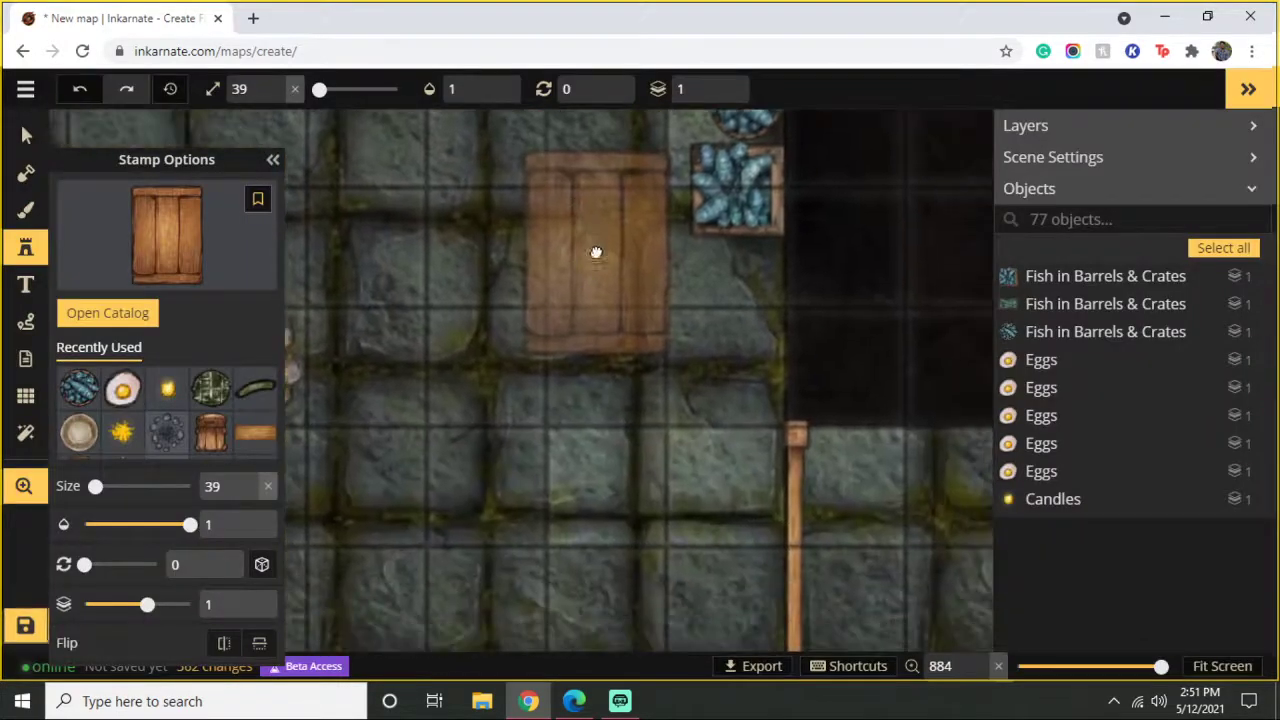
drag(600, 257, 671, 443)
click(617, 342)
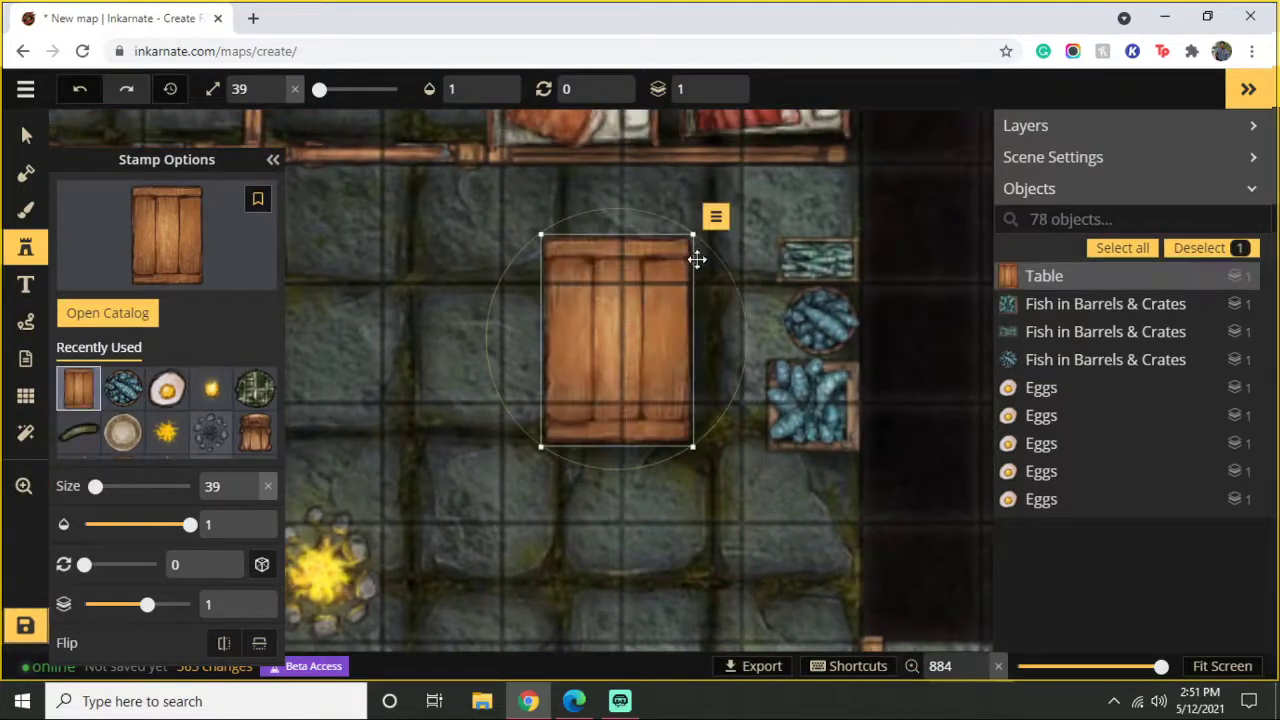
drag(694, 237, 634, 297)
mouse_move(594, 360)
mouse_down()
mouse_move(594, 337)
mouse_move(607, 338)
mouse_up()
drag(659, 287, 634, 306)
mouse_move(594, 346)
mouse_down()
mouse_move(593, 319)
mouse_move(599, 331)
mouse_up()
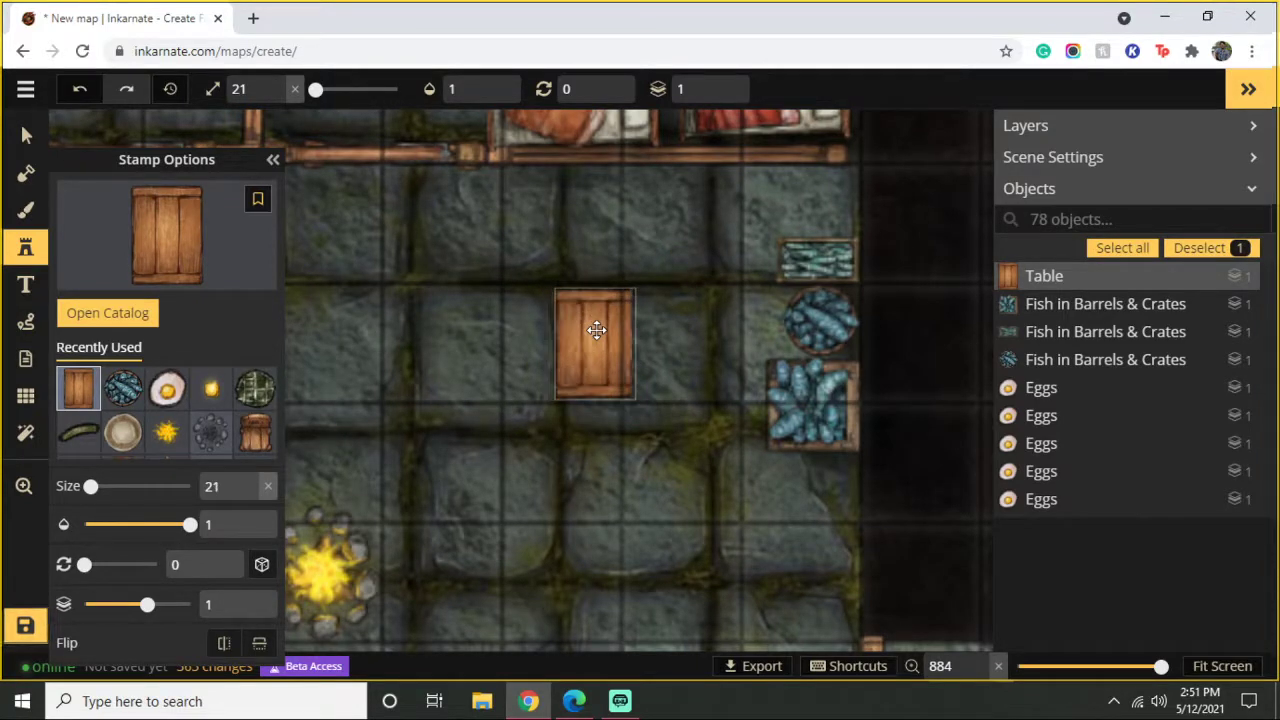
click(235, 260)
Step: Place two Baskets filled with Food stamps below the fish crates
scroll(891, 357, down, 5)
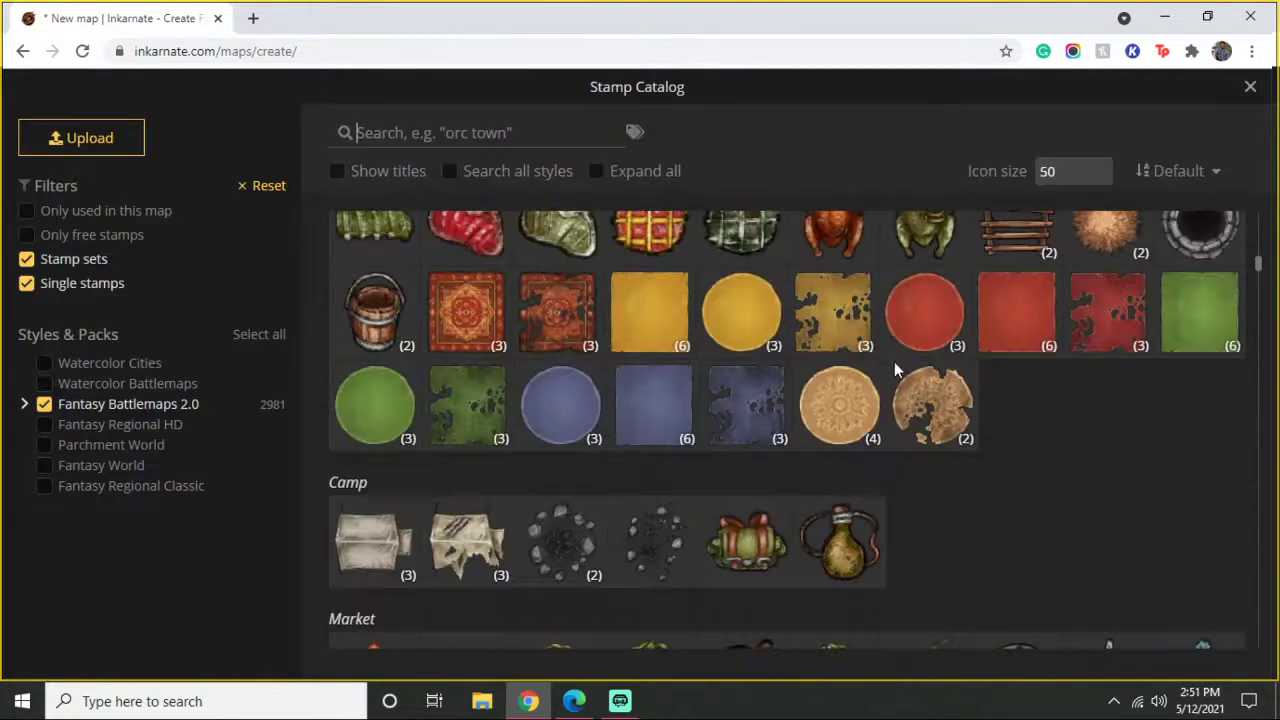
scroll(823, 449, down, 4)
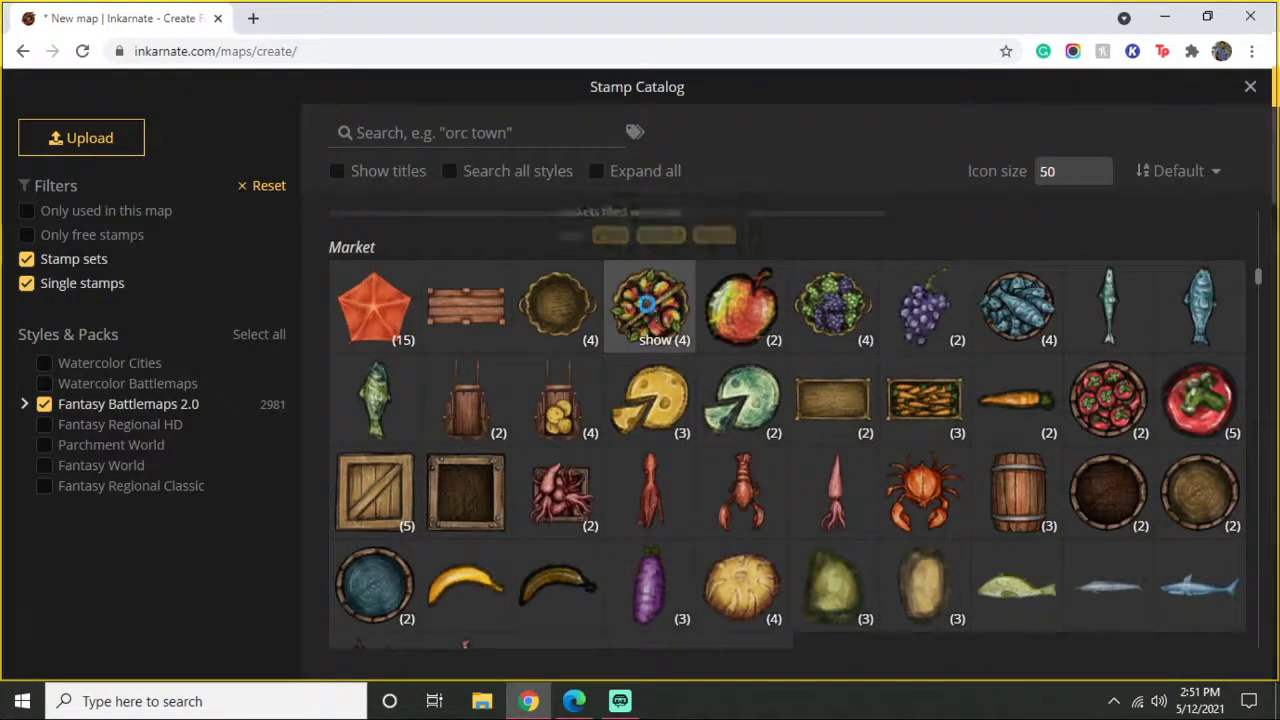
click(648, 313)
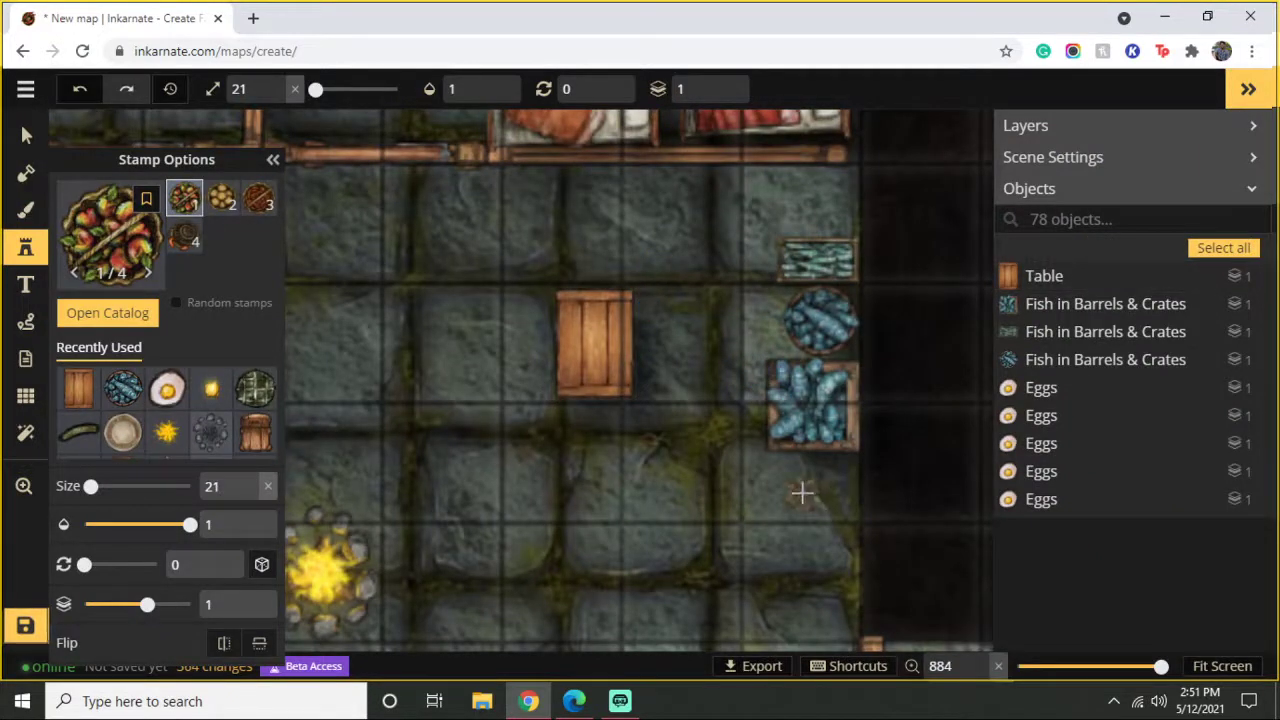
click(834, 480)
drag(813, 502, 798, 515)
click(774, 486)
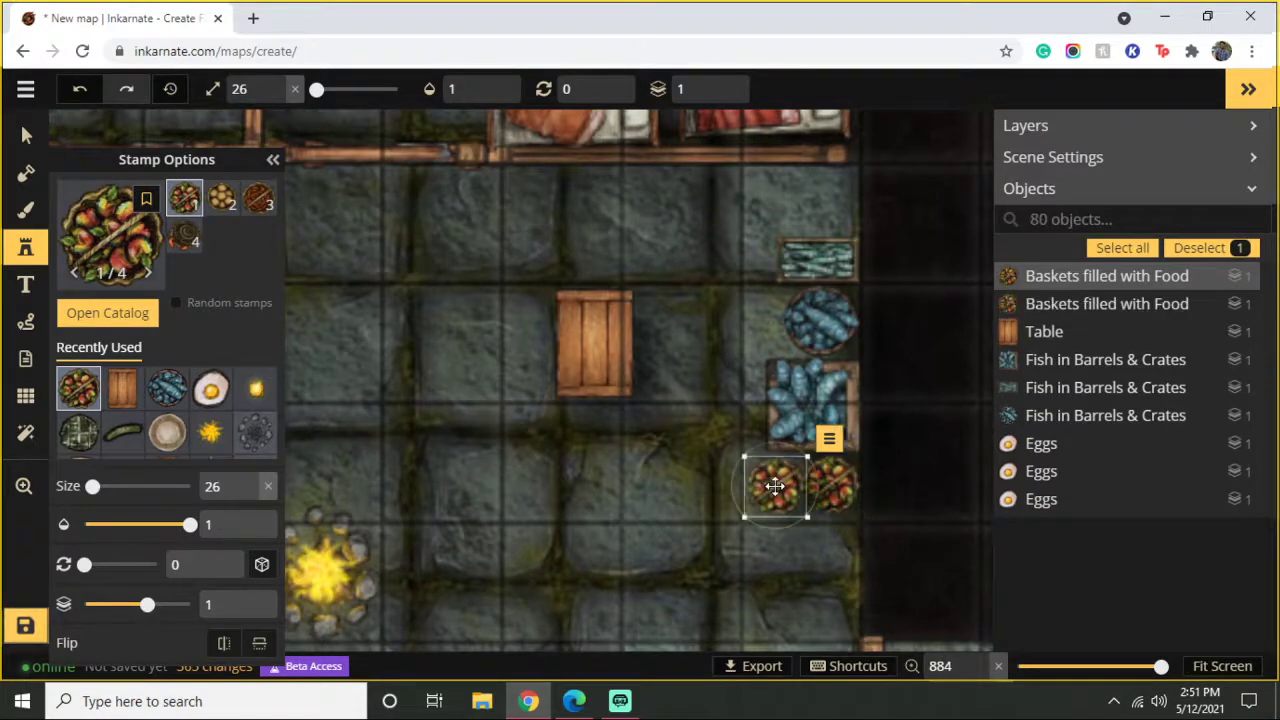
Step: Switch to basket variant 2/4 and place two baskets just below the table
click(87, 210)
click(646, 294)
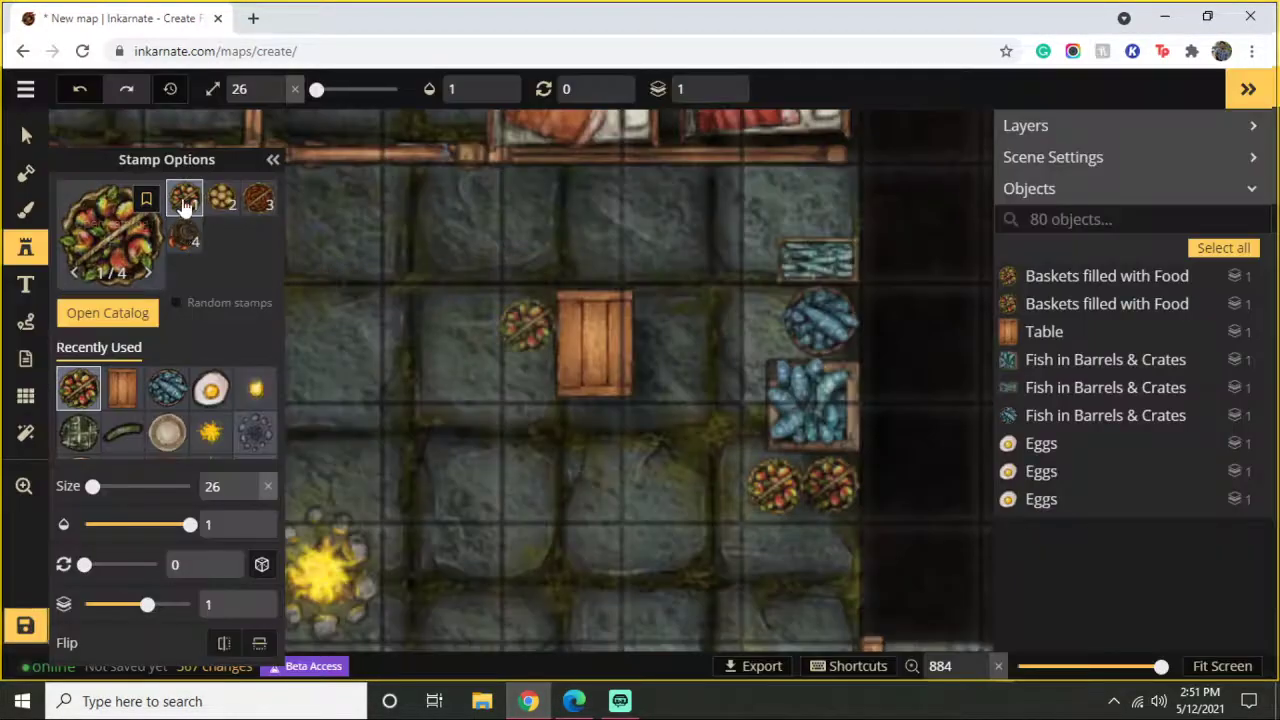
click(186, 235)
click(233, 208)
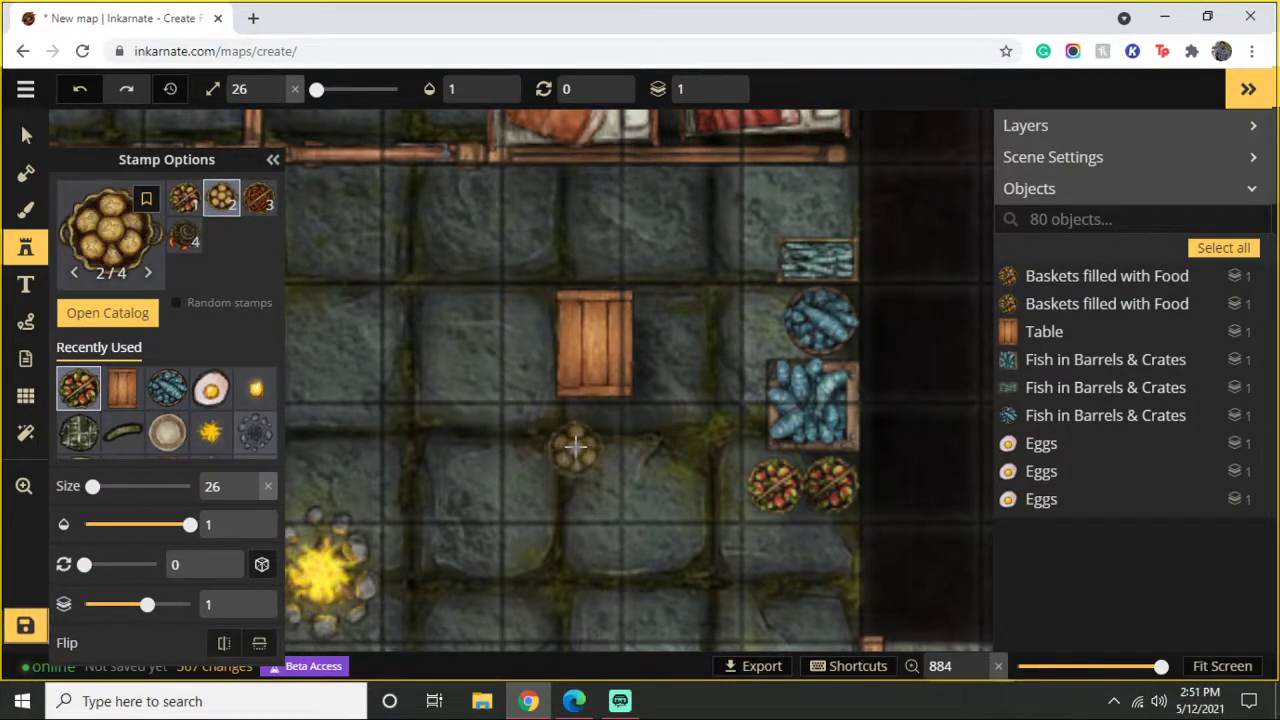
click(542, 430)
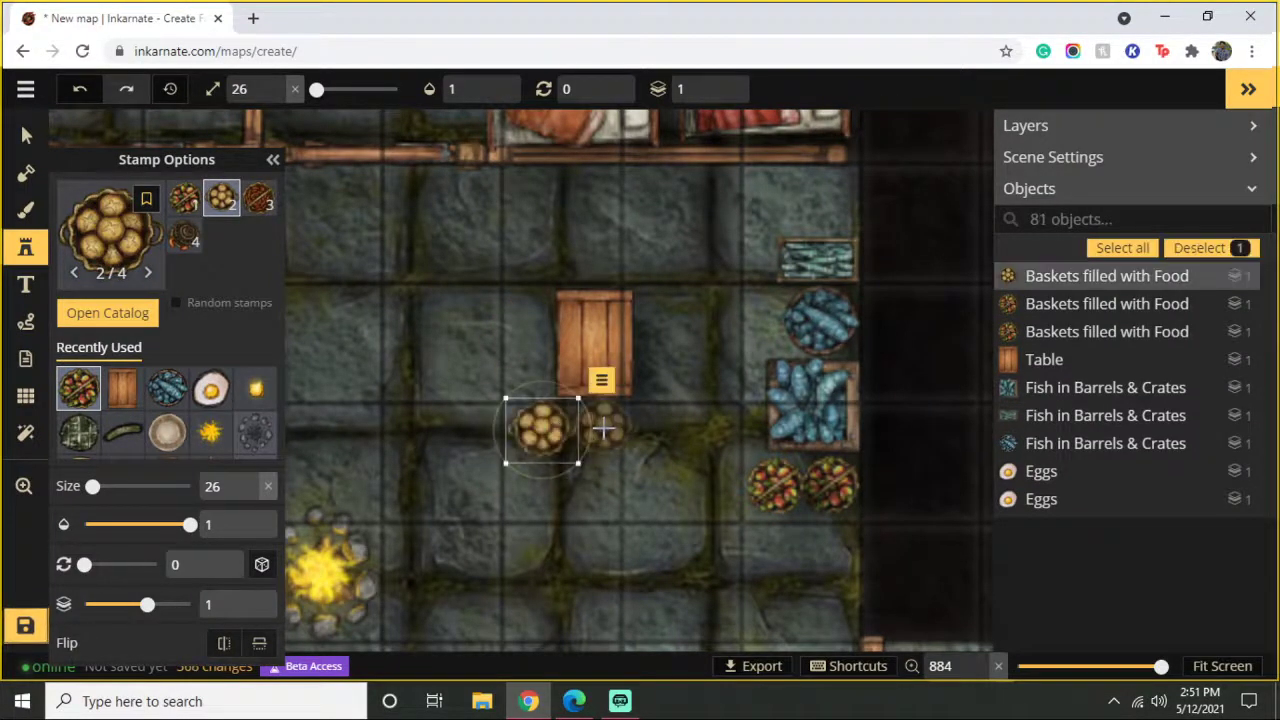
click(603, 428)
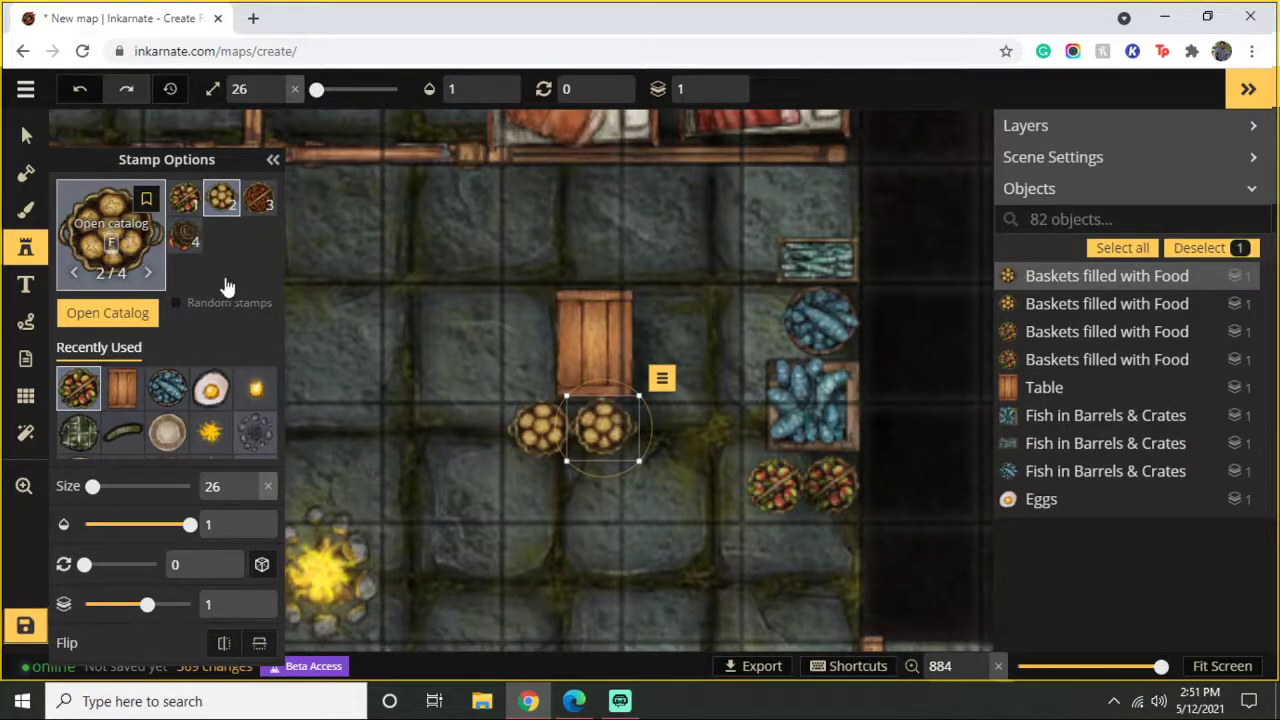
Step: Find the Rats stamp in the catalog's Sewers section and load it for placing
key(f)
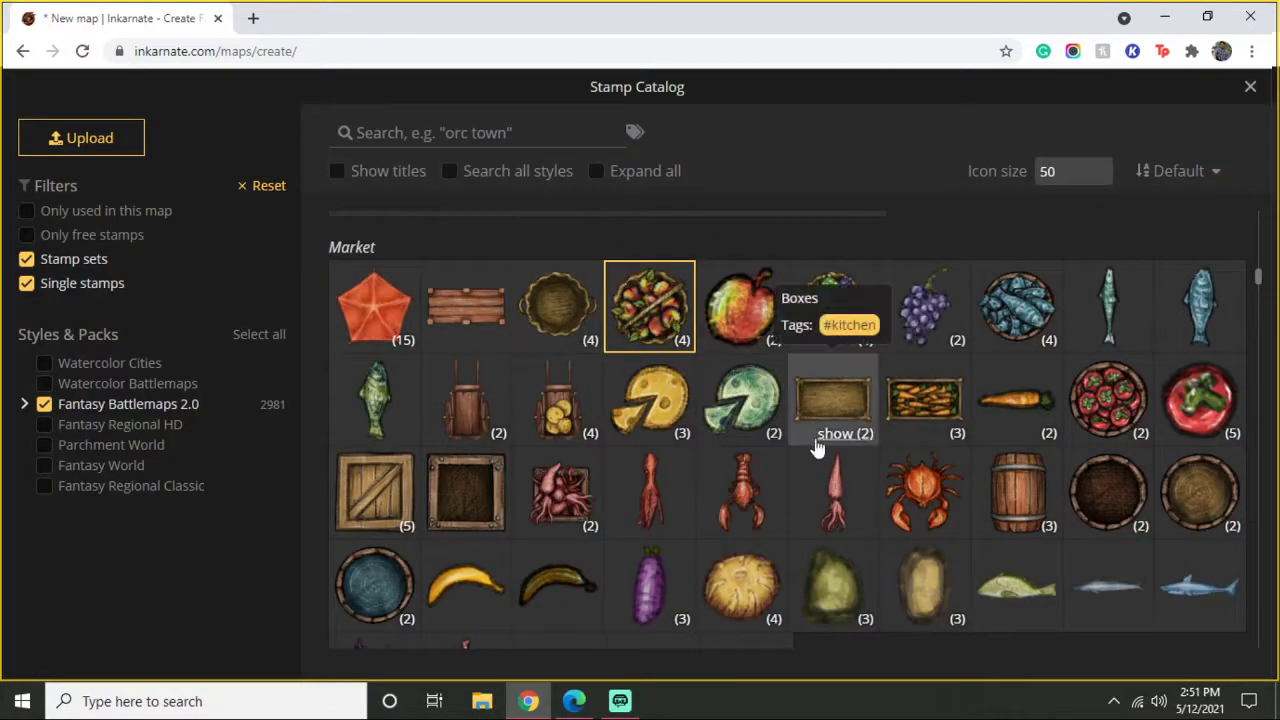
scroll(818, 450, down, 1)
scroll(760, 500, down, 1)
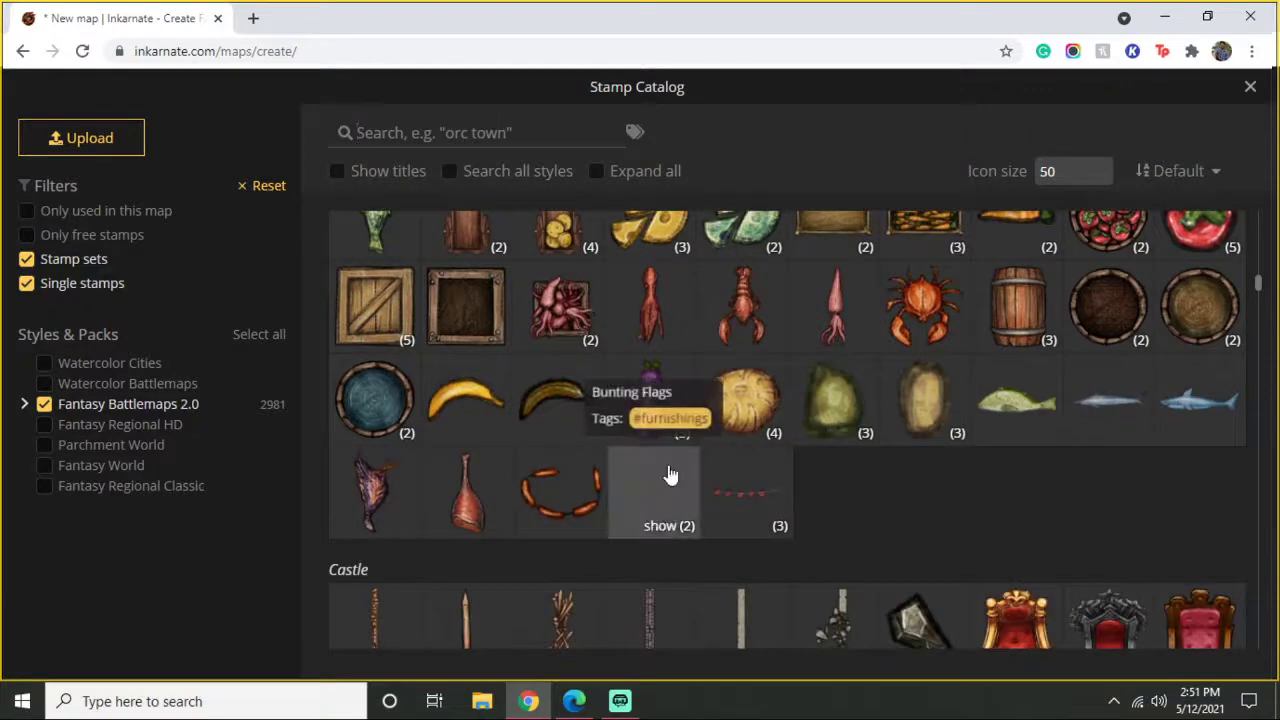
scroll(670, 476, down, 7)
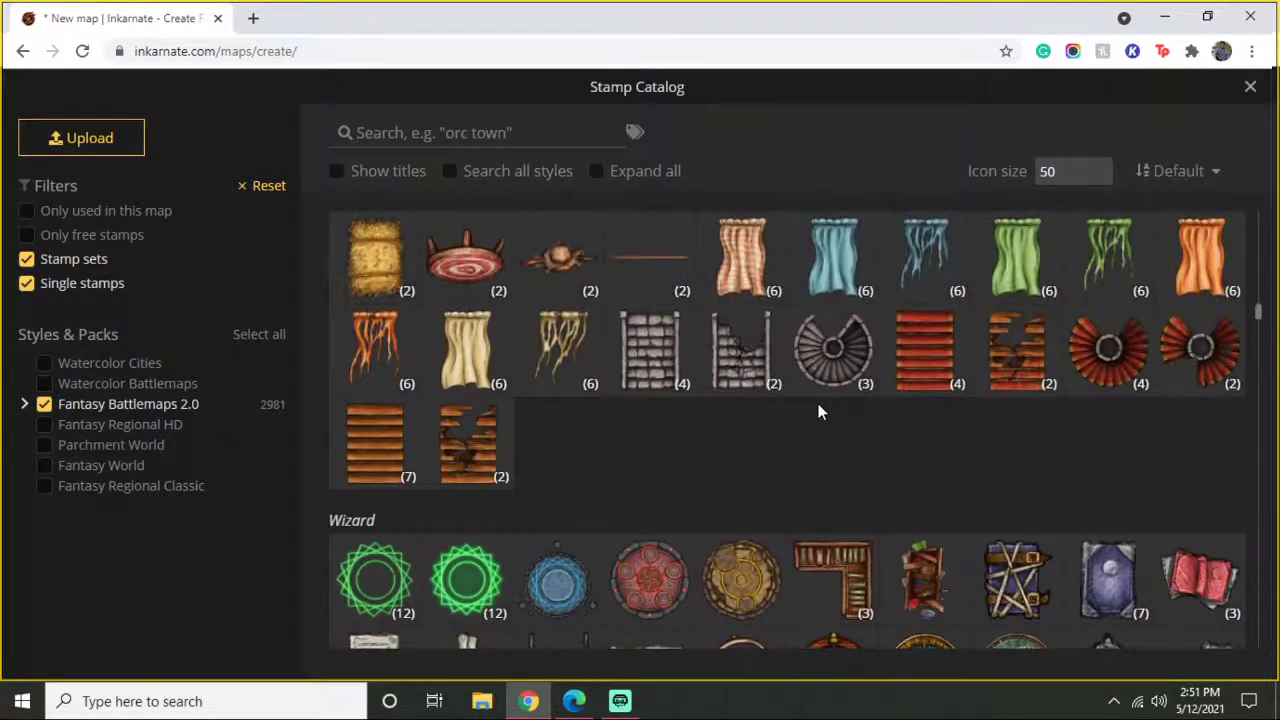
scroll(818, 410, up, 4)
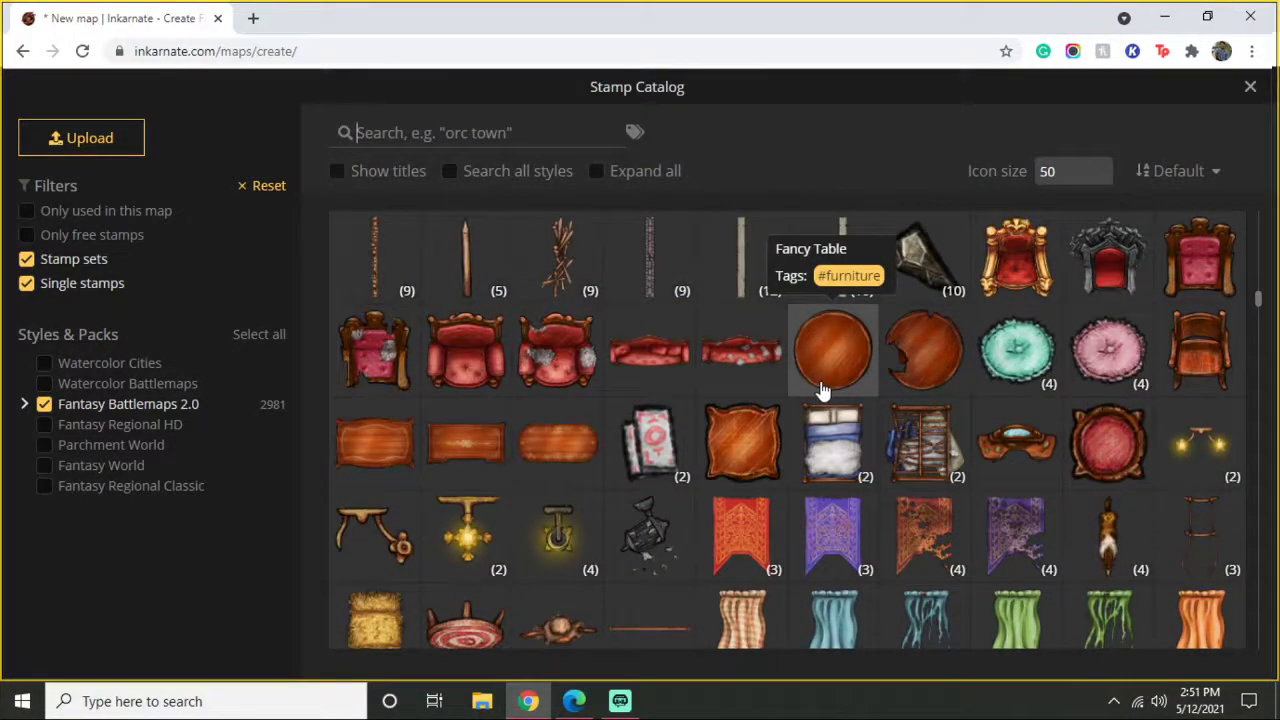
scroll(891, 360, down, 1)
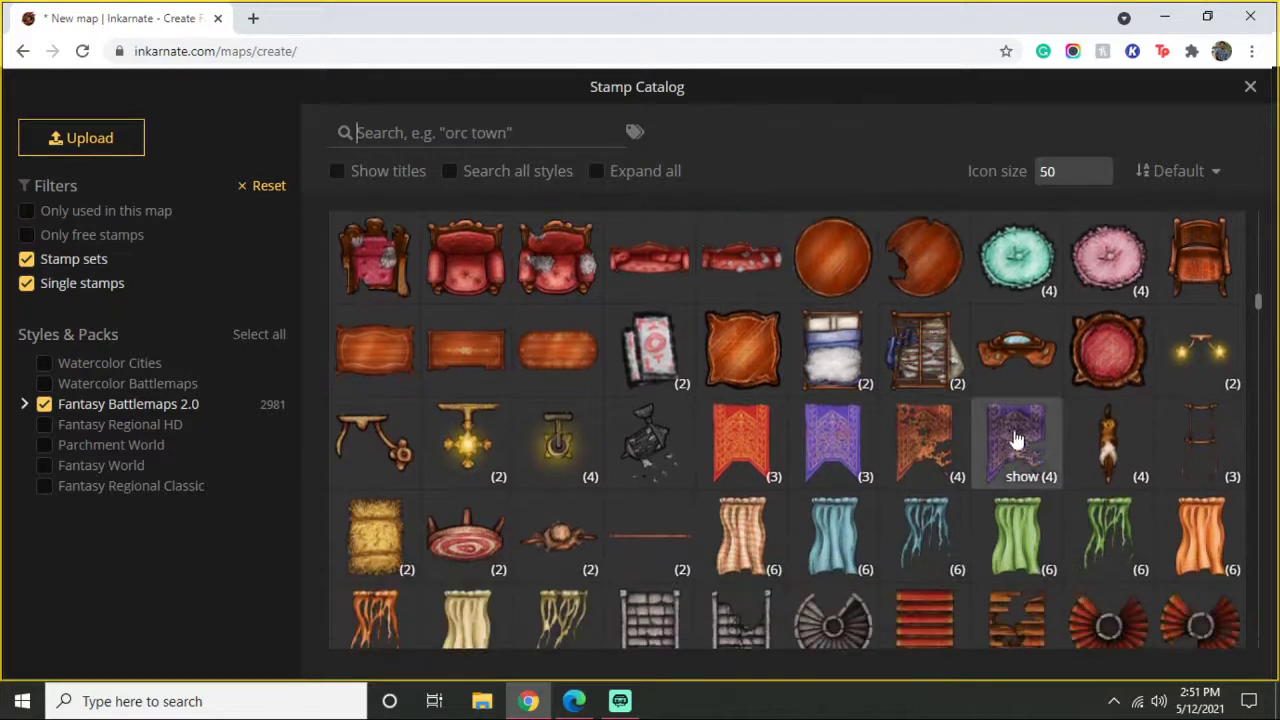
scroll(929, 386, down, 4)
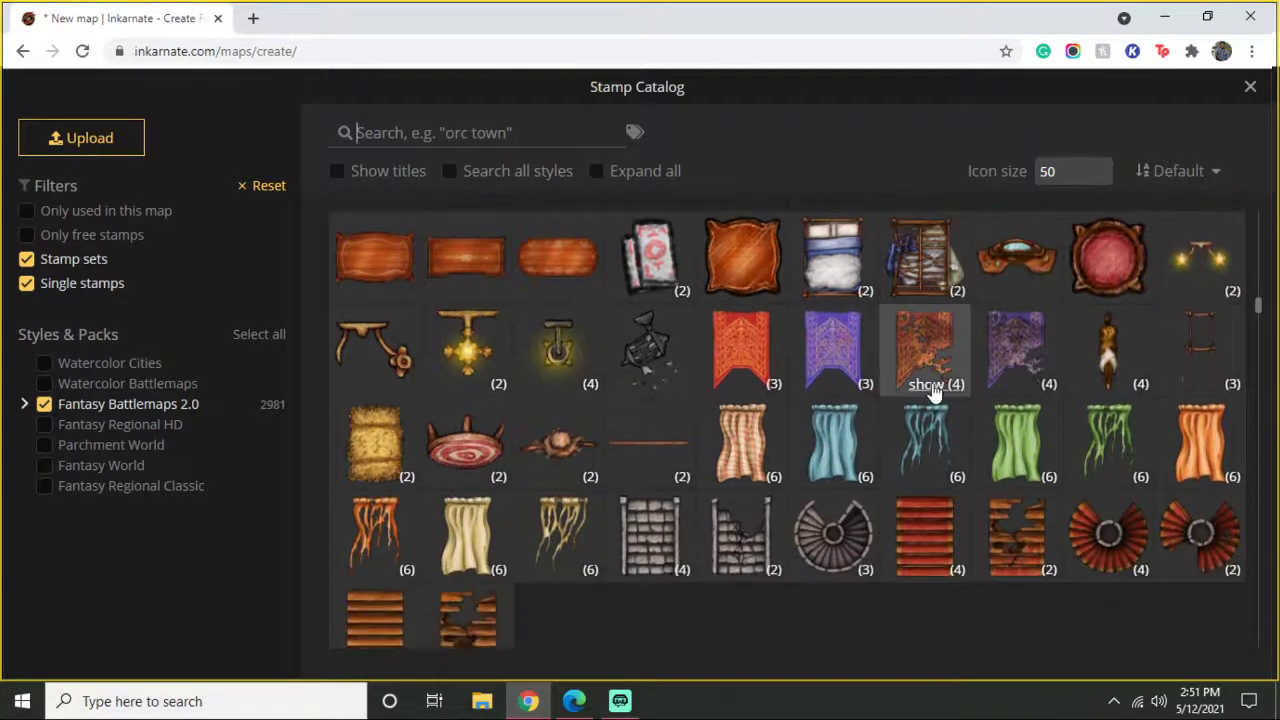
scroll(697, 361, down, 1)
scroll(836, 418, down, 2)
scroll(666, 412, down, 3)
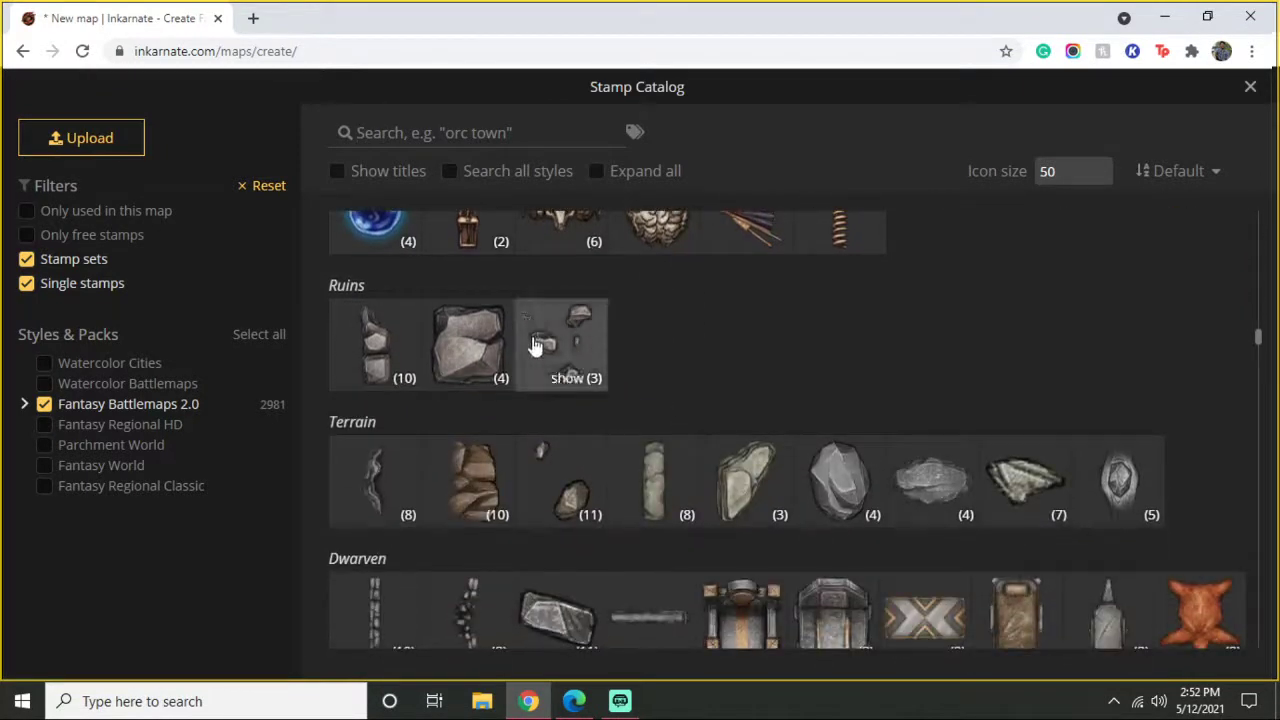
scroll(600, 355, down, 3)
scroll(625, 345, down, 3)
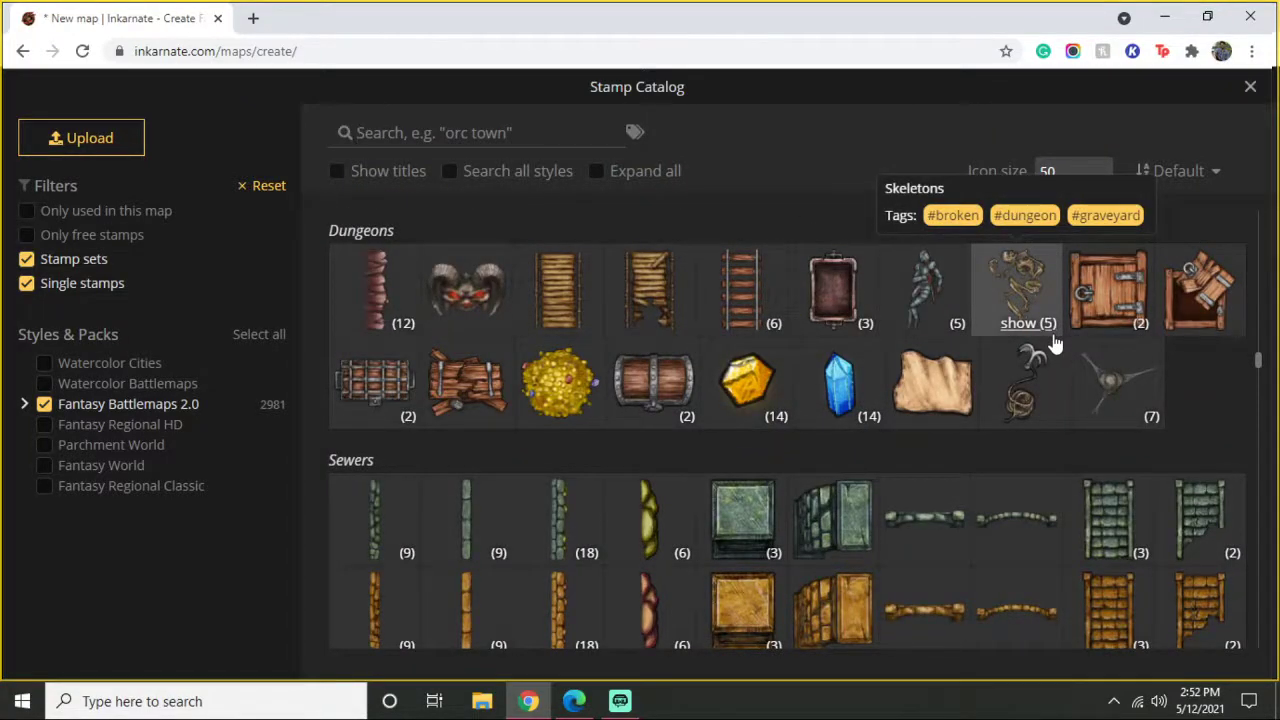
scroll(745, 300, down, 2)
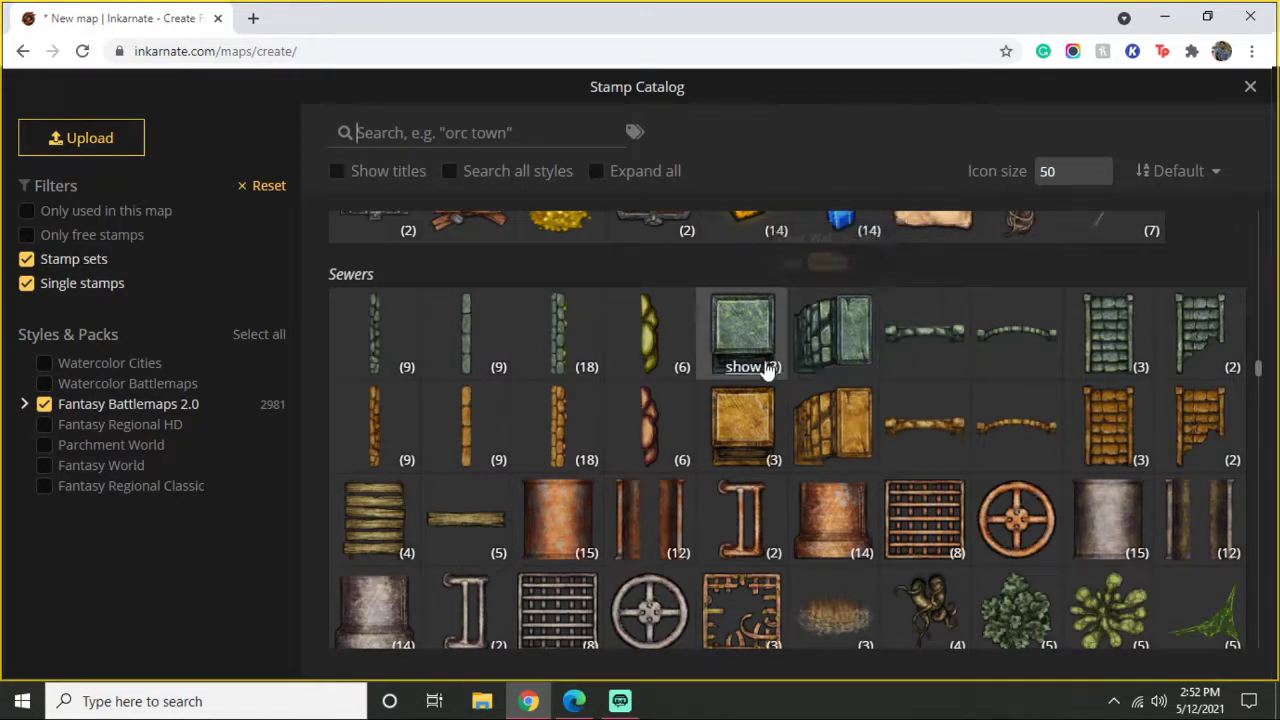
scroll(926, 340, down, 3)
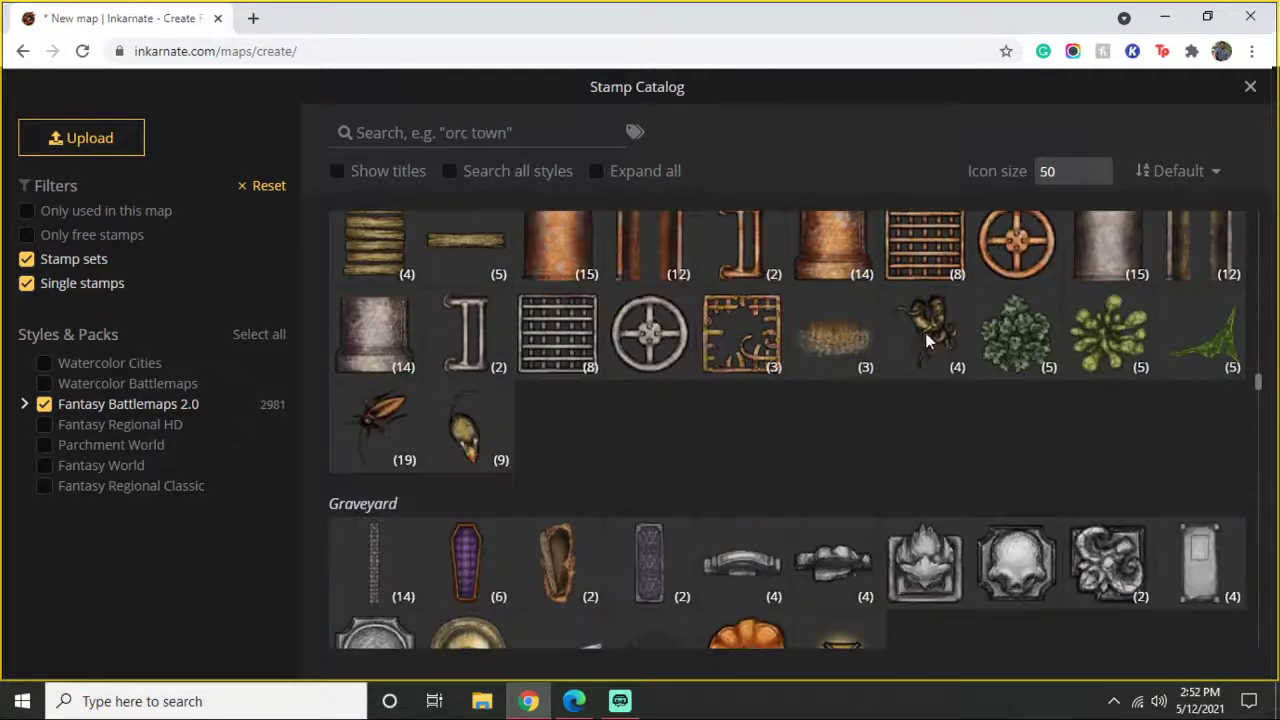
scroll(924, 345, up, 3)
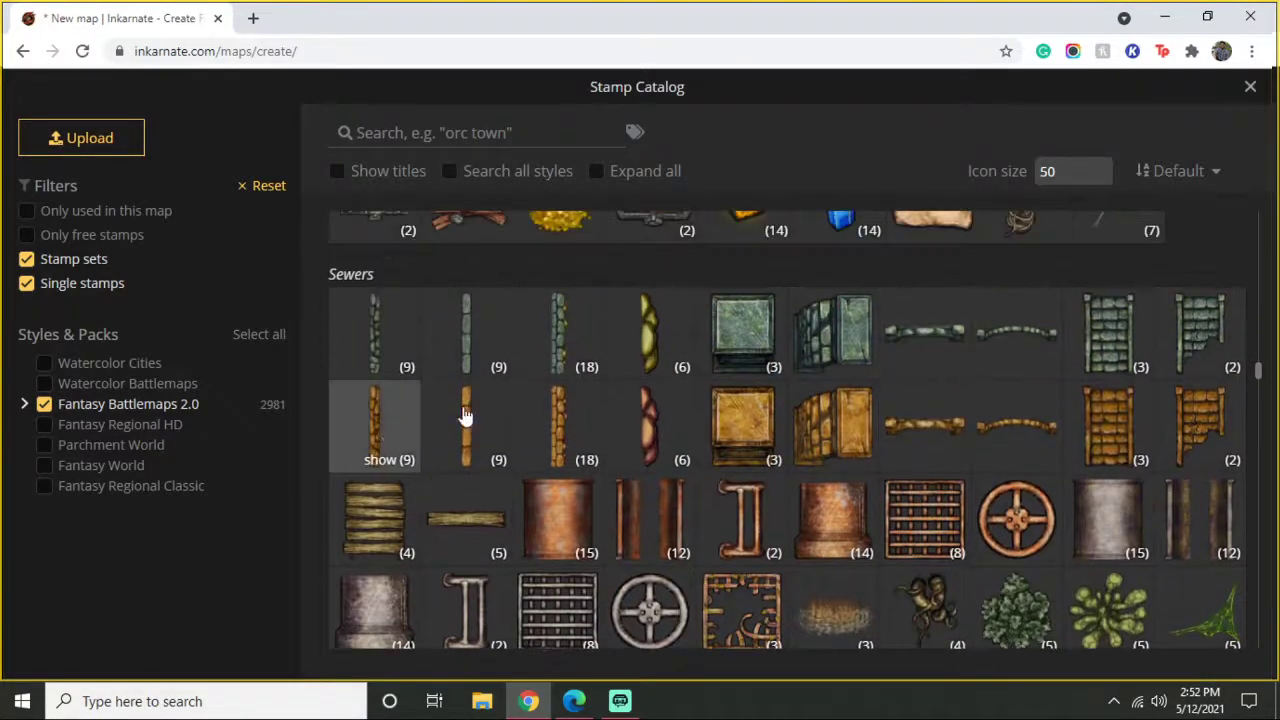
scroll(605, 400, down, 1)
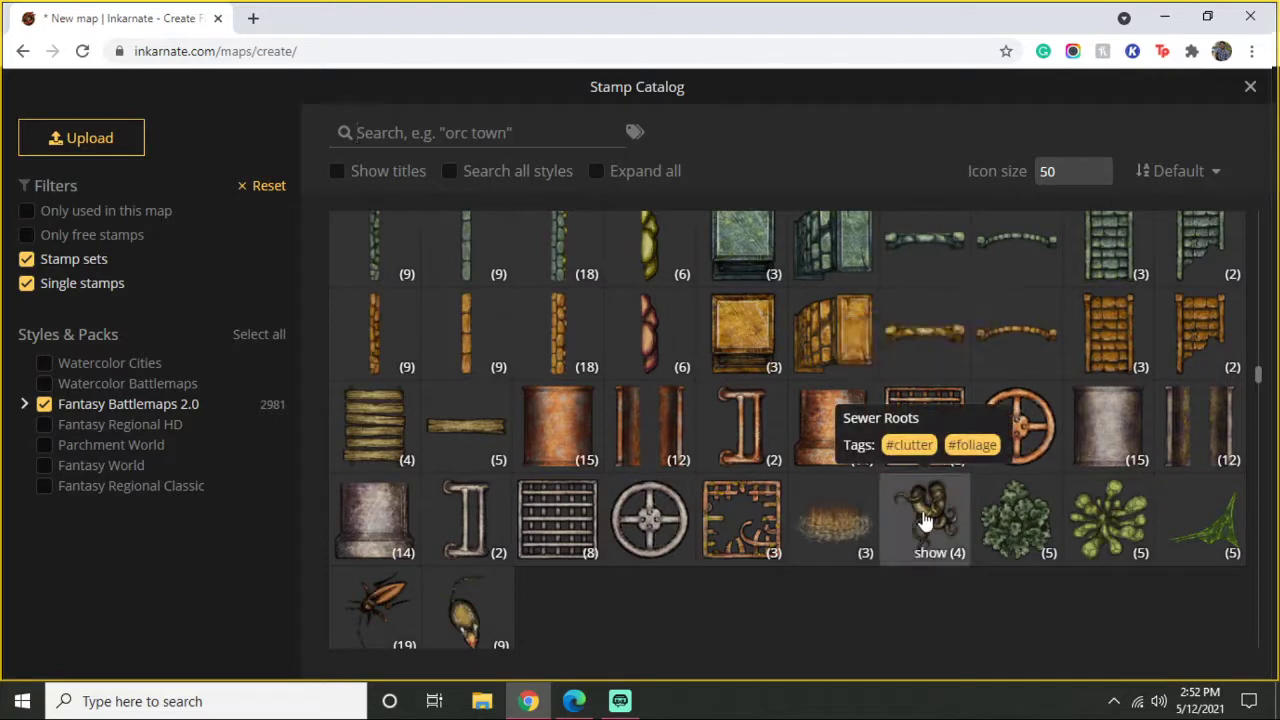
scroll(452, 494, down, 1)
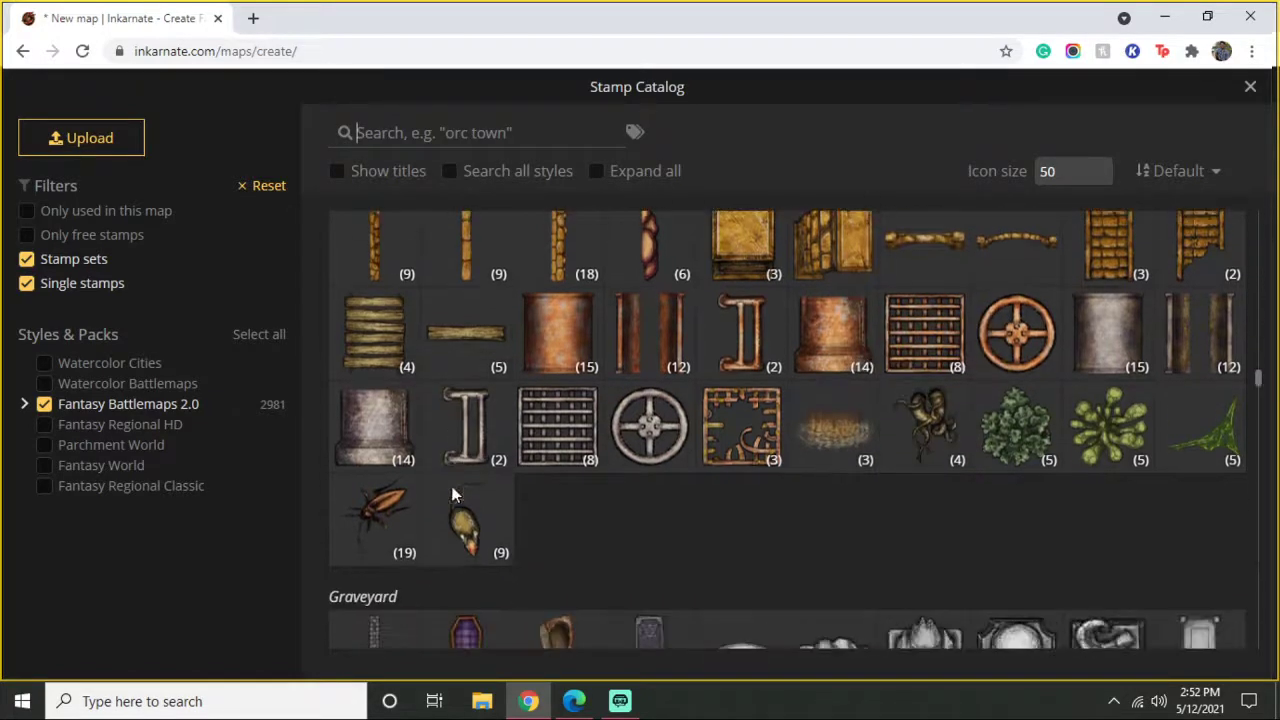
click(466, 525)
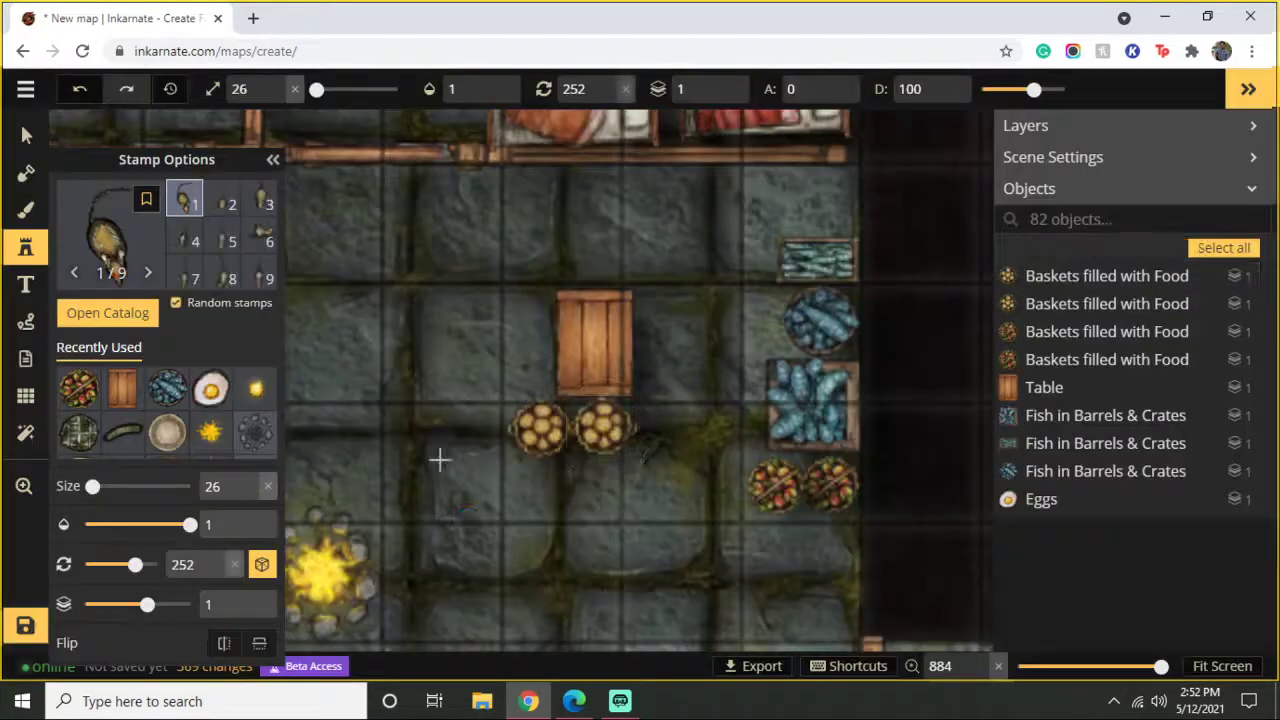
Step: Undo a misplaced first rat, then reselect the rat stamp and enlarge it
scroll(388, 314, up, 3)
click(395, 310)
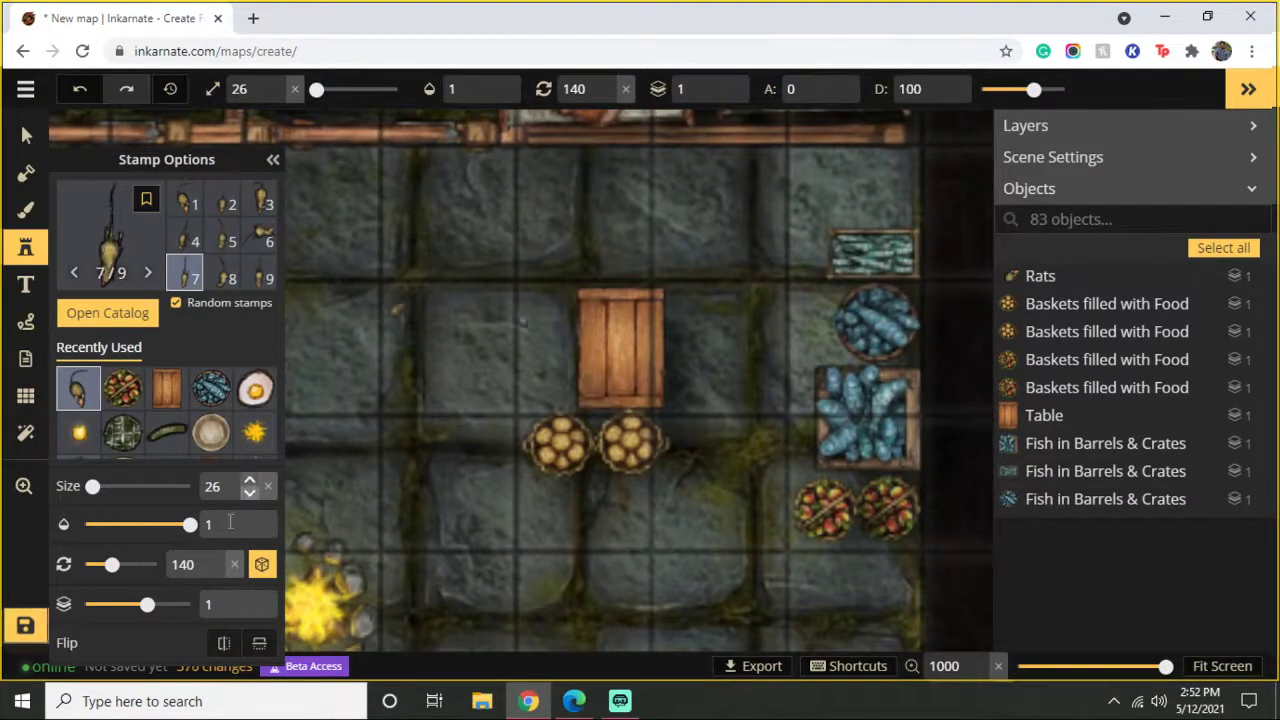
drag(93, 487, 112, 487)
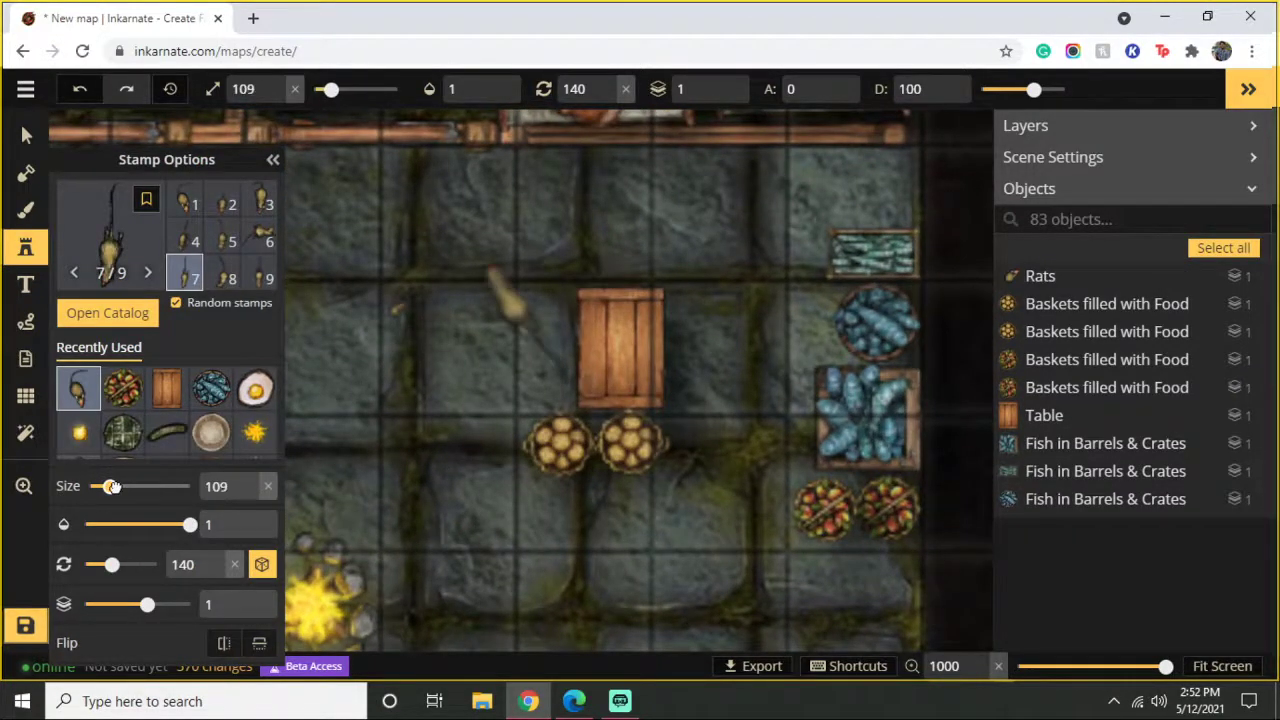
click(78, 92)
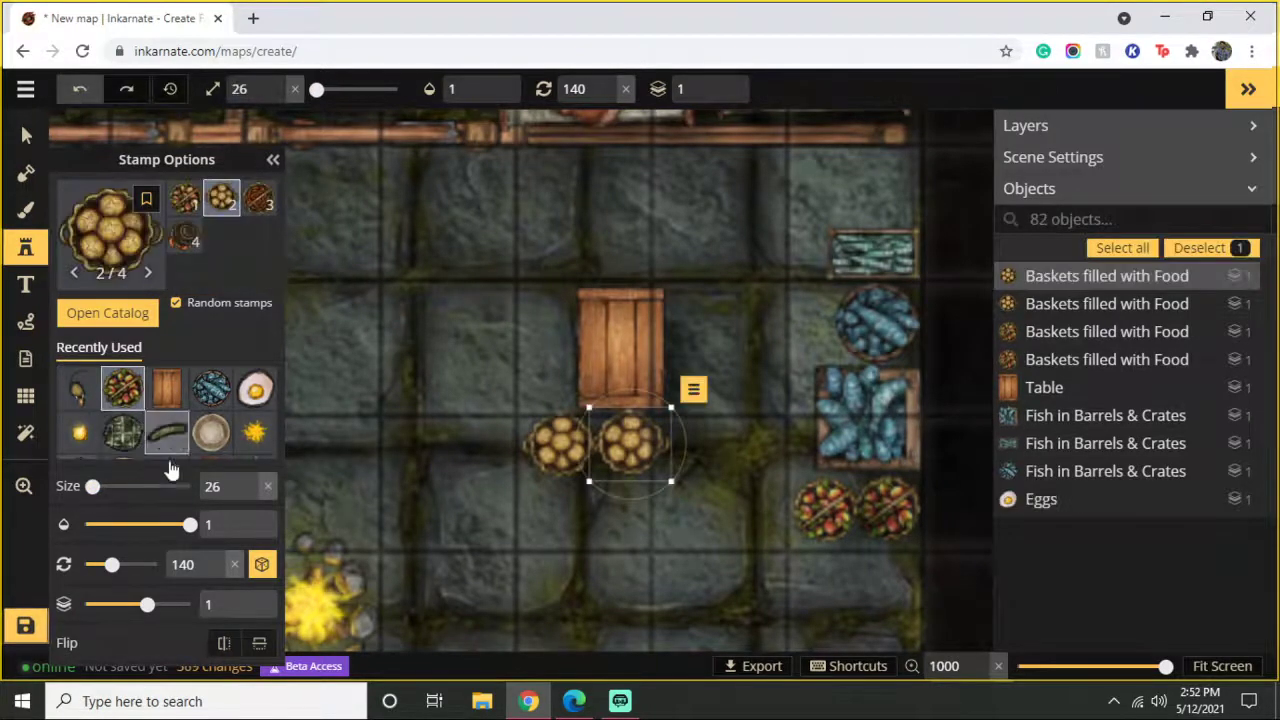
click(78, 390)
drag(107, 486, 111, 486)
Step: Place a rat on open sewer floor and shrink it to size 82
scroll(452, 352, down, 3)
scroll(452, 352, down, 3)
drag(471, 369, 757, 263)
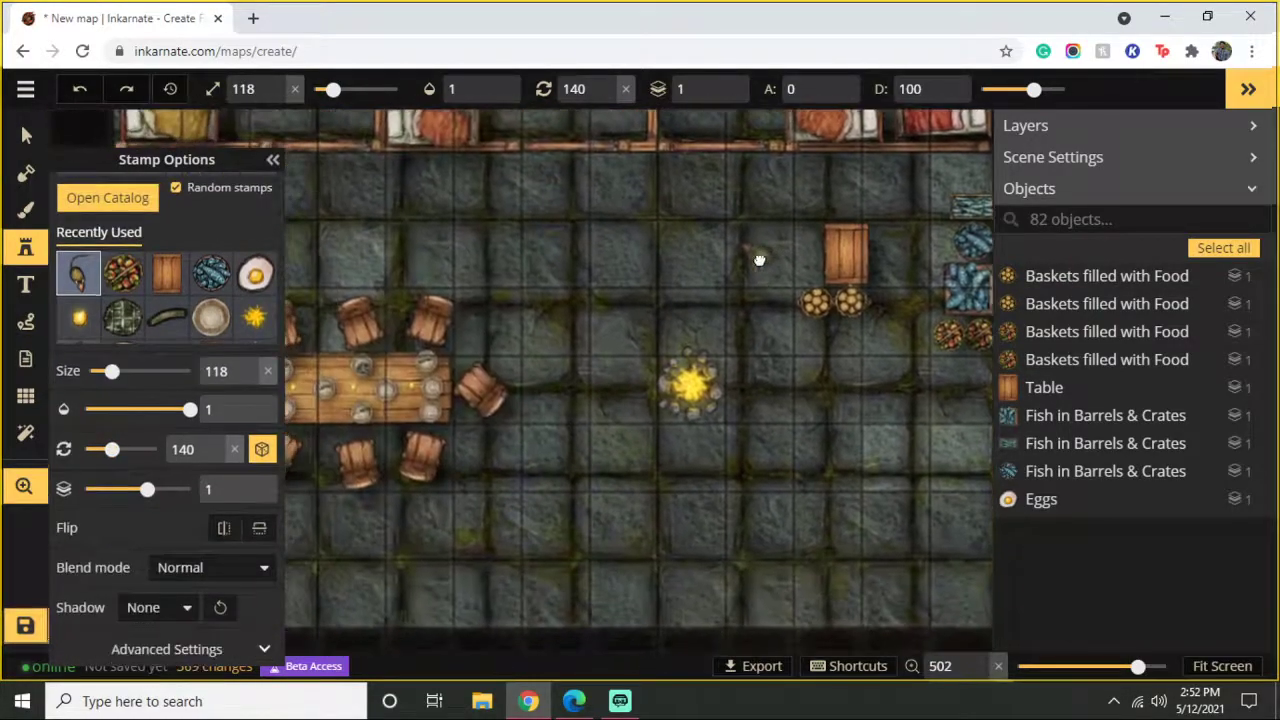
click(662, 265)
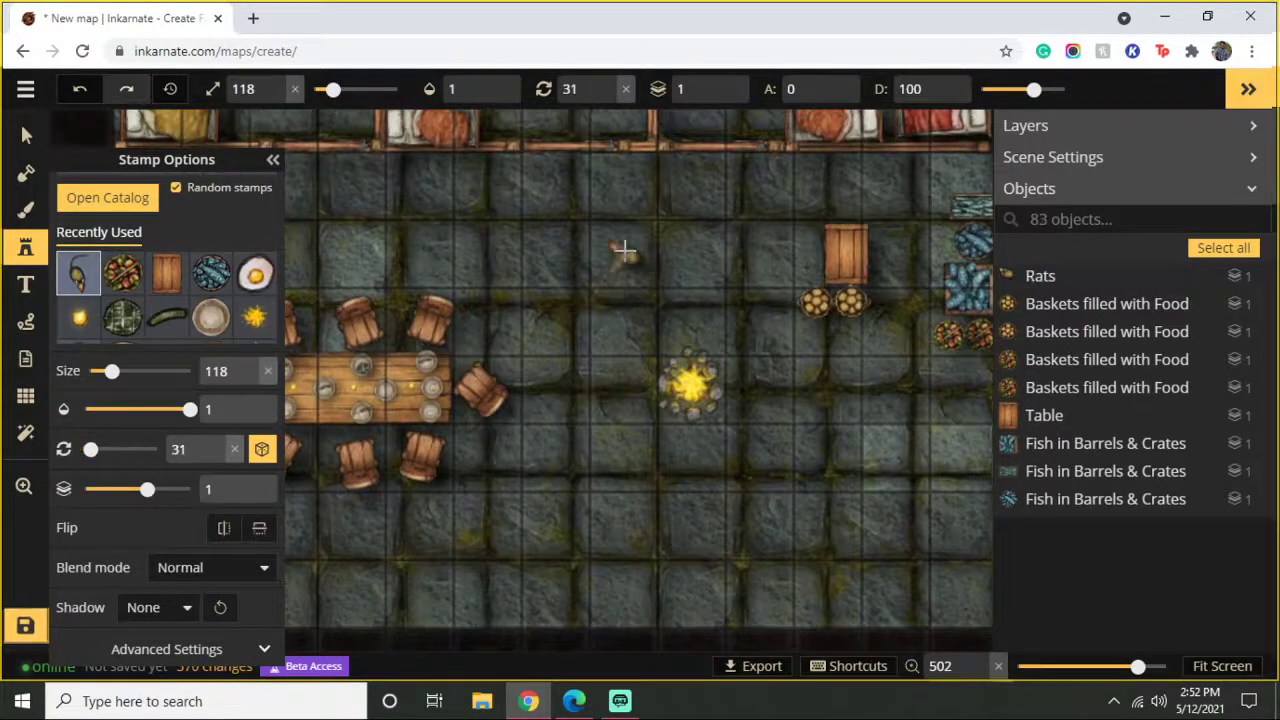
scroll(630, 250, up, 5)
click(33, 128)
click(687, 248)
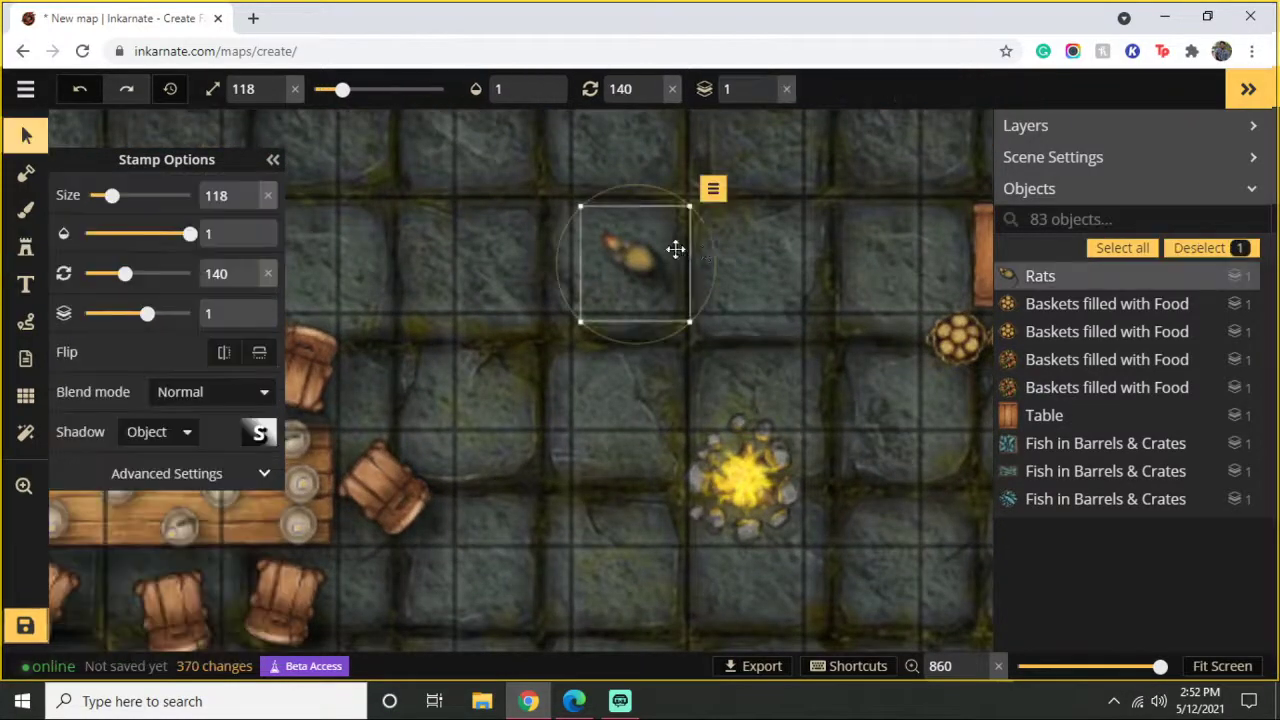
drag(688, 210, 657, 245)
click(612, 283)
scroll(620, 270, down, 3)
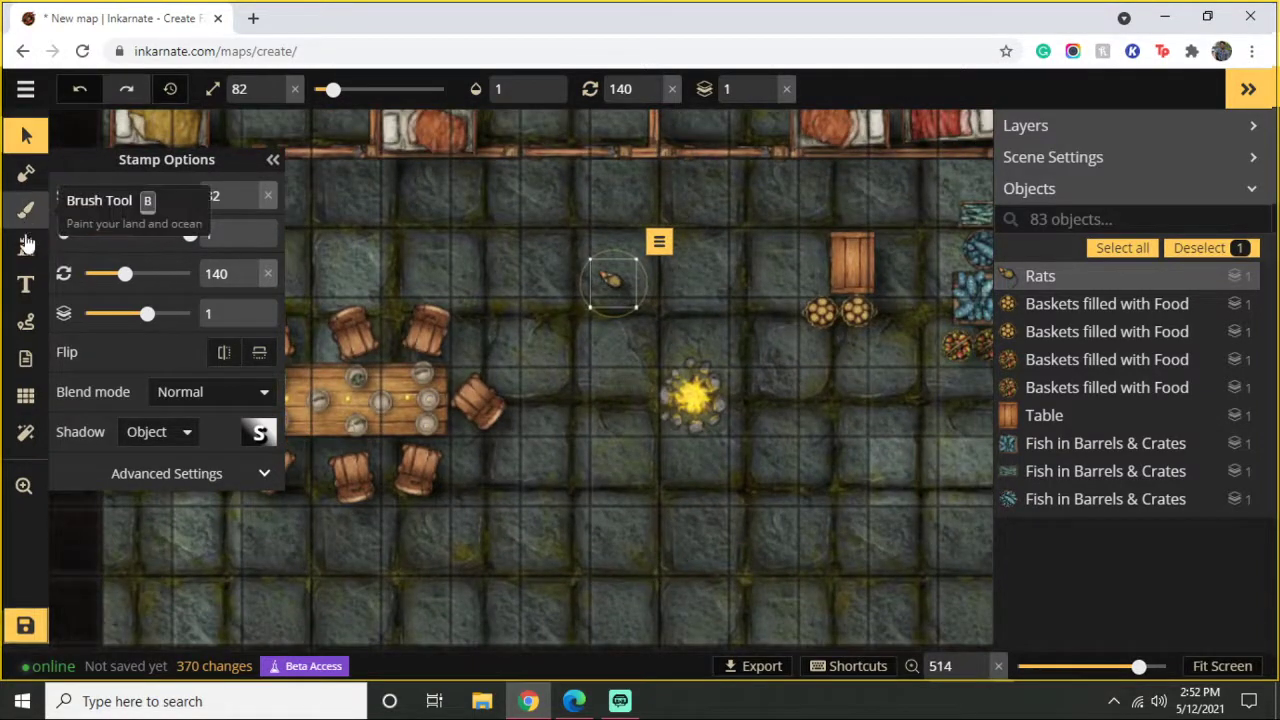
key(Escape)
Step: Scatter more rats around the beds, the crates and the dining table
drag(408, 220, 543, 314)
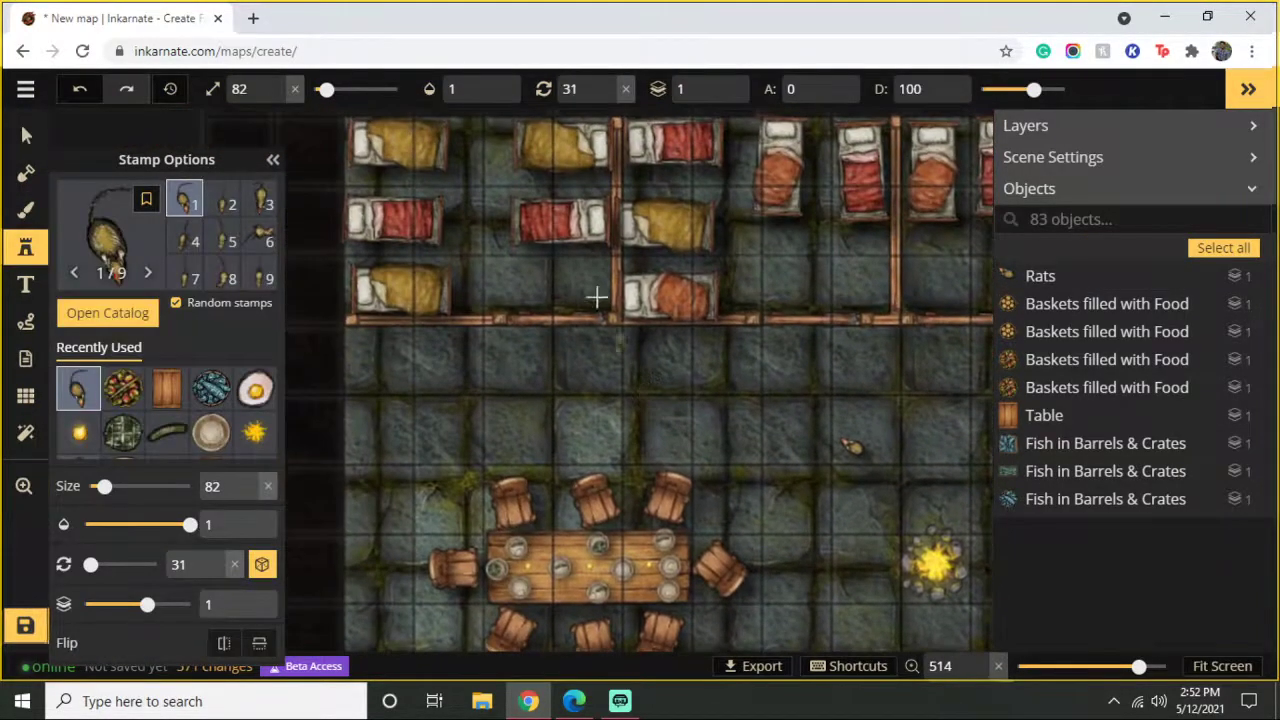
click(469, 136)
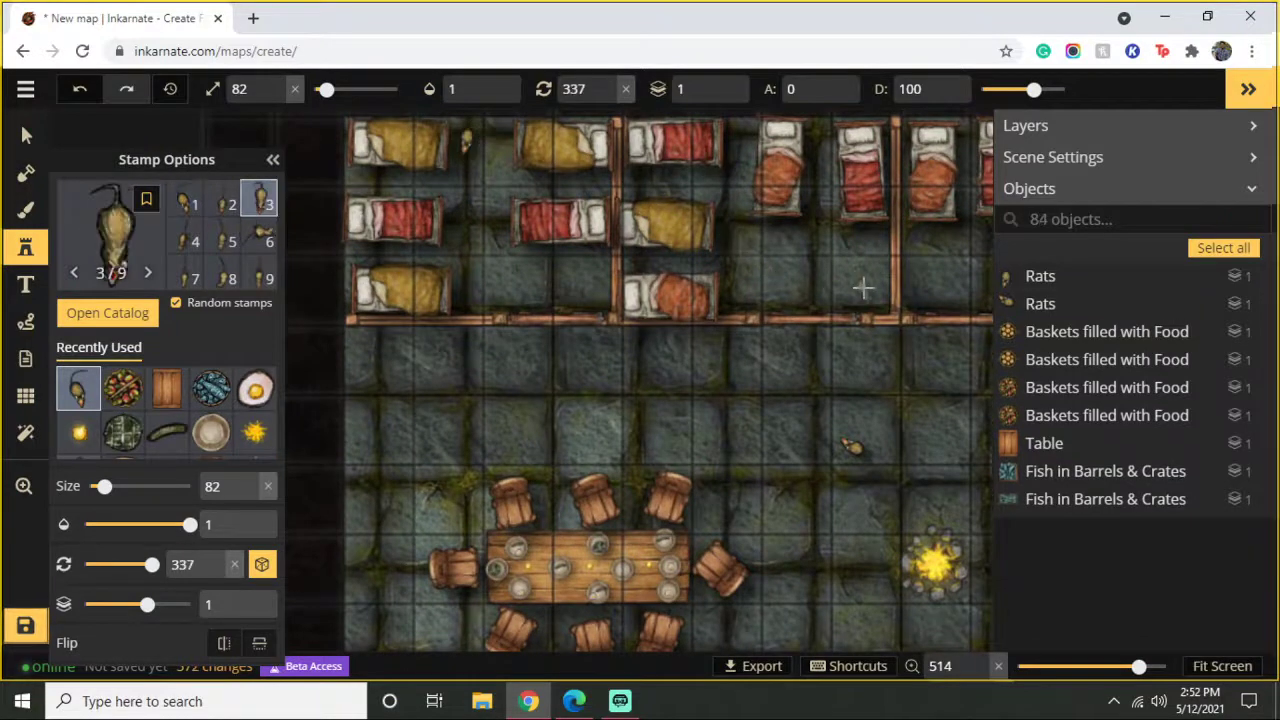
click(868, 280)
drag(849, 343, 674, 400)
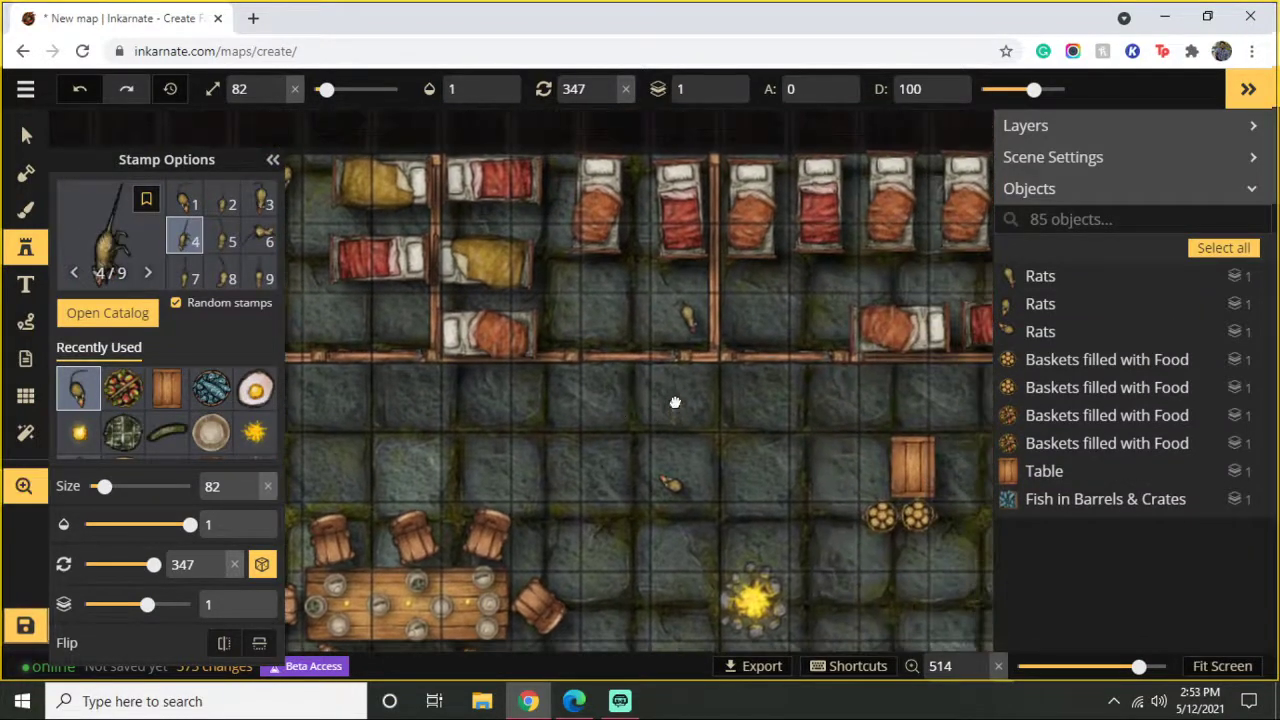
drag(914, 286, 772, 291)
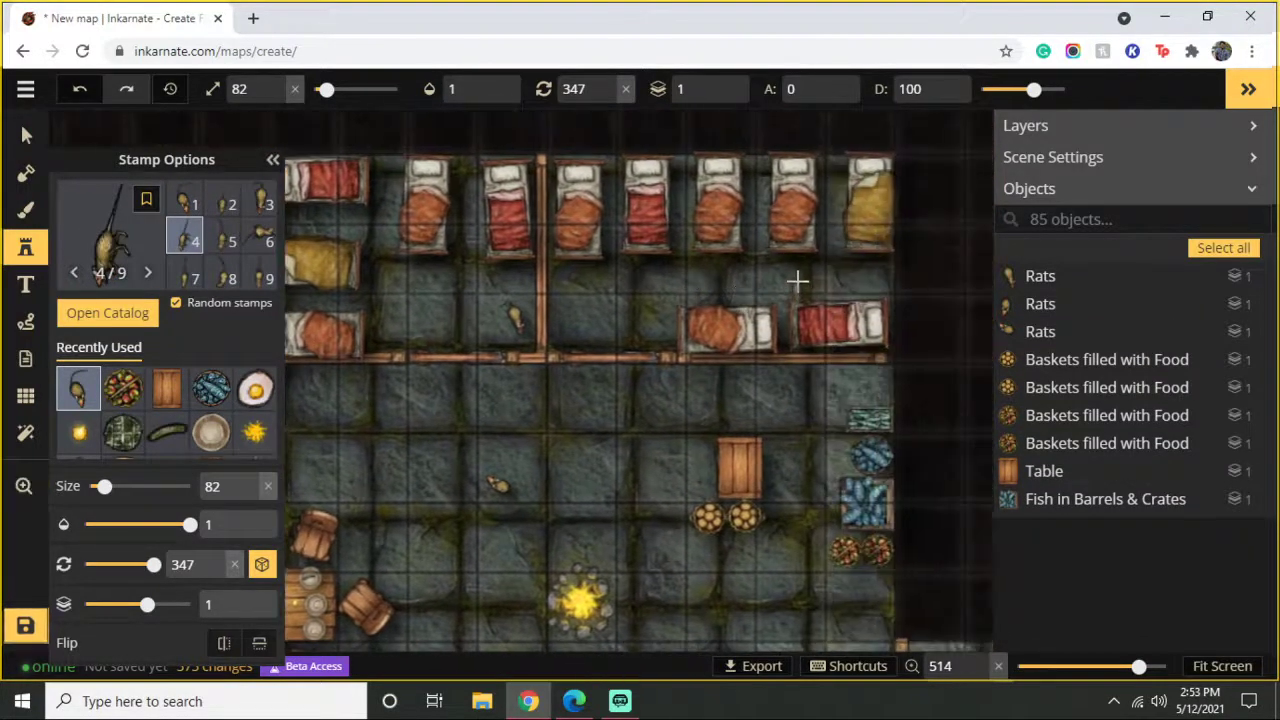
click(797, 280)
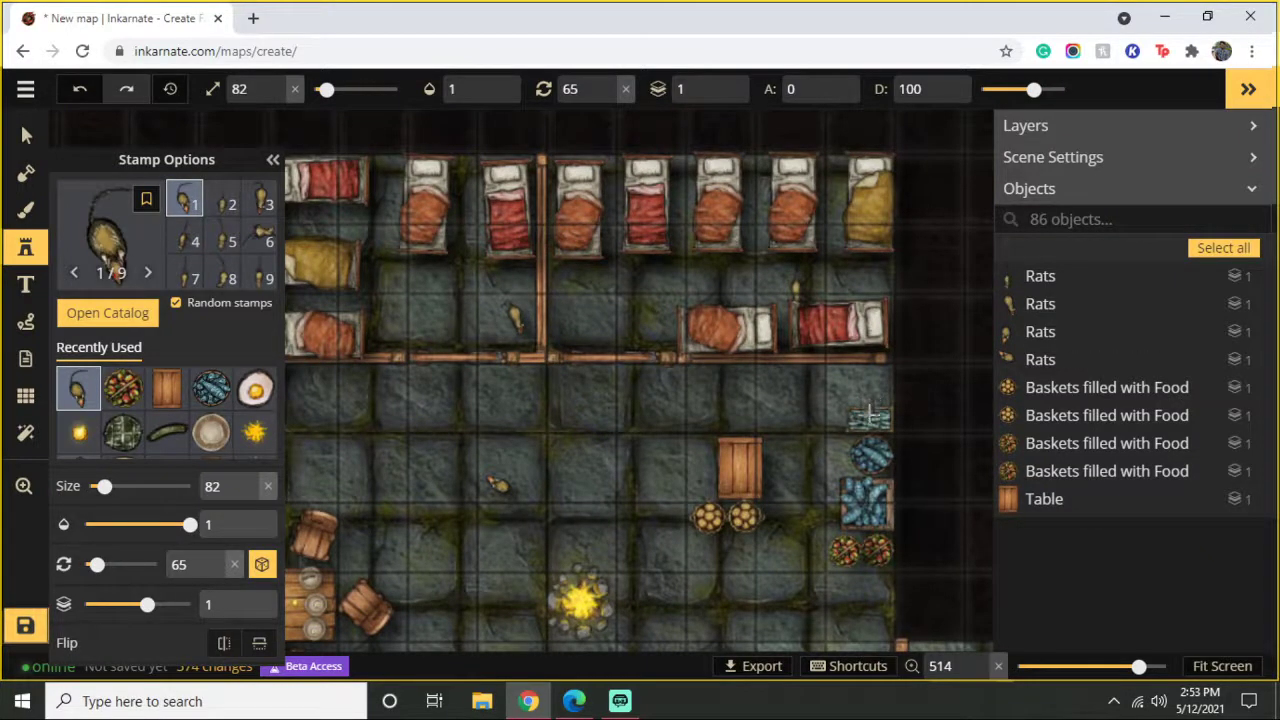
click(745, 463)
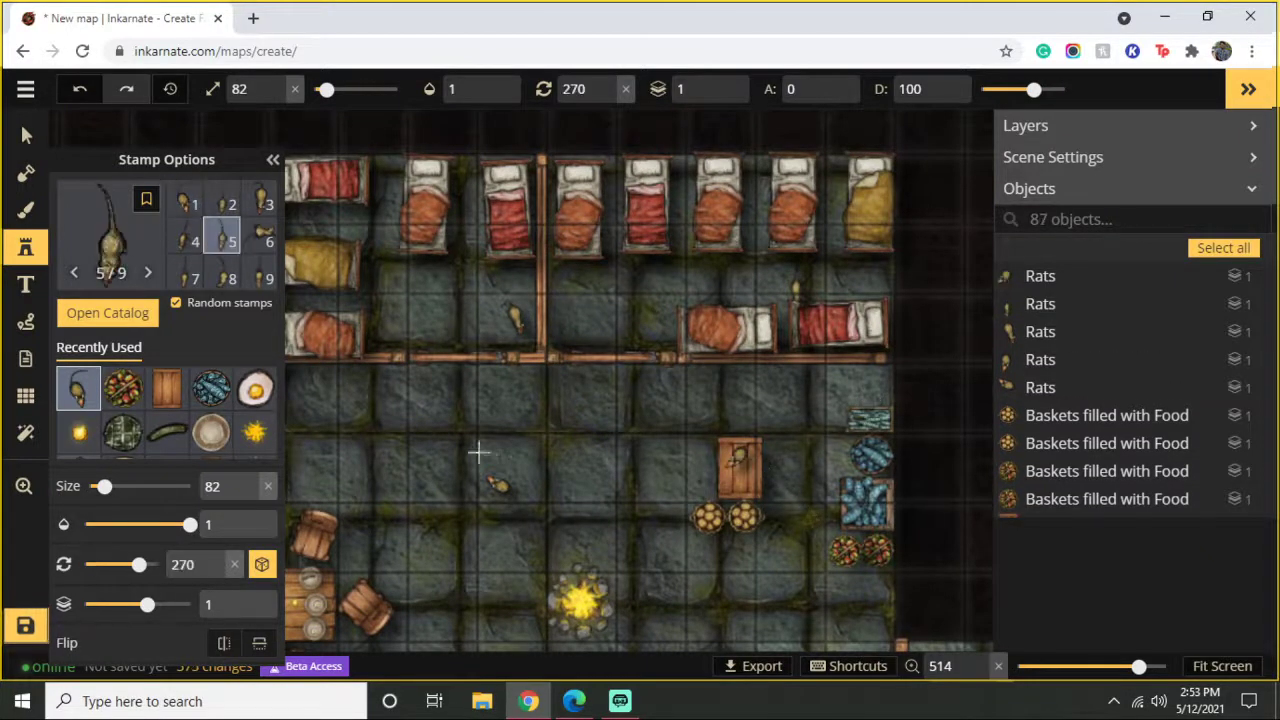
drag(477, 449, 796, 211)
click(321, 402)
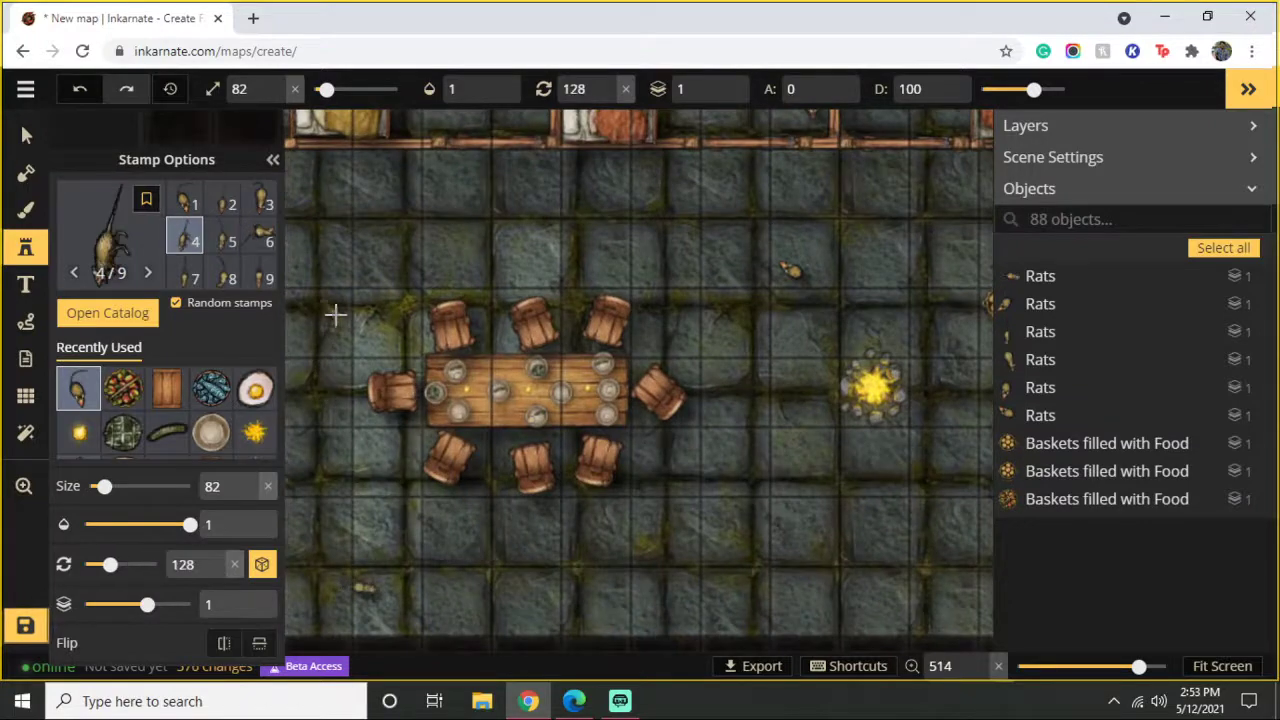
click(336, 315)
Step: Scroll the stamp catalog down to the Sewers set to find Broken Sewer Grates
click(107, 312)
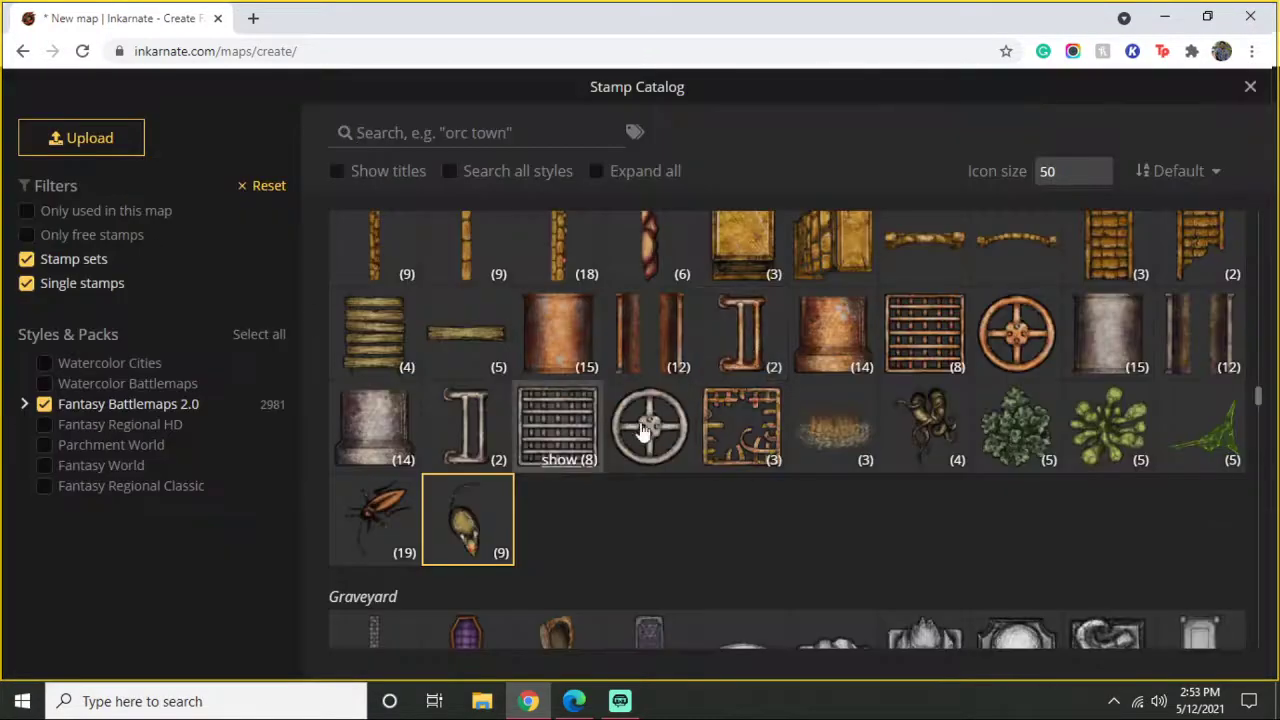
scroll(752, 362, down, 3)
scroll(669, 386, down, 5)
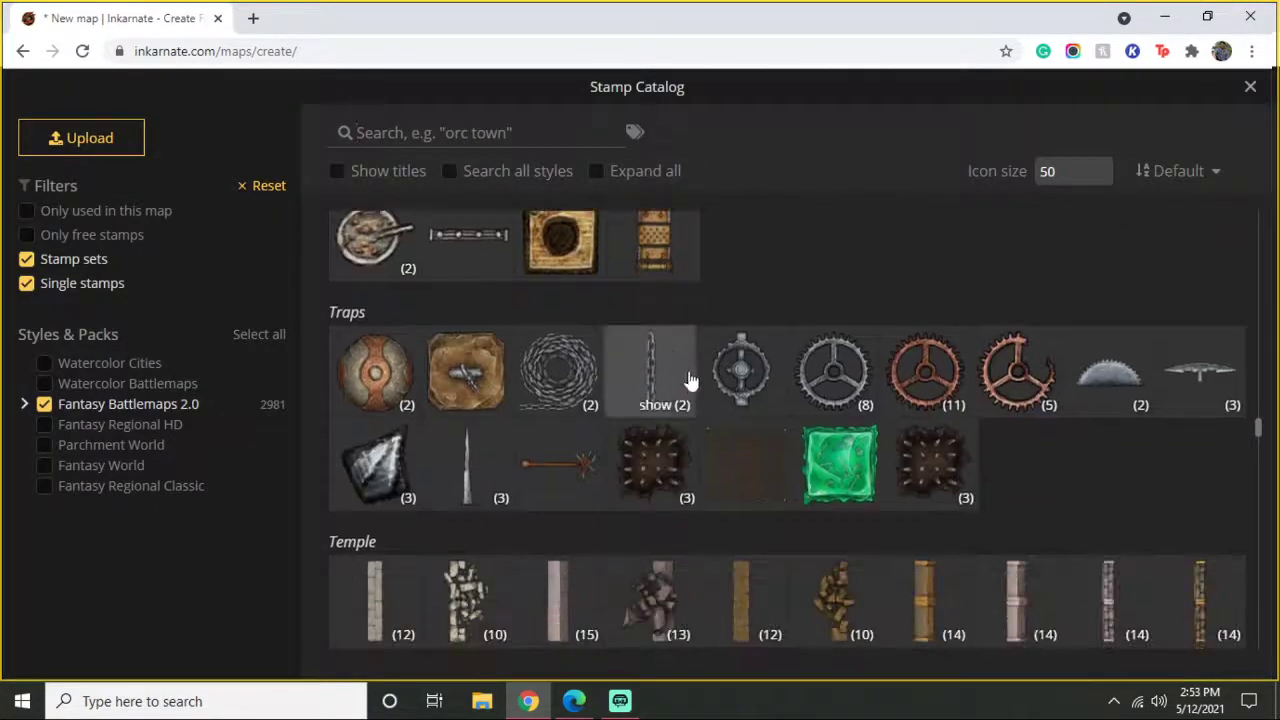
scroll(710, 355, down, 3)
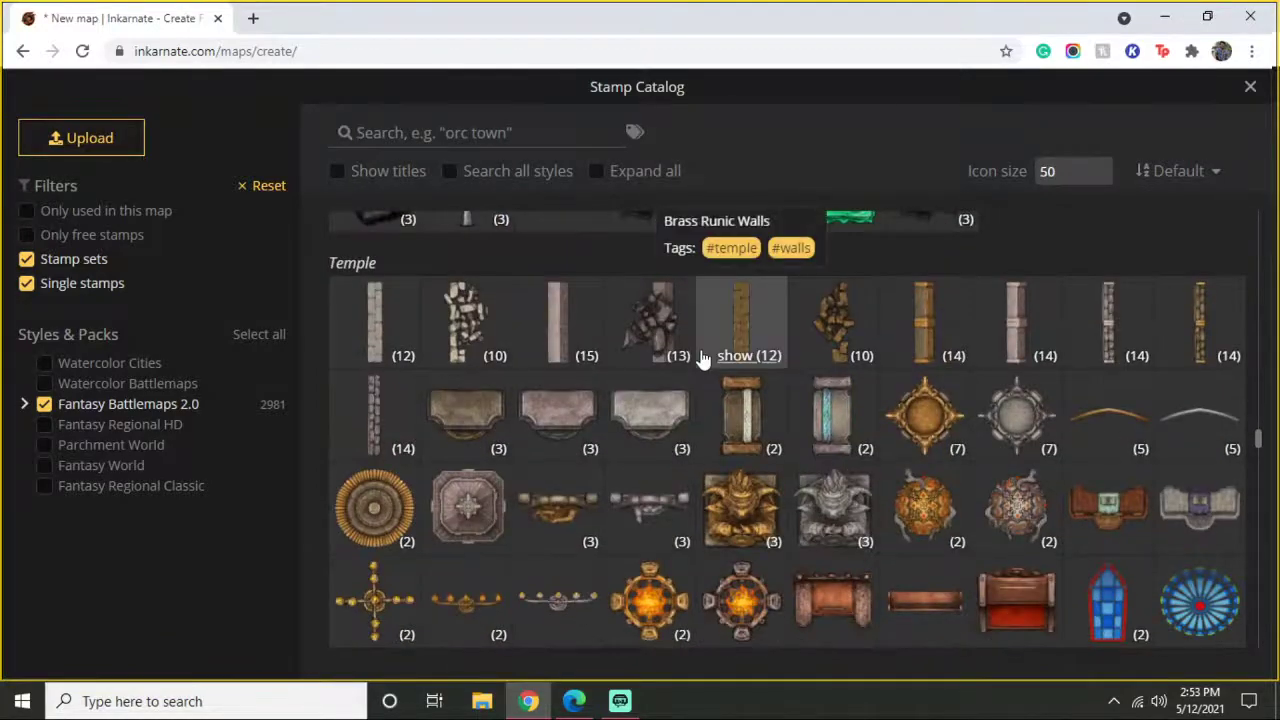
scroll(702, 358, down, 4)
scroll(699, 357, down, 6)
scroll(718, 346, down, 3)
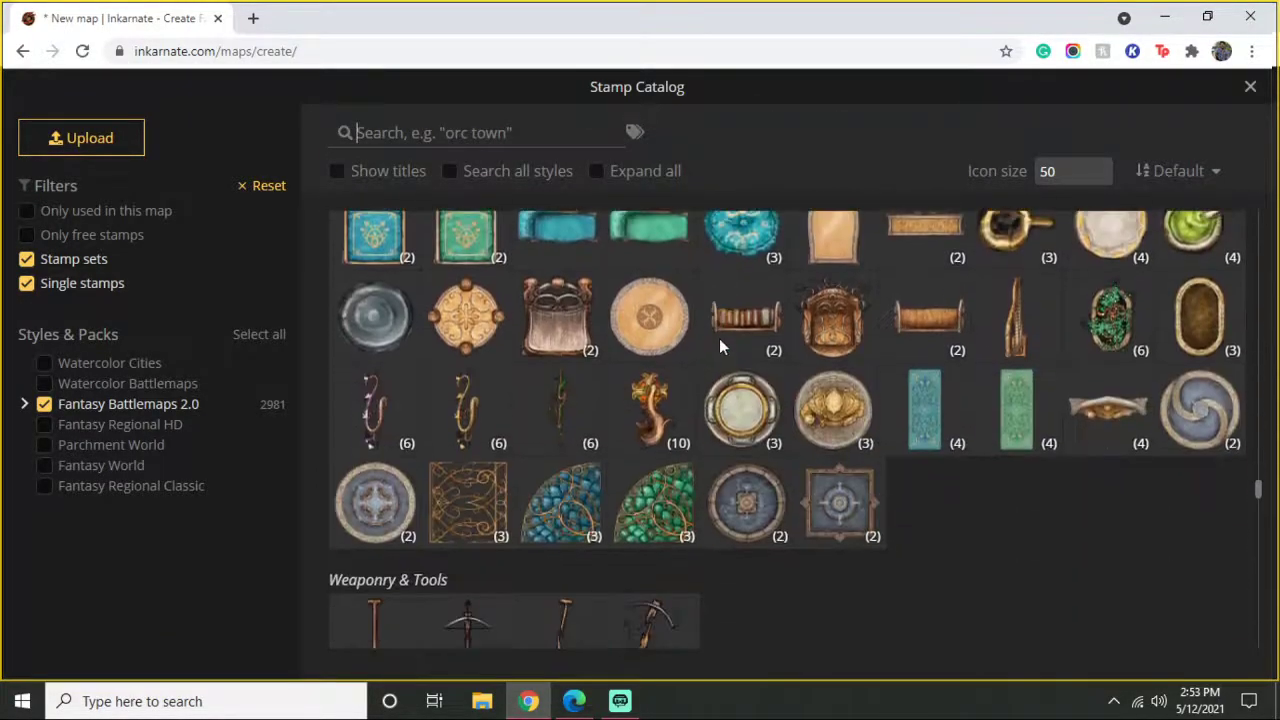
scroll(722, 344, up, 10)
scroll(720, 340, down, 10)
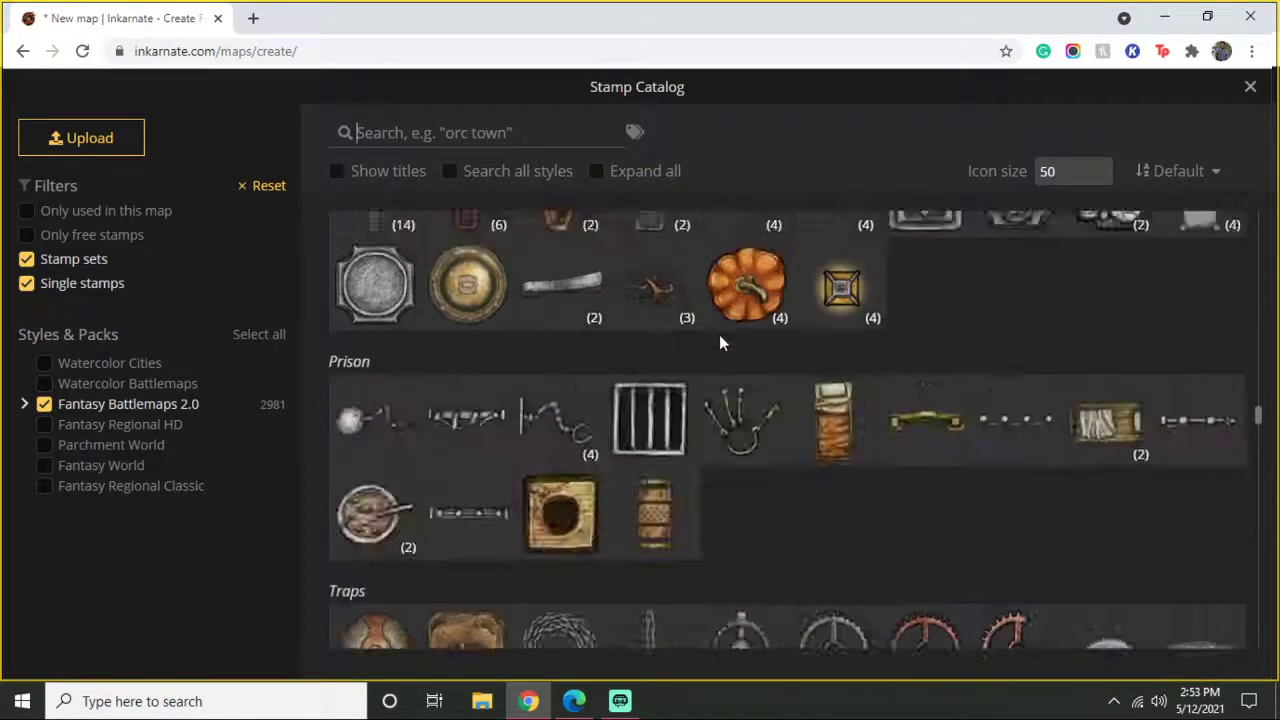
scroll(718, 340, up, 2)
scroll(718, 344, down, 3)
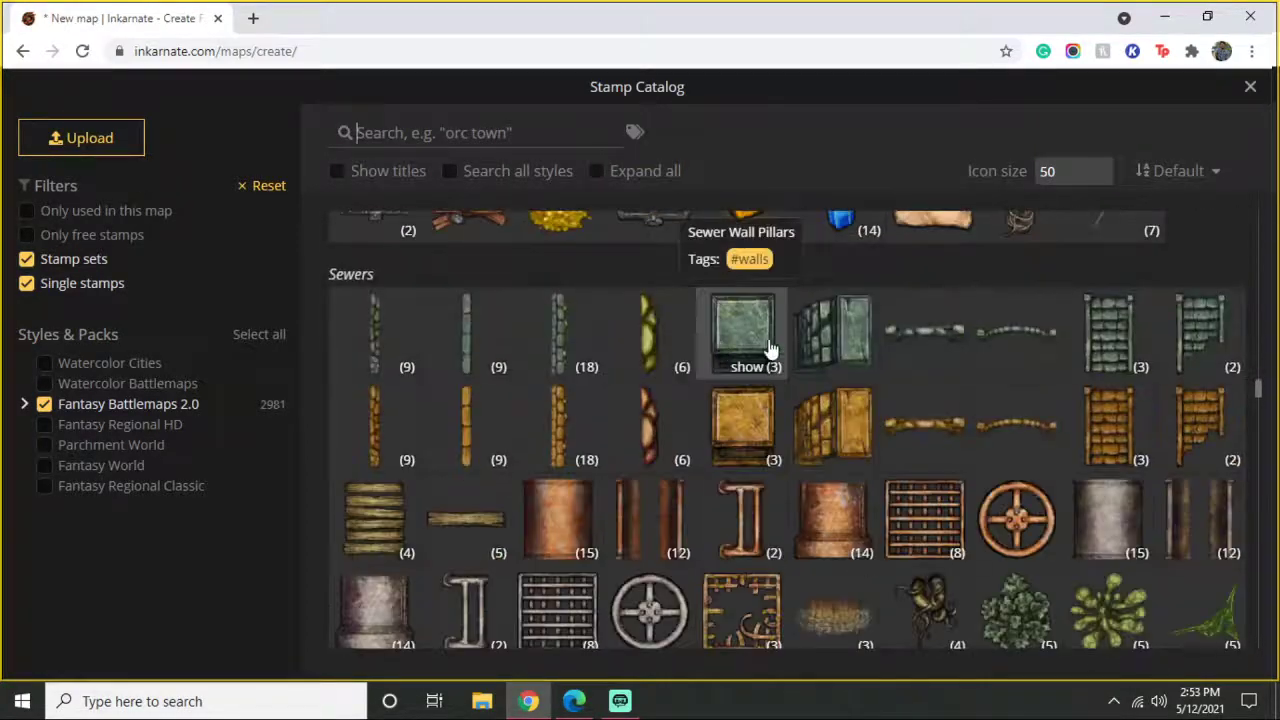
scroll(720, 380, down, 2)
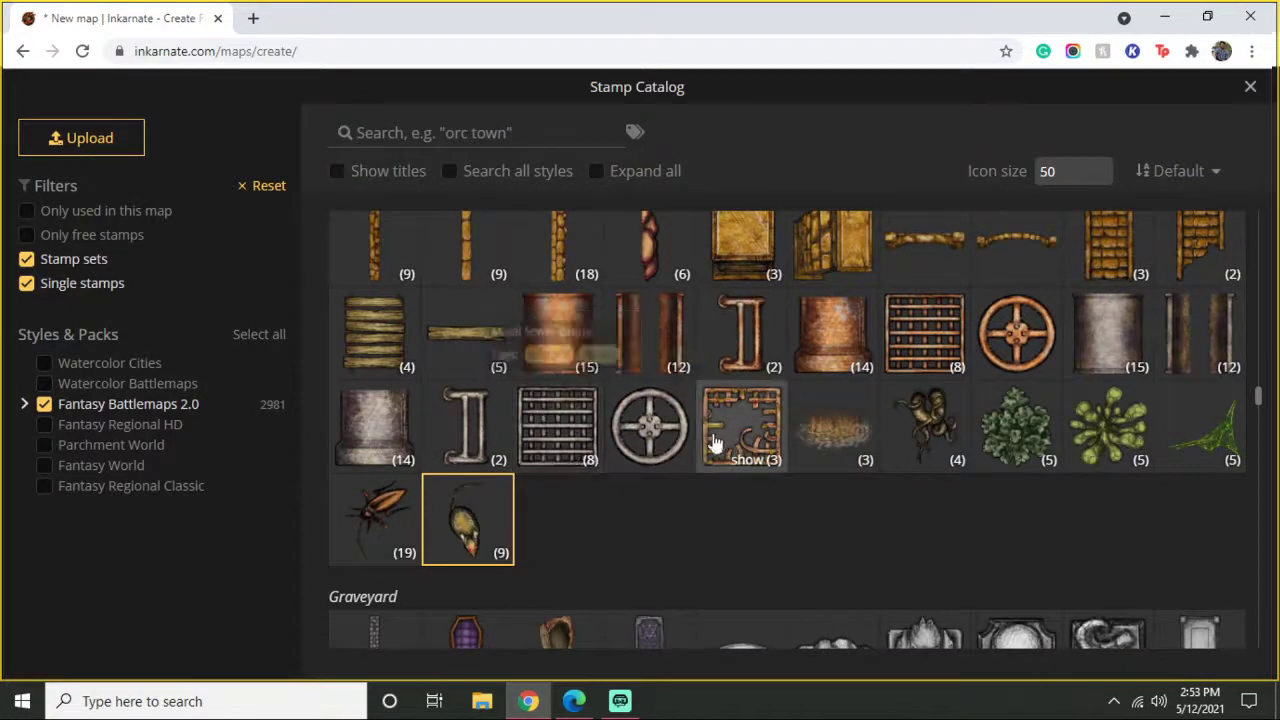
Step: Place a Broken Sewer Grates stamp in the middle drain, shrunk to size 37
click(738, 440)
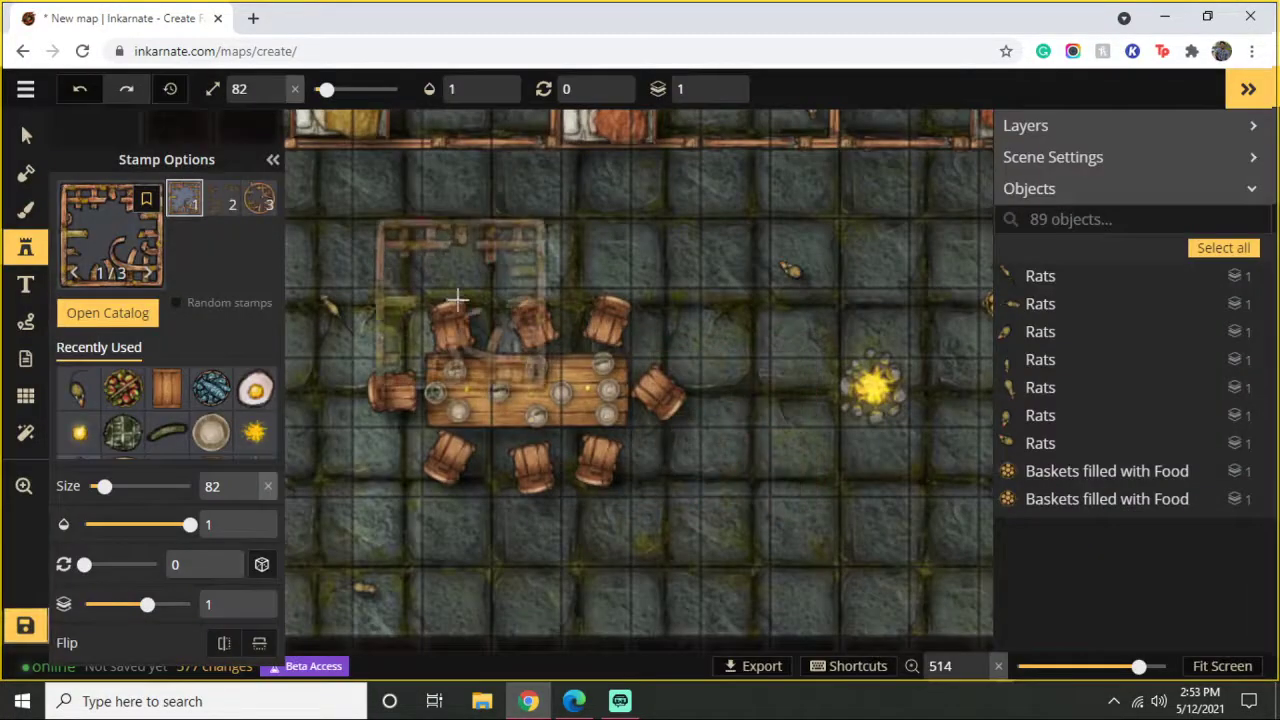
click(128, 251)
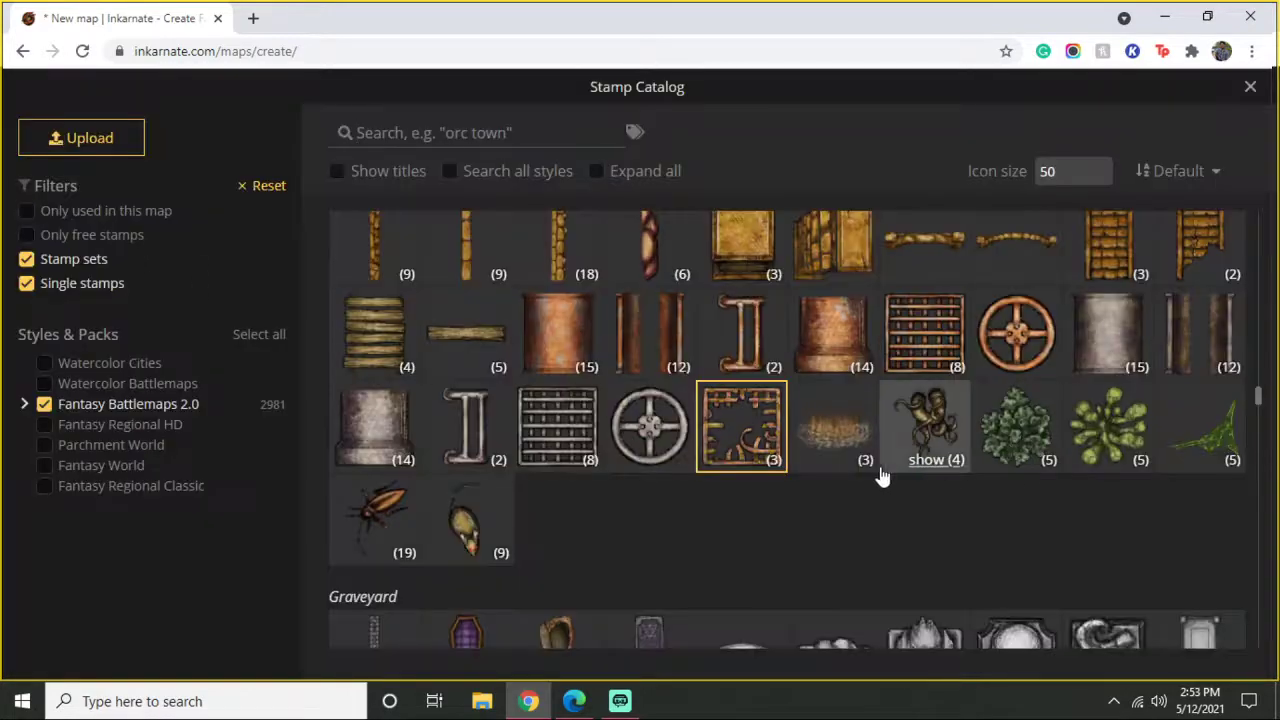
click(745, 425)
scroll(794, 286, down, 4)
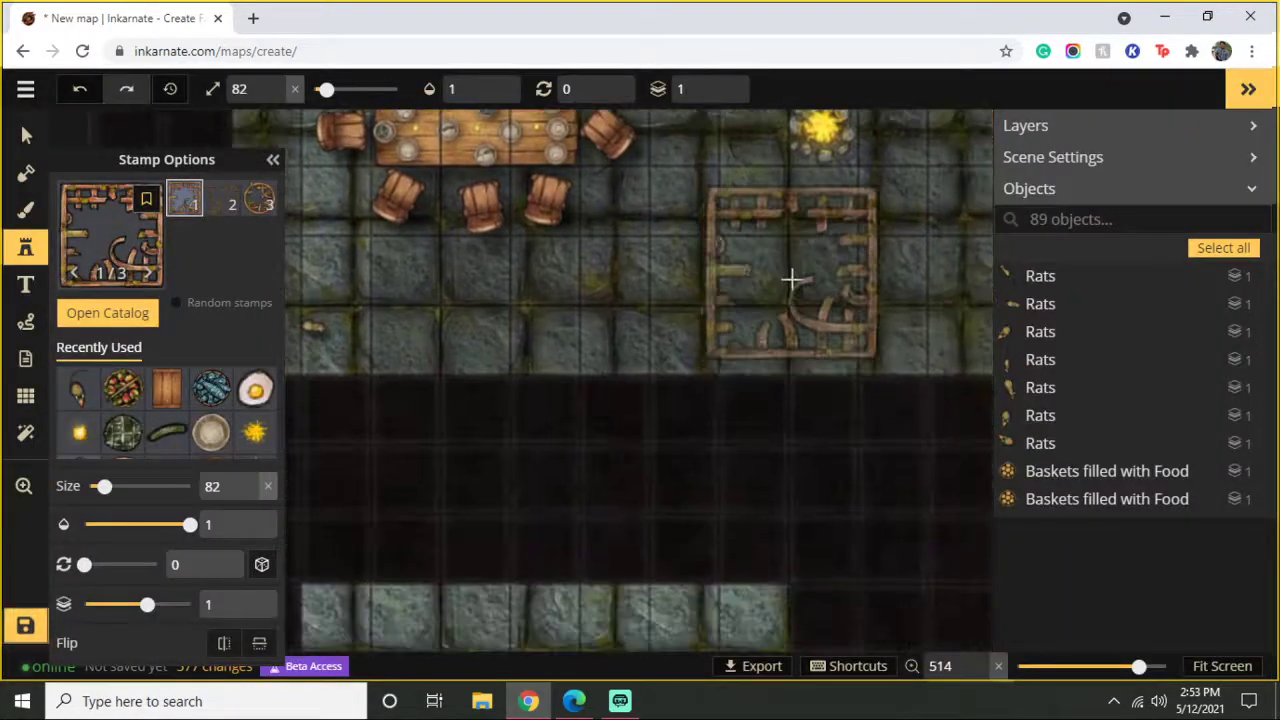
scroll(756, 323, down, 8)
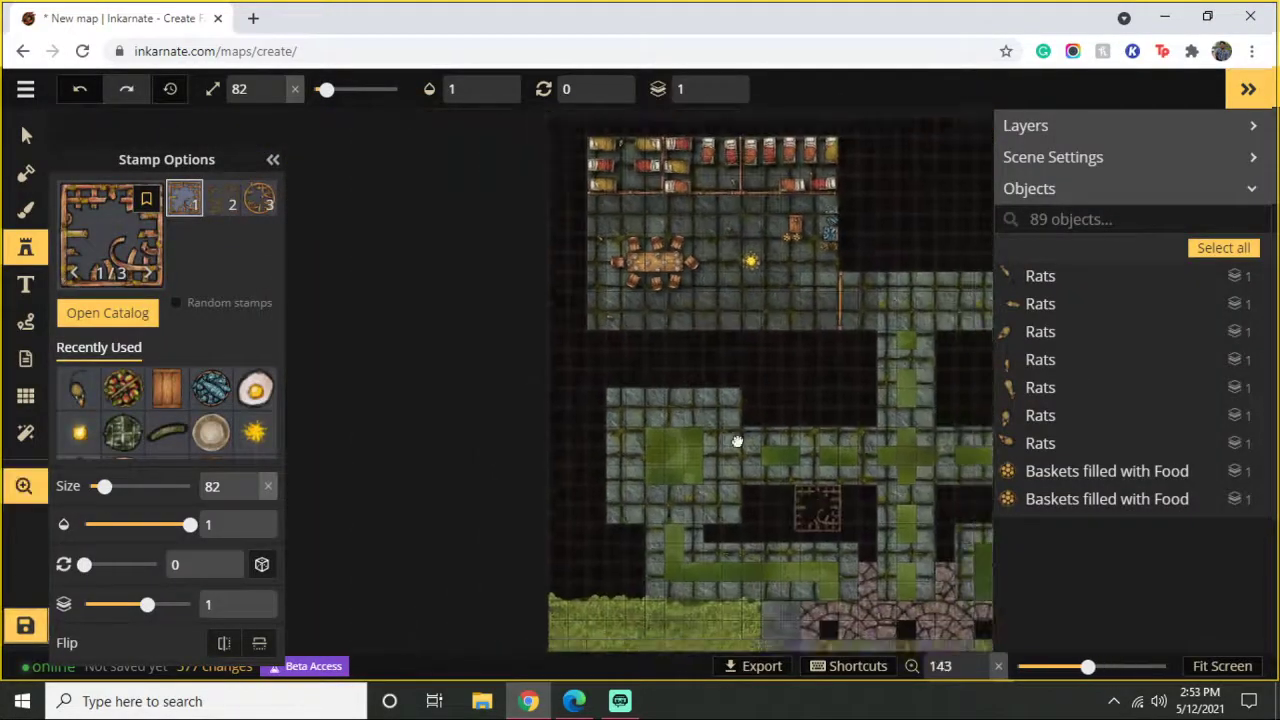
scroll(632, 276, up, 10)
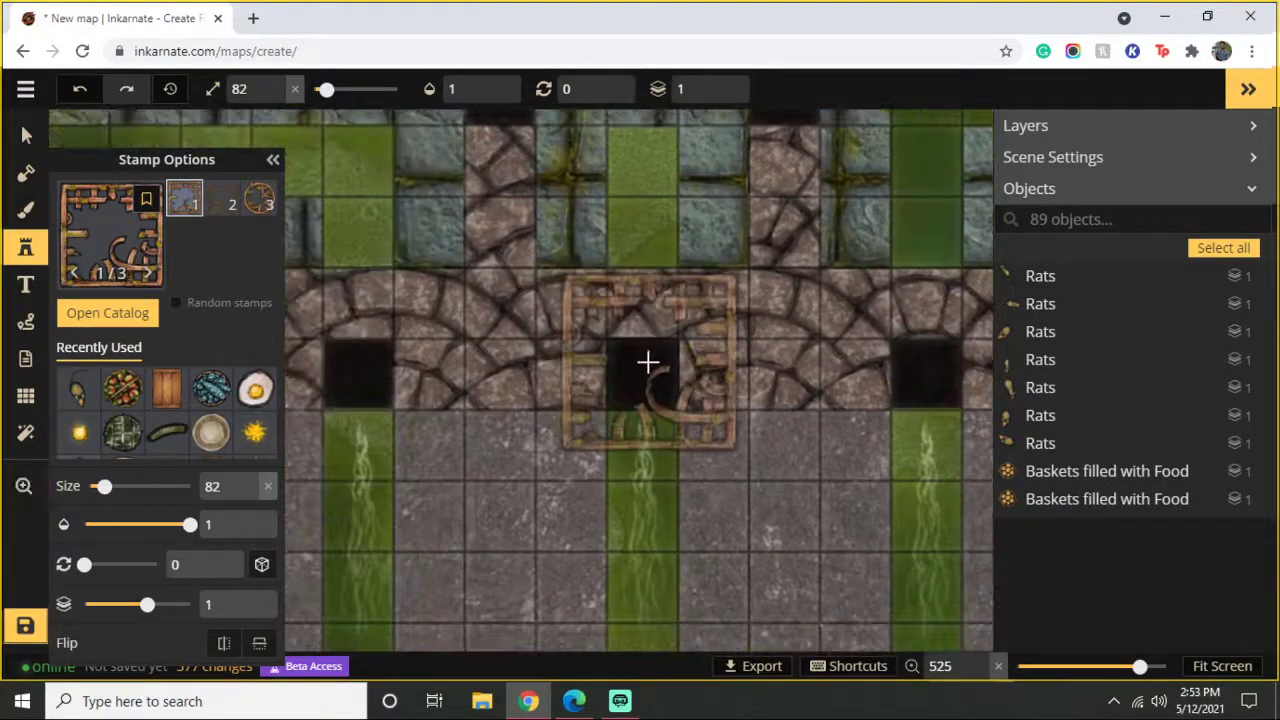
click(651, 363)
drag(715, 303, 685, 333)
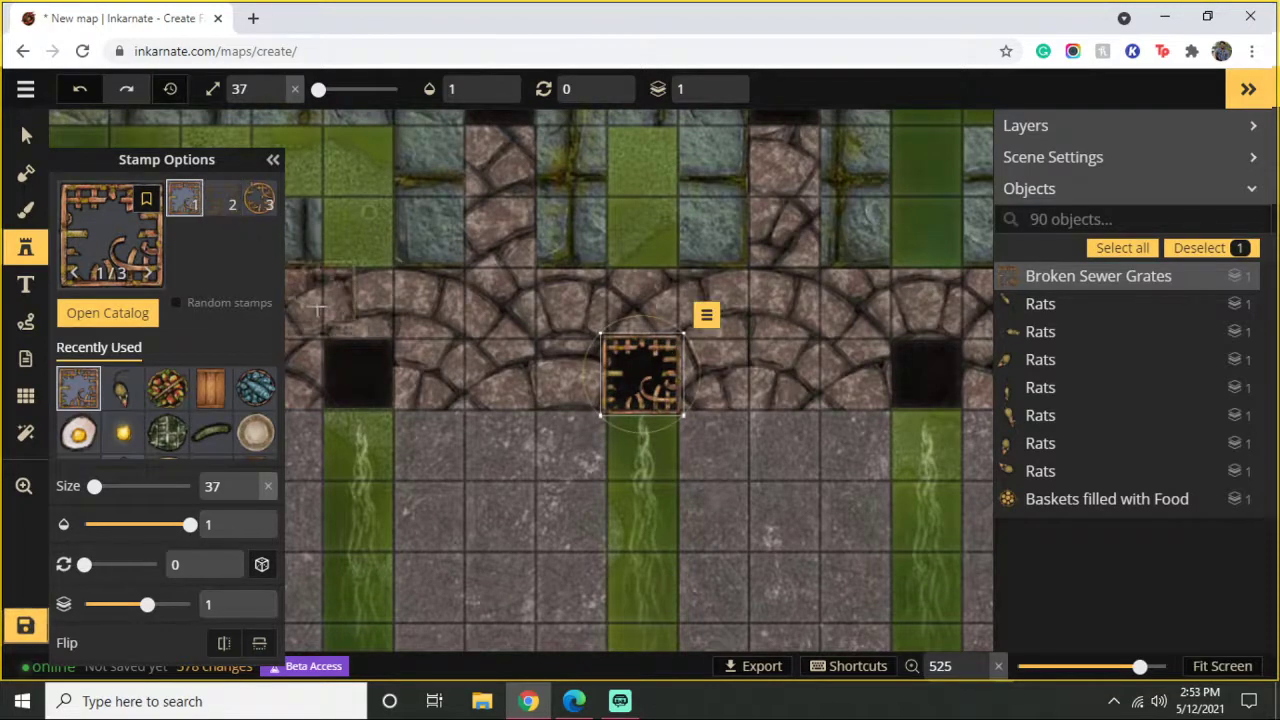
Step: Cover the left and right drain openings with Metal Sewer Grates stamps
click(142, 252)
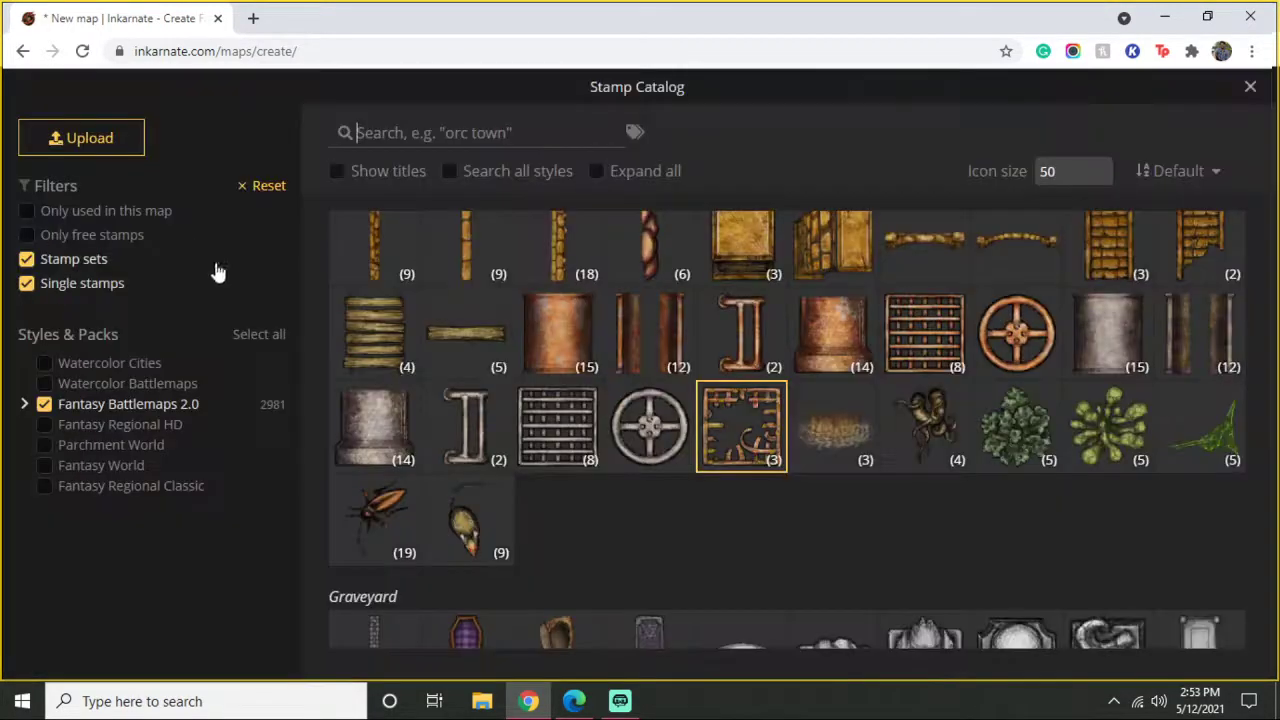
click(575, 437)
click(525, 323)
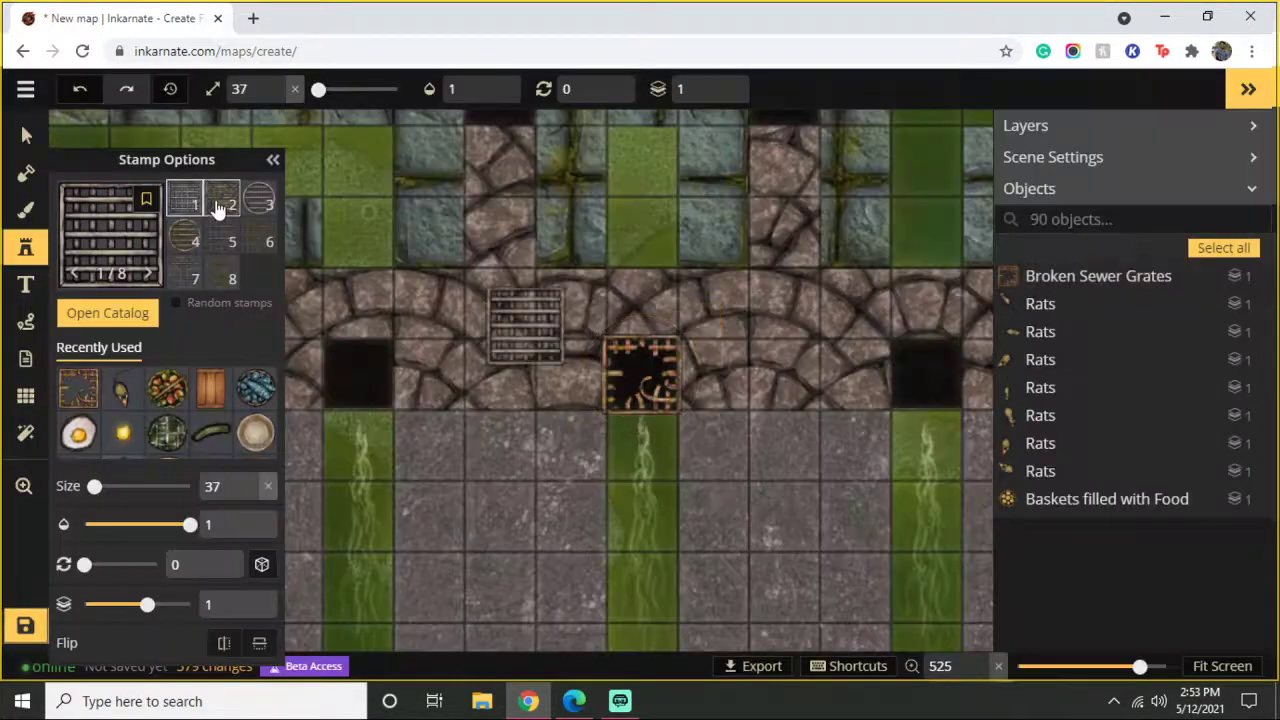
click(362, 371)
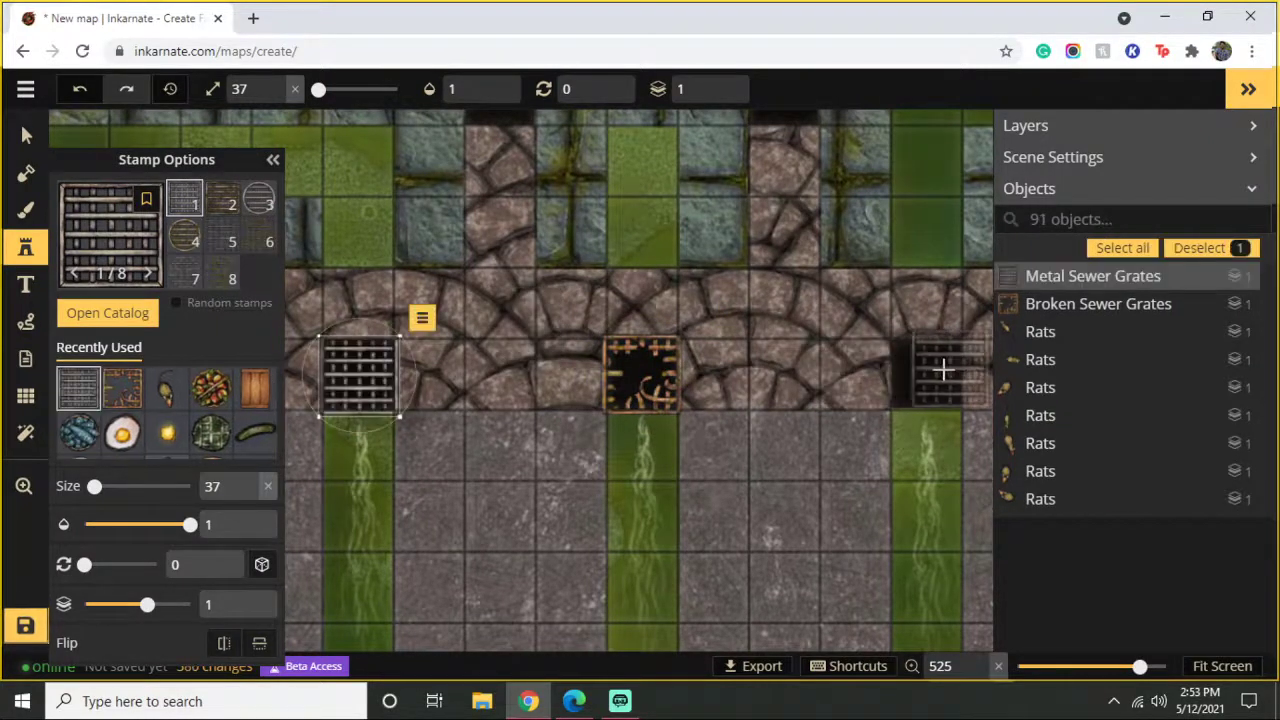
click(930, 371)
scroll(680, 385, down, 2)
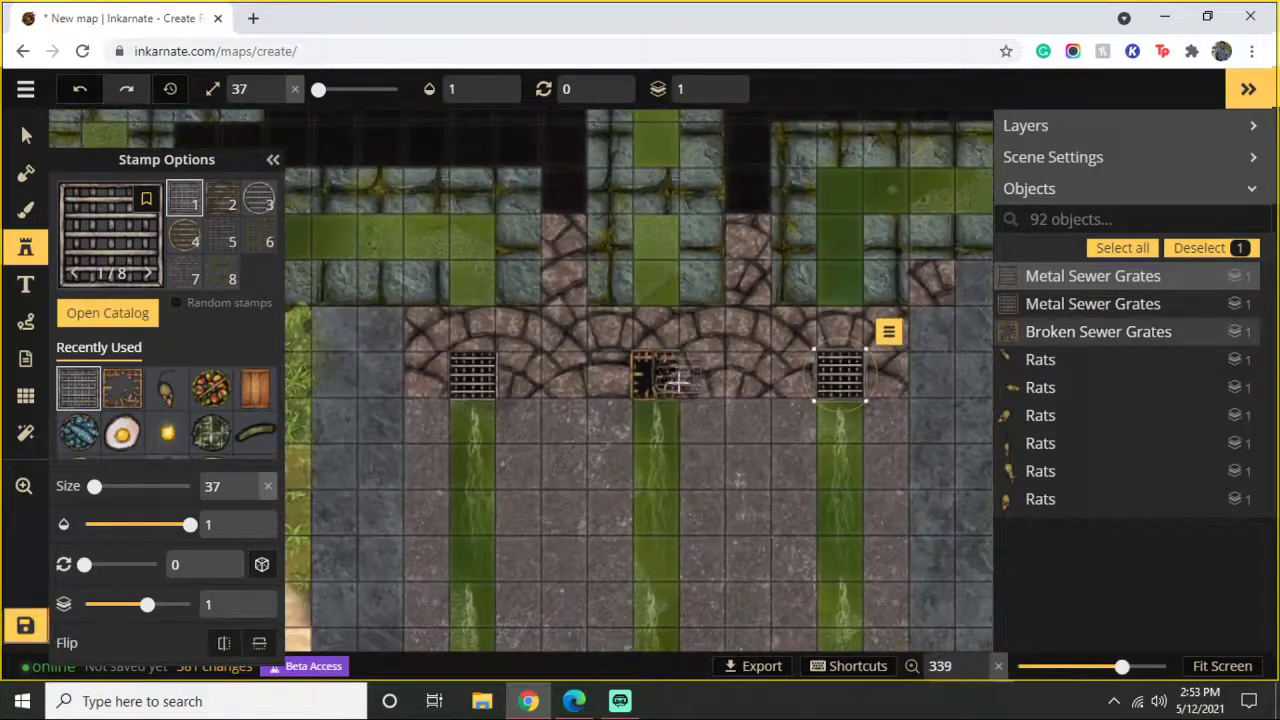
click(29, 134)
scroll(644, 335, down, 2)
drag(688, 322, 658, 394)
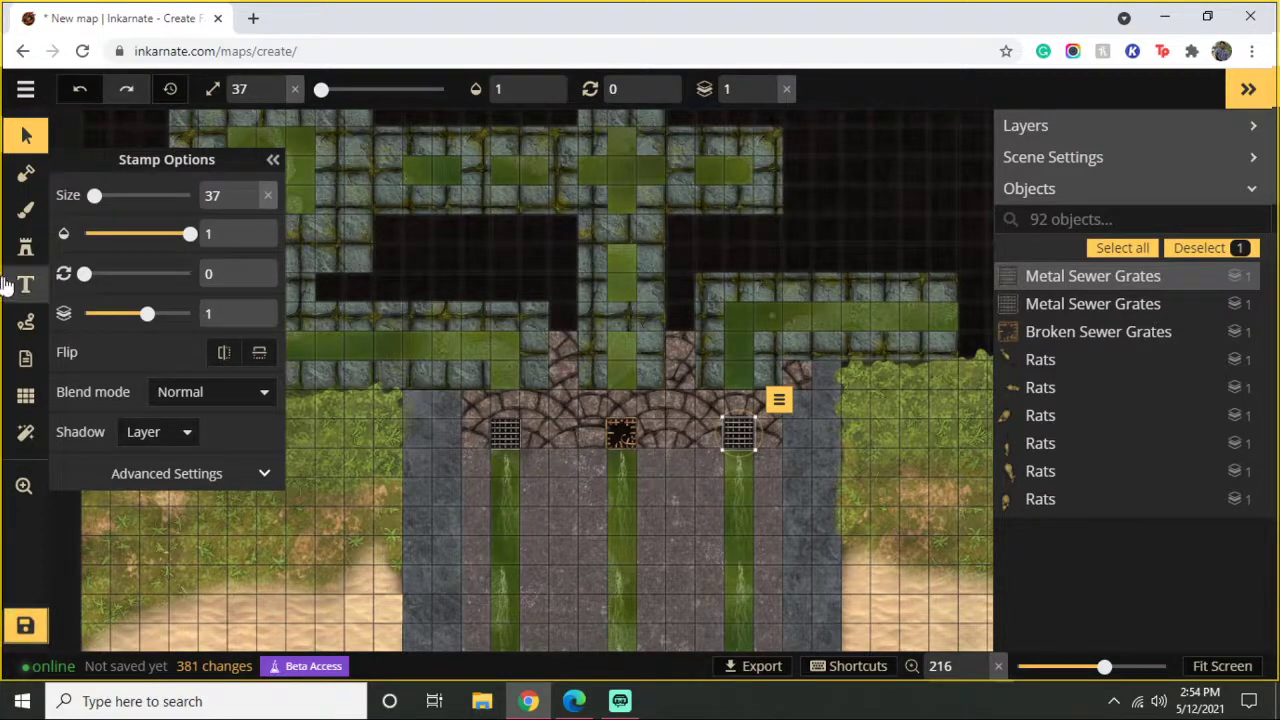
click(26, 247)
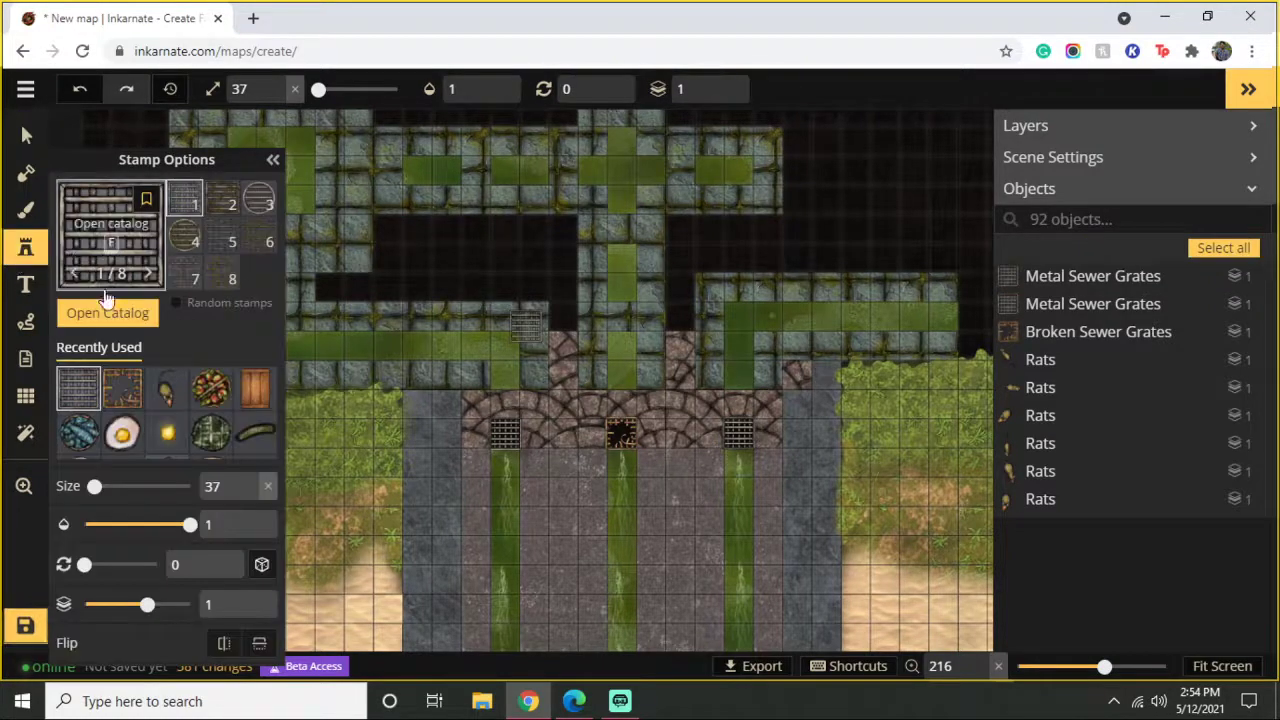
Step: Load the Sewer Tunnel Archway stamp from the catalog's Sewers section
click(125, 308)
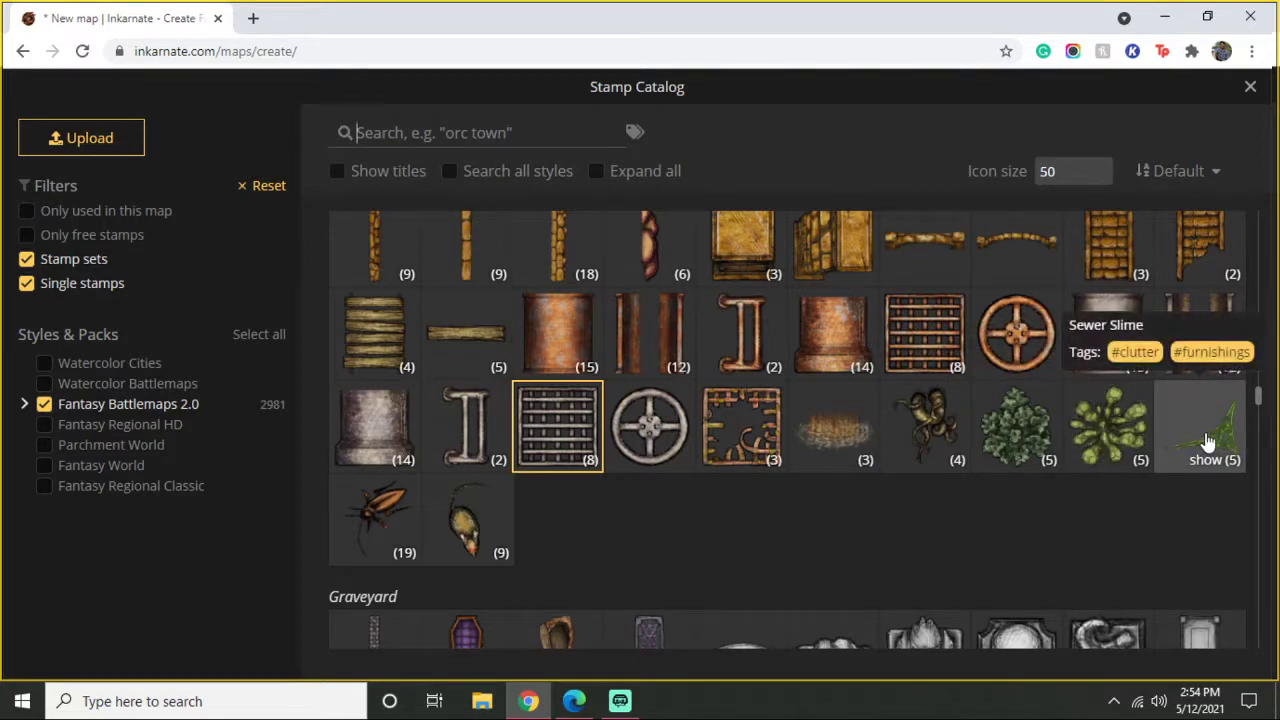
scroll(840, 430, up, 2)
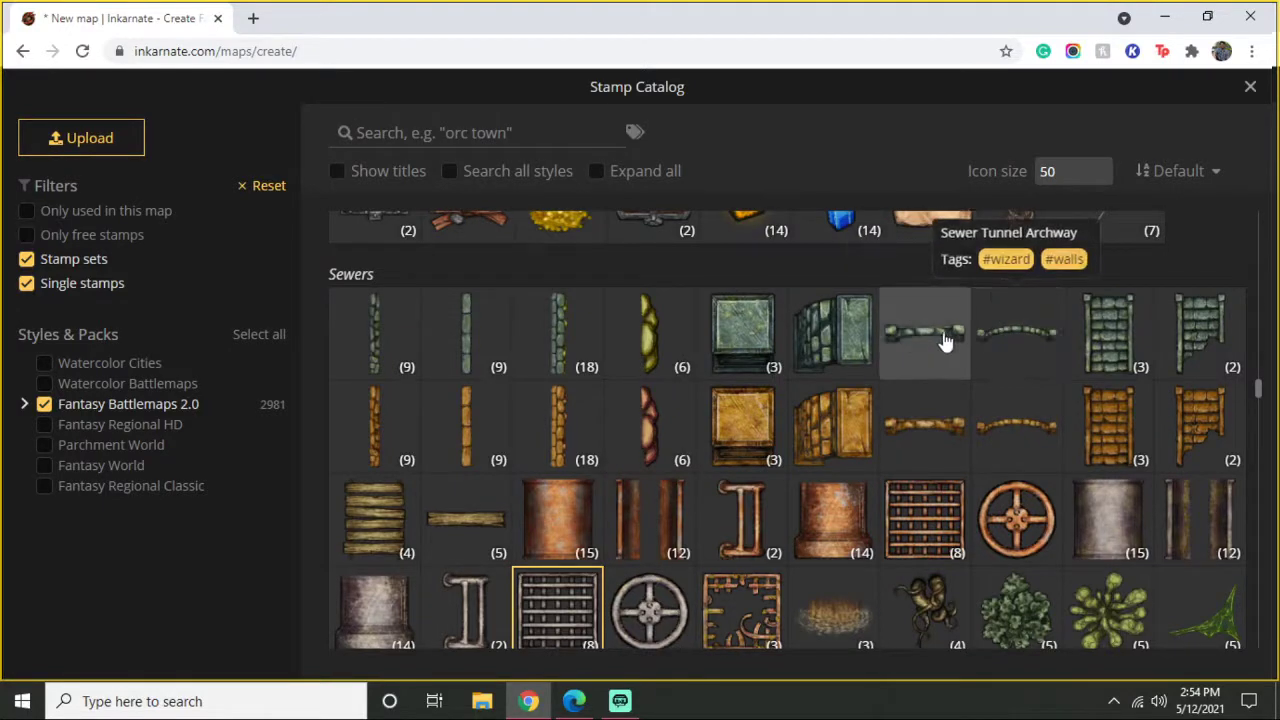
click(940, 343)
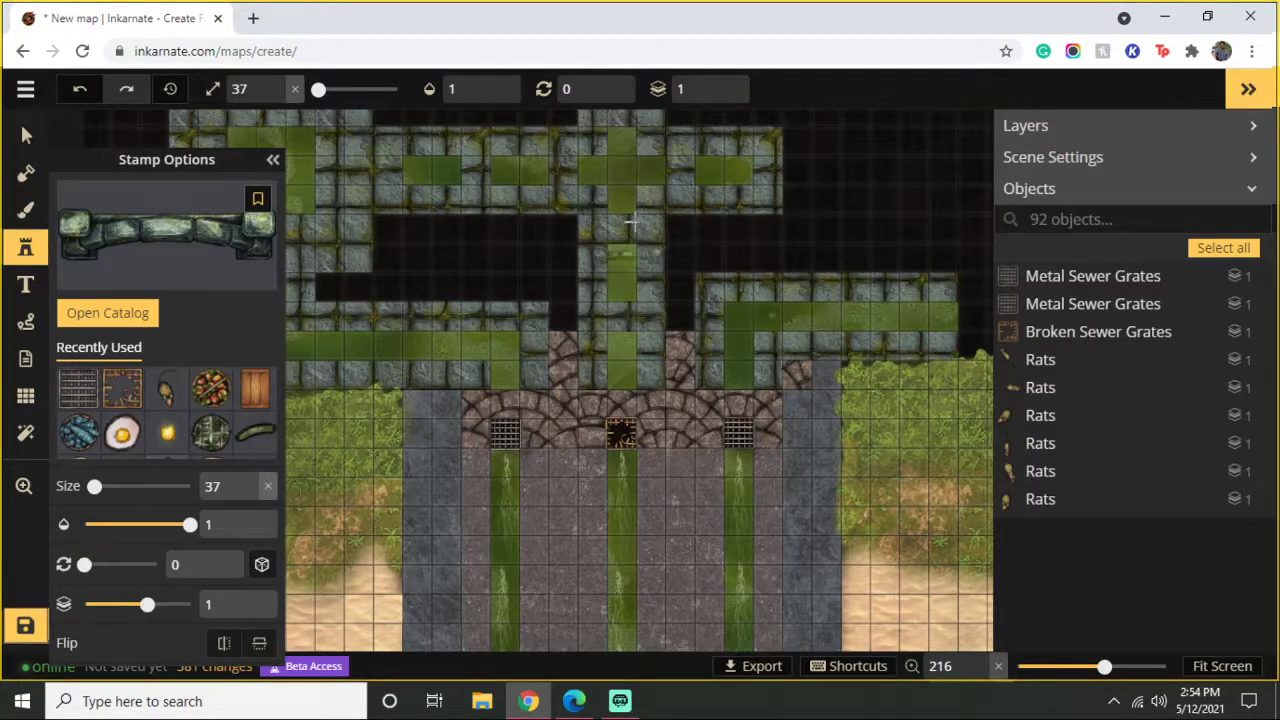
Step: Place a first Sewer Tunnel Archway across the upper corridor, enlarged to about size 76
key(space)
drag(632, 222, 591, 655)
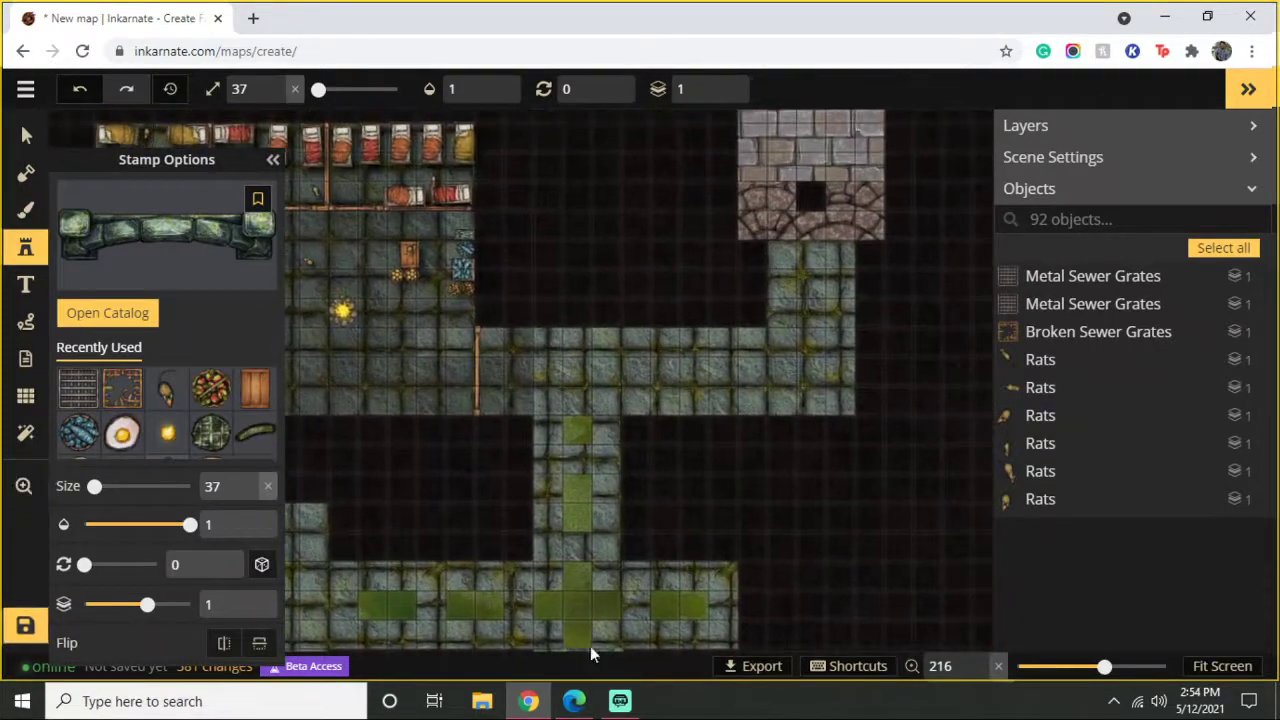
click(563, 411)
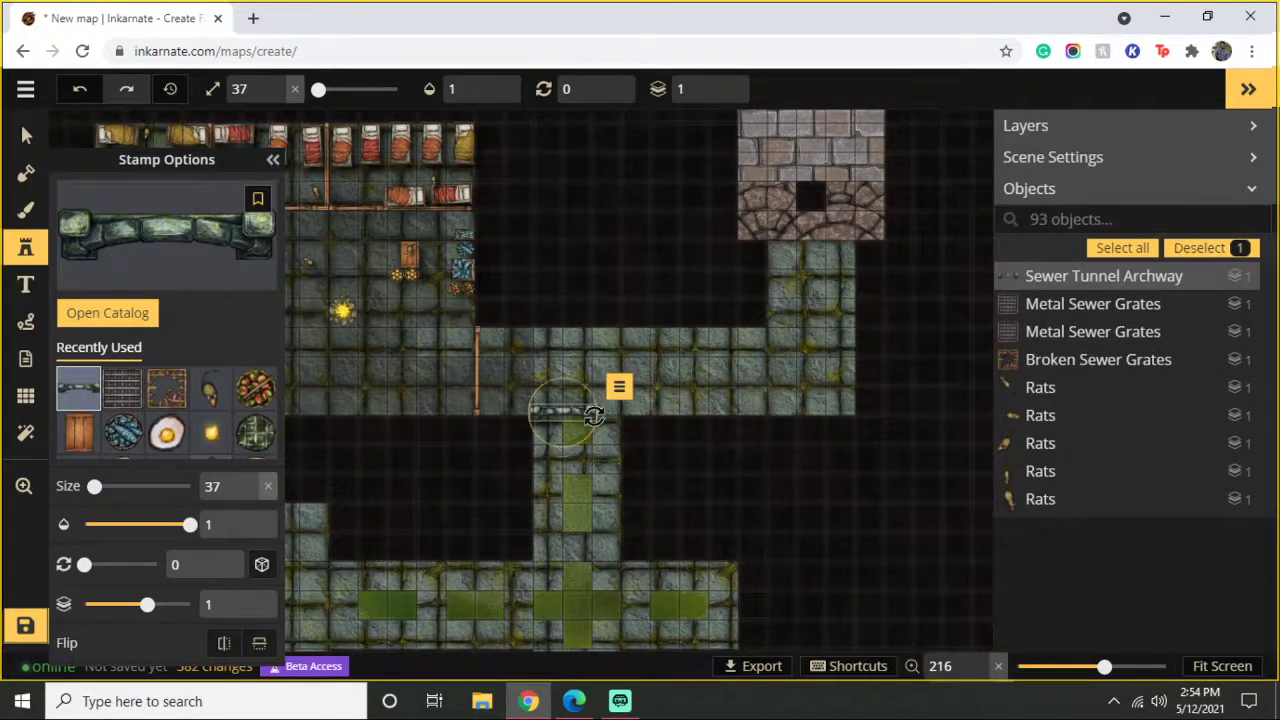
scroll(592, 420, up, 5)
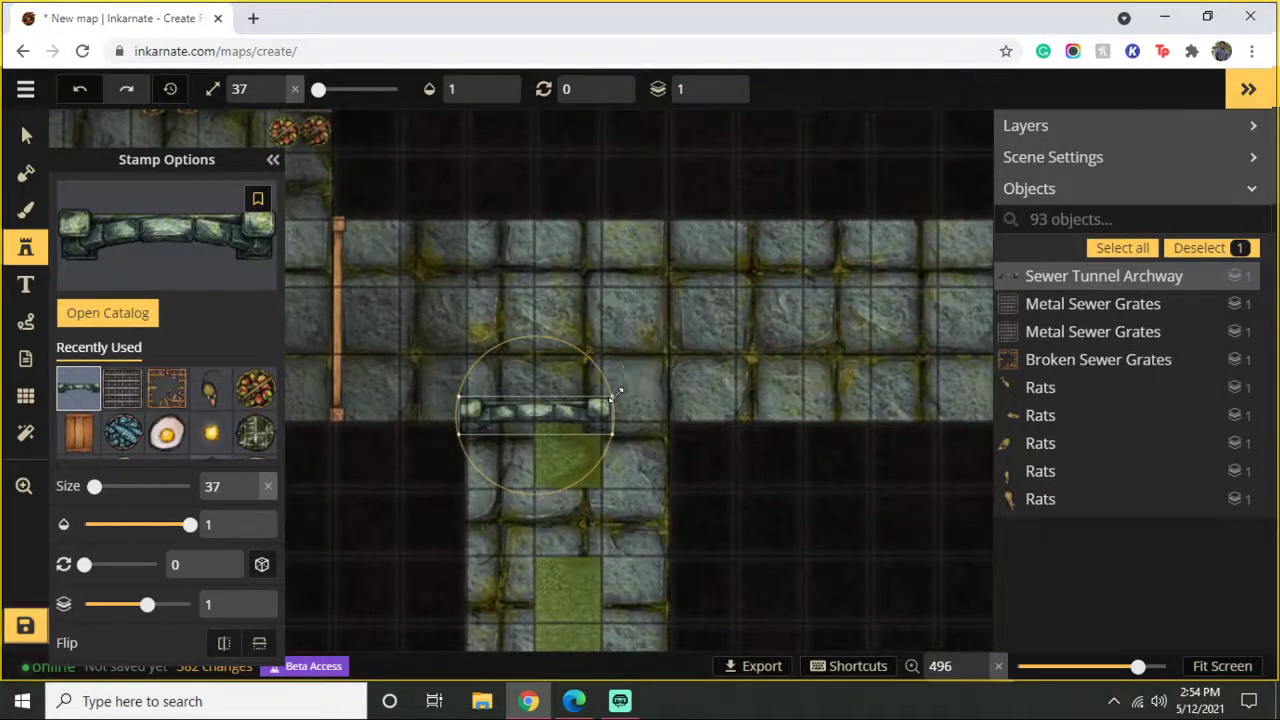
drag(624, 388, 676, 357)
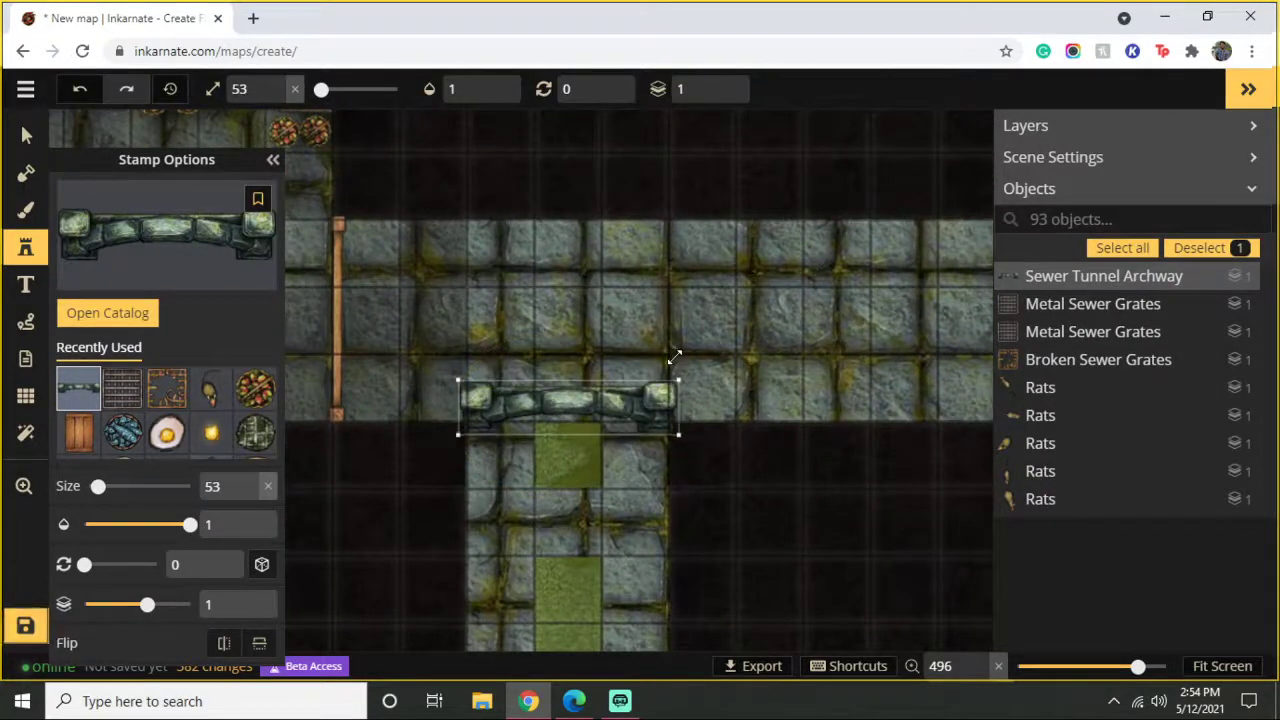
drag(646, 414, 689, 421)
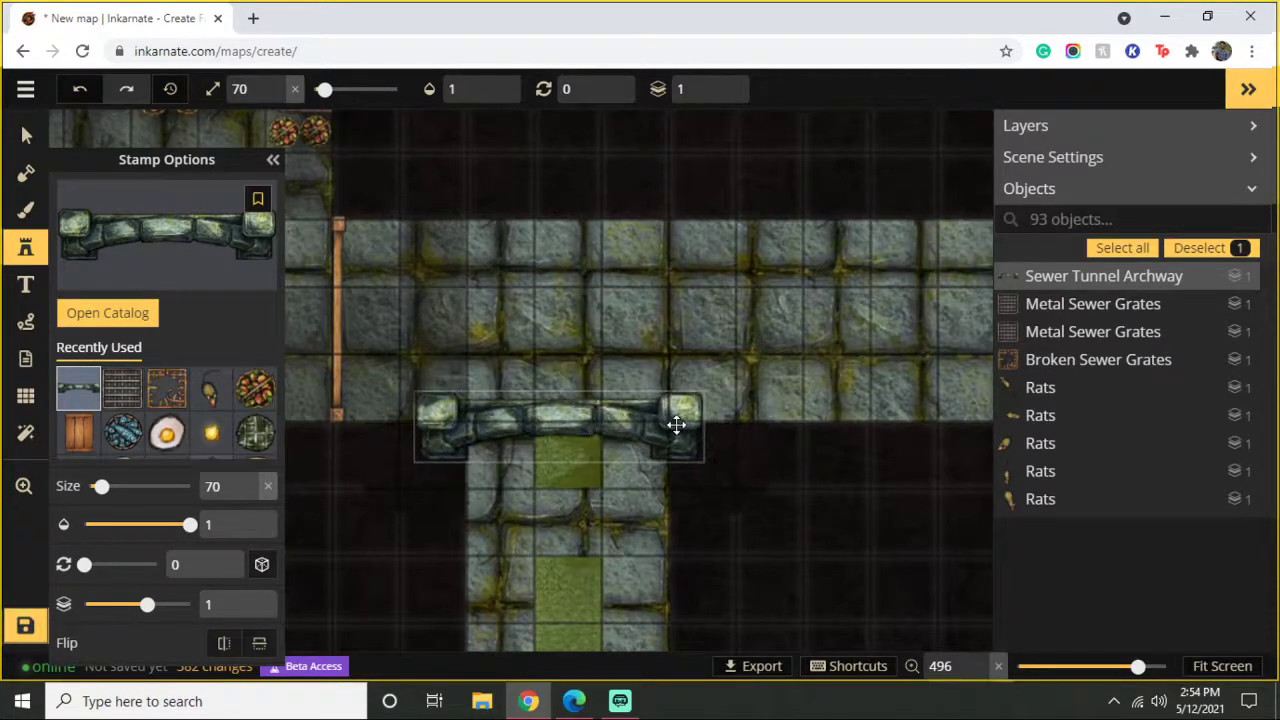
drag(704, 392, 718, 386)
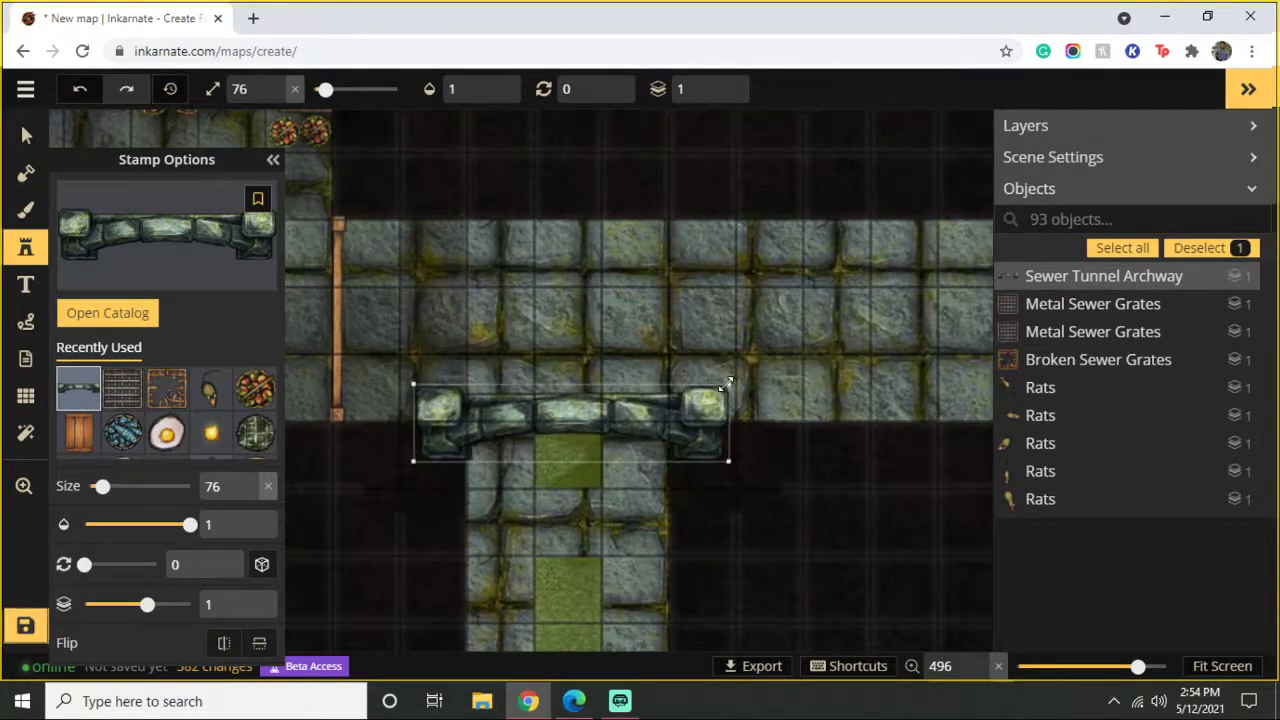
drag(700, 414, 724, 387)
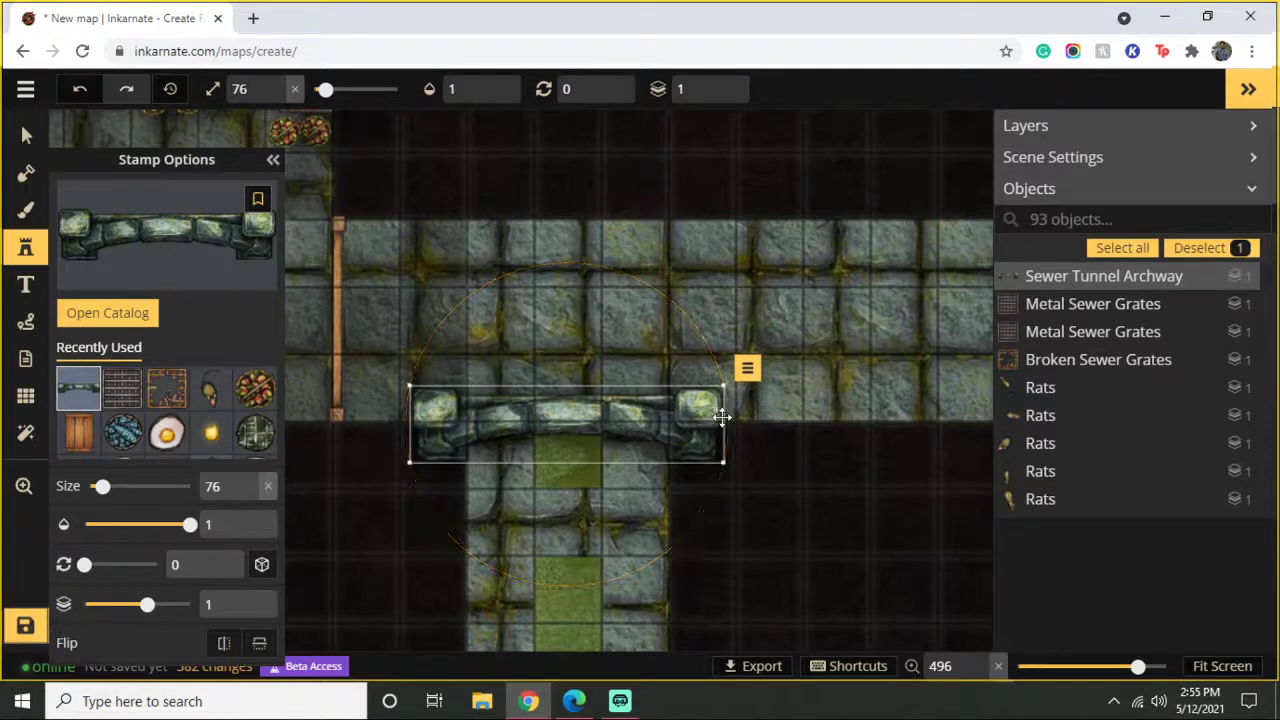
Step: Add three more archways across the lower and left tunnel openings
drag(640, 592, 573, 400)
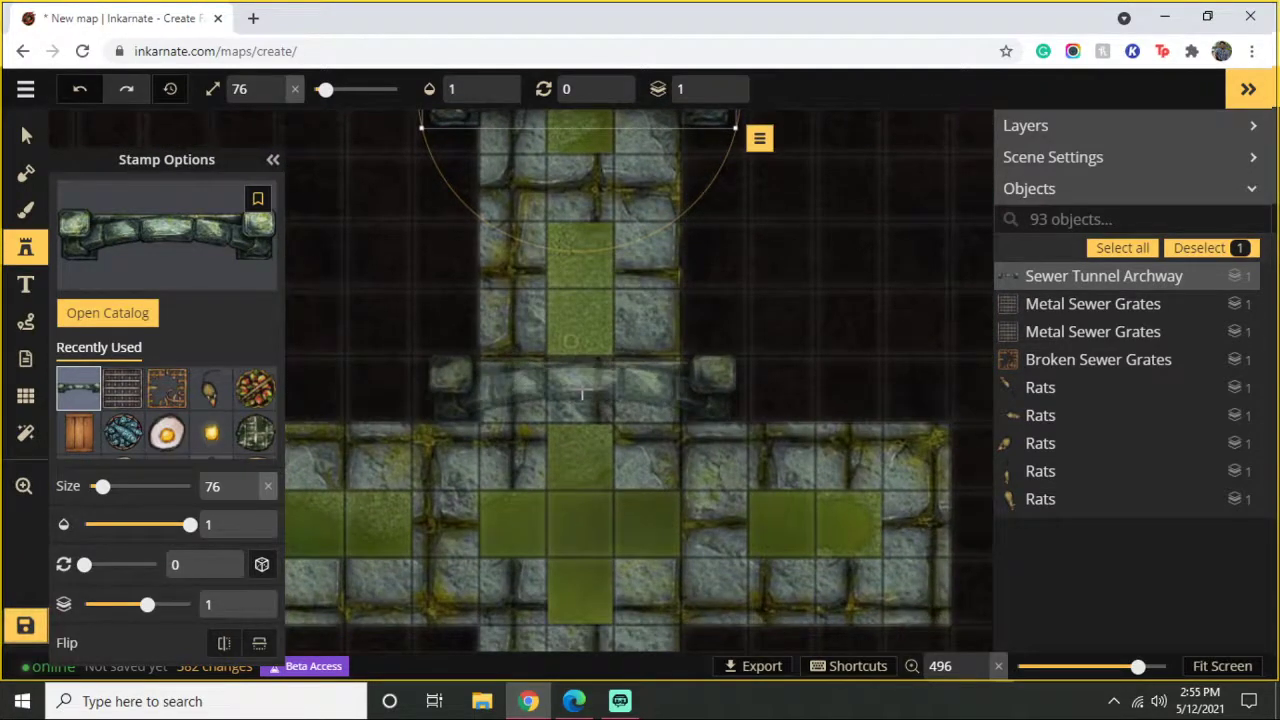
click(581, 393)
drag(580, 543, 583, 296)
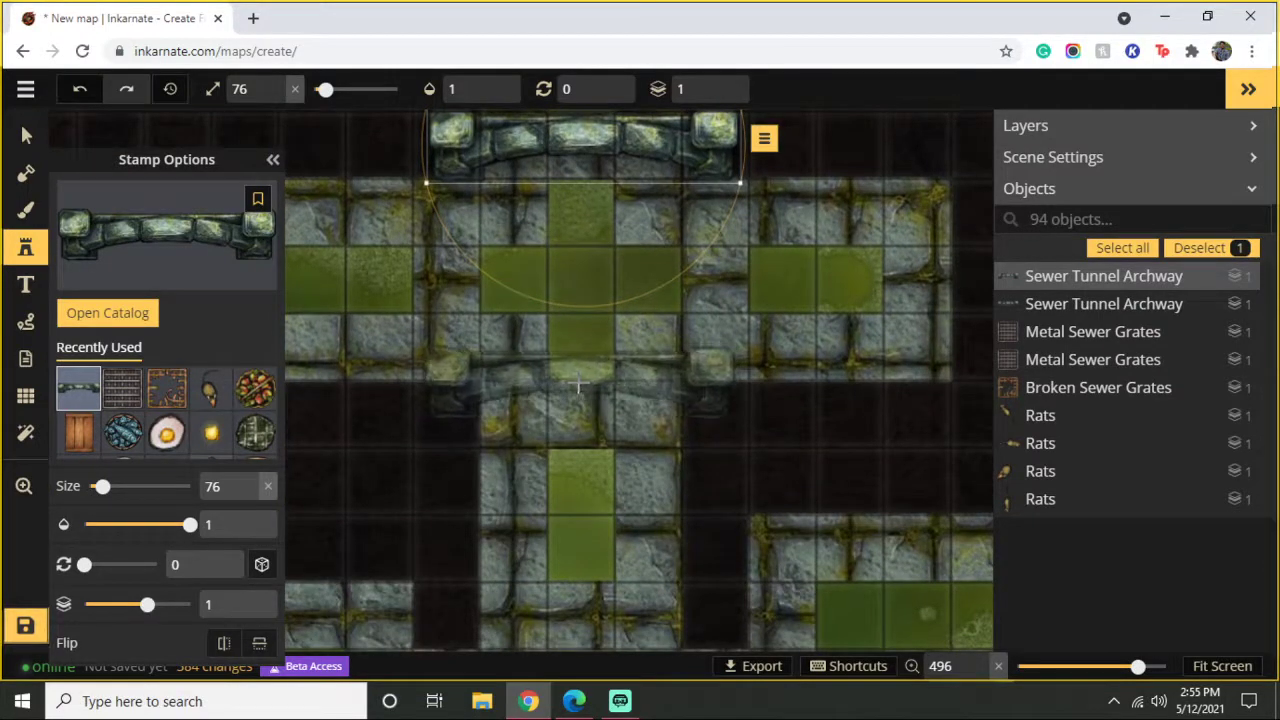
click(577, 393)
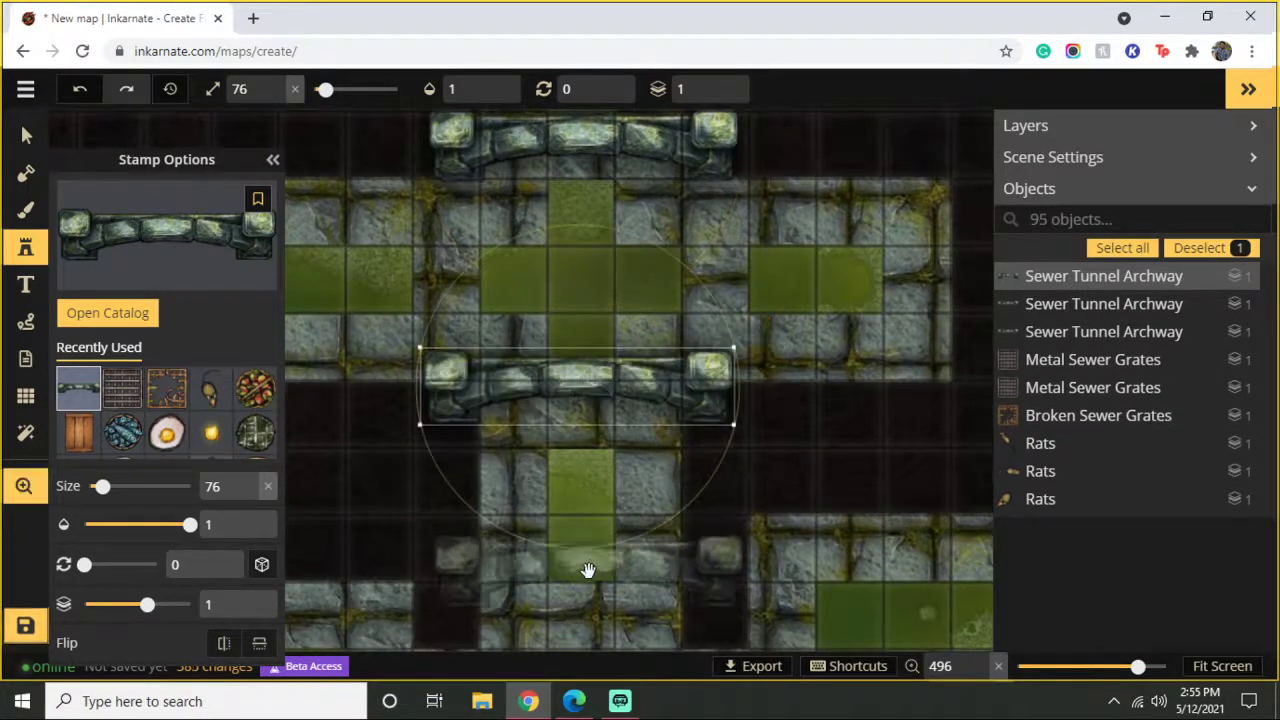
drag(589, 566, 571, 314)
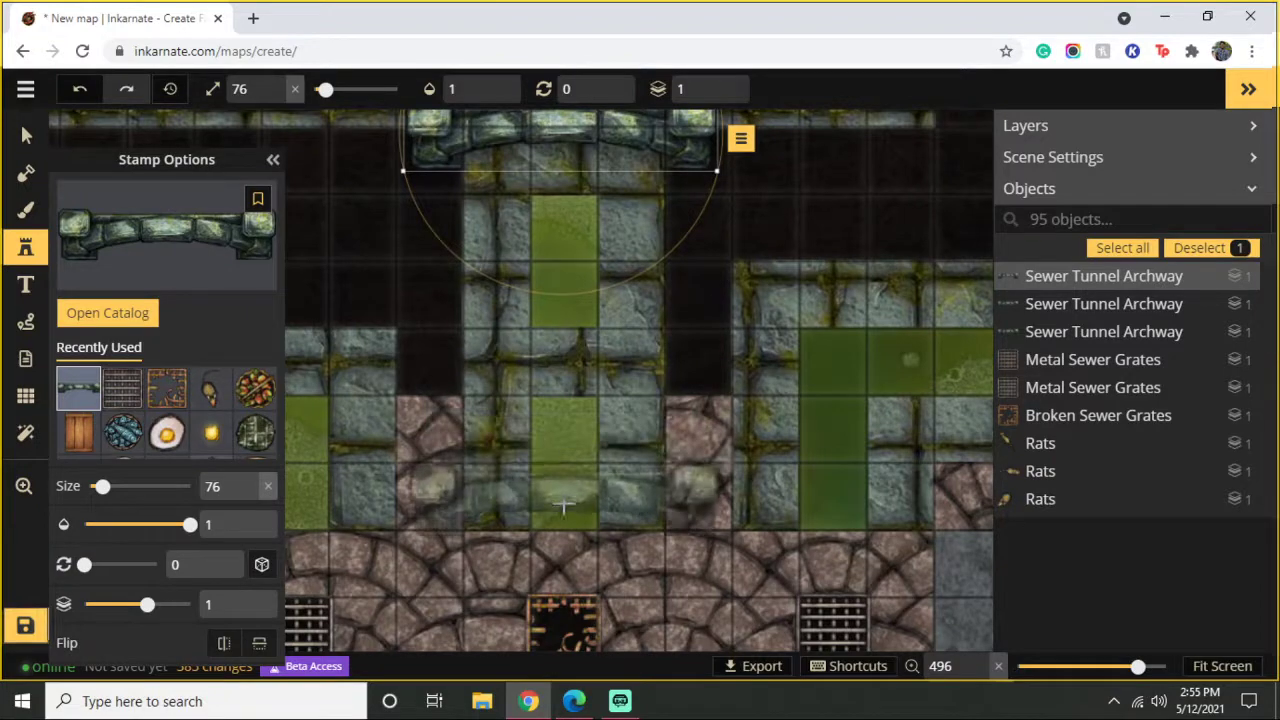
scroll(549, 420, down, 2)
scroll(549, 420, down, 2)
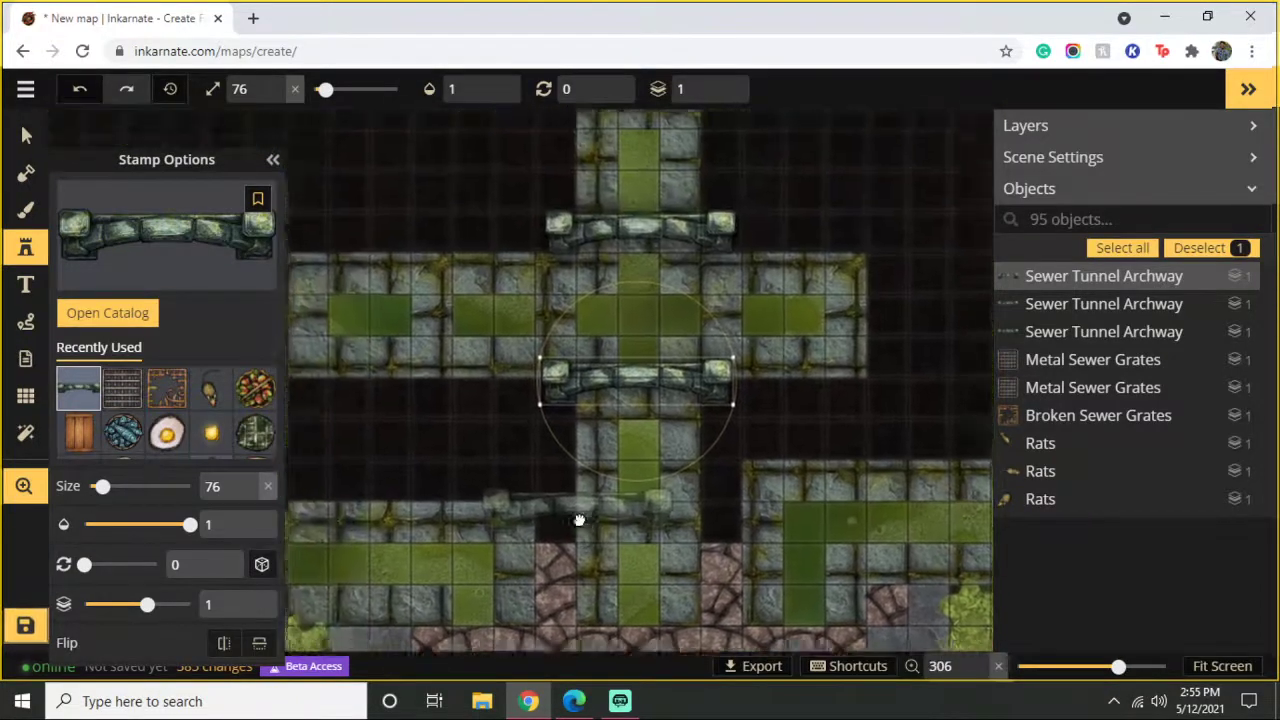
drag(427, 335, 789, 237)
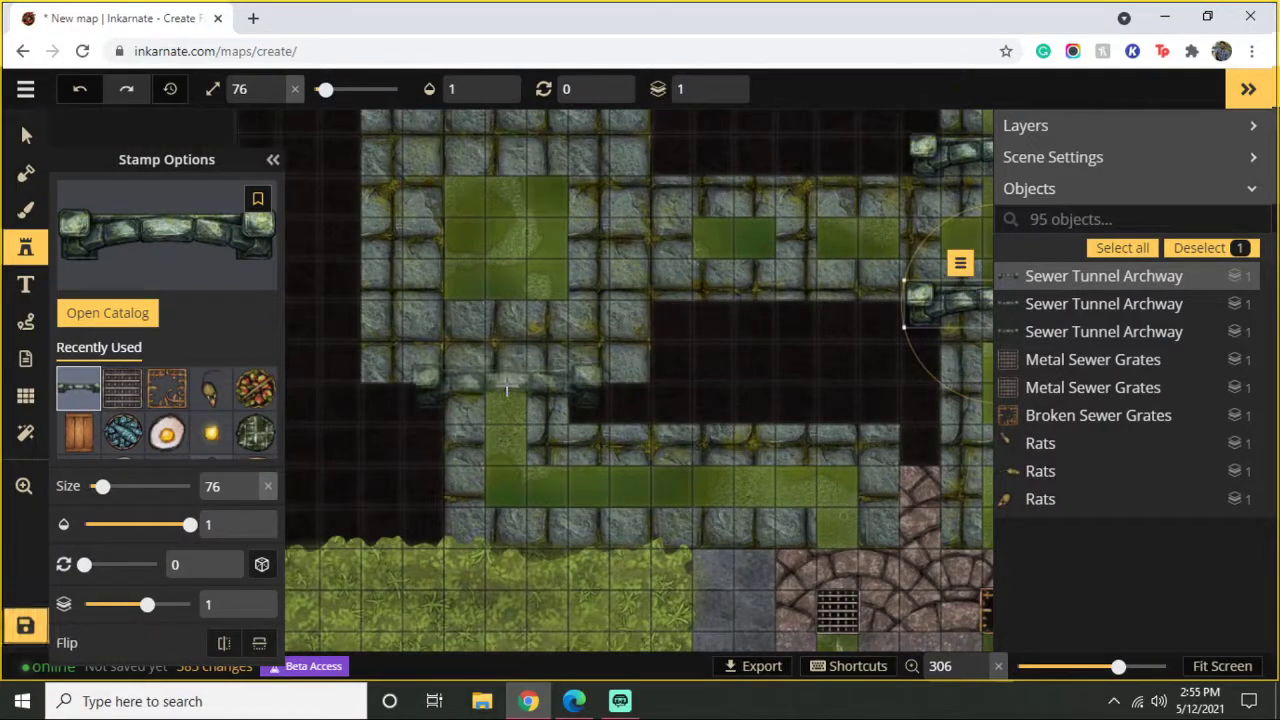
click(506, 388)
drag(806, 366, 366, 537)
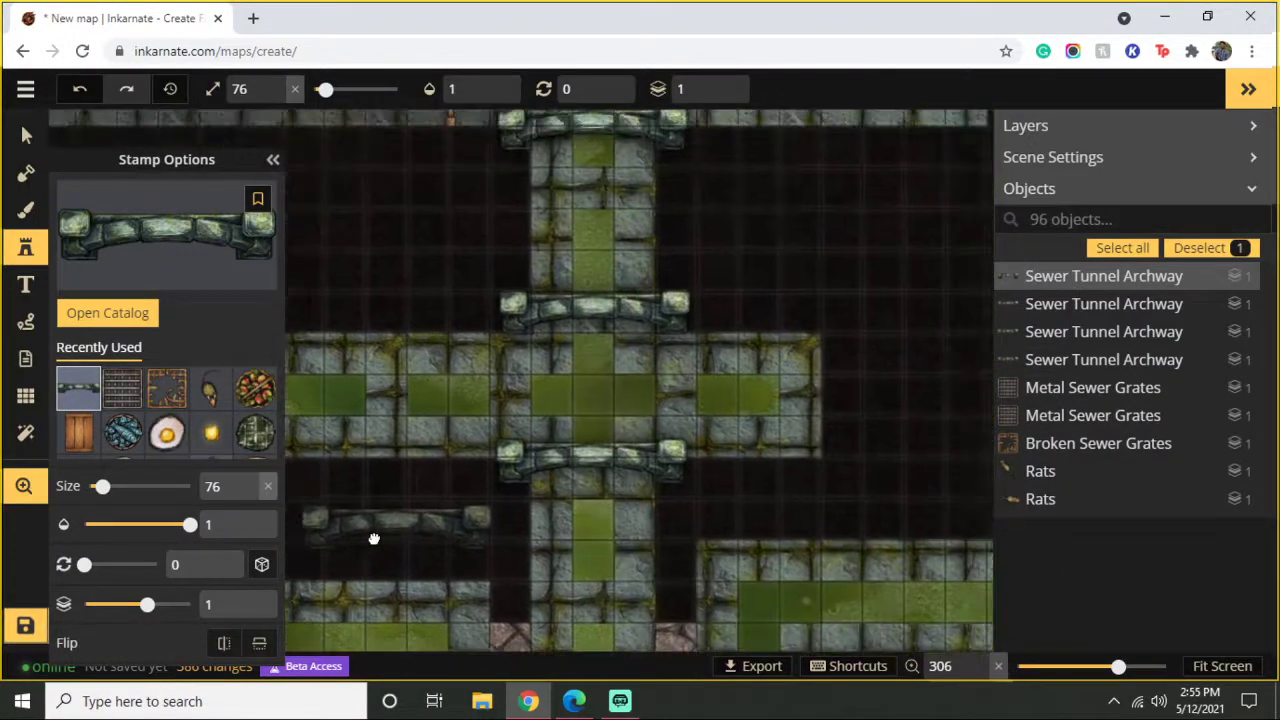
scroll(604, 393, down, 1)
scroll(604, 393, down, 4)
scroll(598, 378, up, 2)
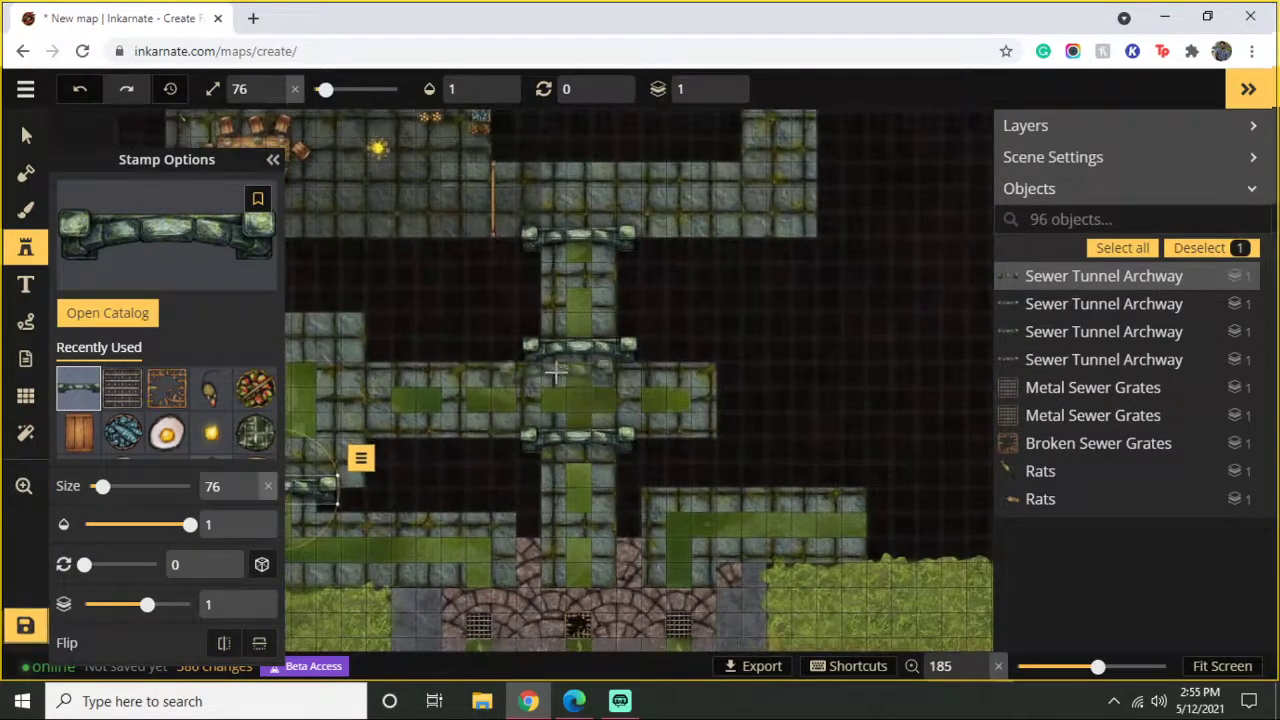
click(222, 262)
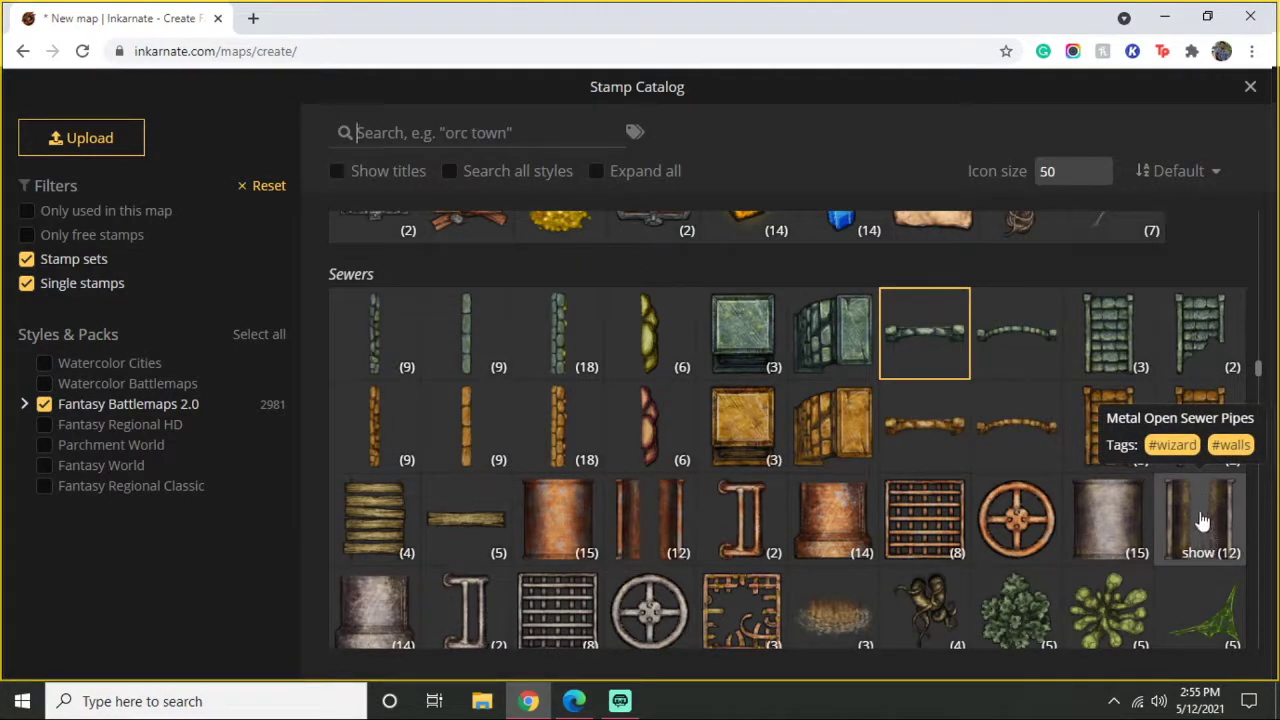
Step: Select the first Waste Waterfalls stamp variant, removing a stray waterfall placed along the way
scroll(923, 510, down, 1)
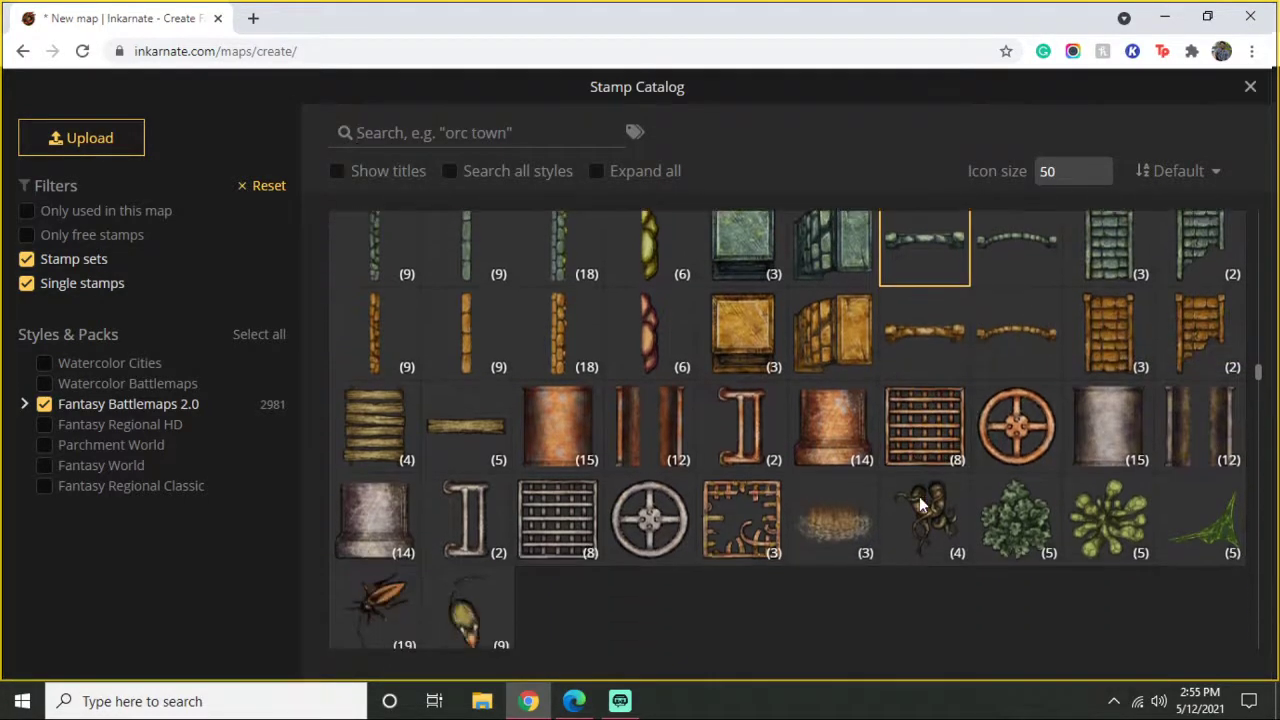
click(850, 513)
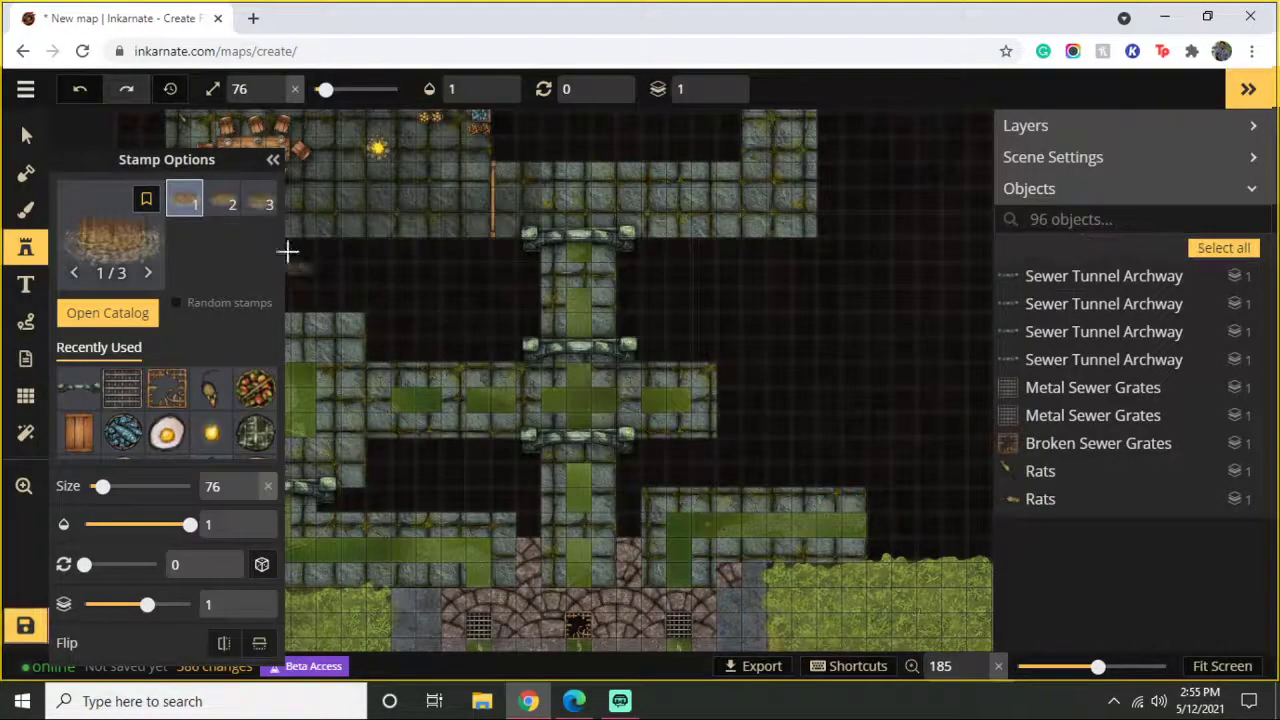
click(221, 200)
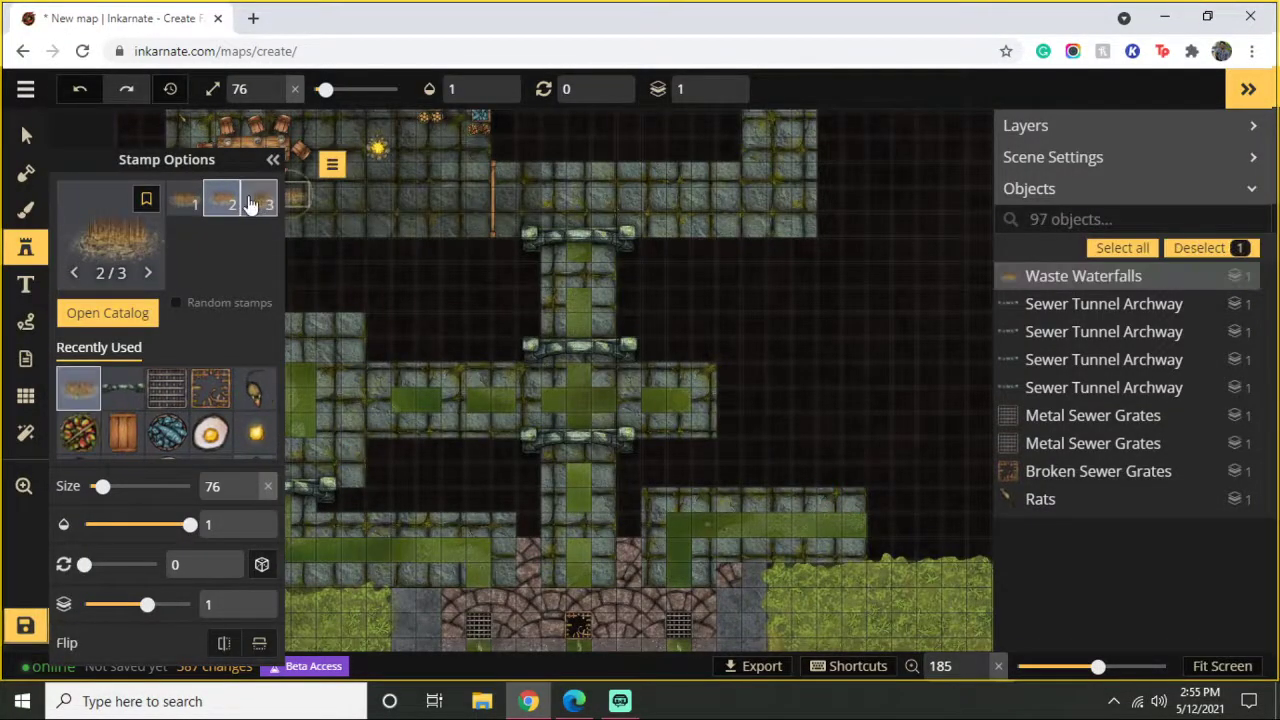
click(80, 89)
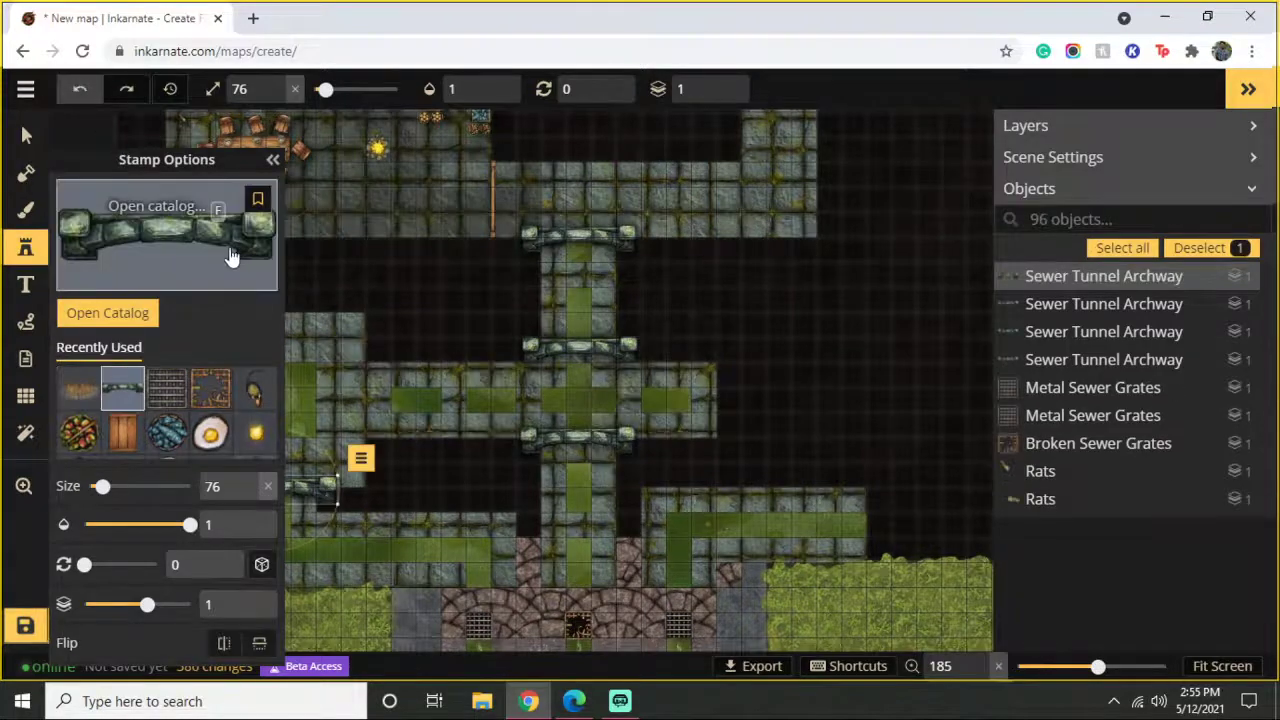
click(82, 392)
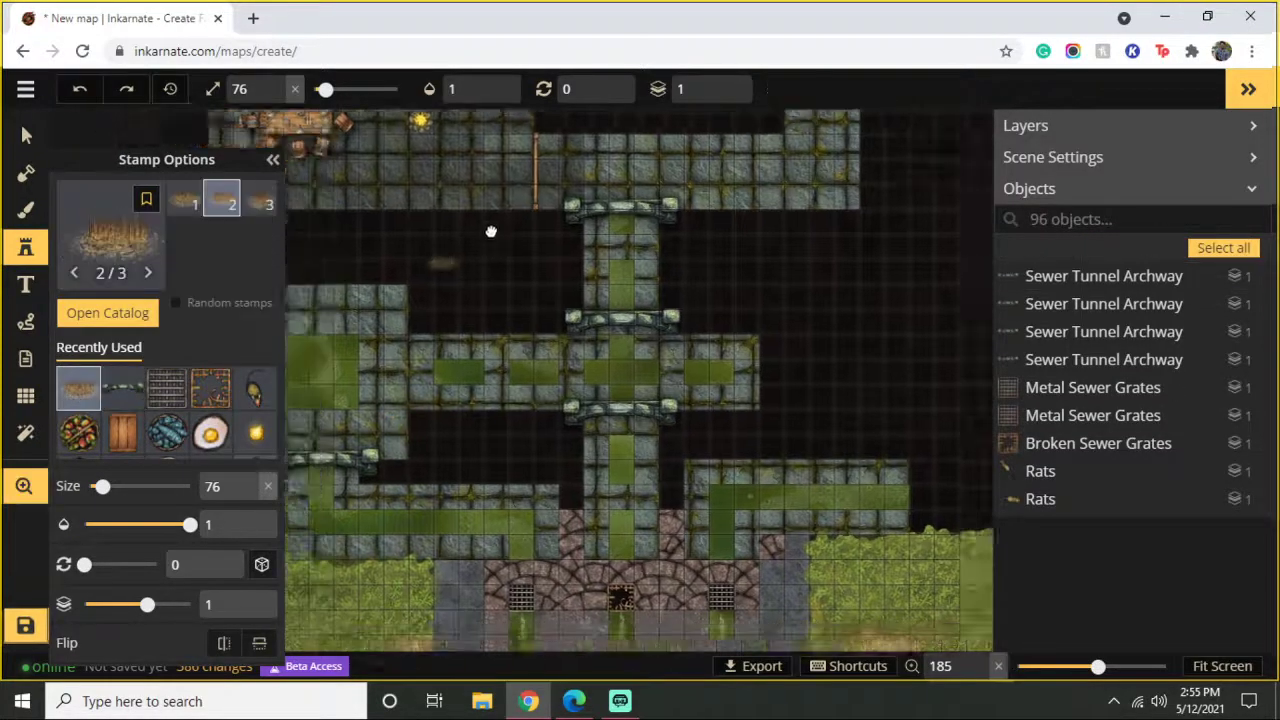
scroll(514, 211, left, 2)
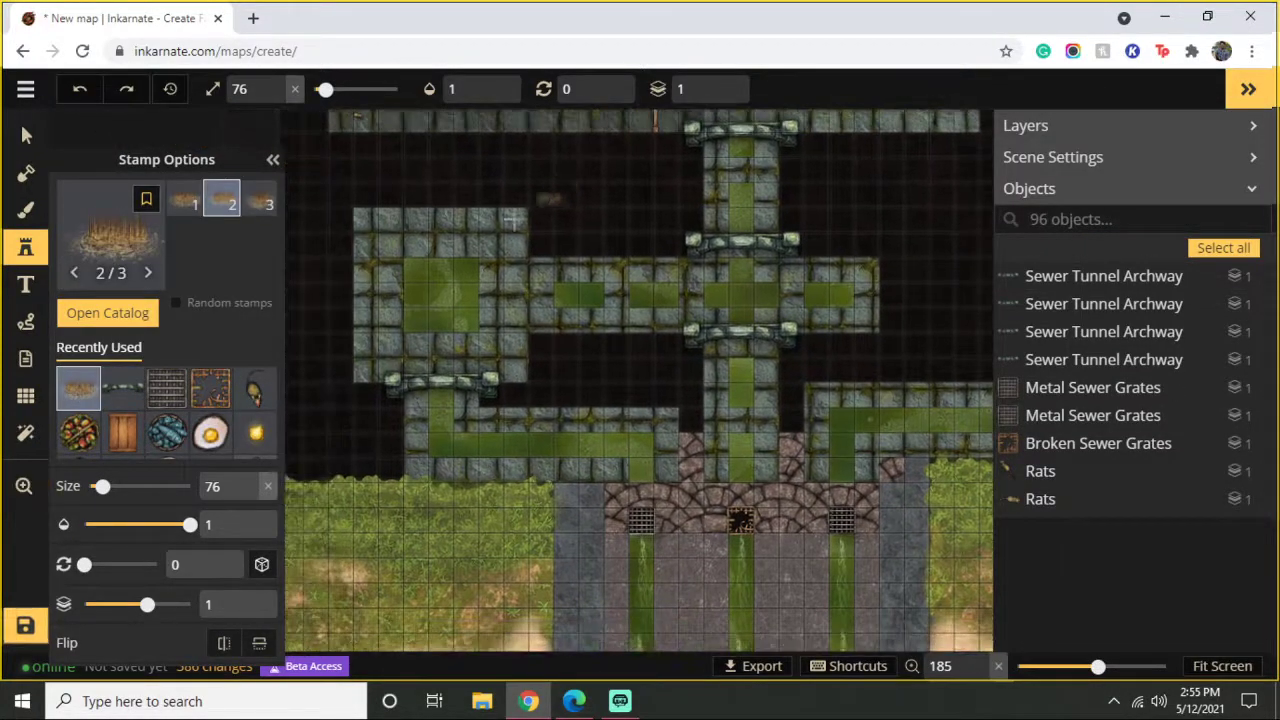
click(178, 204)
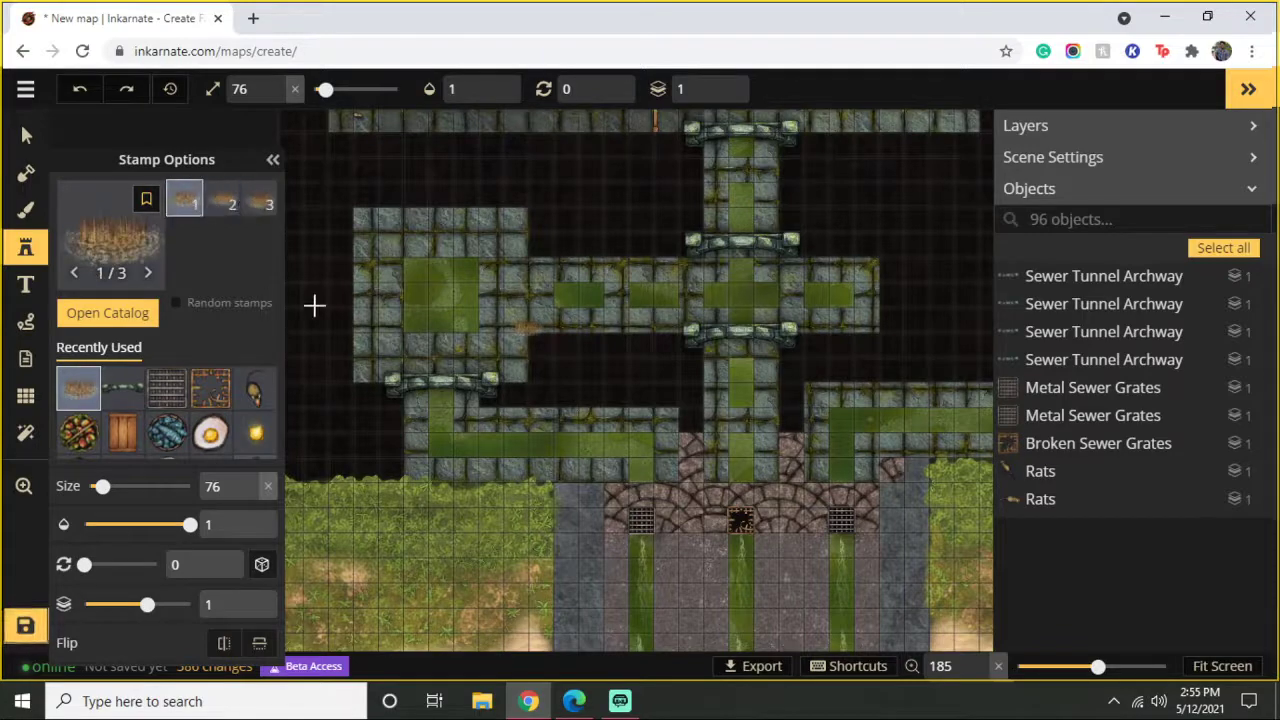
Step: Place the waterfall in the left tunnel's channel, enlarge it to size 157, and move it up
click(430, 307)
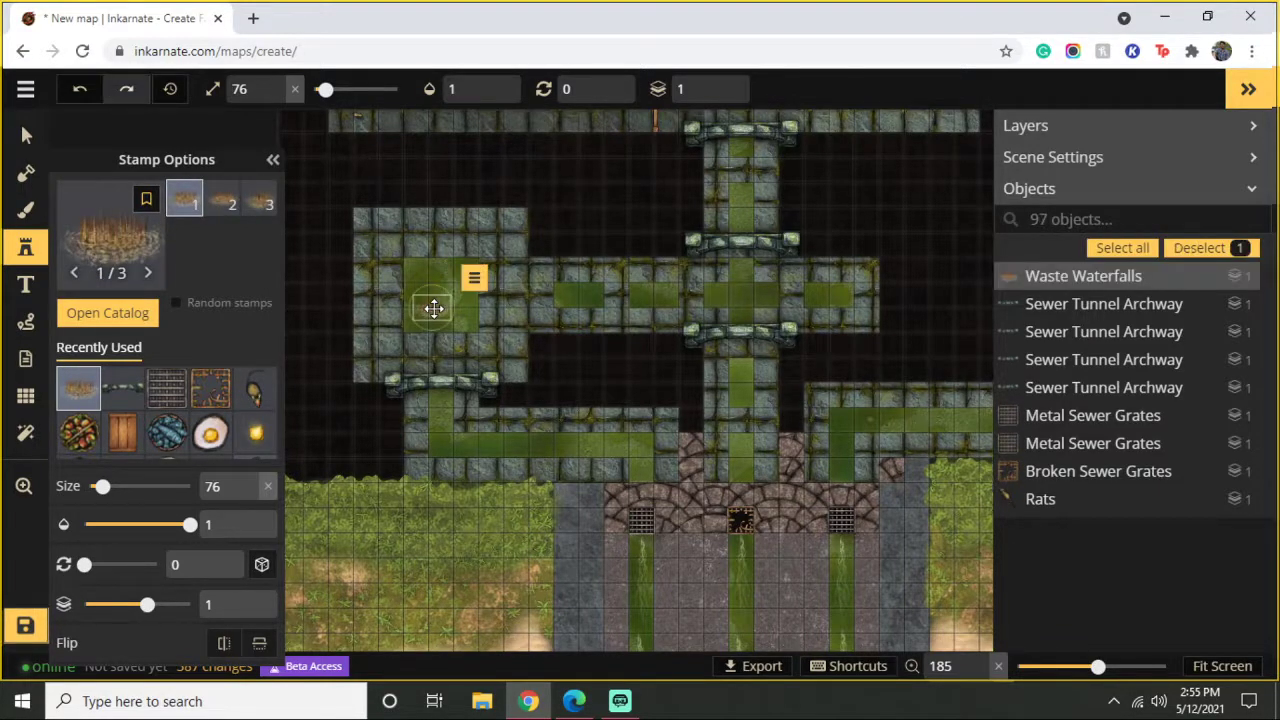
scroll(448, 296, up, 5)
drag(487, 254, 543, 223)
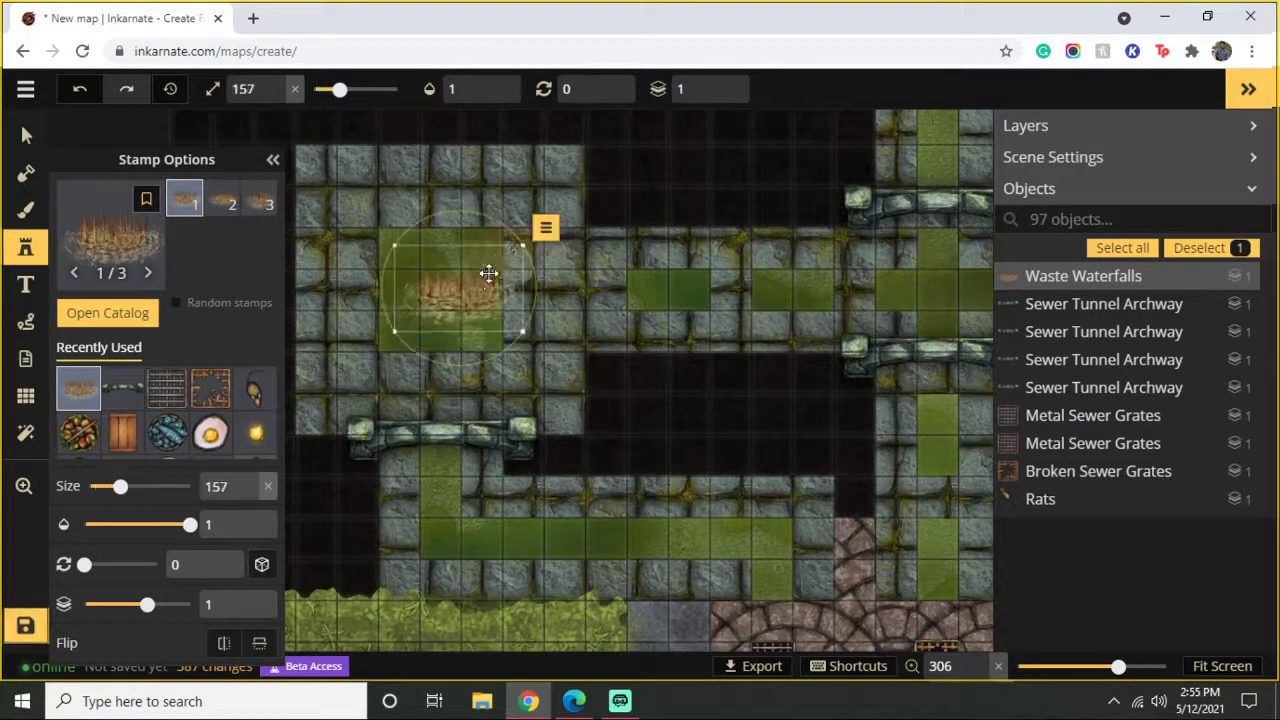
drag(438, 313, 436, 271)
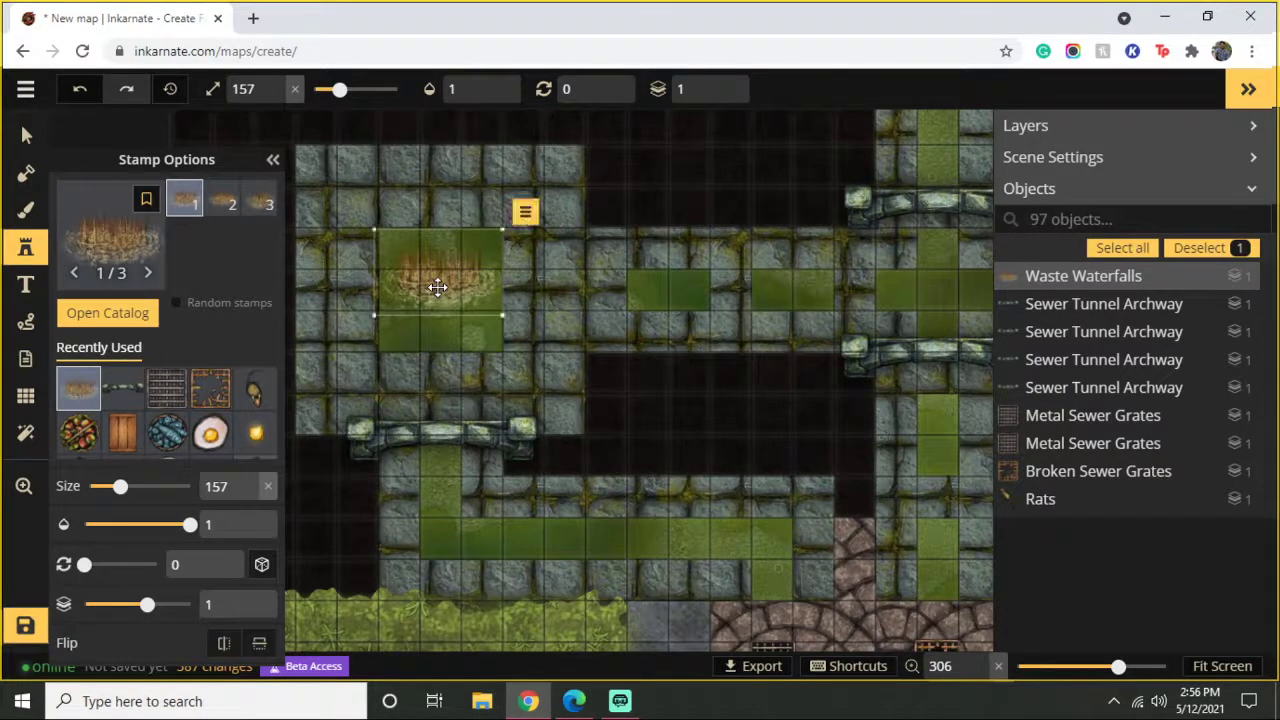
click(163, 253)
Step: Pick the Waves stamp, trying several variants before settling on variant 4
scroll(729, 400, down, 1)
scroll(740, 405, up, 5)
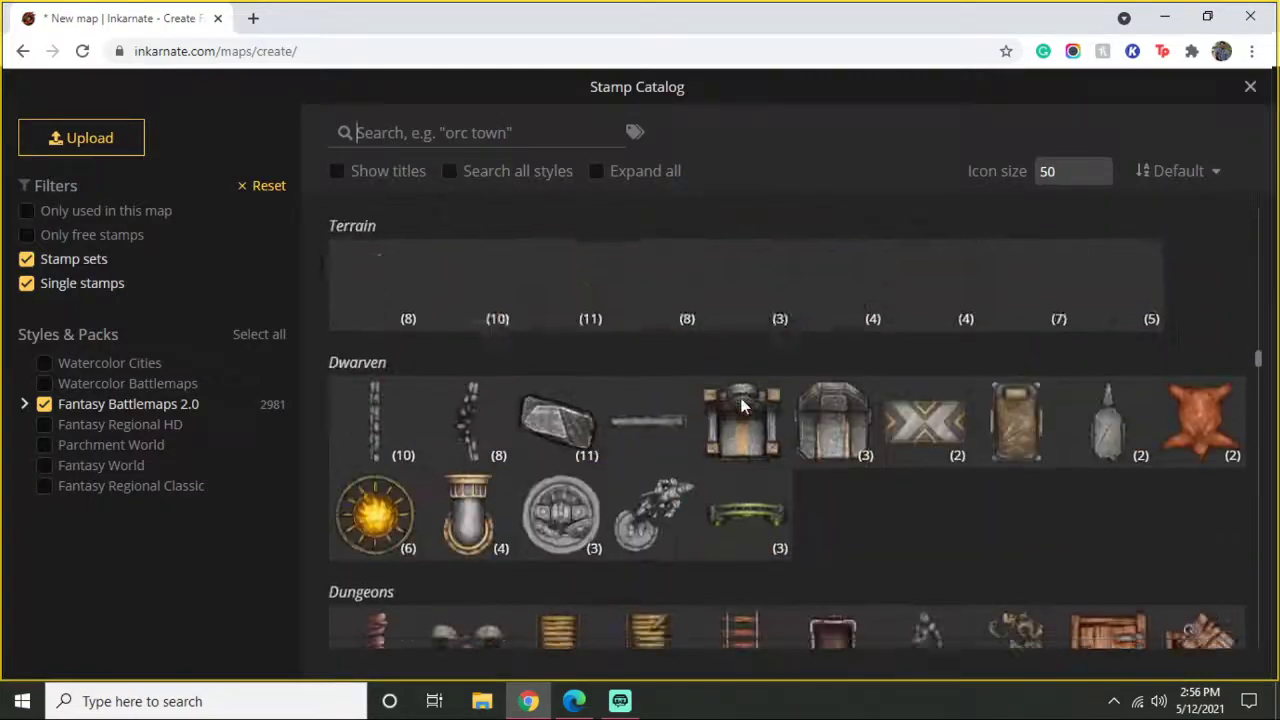
scroll(740, 405, up, 10)
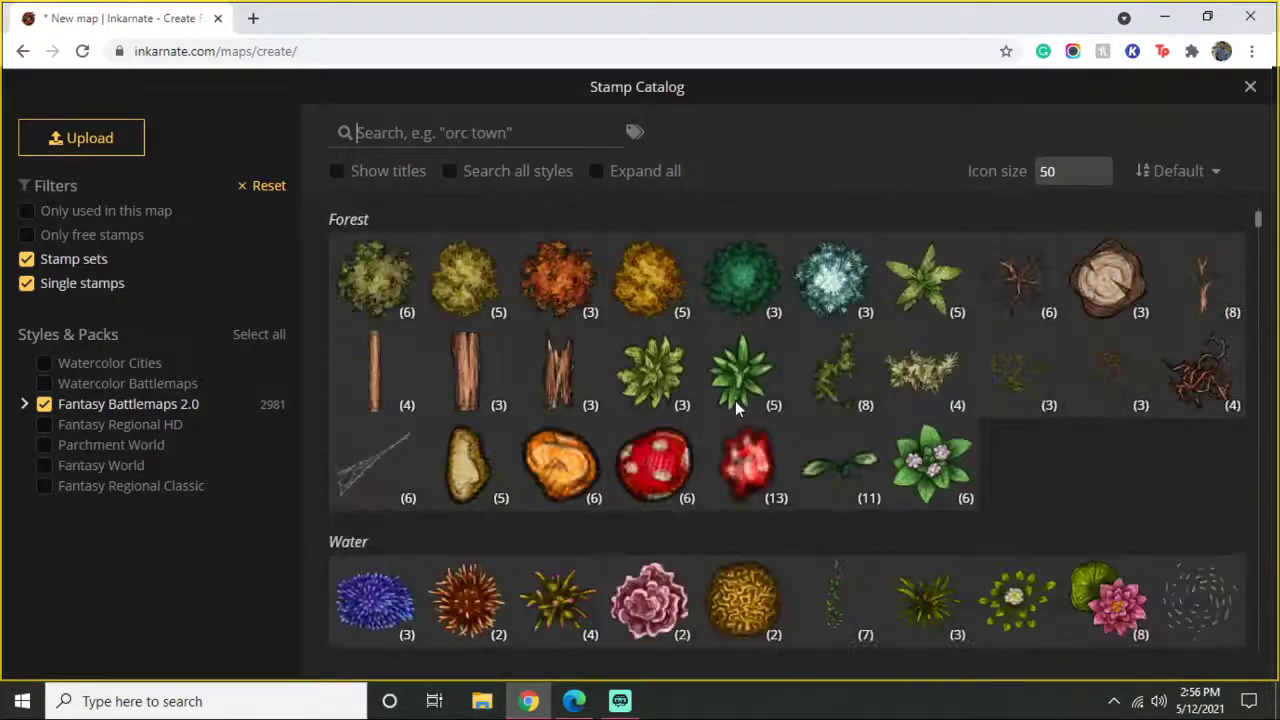
scroll(730, 402, down, 3)
scroll(730, 402, up, 3)
scroll(731, 410, down, 3)
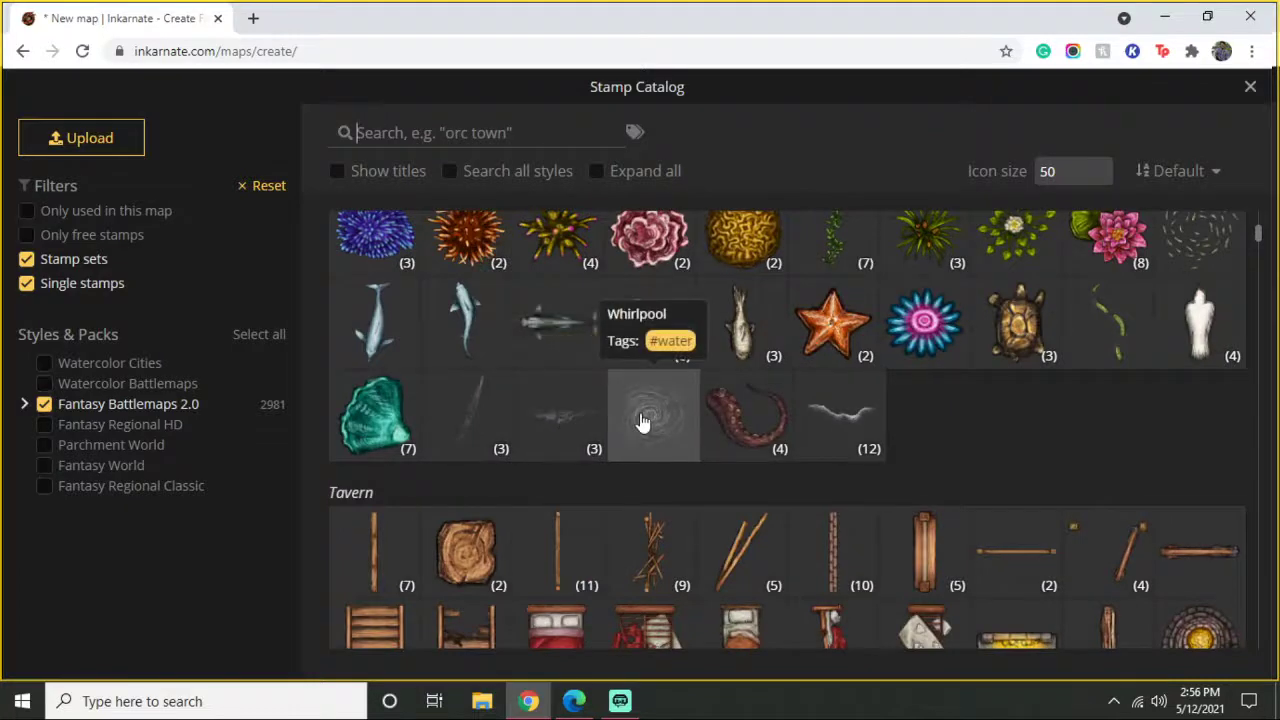
click(840, 412)
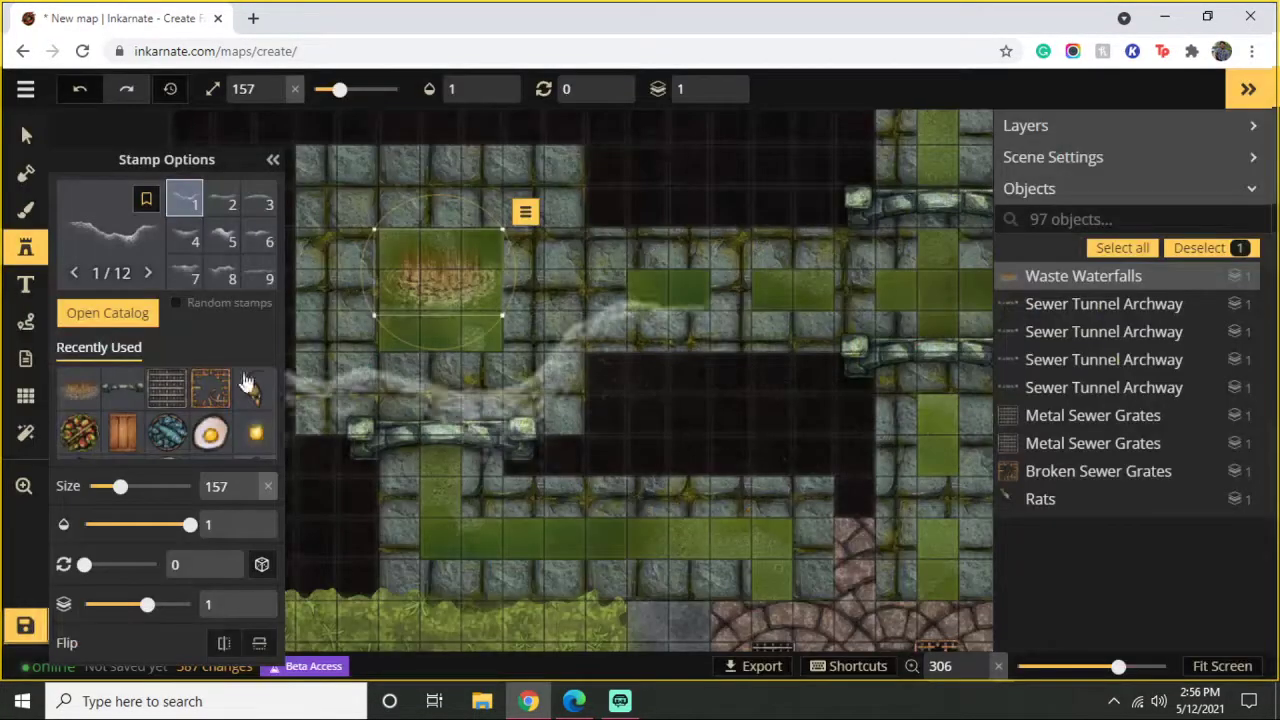
scroll(222, 262, down, 1)
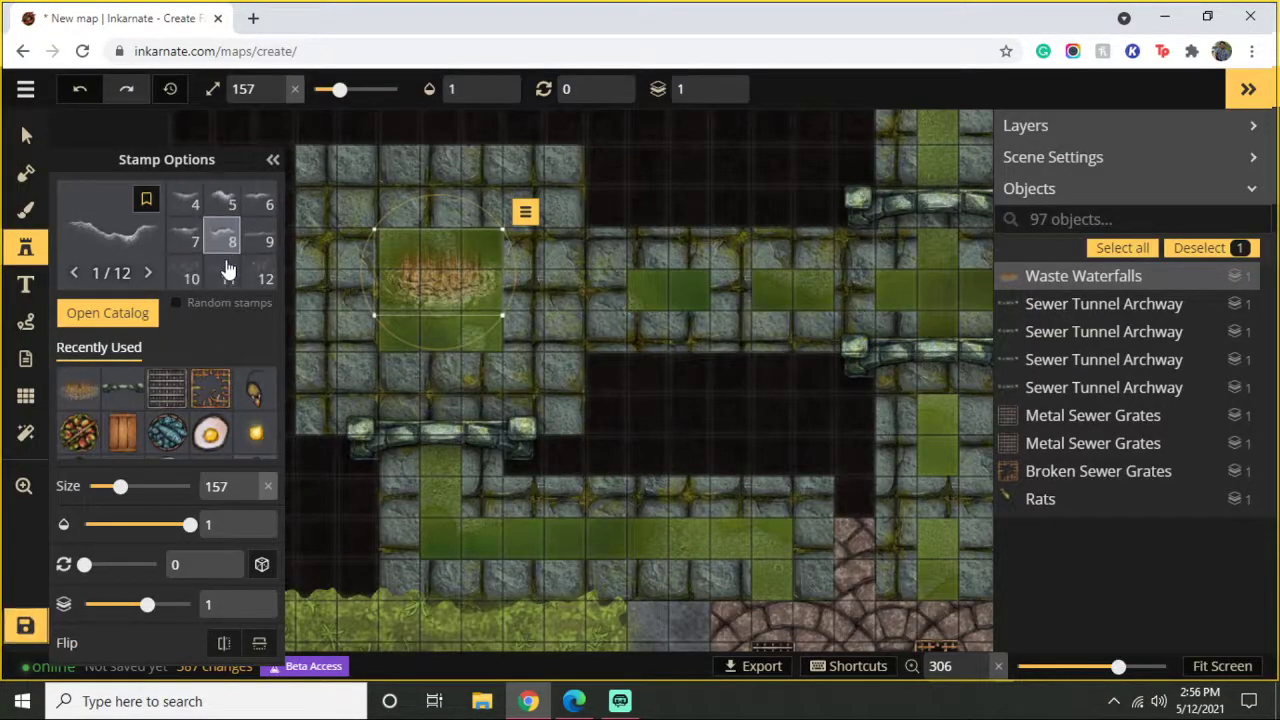
click(186, 270)
click(232, 275)
click(260, 268)
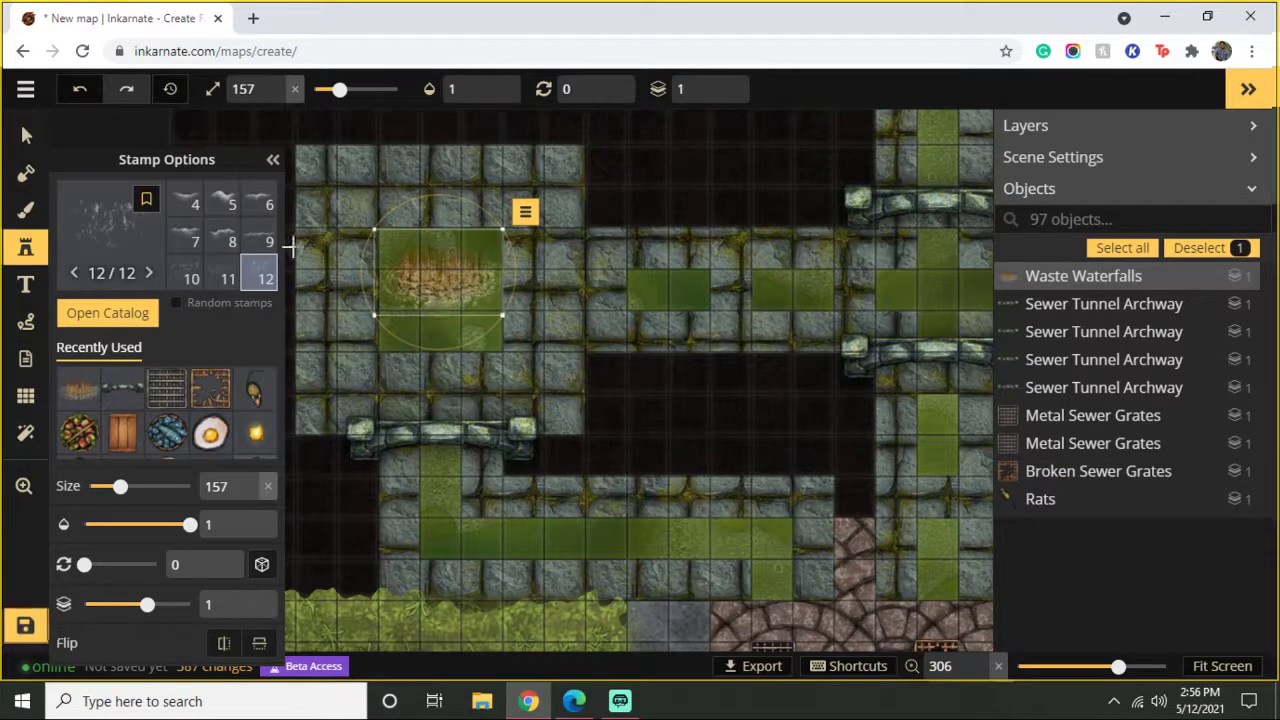
click(188, 204)
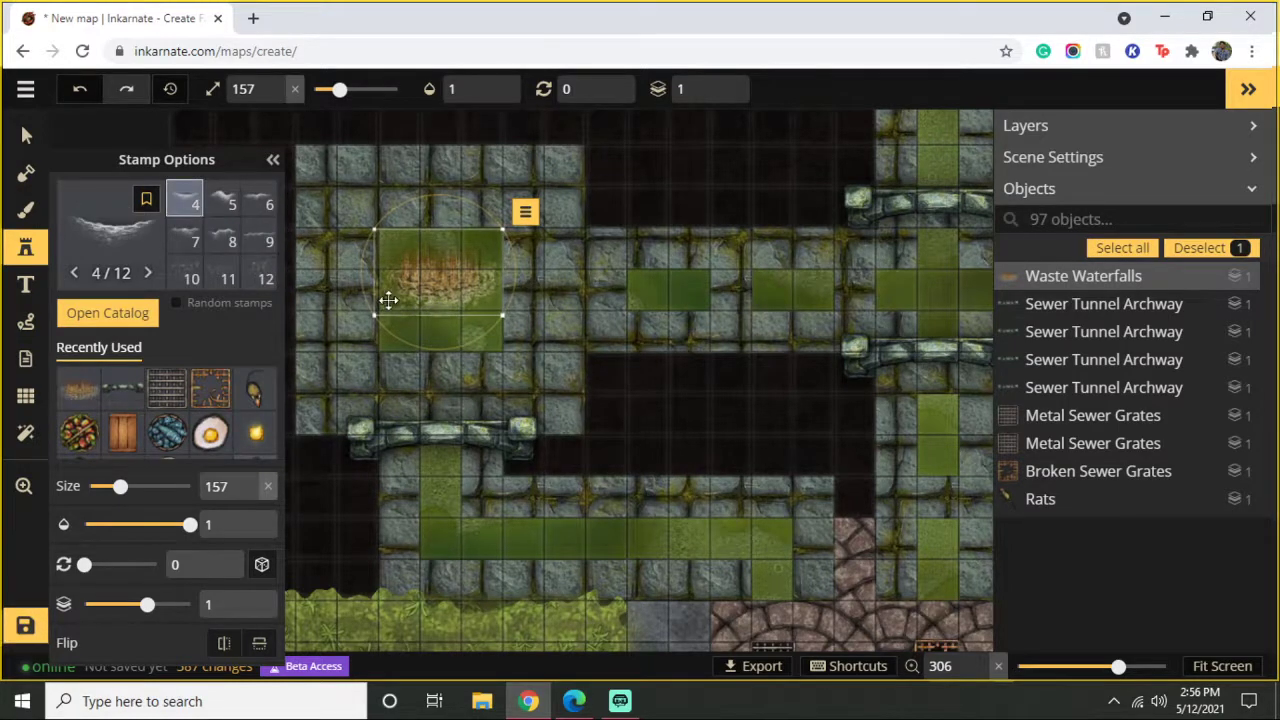
Step: Place a shrunken, slightly rotated Waves stamp below the waterfall and add a second one
click(436, 367)
drag(624, 283, 345, 415)
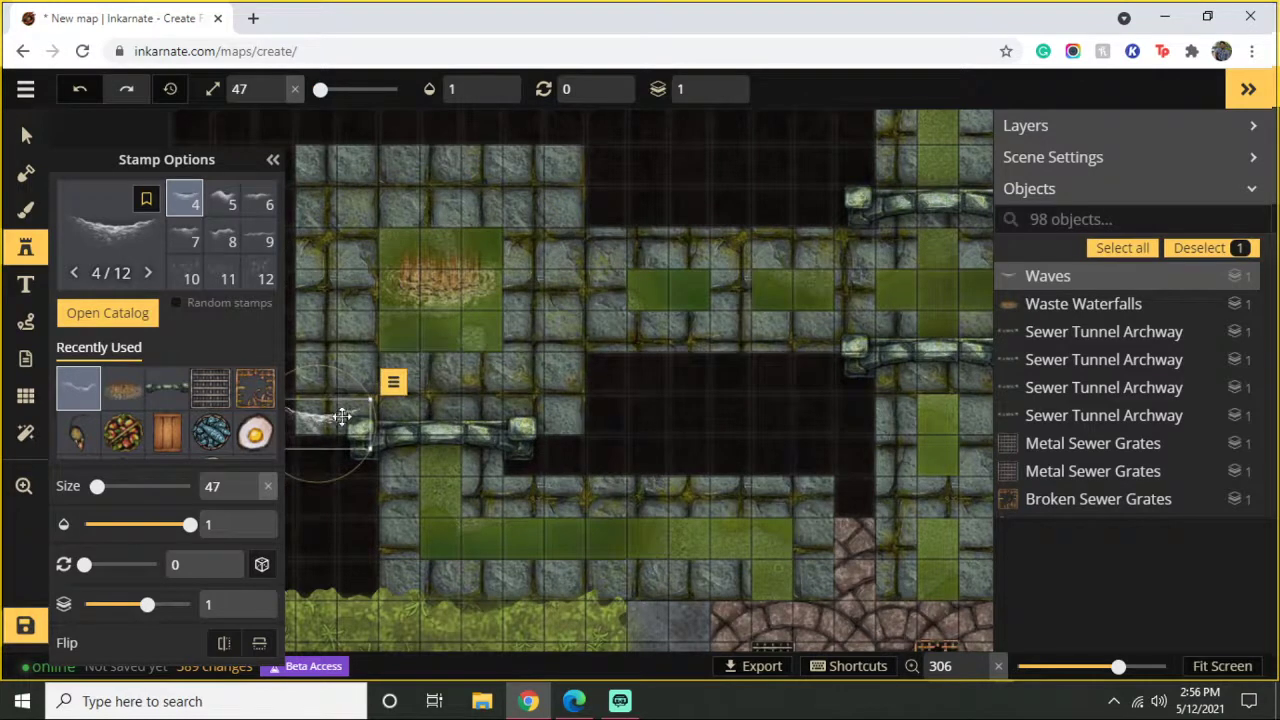
mouse_move(471, 337)
mouse_down()
mouse_move(460, 334)
mouse_move(557, 323)
mouse_move(554, 297)
mouse_move(465, 330)
mouse_up()
click(488, 331)
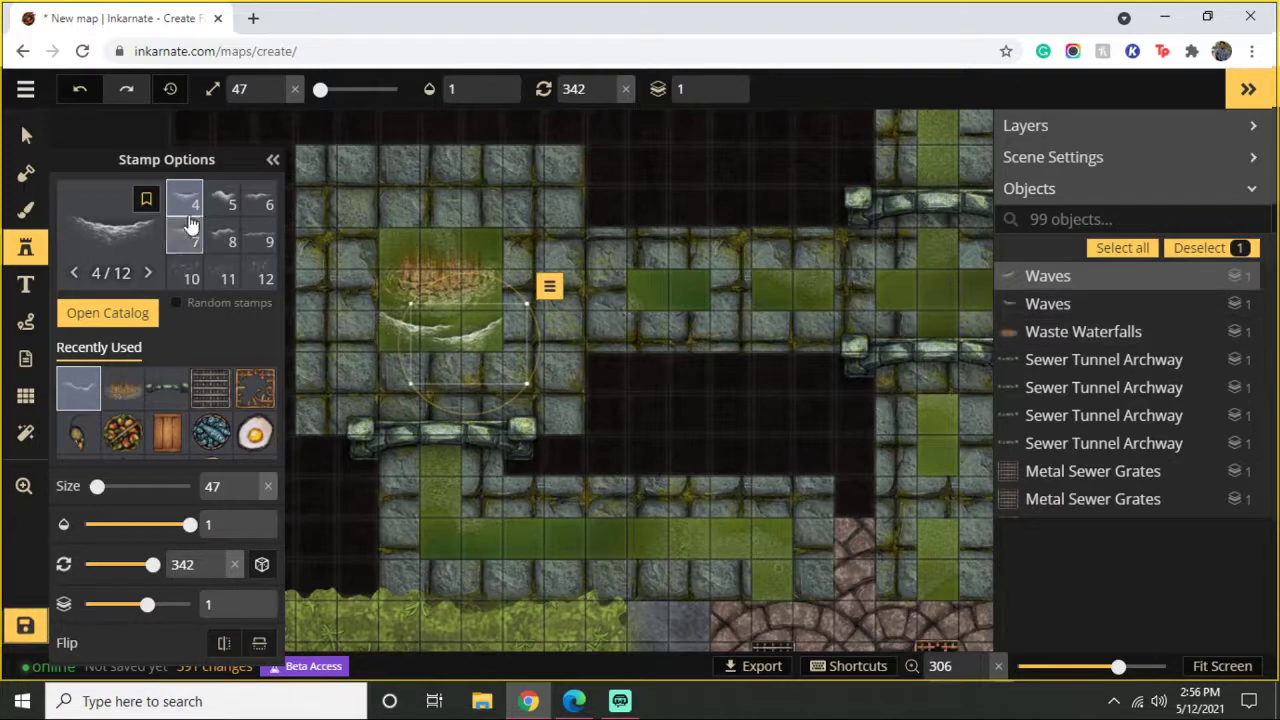
click(80, 89)
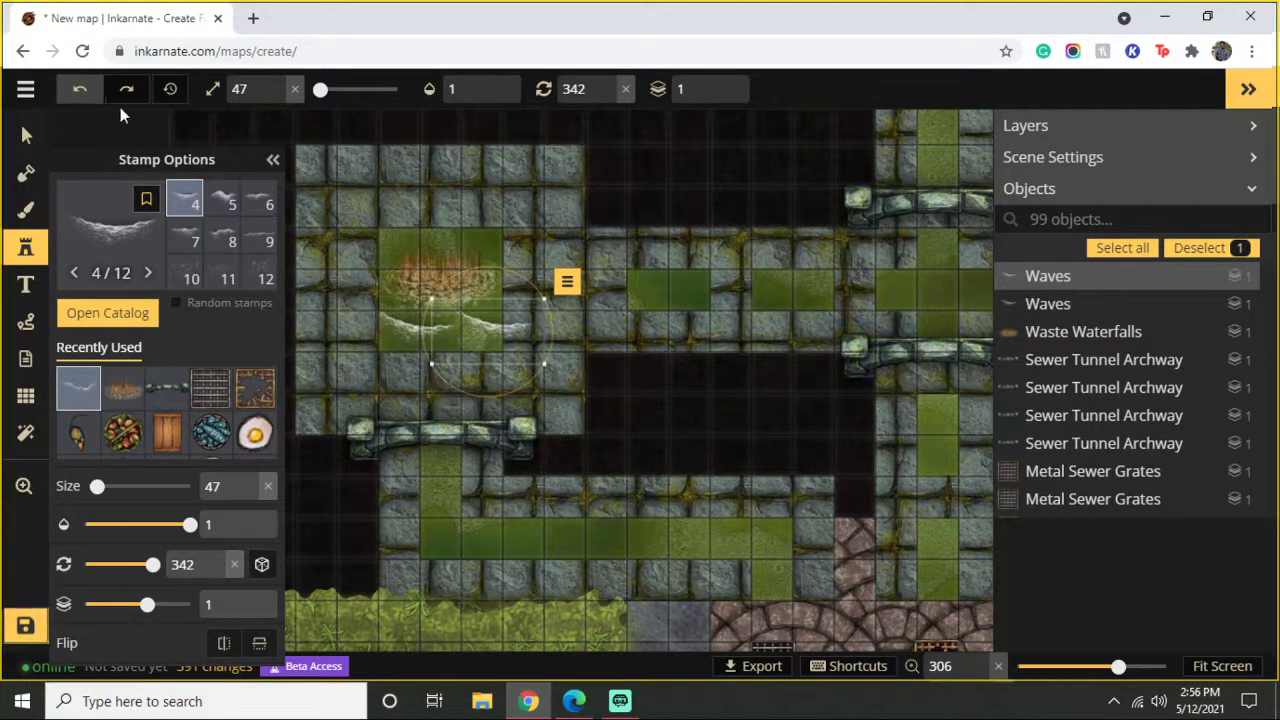
click(126, 89)
Step: Check the second Waves stamp by selecting it, then deselect and pan to more of the sewer
click(26, 135)
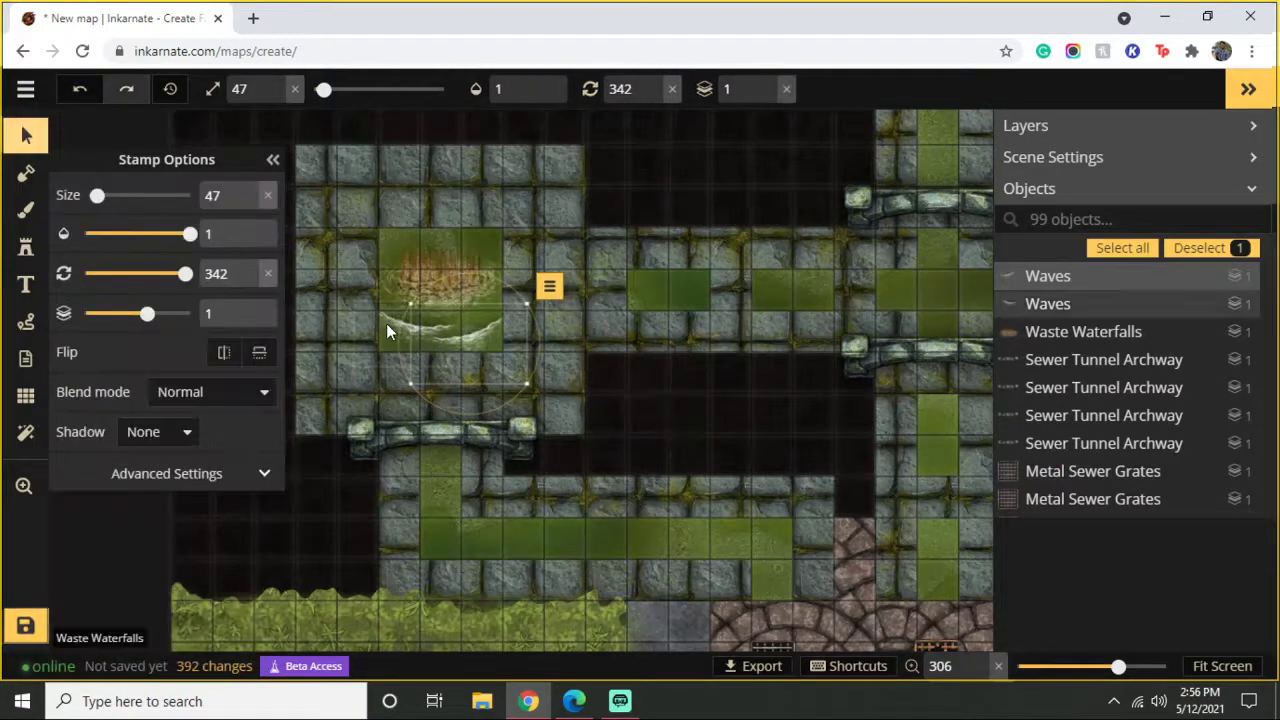
click(388, 332)
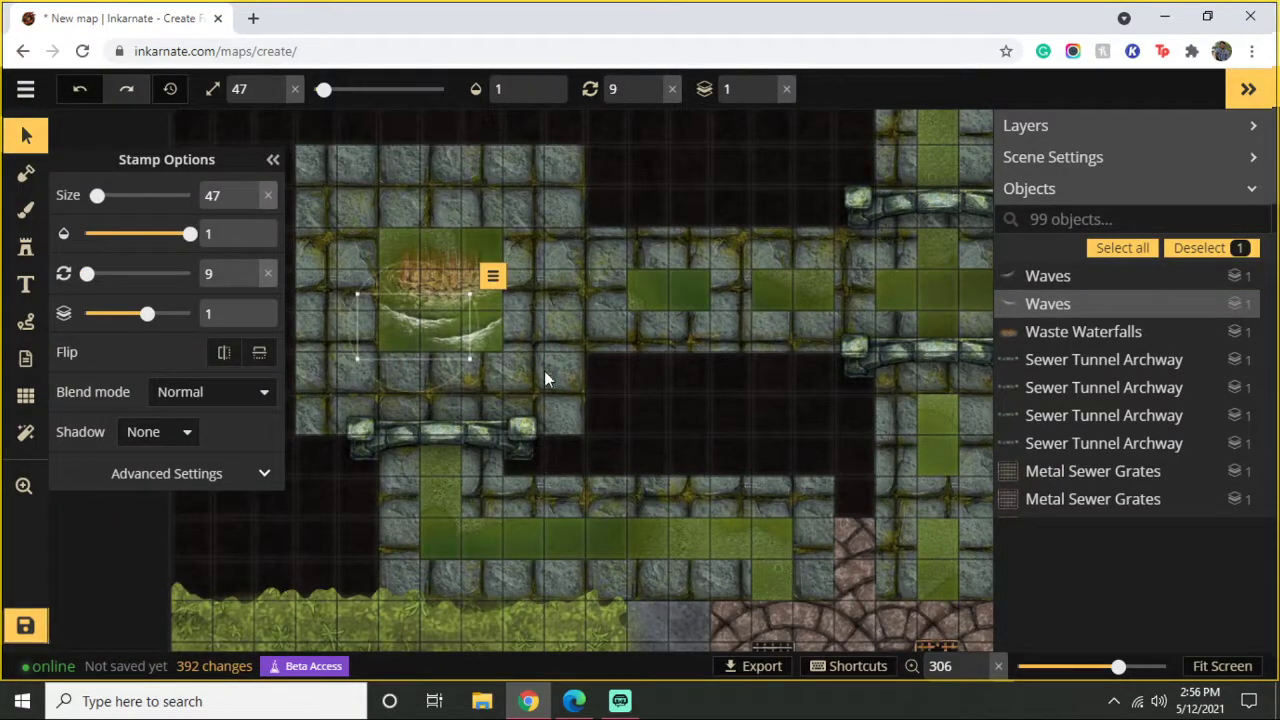
click(644, 398)
scroll(630, 402, down, 4)
drag(711, 467, 525, 366)
click(26, 247)
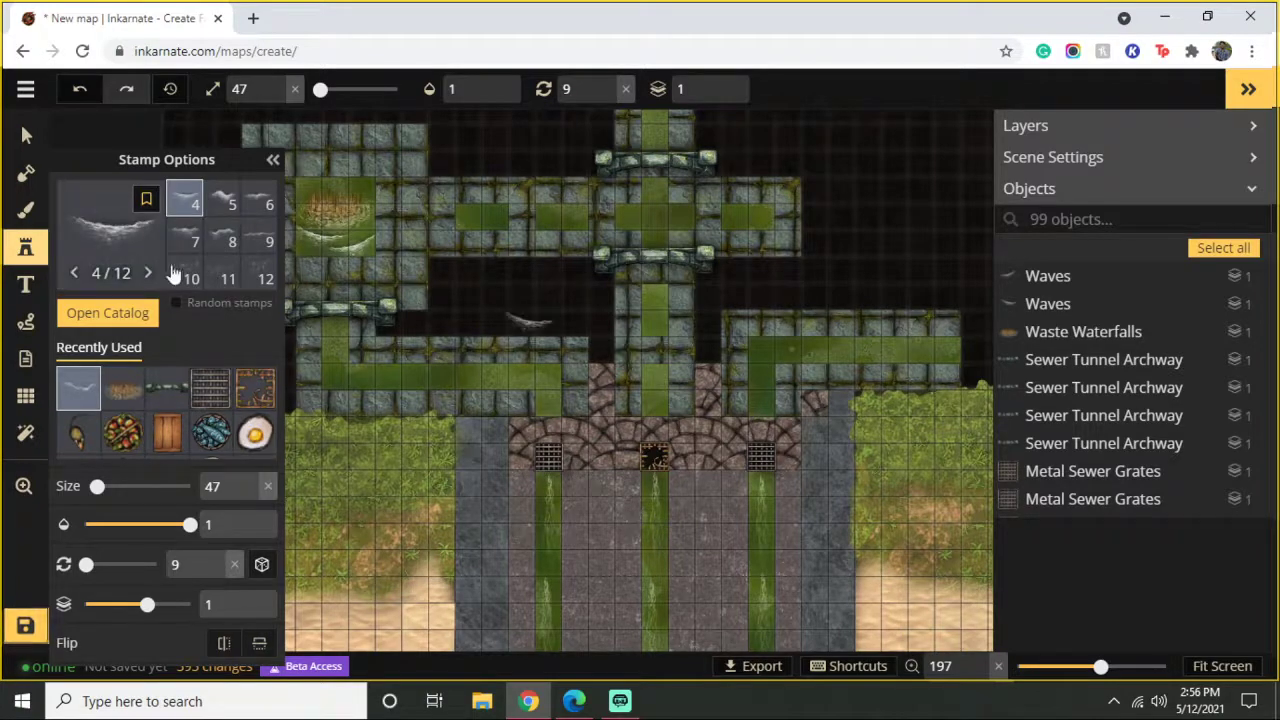
Step: Find the Sewers section in the stamp catalog and choose the Sewer Plants stamp set
click(90, 190)
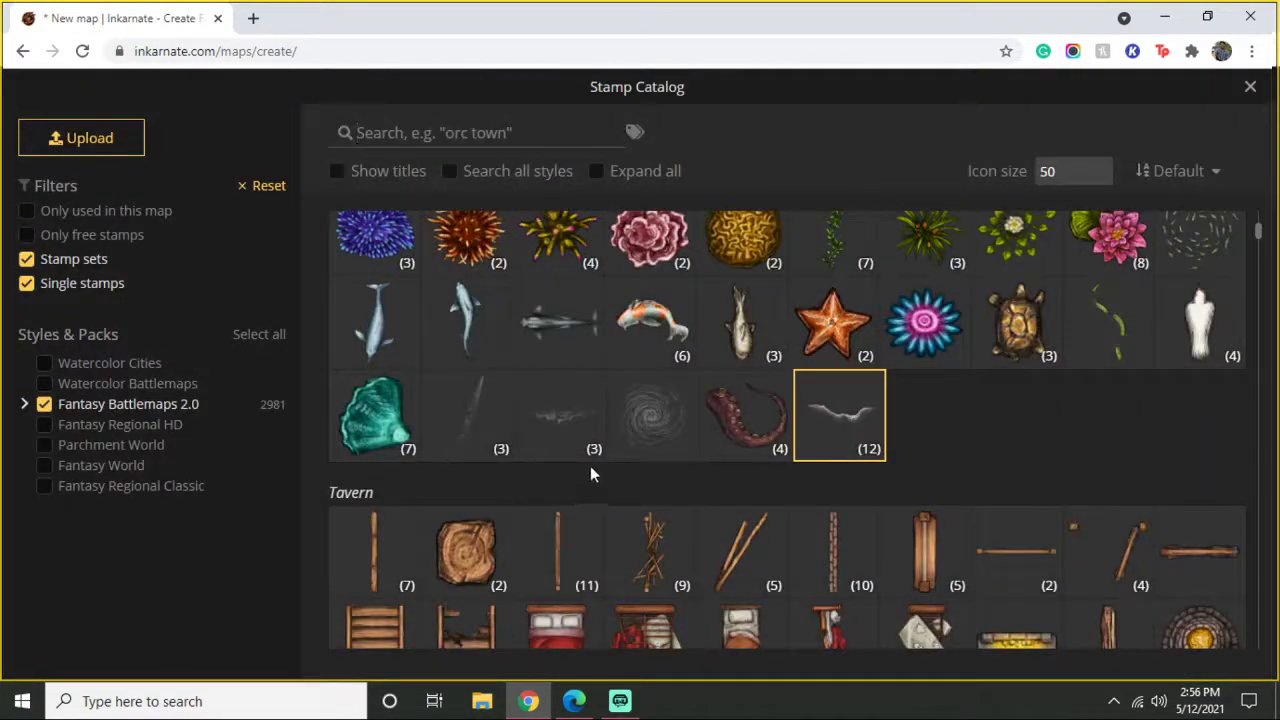
scroll(741, 462, down, 6)
scroll(708, 450, down, 20)
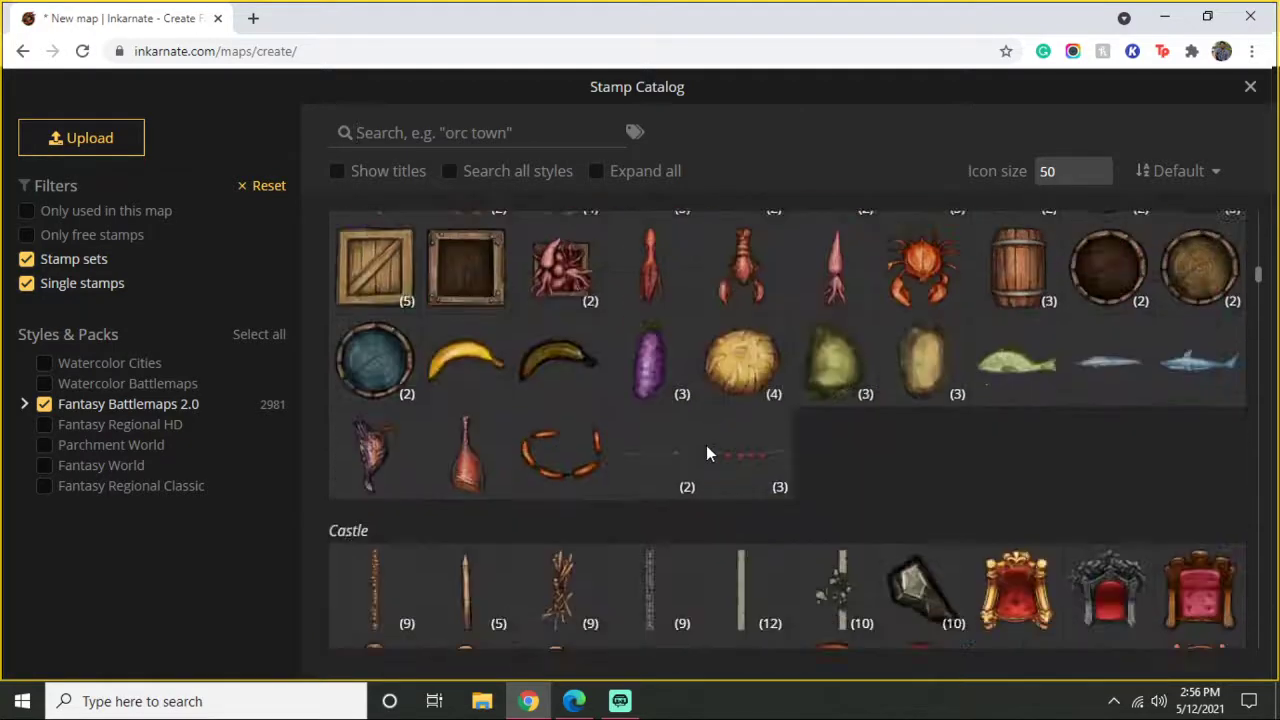
scroll(706, 455, down, 5)
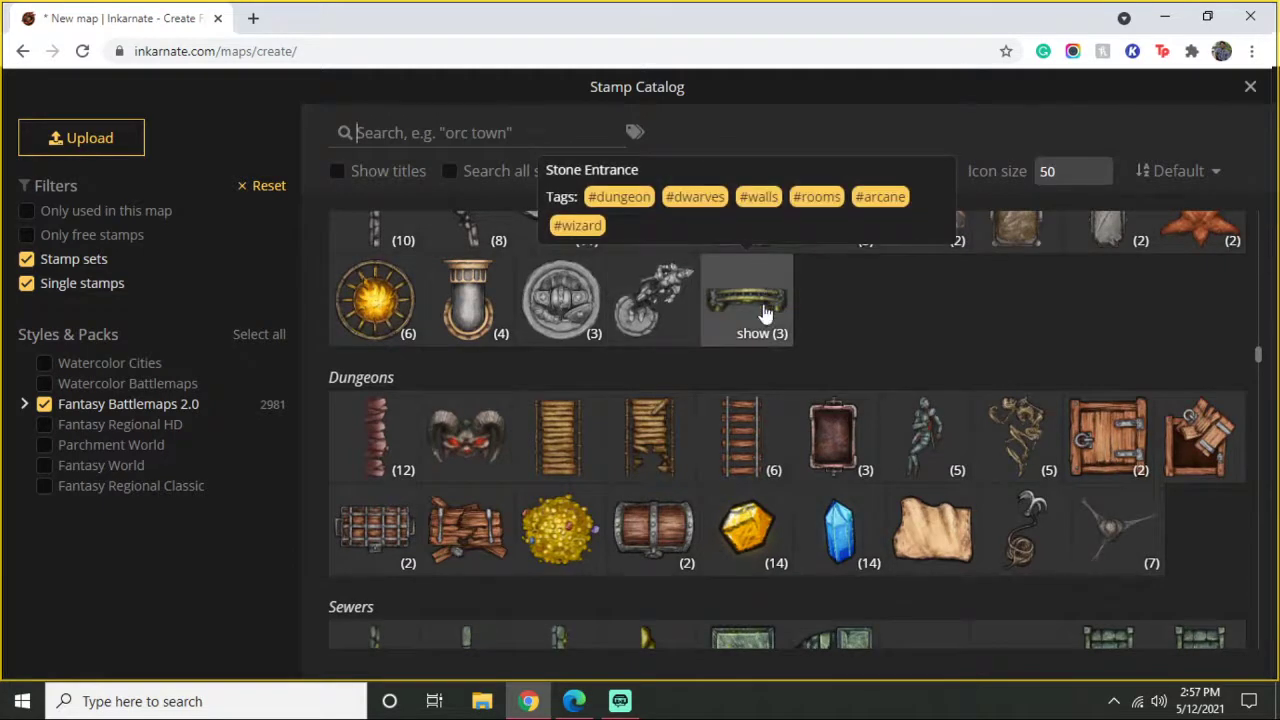
scroll(758, 340, down, 3)
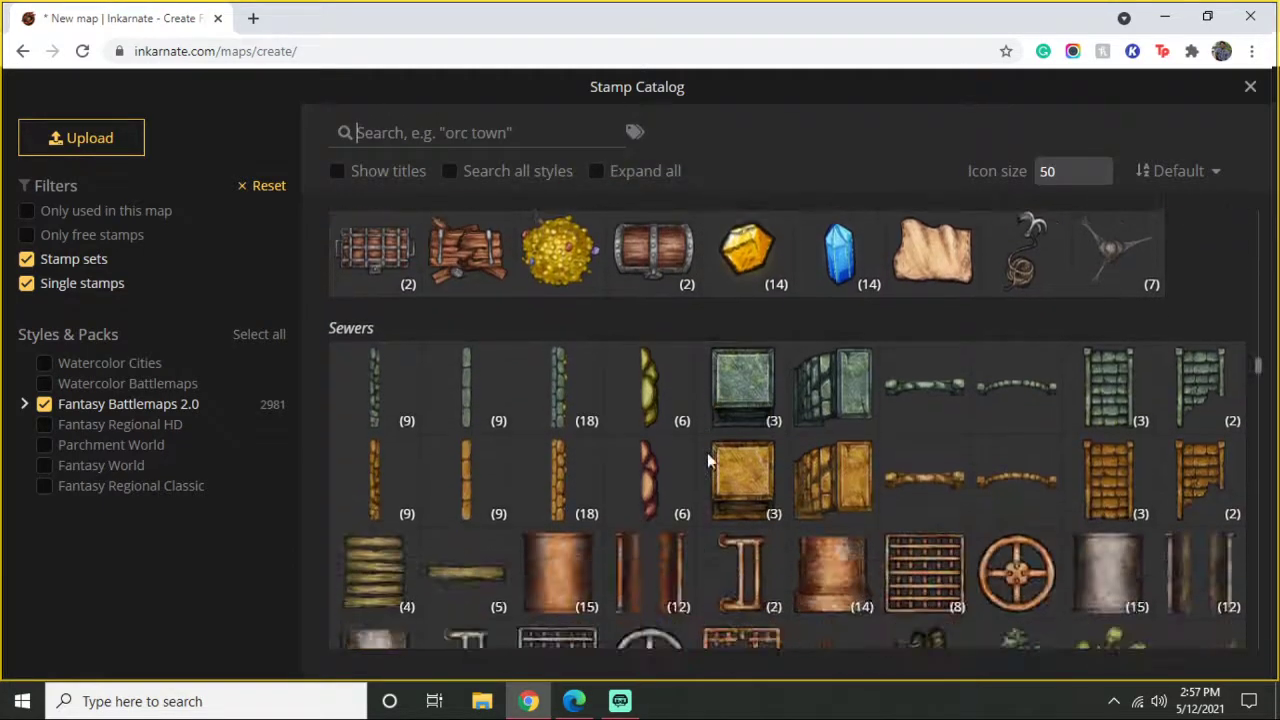
scroll(835, 435, down, 1)
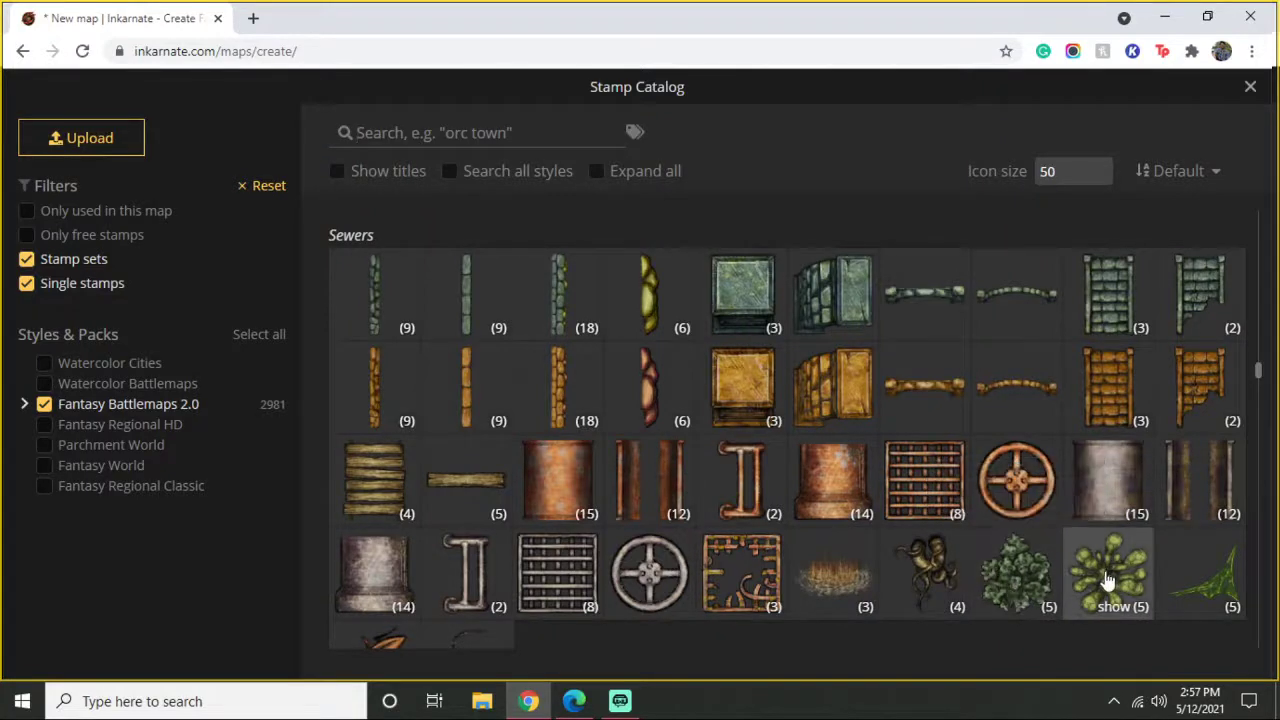
click(1100, 576)
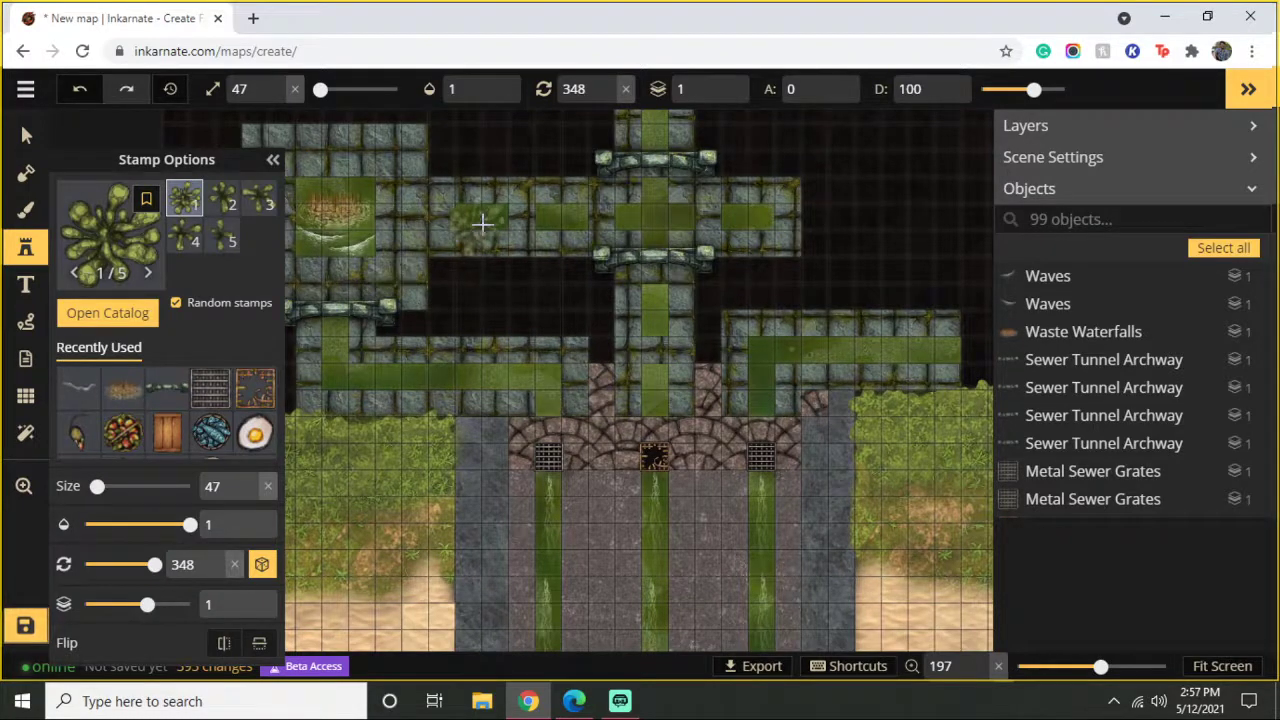
Step: Place a sewer plant on the upper corridor and shrink it to a small size
click(485, 218)
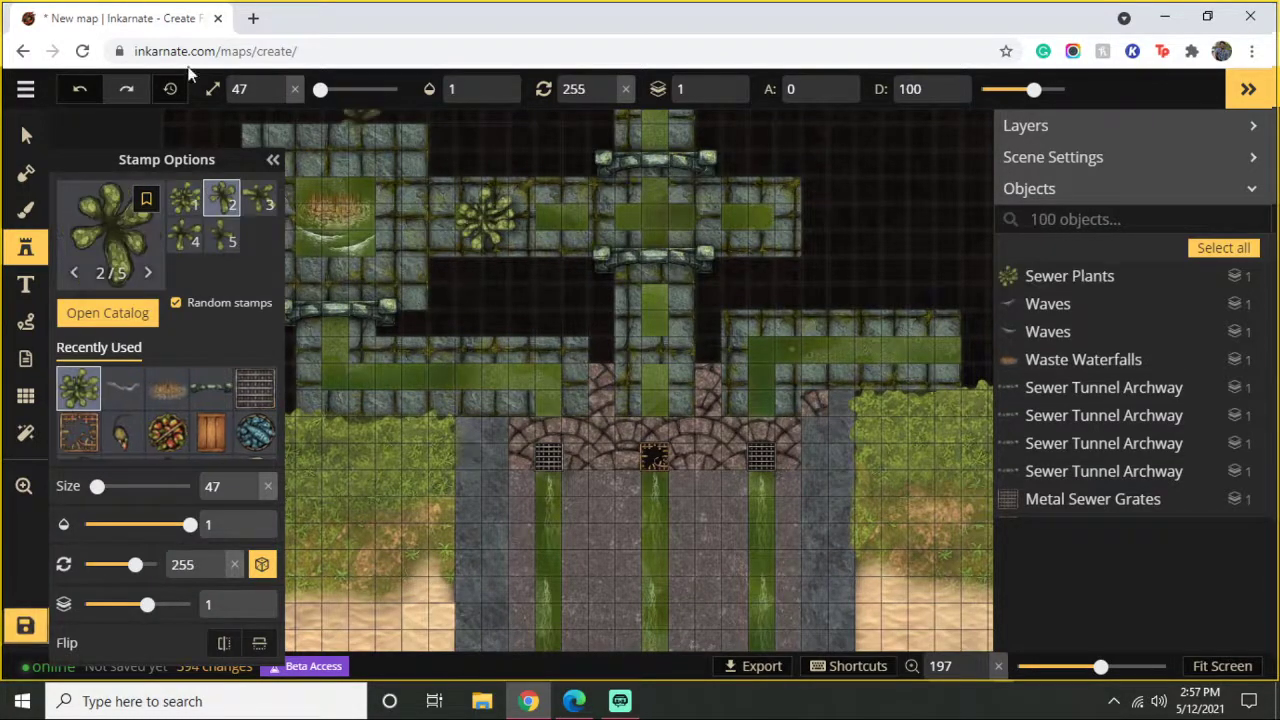
click(70, 97)
scroll(490, 220, up, 2)
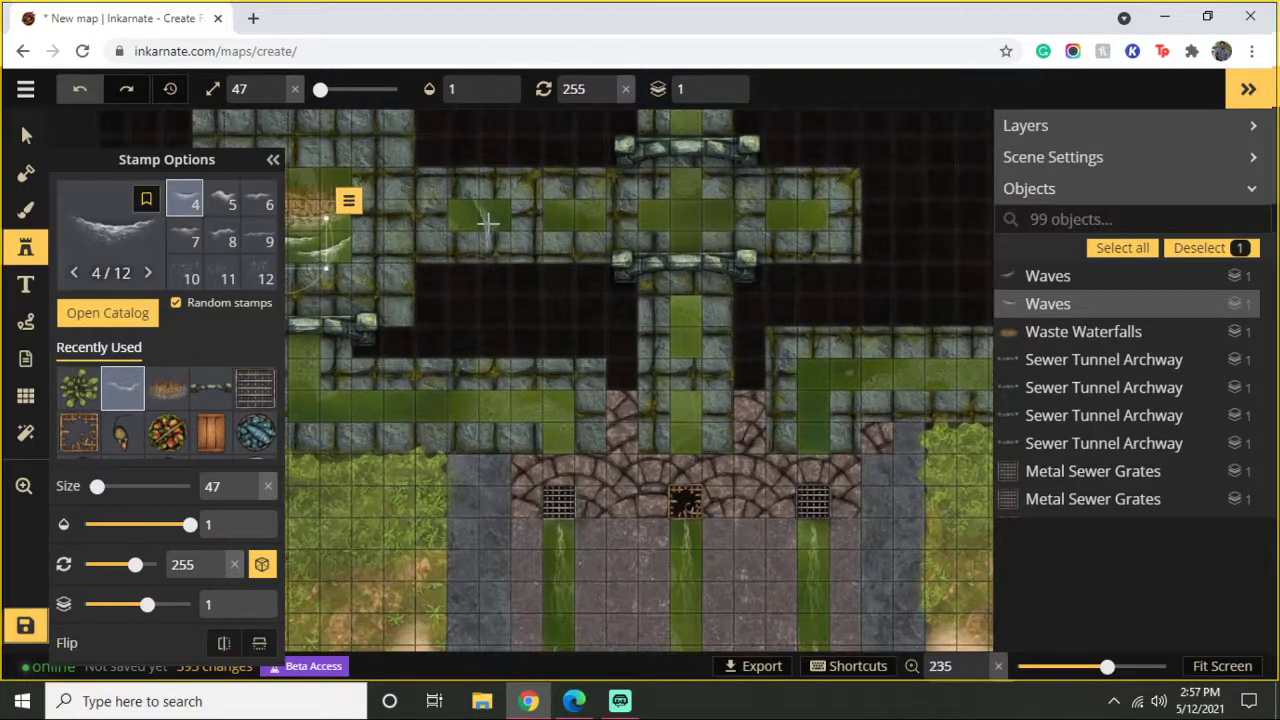
key(Escape)
click(469, 217)
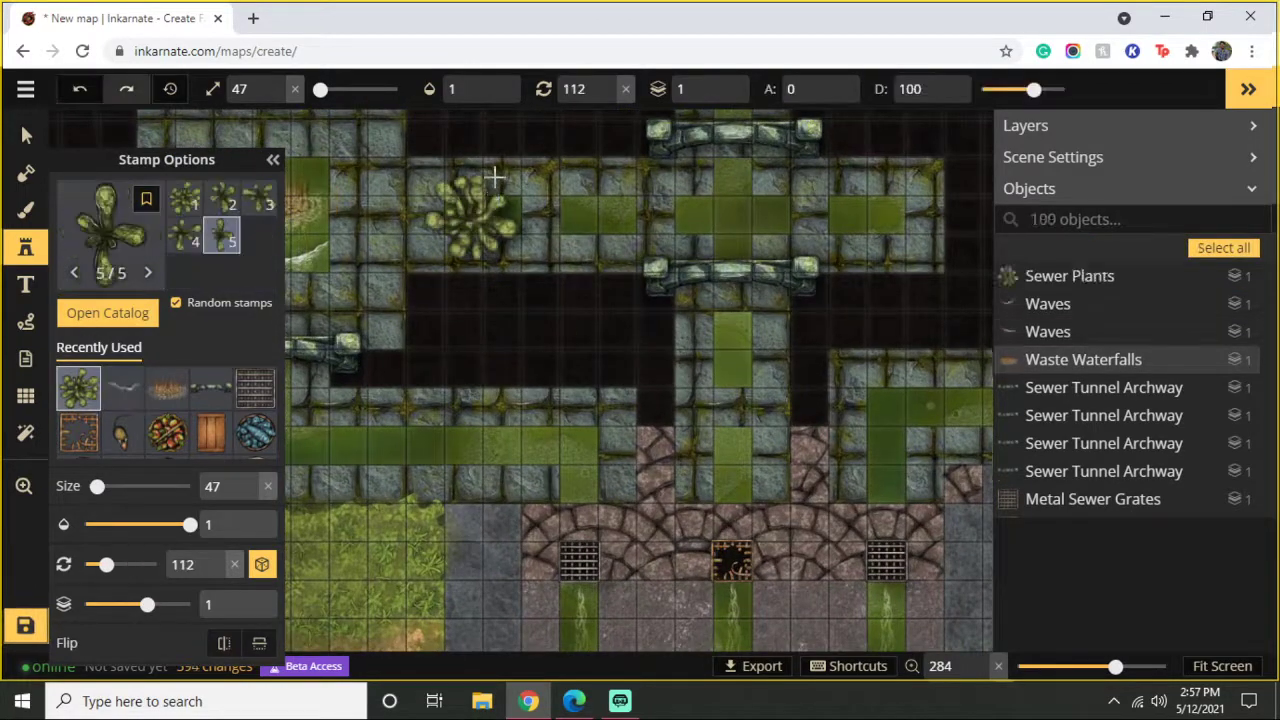
scroll(469, 217, up, 2)
click(26, 134)
click(512, 220)
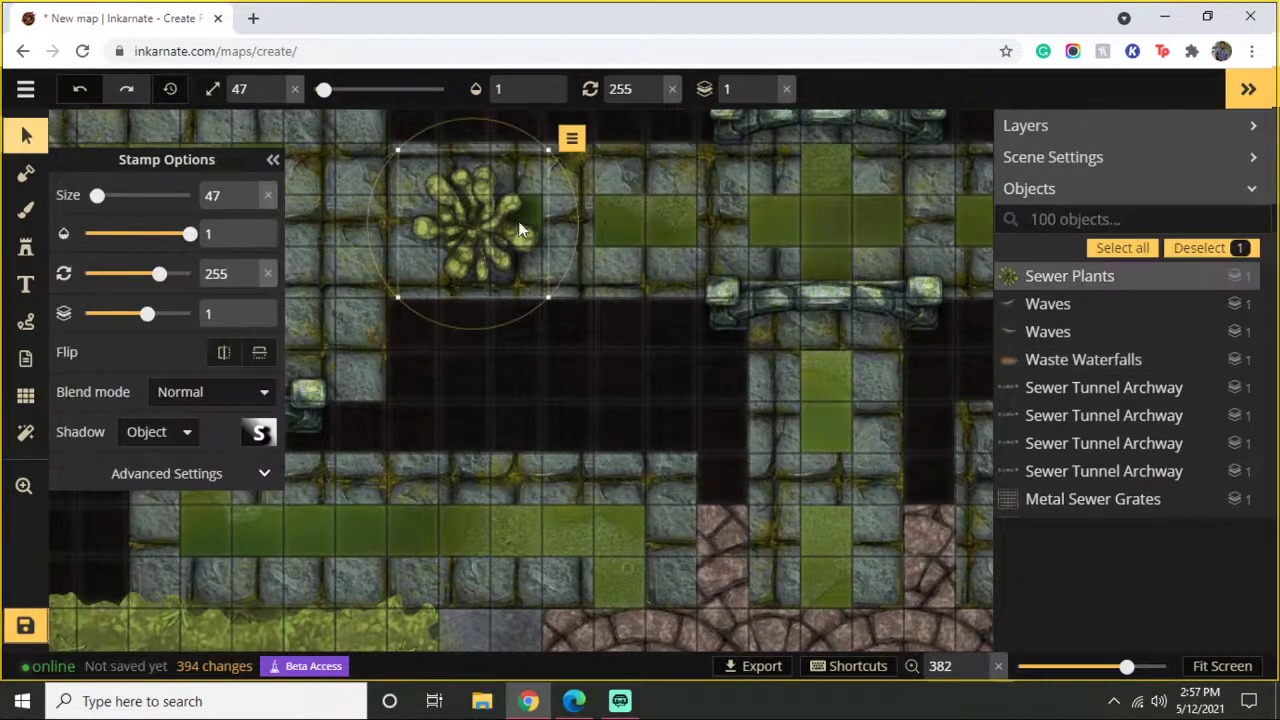
drag(548, 150, 460, 209)
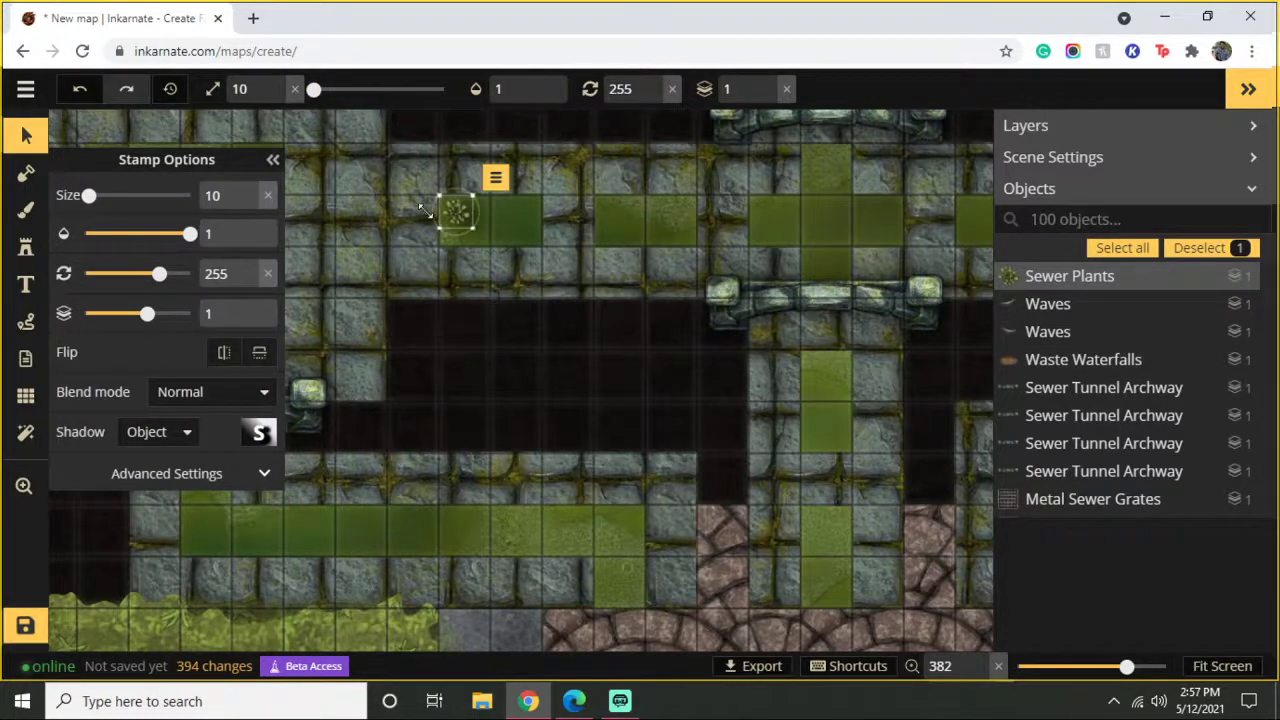
click(27, 226)
click(26, 250)
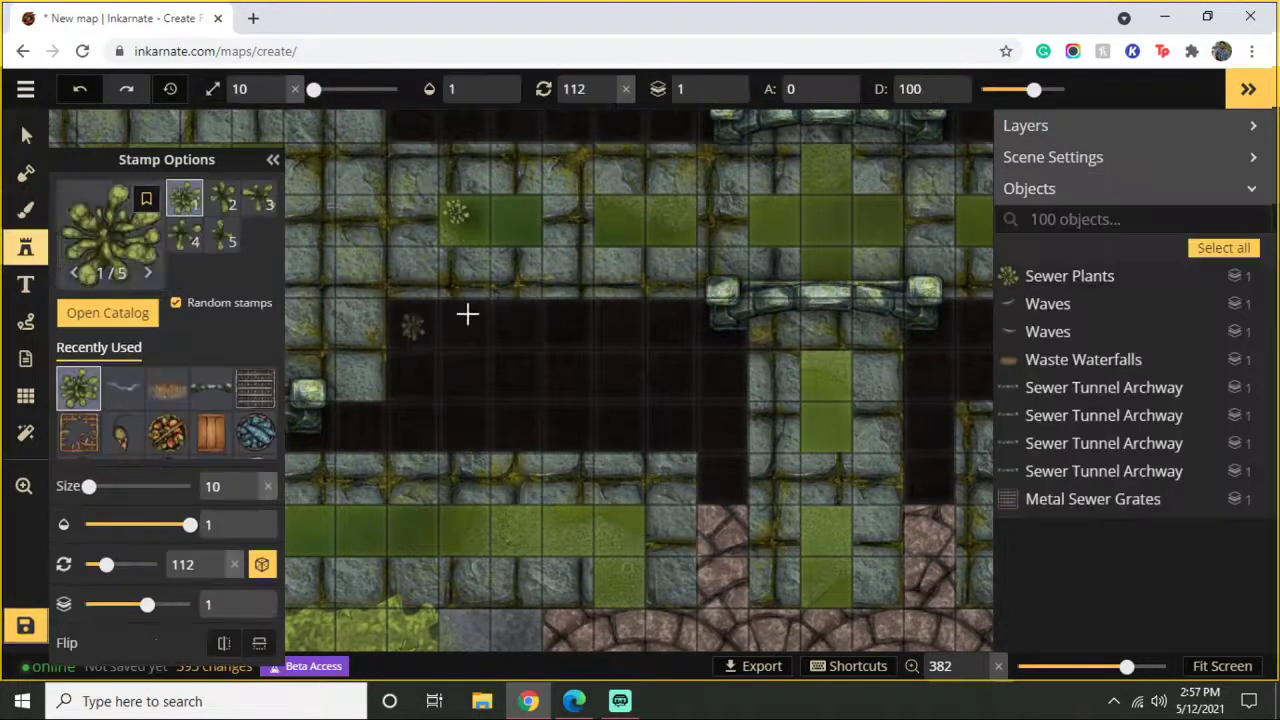
Step: Scatter six more small sewer plants along the corridor near the upper archway
scroll(678, 280, down, 5)
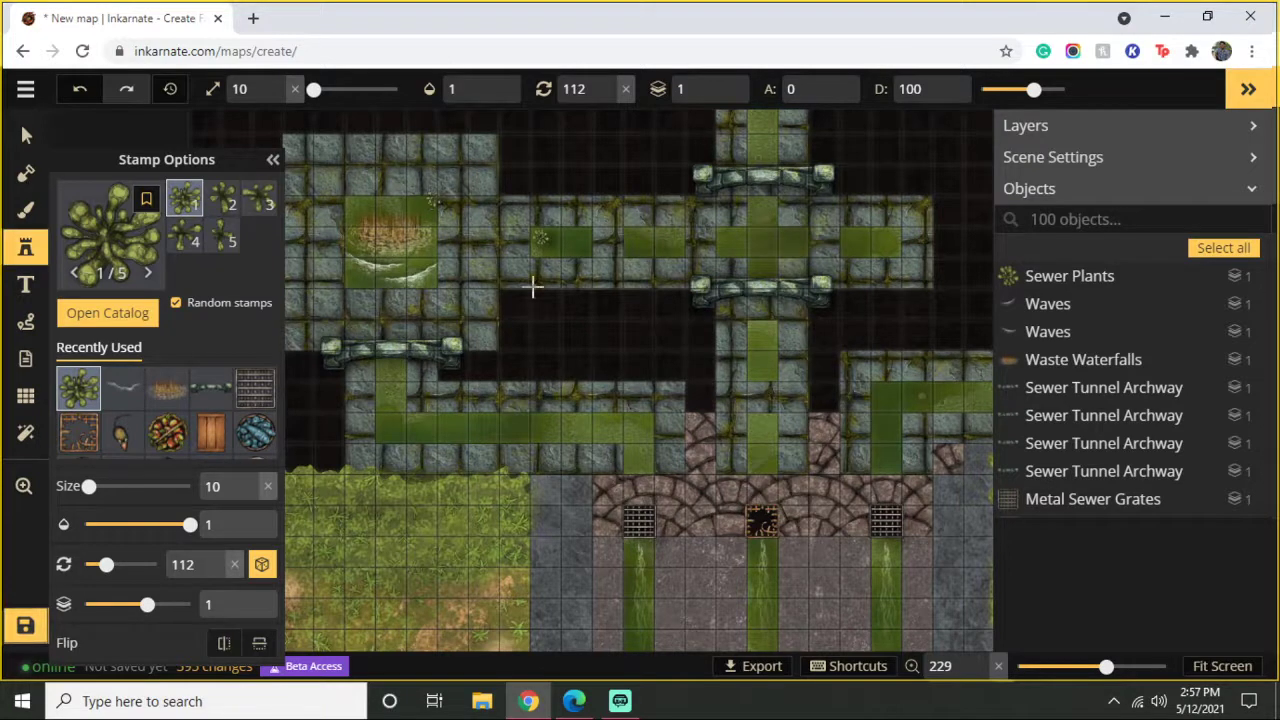
click(808, 251)
click(845, 230)
click(780, 258)
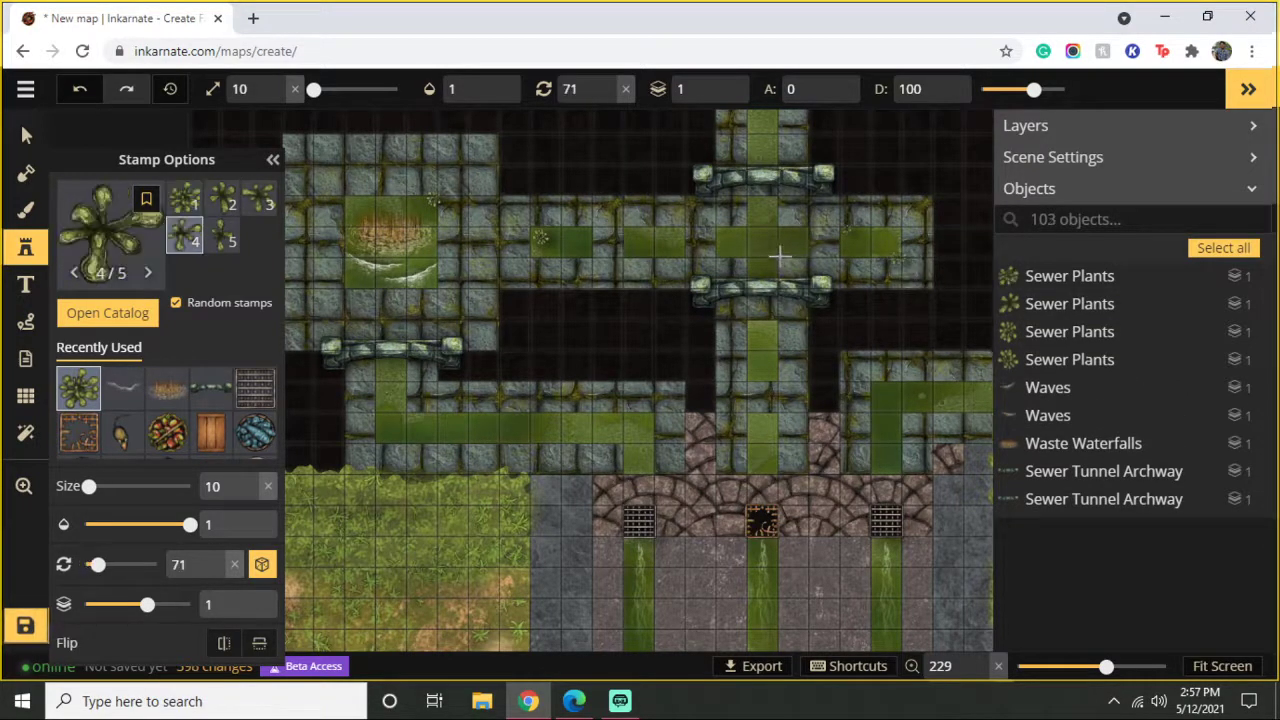
click(803, 248)
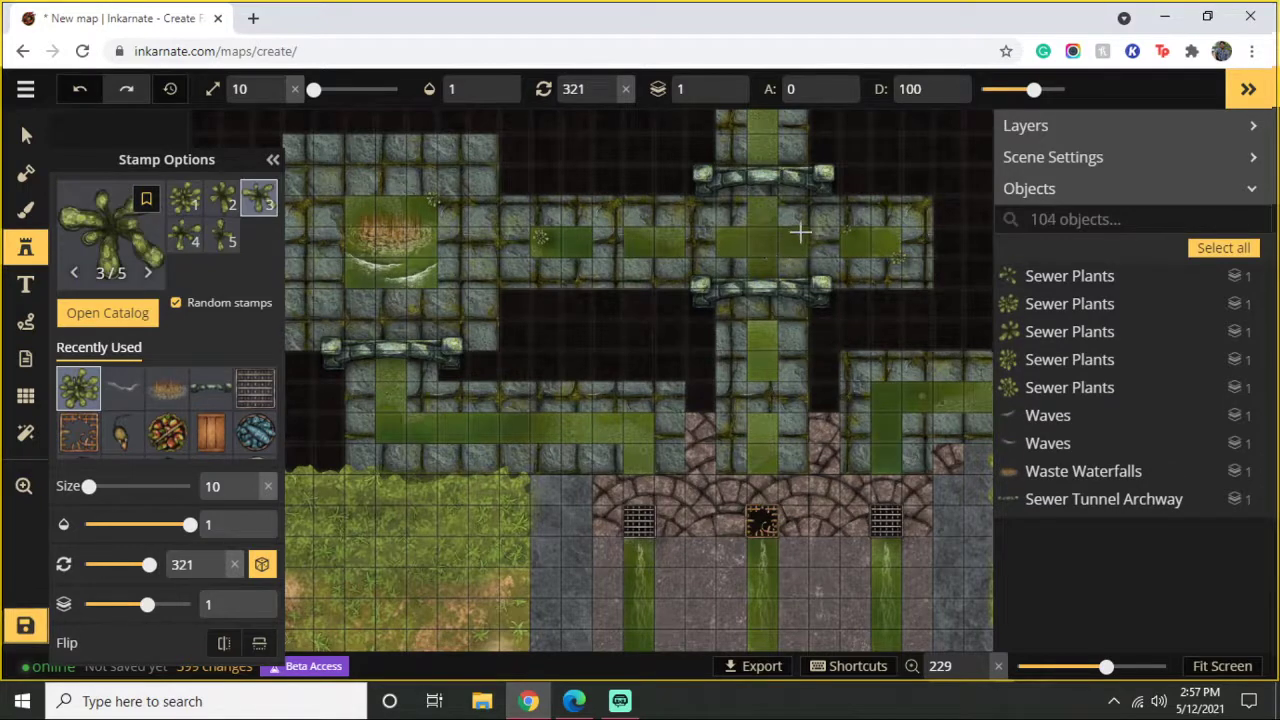
click(750, 233)
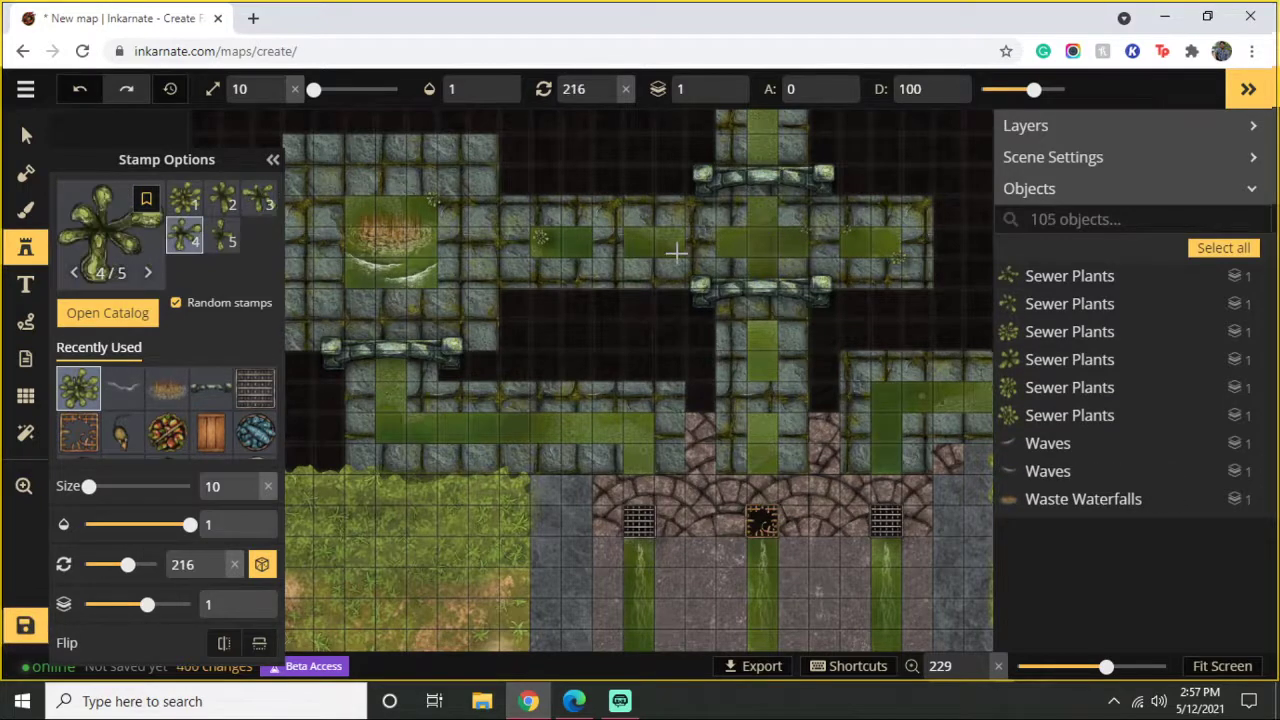
click(741, 188)
drag(741, 188, 650, 418)
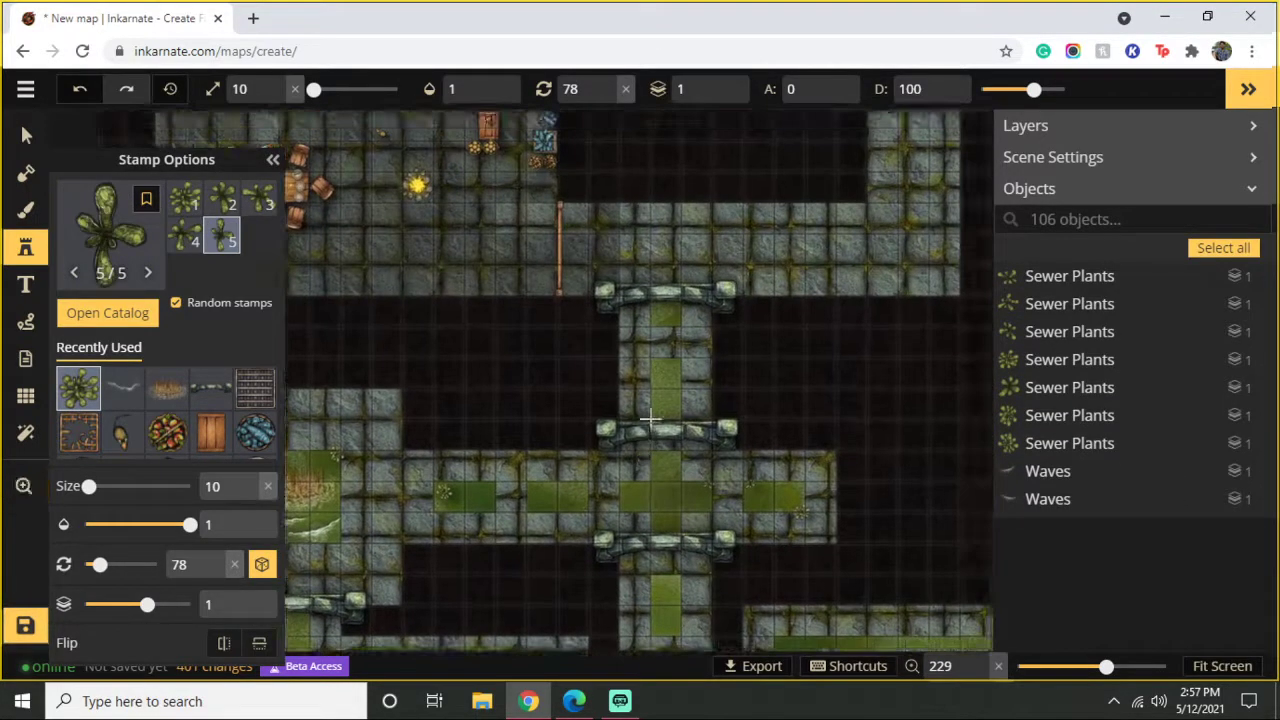
Step: Choose the Liverwort Sewer Plant stamp set and place four plants along the corridor
click(153, 254)
click(997, 560)
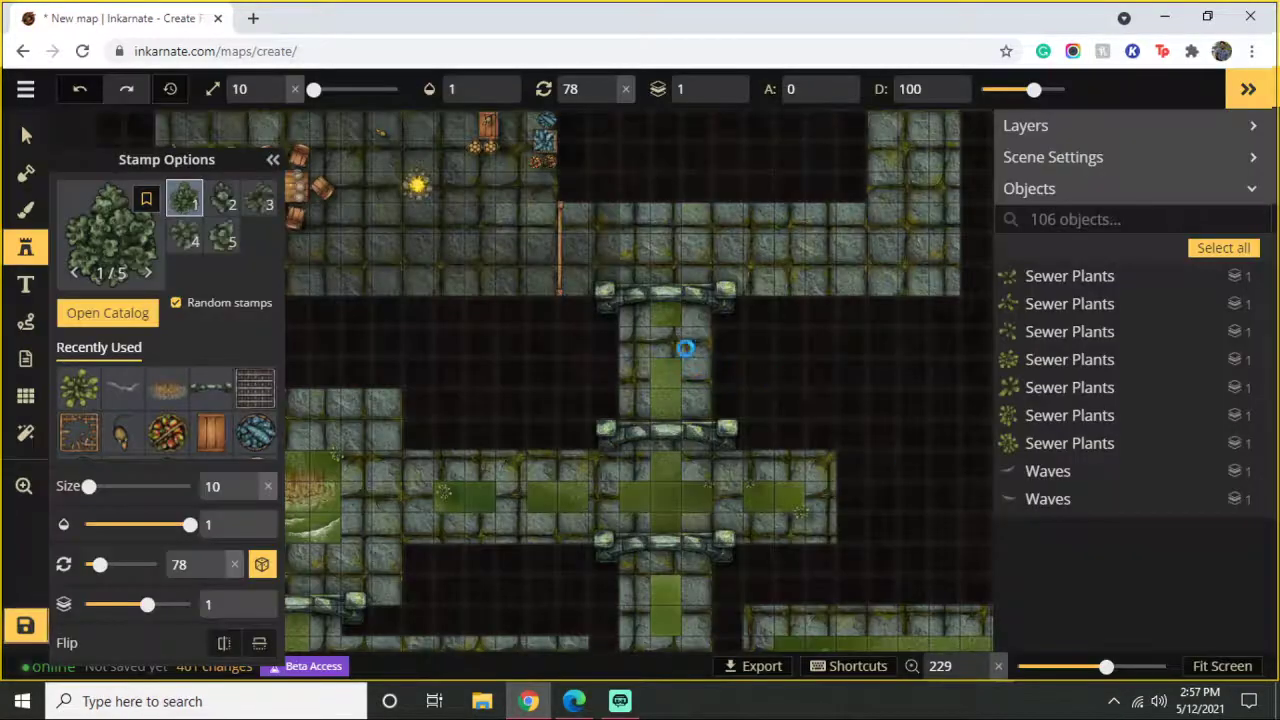
click(655, 320)
click(660, 388)
click(670, 412)
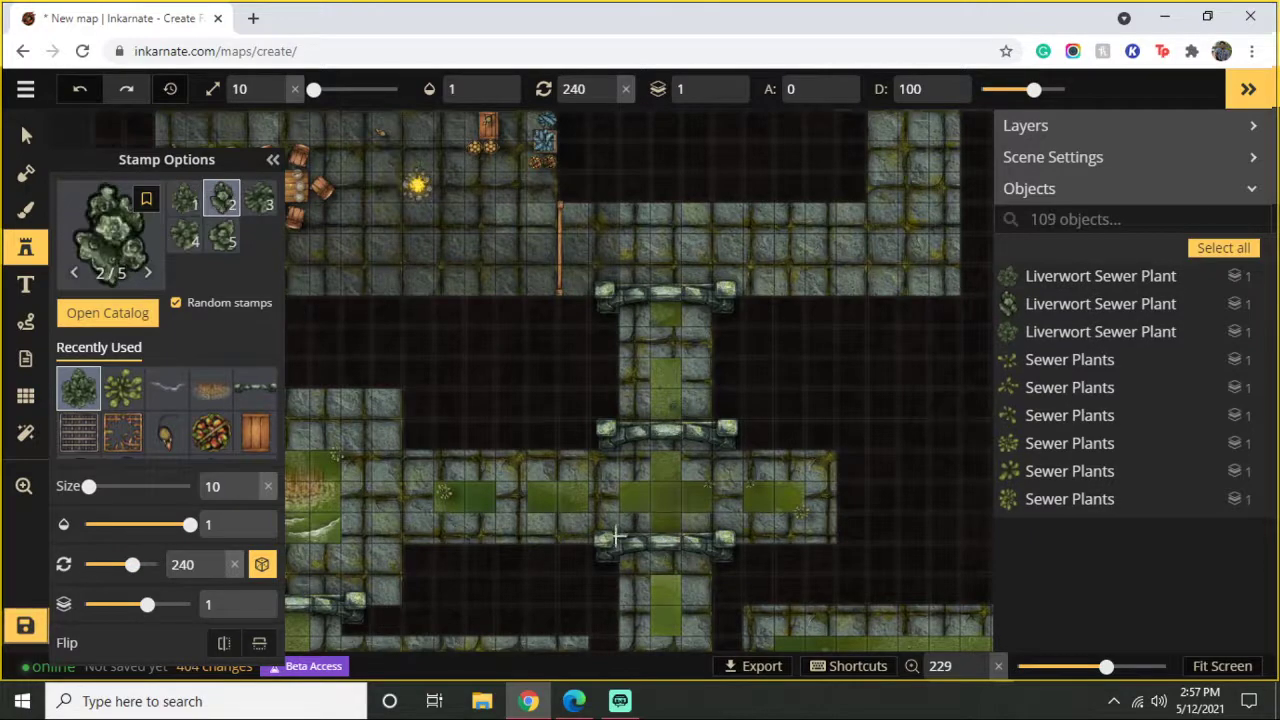
scroll(515, 358, up, 3)
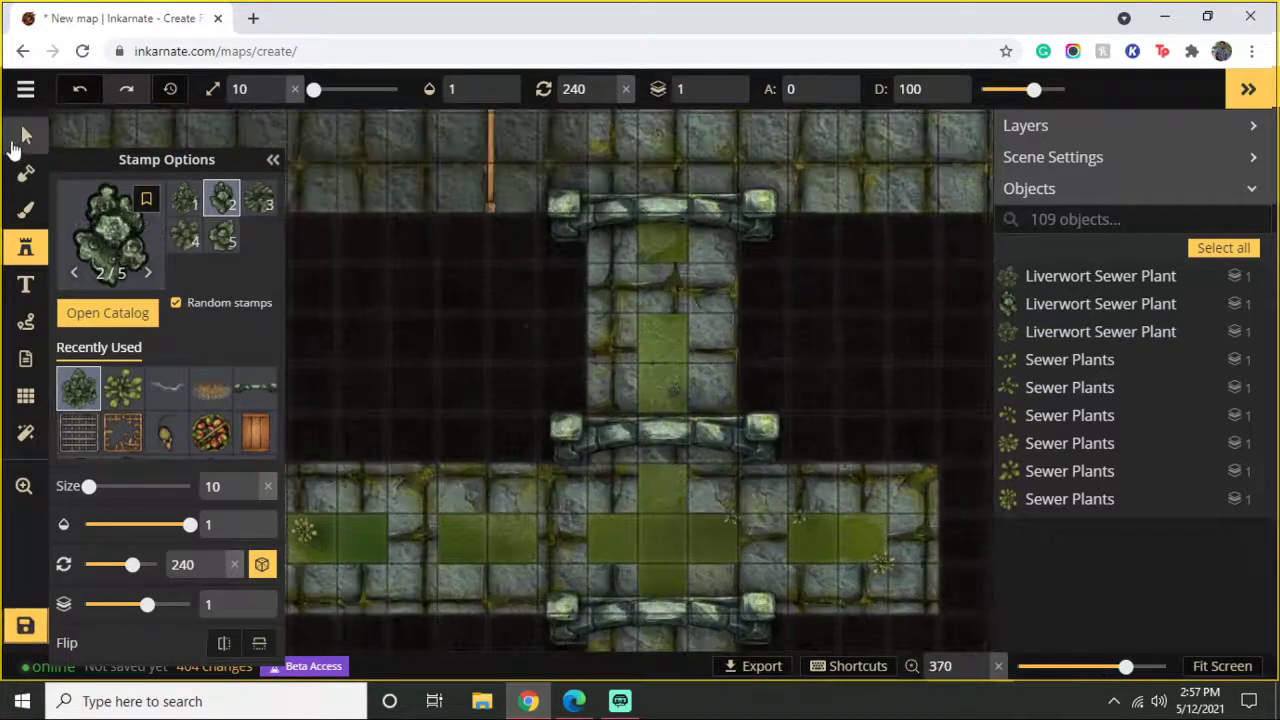
click(526, 325)
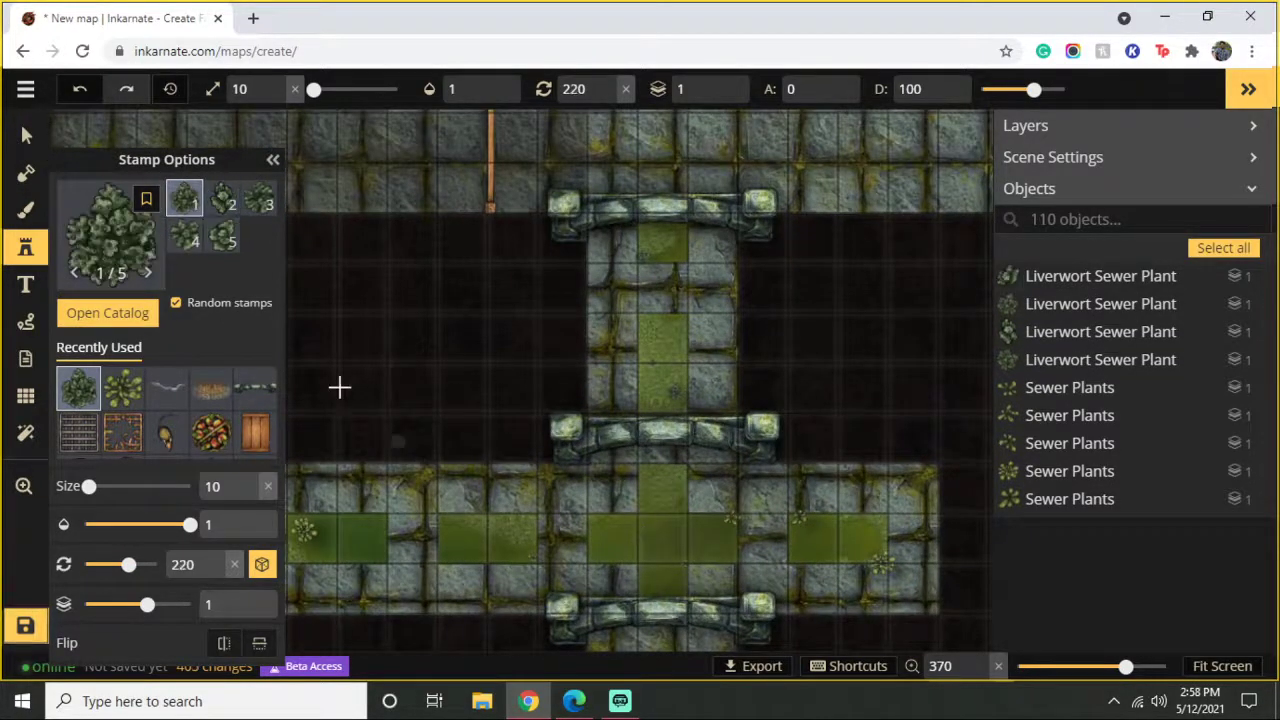
Step: Resize the latest liverwort plant to size 36, then place two more on the mossy floor
click(26, 134)
click(720, 587)
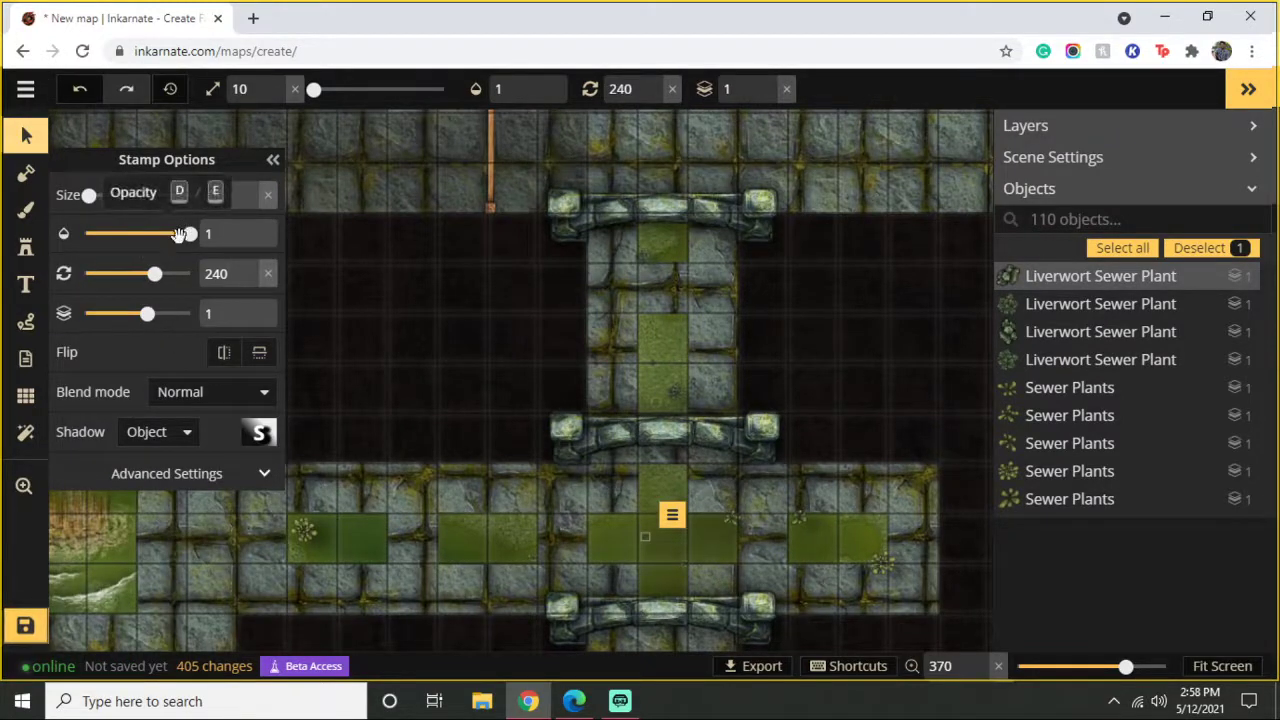
drag(89, 195, 95, 197)
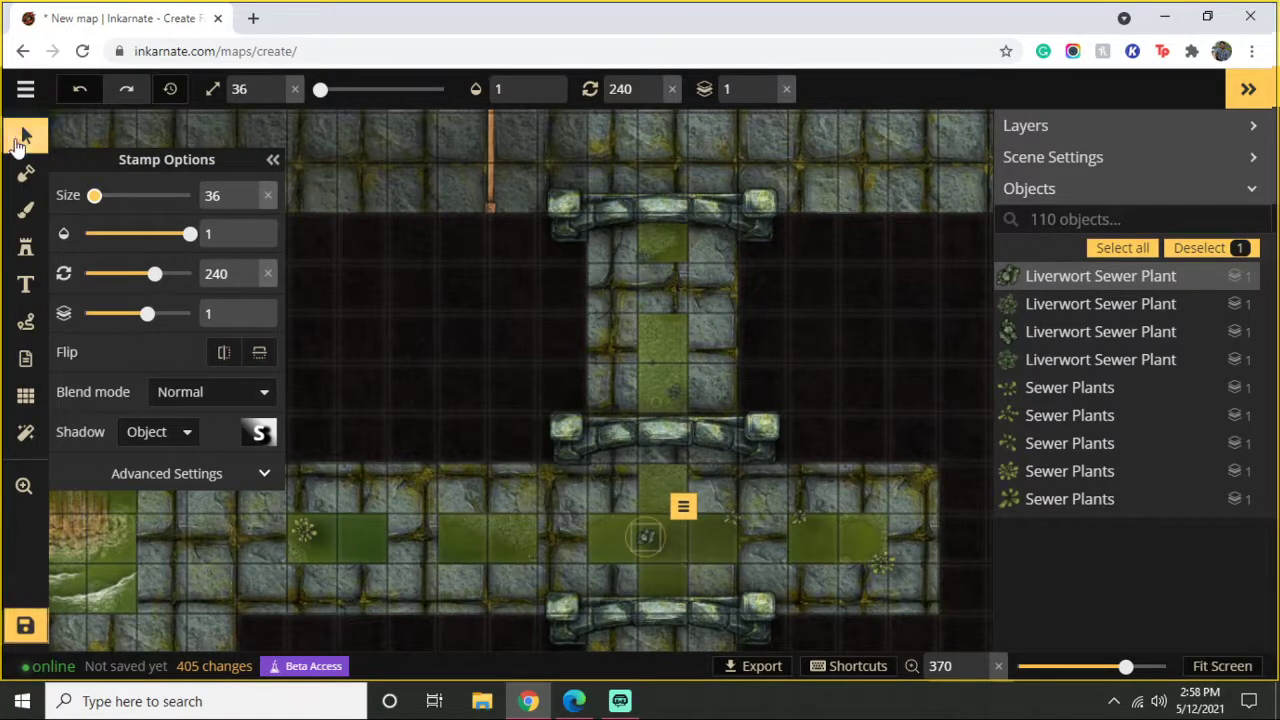
click(26, 246)
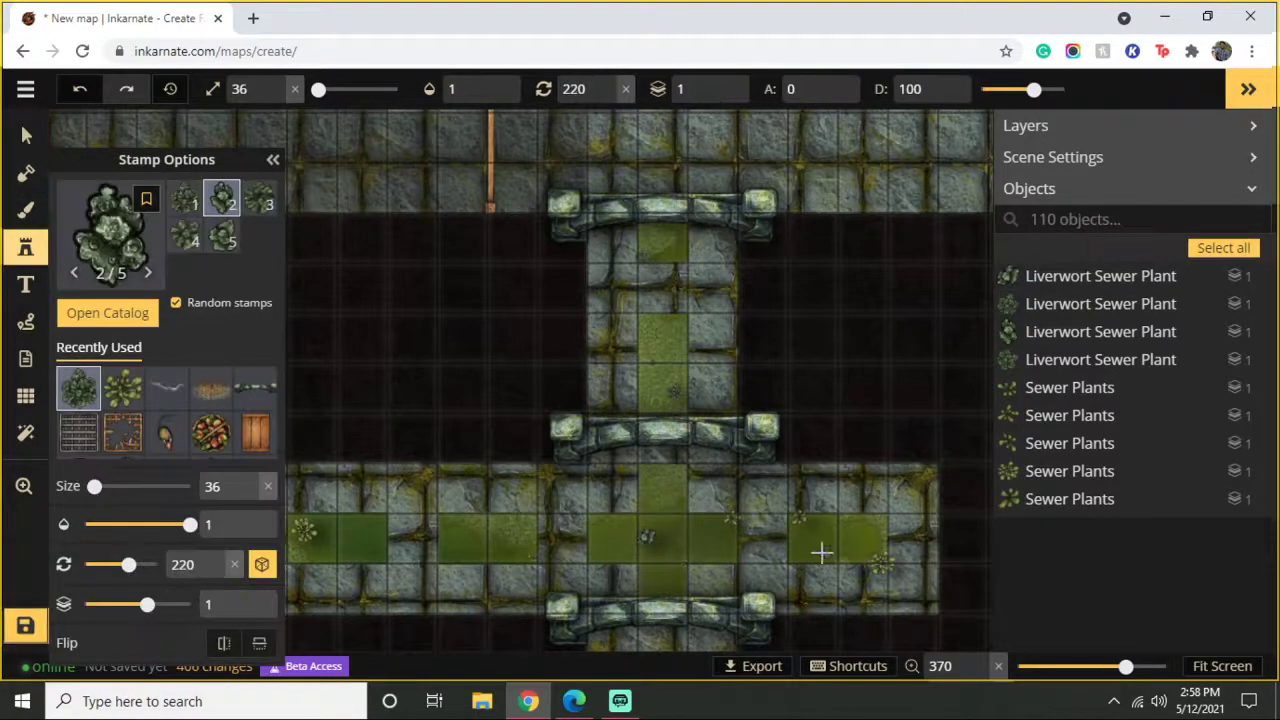
click(760, 593)
scroll(520, 557, down, 1)
click(502, 444)
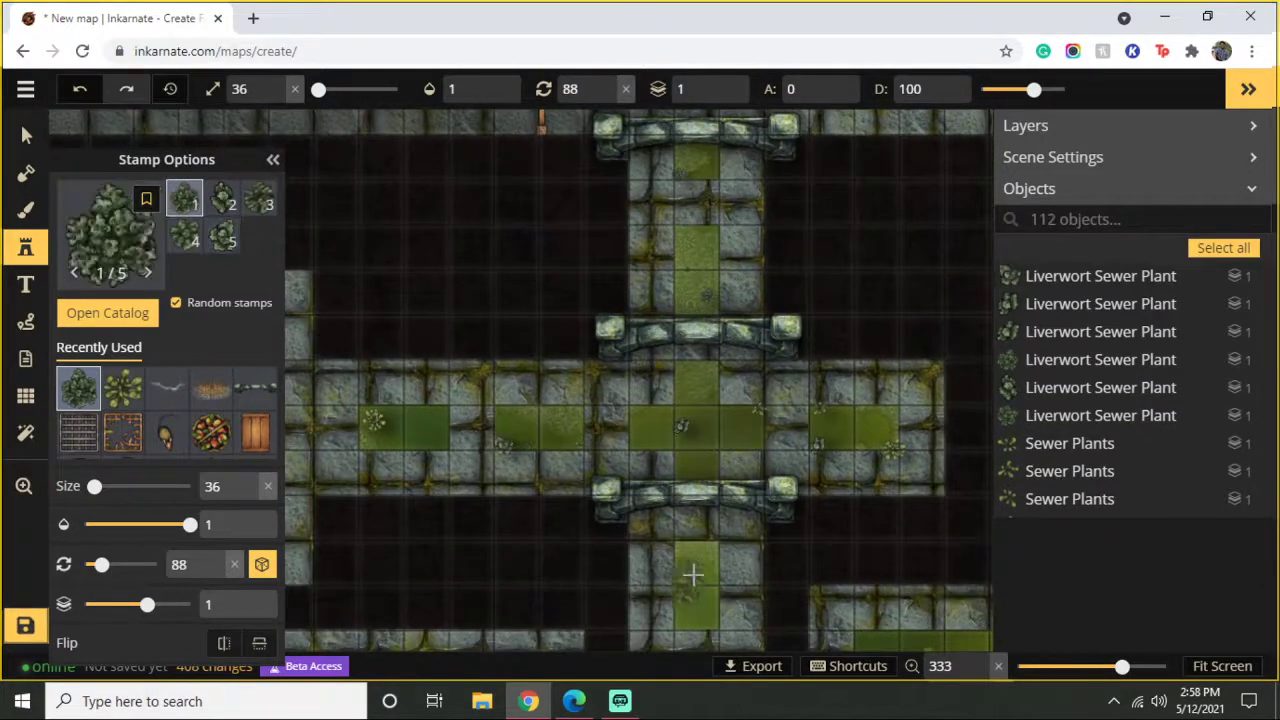
Step: Add a liverwort plant on the lower left corridor and shrink it
drag(691, 566, 663, 391)
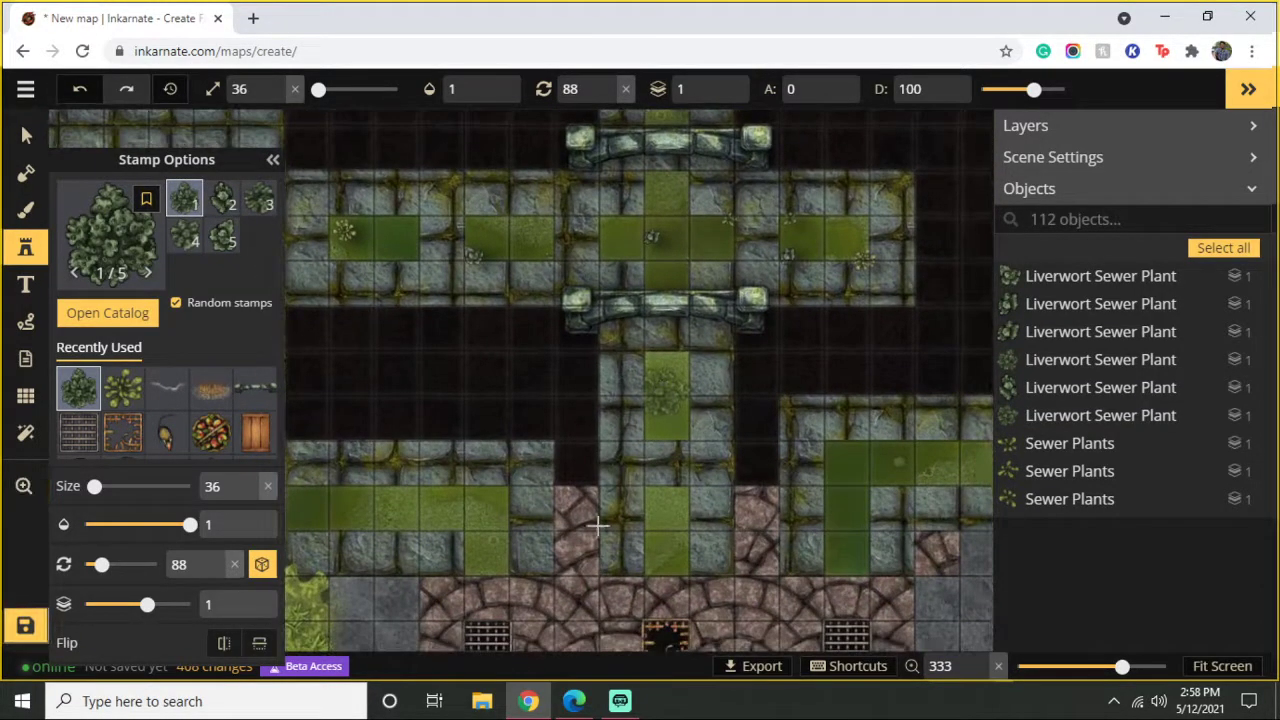
drag(785, 530, 610, 463)
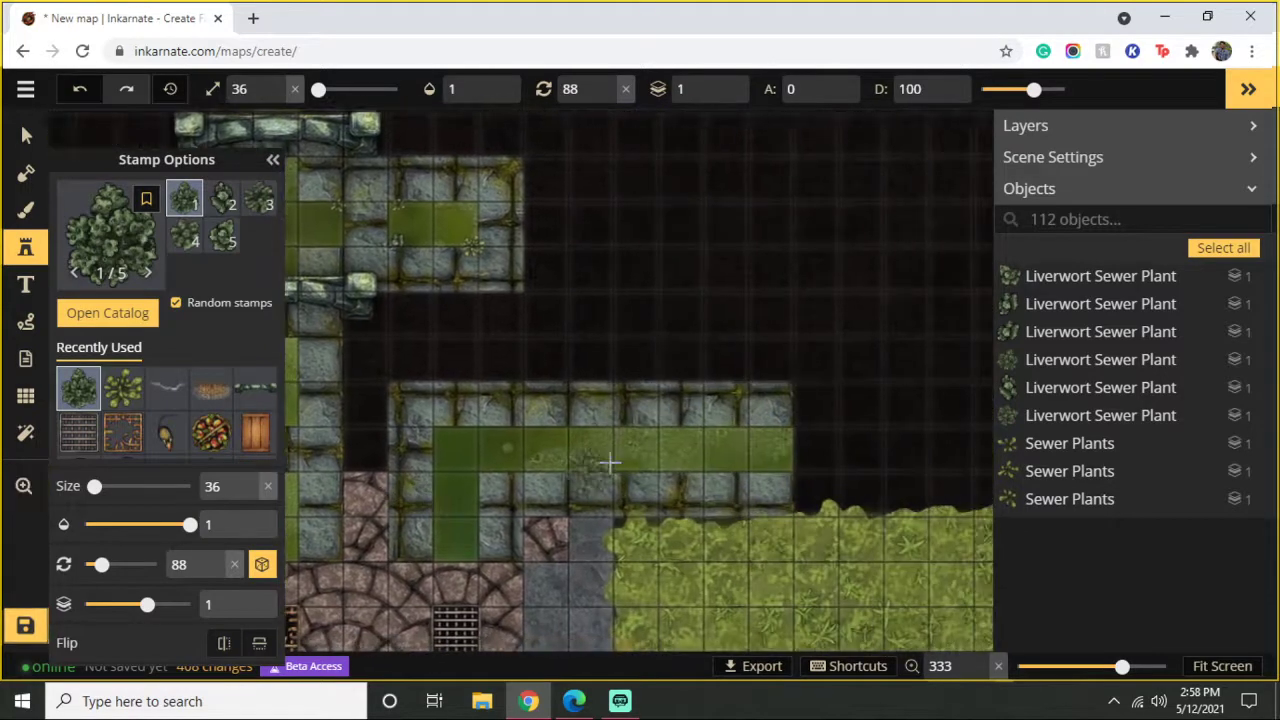
click(449, 440)
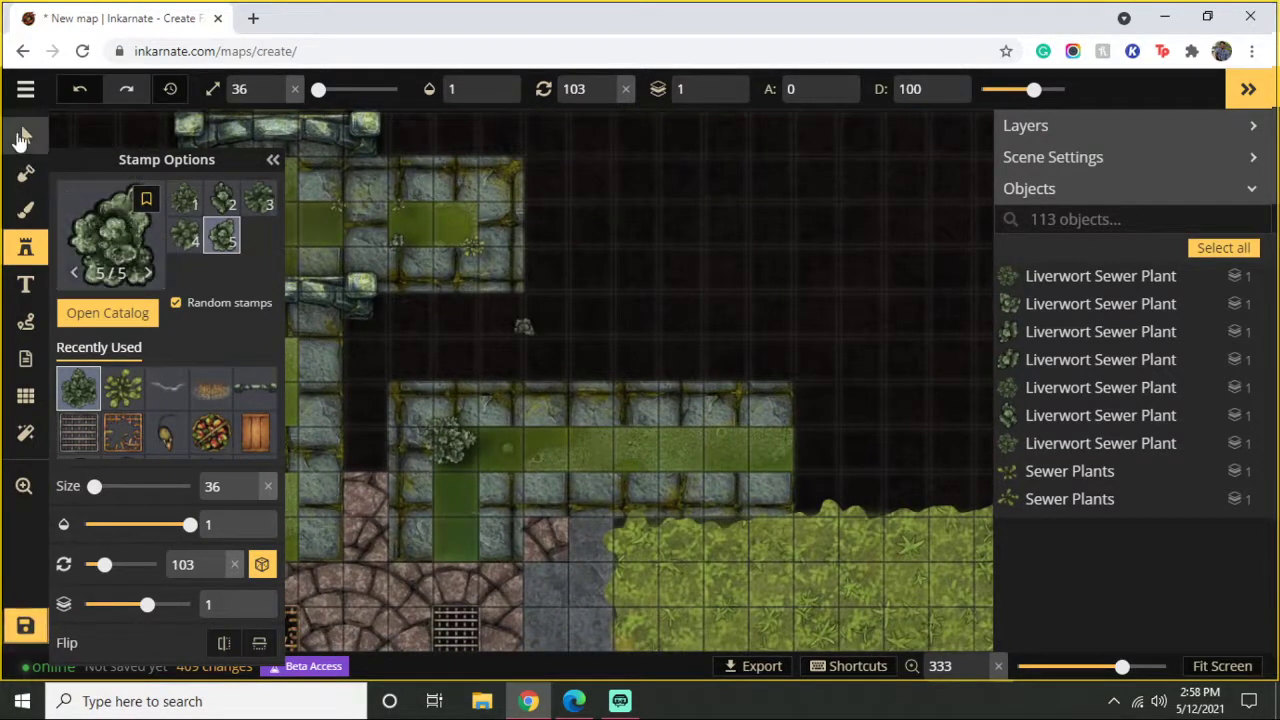
click(26, 134)
drag(479, 416, 448, 450)
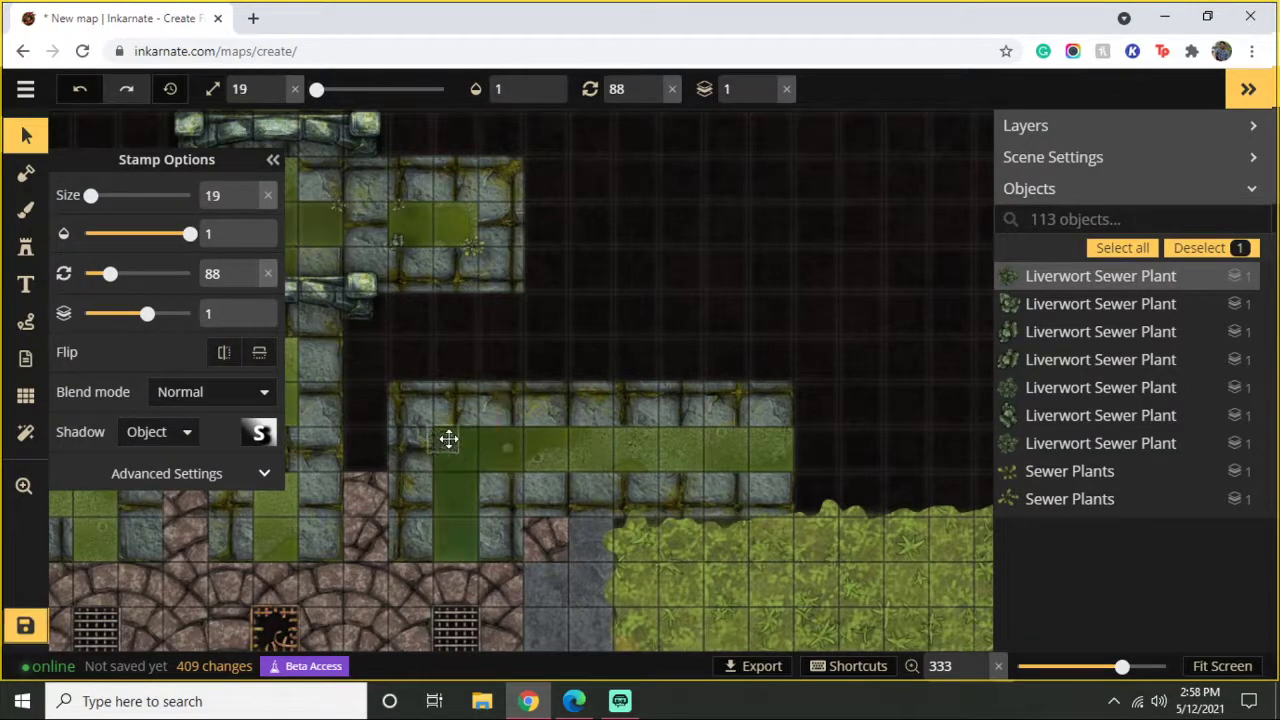
click(26, 246)
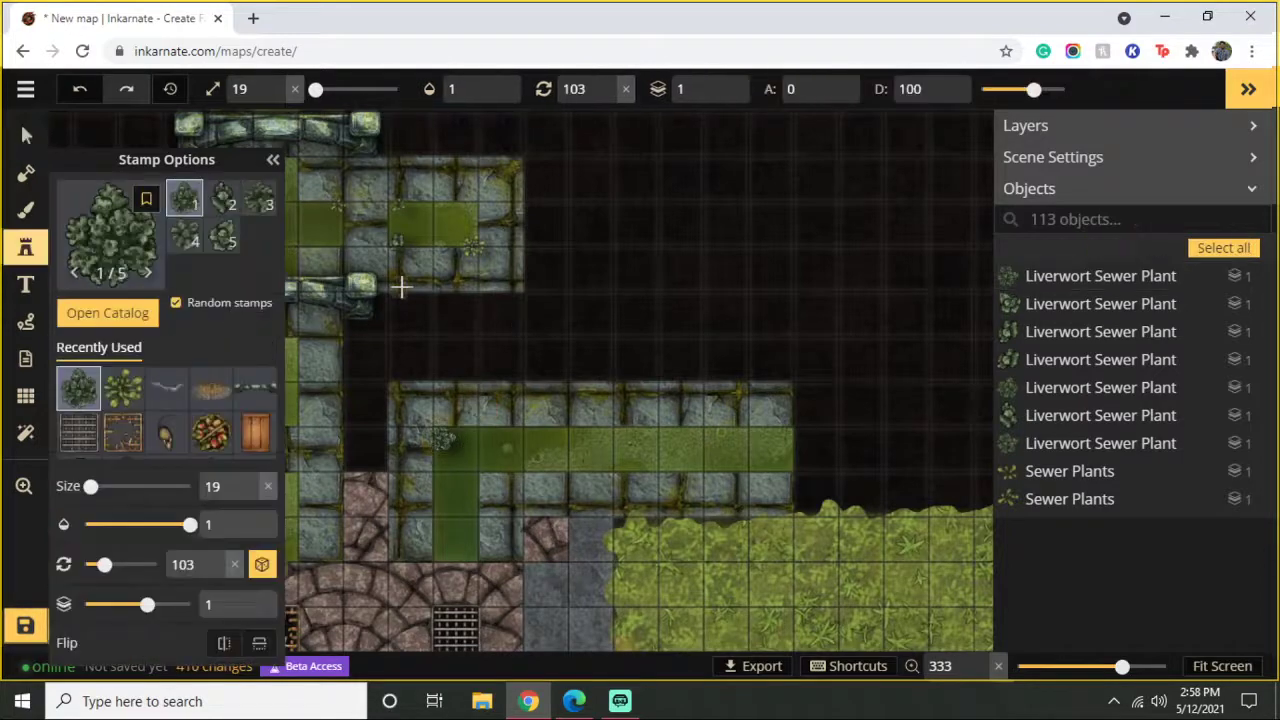
click(78, 206)
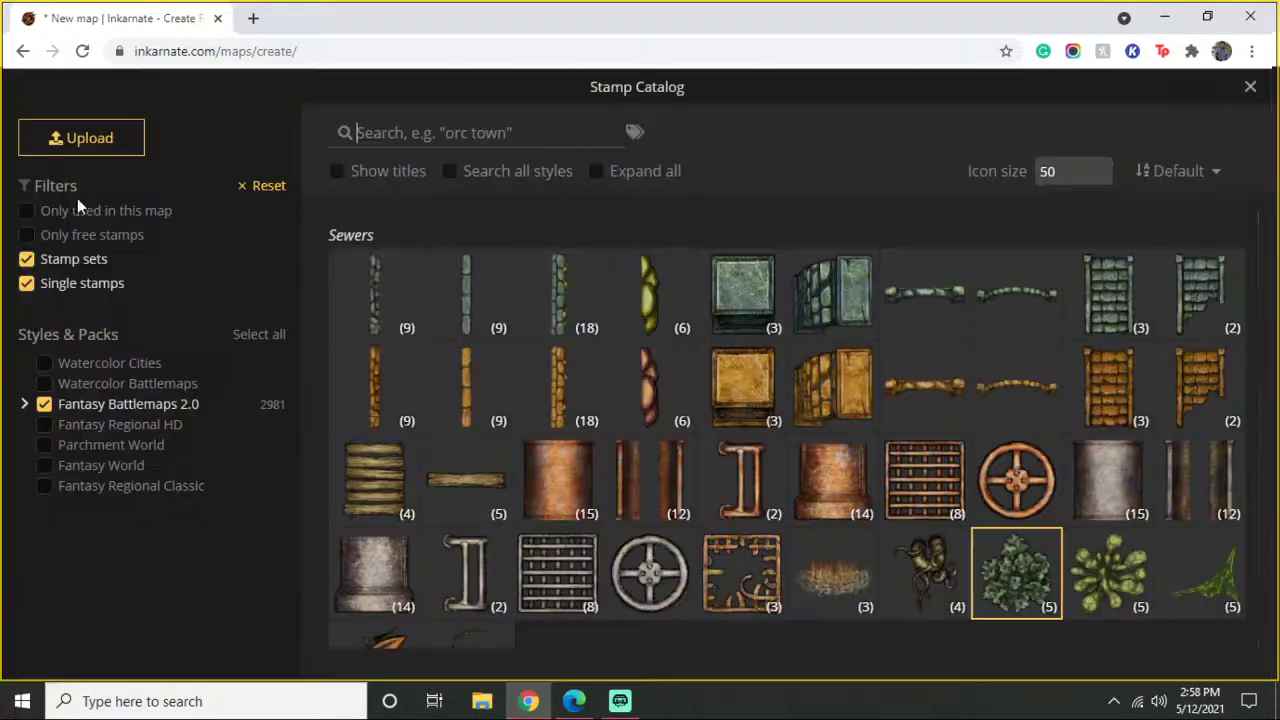
Step: Choose the Sewer Roots stamp, compare its variants, and pick variant 4
click(940, 595)
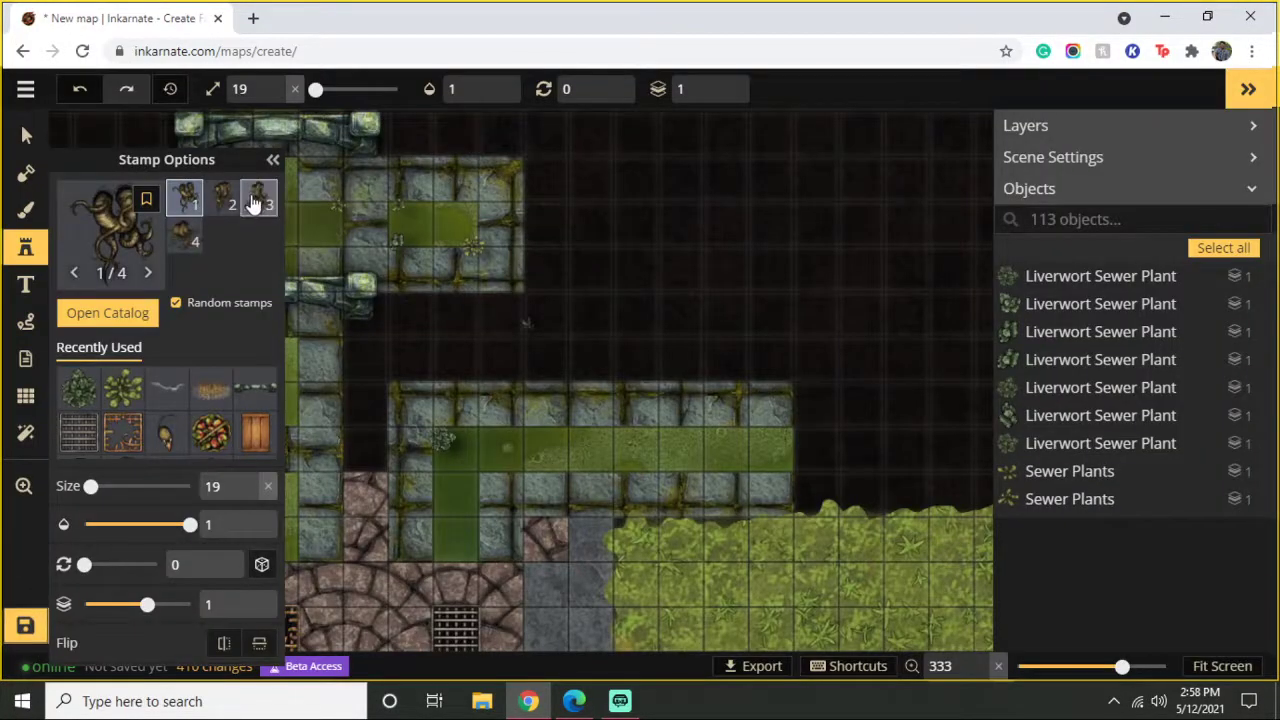
click(253, 203)
click(185, 198)
click(184, 234)
click(213, 203)
click(184, 236)
scroll(337, 443, down, 5)
scroll(337, 443, left, 3)
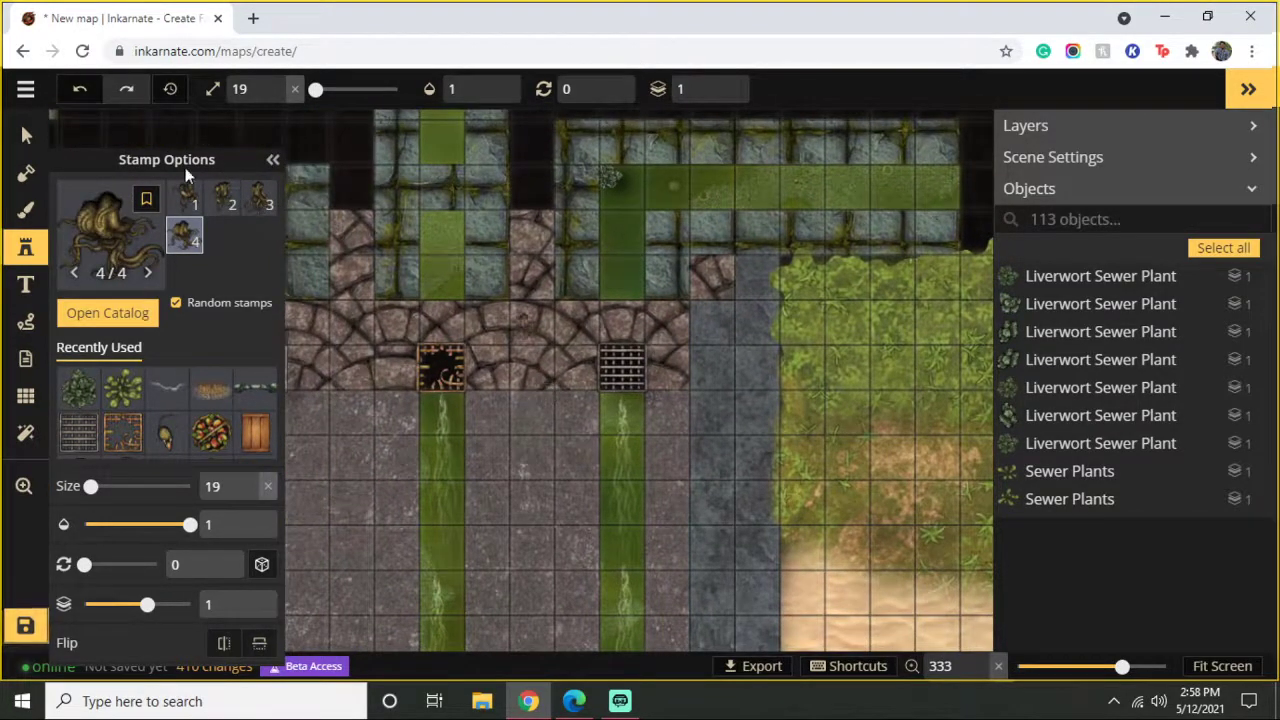
Step: Browse through the stamp catalog's sections and close it to return to the map
click(105, 225)
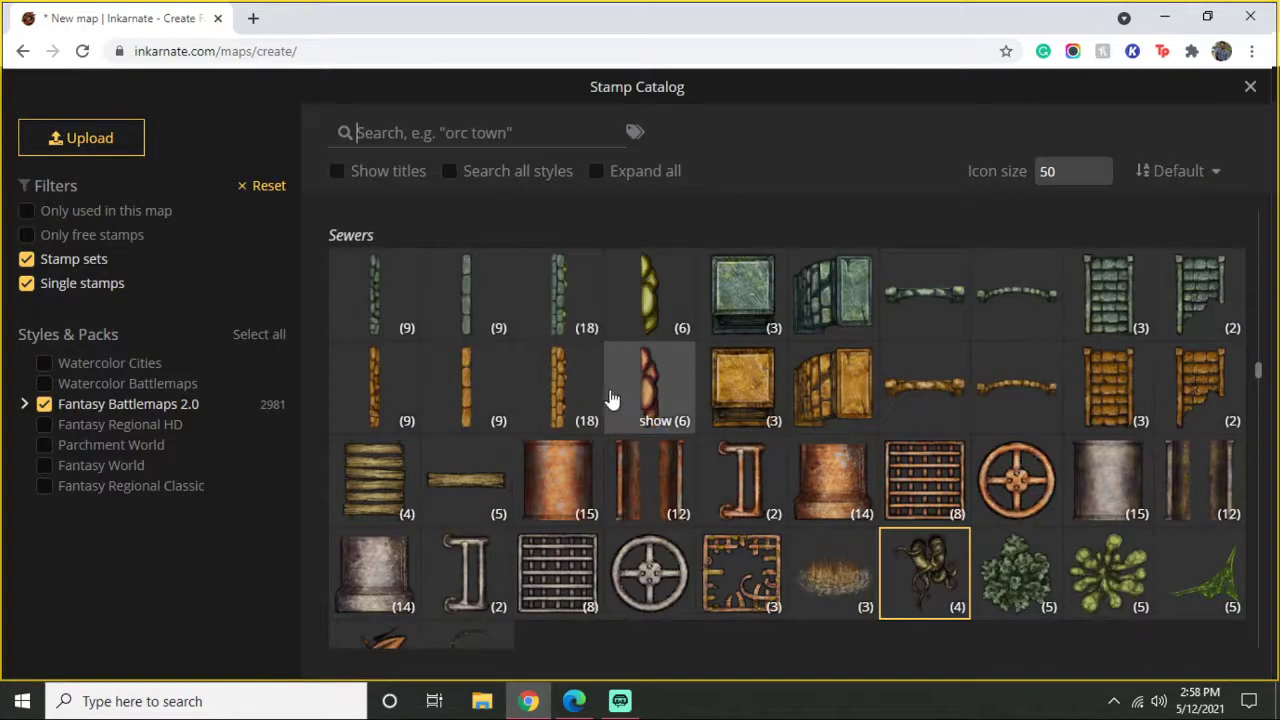
scroll(612, 399, down, 2)
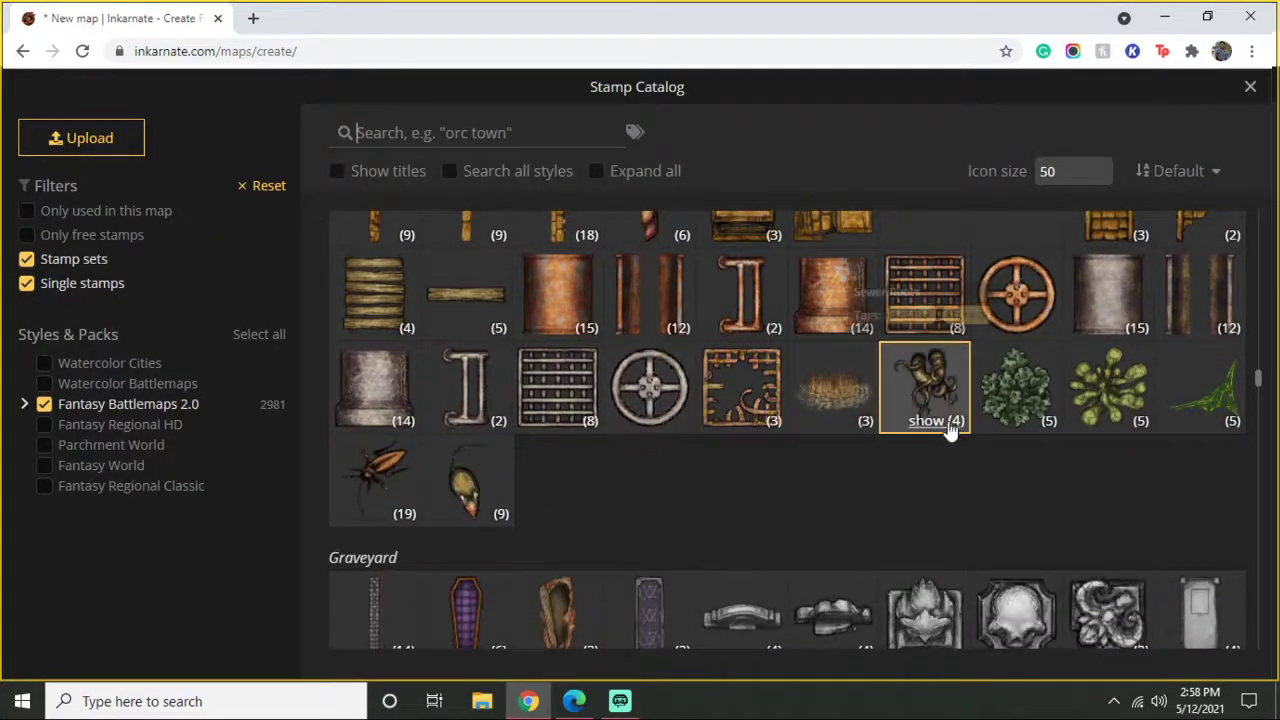
scroll(920, 384, down, 1)
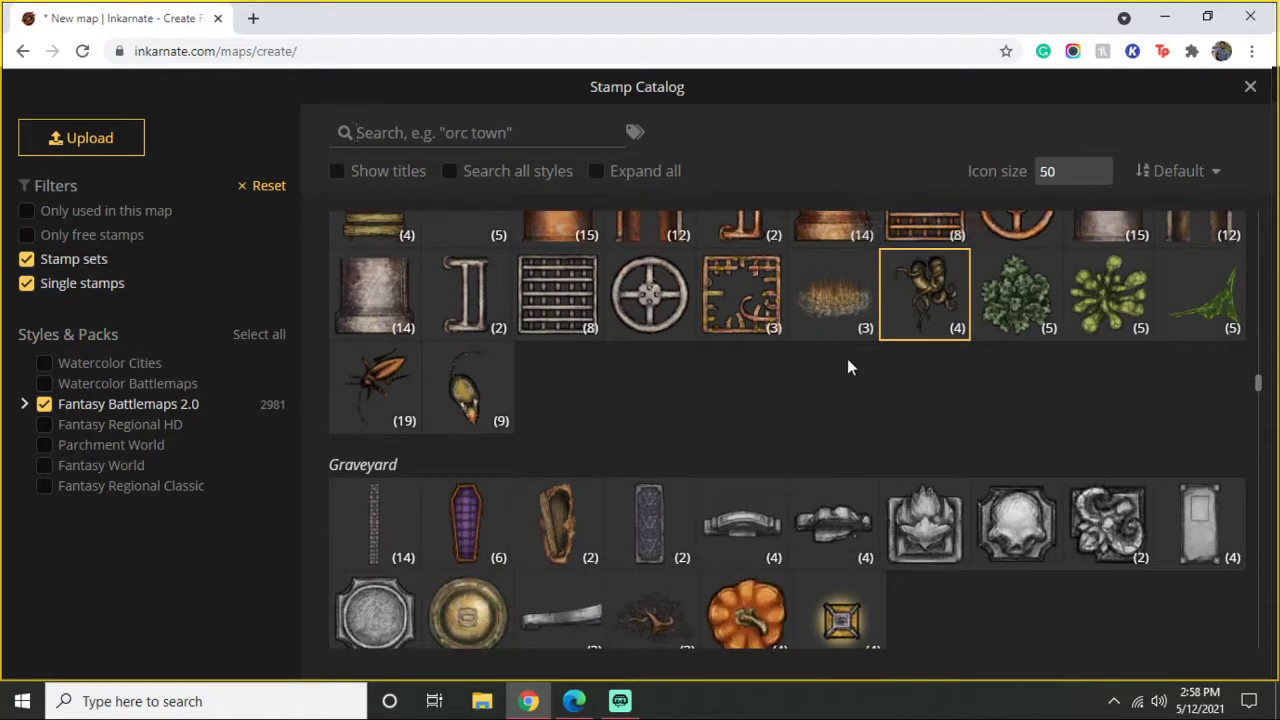
scroll(760, 450, down, 2)
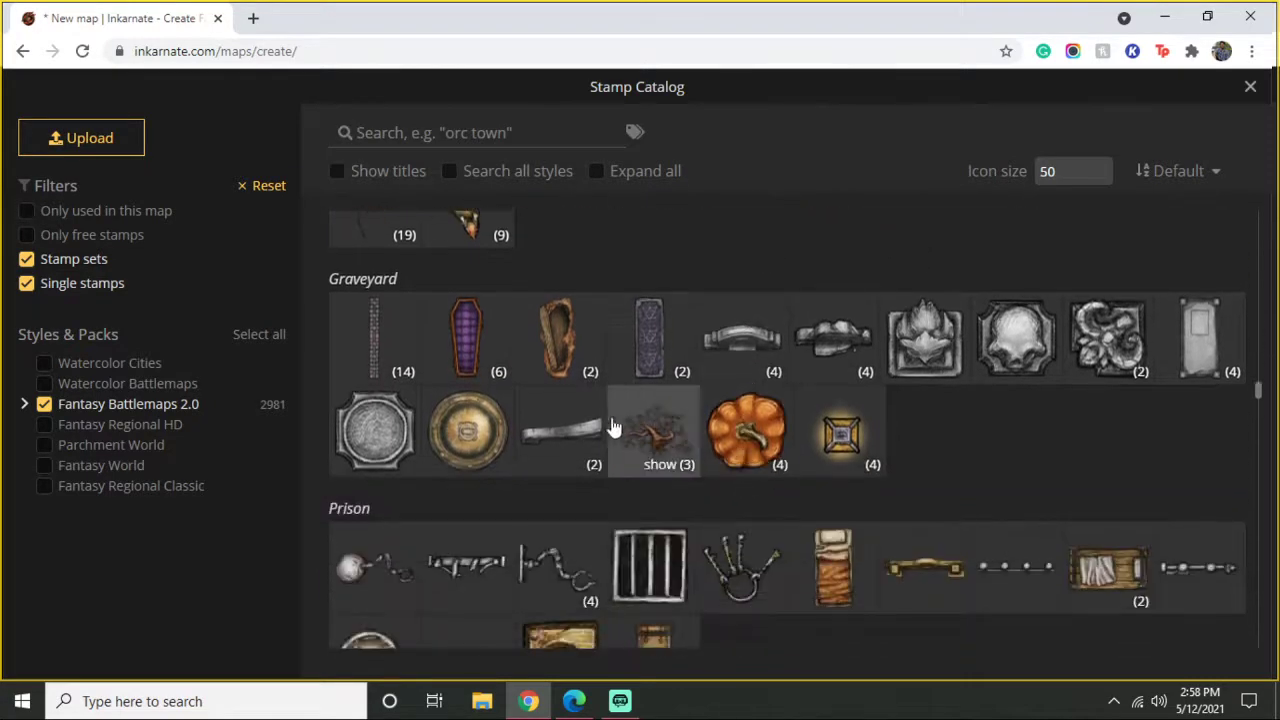
scroll(600, 420, down, 3)
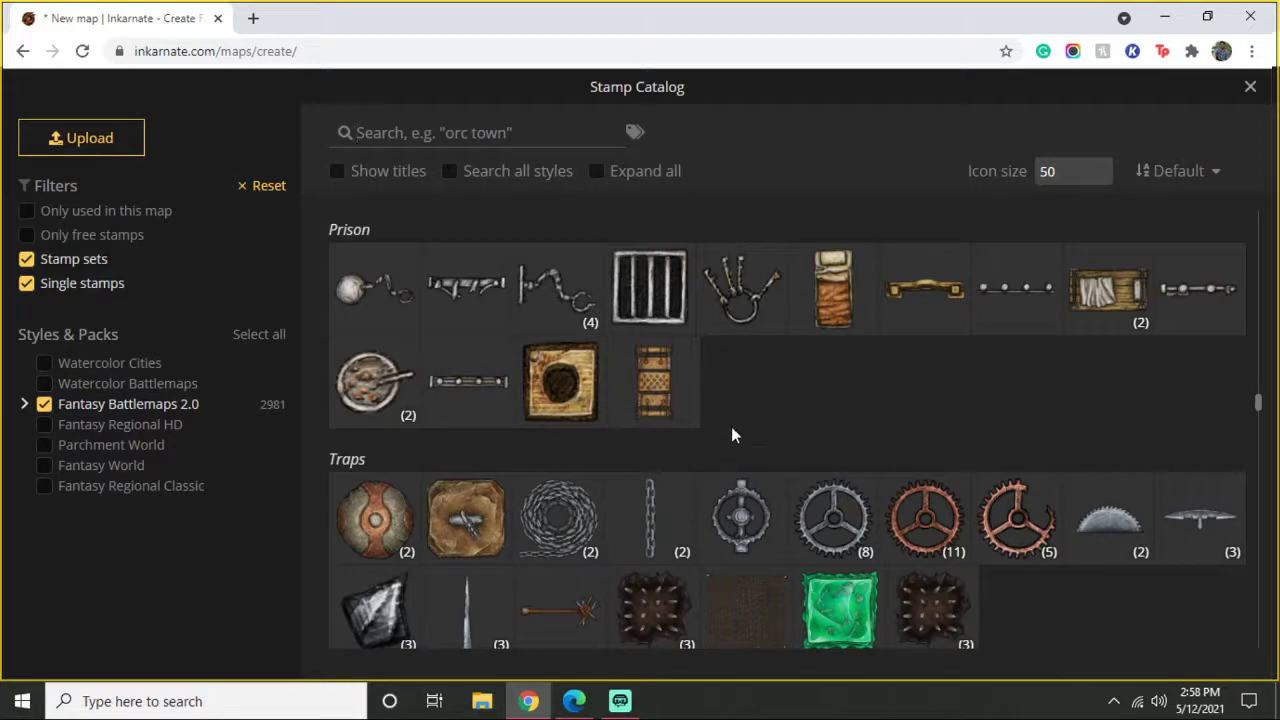
scroll(733, 430, down, 2)
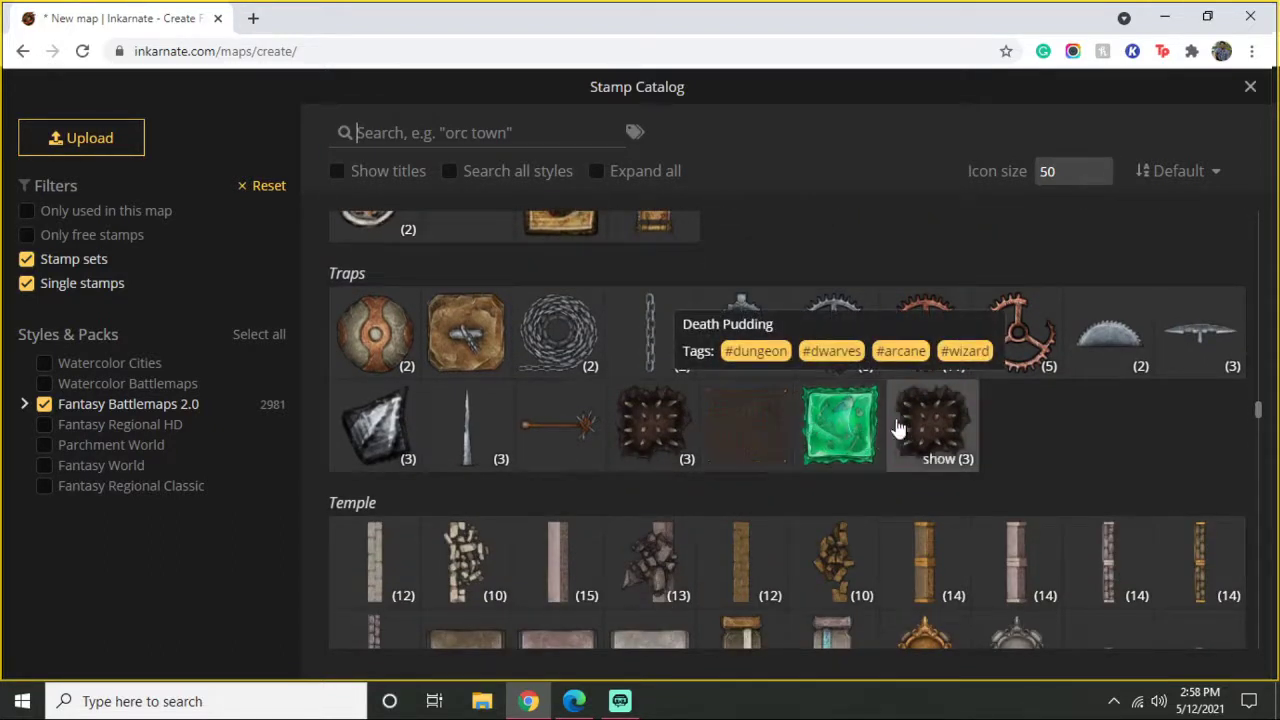
scroll(991, 400, down, 2)
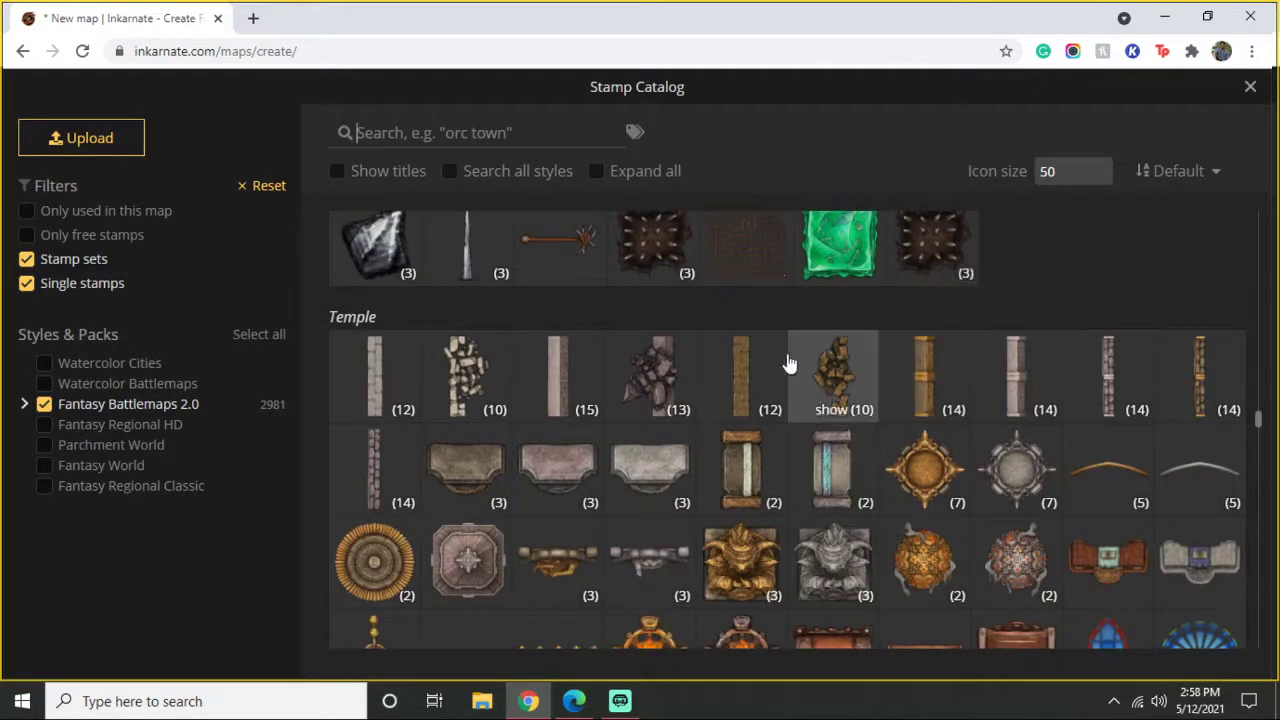
scroll(780, 355, down, 10)
scroll(778, 355, up, 1)
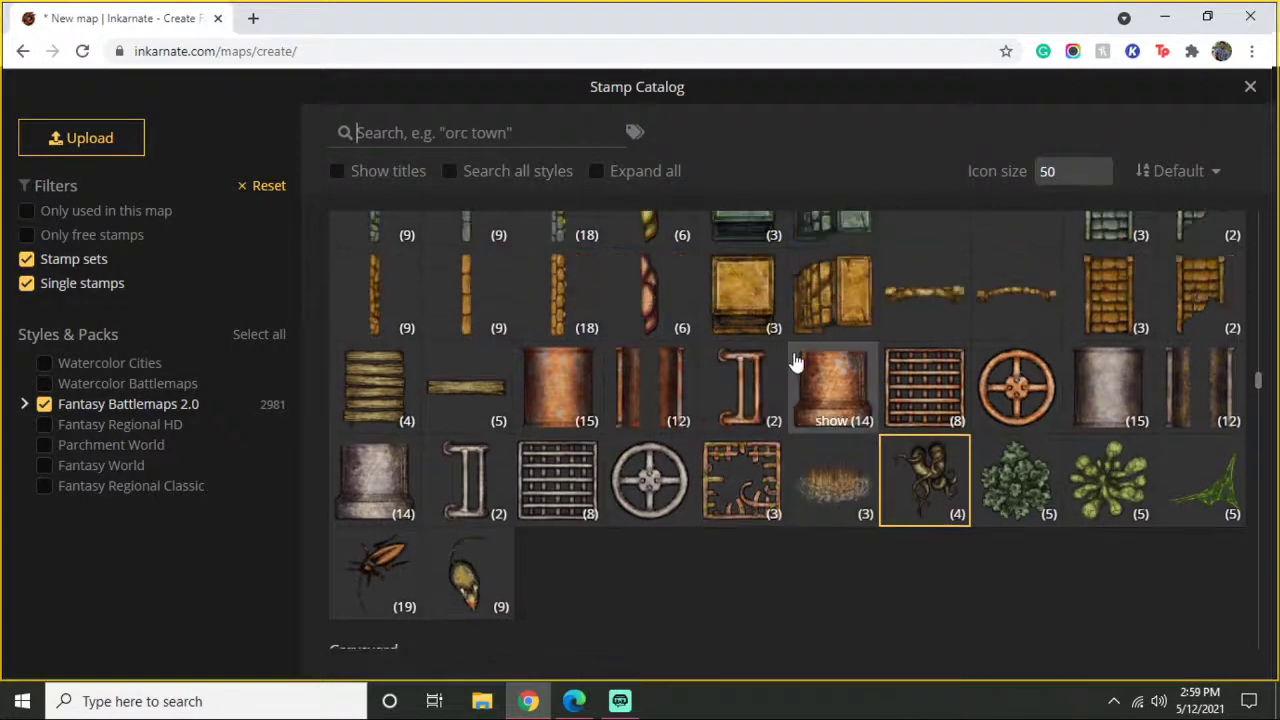
scroll(778, 392, up, 1)
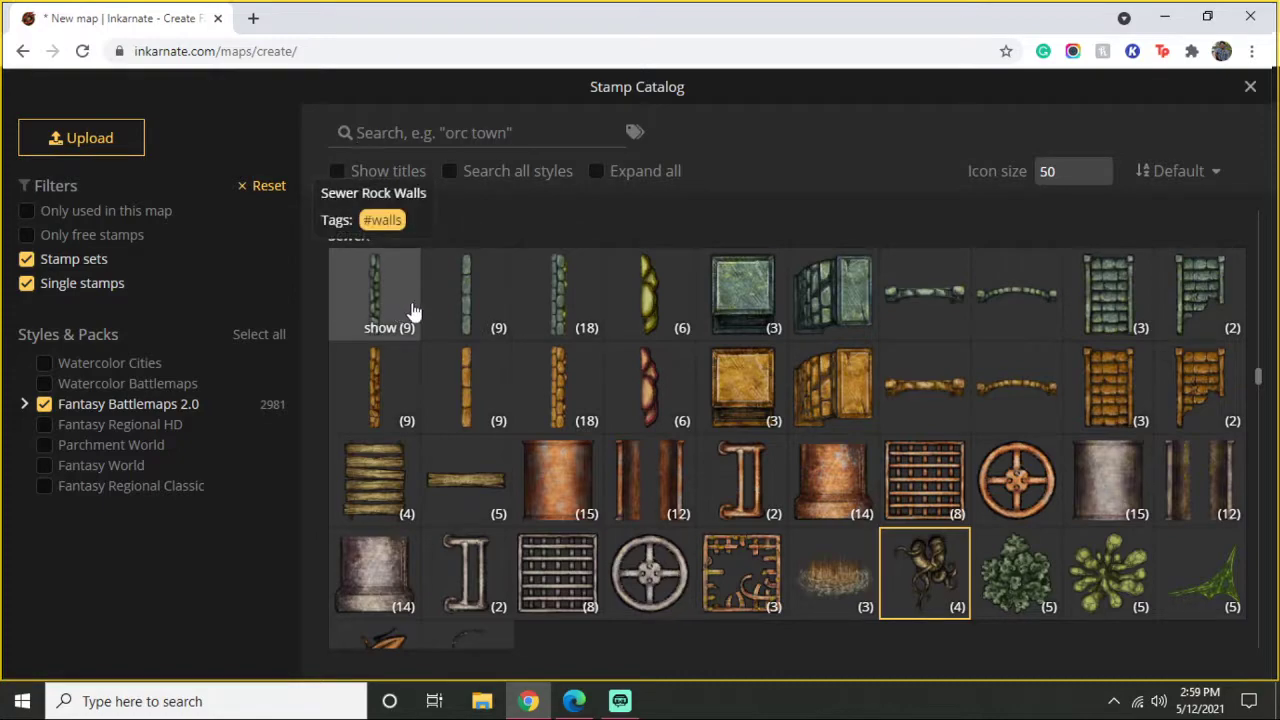
click(1250, 88)
scroll(812, 272, down, 5)
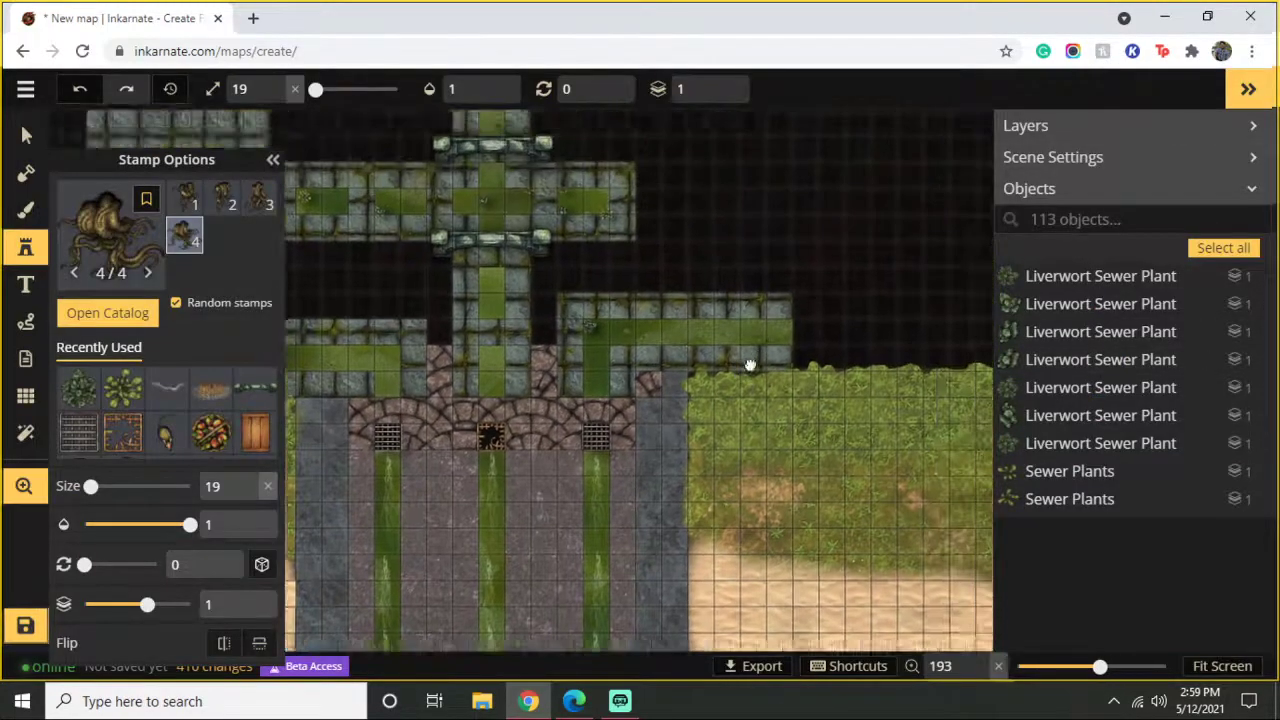
Step: Paint a stone-tile floor room off the right arm of the cross-shaped corridor
drag(747, 380, 739, 410)
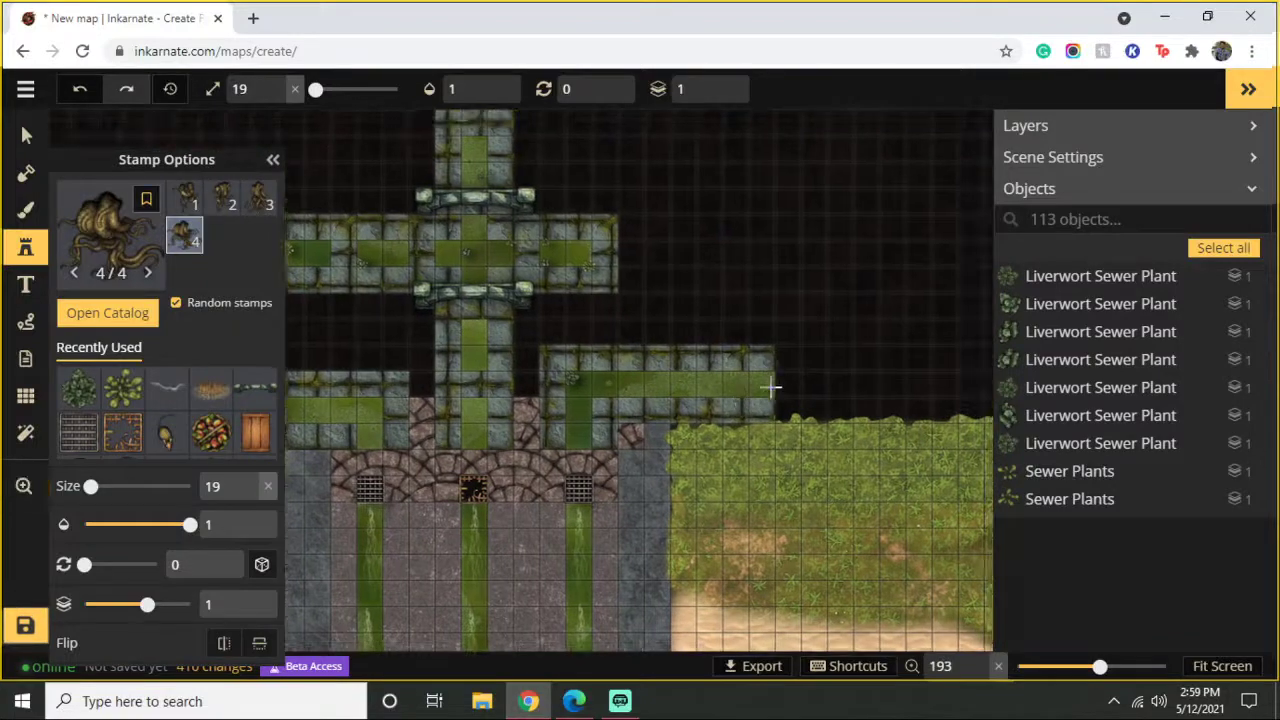
click(26, 210)
scroll(384, 321, down, 2)
drag(384, 321, 600, 400)
scroll(615, 313, down, 2)
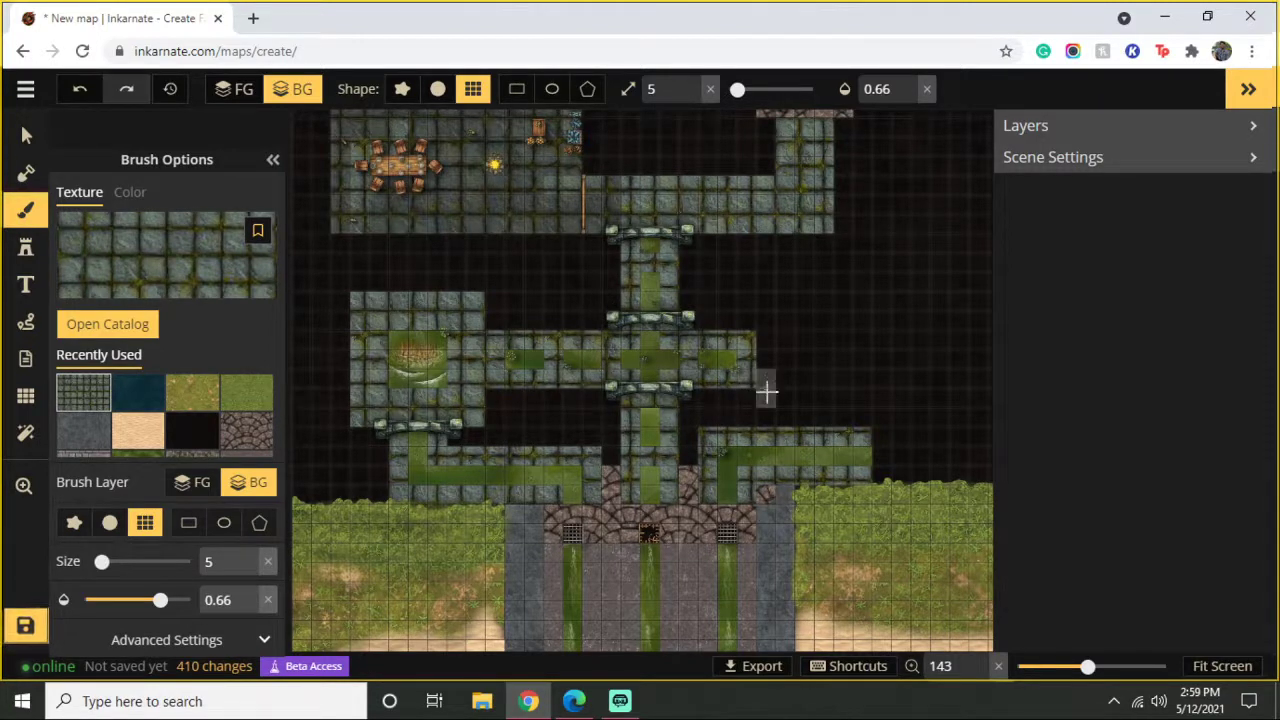
mouse_move(765, 378)
mouse_down()
mouse_move(766, 332)
mouse_move(796, 392)
mouse_move(762, 304)
mouse_move(865, 302)
mouse_move(863, 402)
mouse_move(776, 400)
mouse_move(790, 317)
mouse_move(848, 322)
mouse_move(841, 377)
mouse_move(787, 375)
mouse_move(780, 340)
mouse_up()
Step: Fill the new room's centre with the green moss texture
scroll(140, 420, down, 1)
click(152, 440)
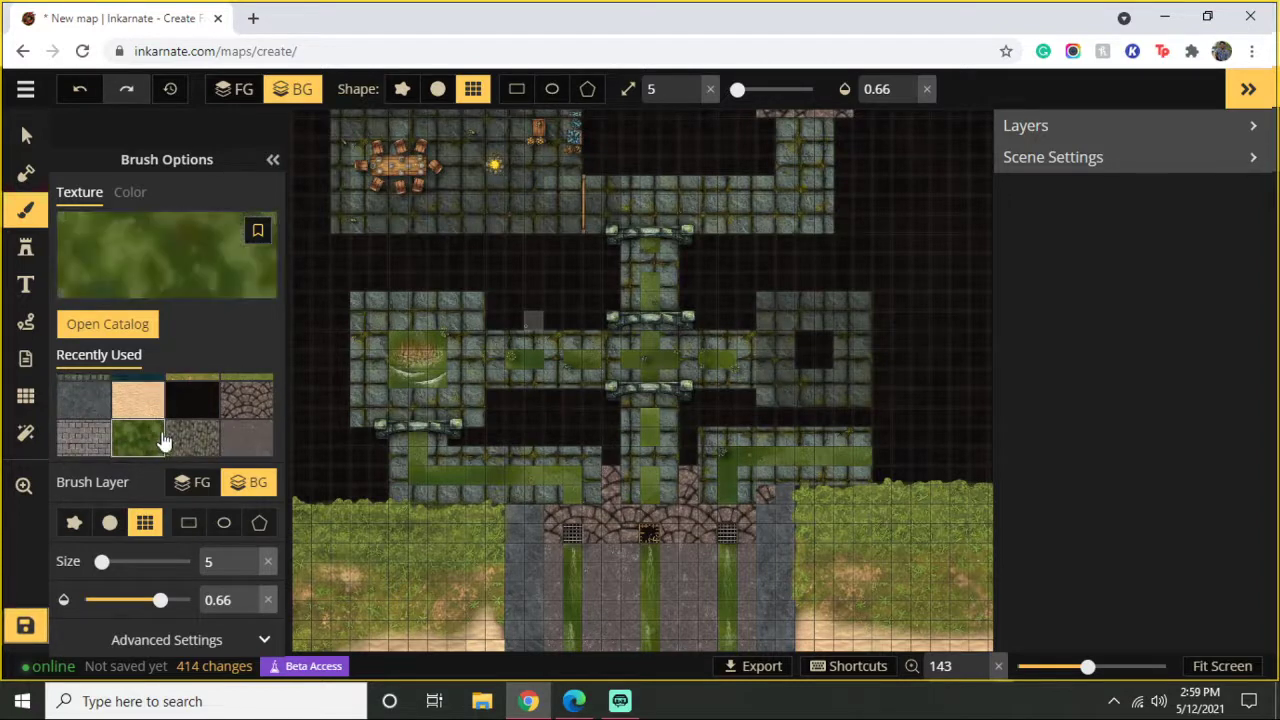
mouse_move(790, 330)
mouse_down()
mouse_move(823, 346)
mouse_move(812, 366)
mouse_up()
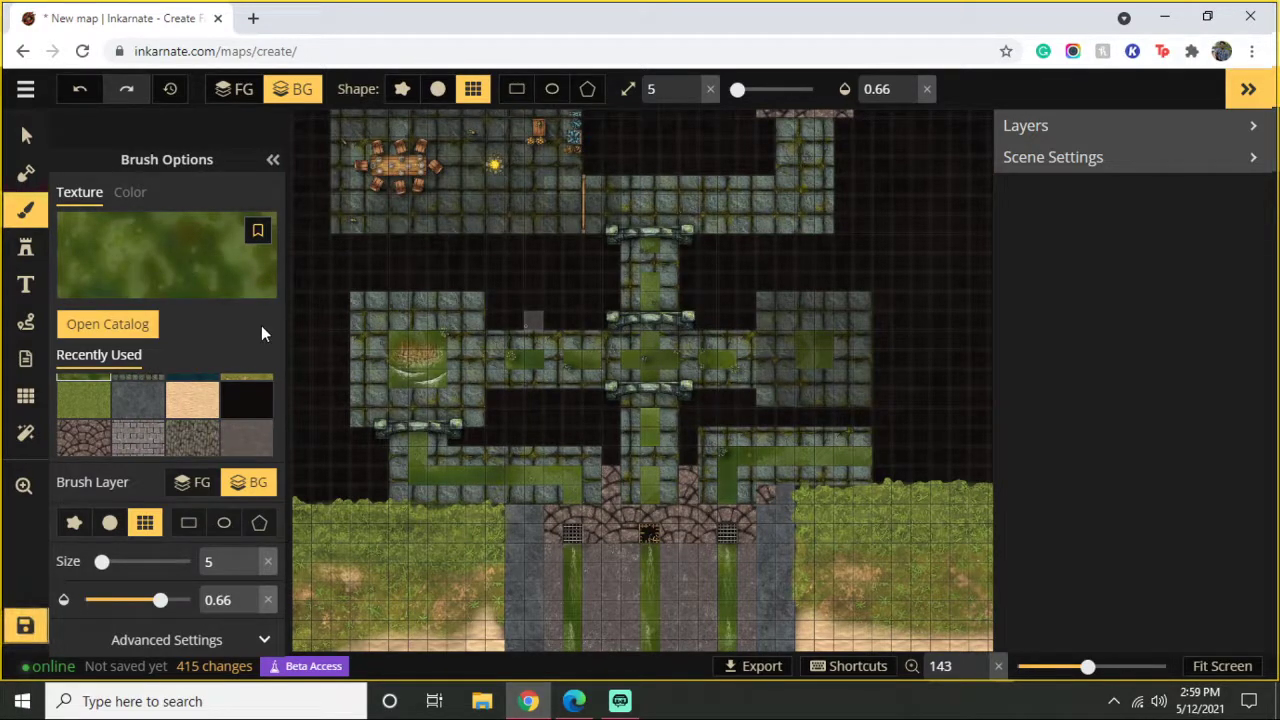
Step: Place an enlarged Waste Waterfalls stamp inside the new right-hand room
click(26, 247)
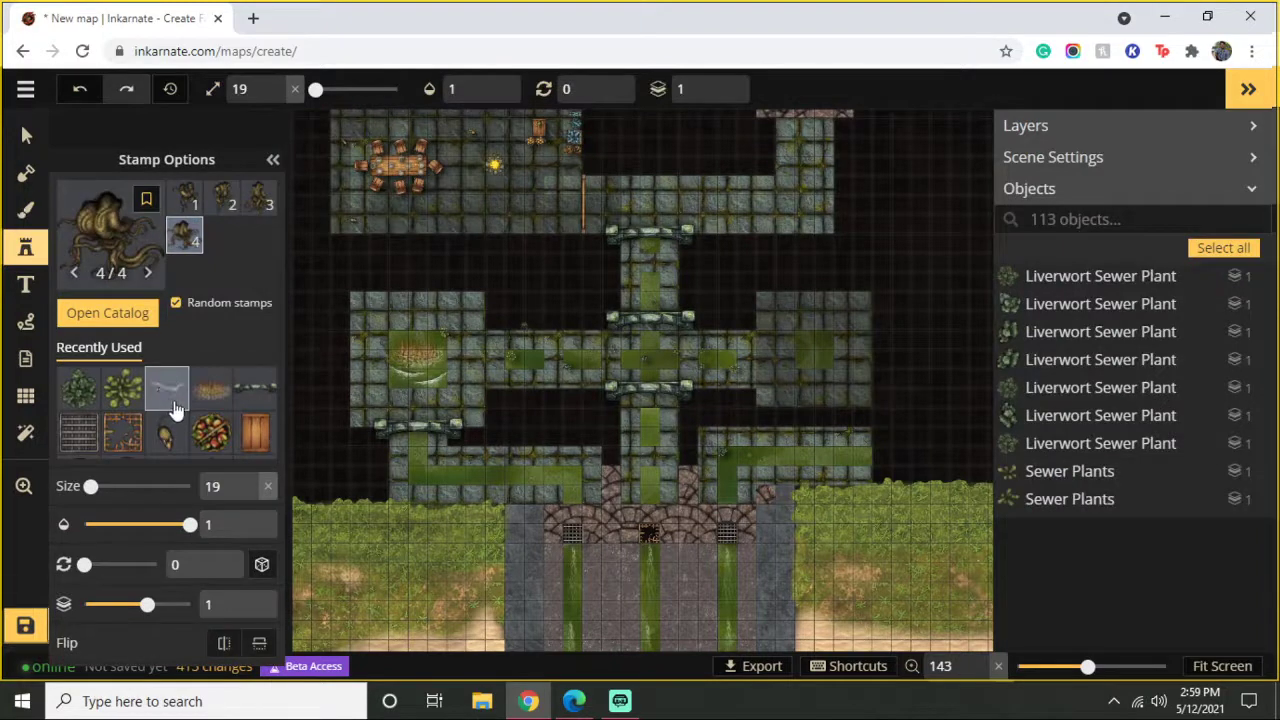
click(210, 390)
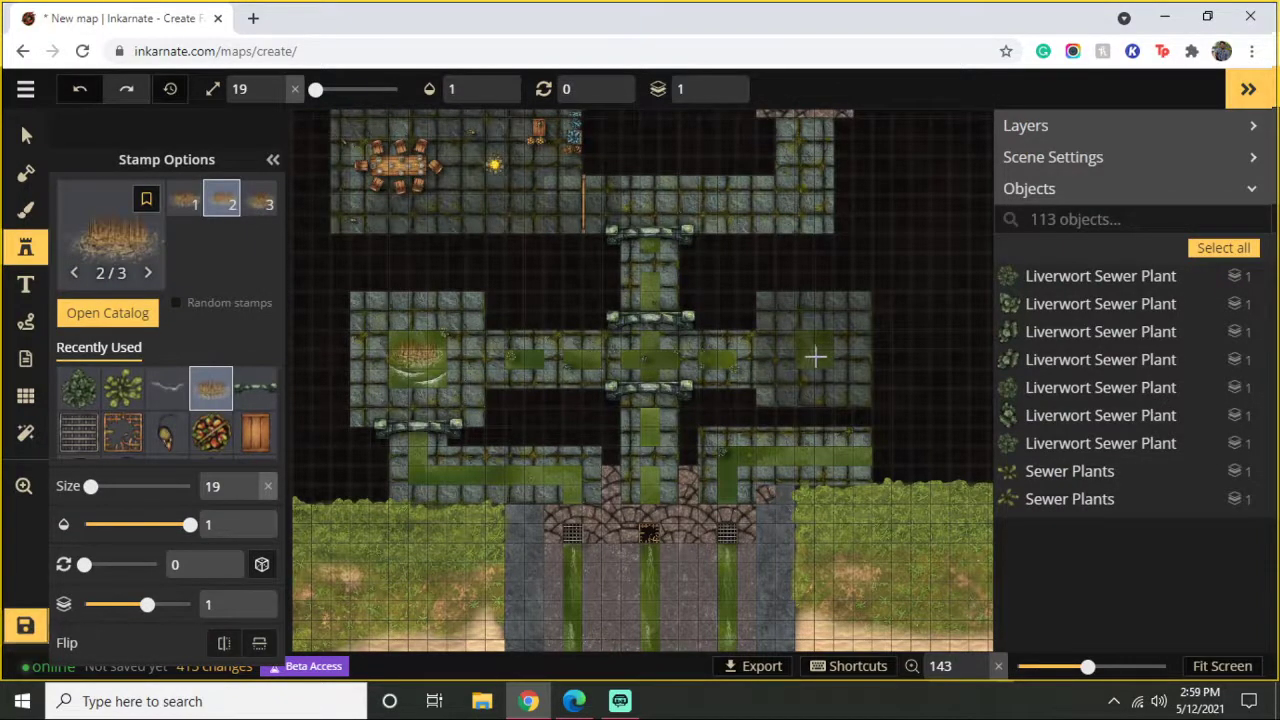
click(815, 357)
scroll(830, 358, up, 1)
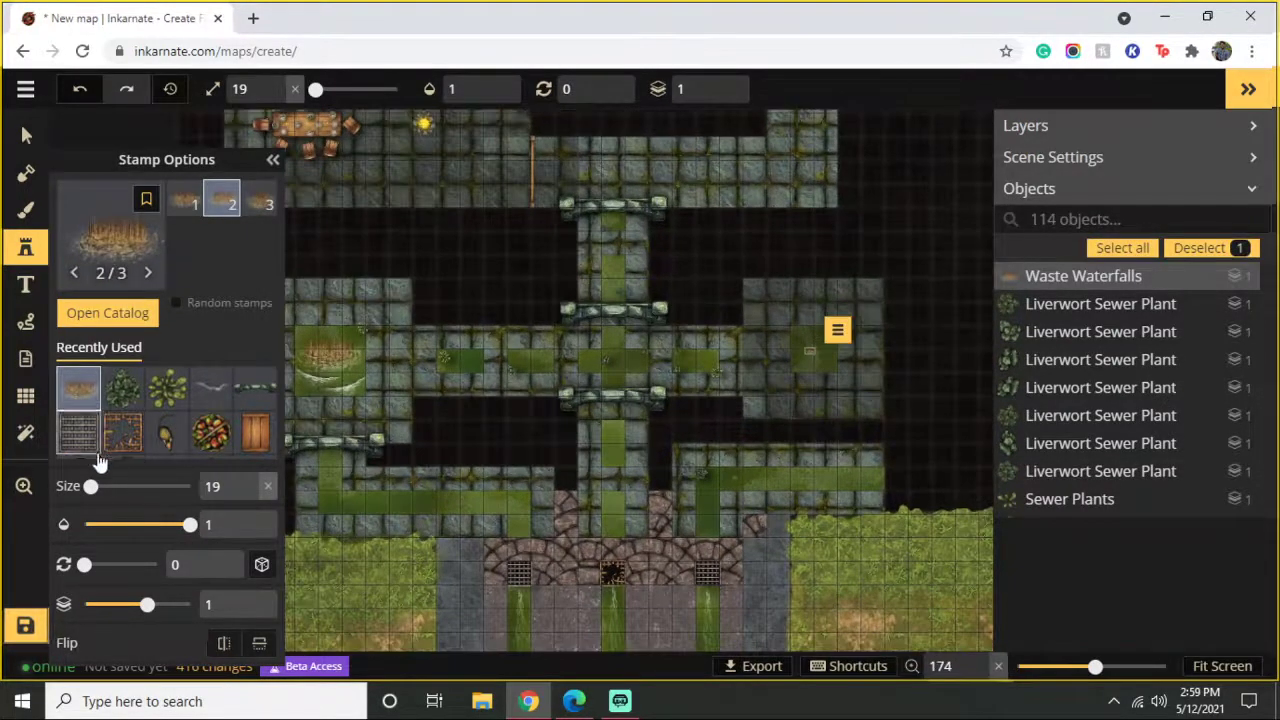
drag(91, 486, 115, 505)
drag(804, 352, 808, 345)
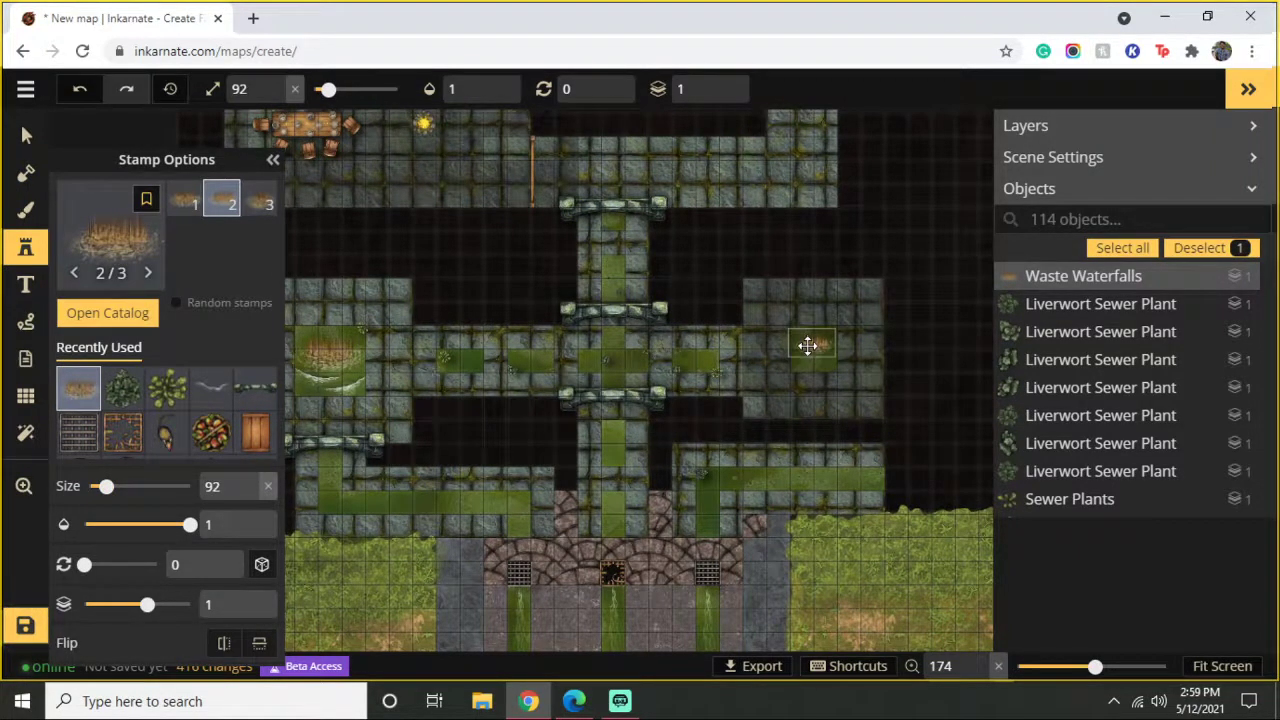
Step: Add a small Waves stamp below the waterfall and return to the Select tool with V
click(210, 388)
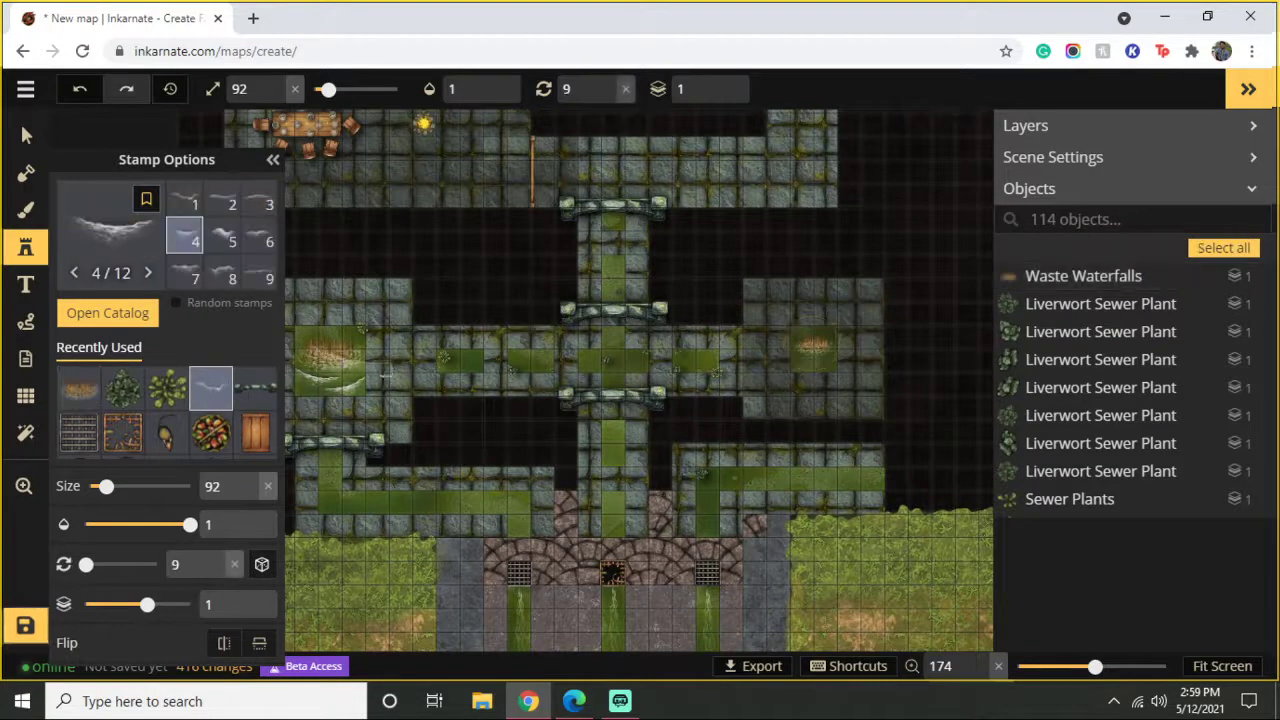
click(810, 371)
drag(870, 342, 836, 360)
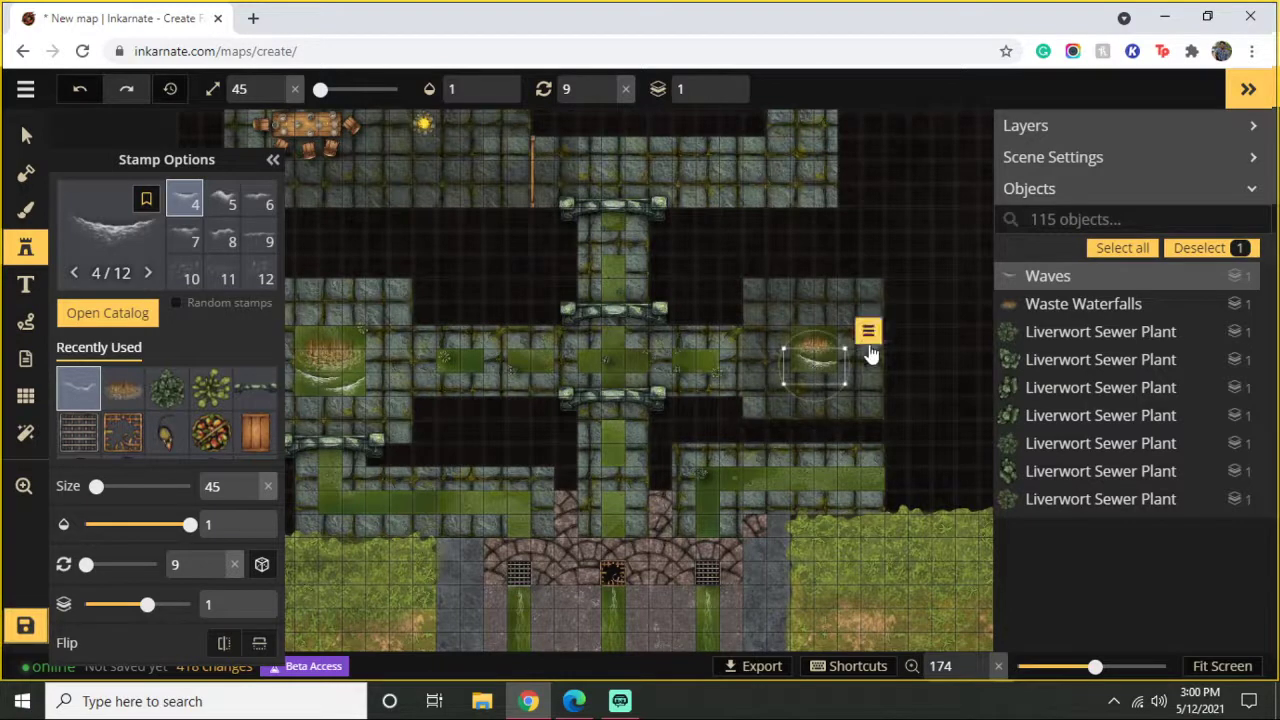
drag(855, 340, 824, 360)
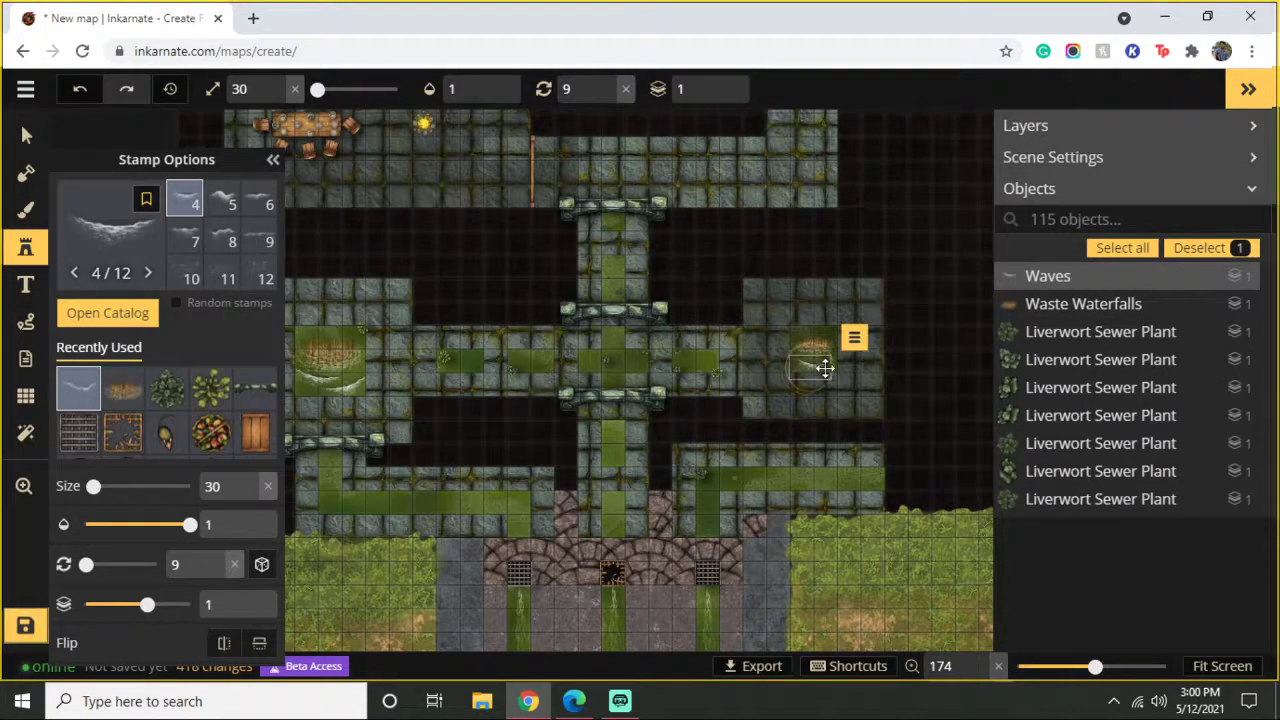
scroll(166, 400, down, 3)
scroll(686, 400, down, 2)
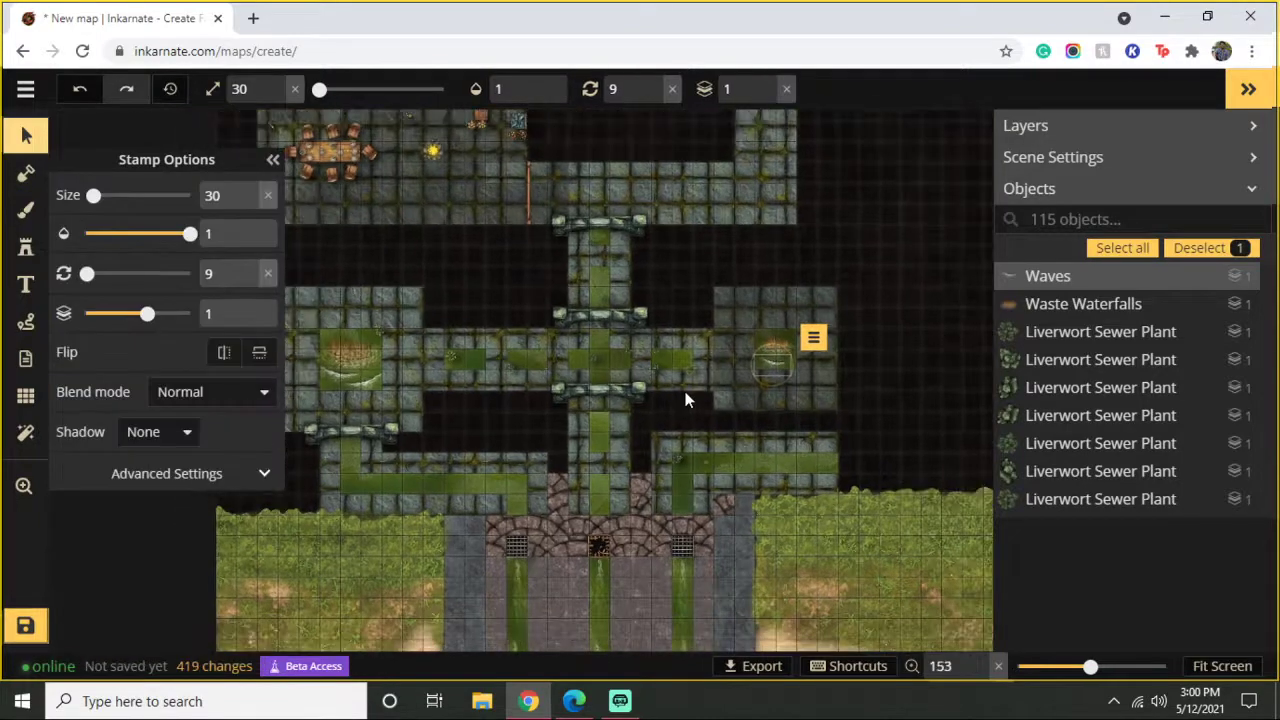
key(v)
scroll(640, 452, down, 2)
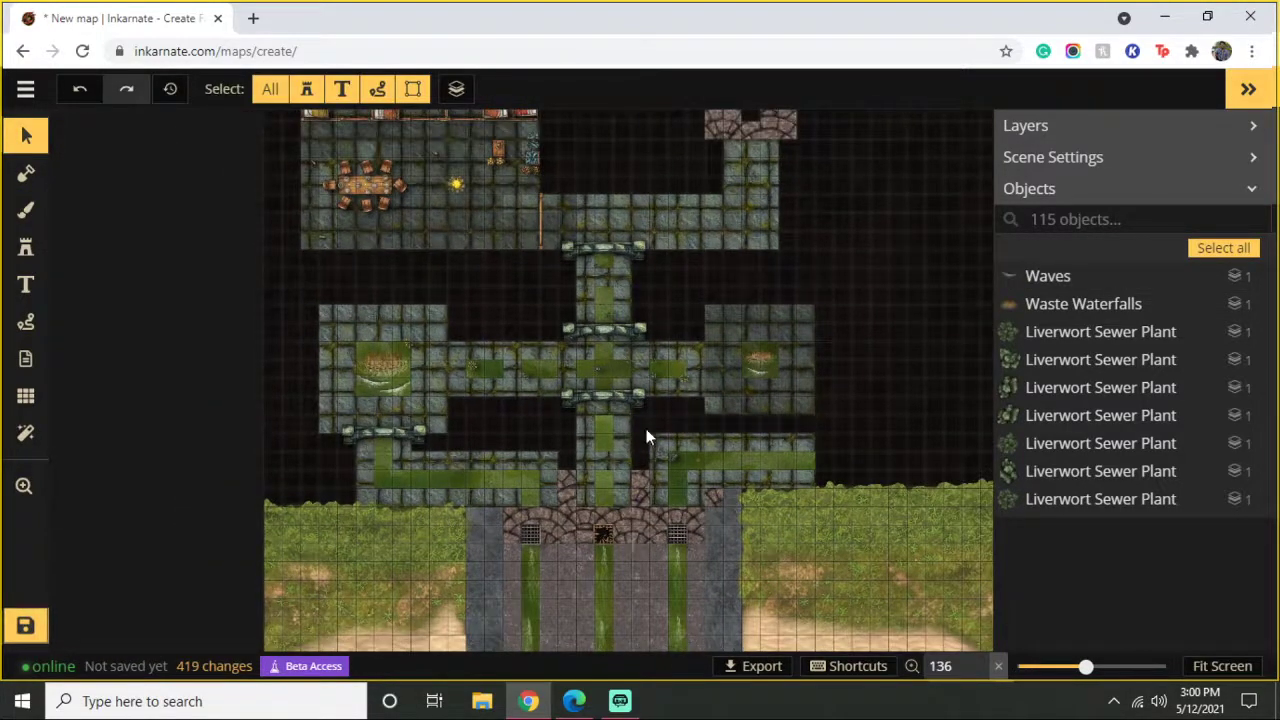
Step: Pan down and zoom to about 207% on the spillway pillars and the water below
scroll(725, 370, down, 2)
drag(843, 291, 812, 388)
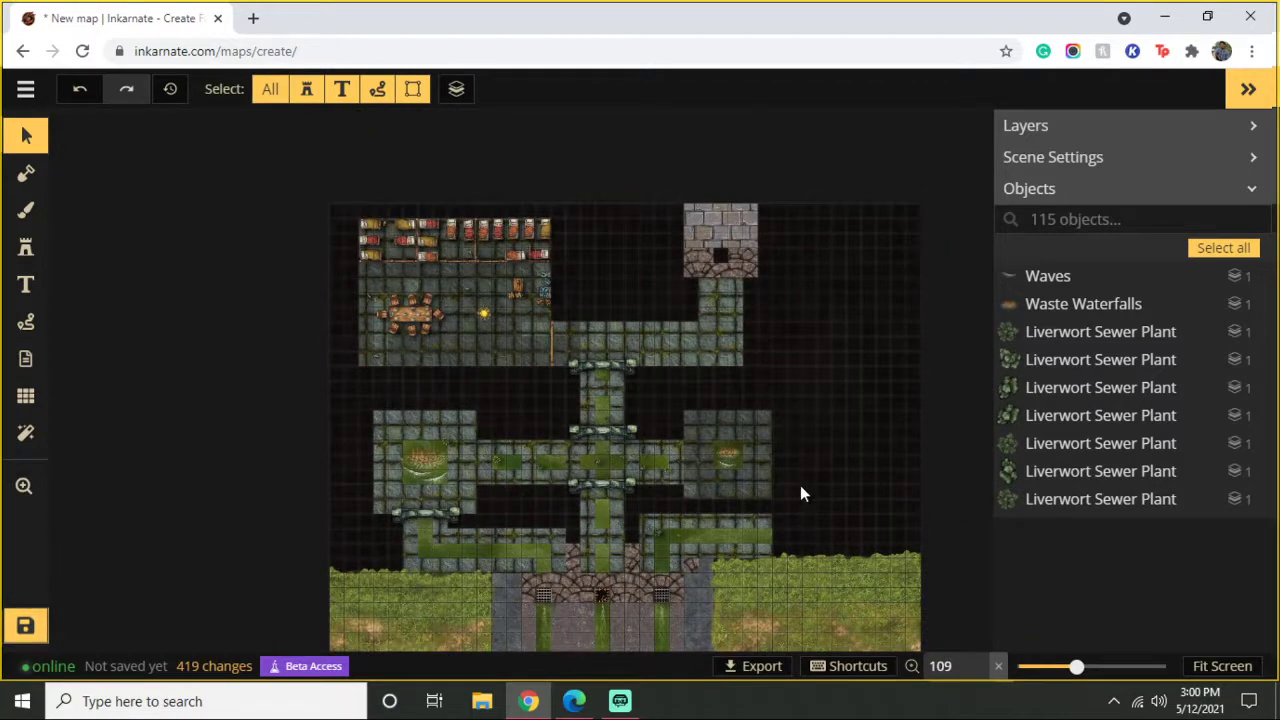
scroll(811, 440, down, 1)
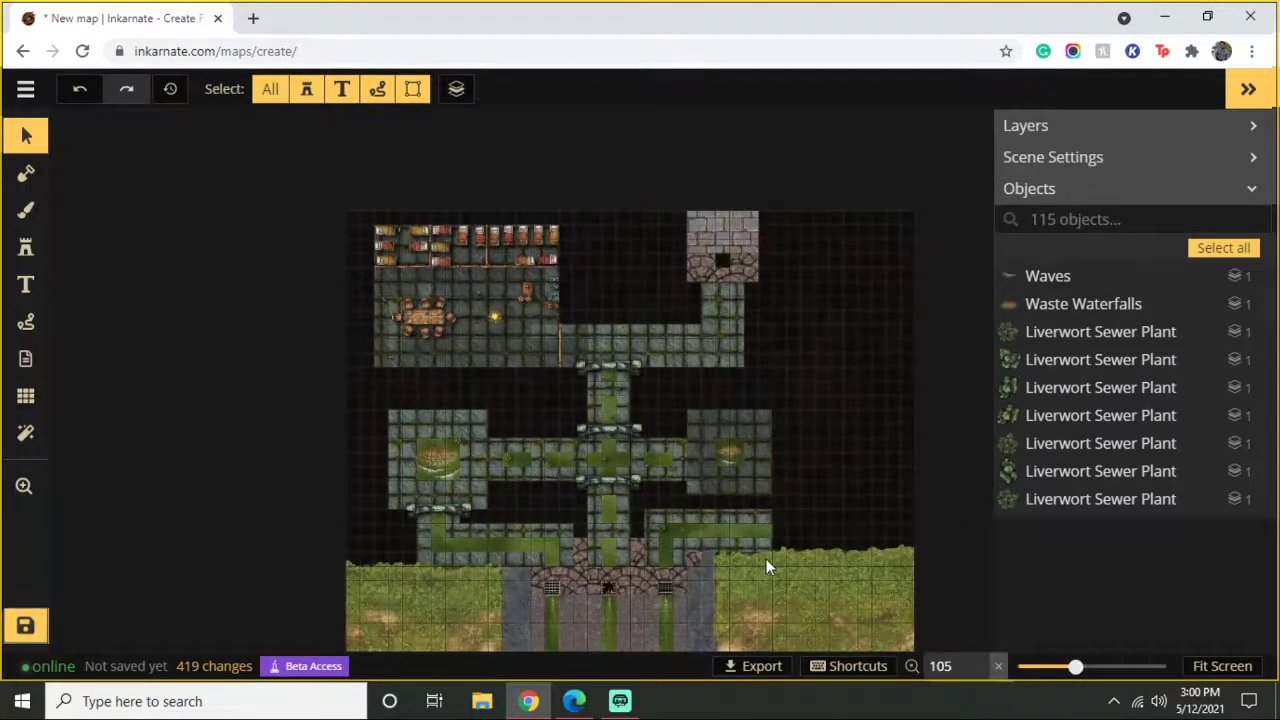
drag(768, 567, 850, 326)
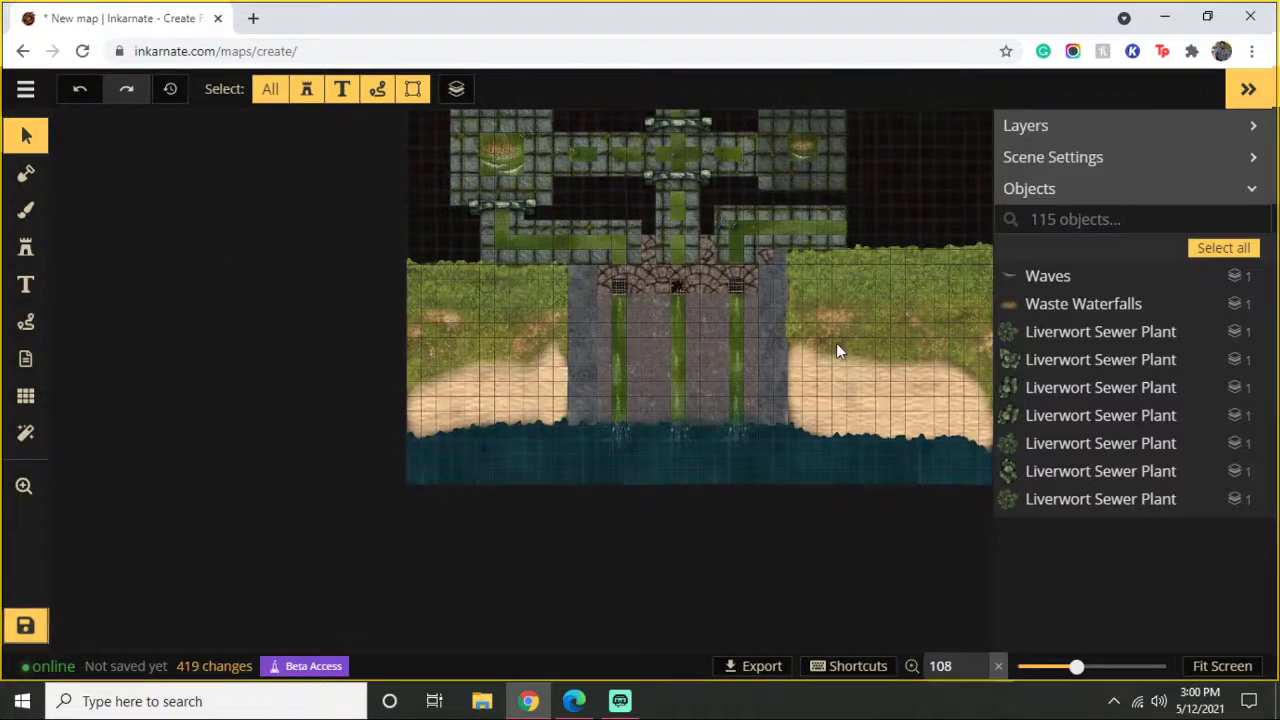
scroll(713, 338, up, 7)
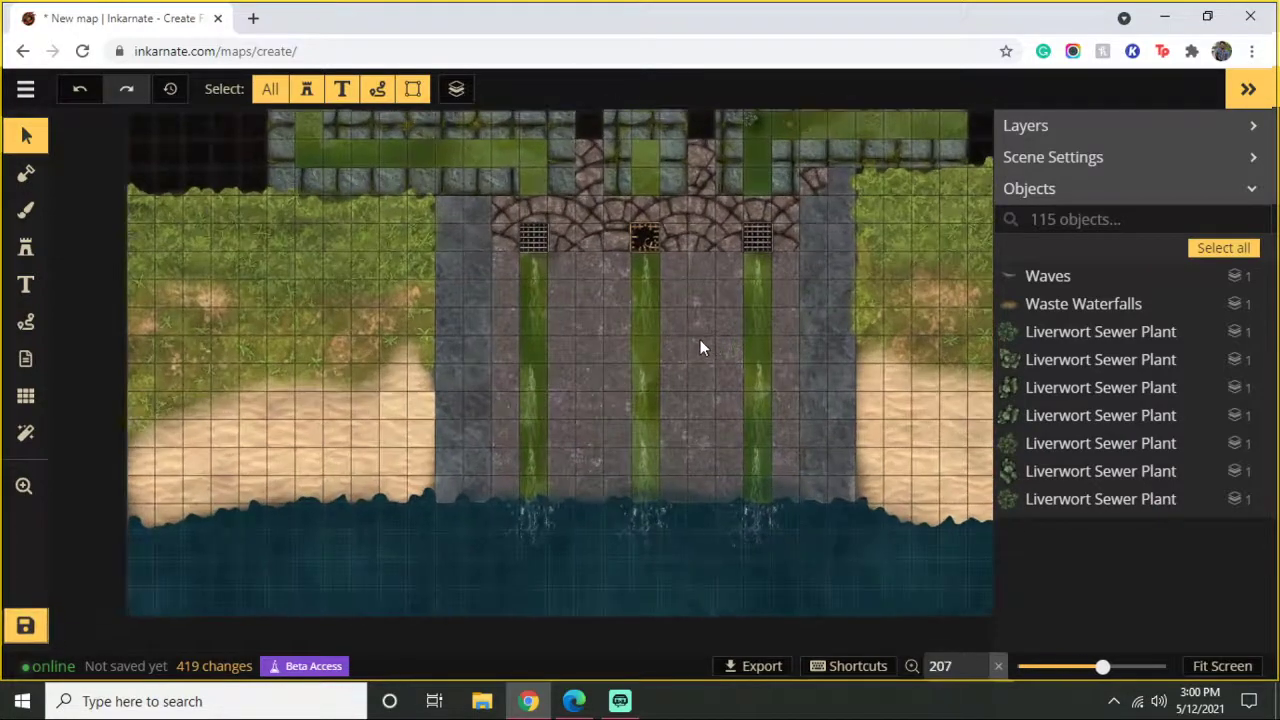
drag(689, 448, 622, 478)
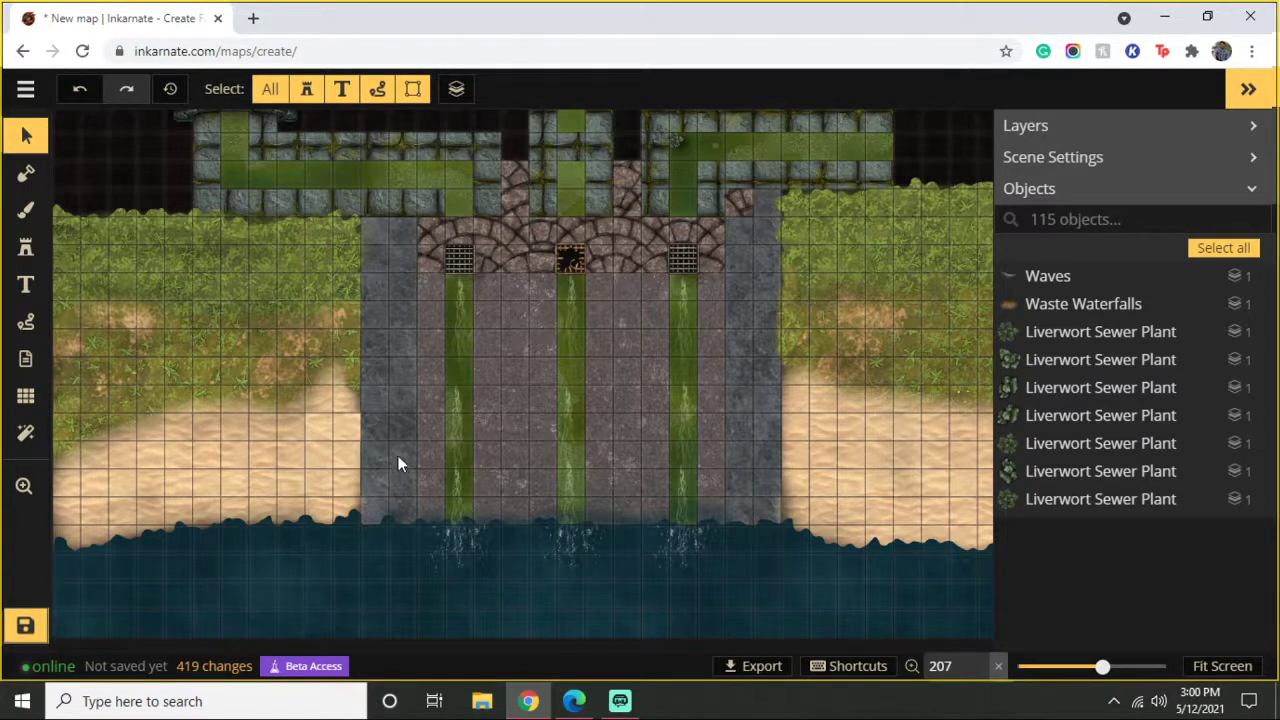
Step: Switch to the Brush with the grey stone texture and paint stone below both walls
click(27, 250)
click(26, 210)
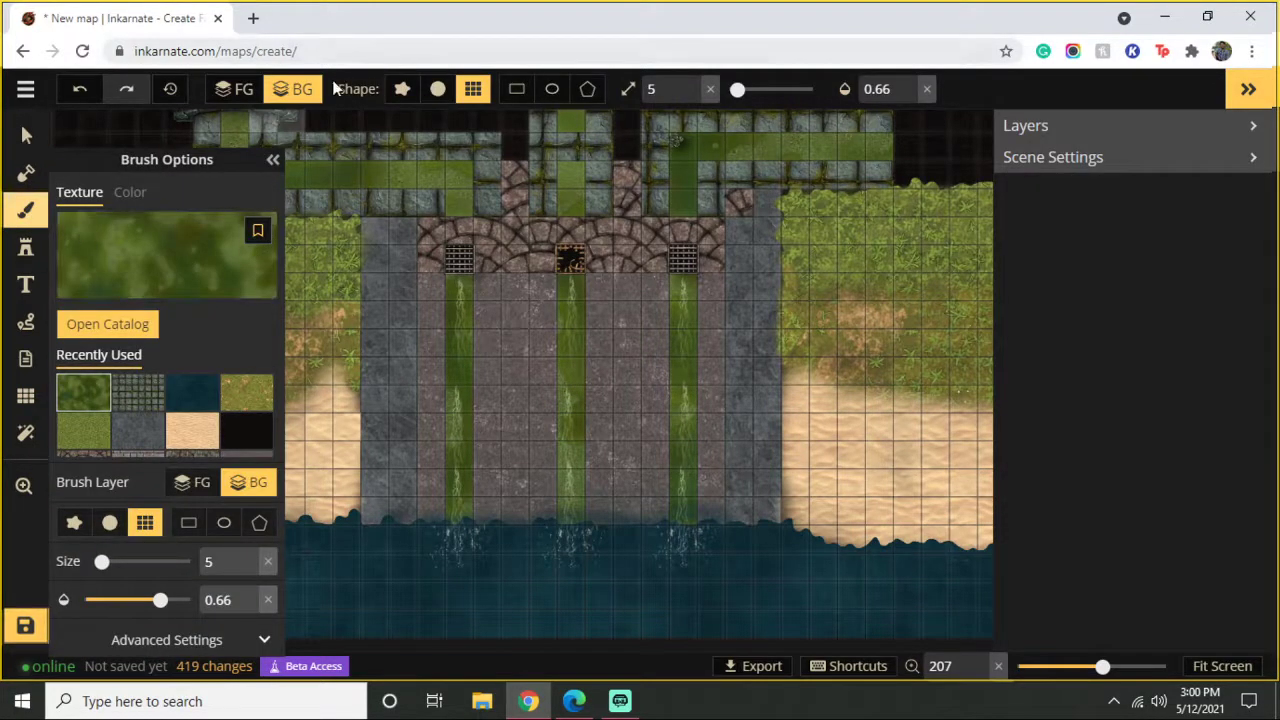
click(128, 440)
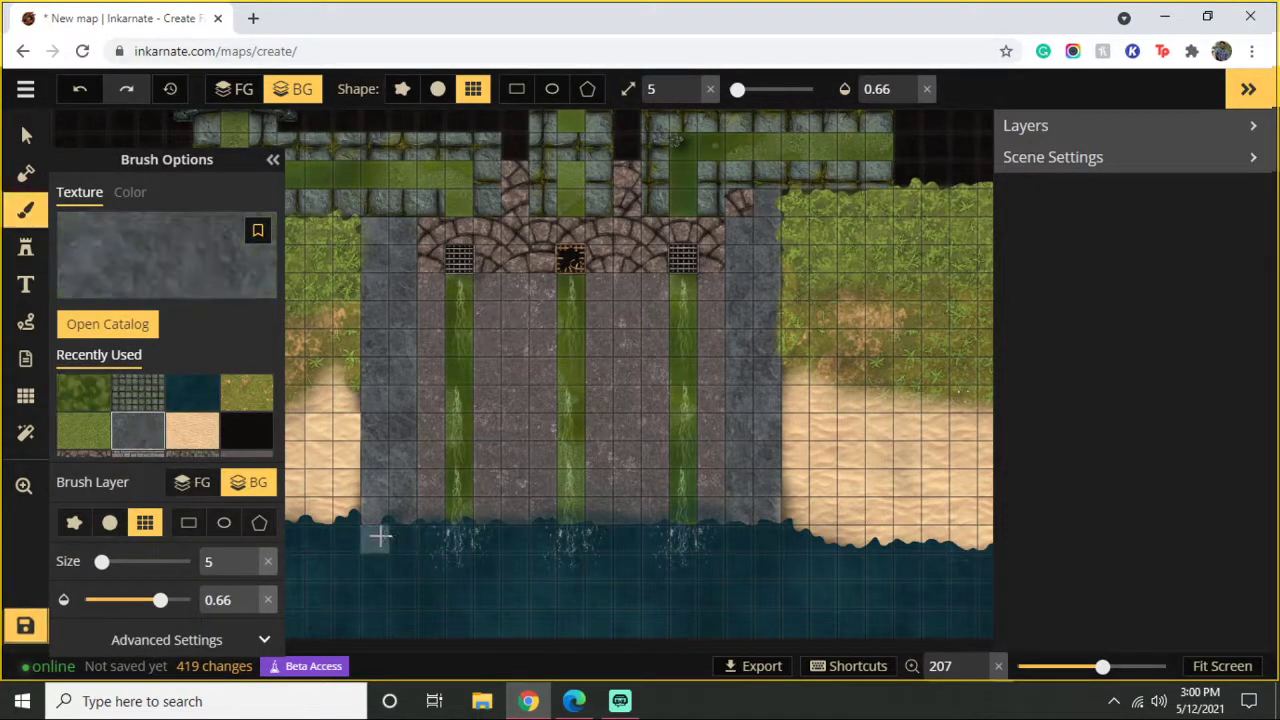
click(378, 535)
click(378, 537)
click(400, 537)
drag(740, 538, 768, 538)
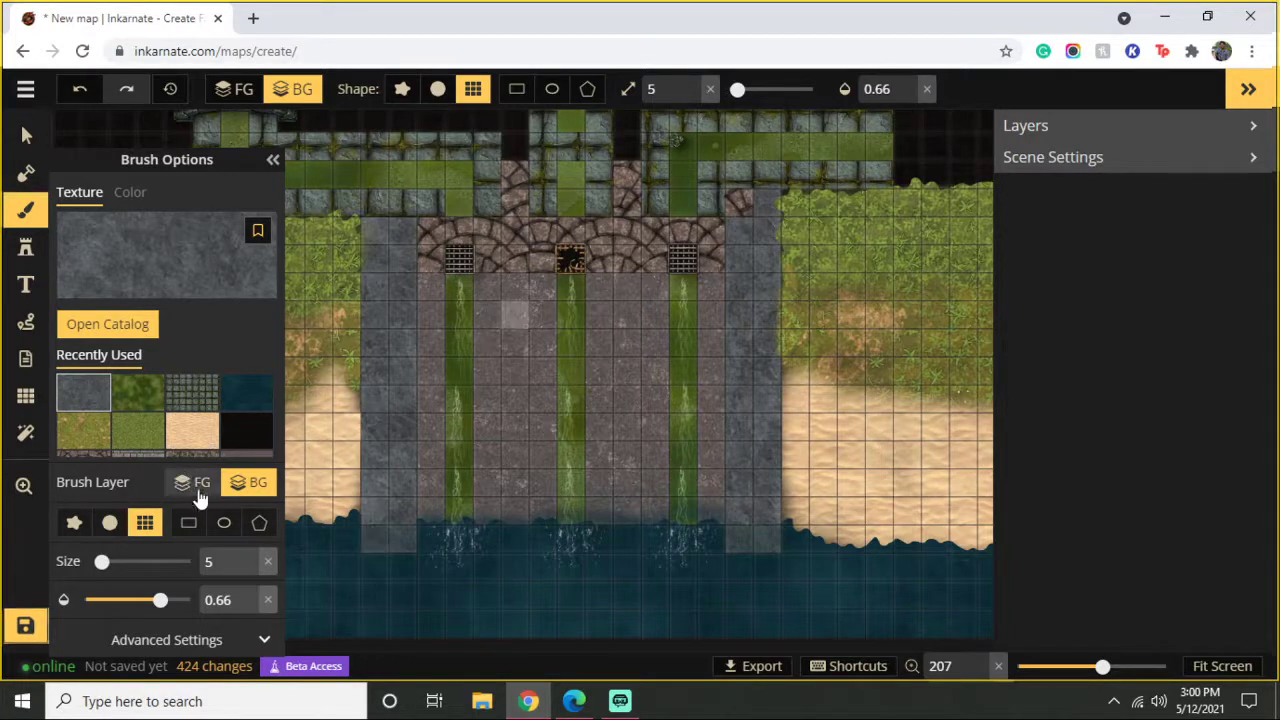
Step: At full opacity, paint solid stone below both walls and the corner cells beside the right wall
drag(160, 600, 190, 600)
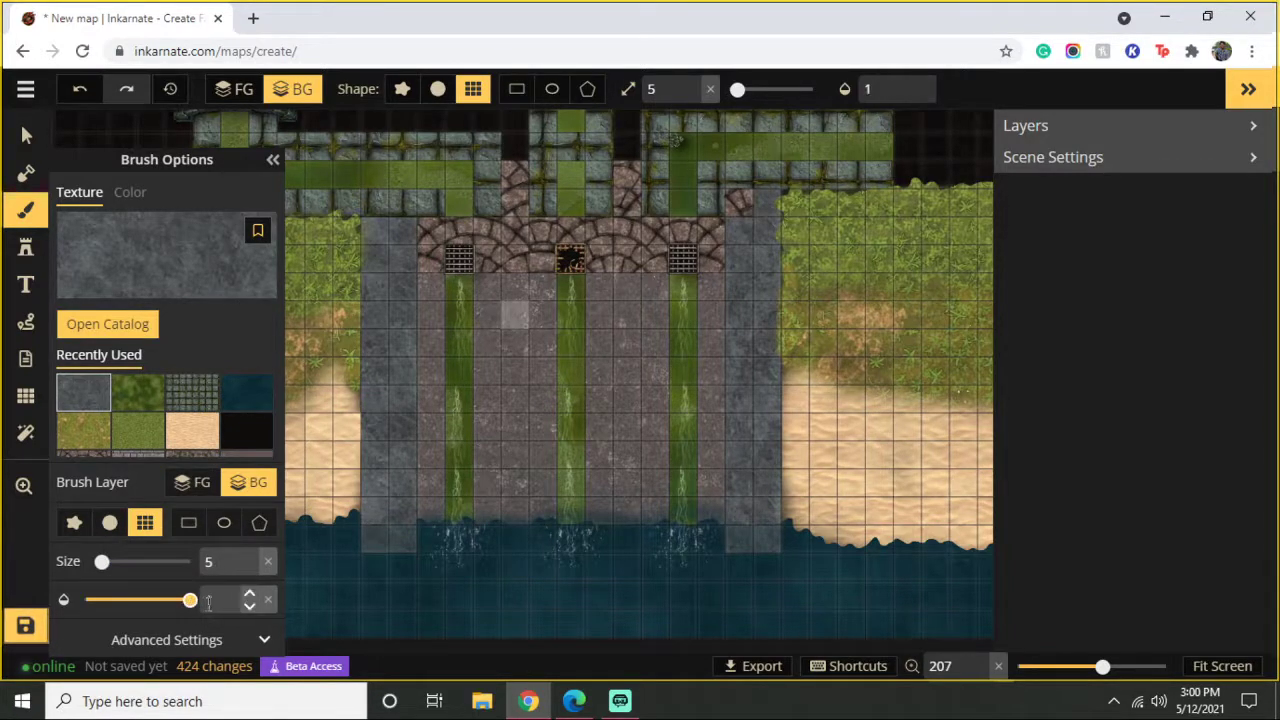
click(389, 539)
click(389, 510)
click(754, 538)
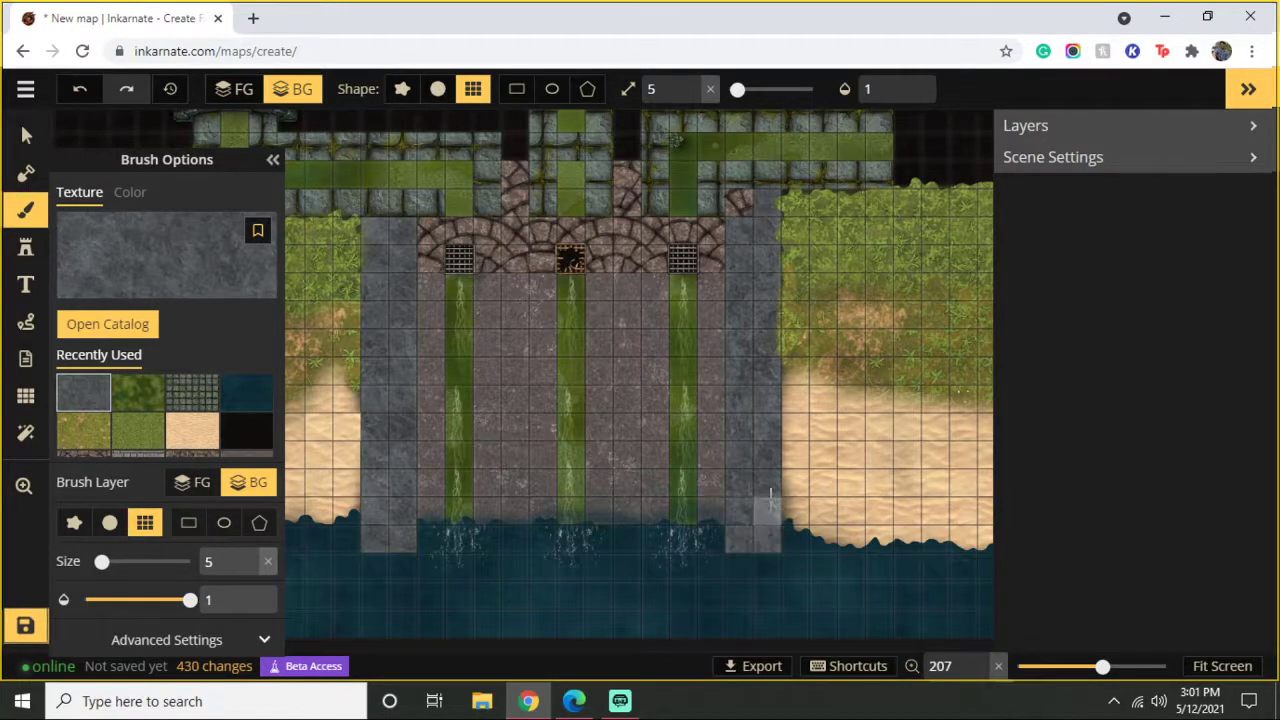
click(752, 509)
click(744, 492)
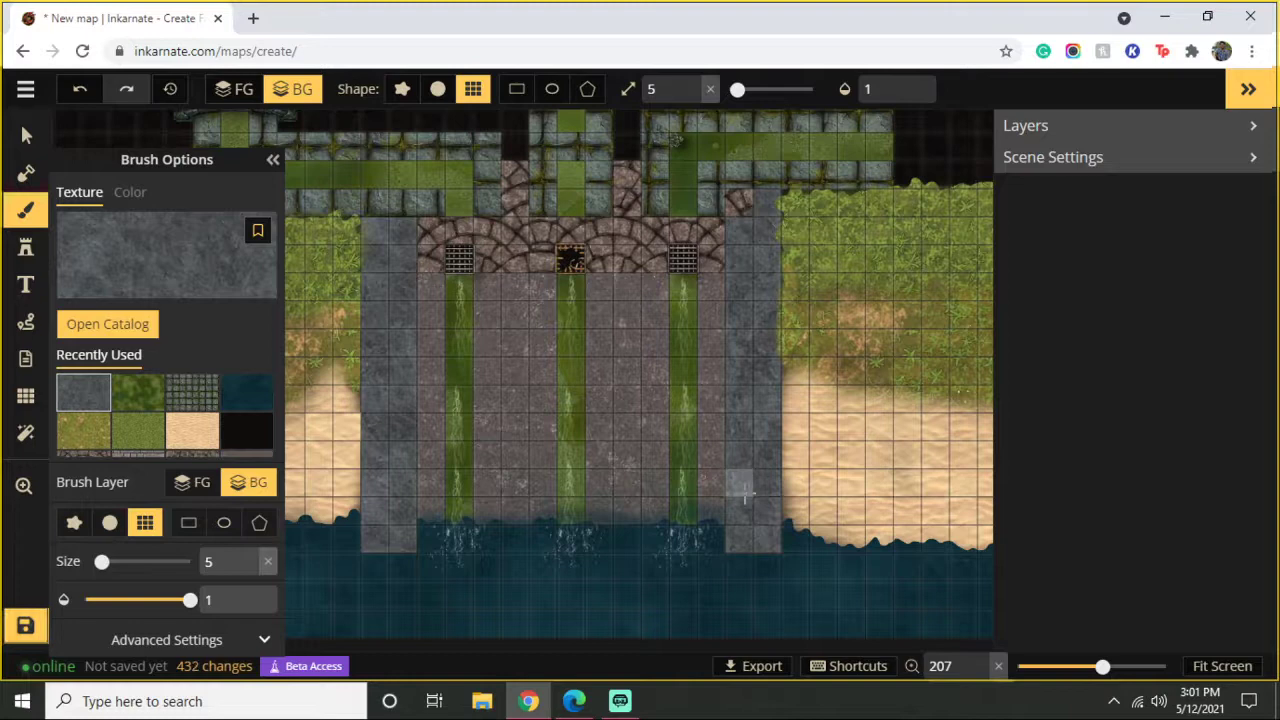
Step: Try a 0.6-opacity stone cell below the left wall, then undo it
mouse_move(190, 600)
mouse_down()
mouse_move(153, 618)
mouse_move(160, 600)
mouse_up()
click(388, 566)
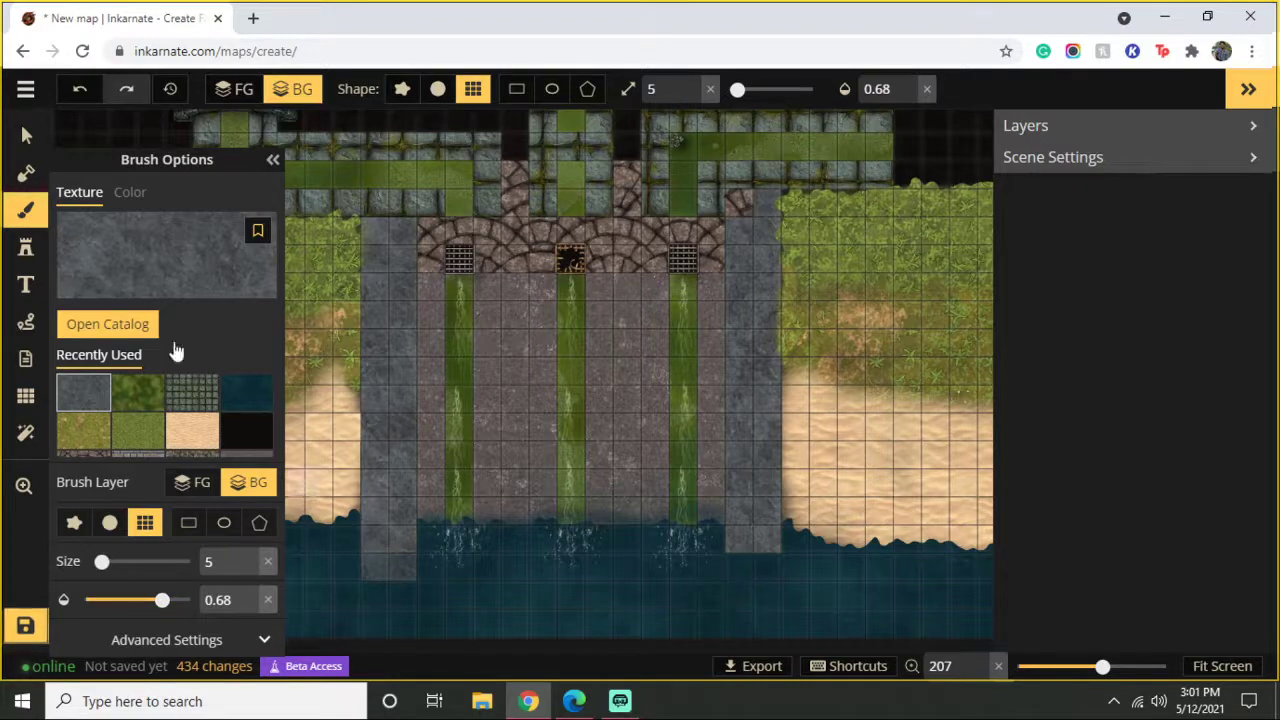
click(80, 89)
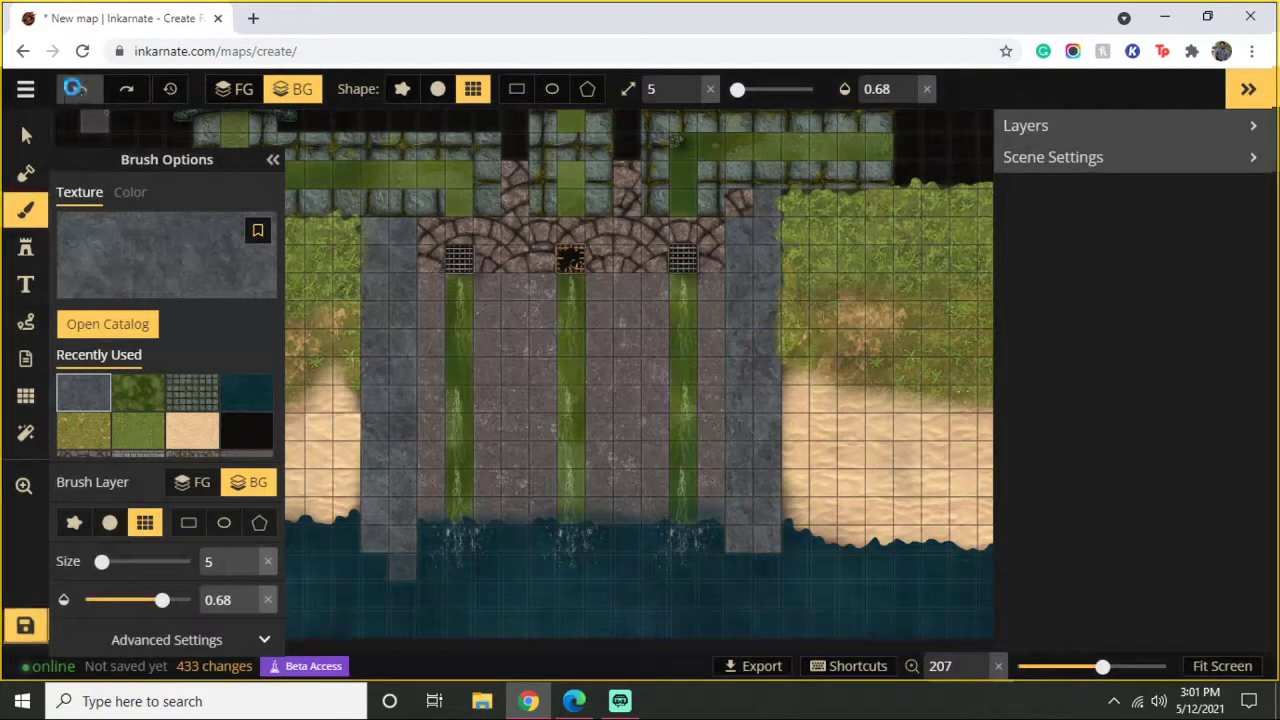
click(80, 89)
Step: Paint 0.5-opacity stone cells below both walls, then undo them
drag(161, 600, 136, 601)
click(400, 567)
click(740, 566)
click(738, 622)
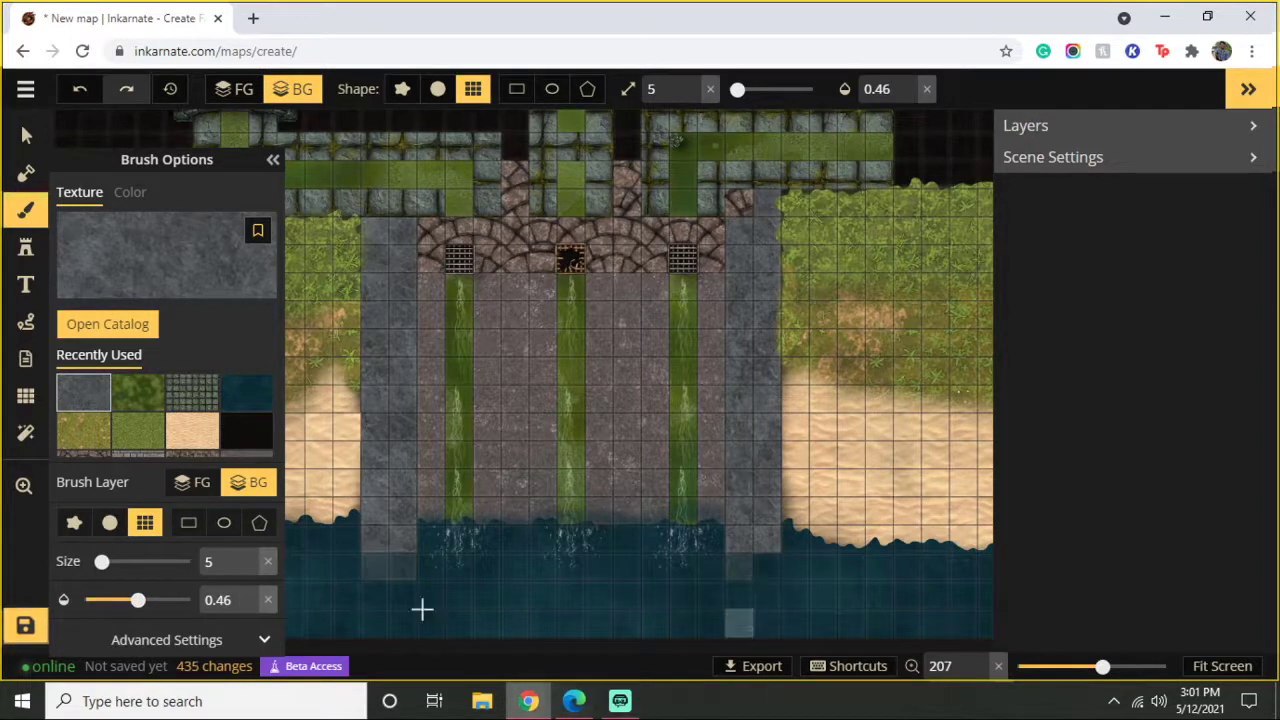
click(80, 93)
click(80, 94)
click(80, 94)
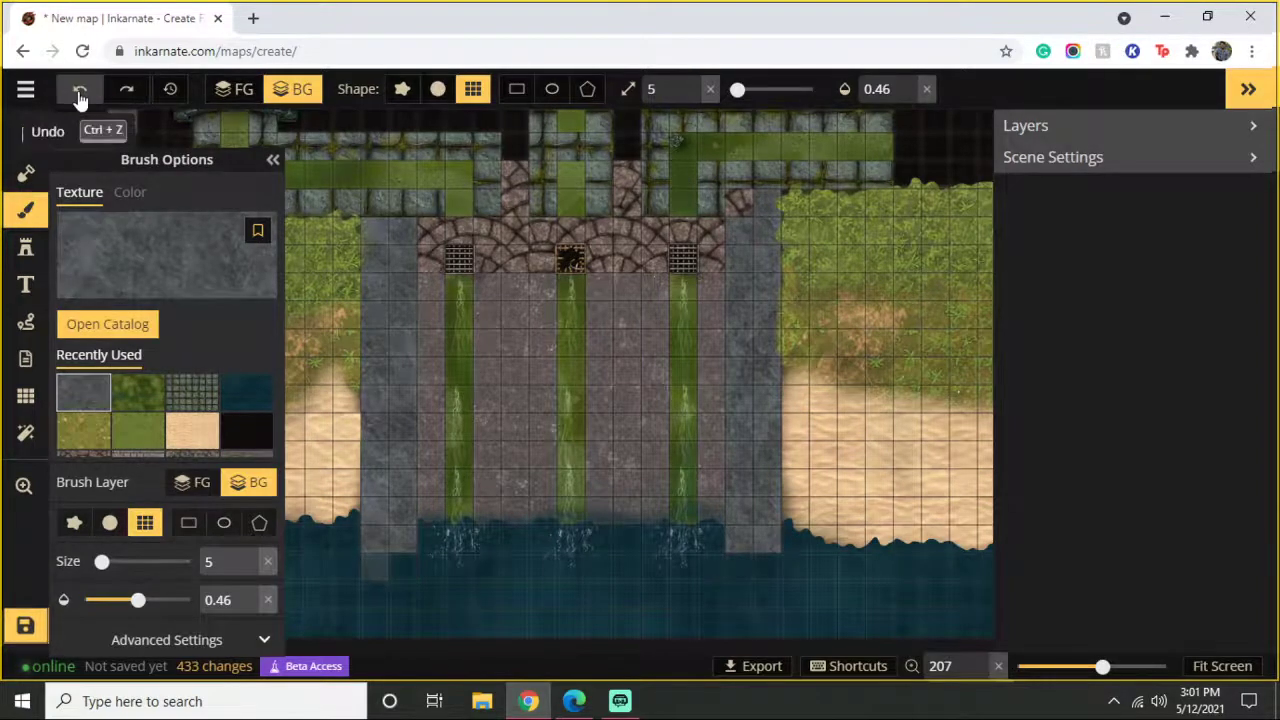
click(79, 93)
Step: At 0.31 opacity, paint faint stone cells into the water under both walls
drag(135, 599, 116, 600)
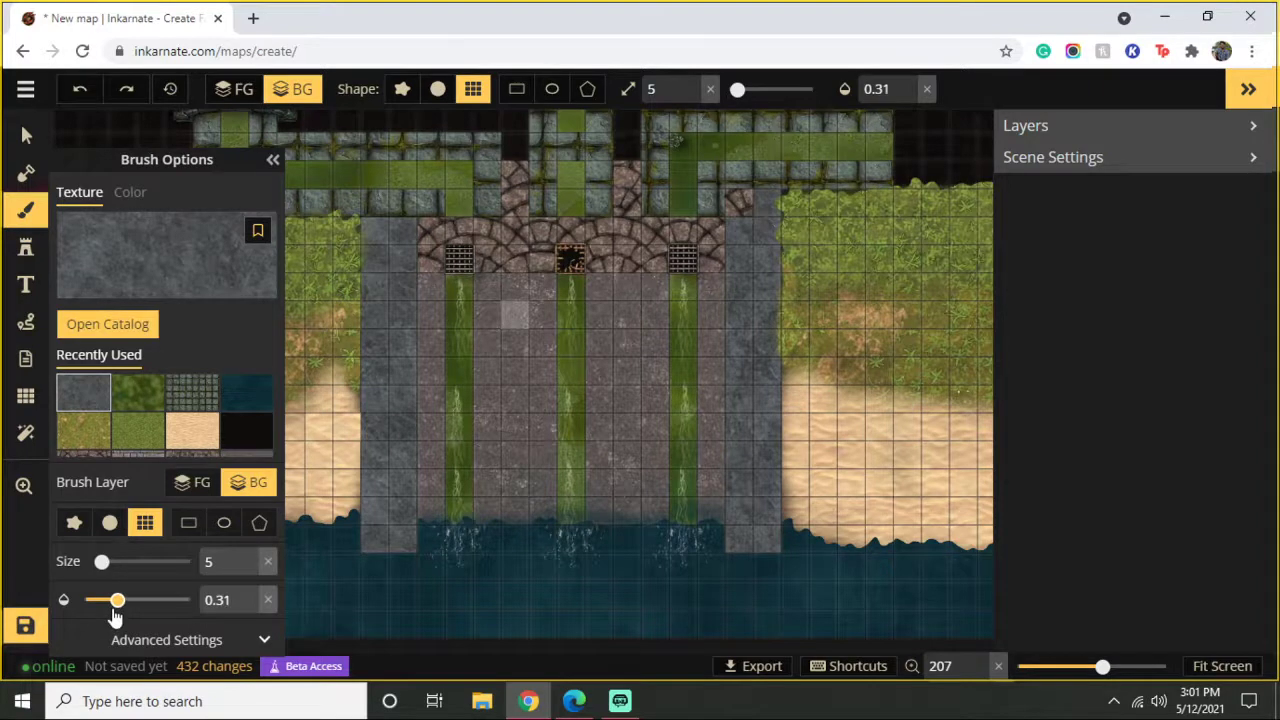
click(400, 568)
click(748, 566)
click(766, 566)
click(334, 551)
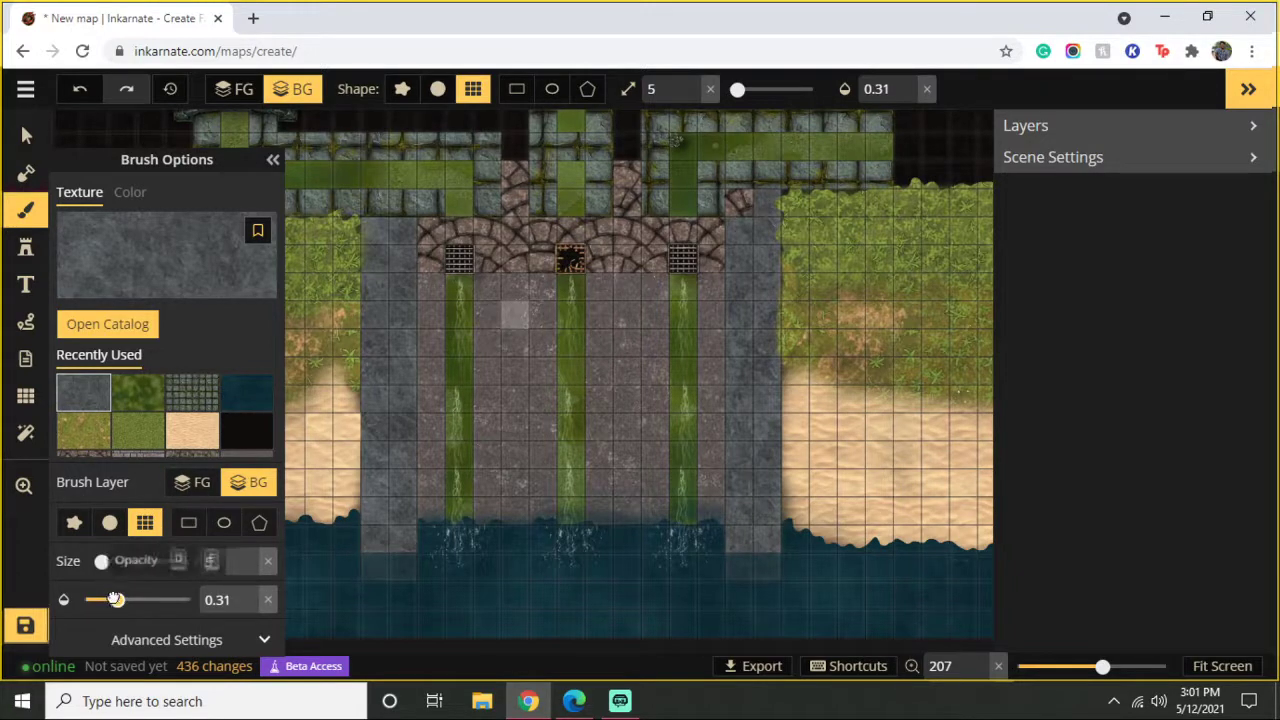
Step: At about 0.19 opacity, add very faint stone cells at the lowest water edge
drag(117, 600, 96, 600)
click(371, 594)
click(745, 598)
click(755, 596)
click(768, 594)
scroll(789, 575, down, 3)
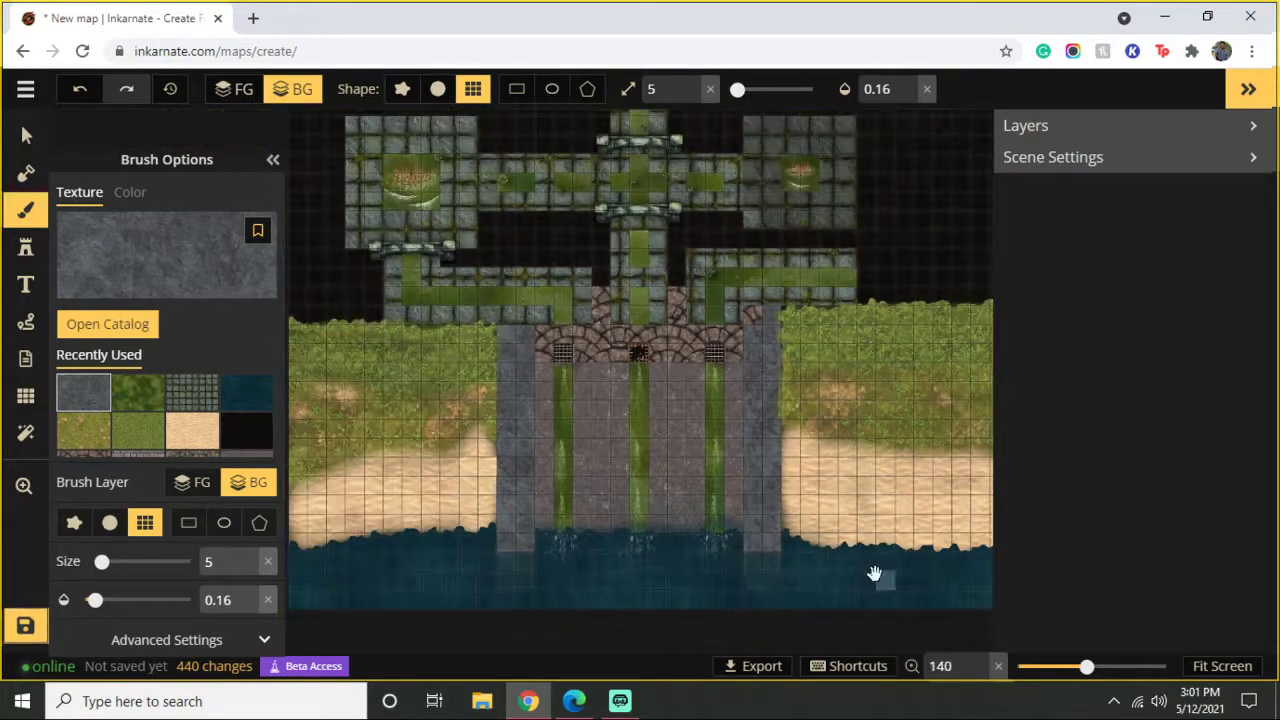
Step: At full opacity, paint grey stone beside the top of the right pillar
drag(871, 574, 826, 443)
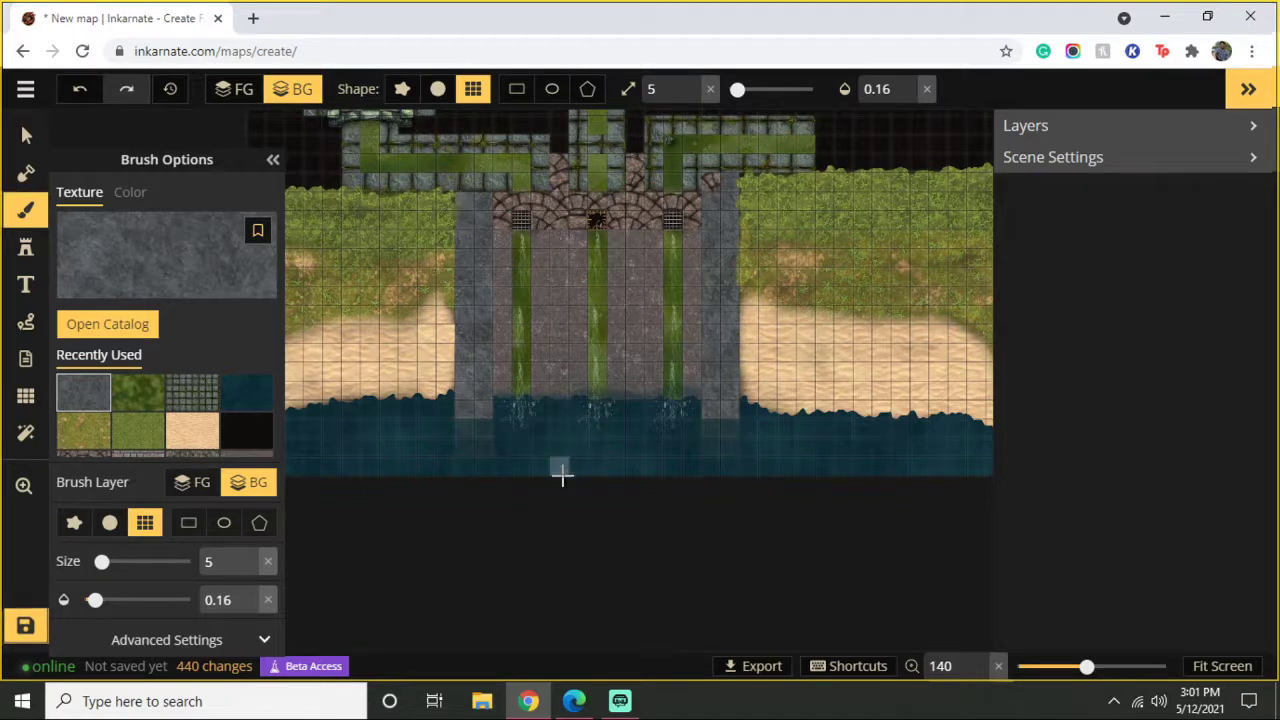
drag(94, 599, 192, 600)
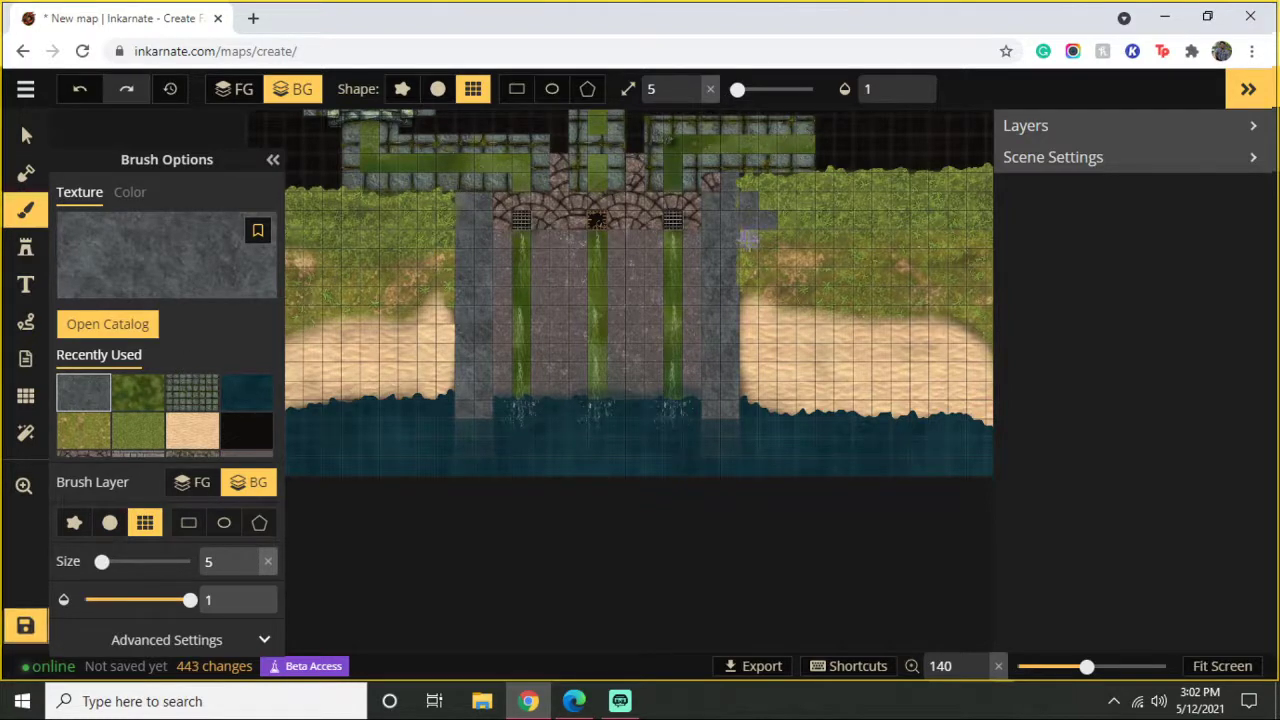
drag(752, 240, 785, 238)
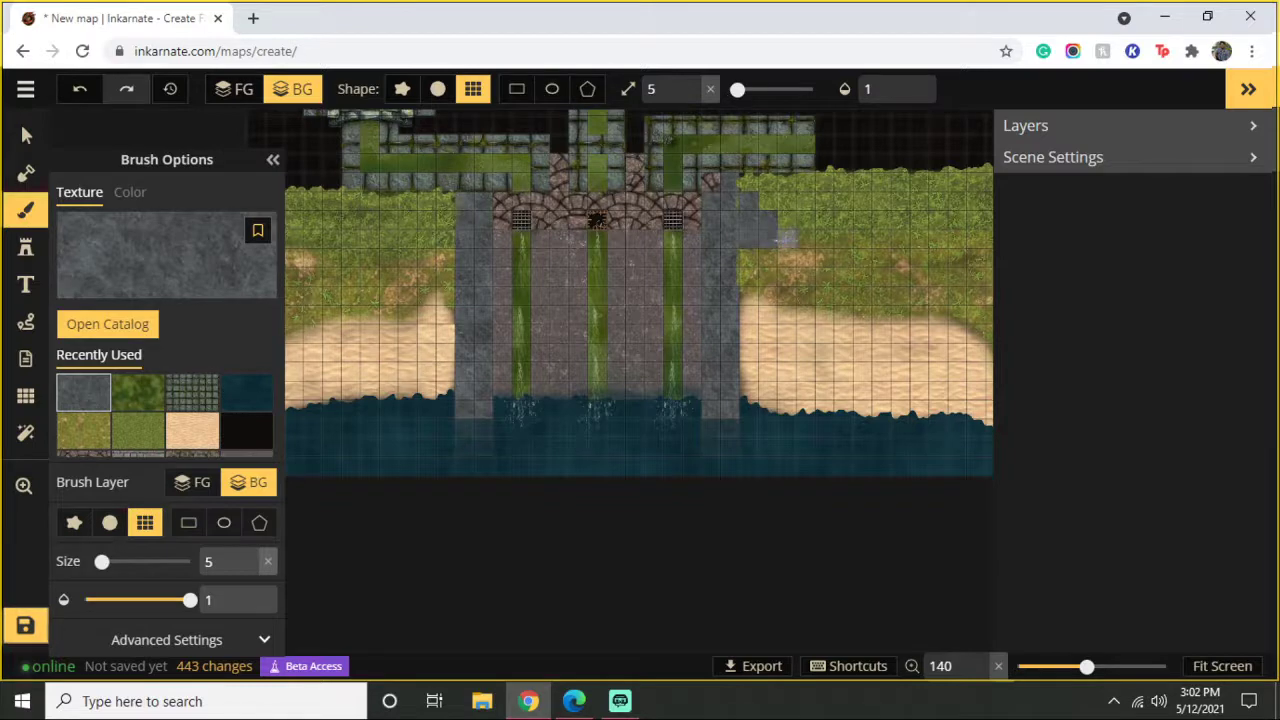
click(728, 197)
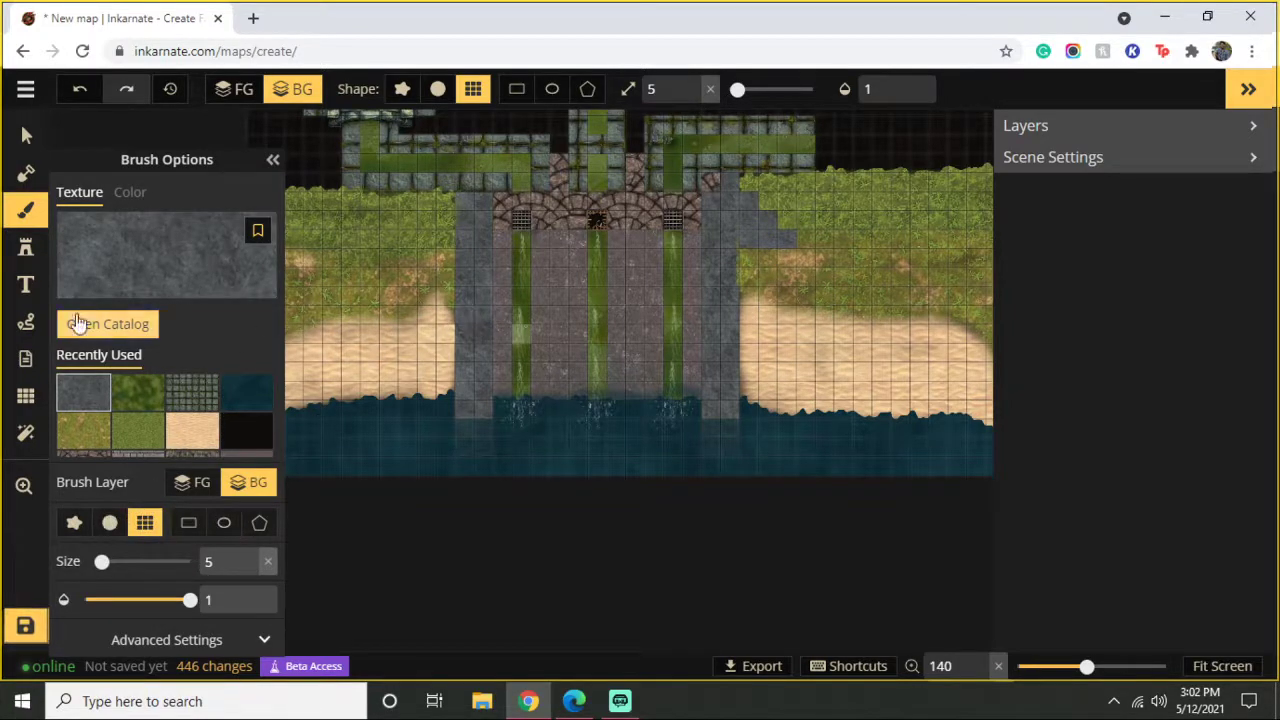
Step: Undo the stray stone on the grass, then patch the left pillar and left channel base
click(81, 92)
click(82, 92)
click(82, 91)
click(82, 91)
click(82, 90)
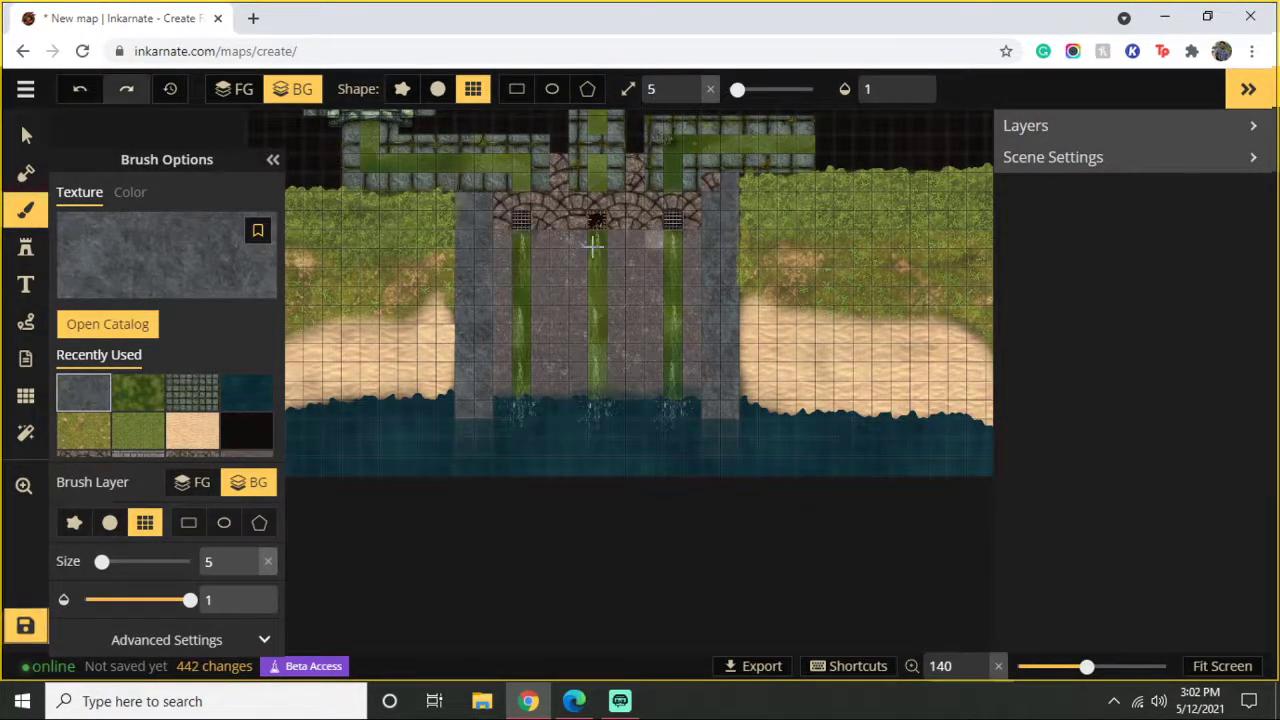
click(455, 215)
click(465, 255)
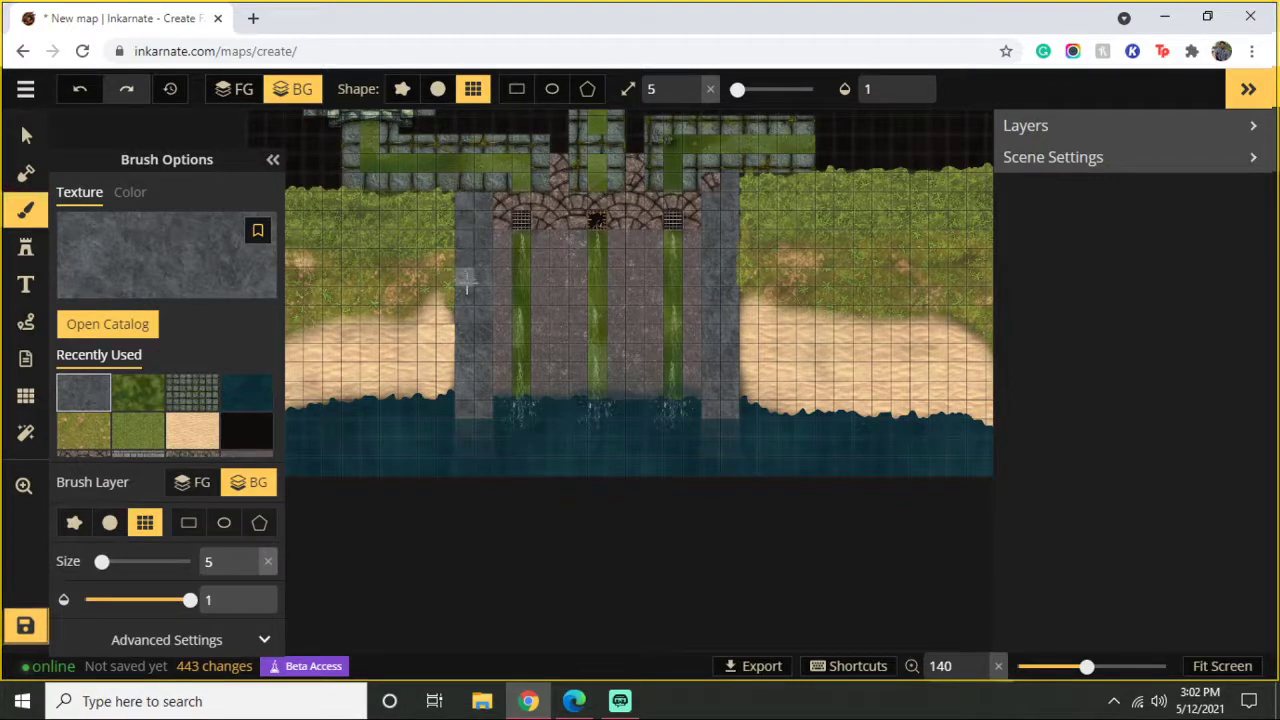
click(532, 390)
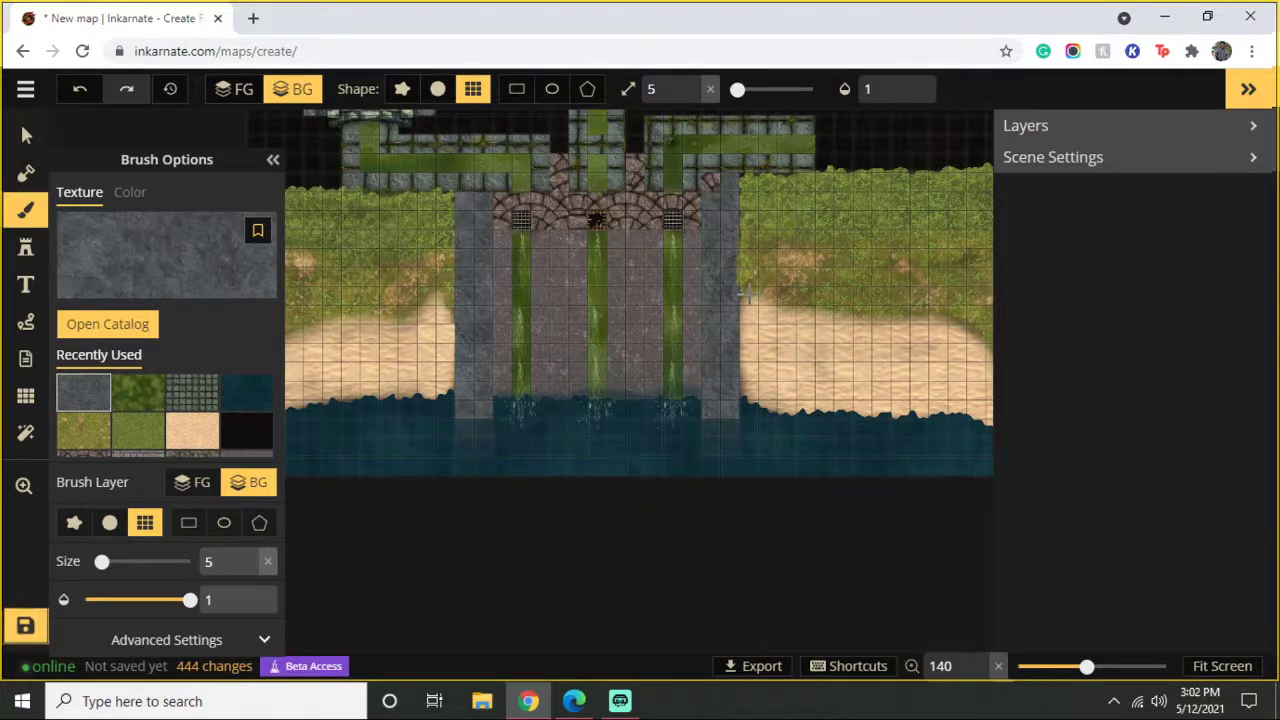
click(27, 436)
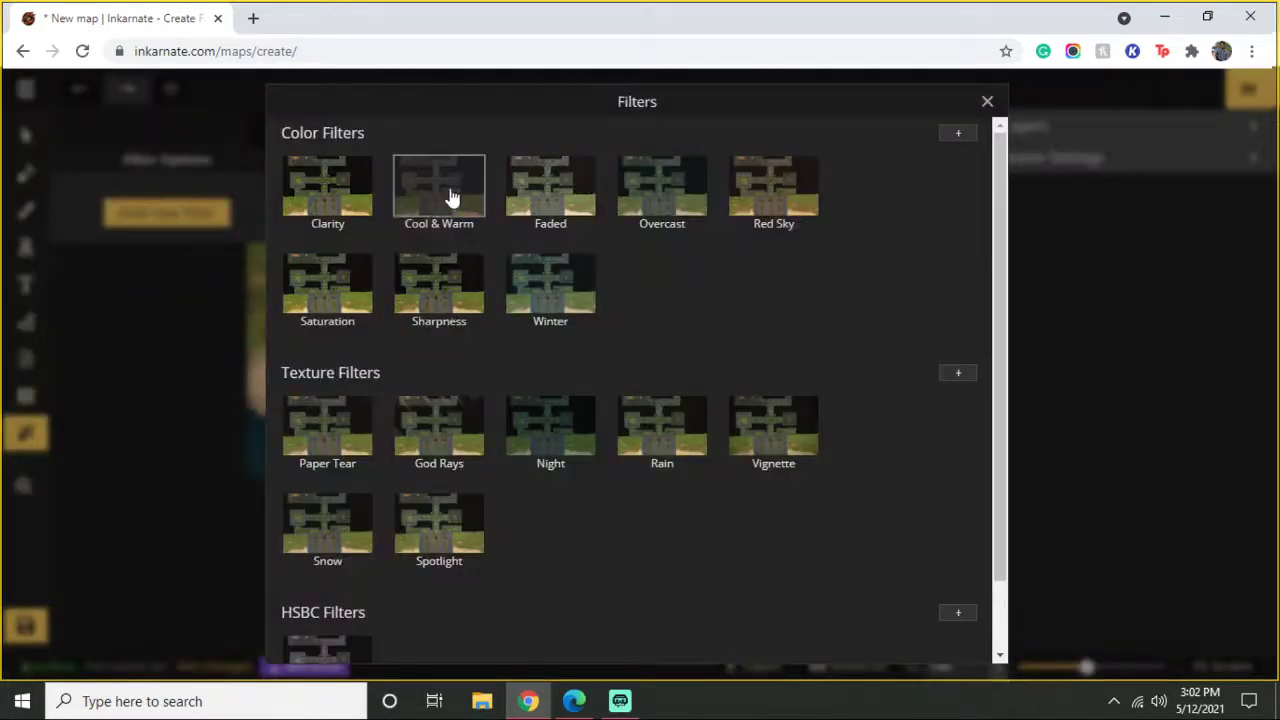
scroll(575, 388, down, 1)
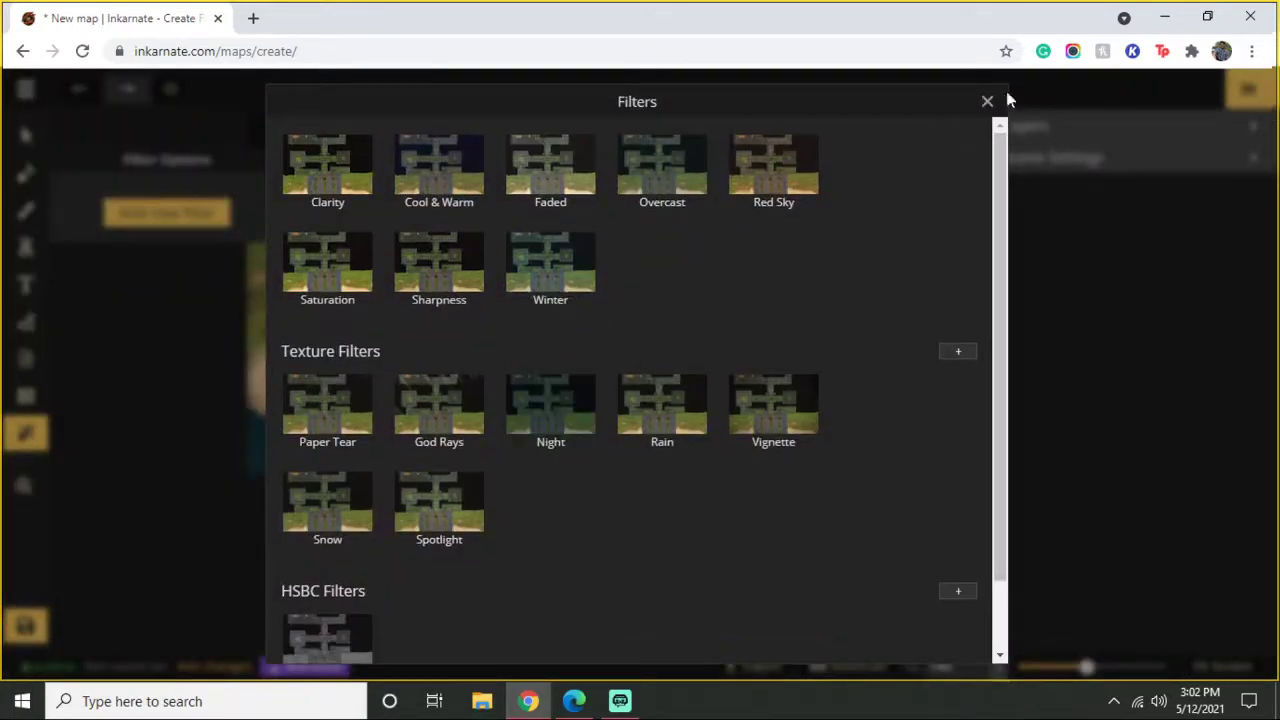
click(206, 277)
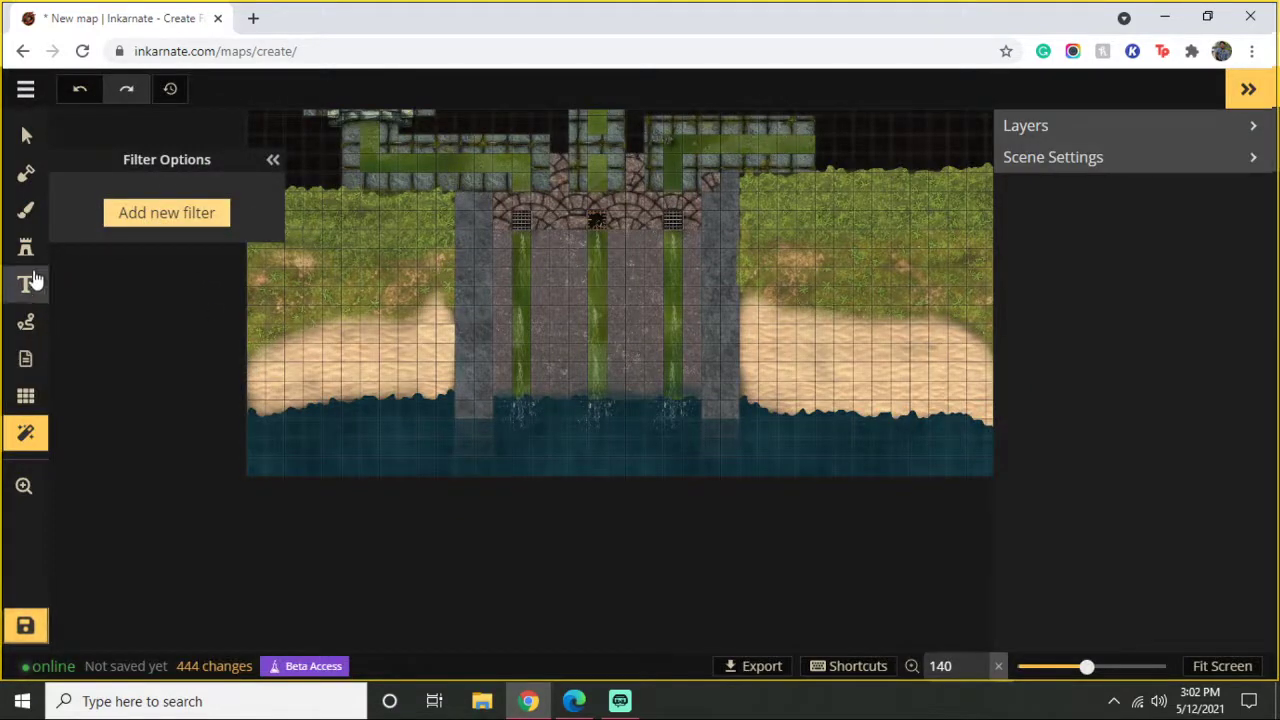
click(25, 214)
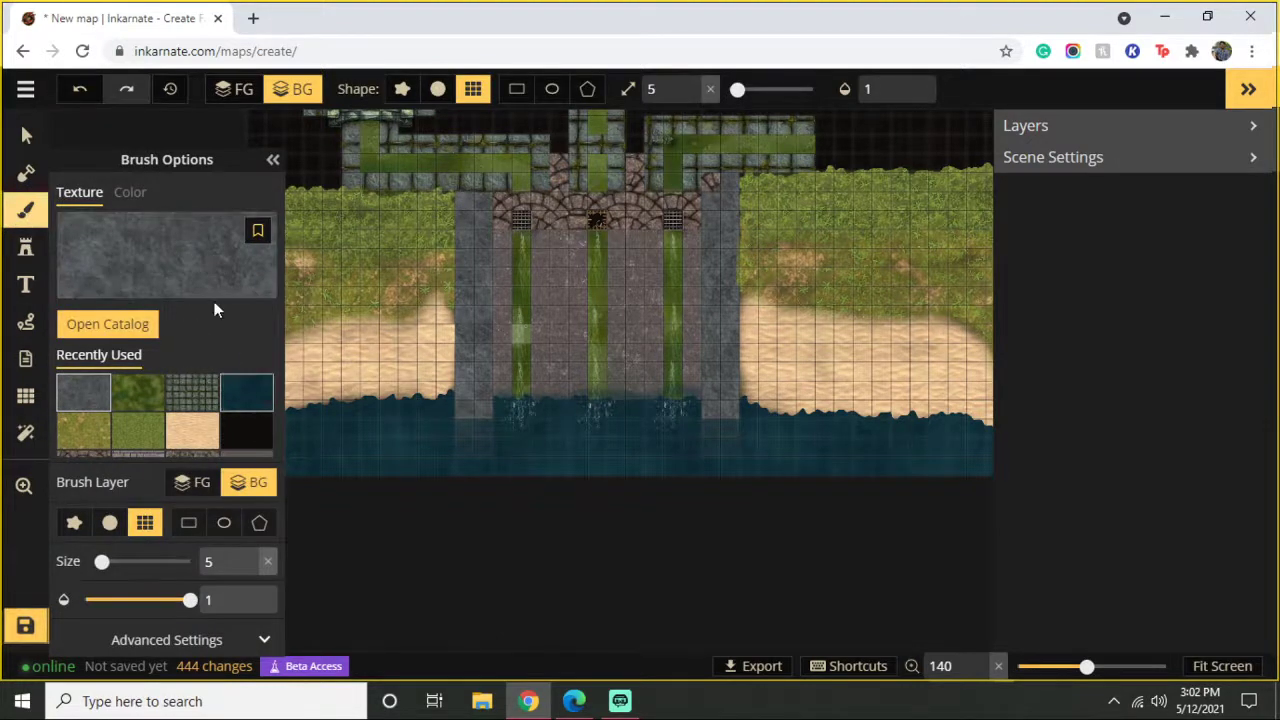
Step: Pick the black Shadow texture at low opacity and shade the left green channel
click(191, 229)
scroll(678, 332, up, 1)
scroll(678, 332, up, 1)
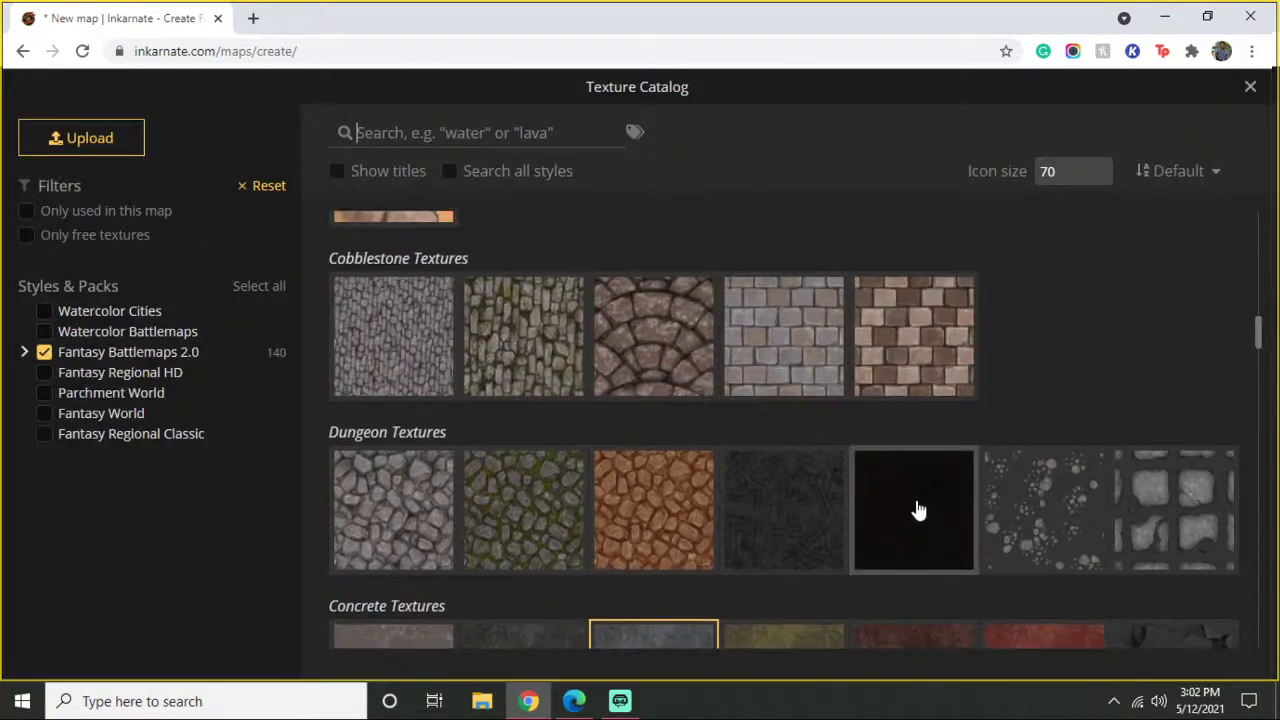
click(918, 511)
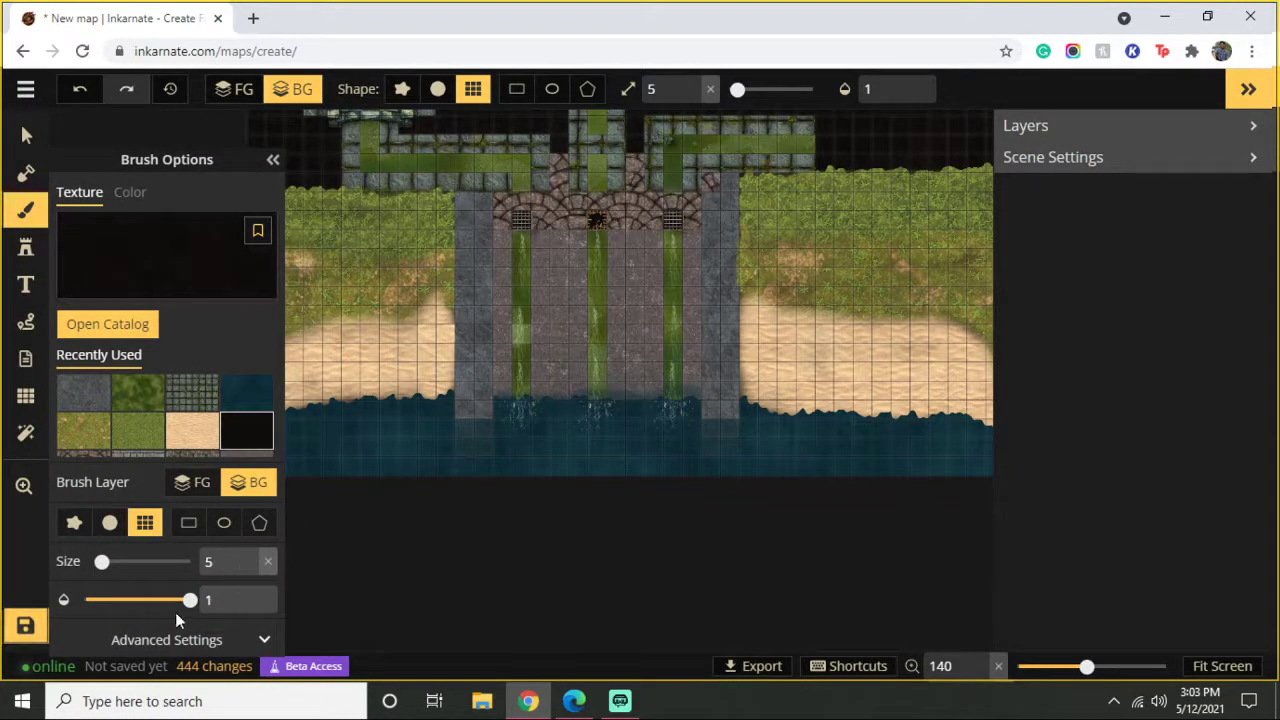
drag(190, 600, 106, 599)
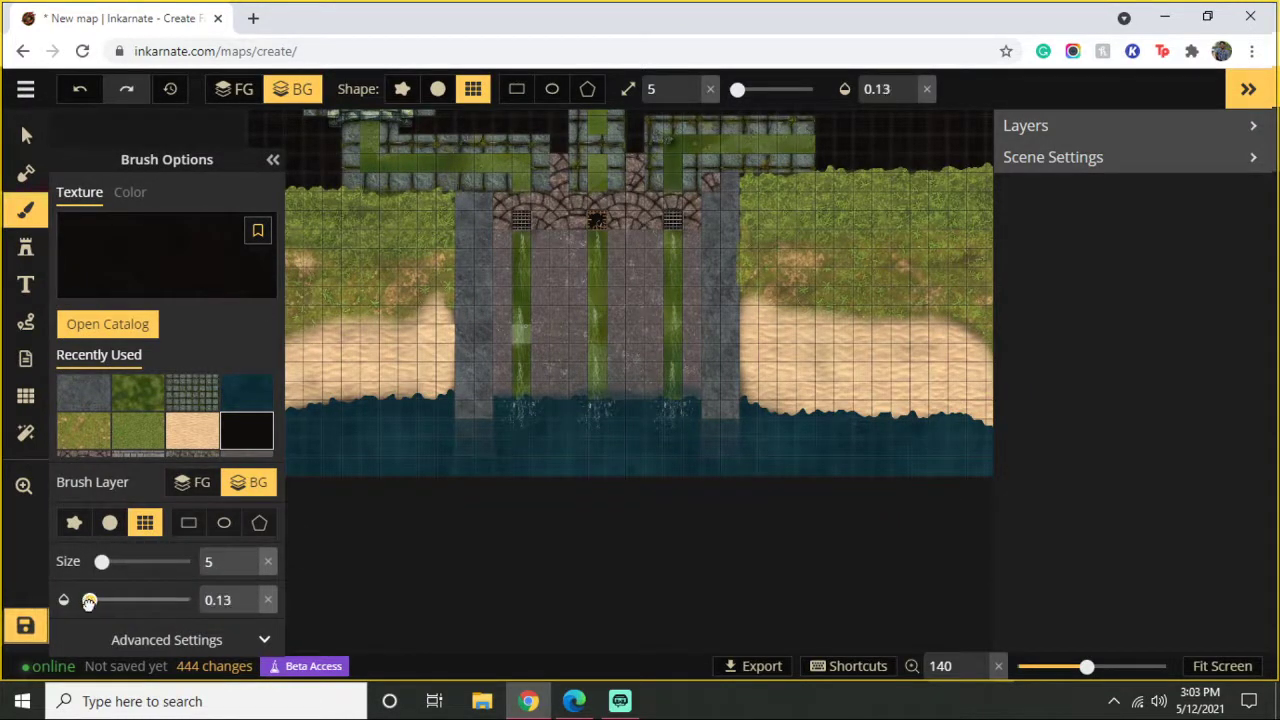
click(505, 243)
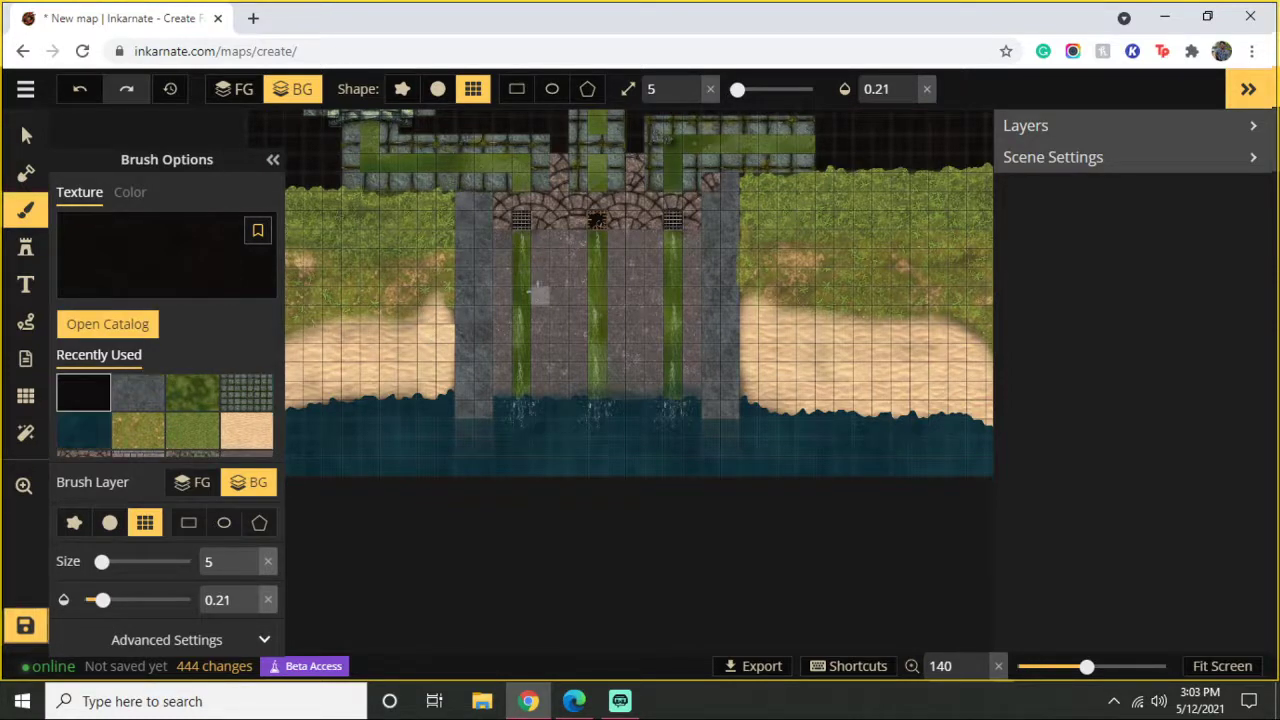
mouse_move(523, 270)
mouse_down()
mouse_move(518, 385)
mouse_move(495, 333)
mouse_move(504, 240)
mouse_up()
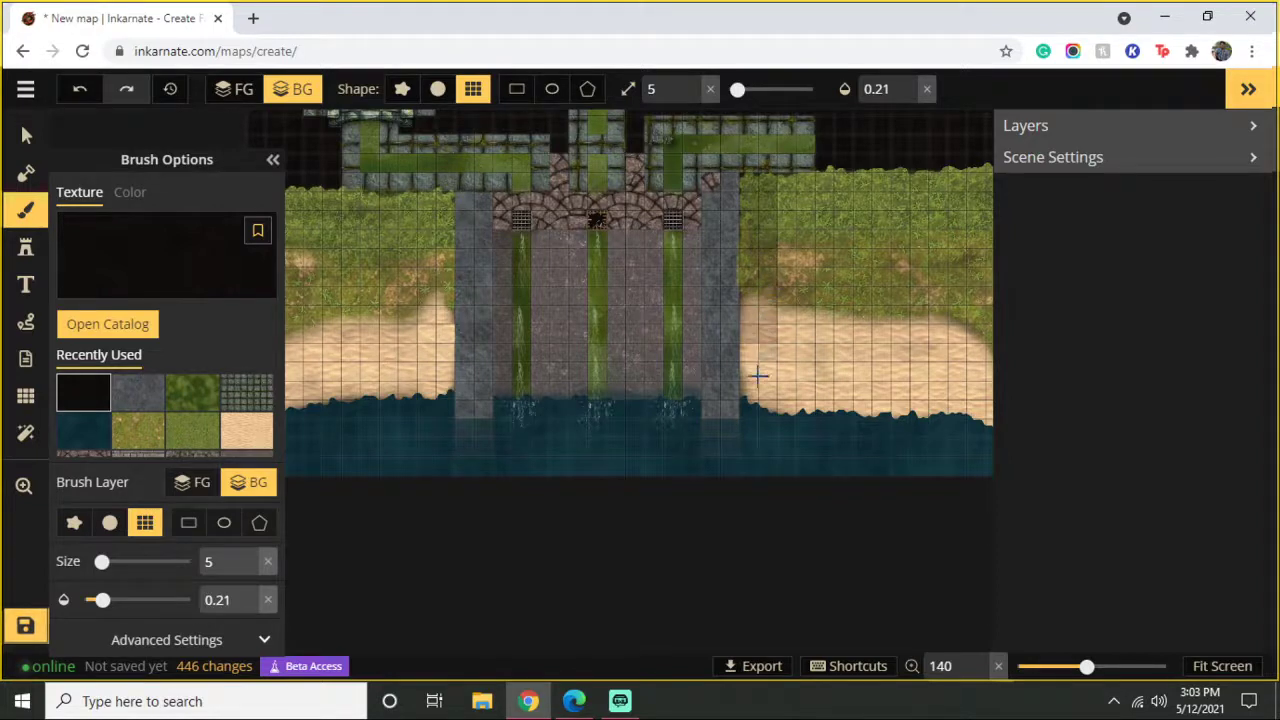
click(710, 352)
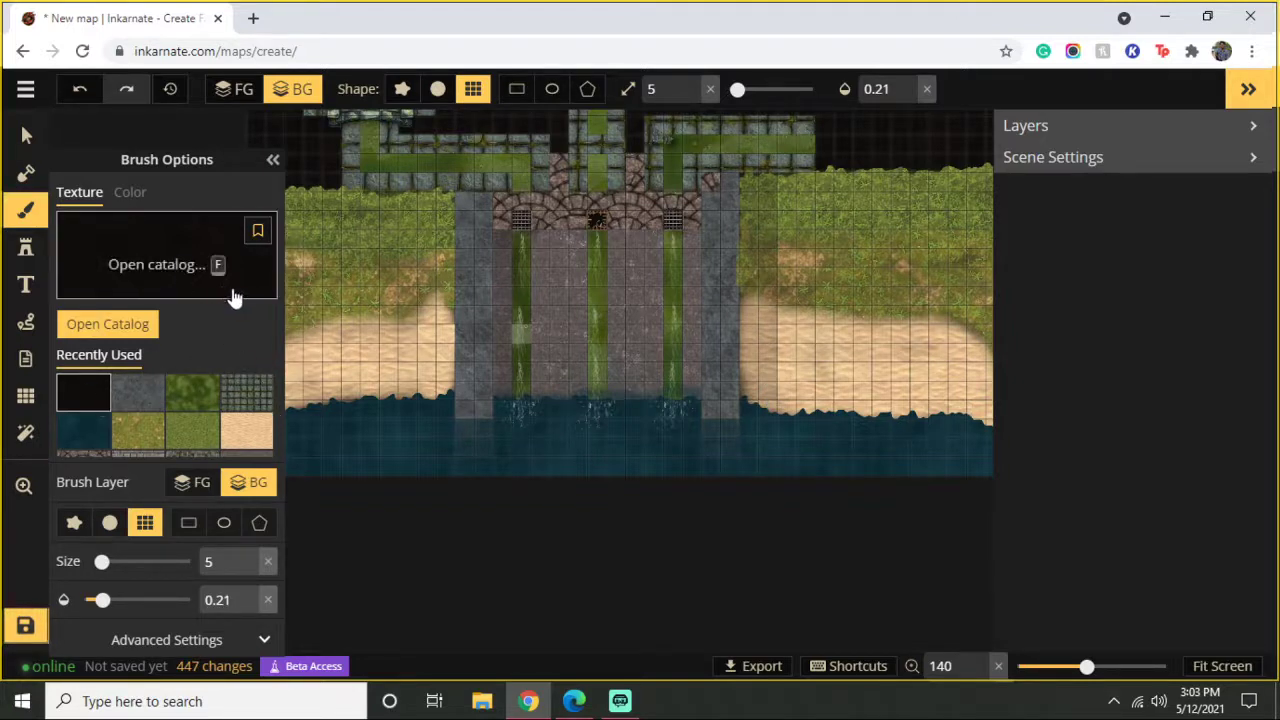
Step: With a stronger shadow brush, shade the sand beside the right pillar from grass to waterline
drag(101, 600, 138, 613)
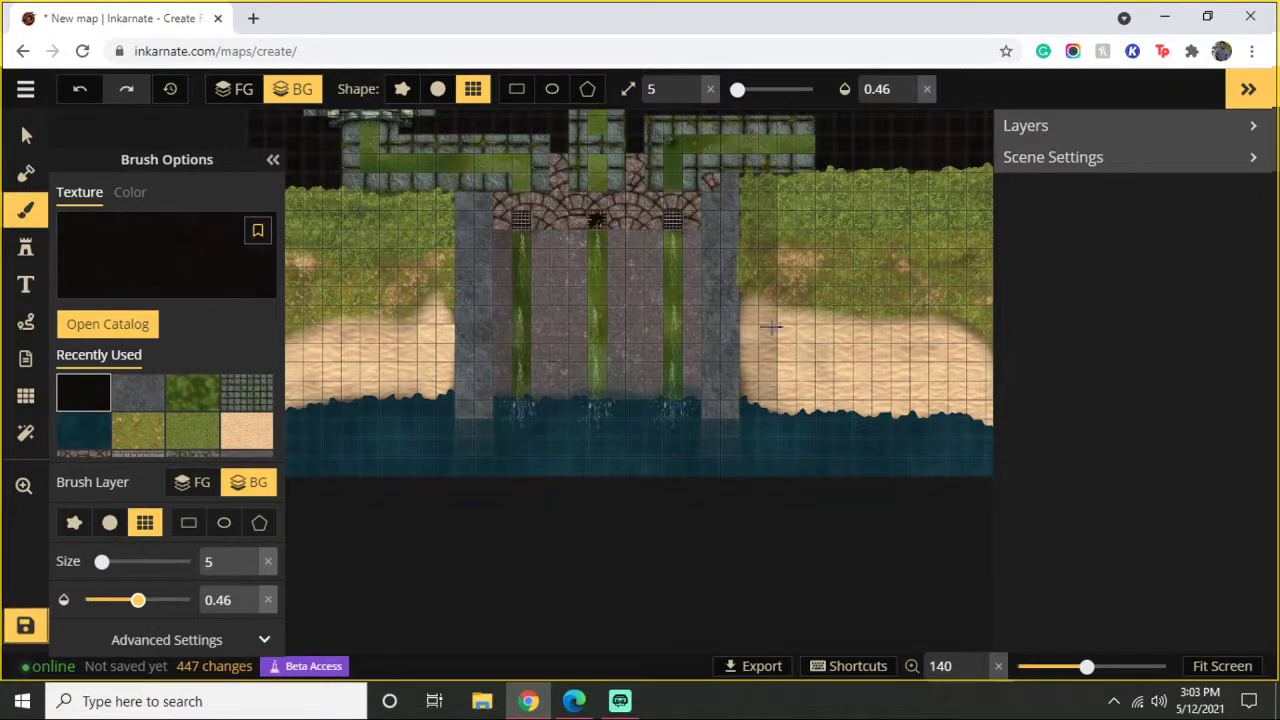
mouse_move(748, 184)
mouse_down()
mouse_move(764, 196)
mouse_move(767, 370)
mouse_move(738, 252)
mouse_move(742, 203)
mouse_move(760, 247)
mouse_up()
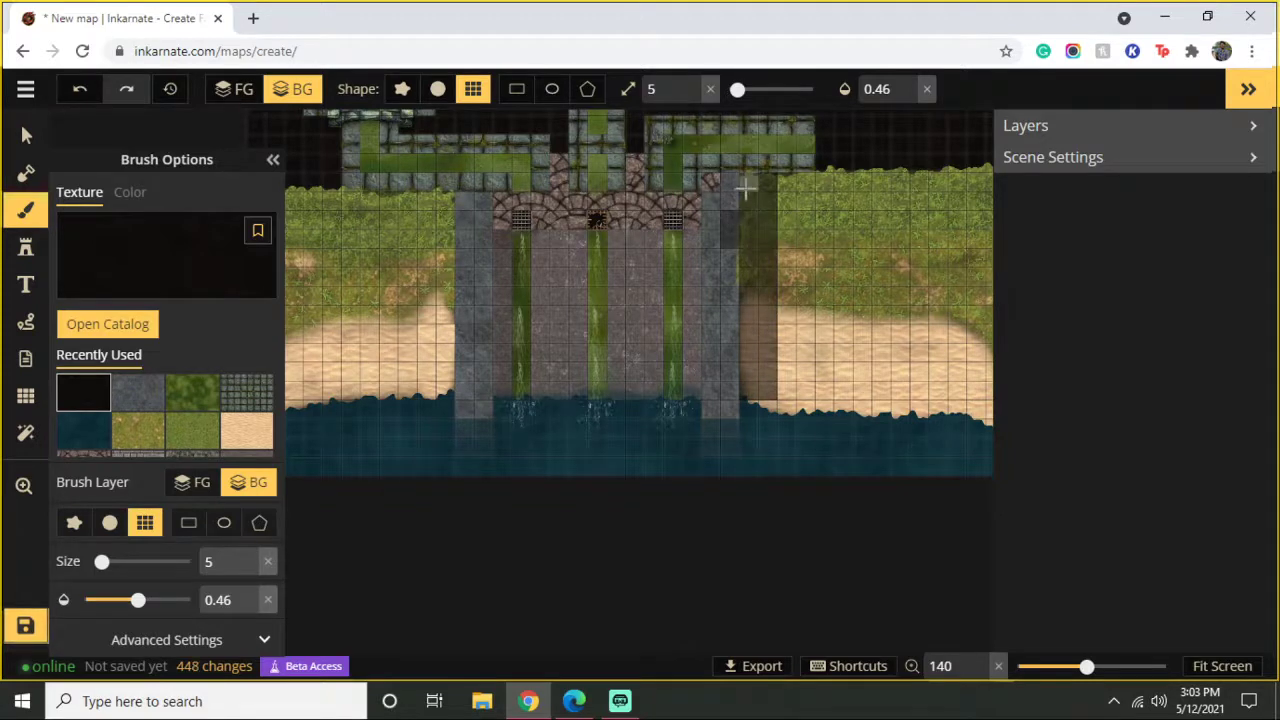
click(80, 89)
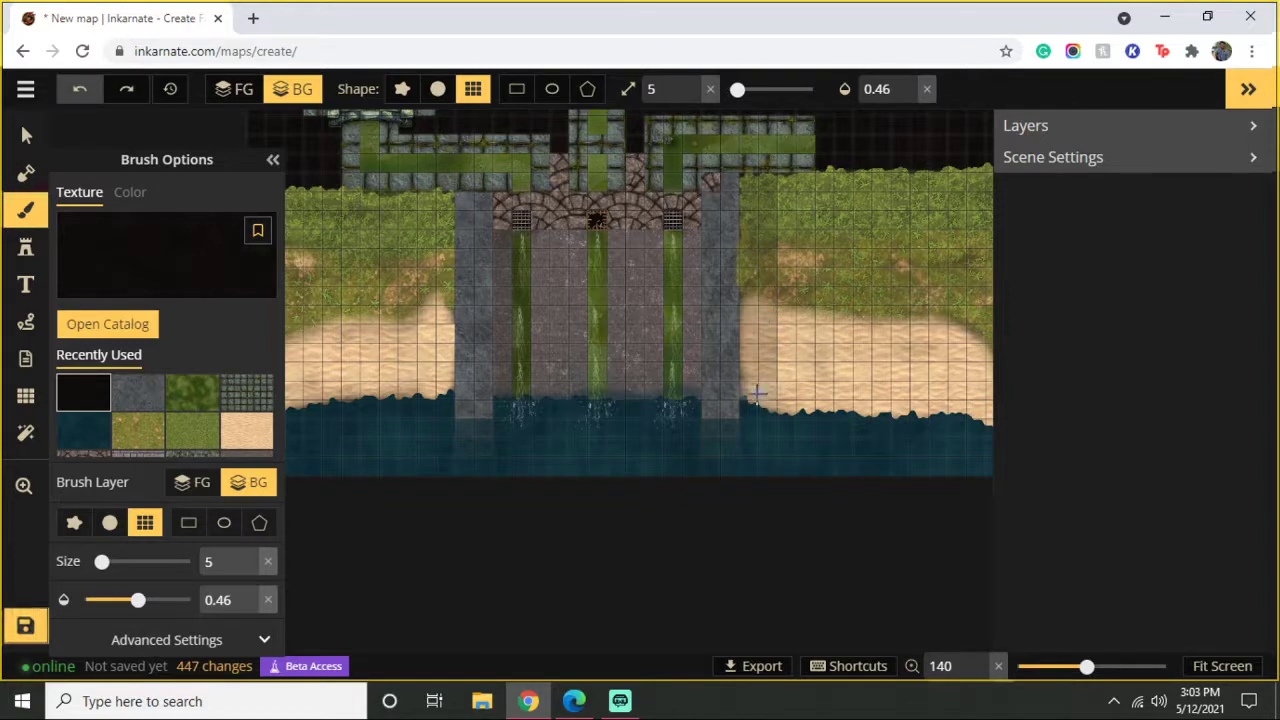
mouse_move(761, 352)
mouse_down()
mouse_move(764, 372)
mouse_move(755, 313)
mouse_up()
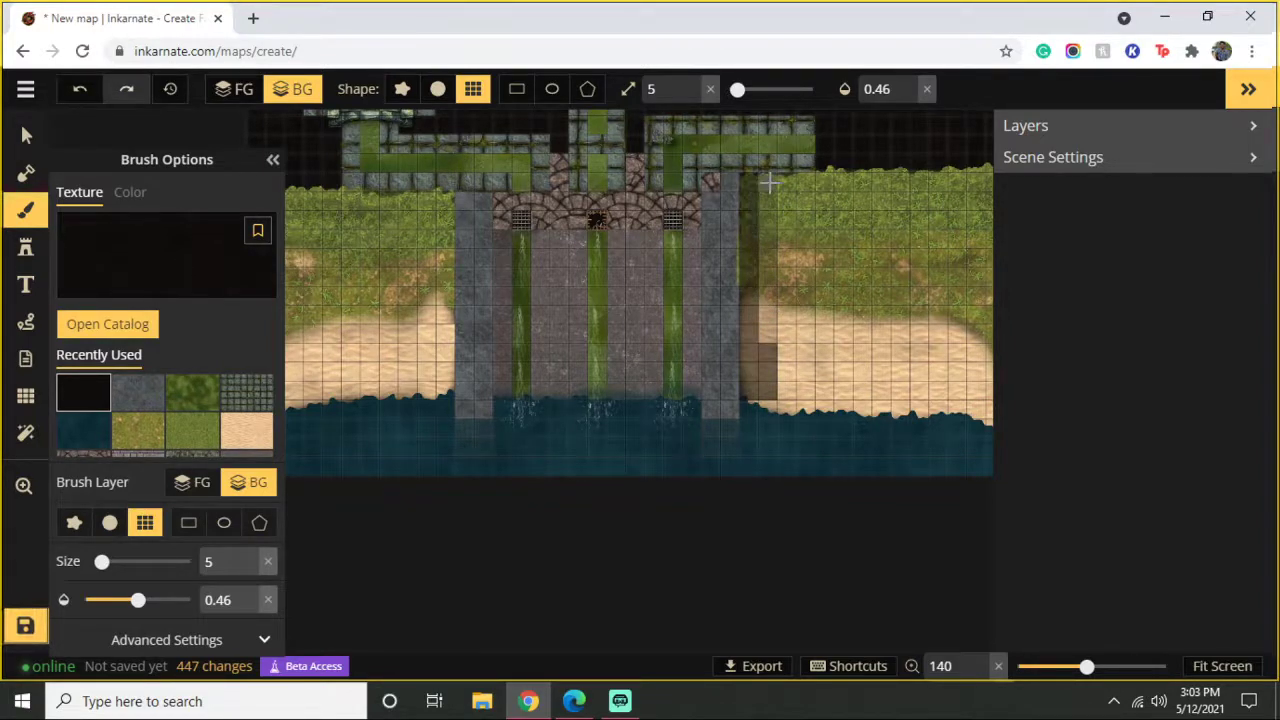
drag(770, 182, 778, 421)
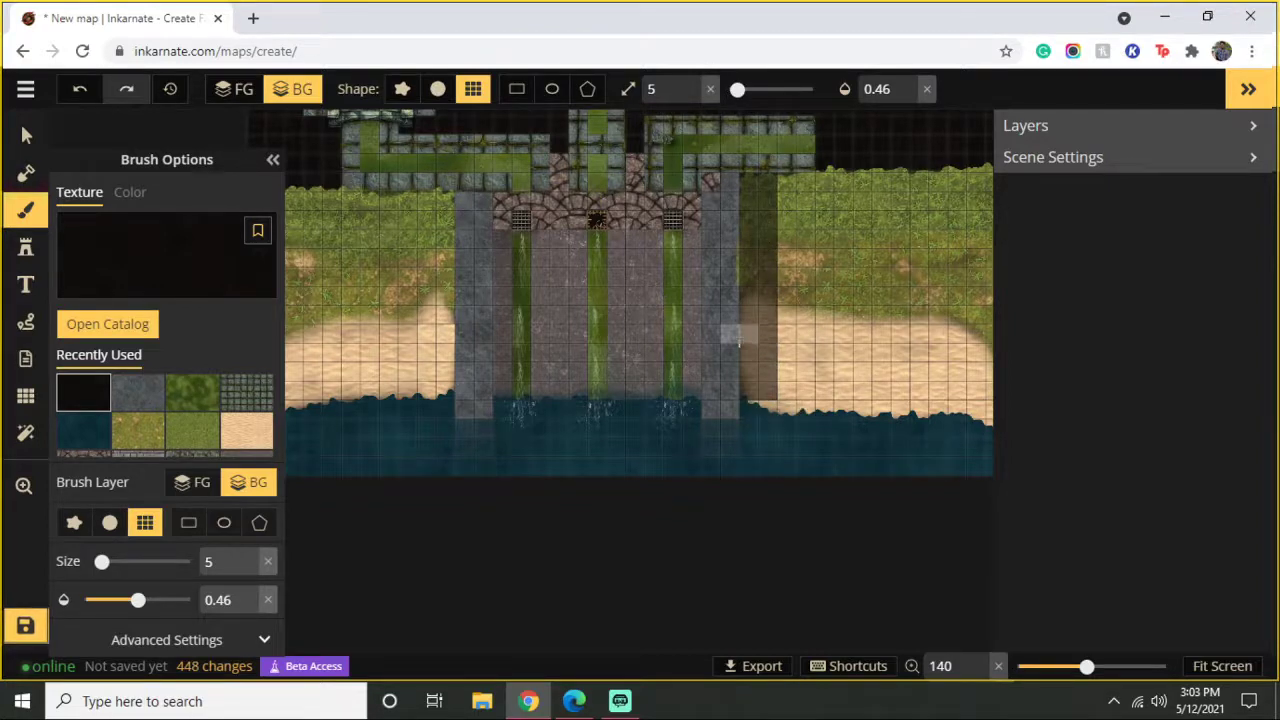
Step: Zoom out to view the shaded right pillar
scroll(703, 302, down, 5)
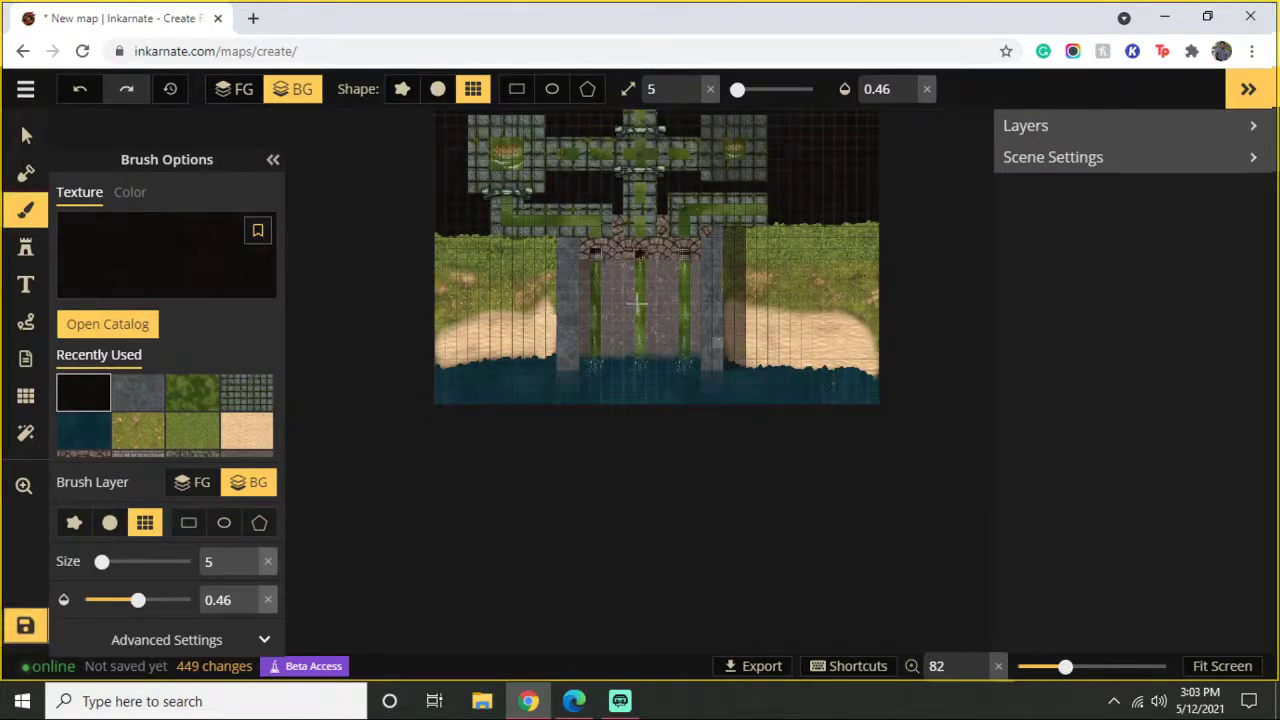
Step: Brush a shadow stroke down the left waterfall channel from arch to water
scroll(583, 268, up, 7)
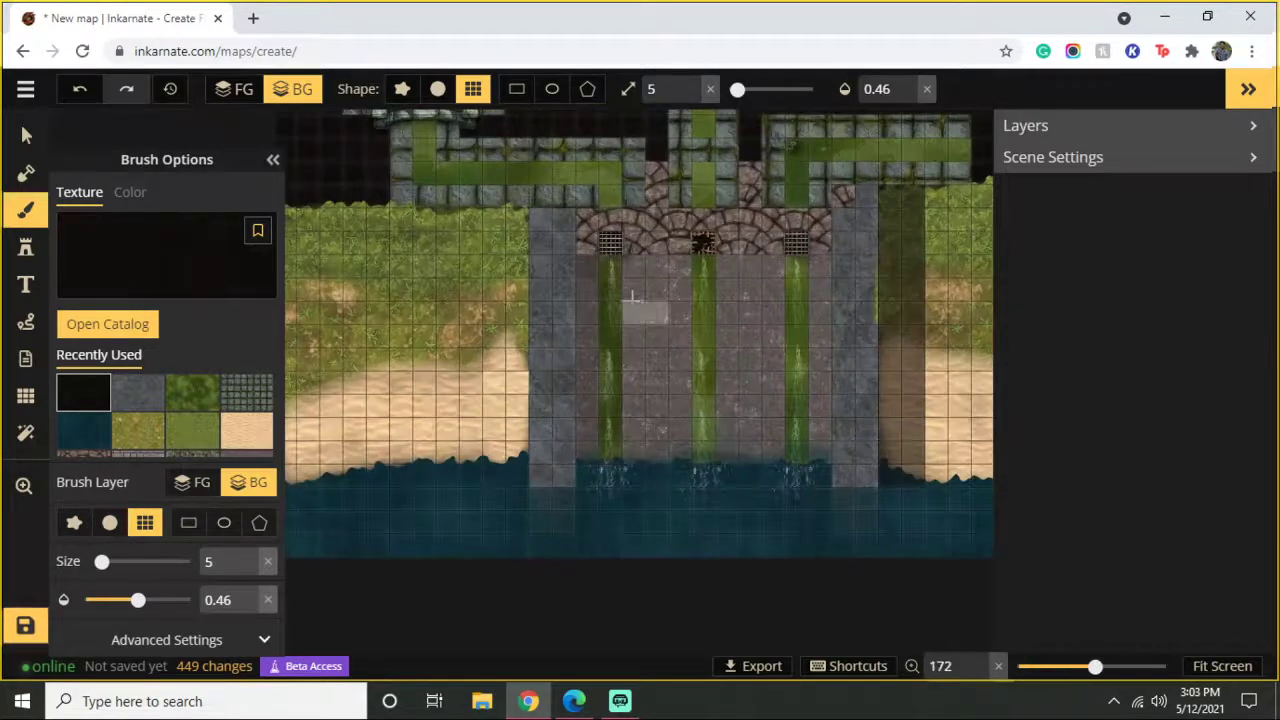
mouse_move(590, 266)
mouse_down()
mouse_move(602, 477)
mouse_move(593, 282)
mouse_up()
scroll(806, 391, down, 1)
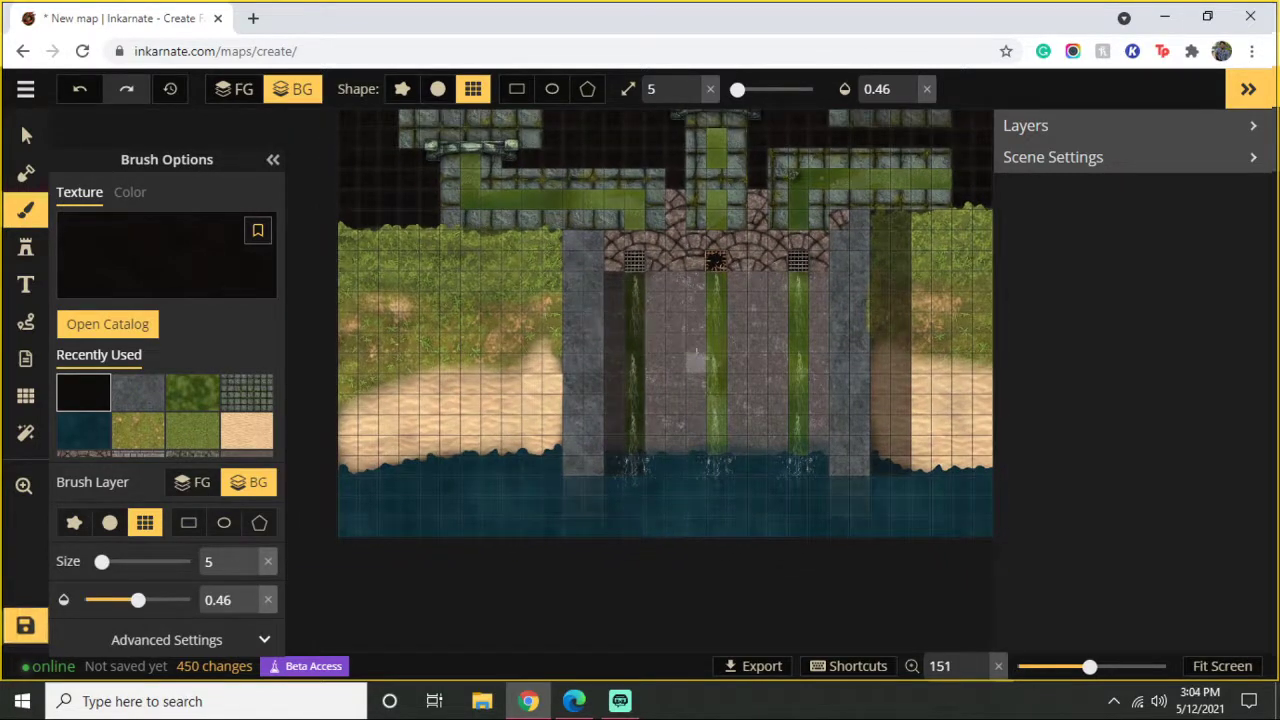
Step: Paint full-opacity grey stone at the right pillar's base, then pan out to see the dungeon above
click(136, 394)
drag(138, 600, 196, 600)
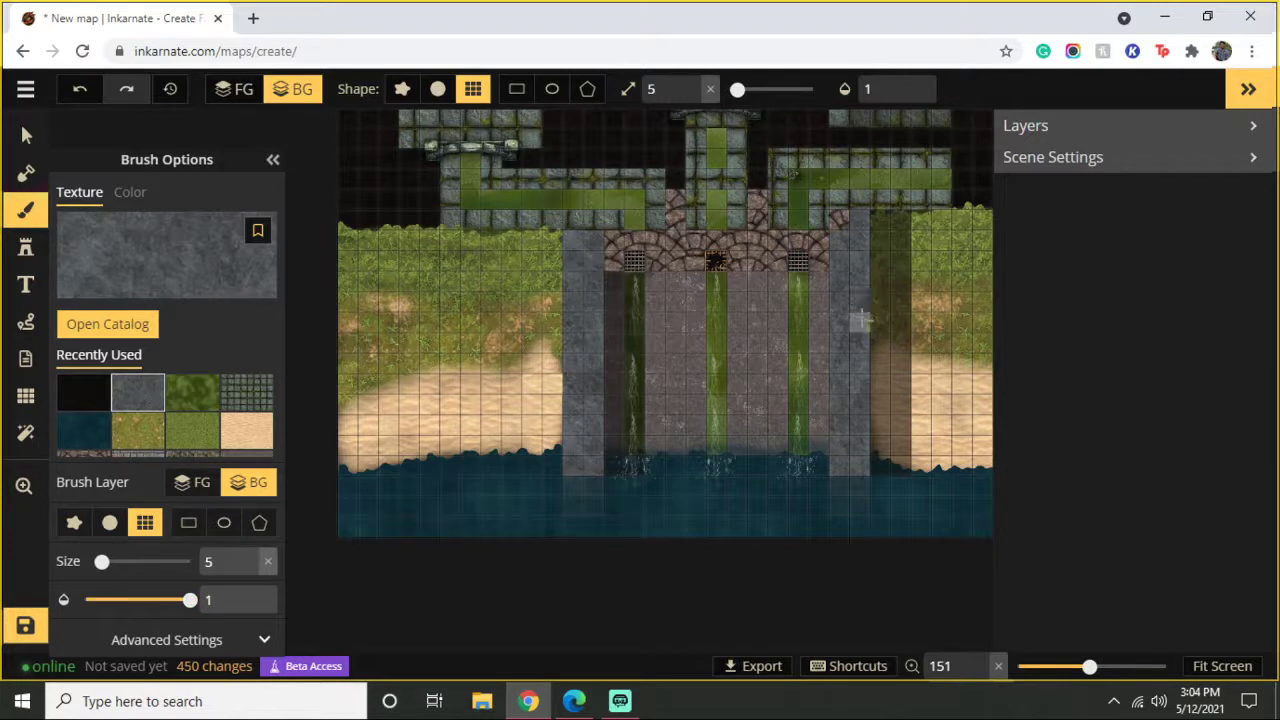
drag(858, 465, 838, 463)
key(space)
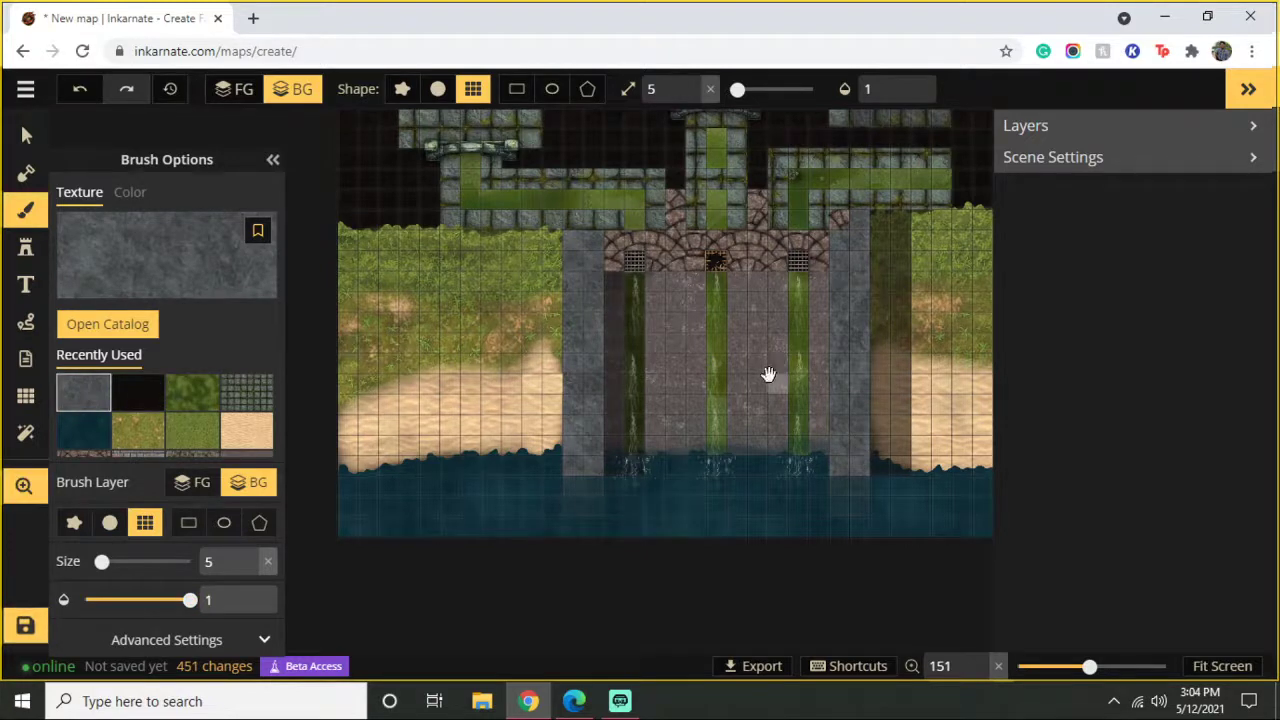
drag(766, 374, 660, 331)
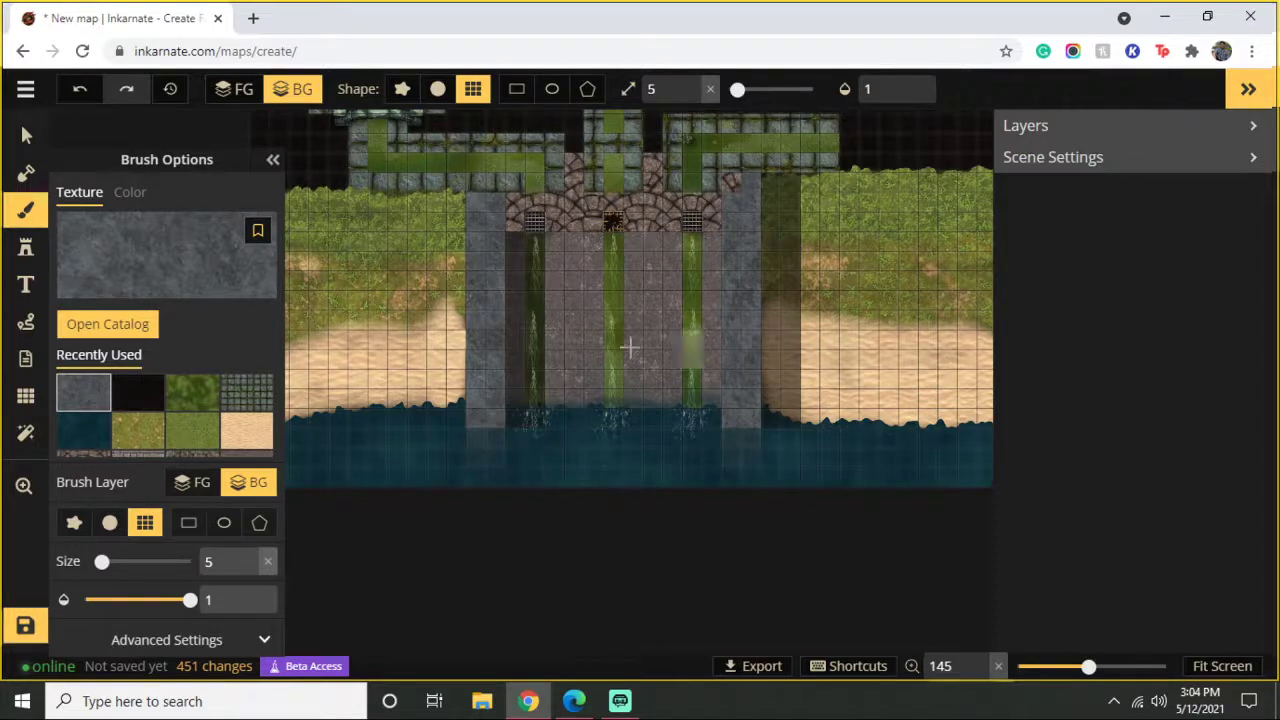
scroll(740, 258, down, 2)
scroll(750, 258, down, 2)
drag(874, 270, 800, 443)
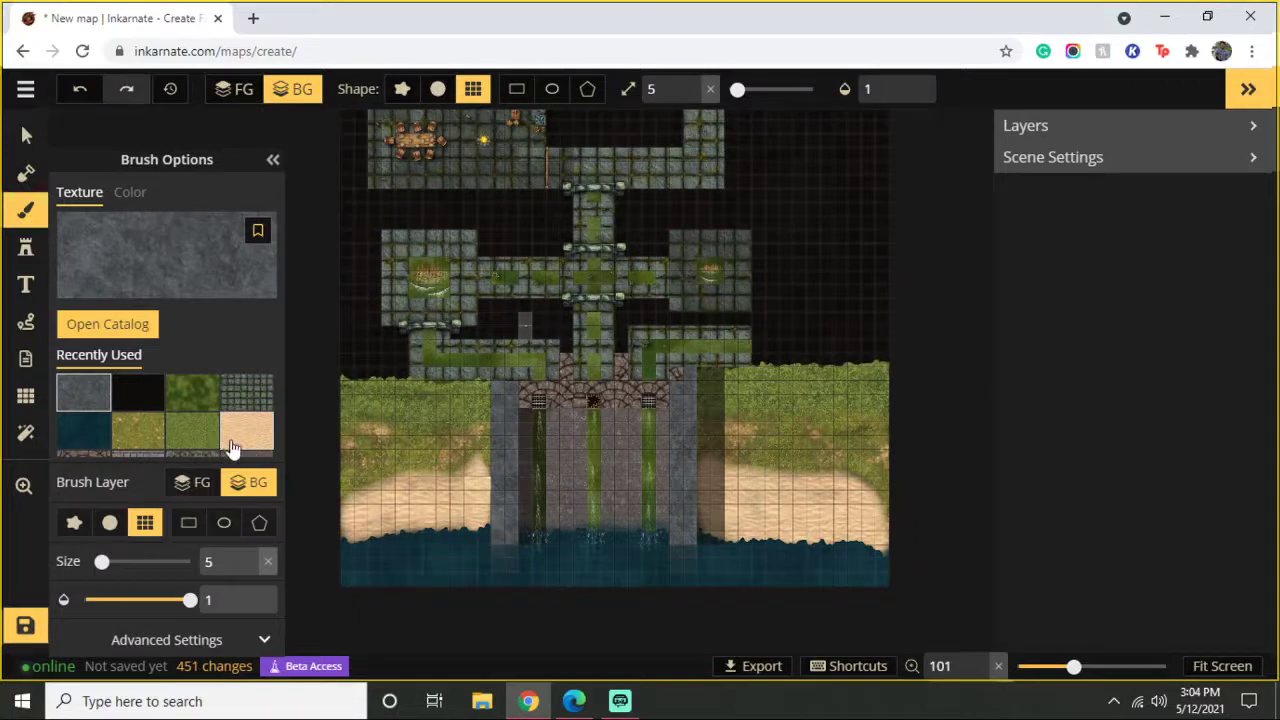
Step: Load the Light effect stamp by searching 'light' in the stamp catalog
click(26, 248)
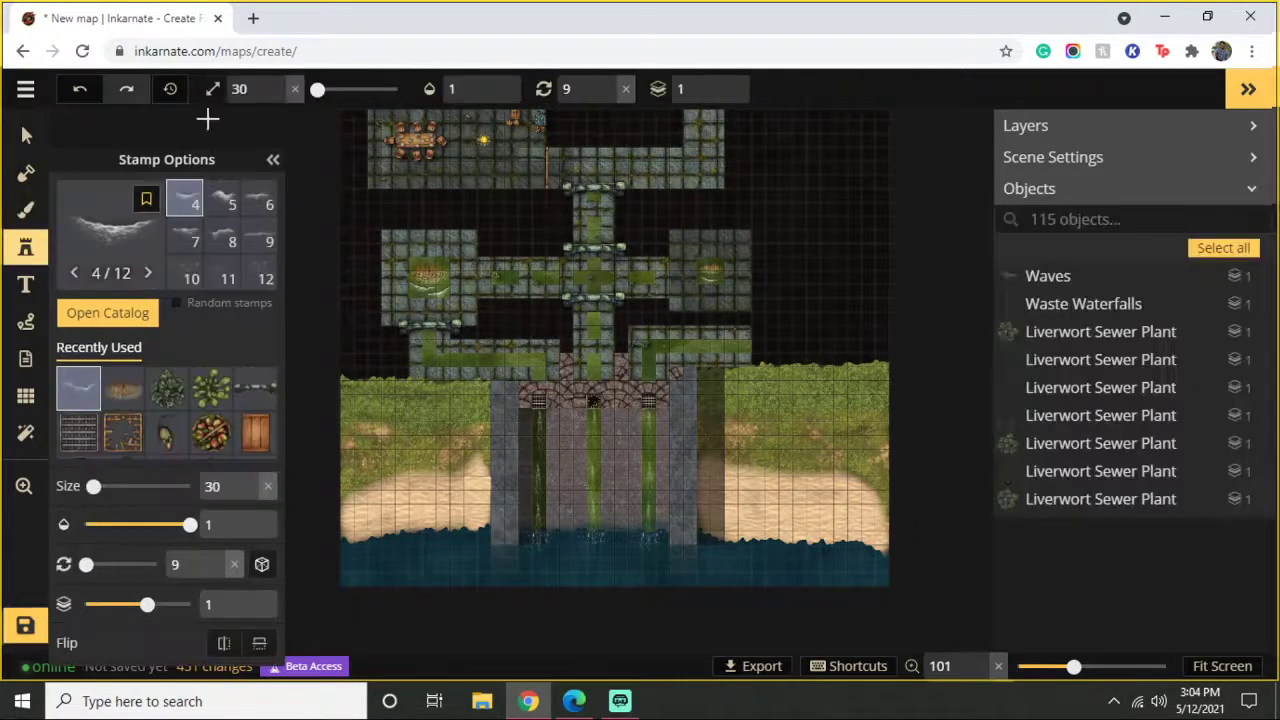
click(110, 240)
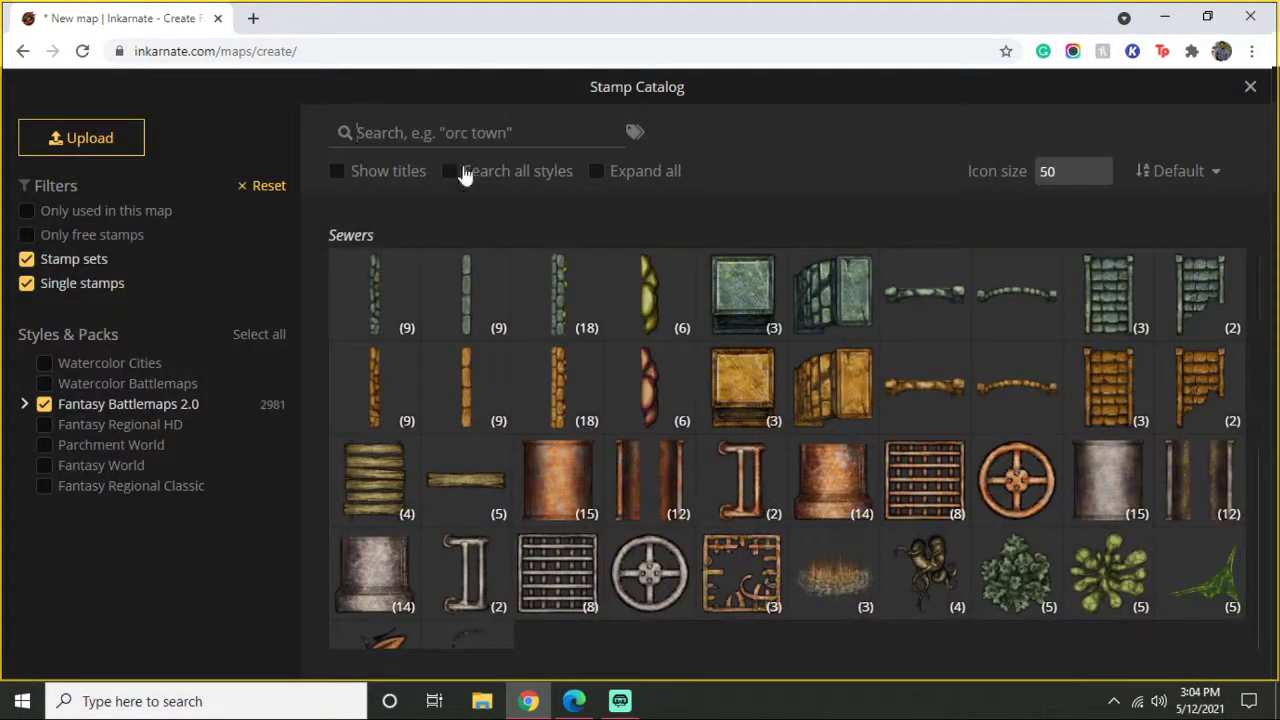
text(light)
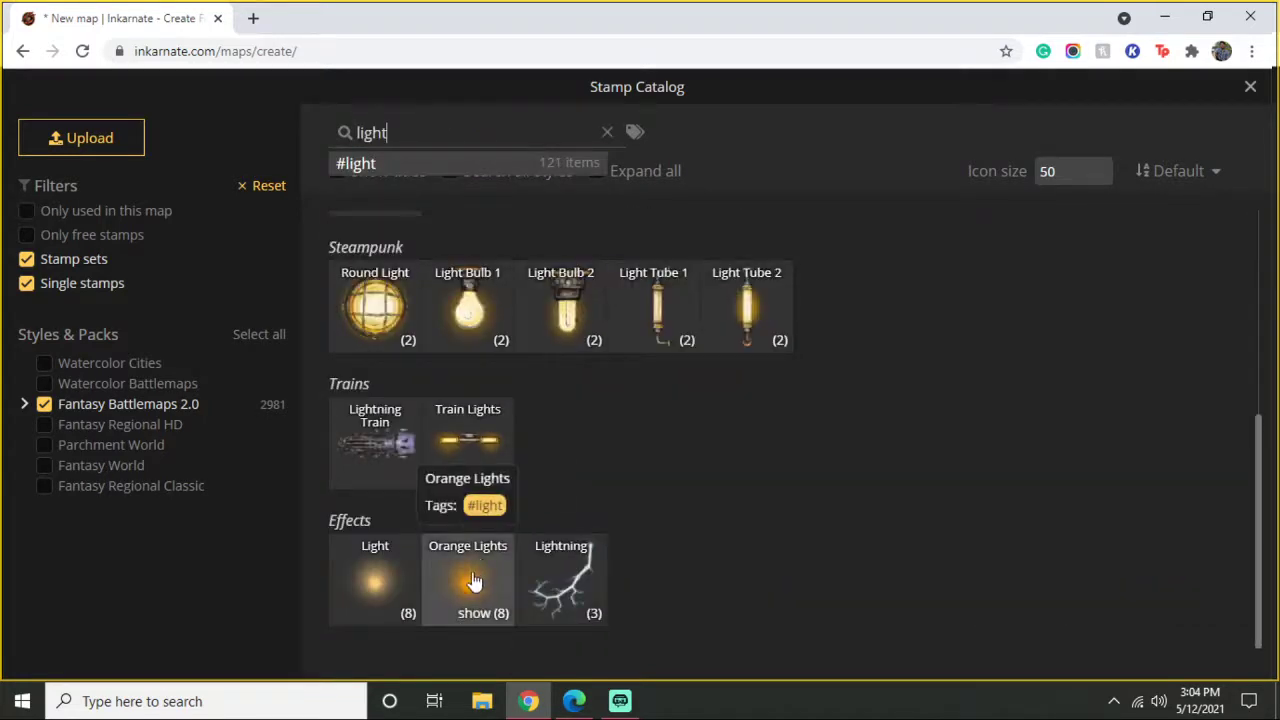
click(372, 585)
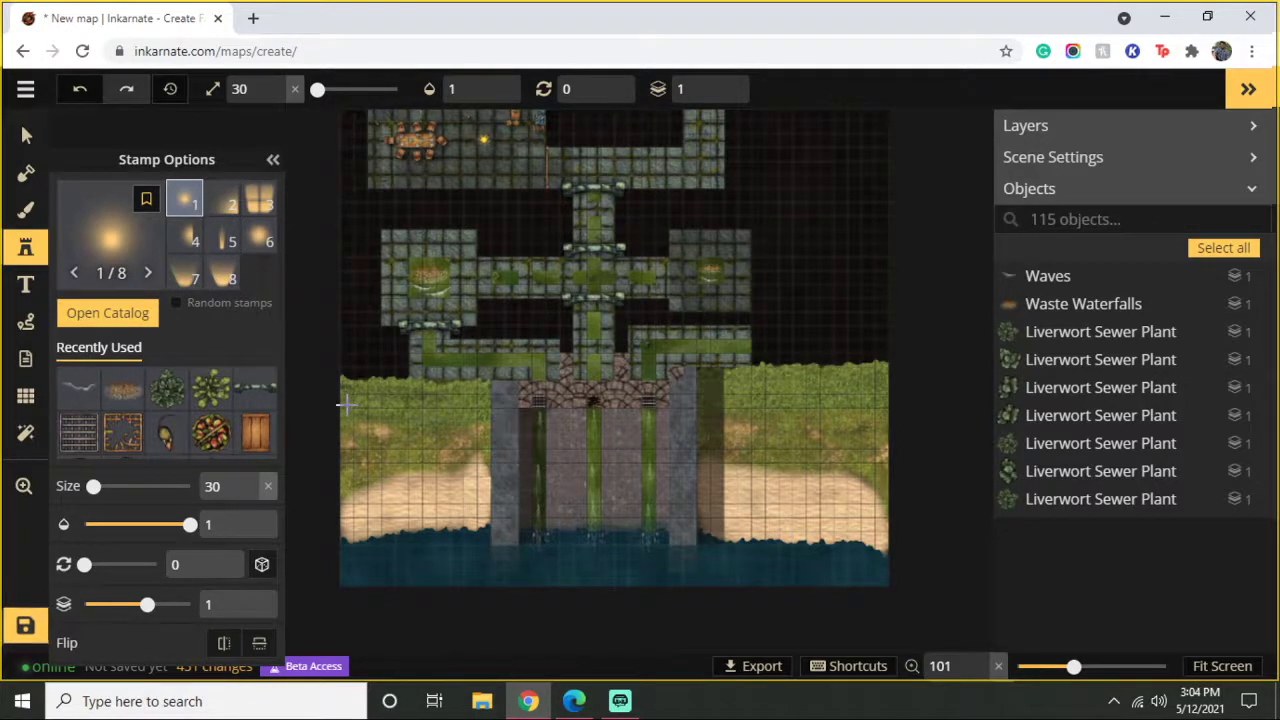
scroll(345, 405, up, 4)
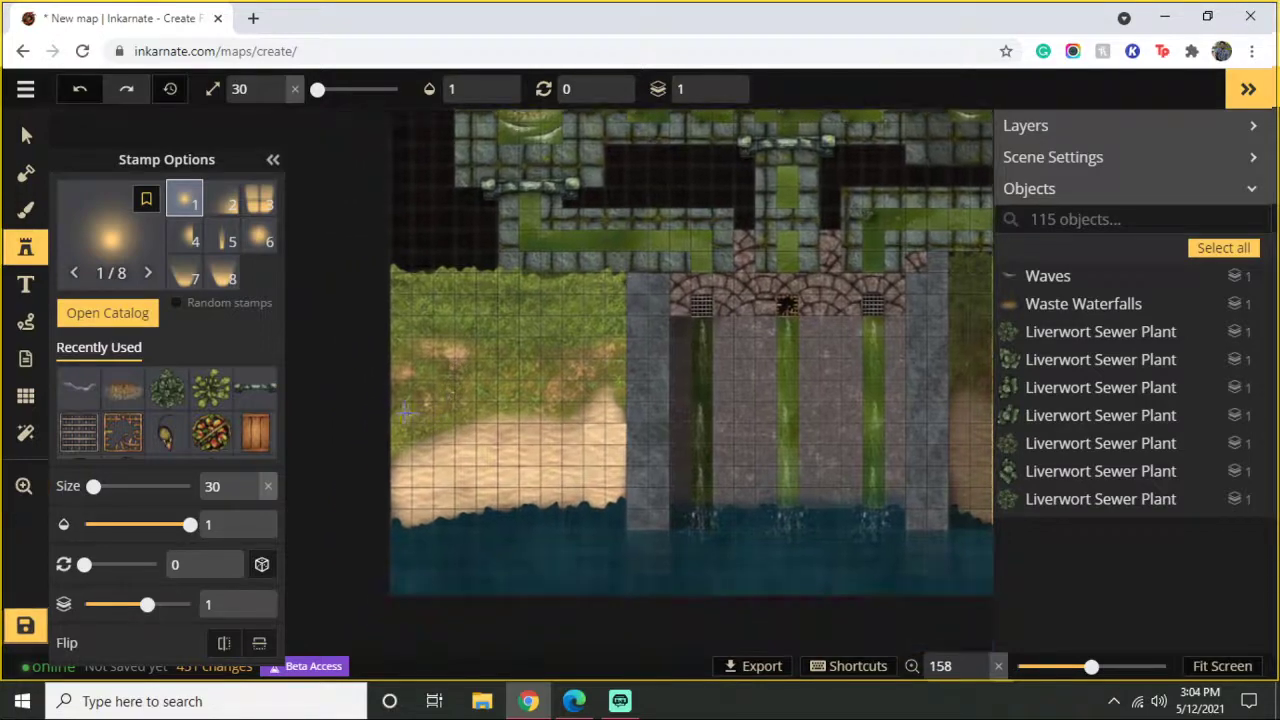
click(405, 412)
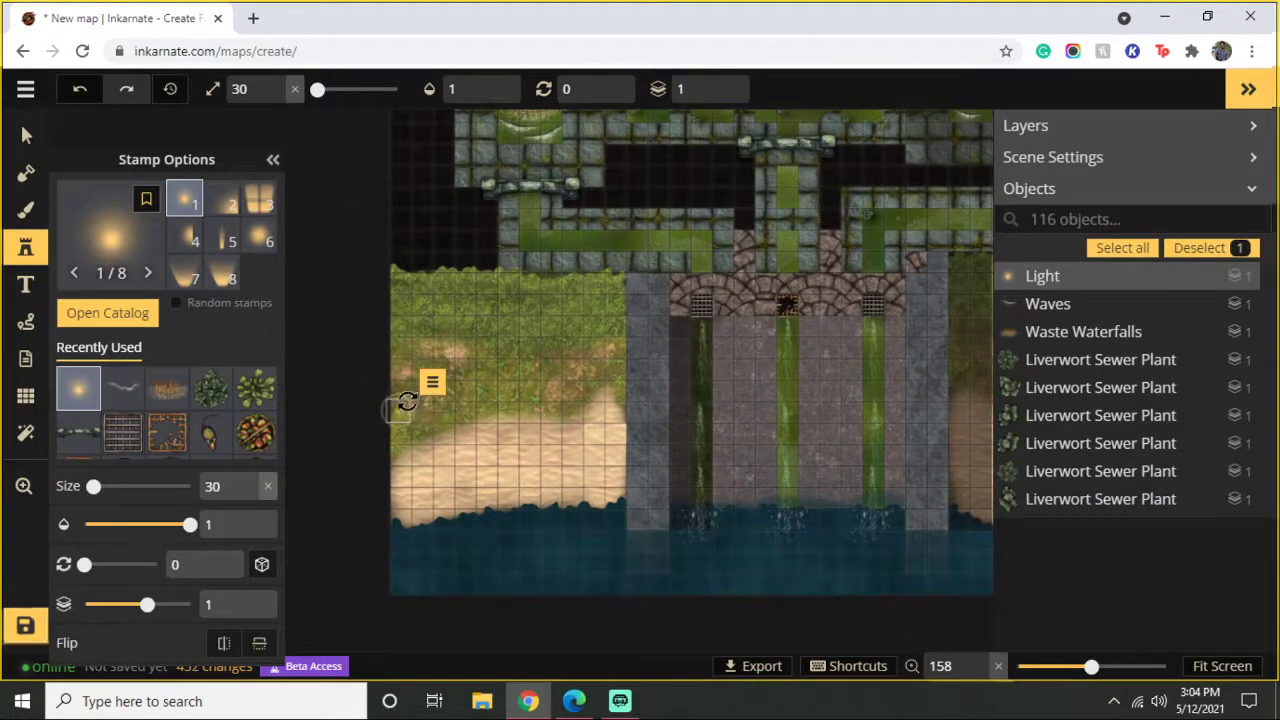
scroll(407, 401, up, 7)
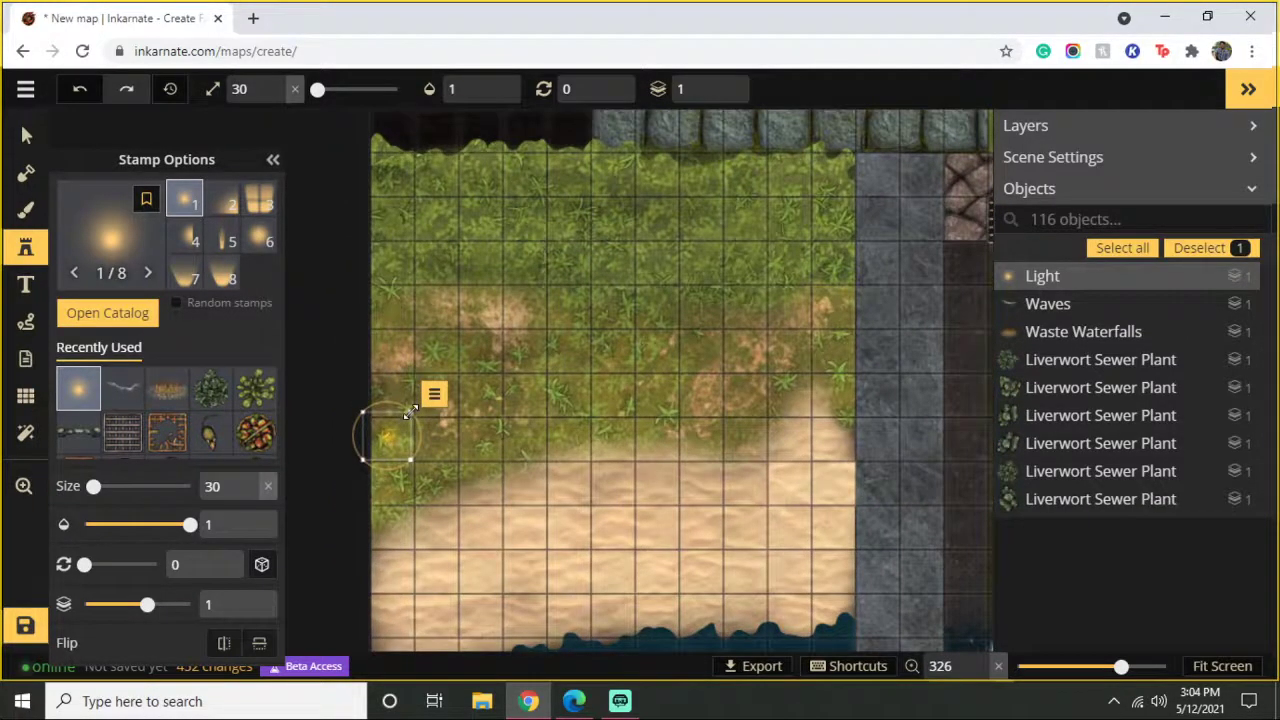
drag(410, 412, 574, 294)
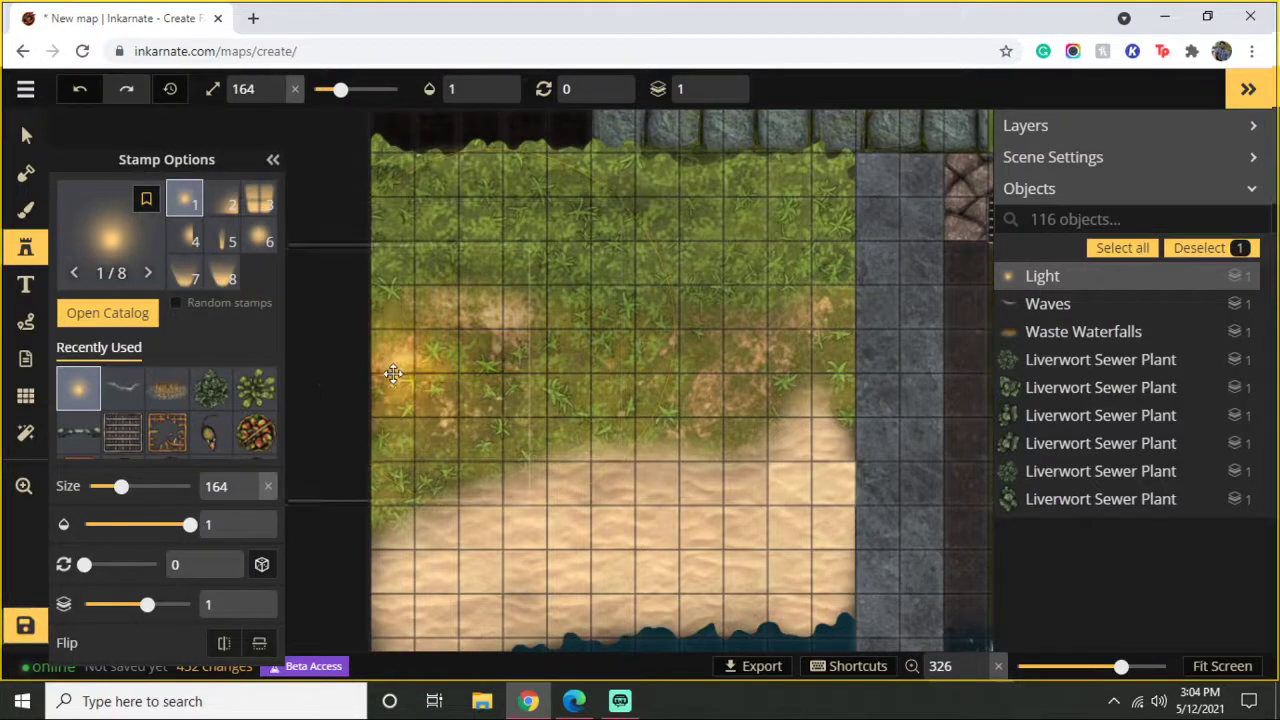
drag(393, 375, 411, 374)
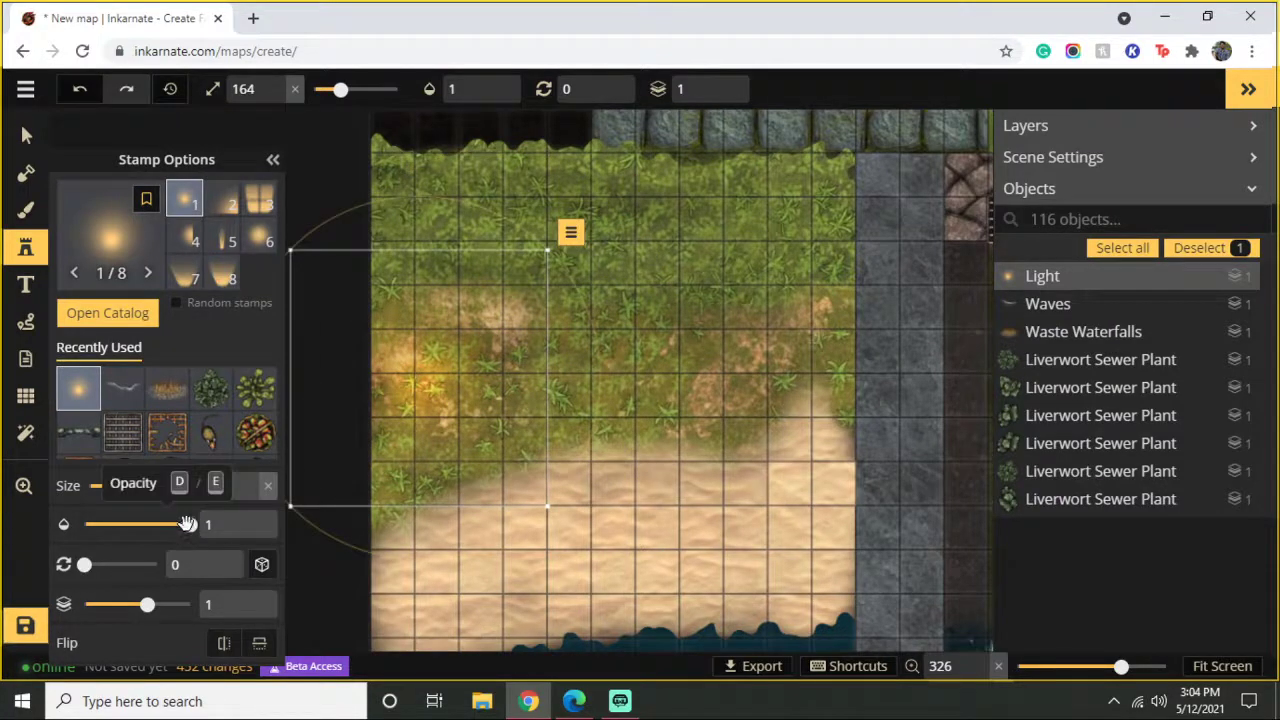
mouse_move(176, 530)
mouse_down()
mouse_move(104, 527)
mouse_move(200, 527)
mouse_move(94, 527)
mouse_move(157, 527)
mouse_up()
key(Delete)
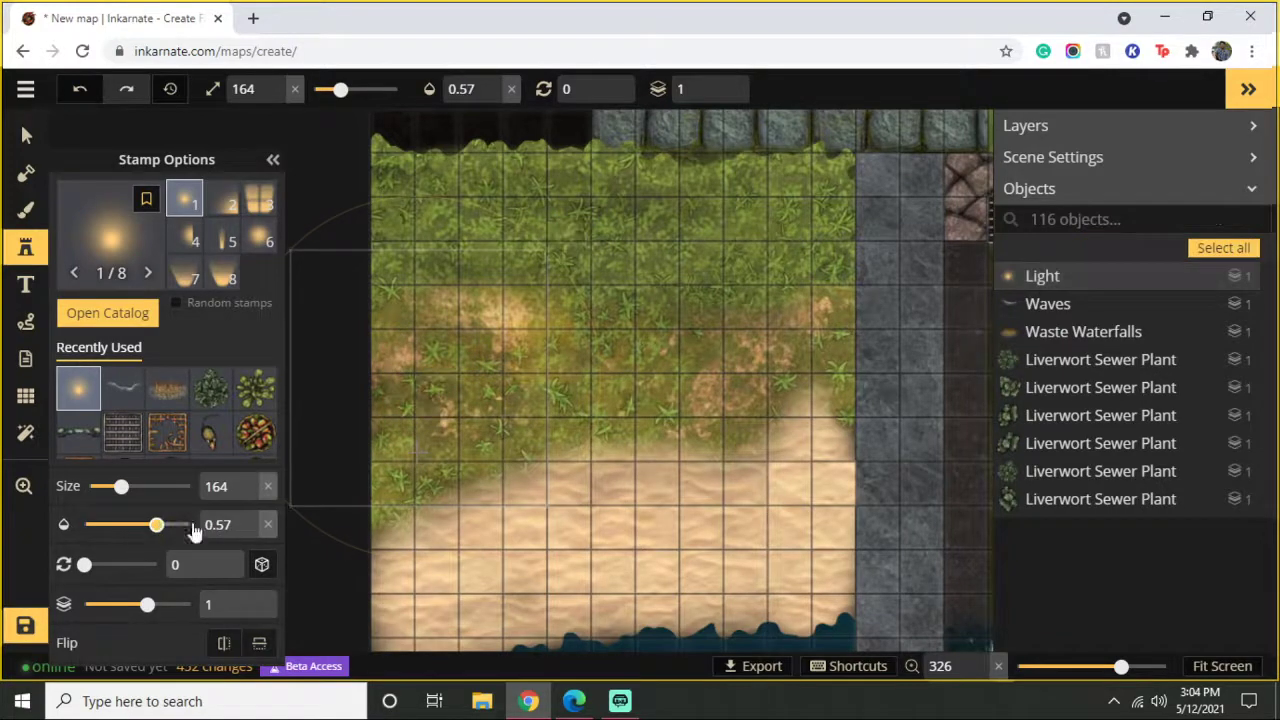
key(F12)
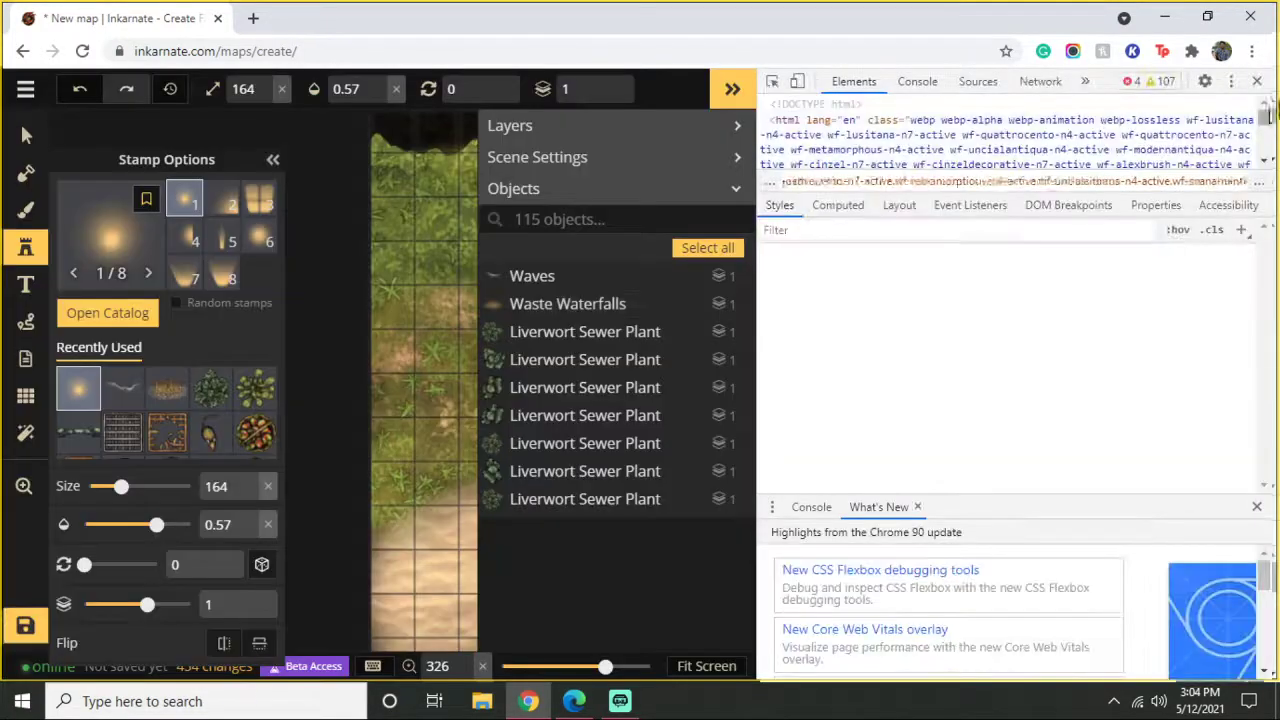
click(1257, 81)
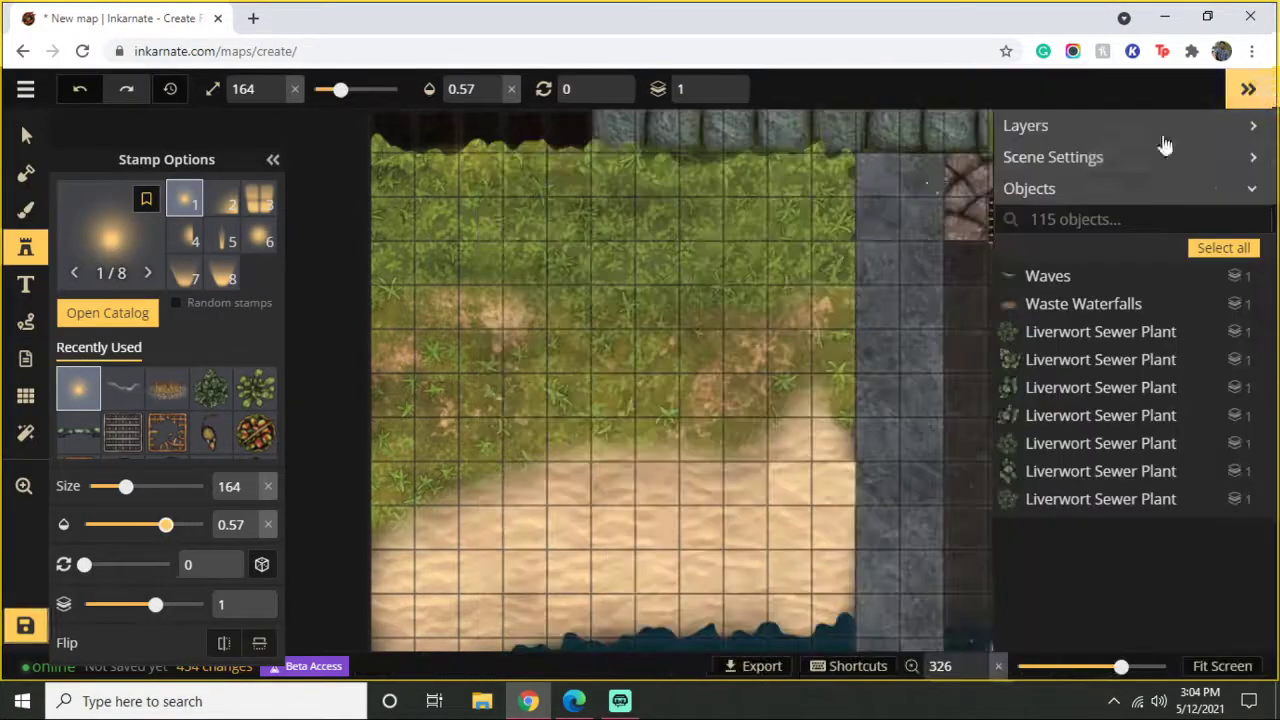
click(79, 89)
key(ctrl+y)
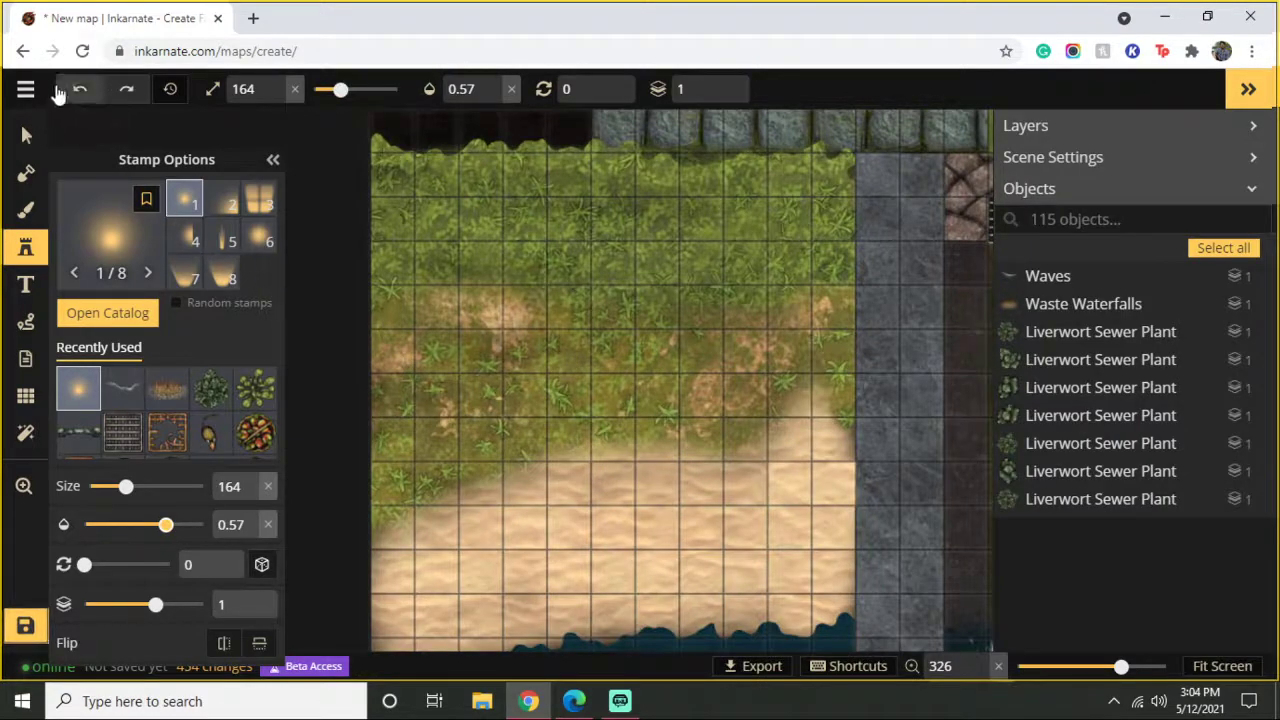
Step: Return to the Select tool and zoom out to 93 so the full sewer map shows
click(26, 135)
scroll(620, 396, down, 3)
drag(633, 394, 343, 335)
scroll(524, 422, down, 4)
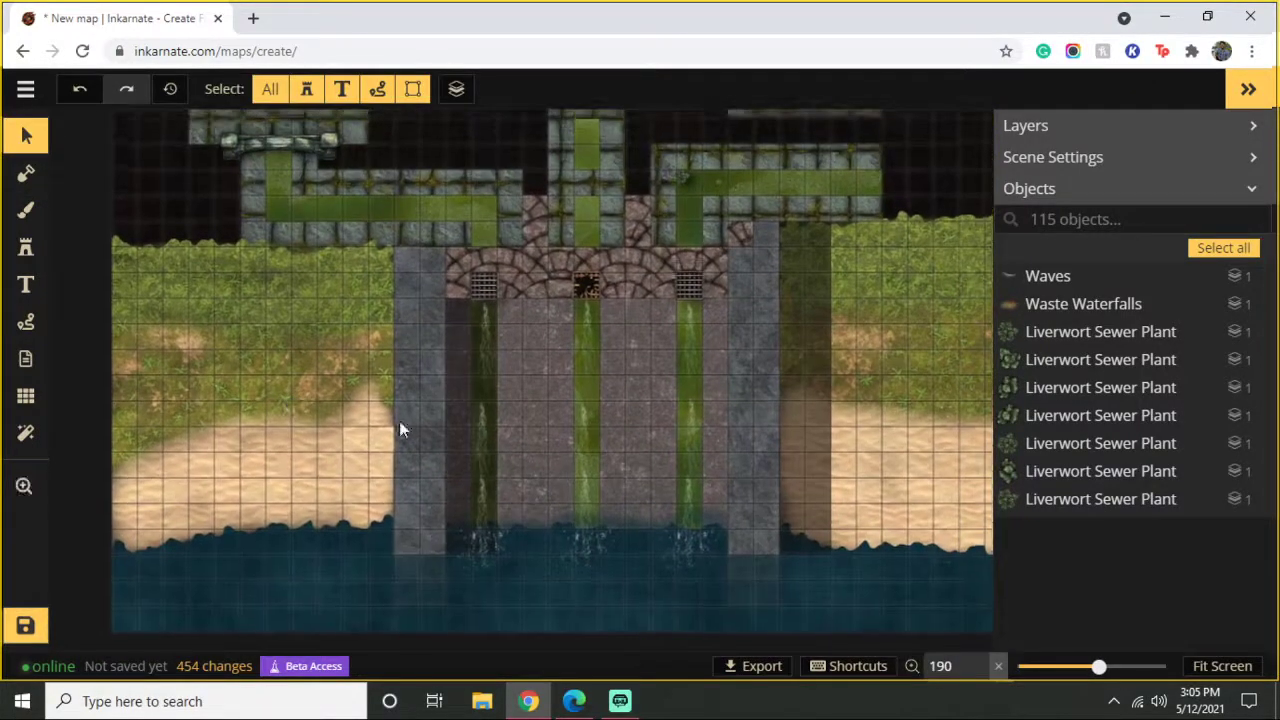
drag(762, 384, 763, 526)
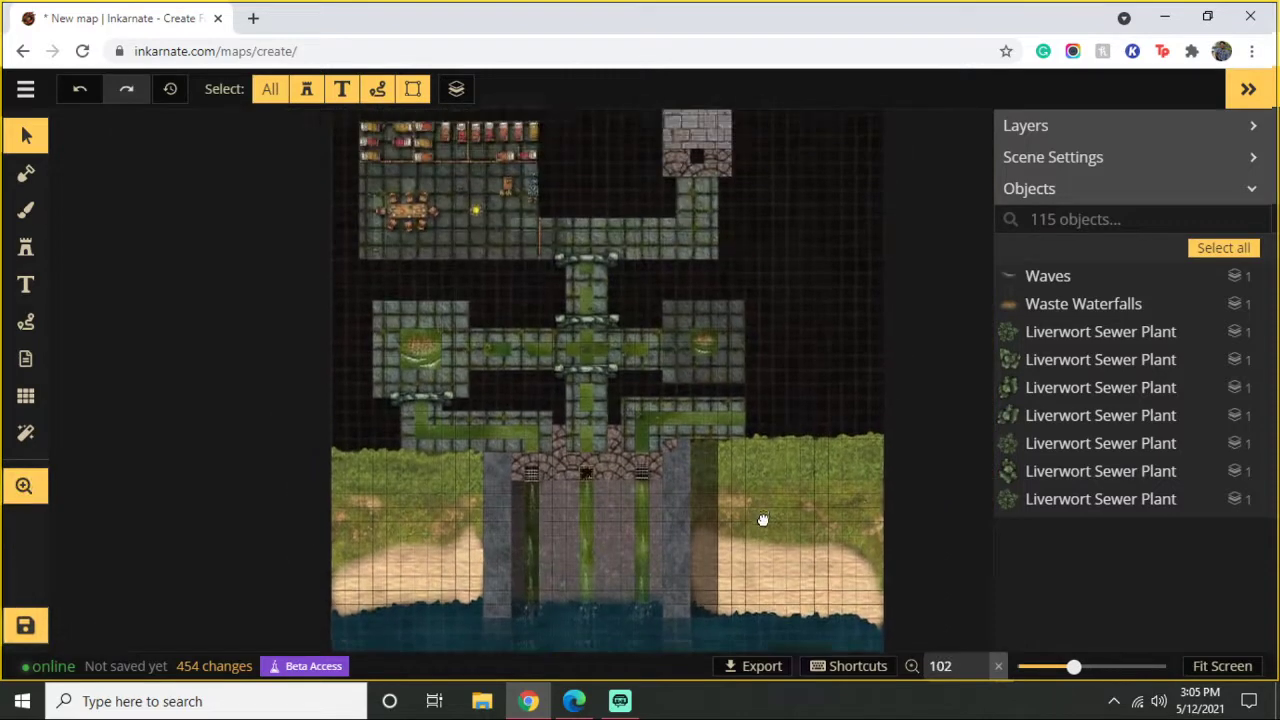
scroll(777, 517, down, 1)
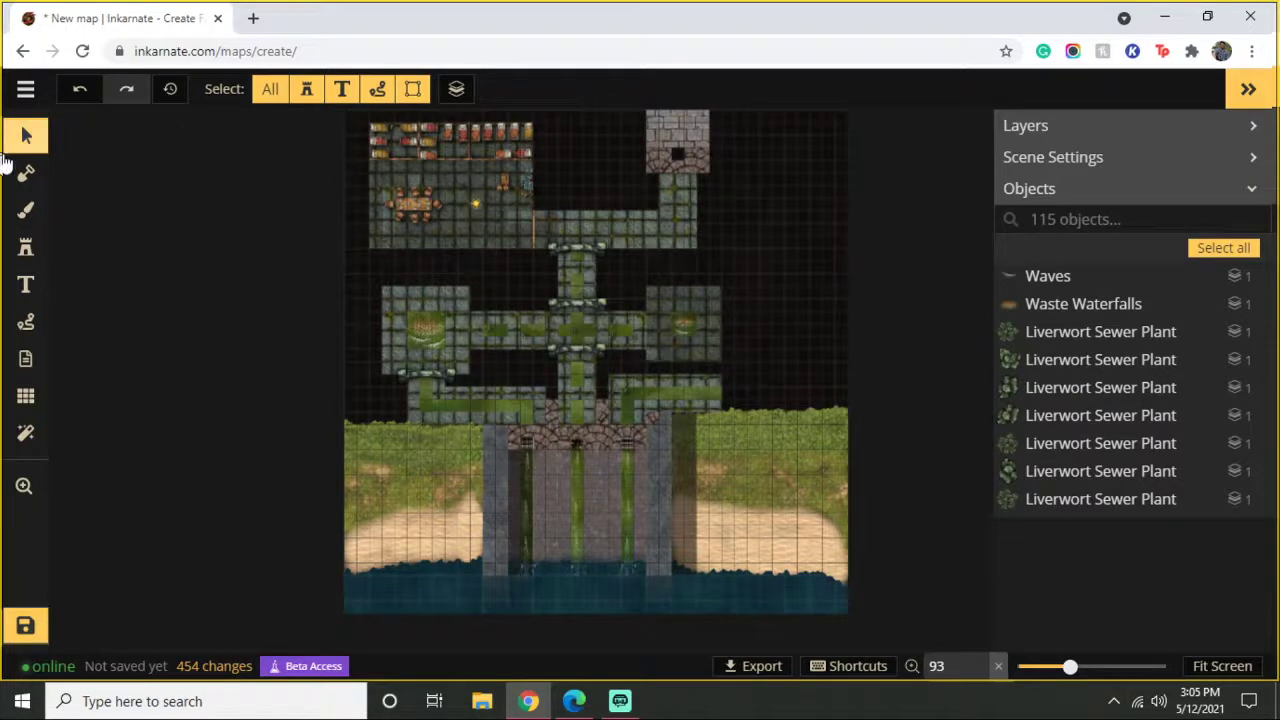
Step: Start a text label, replacing the placeholder, and set its font to Mate SC
click(26, 285)
double_click(144, 207)
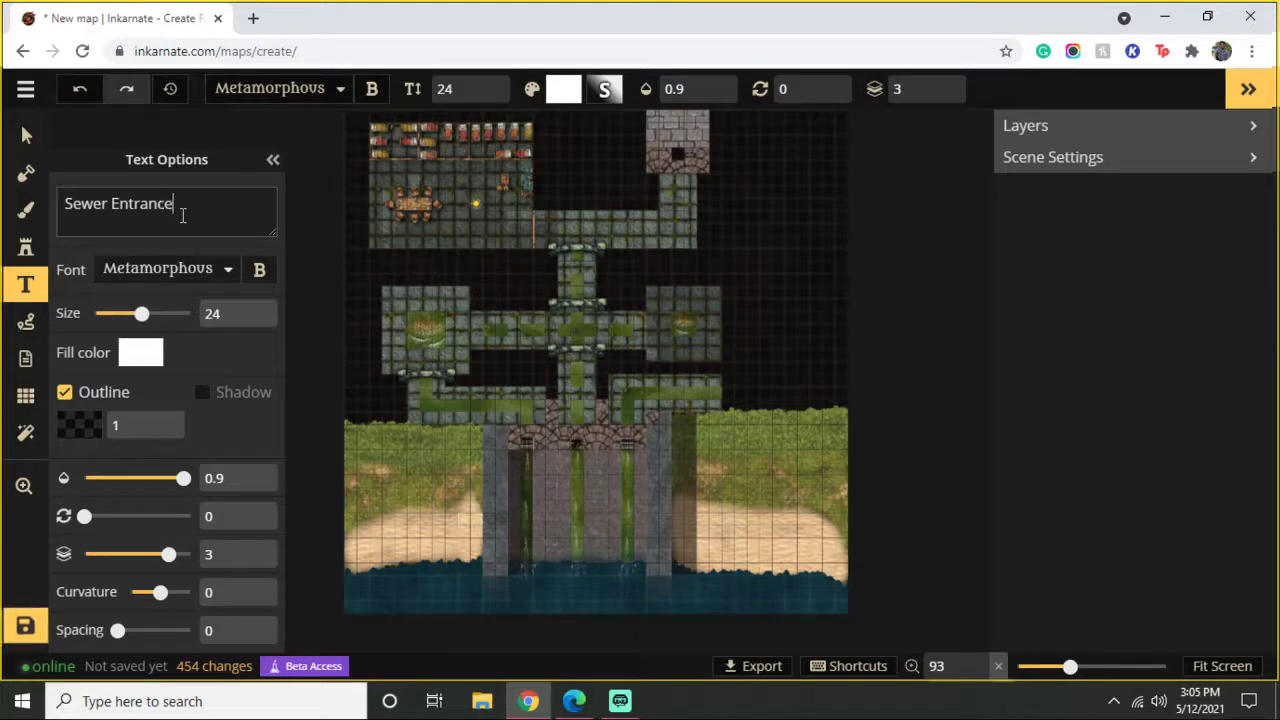
click(194, 270)
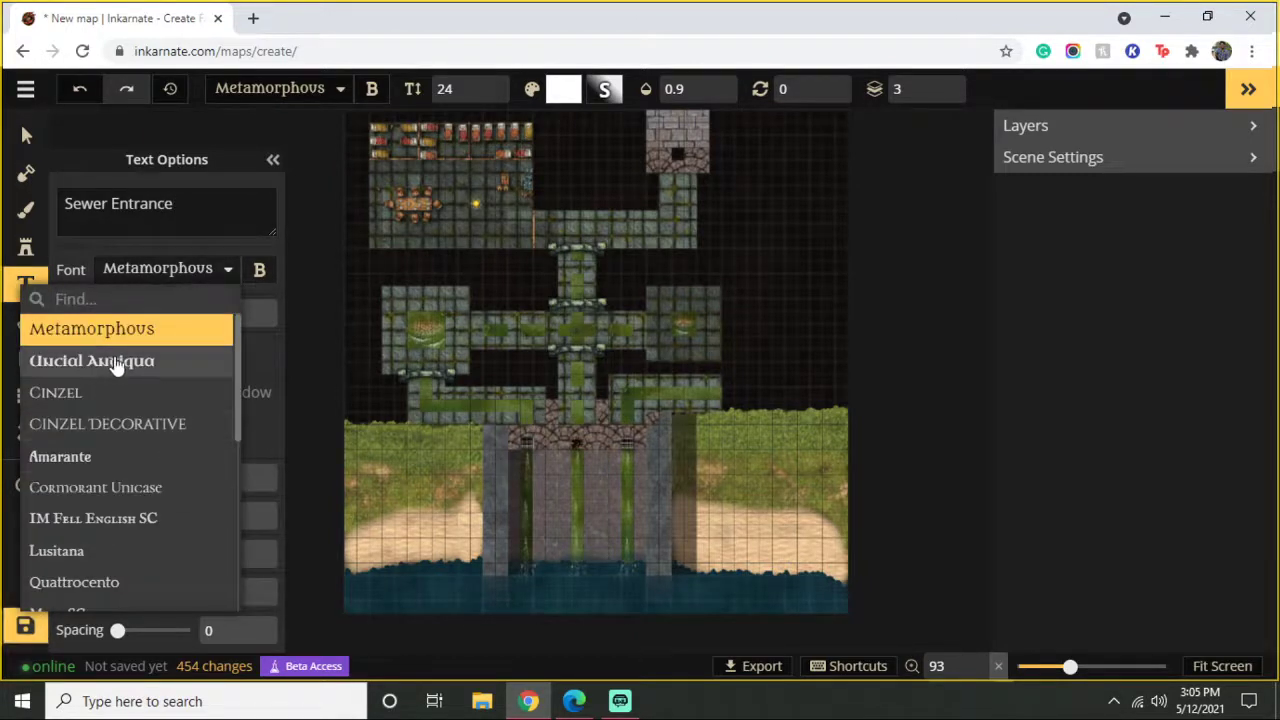
scroll(137, 409, down, 1)
scroll(140, 412, down, 3)
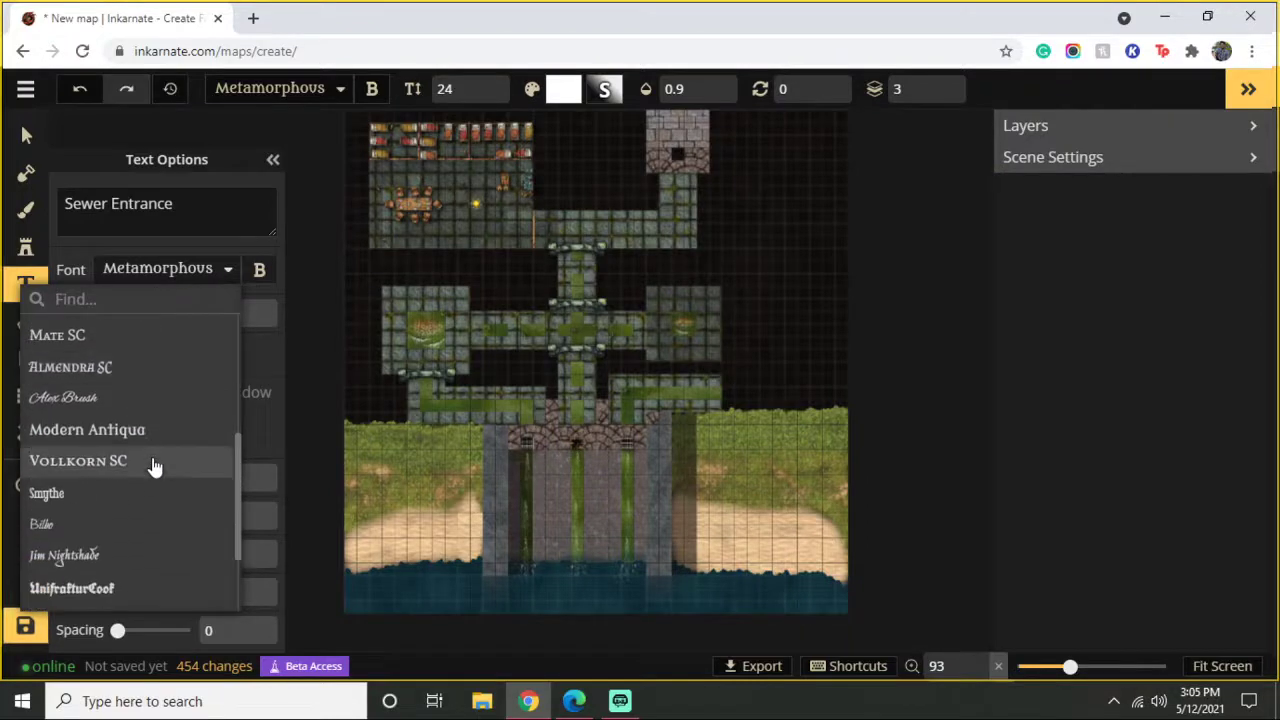
scroll(125, 480, up, 5)
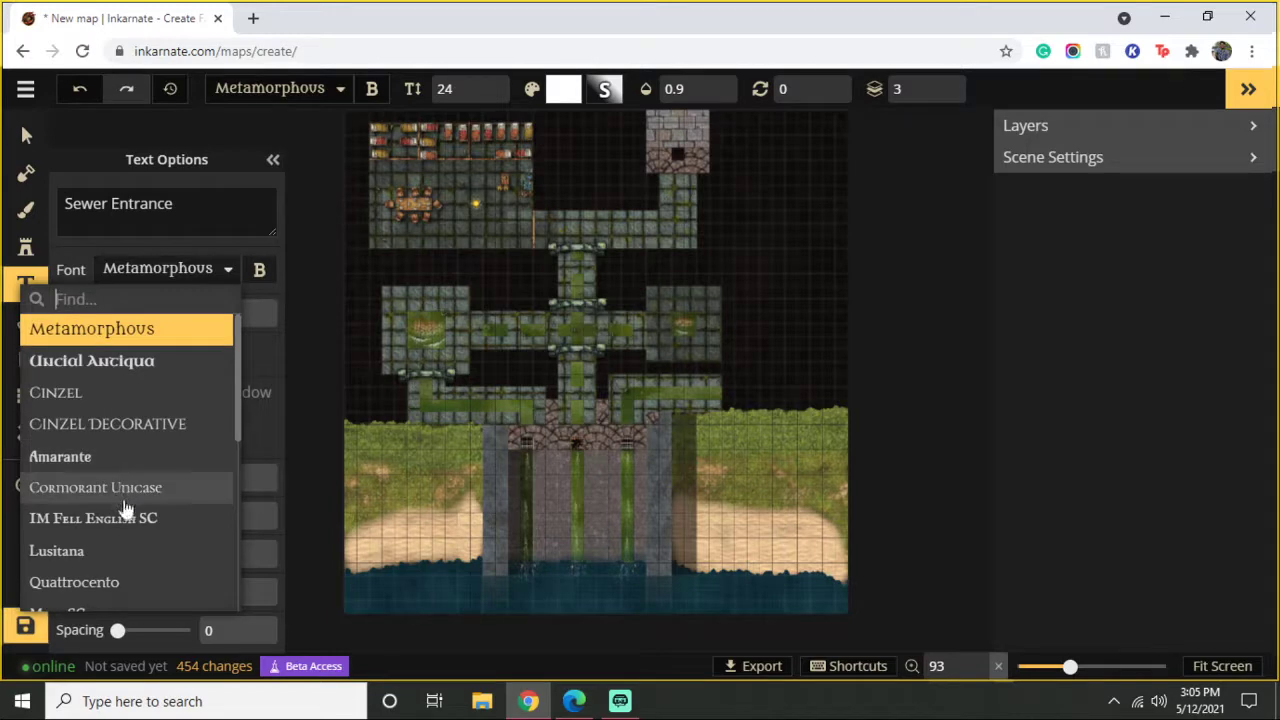
click(77, 551)
click(190, 281)
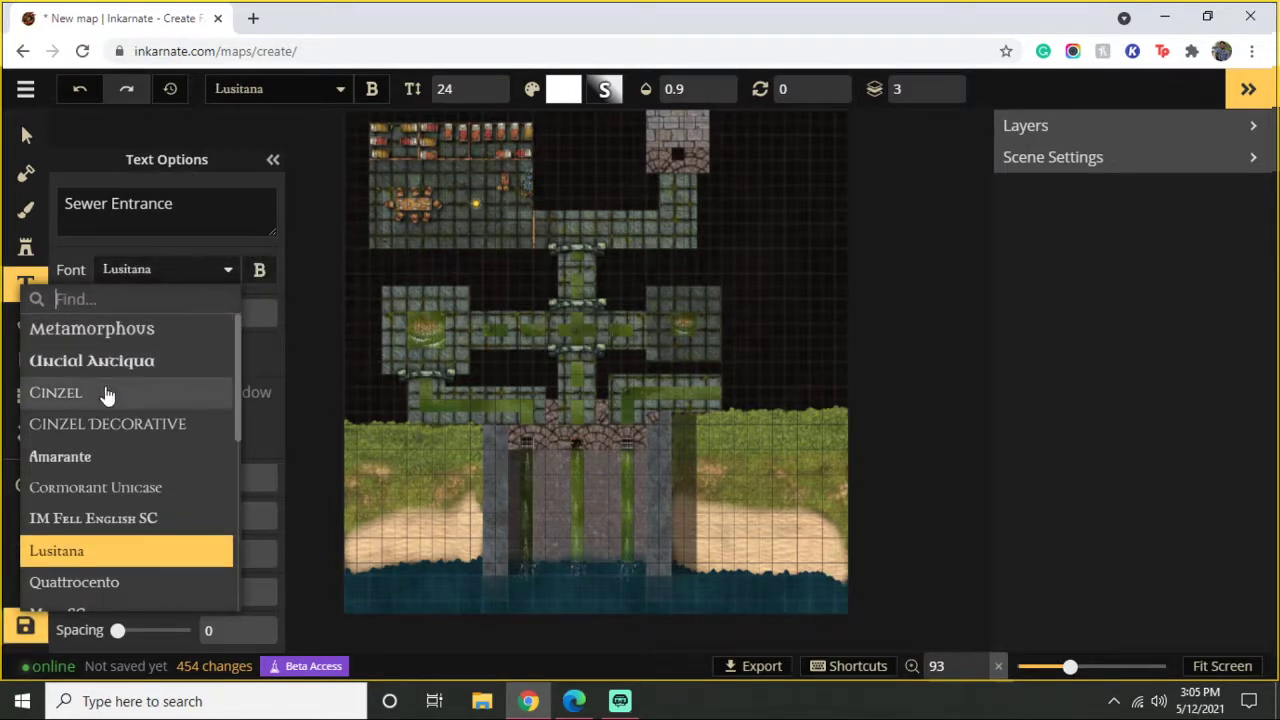
scroll(120, 440, down, 5)
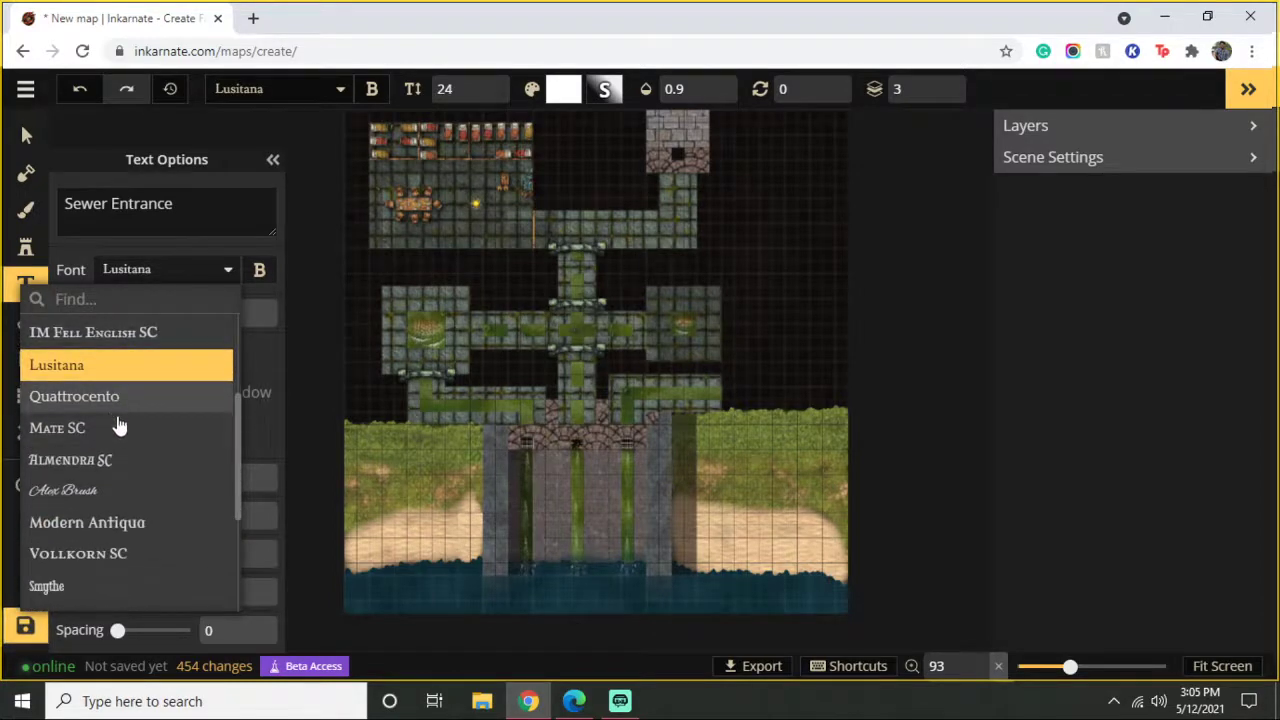
click(117, 430)
click(276, 295)
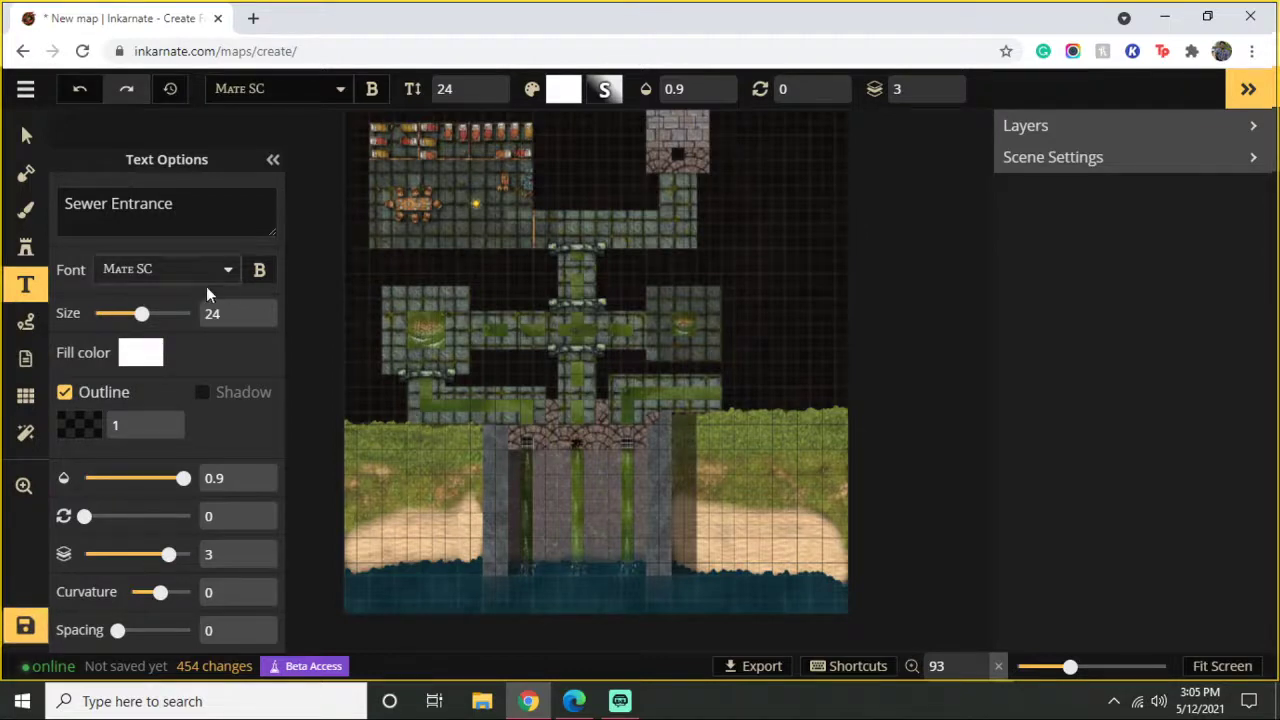
Step: Place the 'Sewer Entrance' label beside the upper tower, resize it, and undo stray edits
click(746, 164)
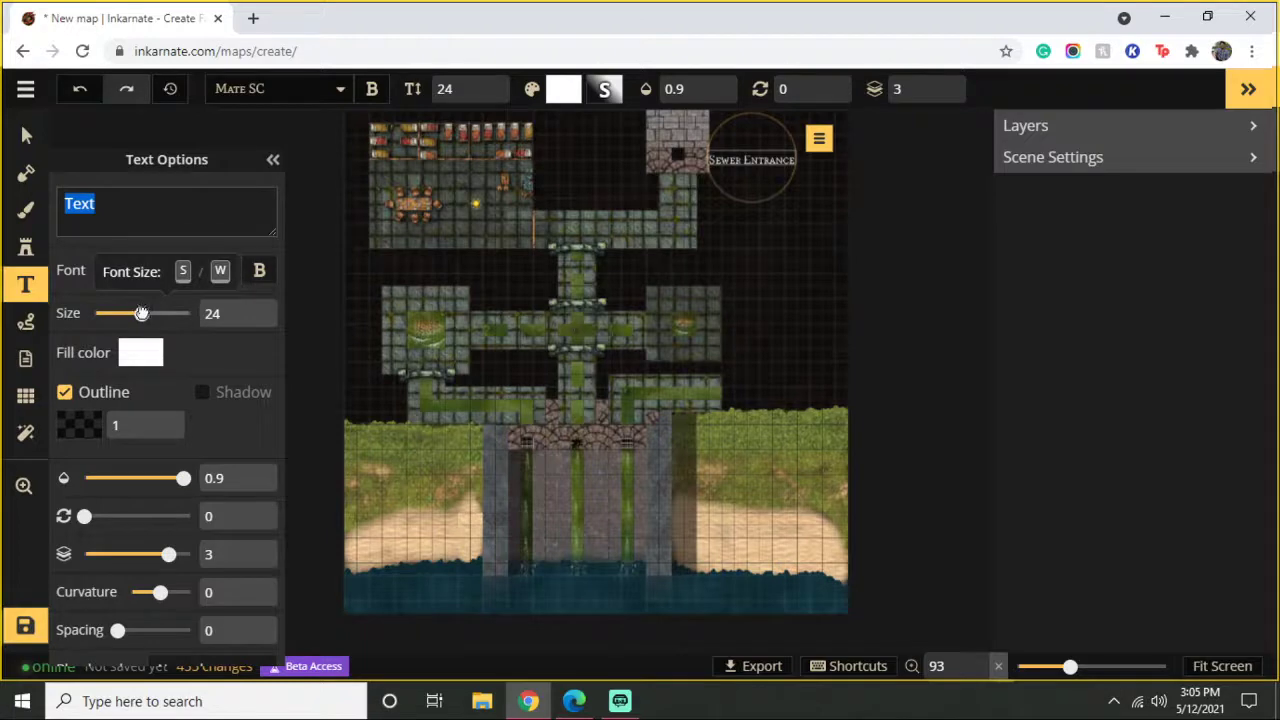
drag(141, 313, 149, 313)
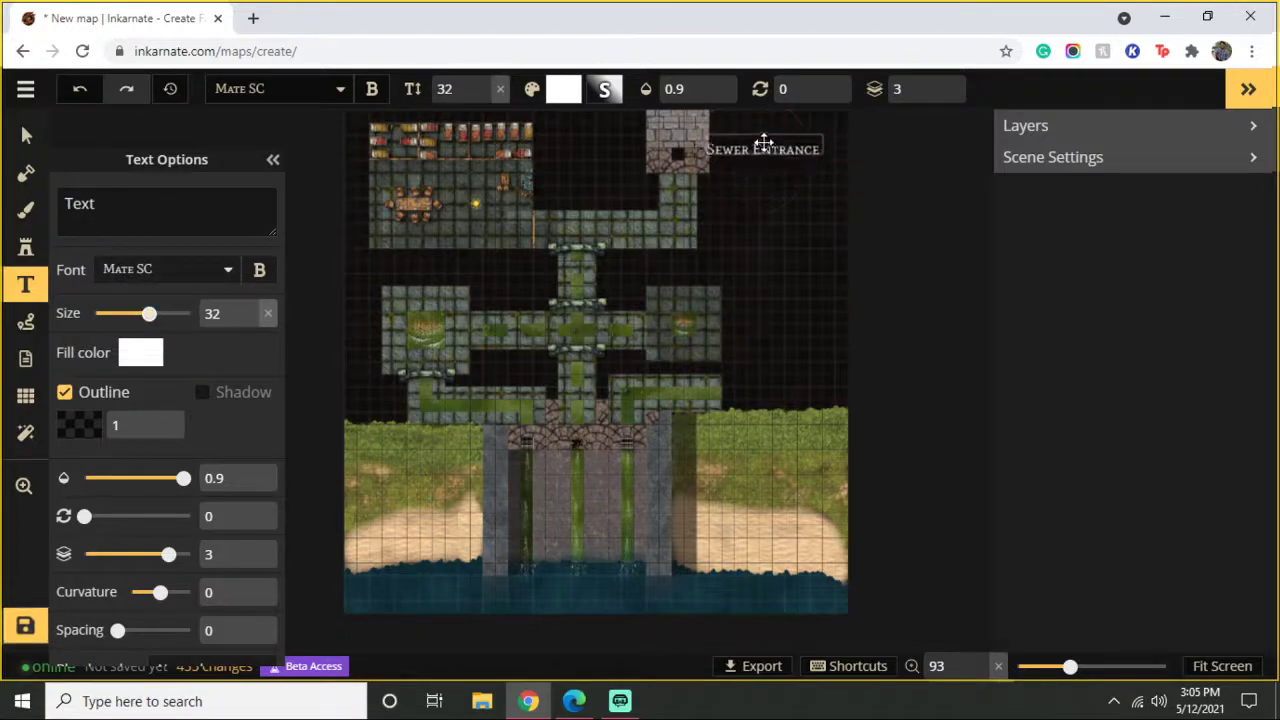
drag(764, 143, 774, 130)
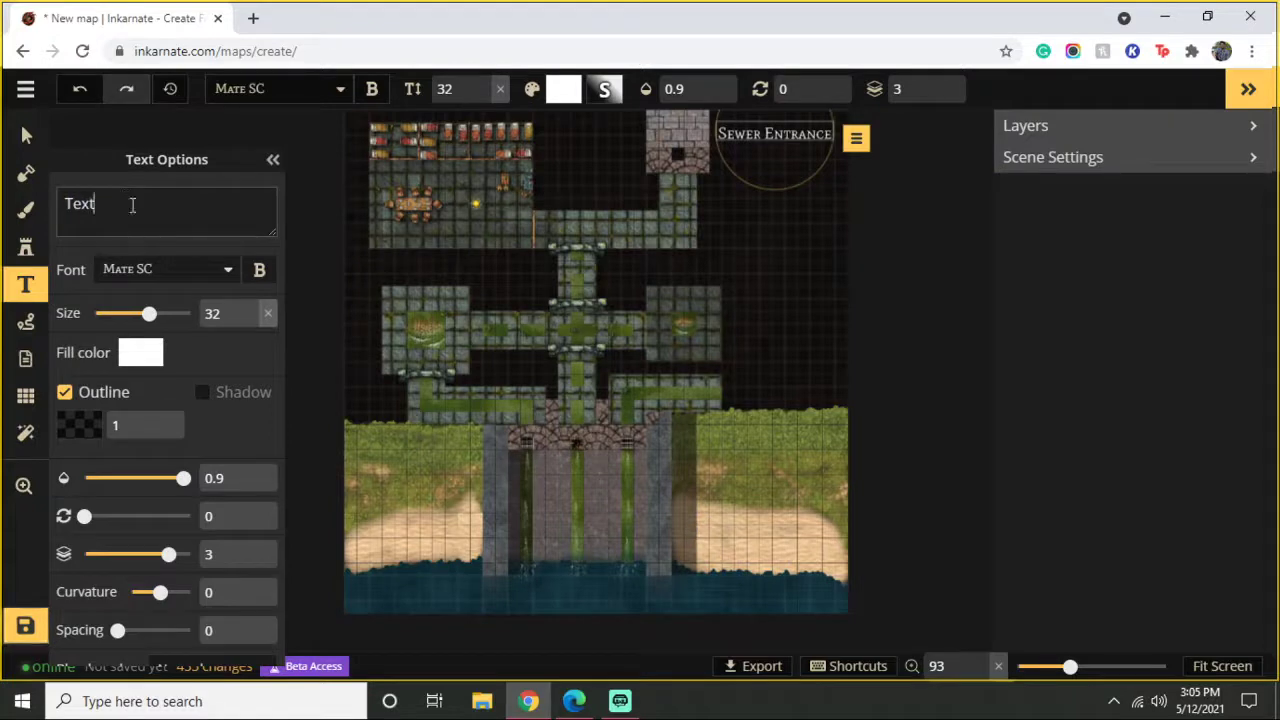
key(BackSpace)
key(BackSpace)
key(BackSpace)
key(BackSpace)
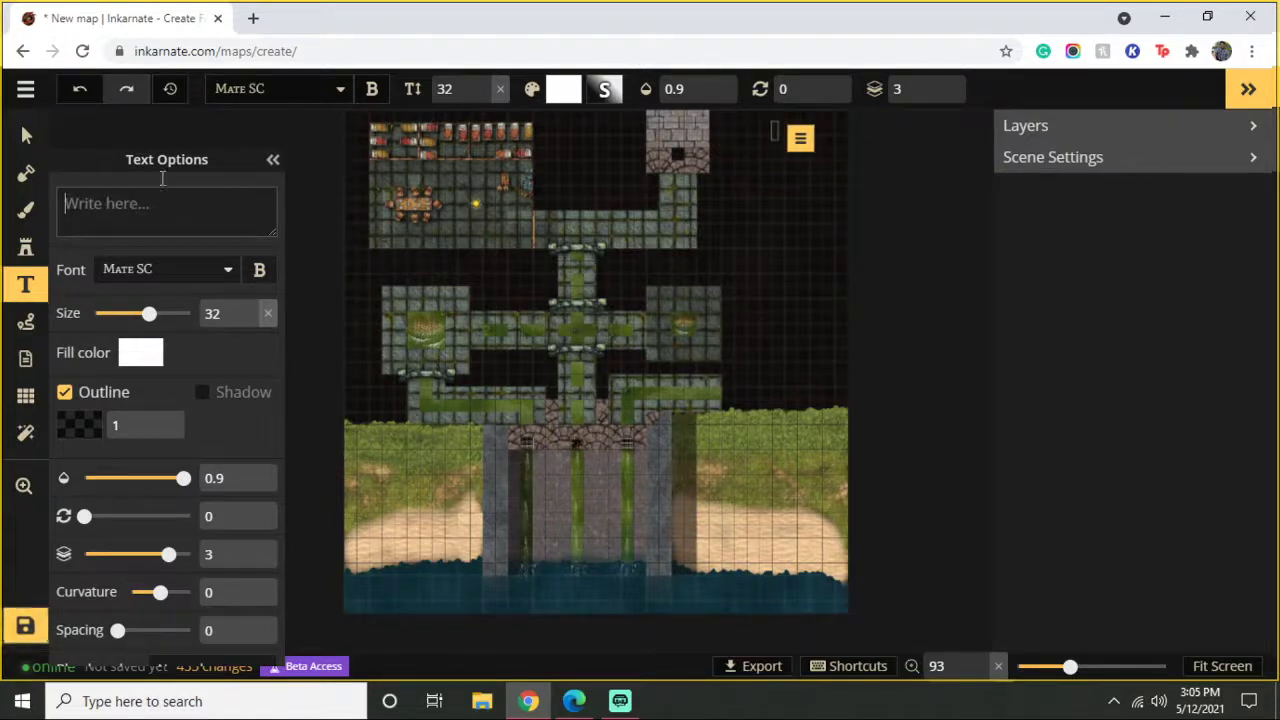
click(74, 92)
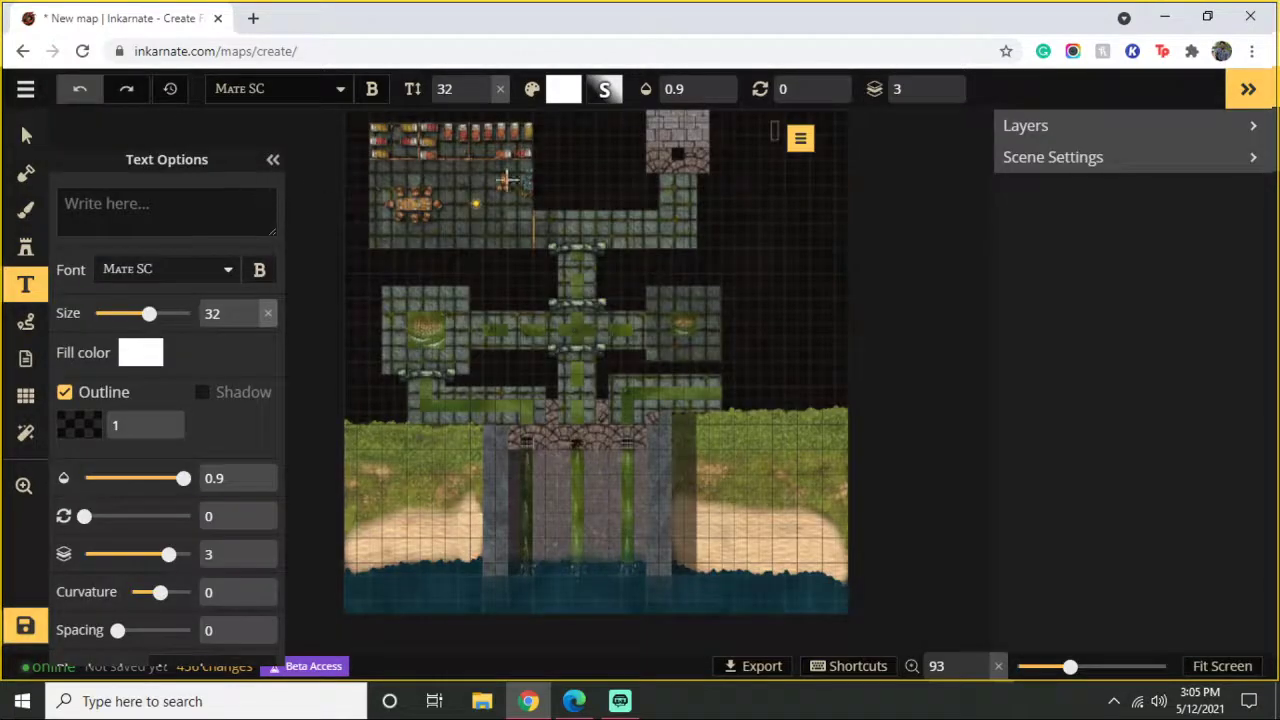
click(78, 93)
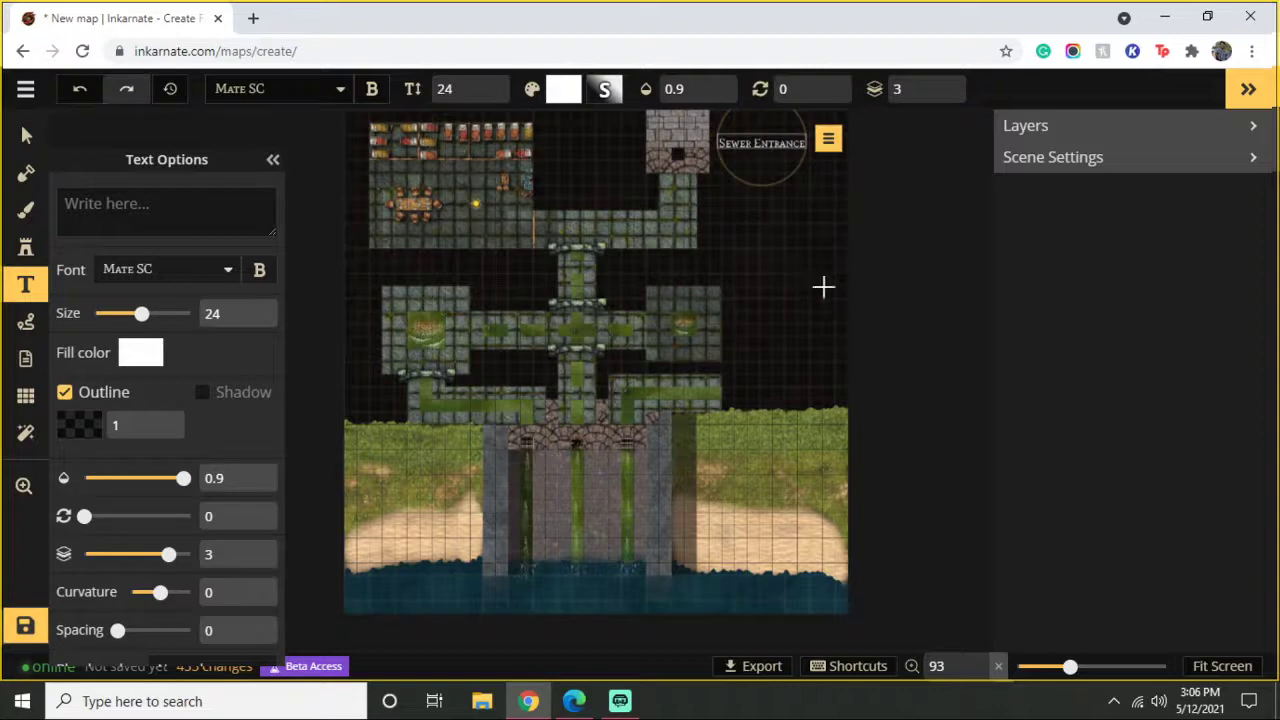
Step: Type a 'Spillway' label and position it on the water below the waterfalls
click(762, 376)
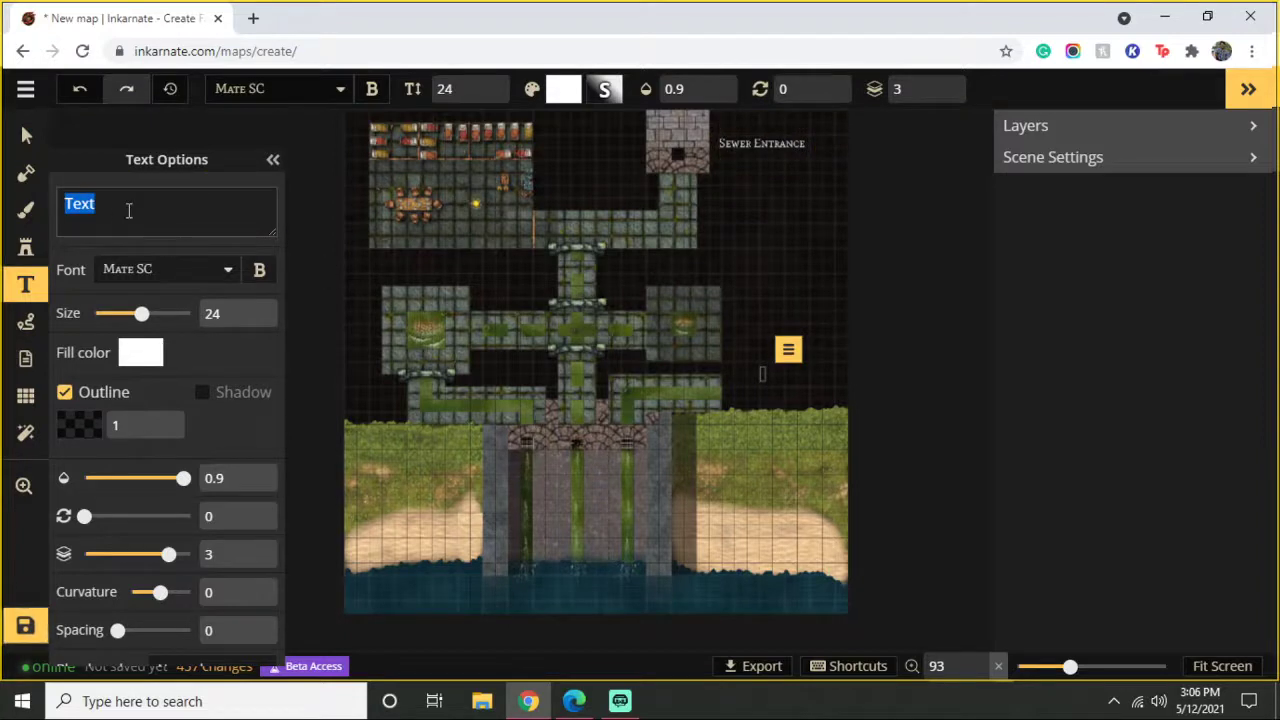
text(Spillway)
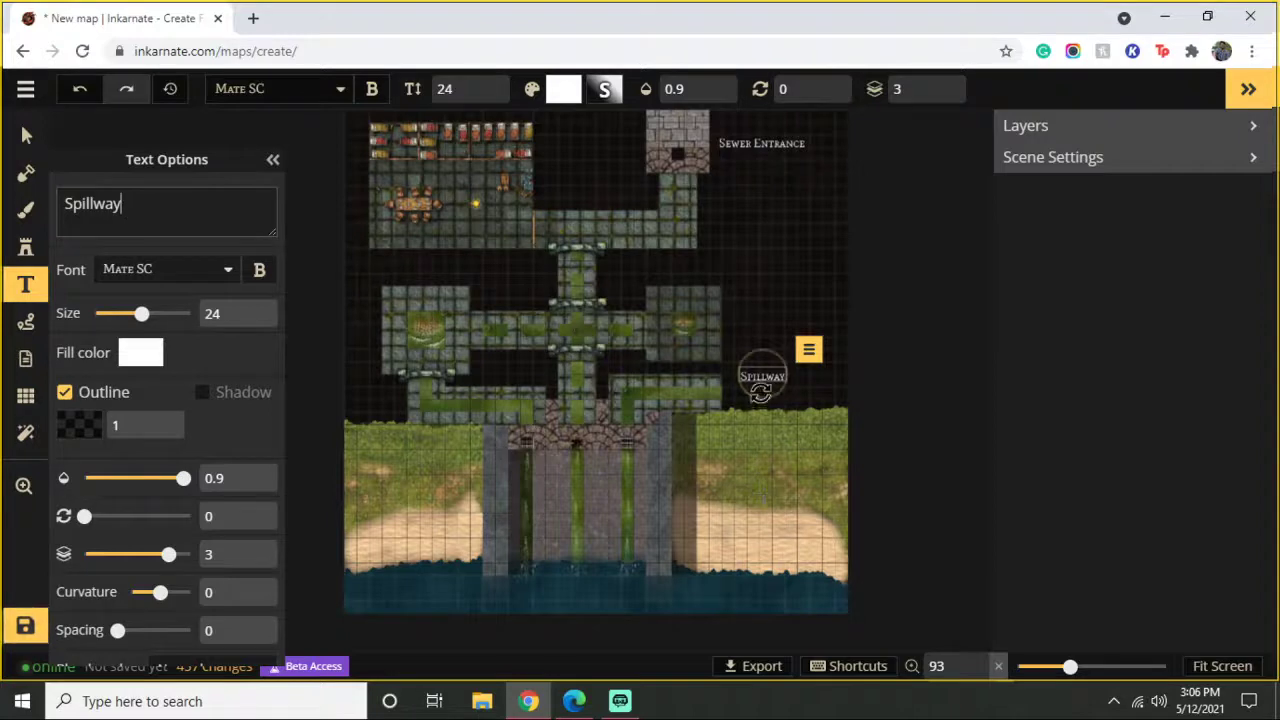
drag(760, 376, 662, 594)
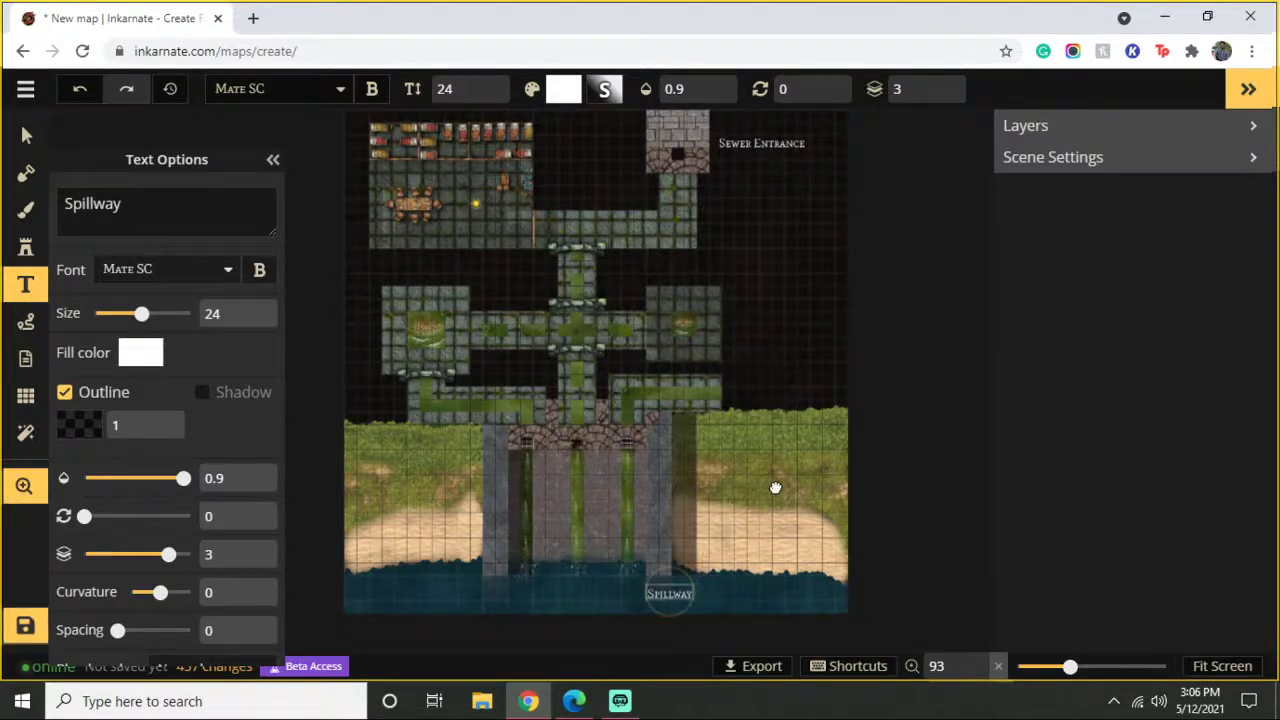
drag(774, 489, 769, 349)
drag(662, 450, 574, 466)
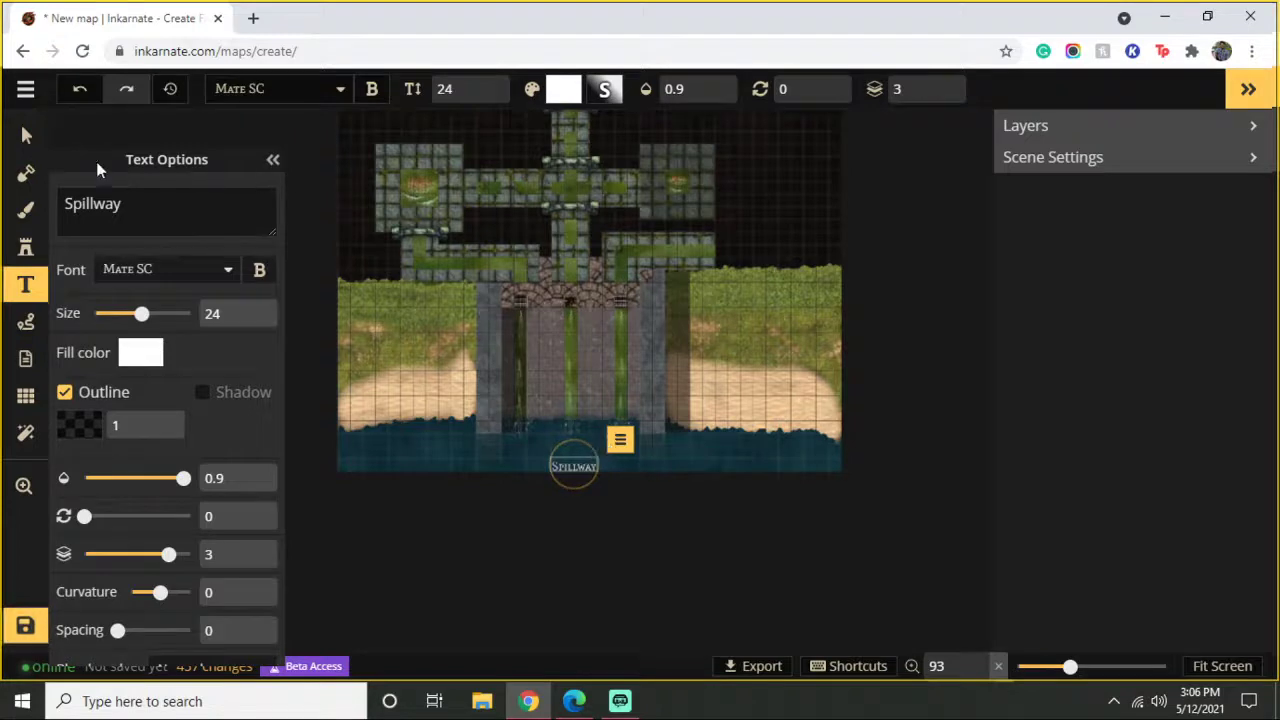
click(26, 135)
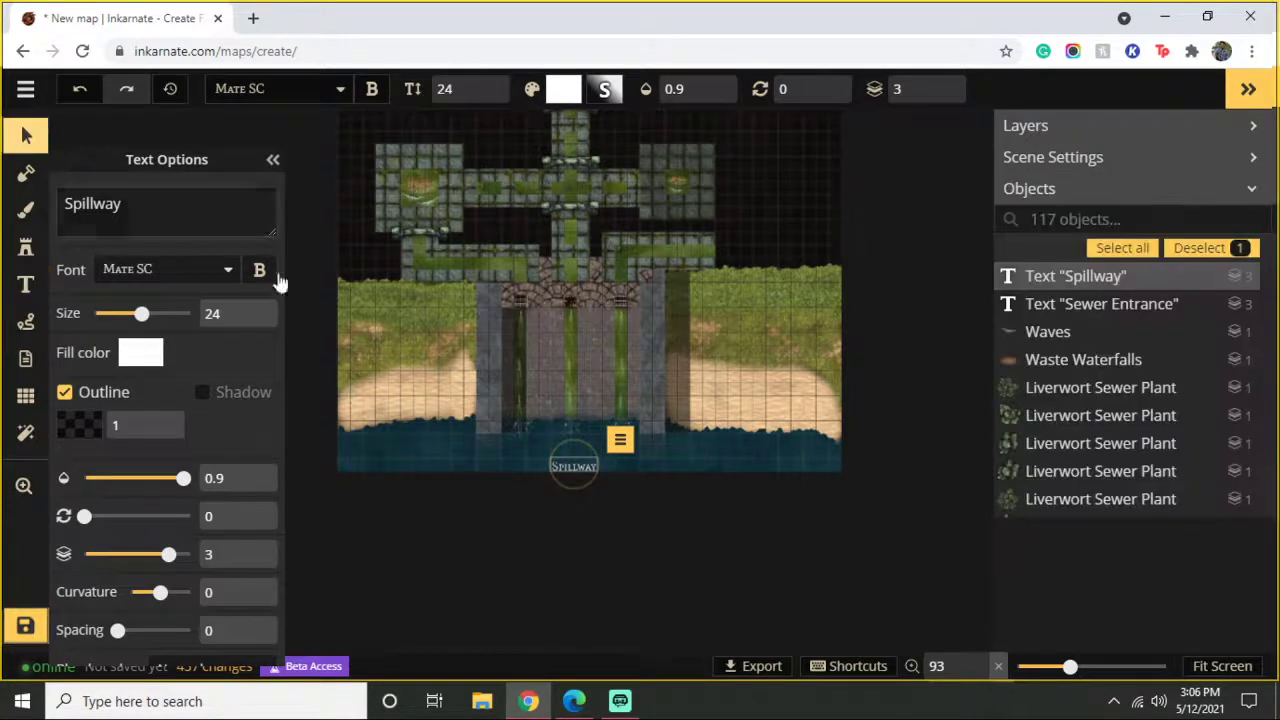
Step: Deselect the label and zoom out to 90 to show the whole labelled map
click(874, 554)
scroll(920, 315, down, 2)
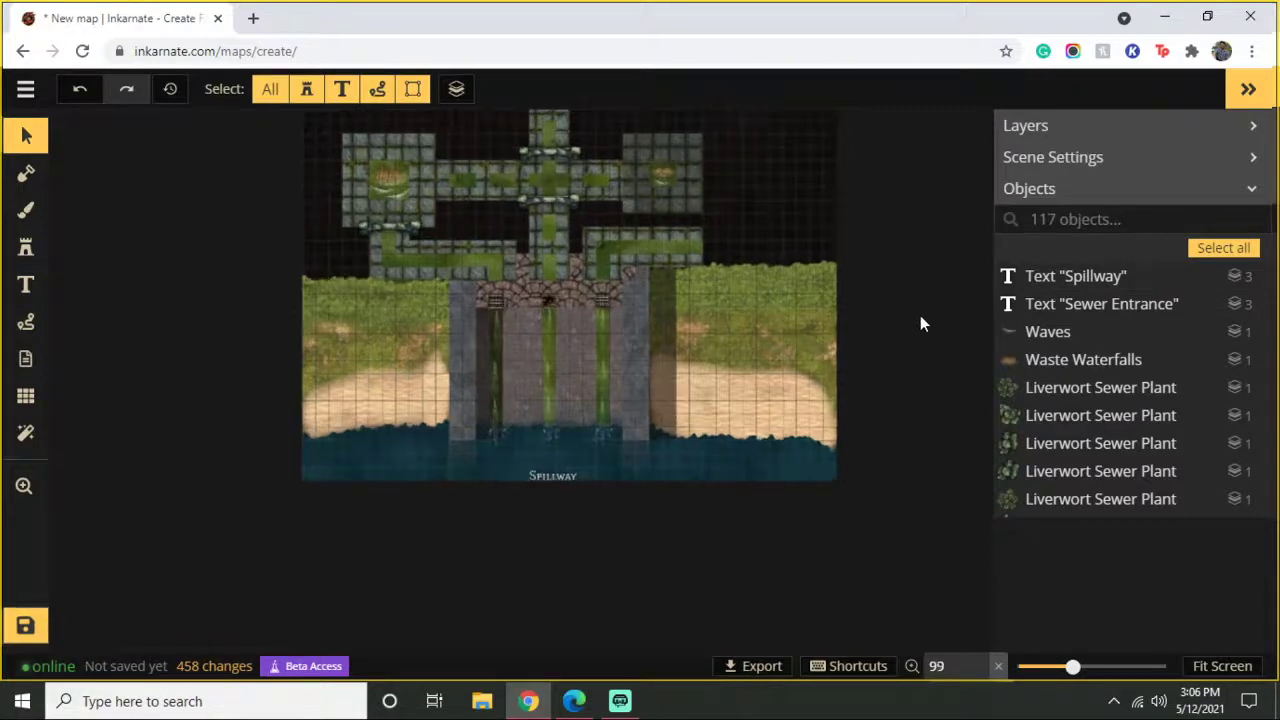
drag(726, 277, 726, 443)
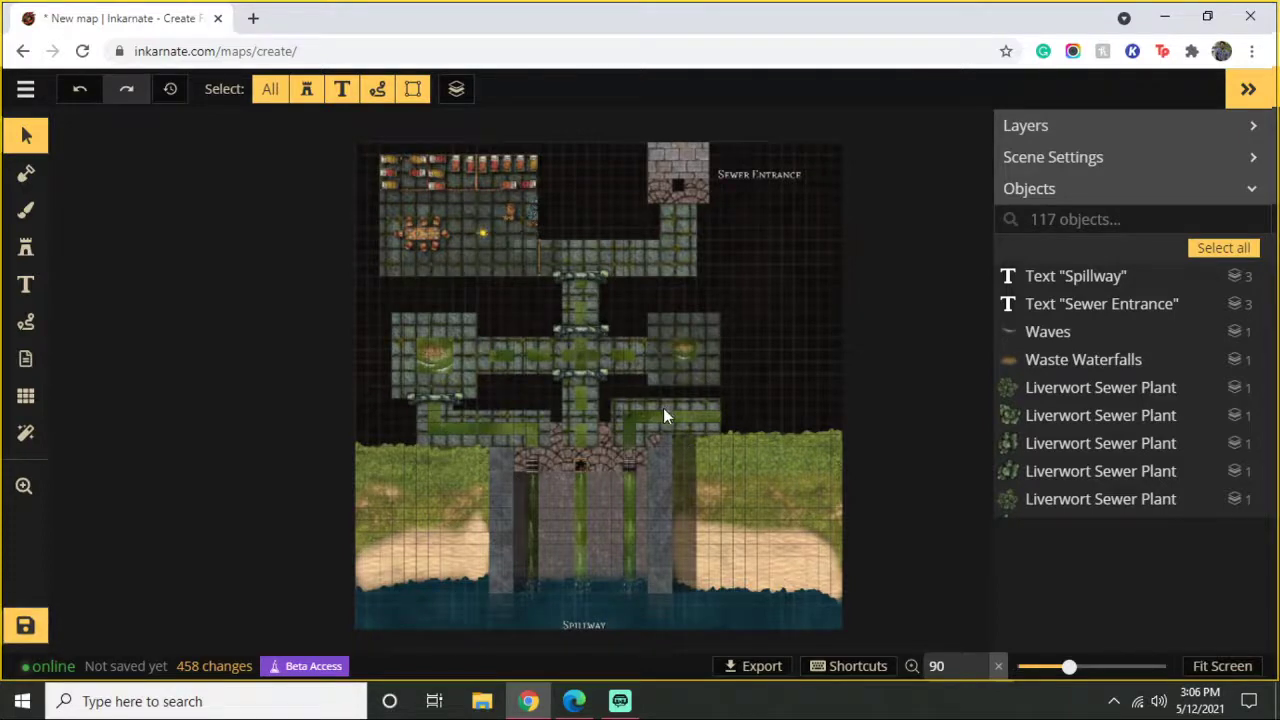
click(621, 703)
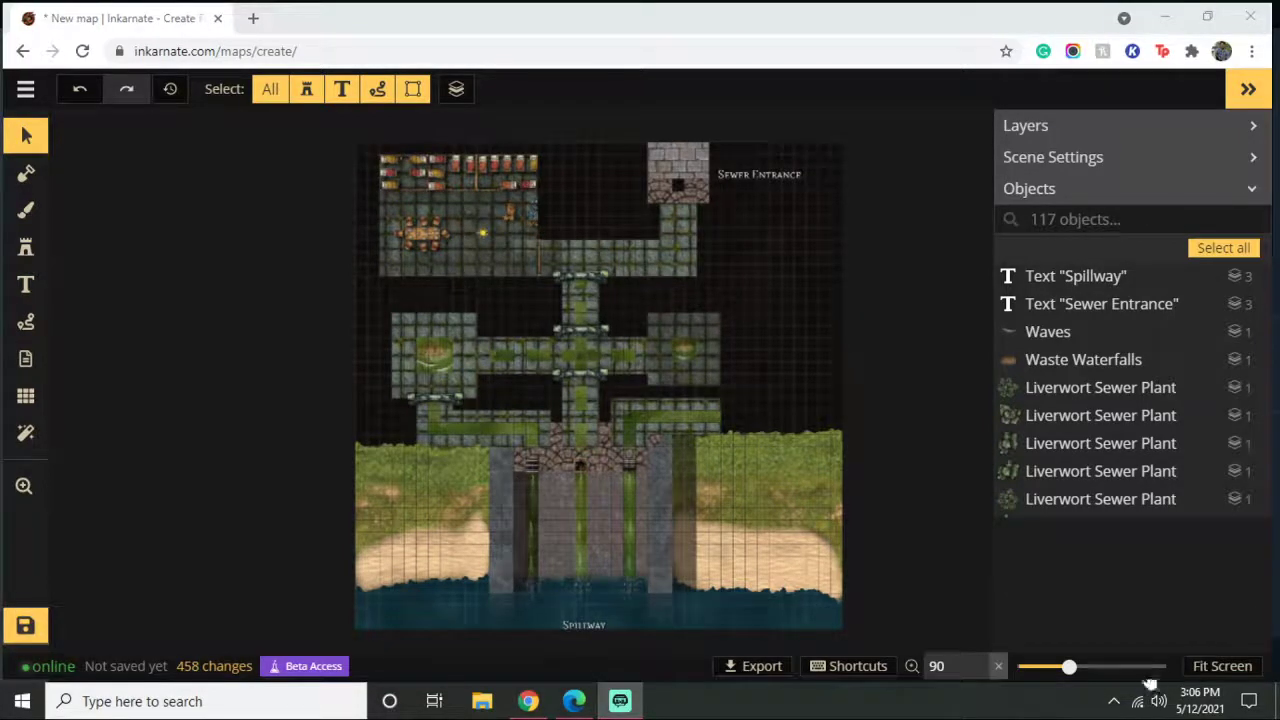